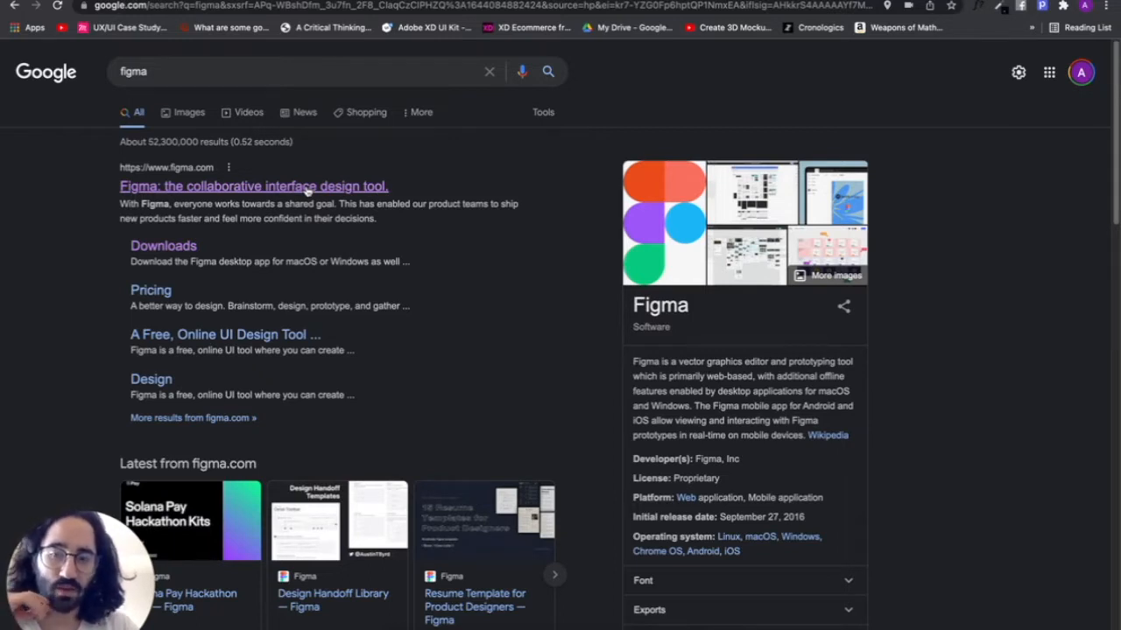
- Open the official Figma website from the Google results for "figma" and dismiss its log-in dialog
click(187, 79)
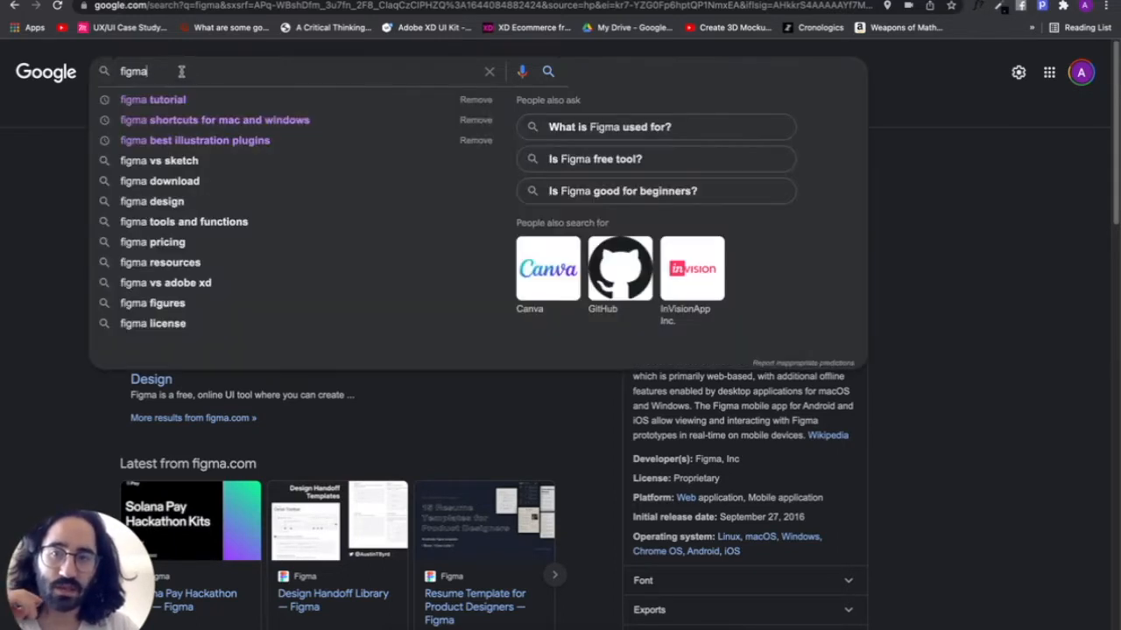
drag(149, 72, 117, 72)
click(71, 167)
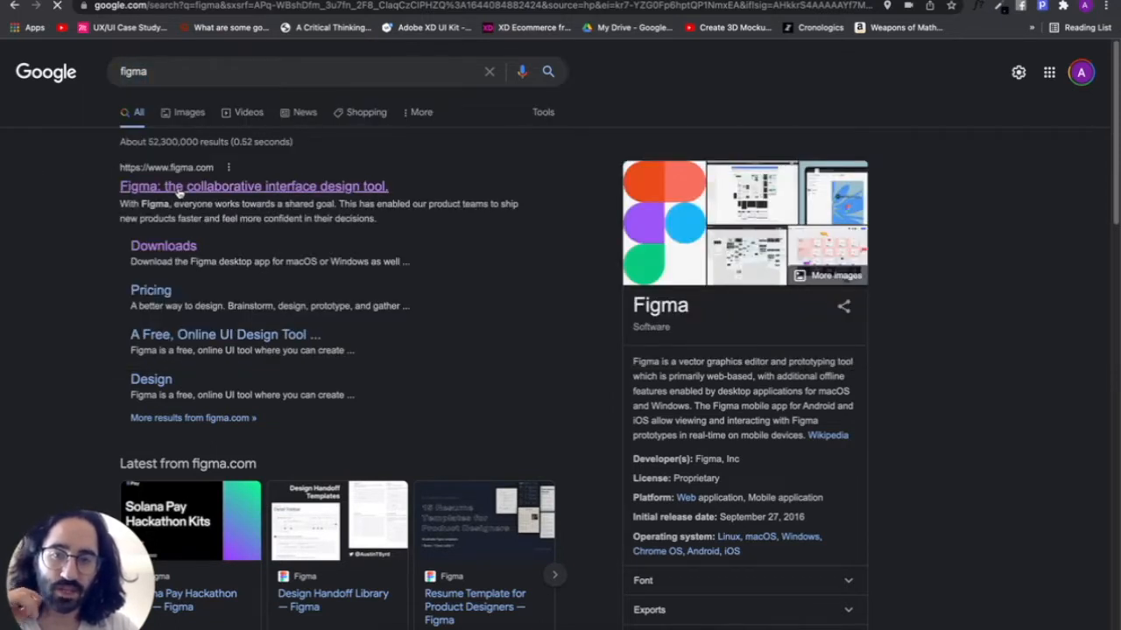
click(302, 187)
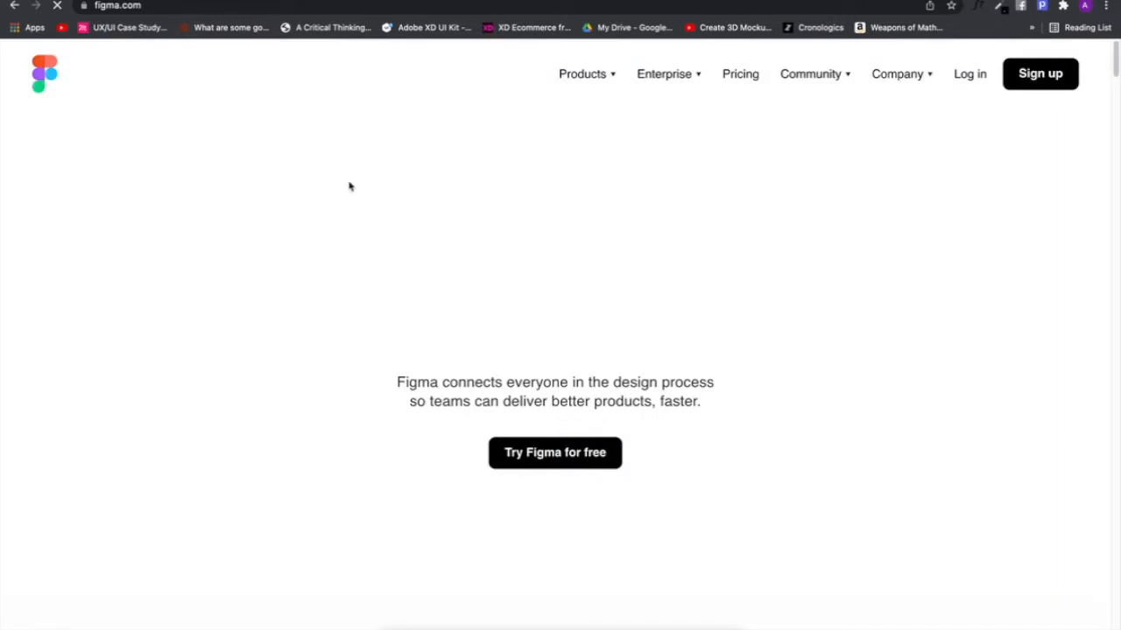
mouse_move(898, 91)
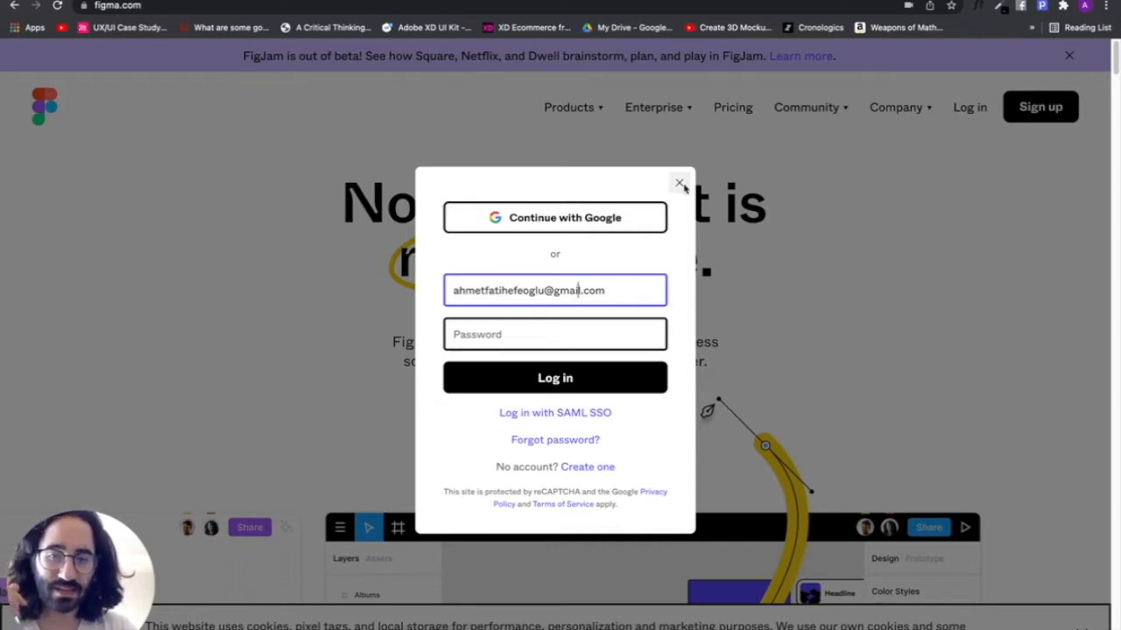
click(680, 184)
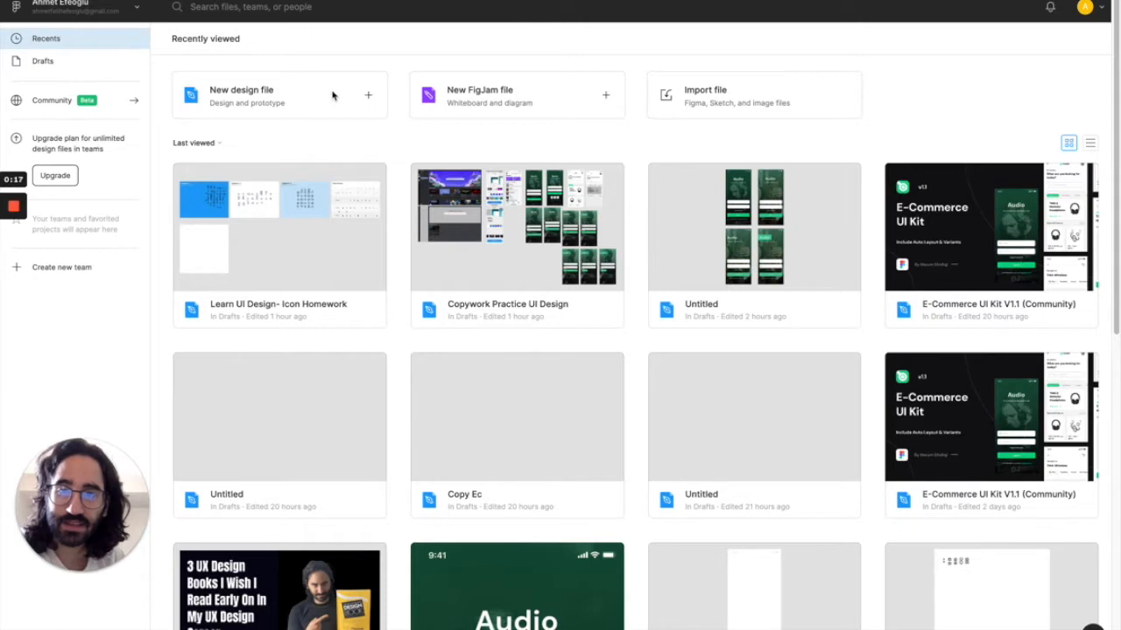
- Create a new design file and open the Community to browse plugins
click(262, 102)
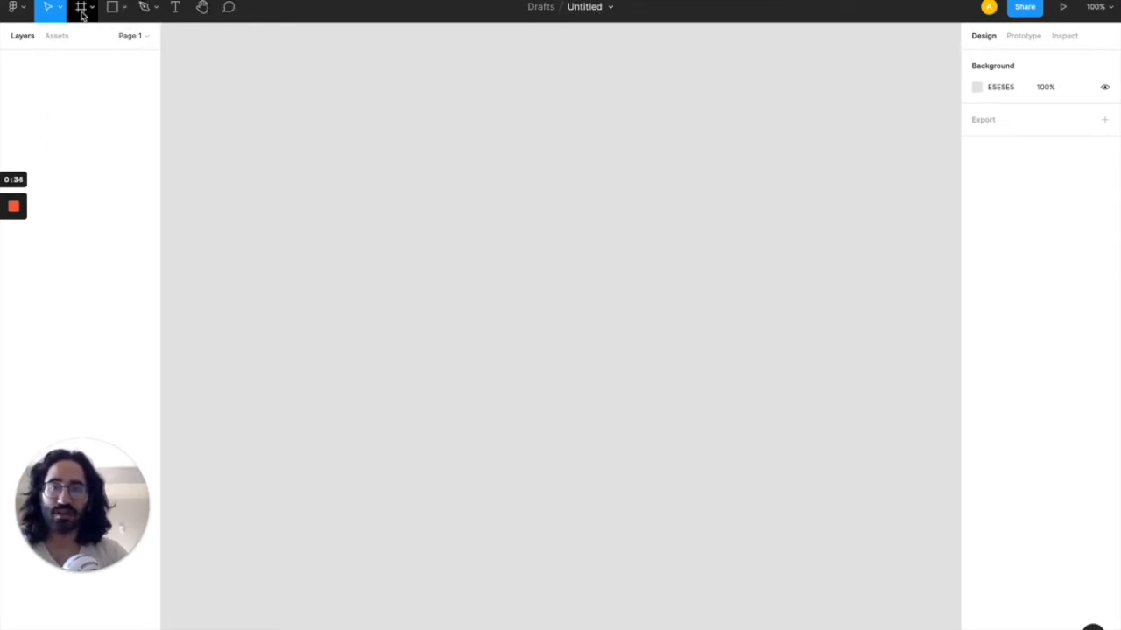
click(26, 12)
mouse_move(73, 191)
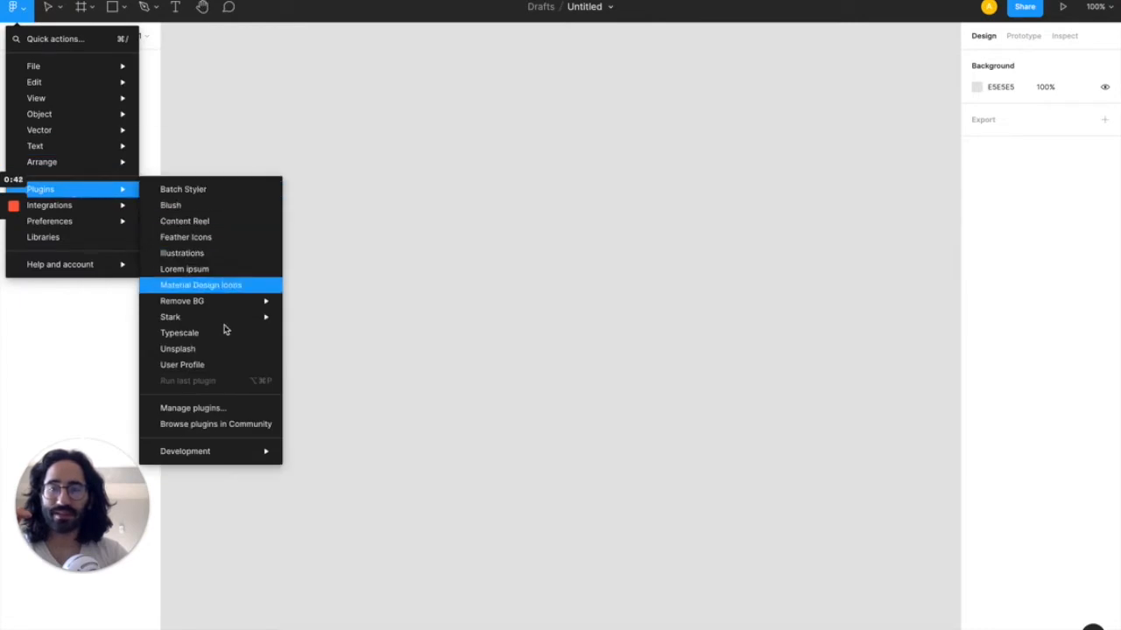
click(234, 428)
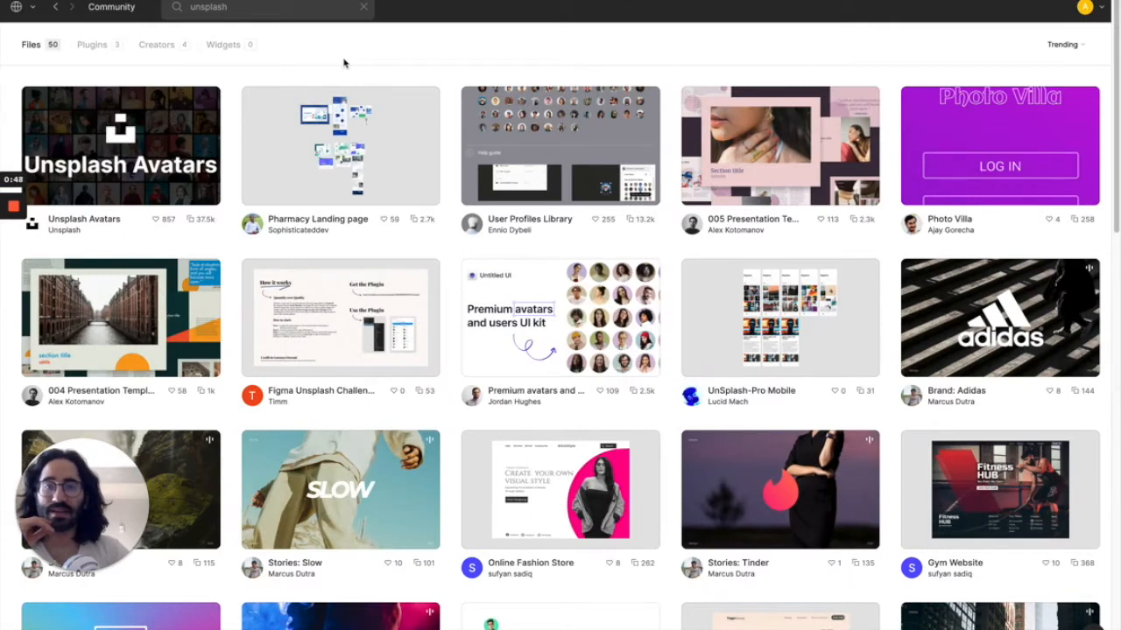
- Search the Community for "unsplash" and show only the matching plugins
click(363, 7)
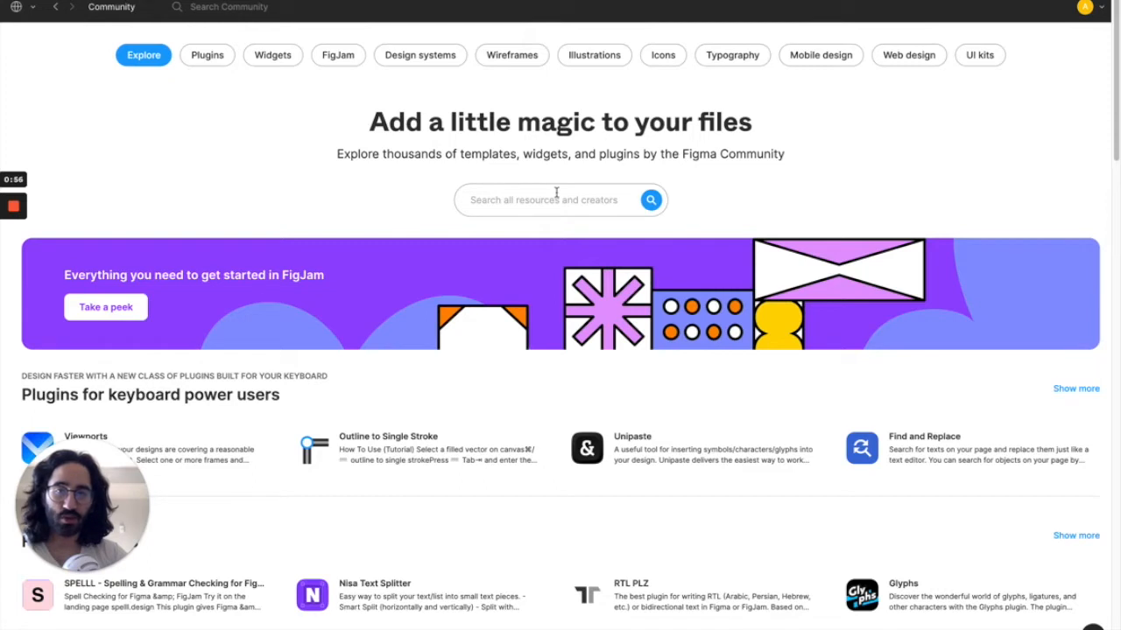
click(522, 203)
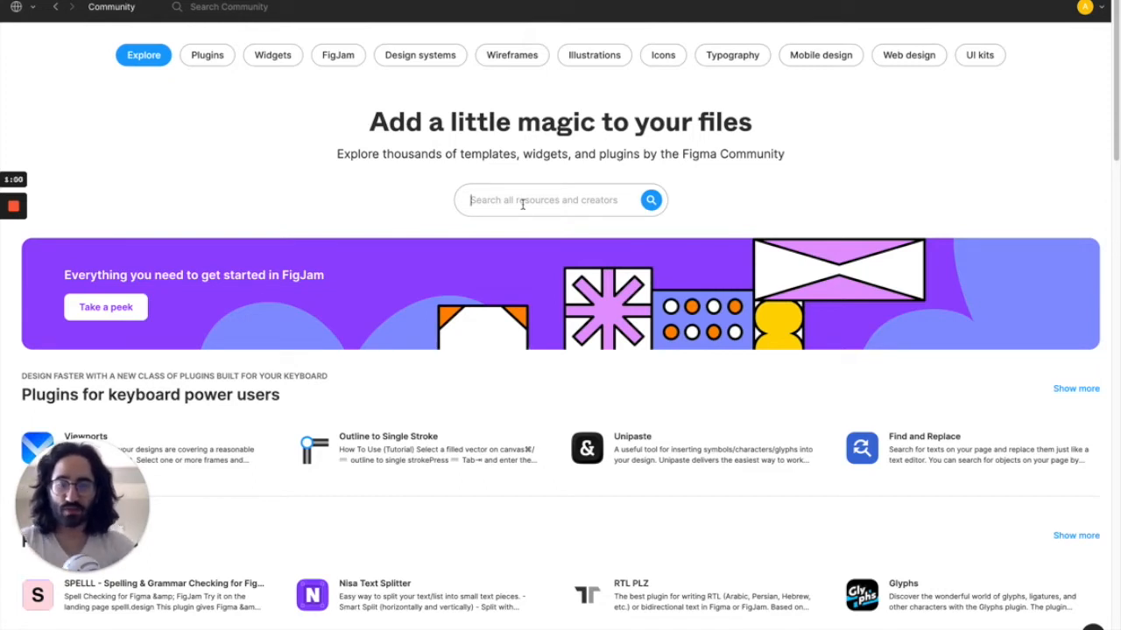
text(unsplash)
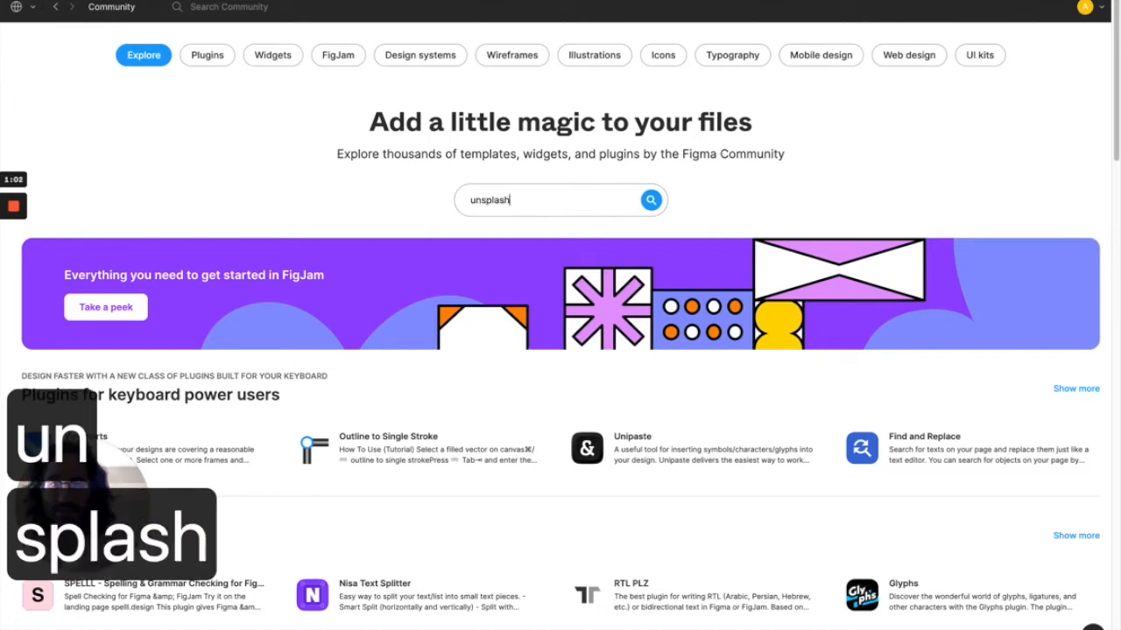
key(Return)
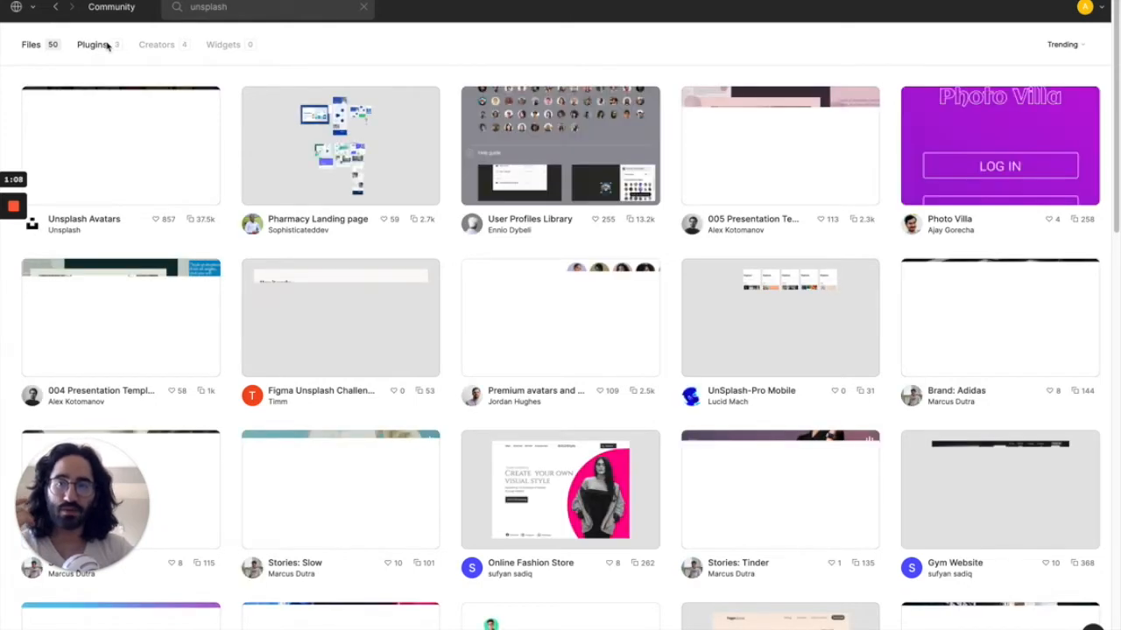
click(93, 45)
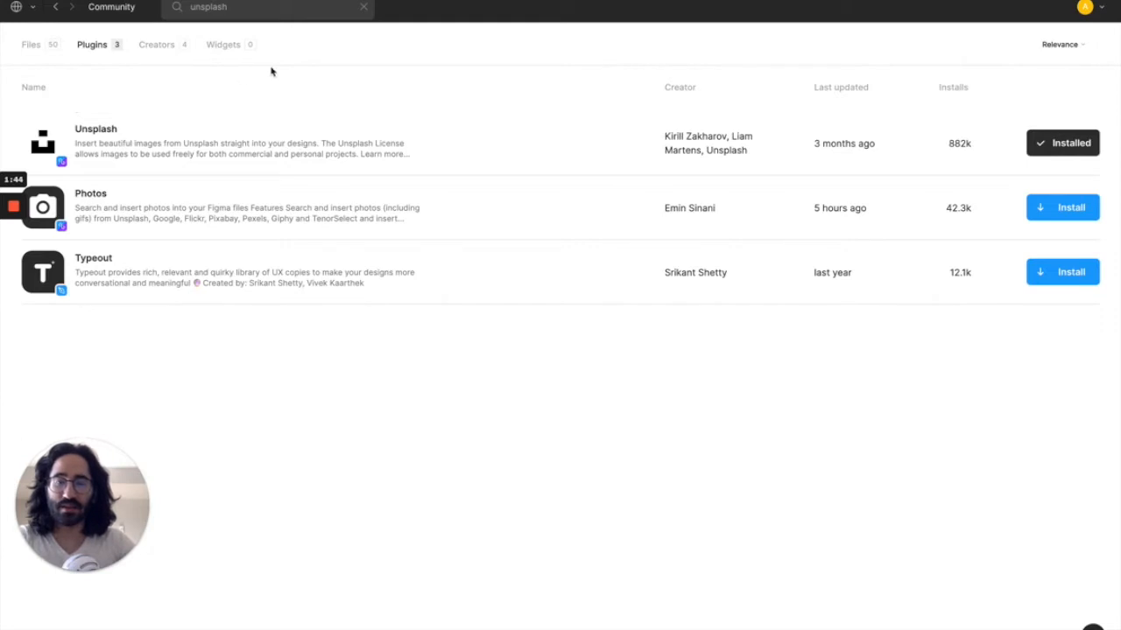
- Search the Community plugins for "feather icons"
double_click(234, 9)
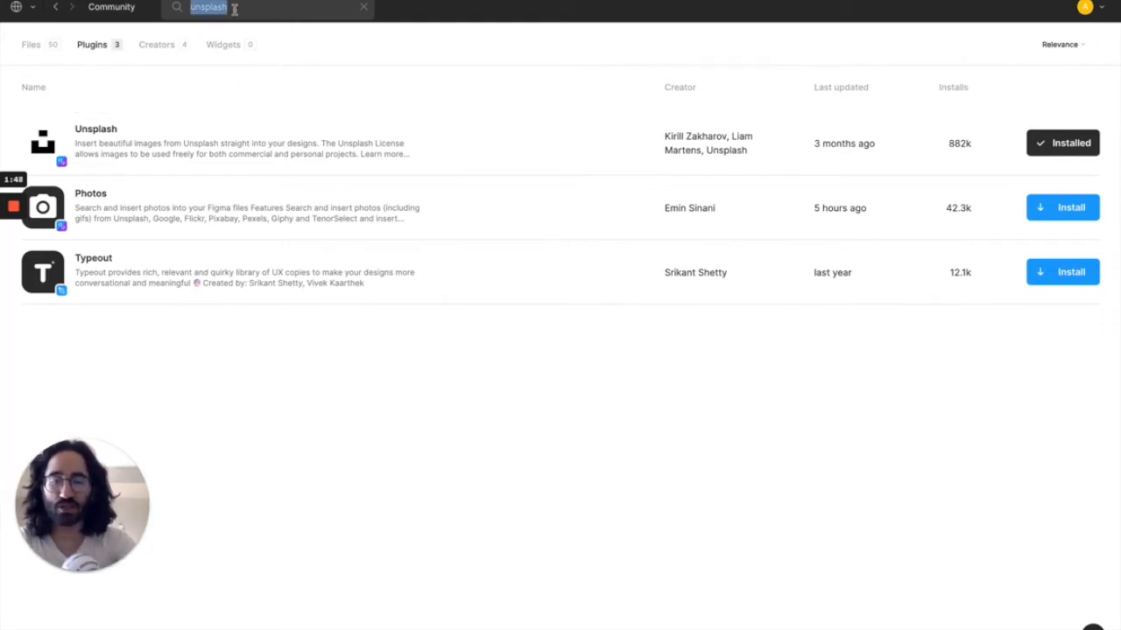
text(feather icon)
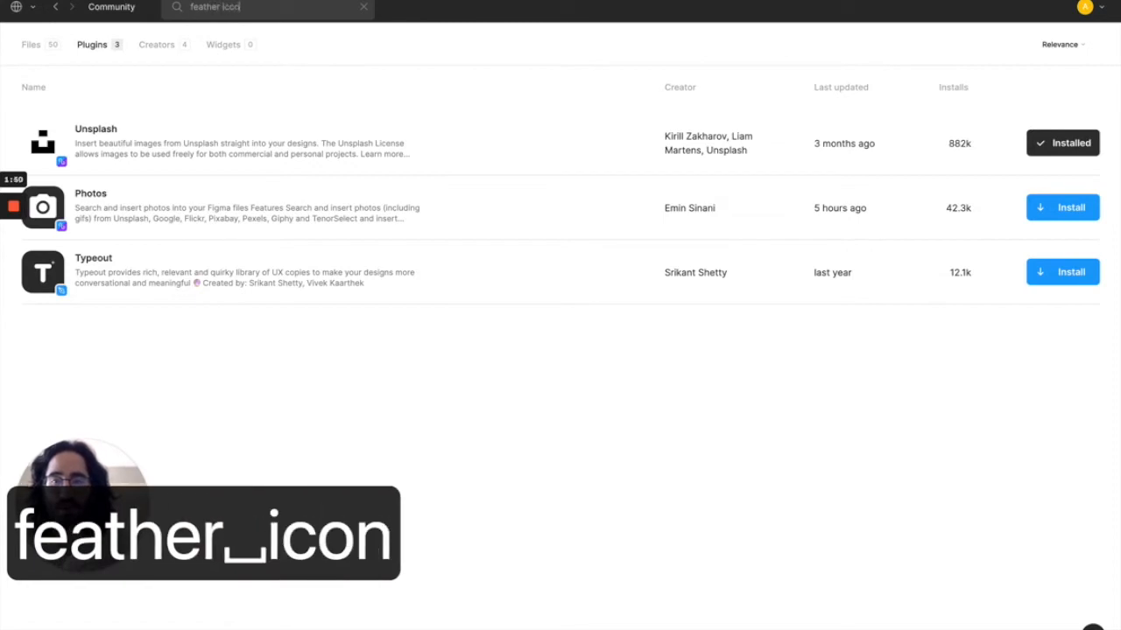
text(s)
key(Return)
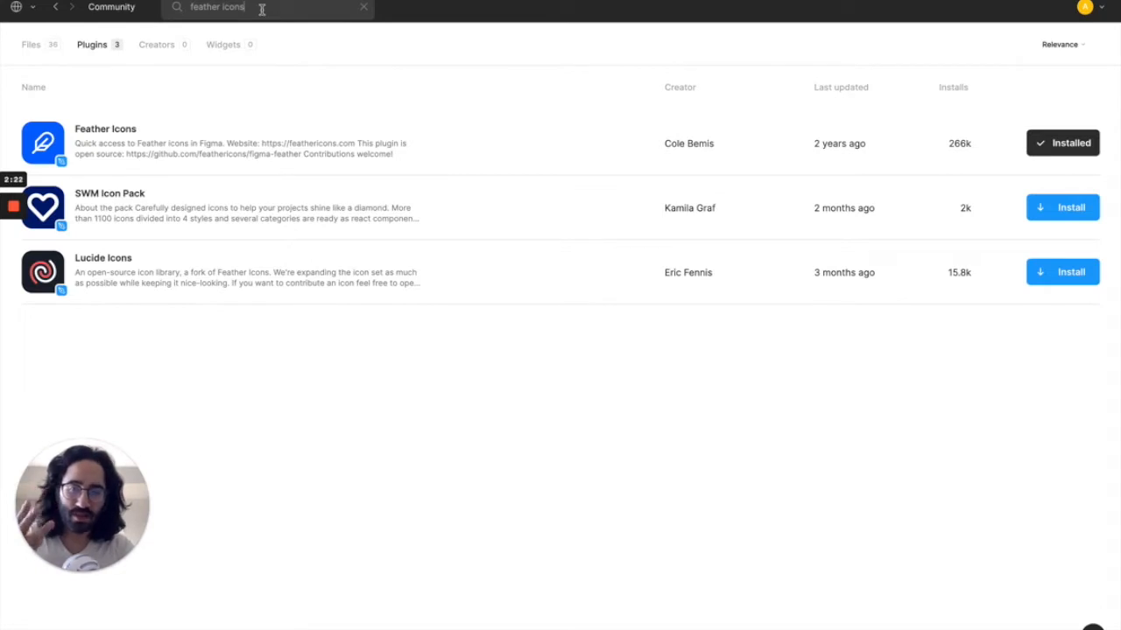
- Search the Community plugins for "lorem ipsum" and look through the matching plugins
key(BackSpace)
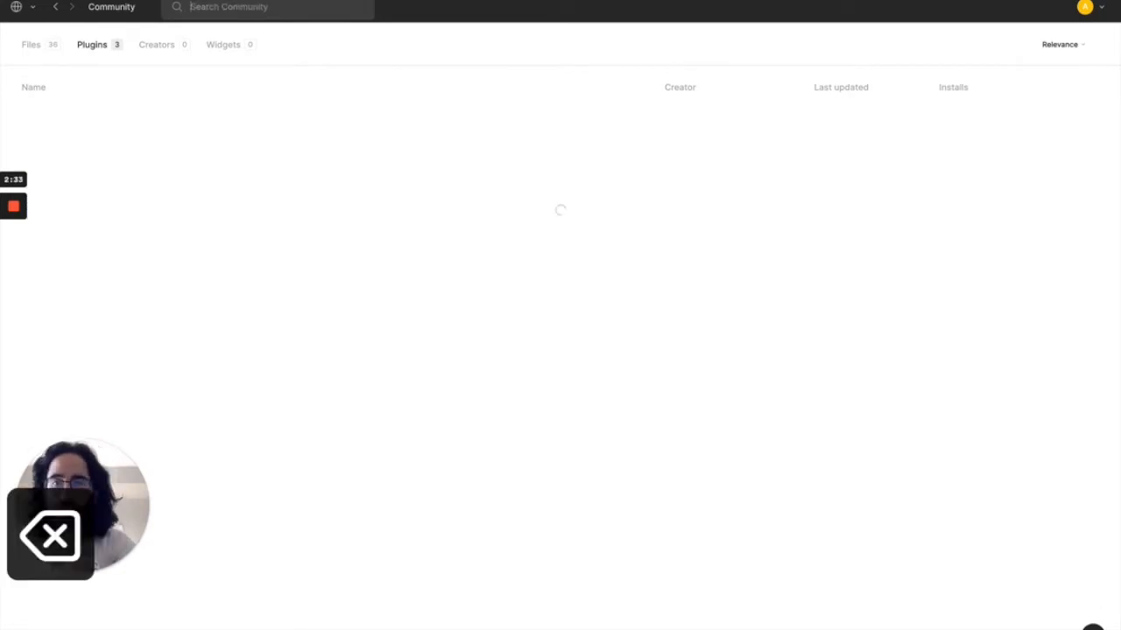
text(lorem ipsu)
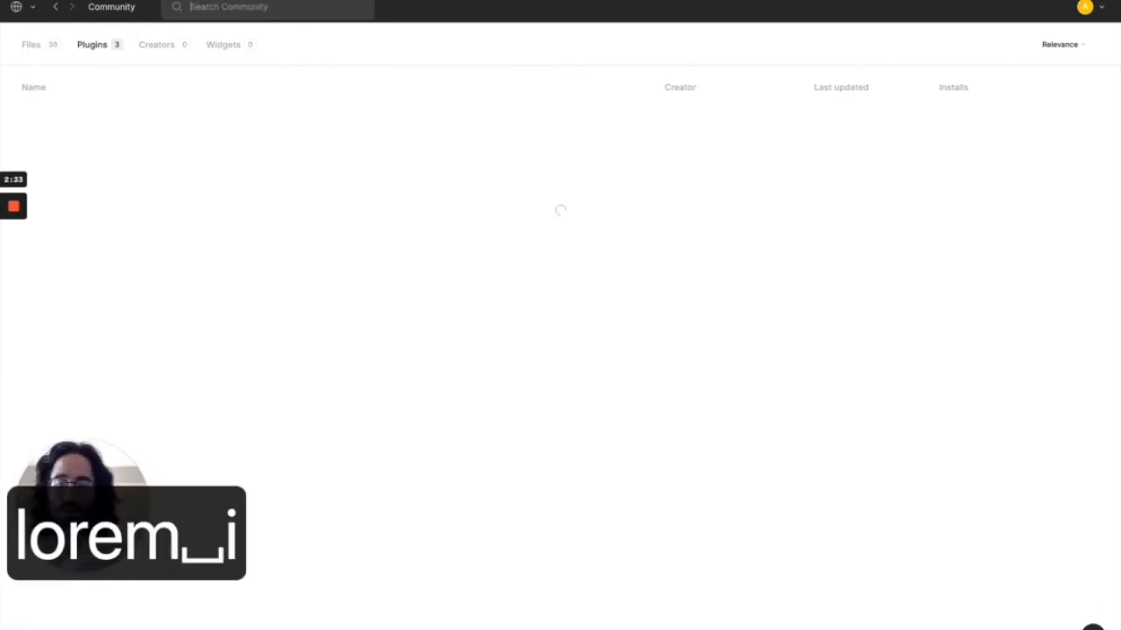
text(m)
key(Return)
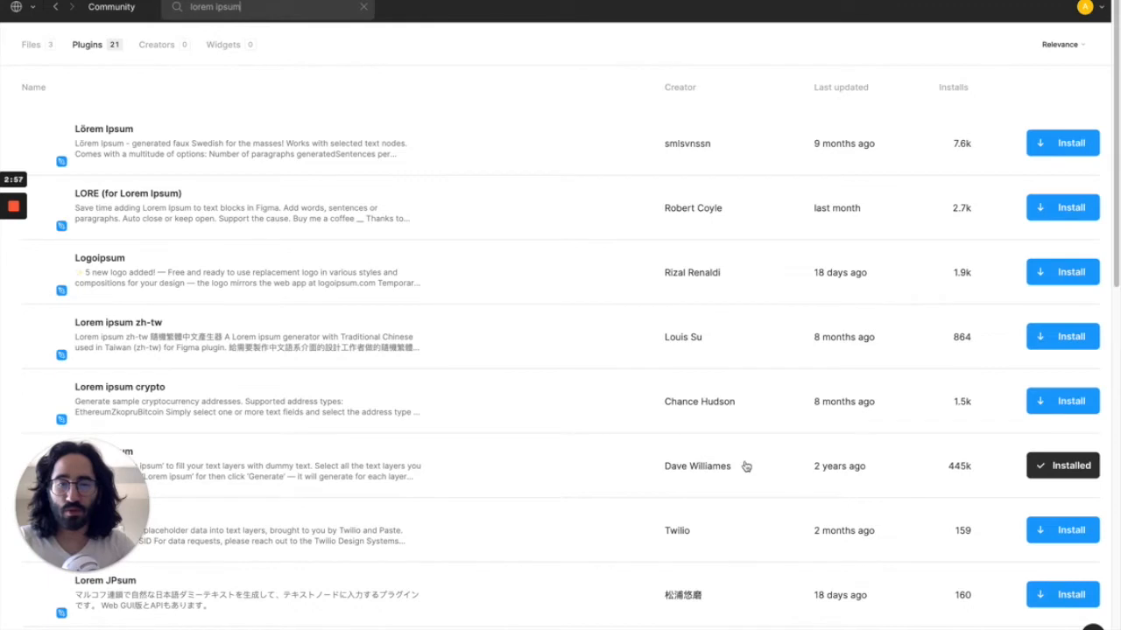
scroll(752, 451, down, 1)
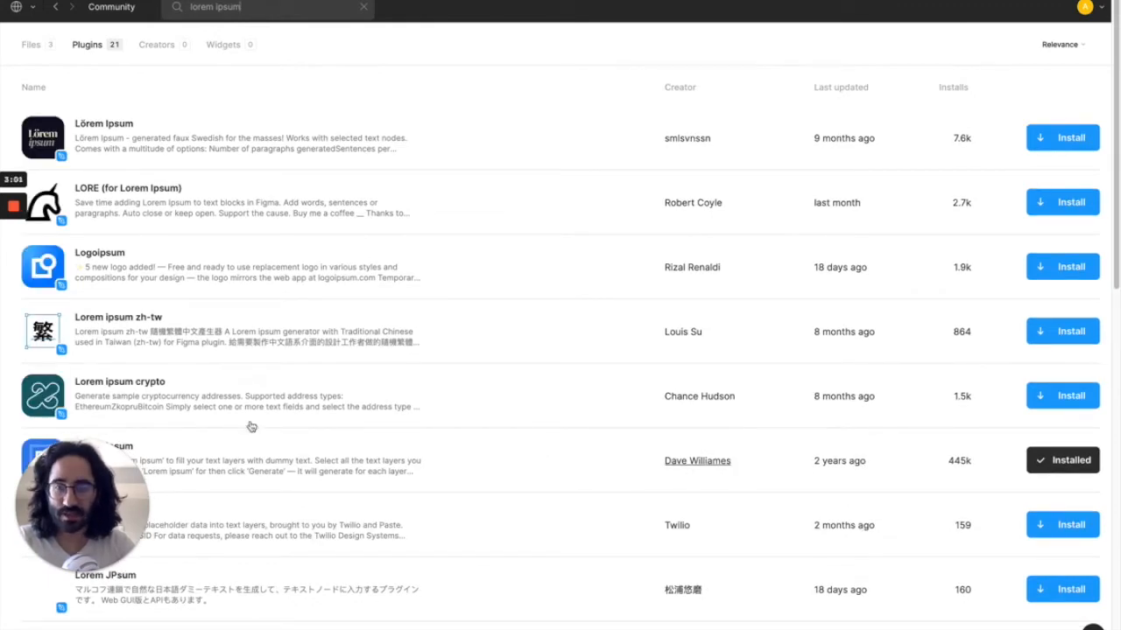
drag(1117, 98, 1118, 125)
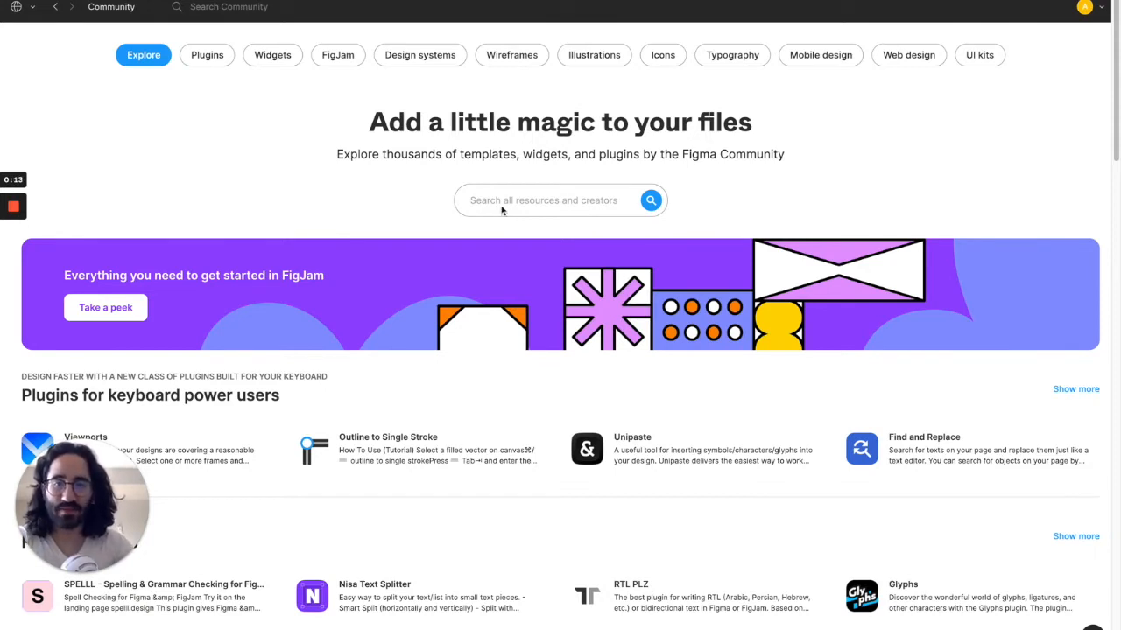
- Search the Community for "e-commerce kit" and duplicate the E-Commerce UI Kit V1.1 file
click(494, 202)
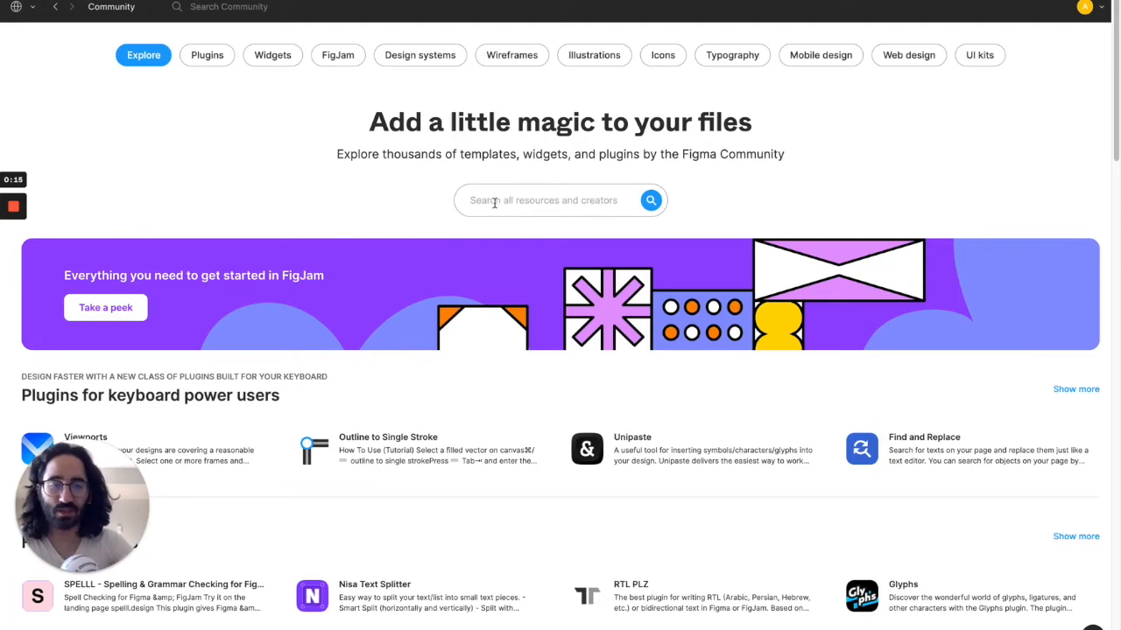
text(e-comm)
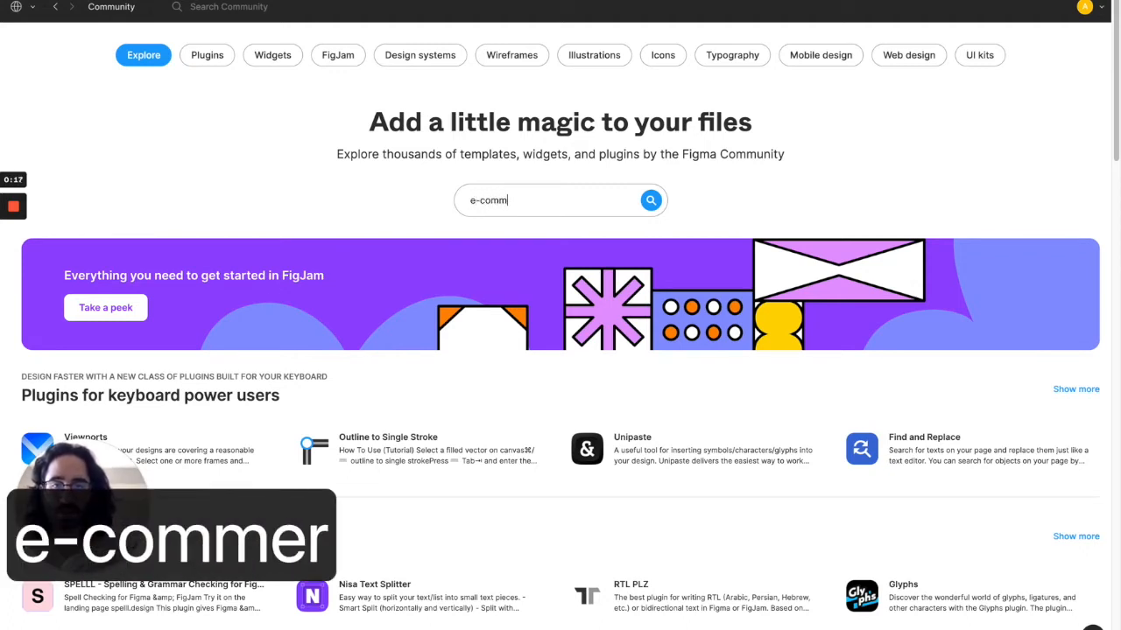
text(erce kit)
key(Return)
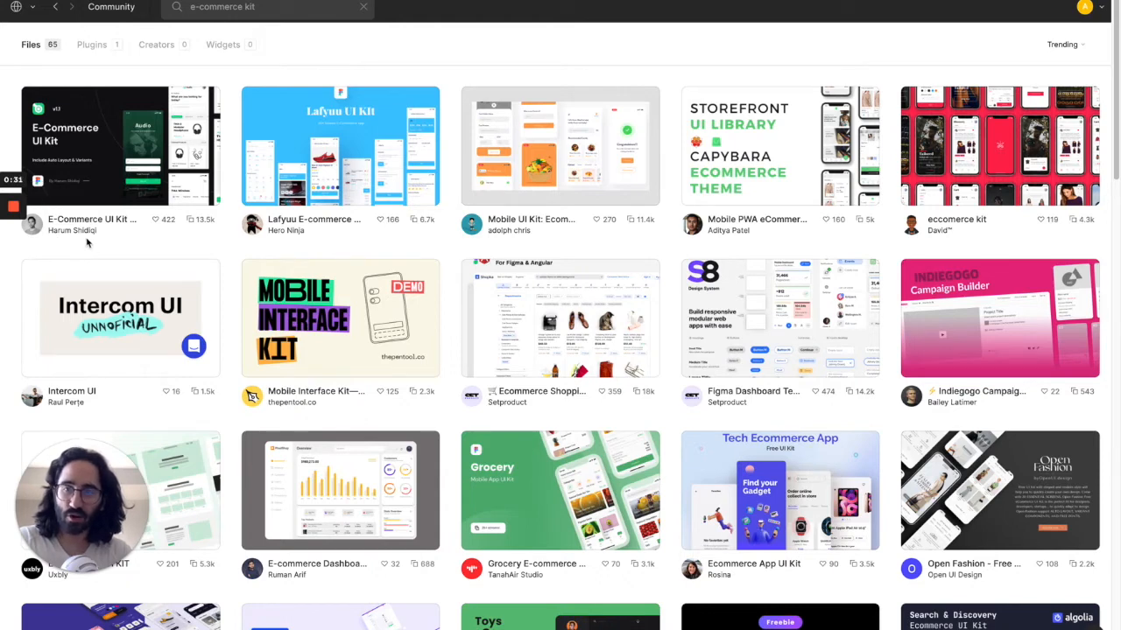
click(120, 132)
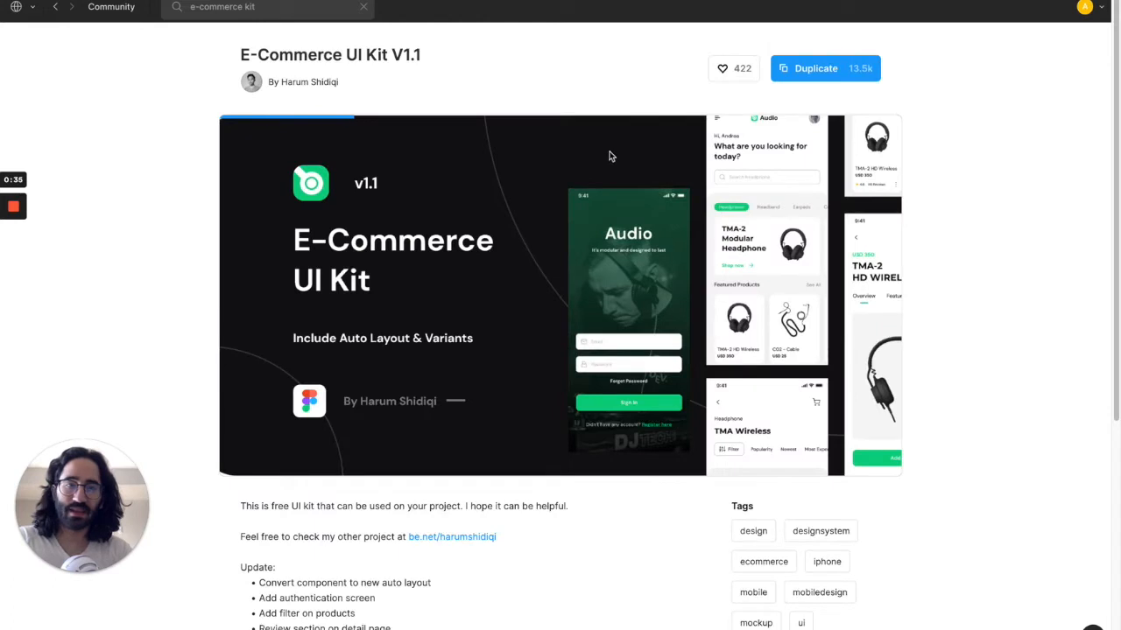
click(816, 70)
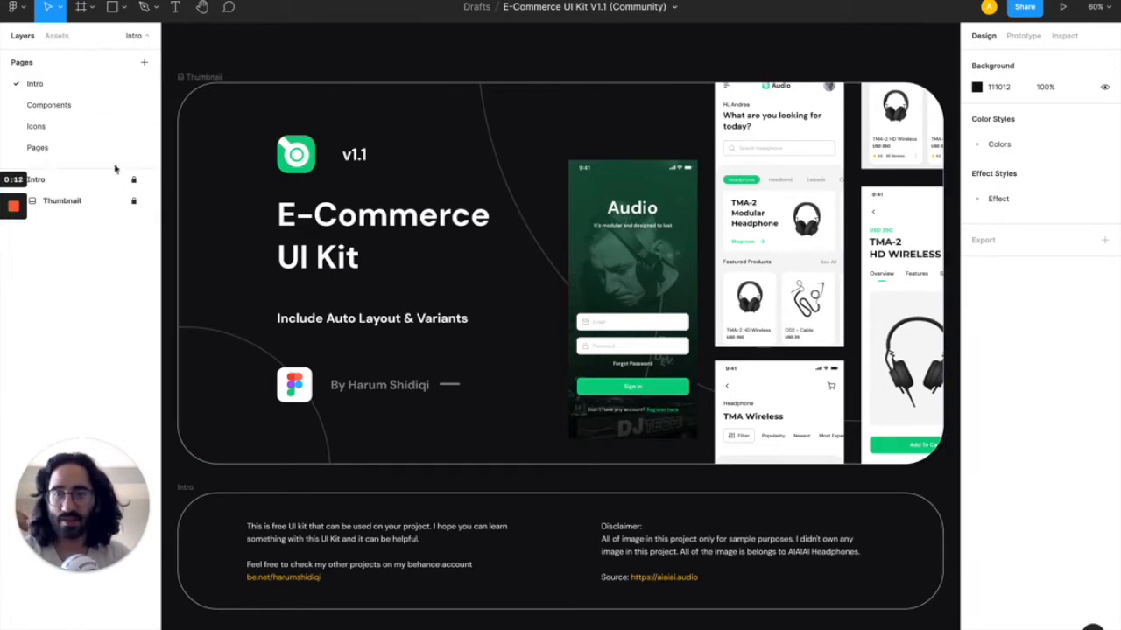
- Switch the UI kit to its Pages page and copy the 00 Auth - Sign In frame
click(58, 154)
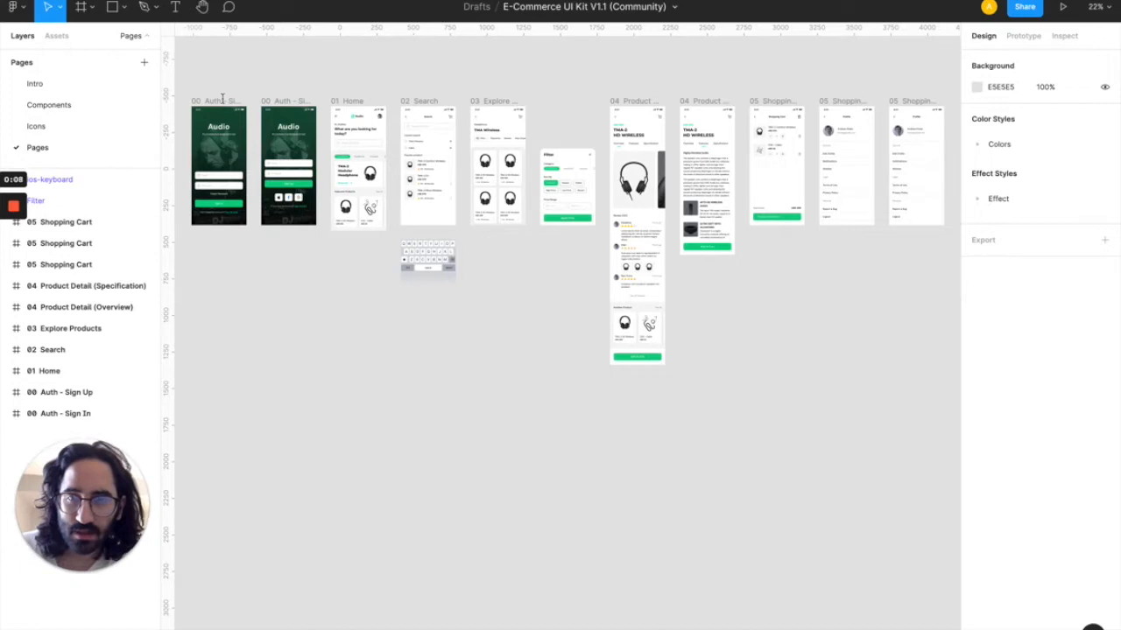
click(224, 101)
click(245, 85)
click(232, 103)
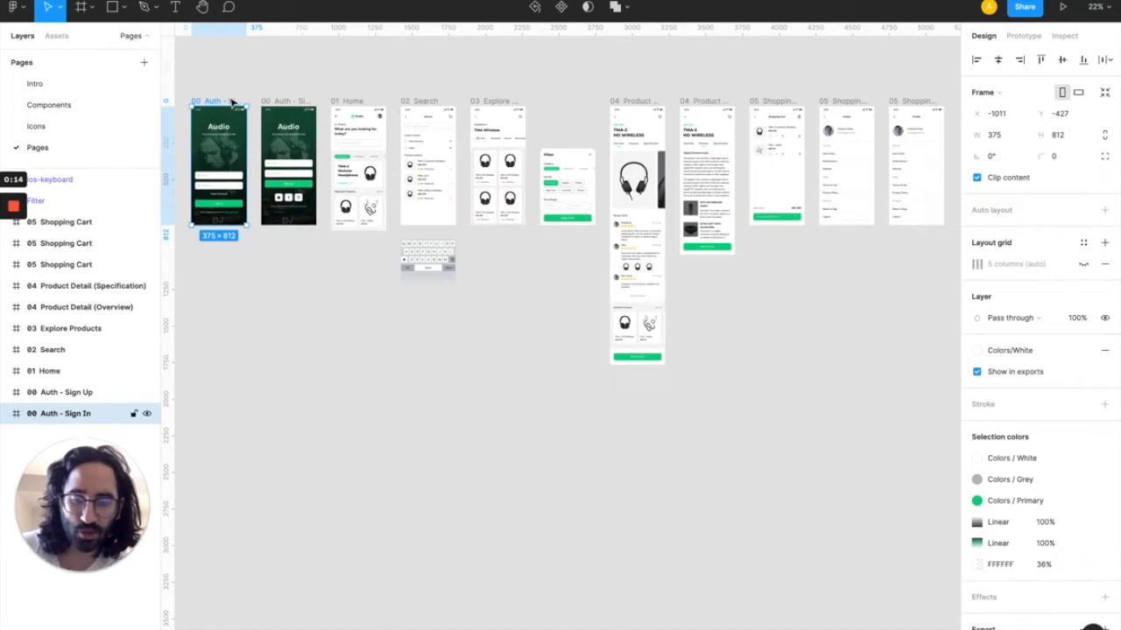
key(super+c)
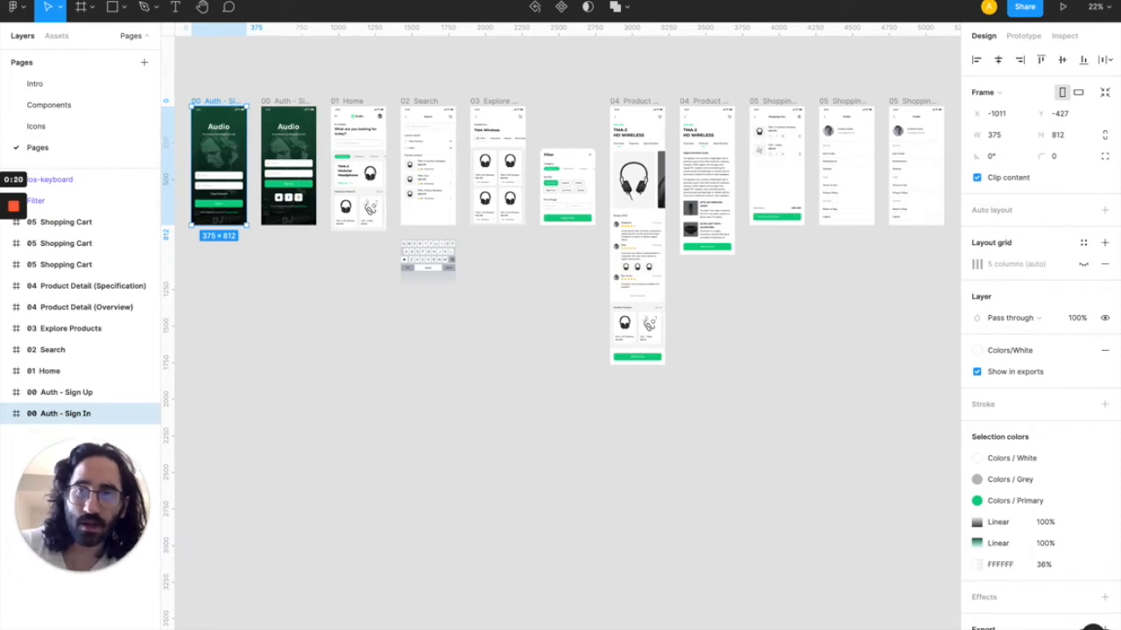
- Create a new design file and paste the copied 00 Auth - Sign In frame into it
click(15, 2)
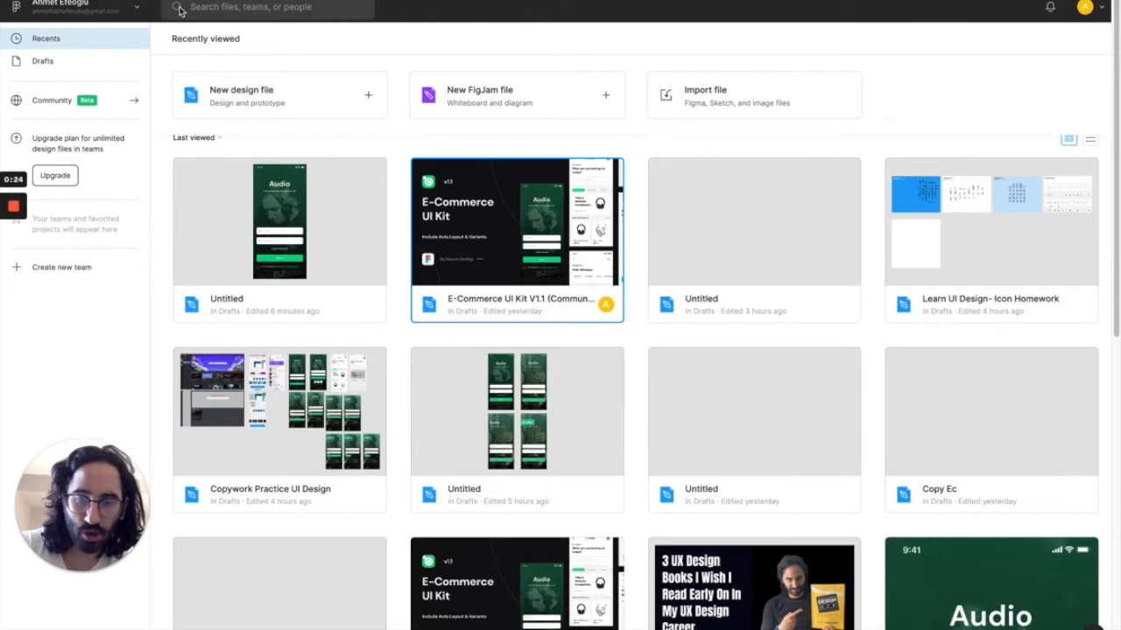
click(268, 96)
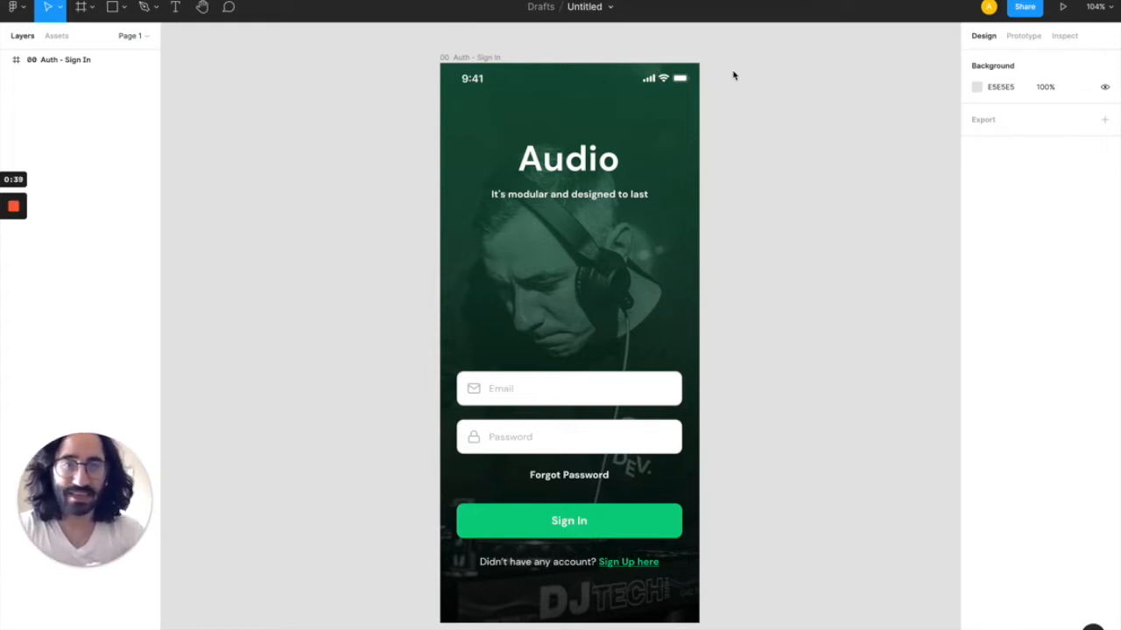
- Add an empty iPhone 13 mini frame (375 × 812) next to the sign-in screen
scroll(733, 75, right, 2)
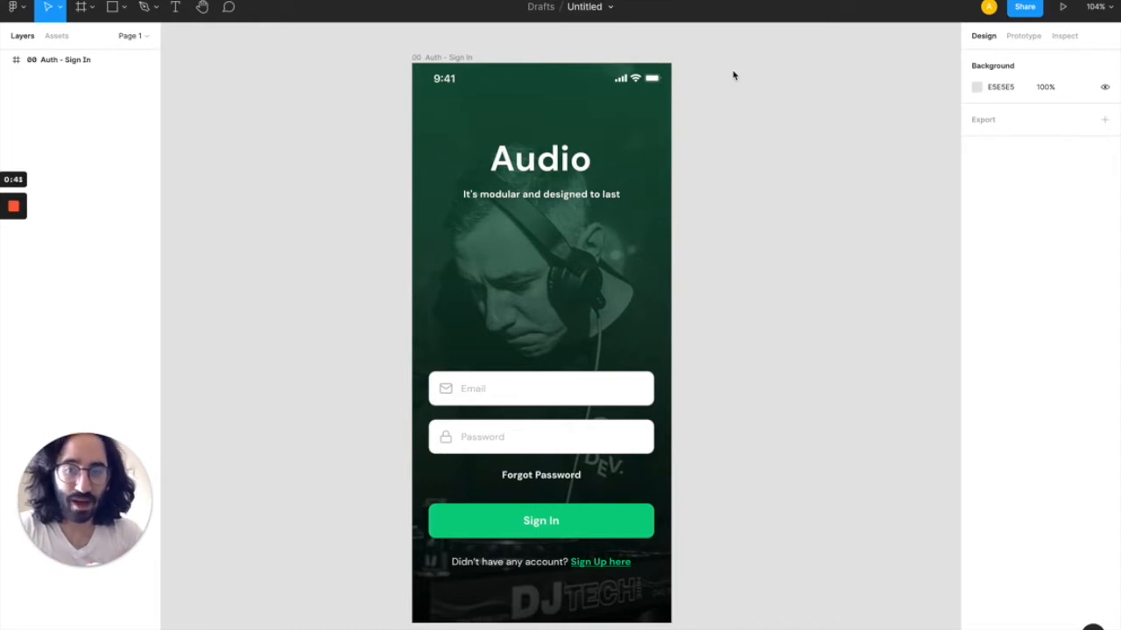
click(91, 12)
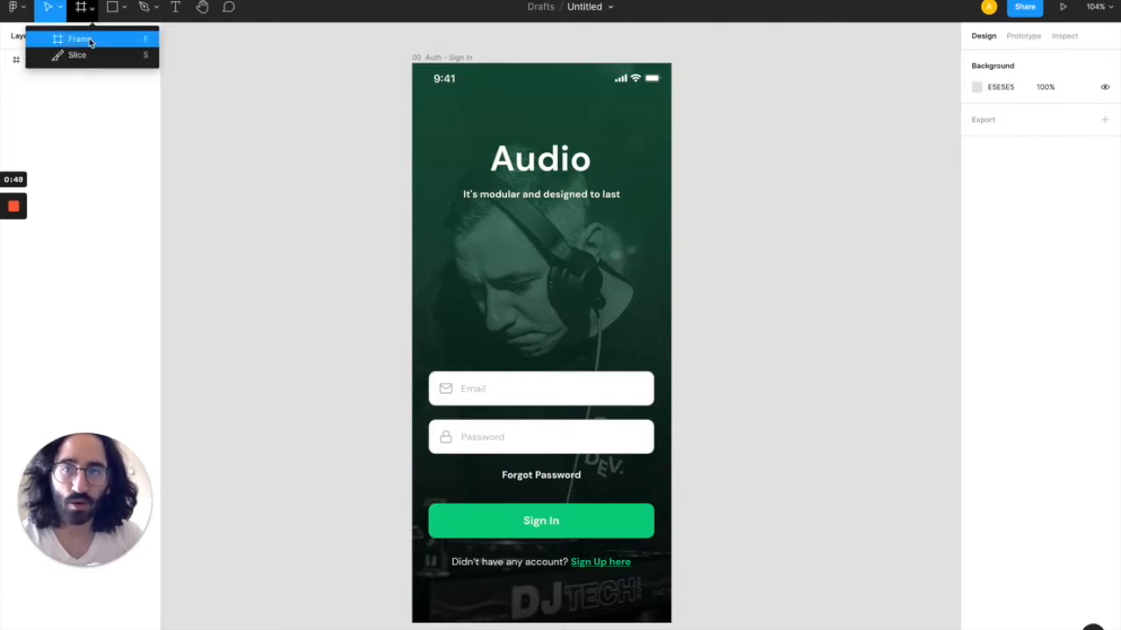
click(90, 41)
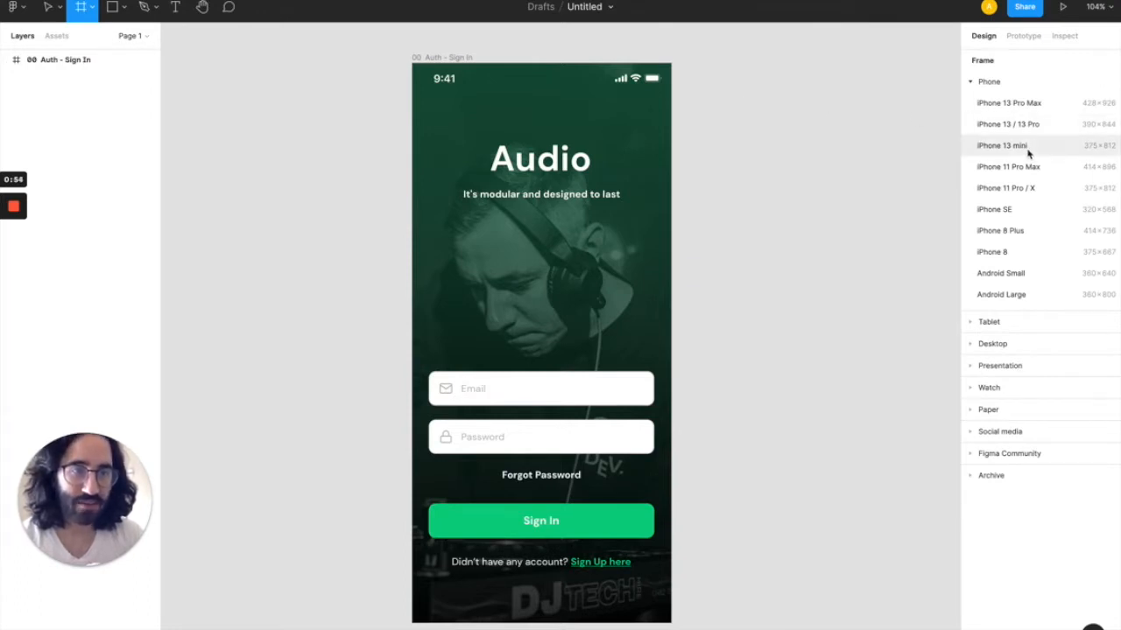
click(988, 147)
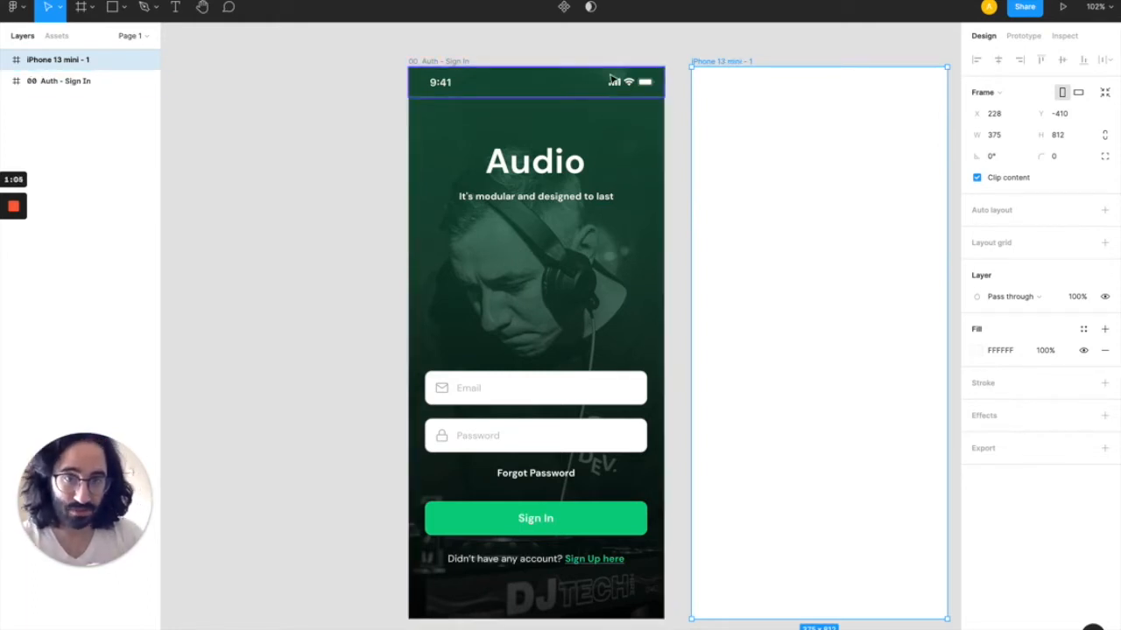
- Rename the empty iPhone 13 mini frame to "Sign Up"
double_click(734, 62)
text(Sign Up)
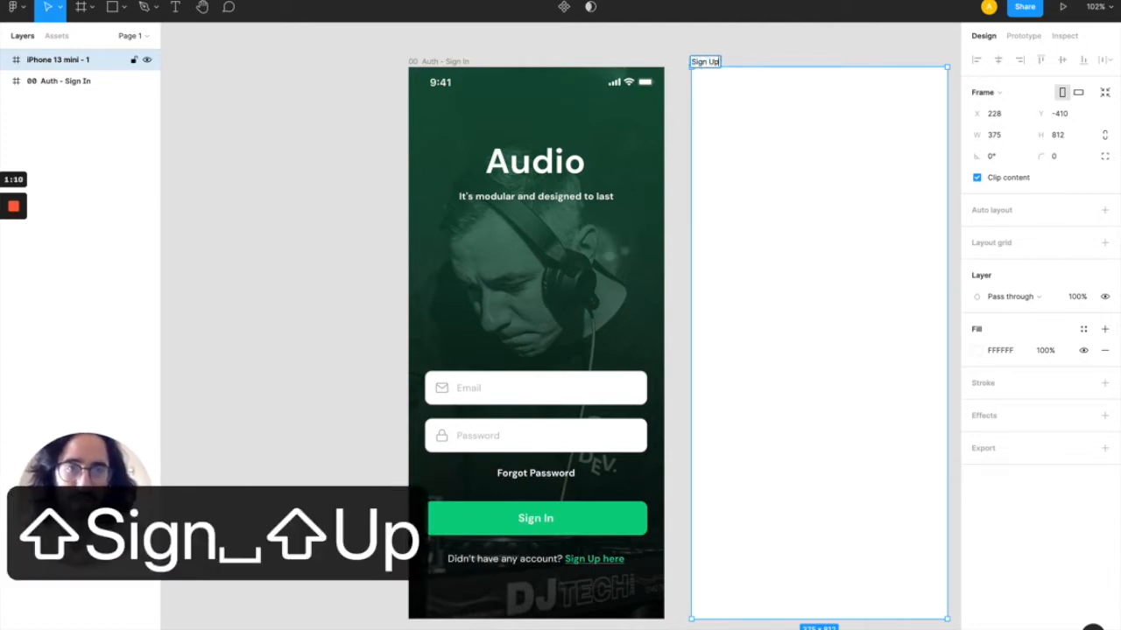
key(Return)
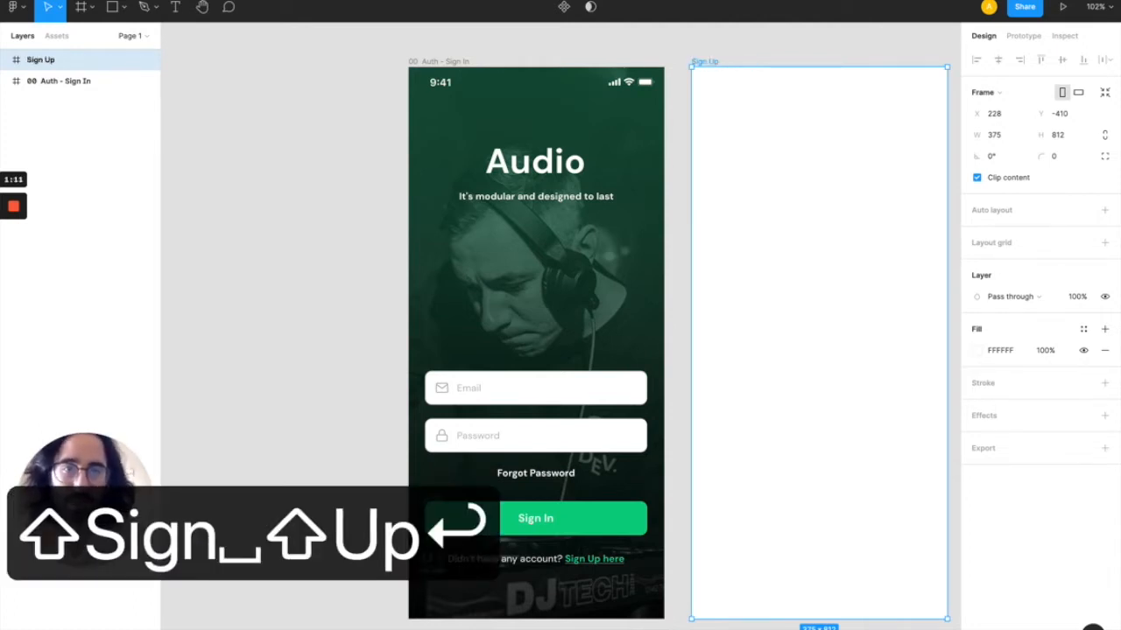
click(744, 35)
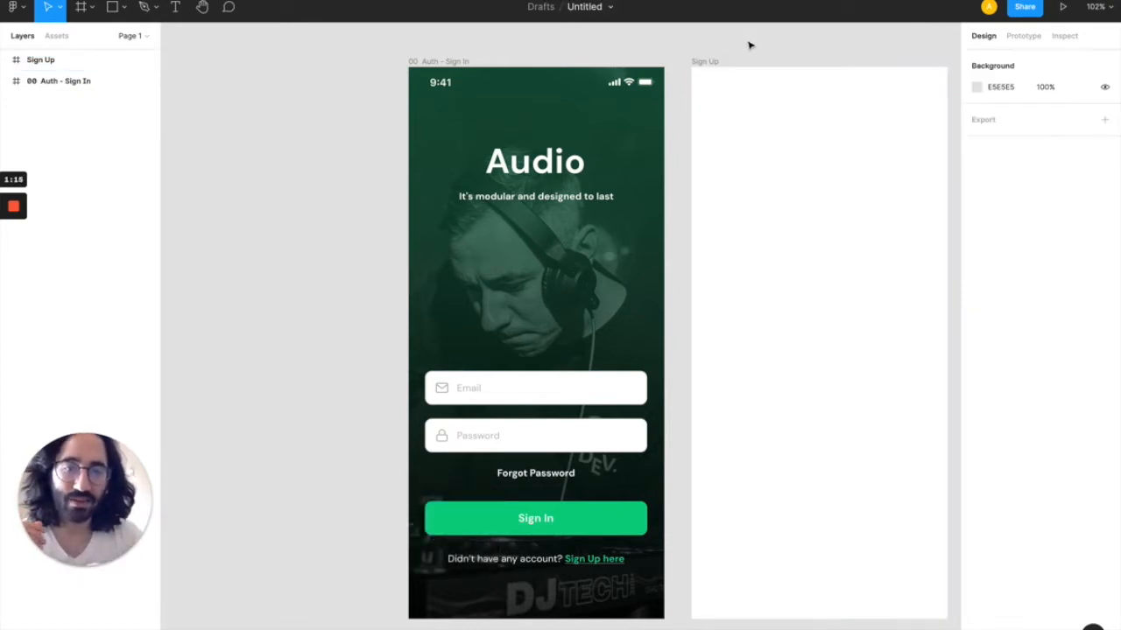
- Copy the Status Bar from the 00 Auth - Sign In frame and paste it into the Sign Up frame
click(541, 91)
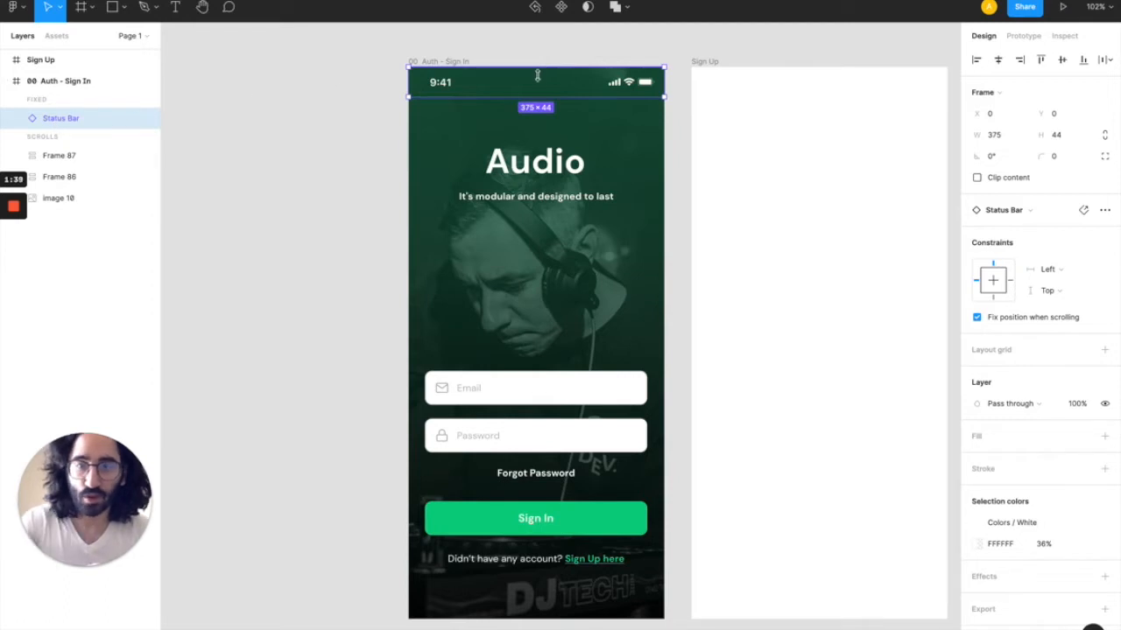
key(super+c)
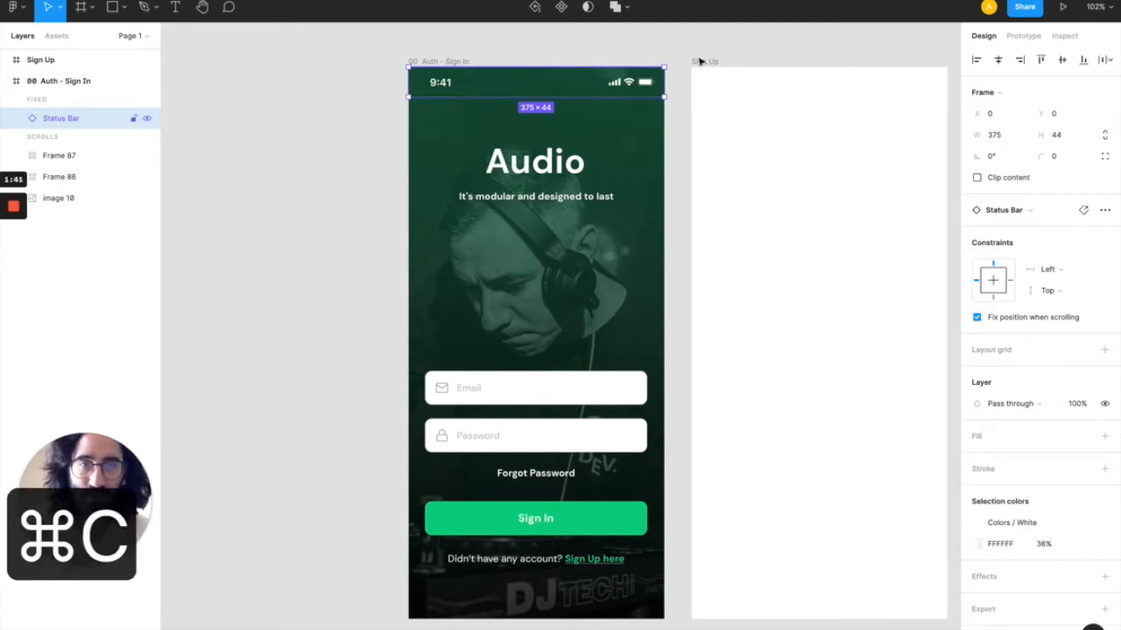
click(710, 63)
key(super+v)
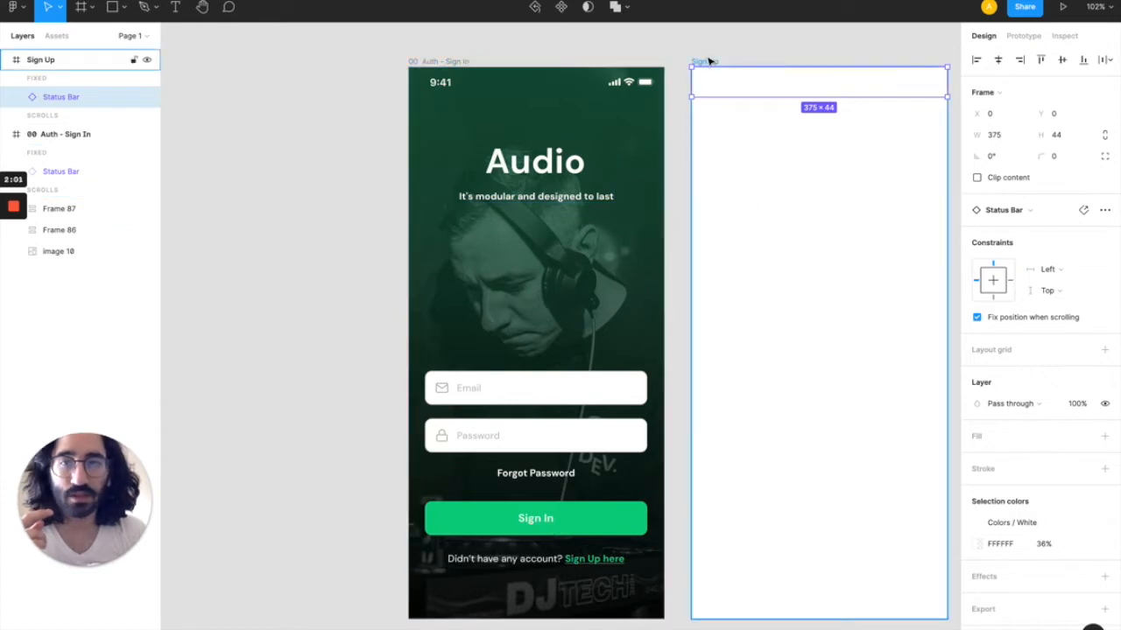
- Draw a rectangle about 170 × 154 in the upper part of the Sign Up frame
click(123, 10)
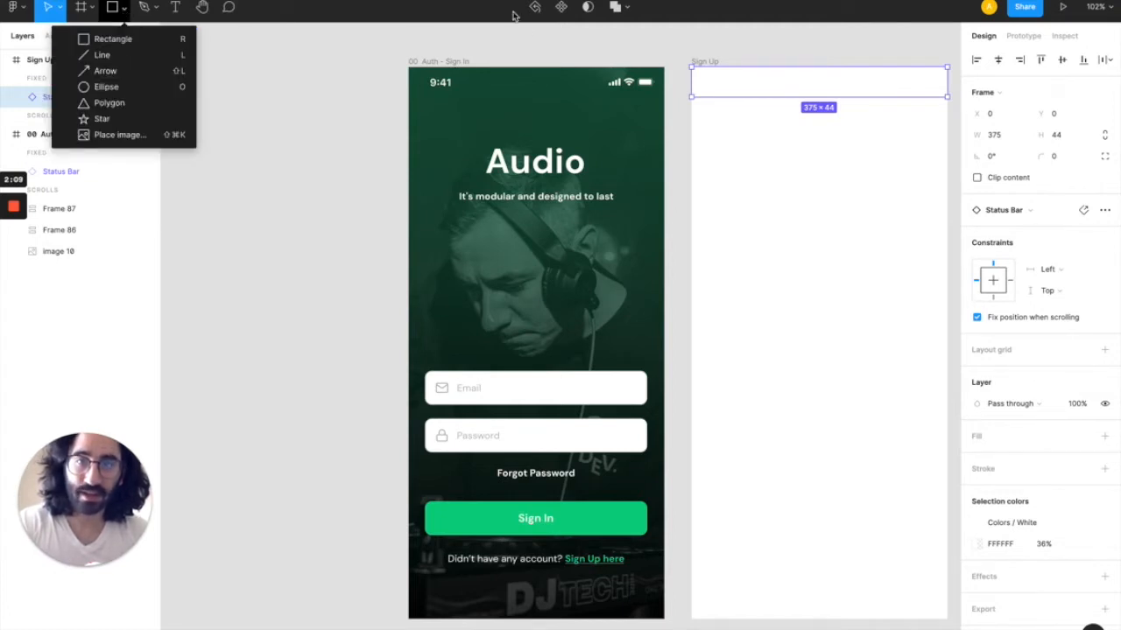
click(532, 35)
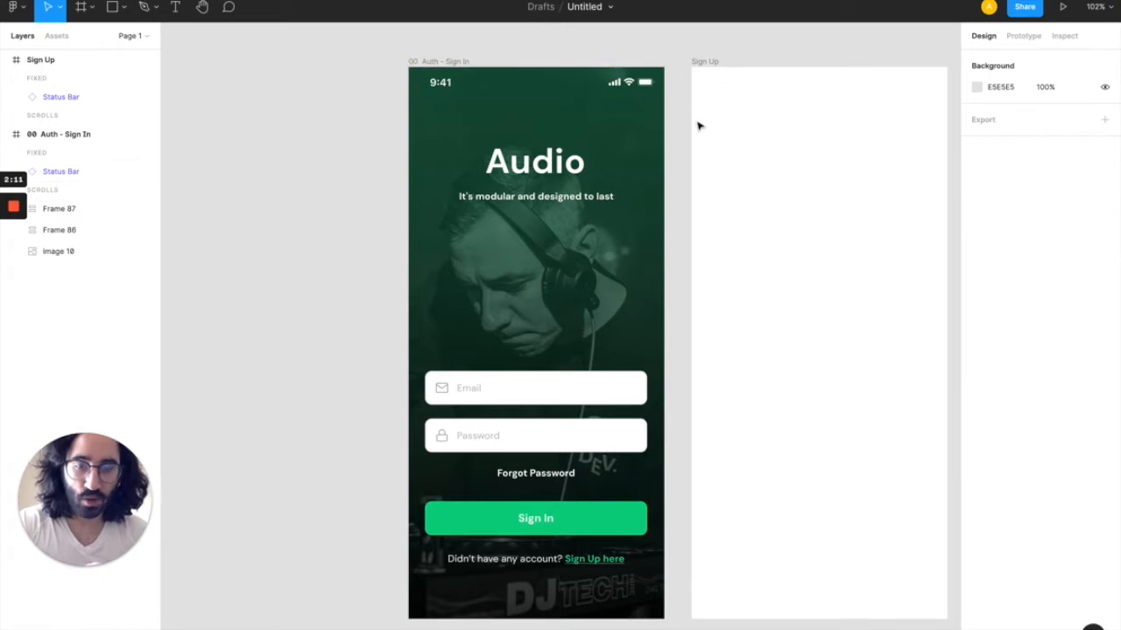
key(r)
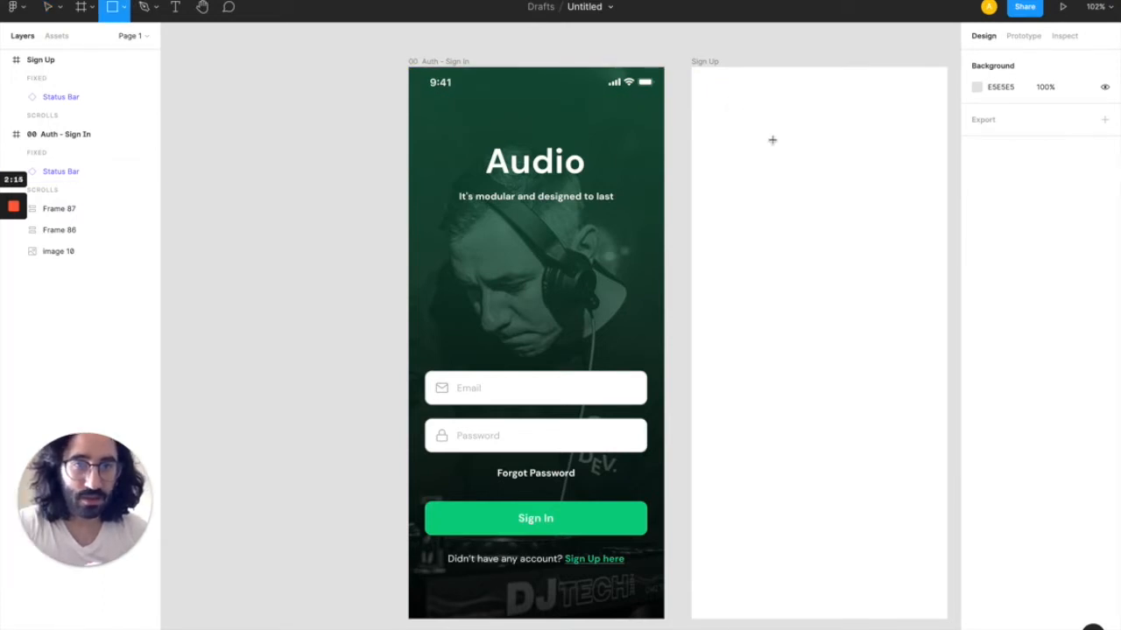
mouse_move(723, 101)
mouse_down()
mouse_move(797, 154)
mouse_move(840, 207)
mouse_up()
- Resize the rectangle to 375 × 812 and move it to X 0, Y 0 so it covers the Sign Up frame
click(1004, 115)
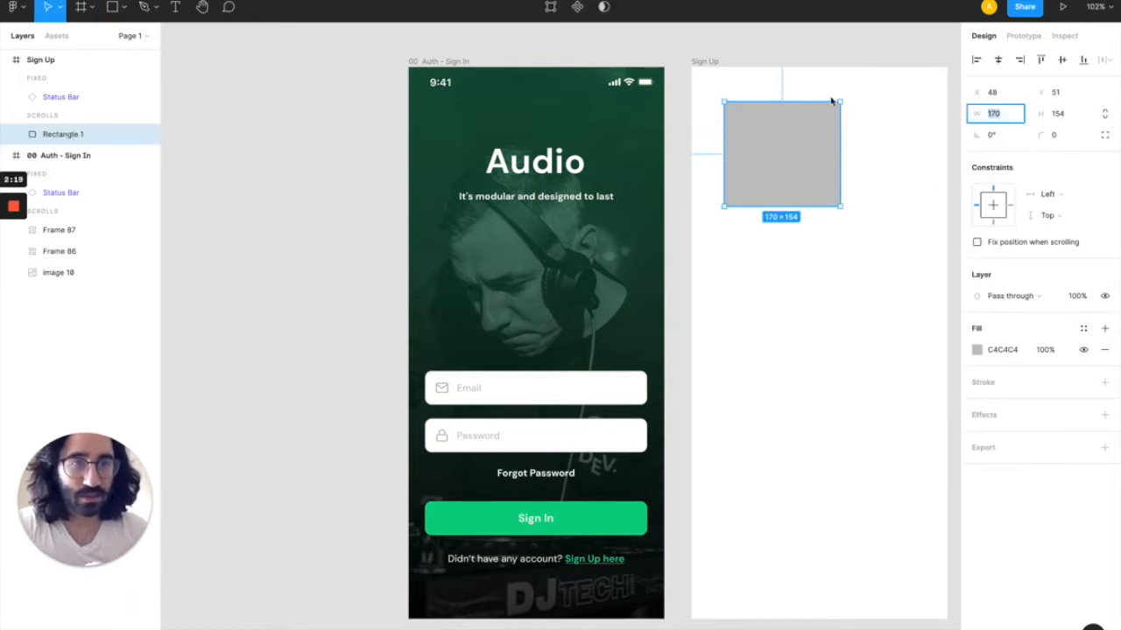
click(714, 64)
click(793, 166)
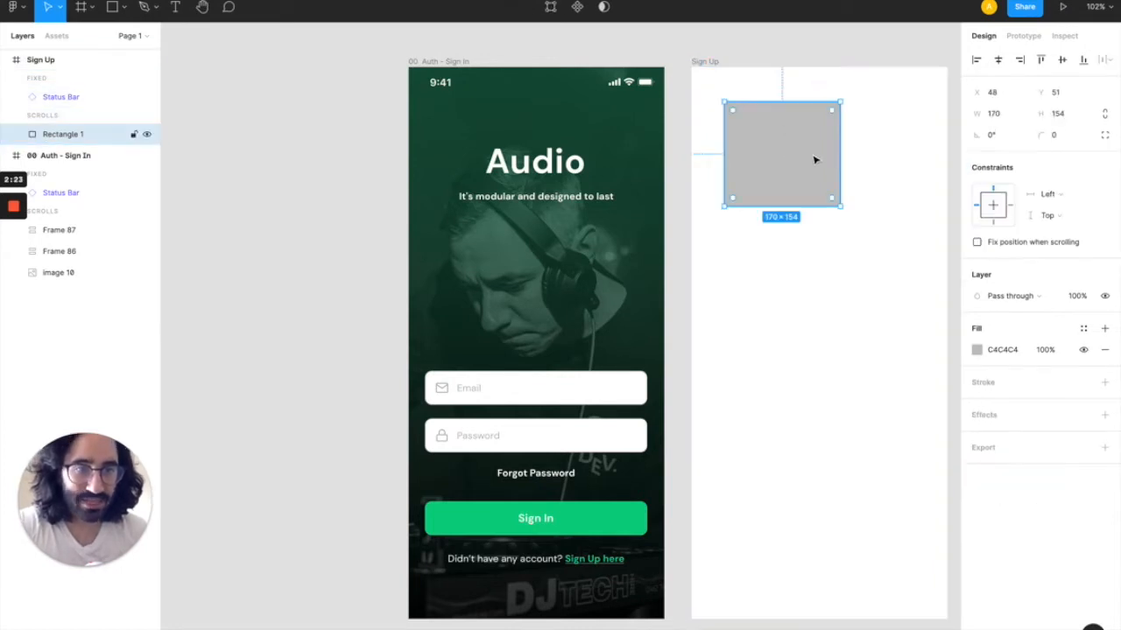
click(994, 115)
text(375)
key(Return)
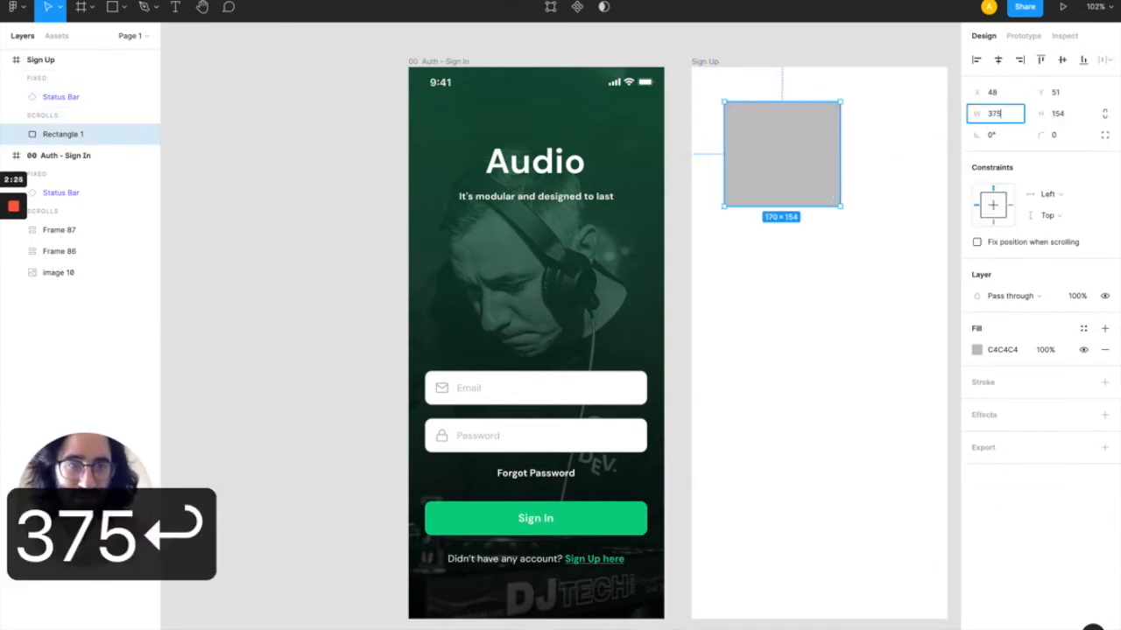
click(1071, 116)
text(812)
key(Return)
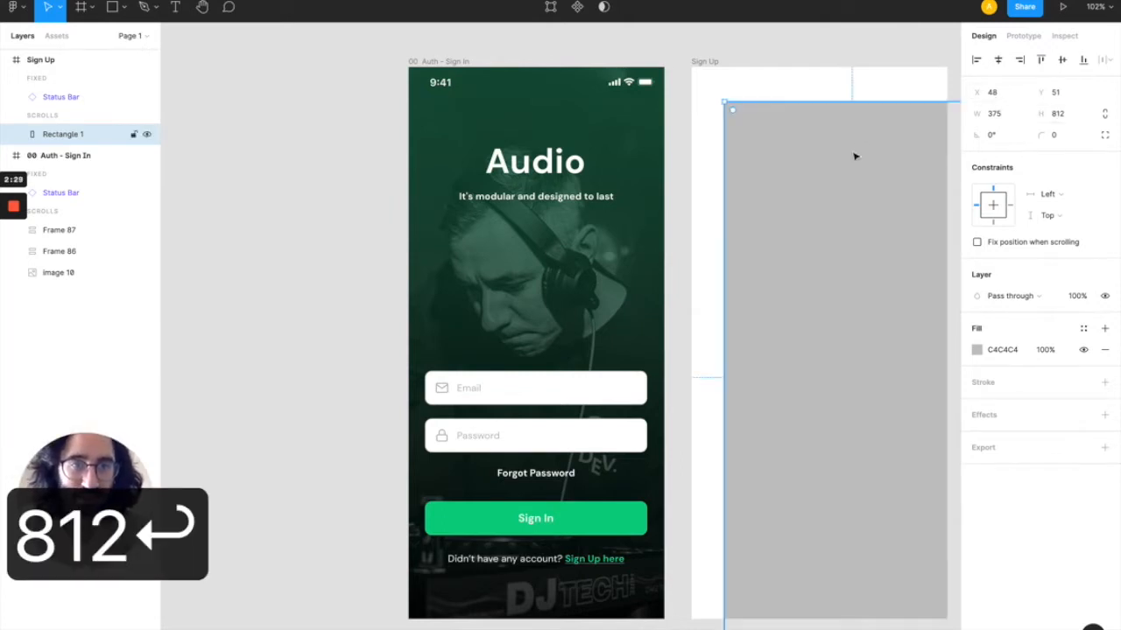
drag(793, 157, 811, 125)
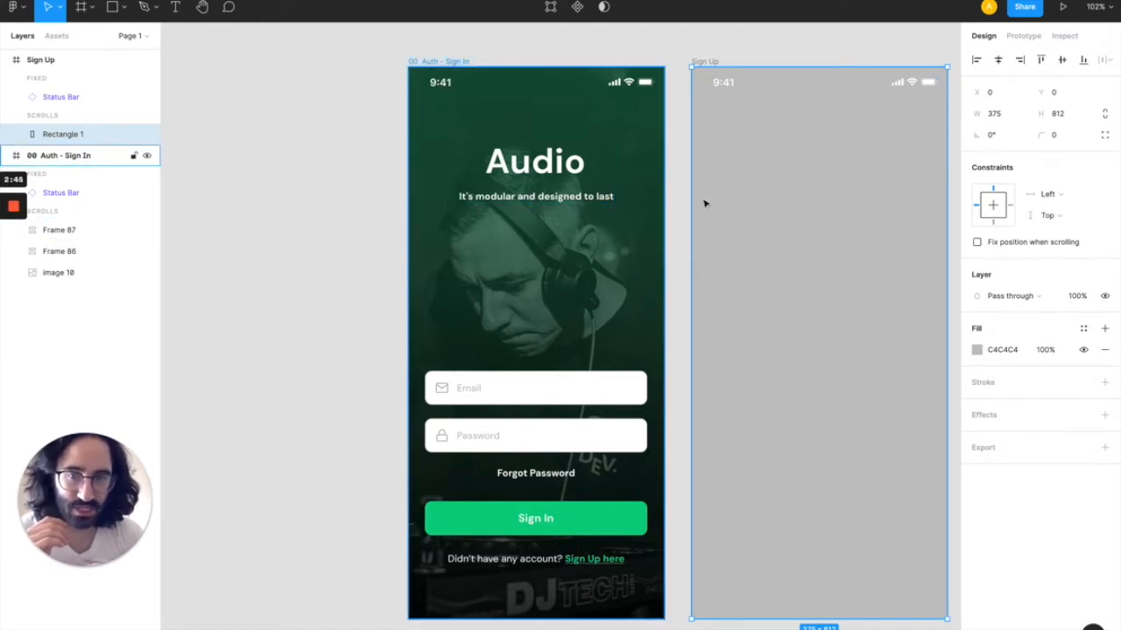
- Run the Unsplash plugin on the full-size rectangle in the Sign Up frame
right_click(774, 260)
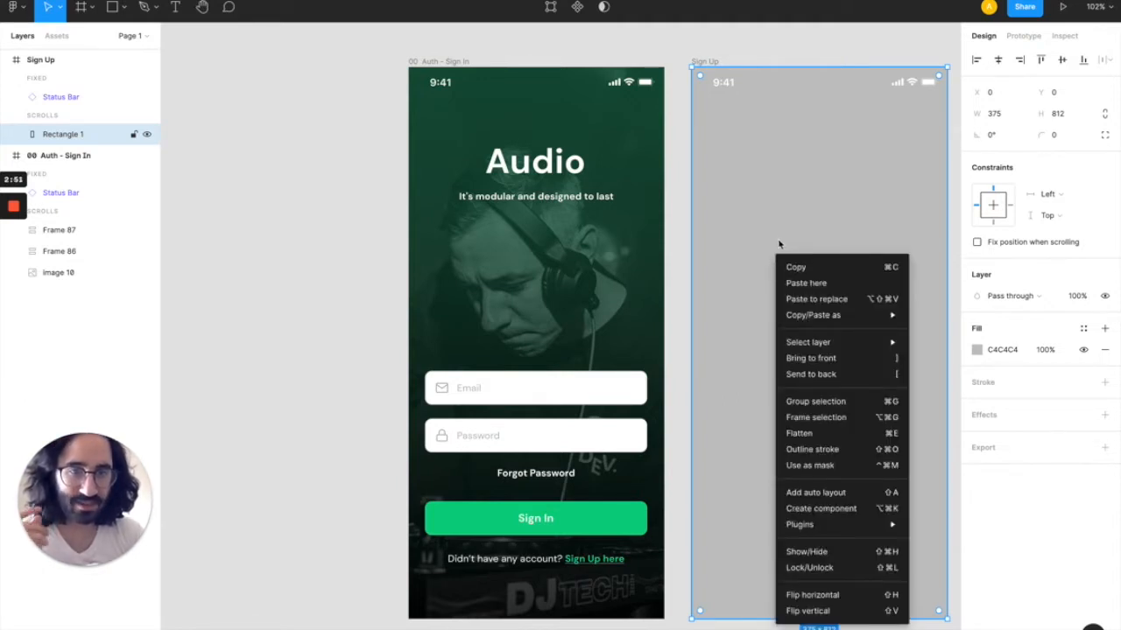
mouse_move(838, 523)
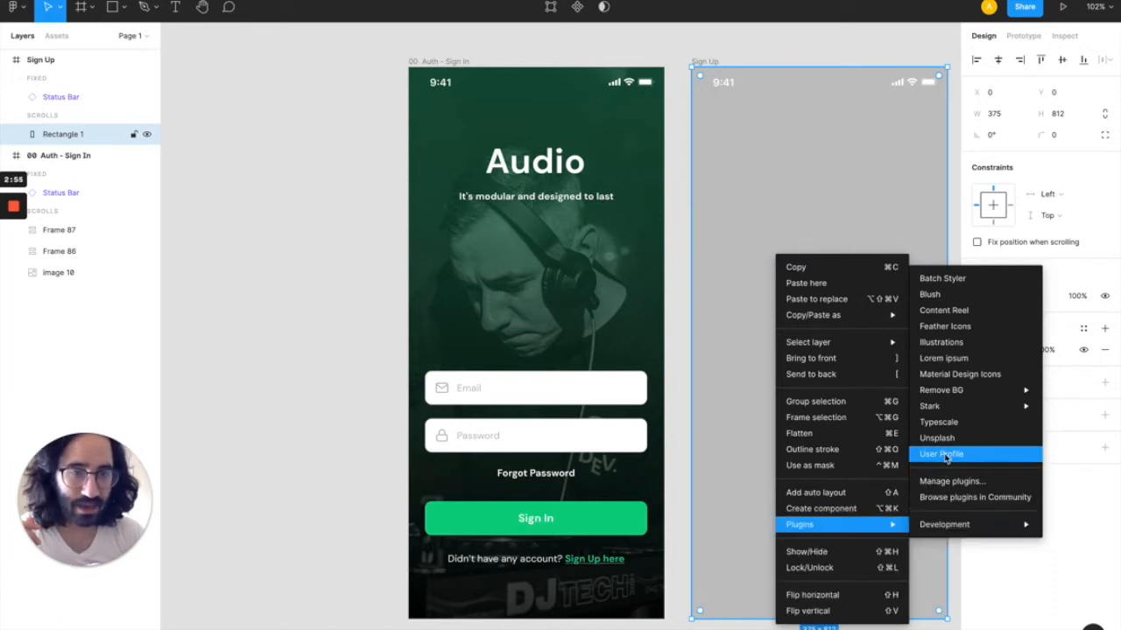
mouse_move(947, 396)
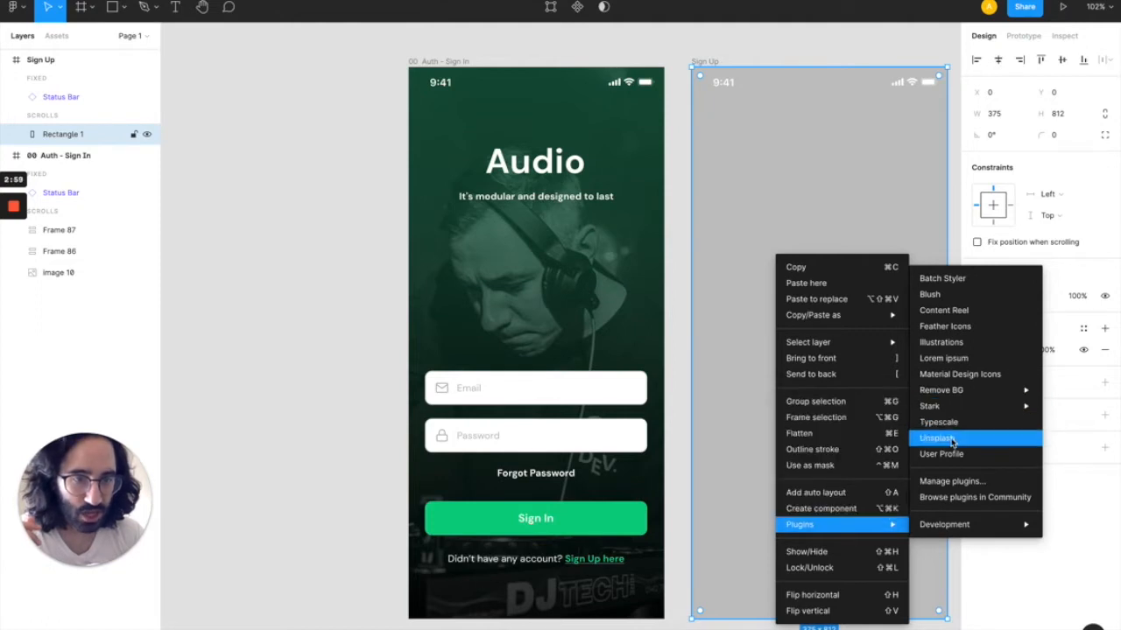
click(954, 443)
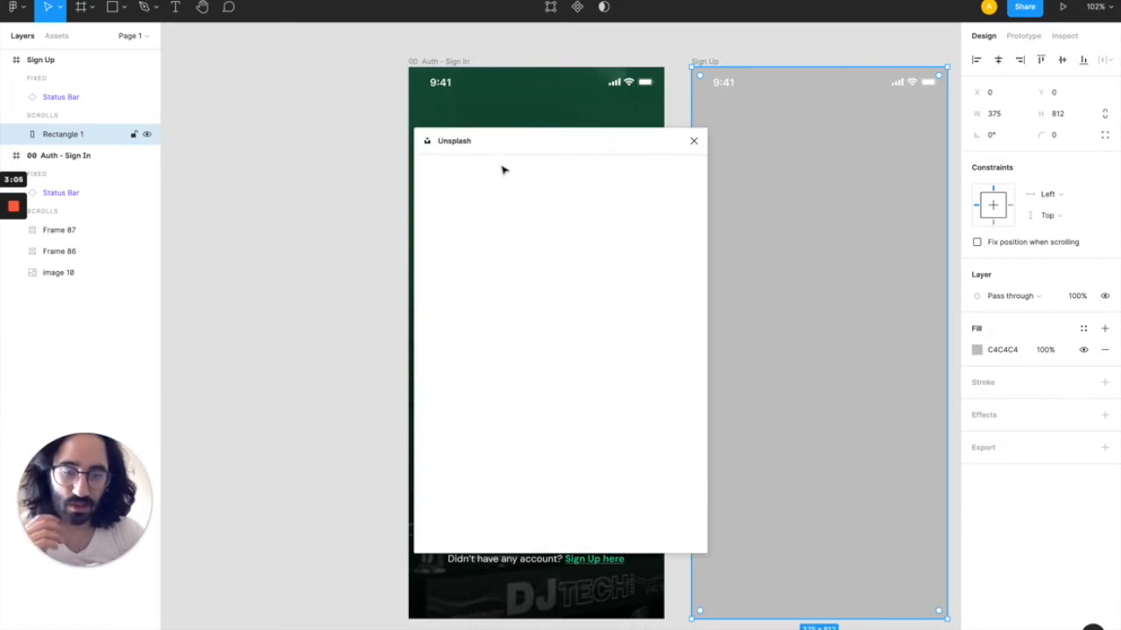
- Search the Unsplash photos for "music instrument"
click(520, 201)
text(mus)
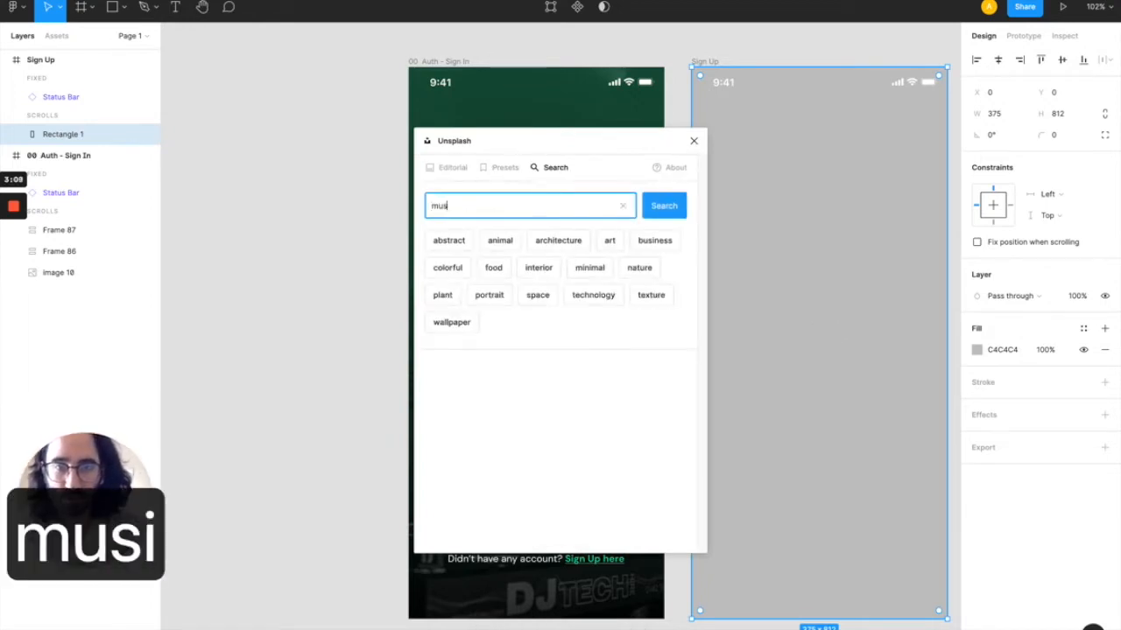
text(ic instruemnt)
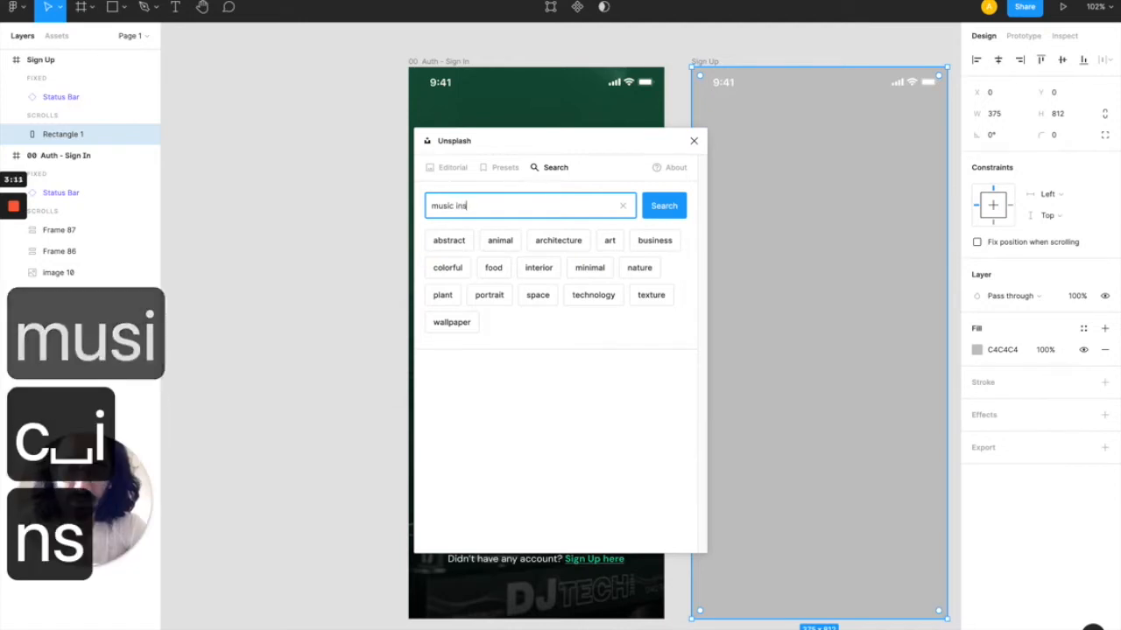
key(BackSpace)
key(BackSpace)
key(BackSpace)
key(BackSpace)
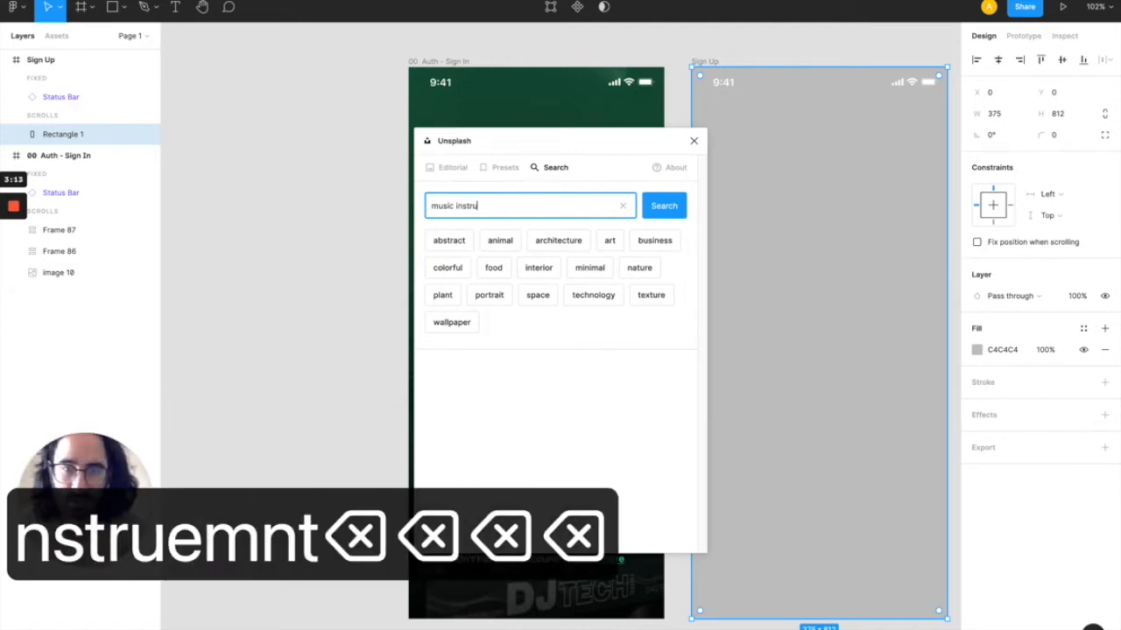
text(ment)
key(Return)
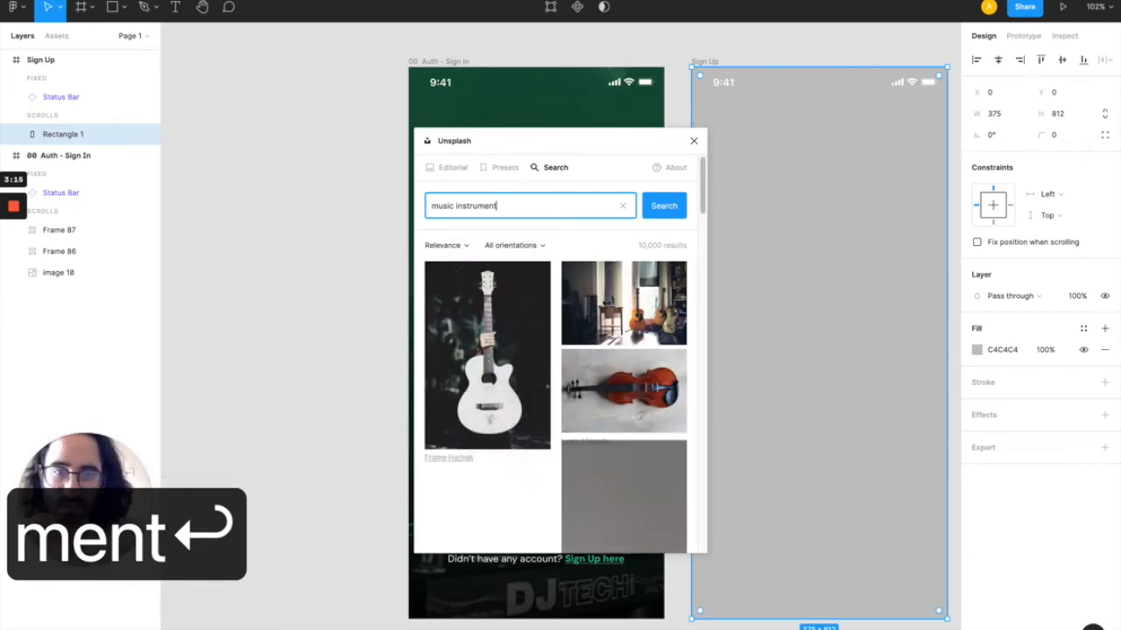
- Fill the rectangle with the photo of a man holding a saxophone, close Unsplash, and remove the underlying C4C4C4 fill
scroll(643, 358, down, 10)
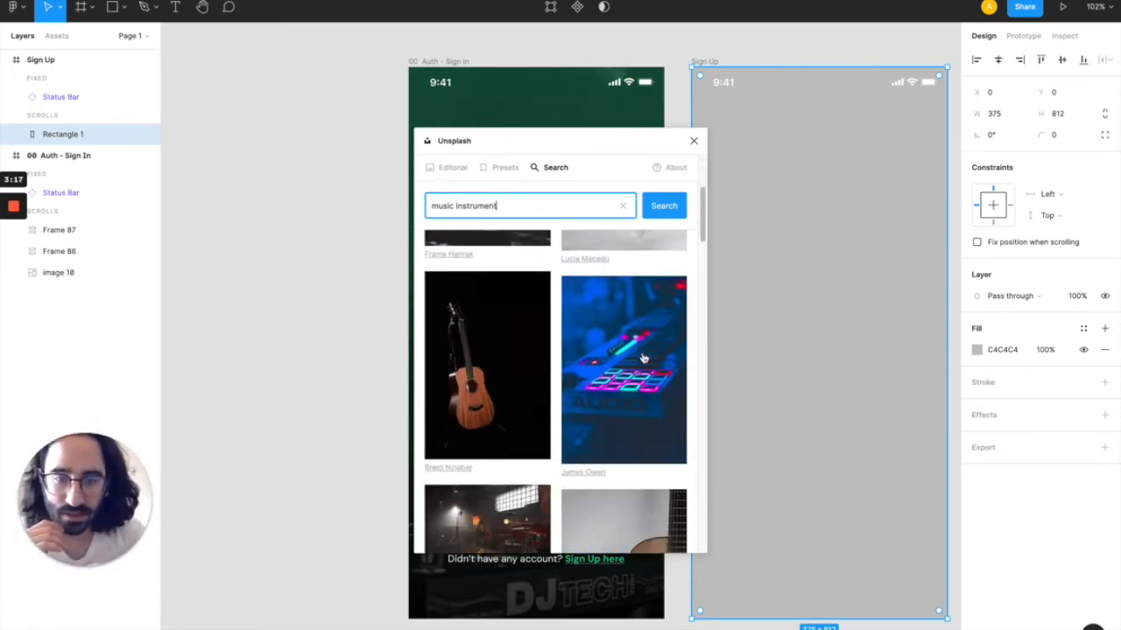
scroll(643, 358, down, 3)
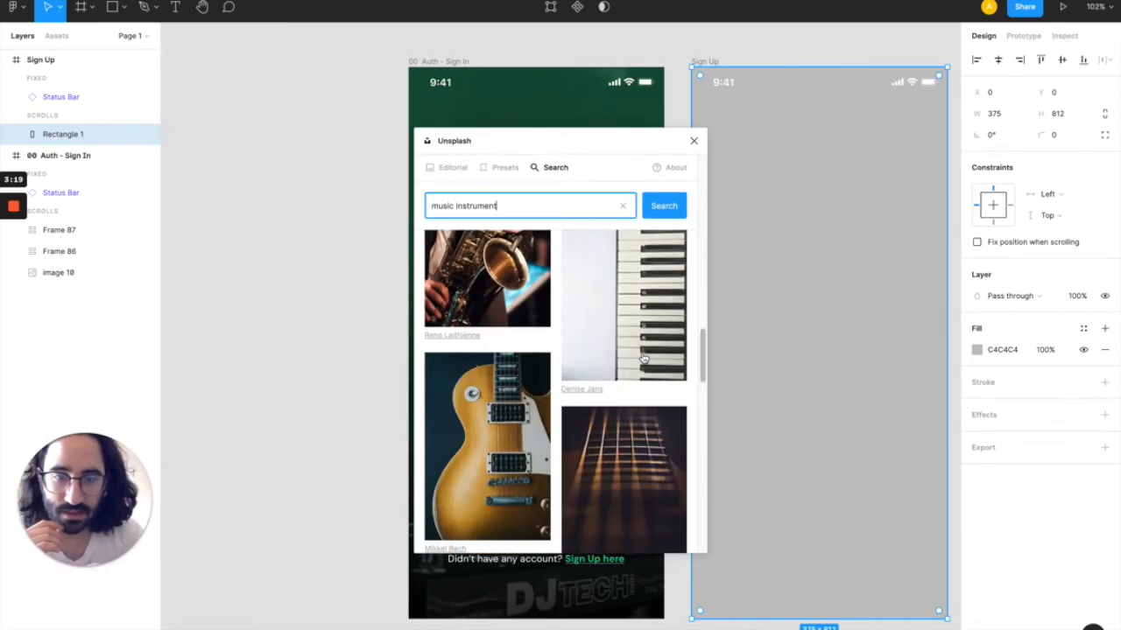
scroll(625, 358, up, 2)
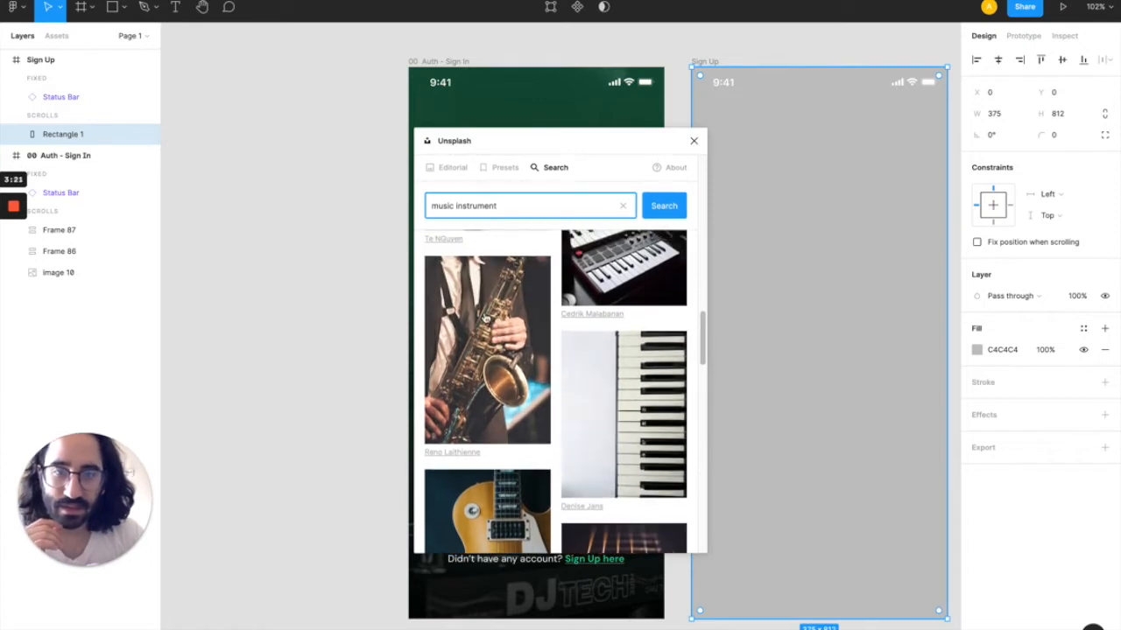
click(486, 318)
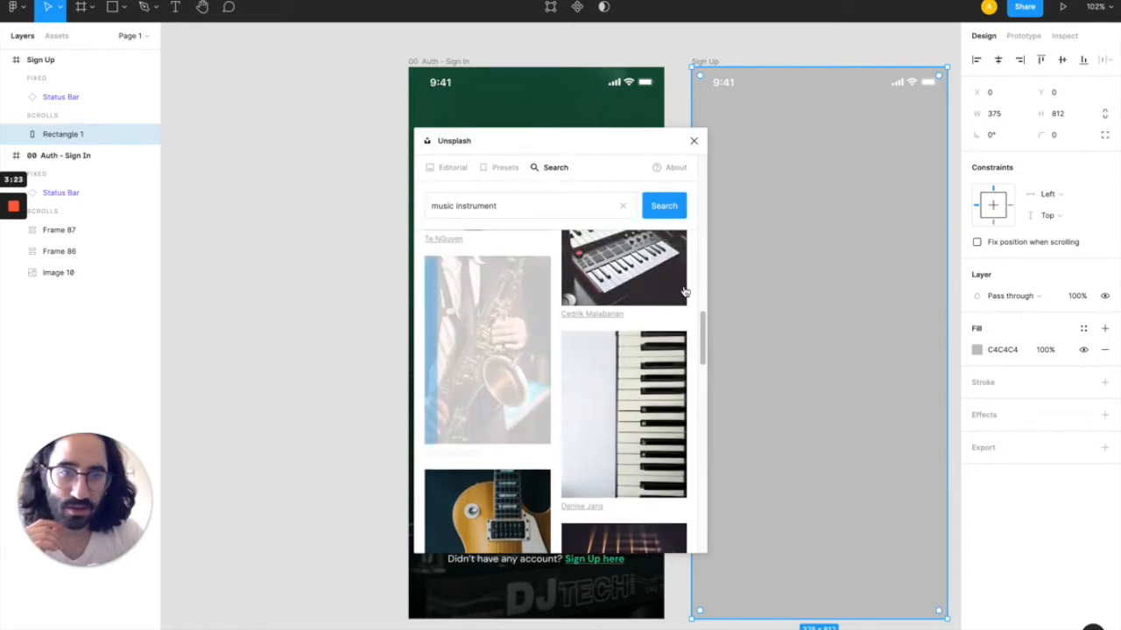
click(464, 313)
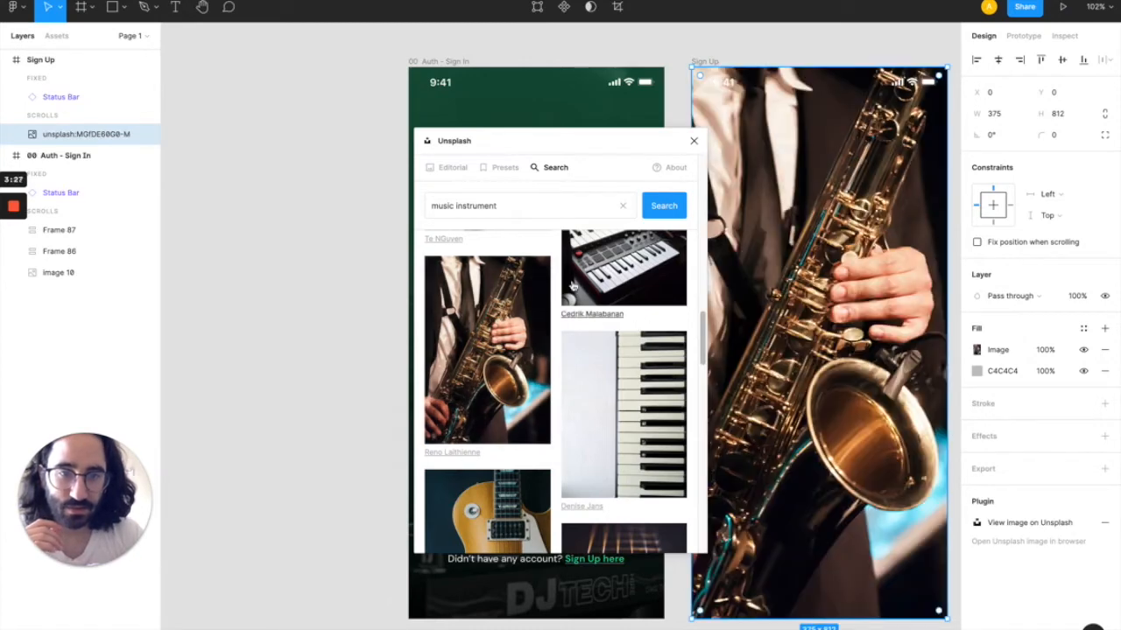
click(694, 141)
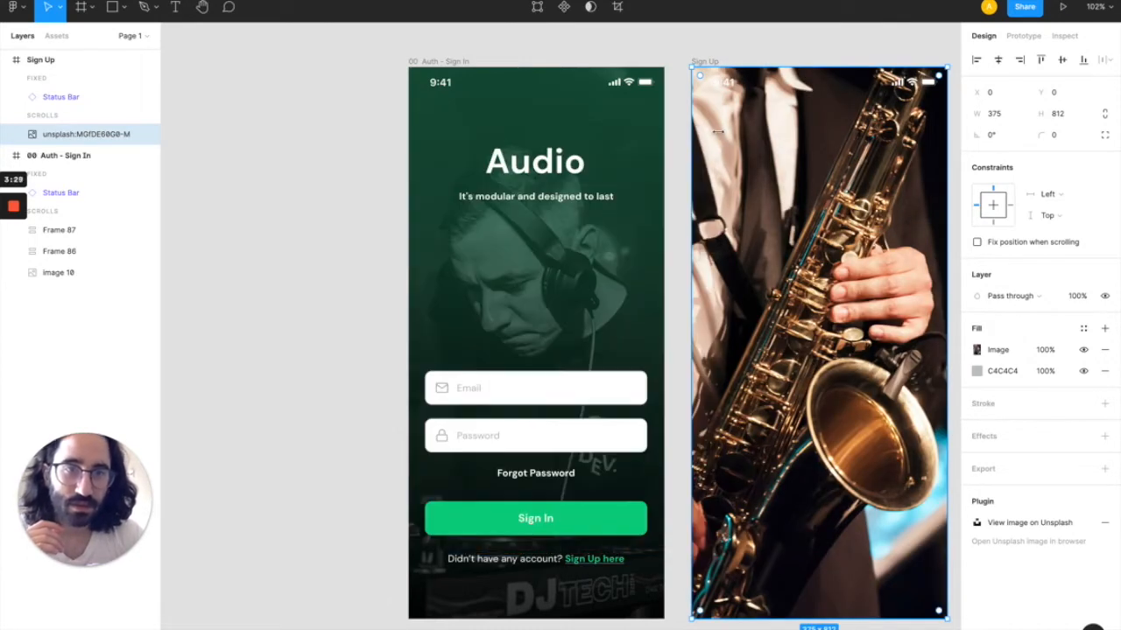
click(1103, 372)
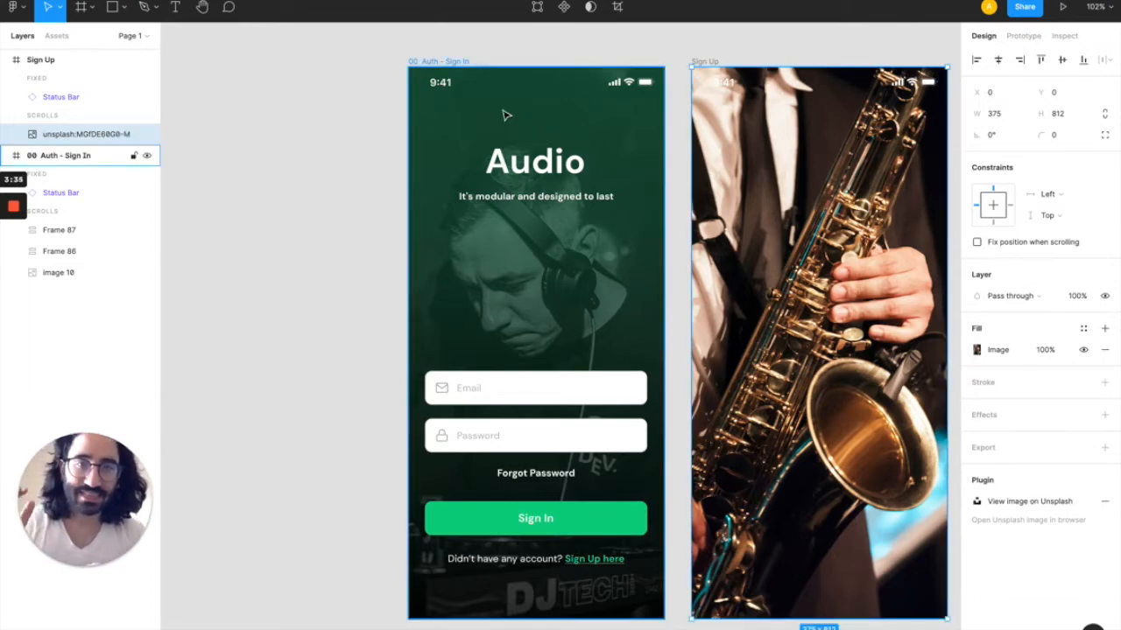
- Add a second fill of 000000 at 20% on top of the saxophone image layer in the Sign Up frame
click(453, 64)
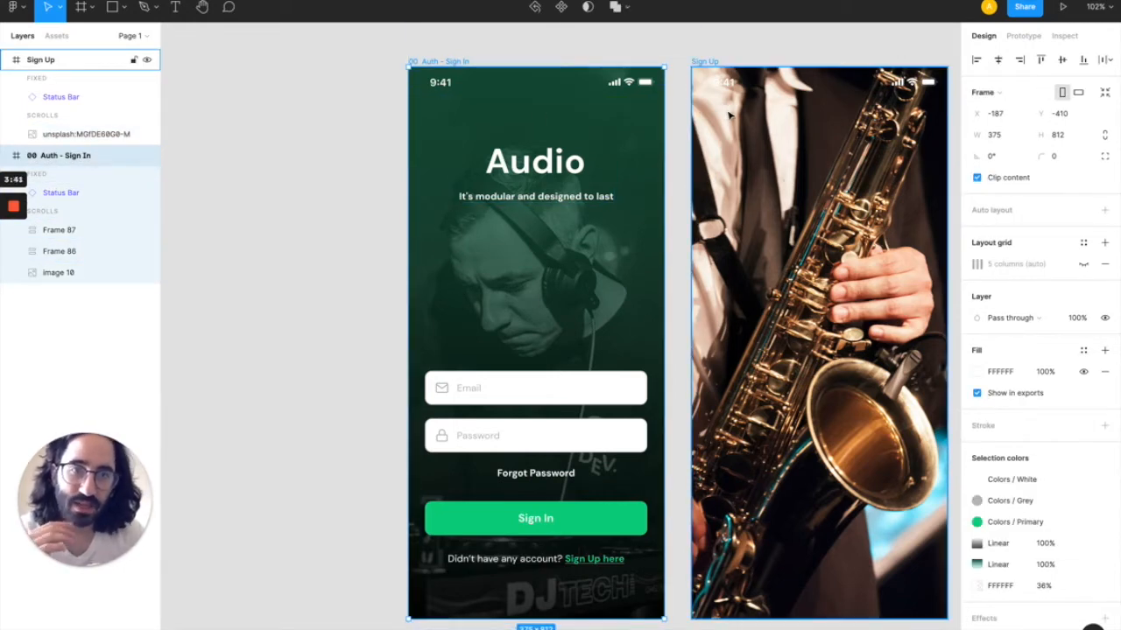
click(714, 64)
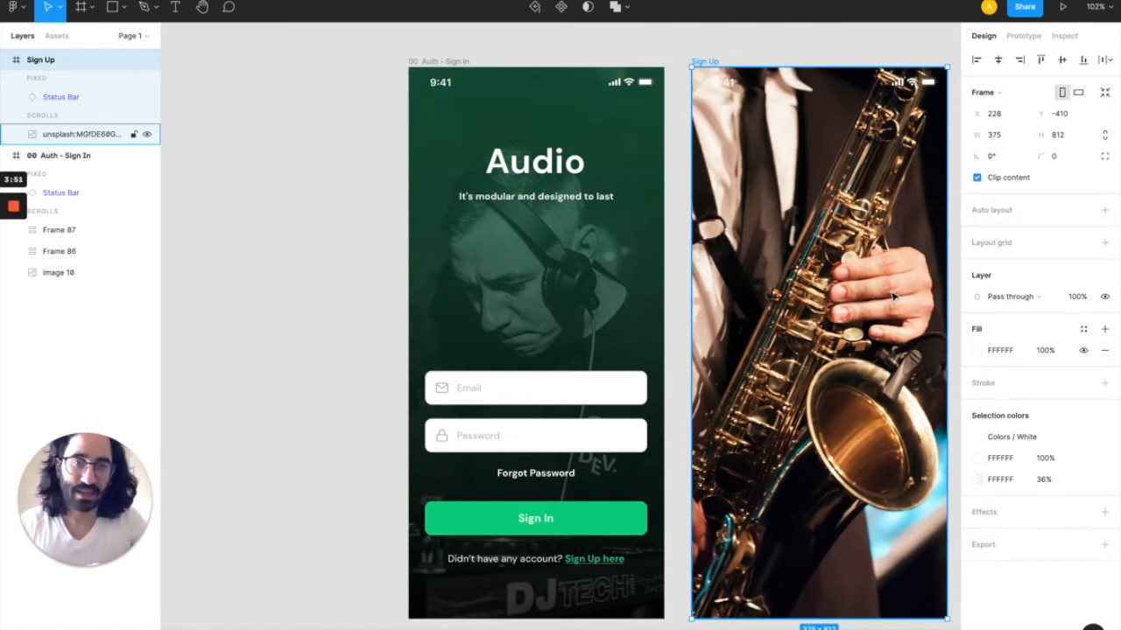
click(60, 134)
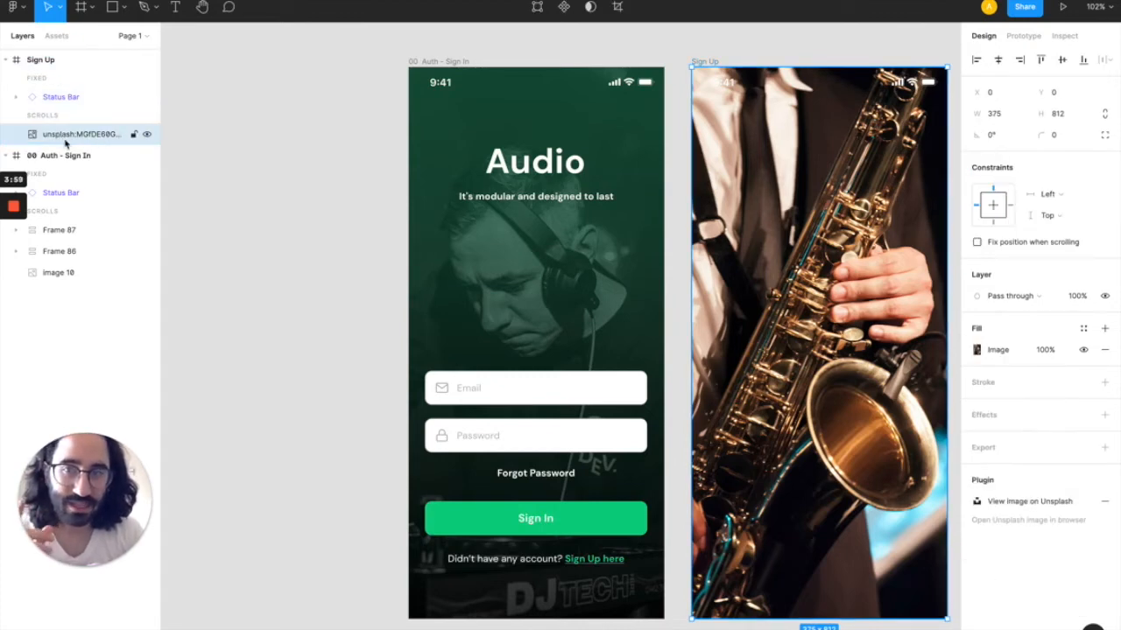
click(1102, 332)
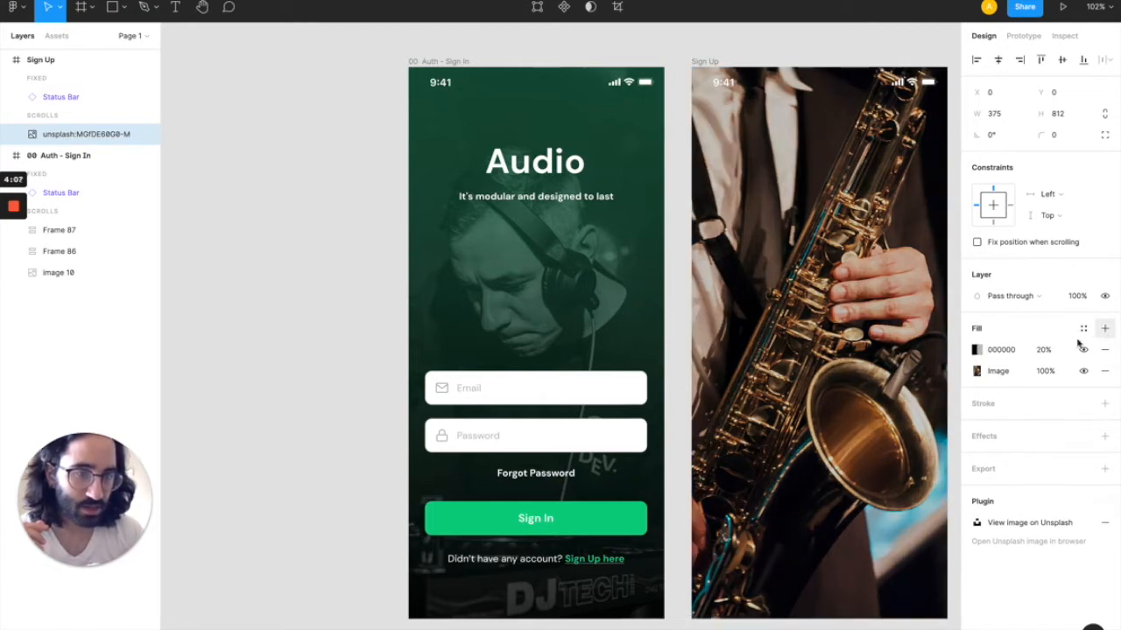
click(1004, 351)
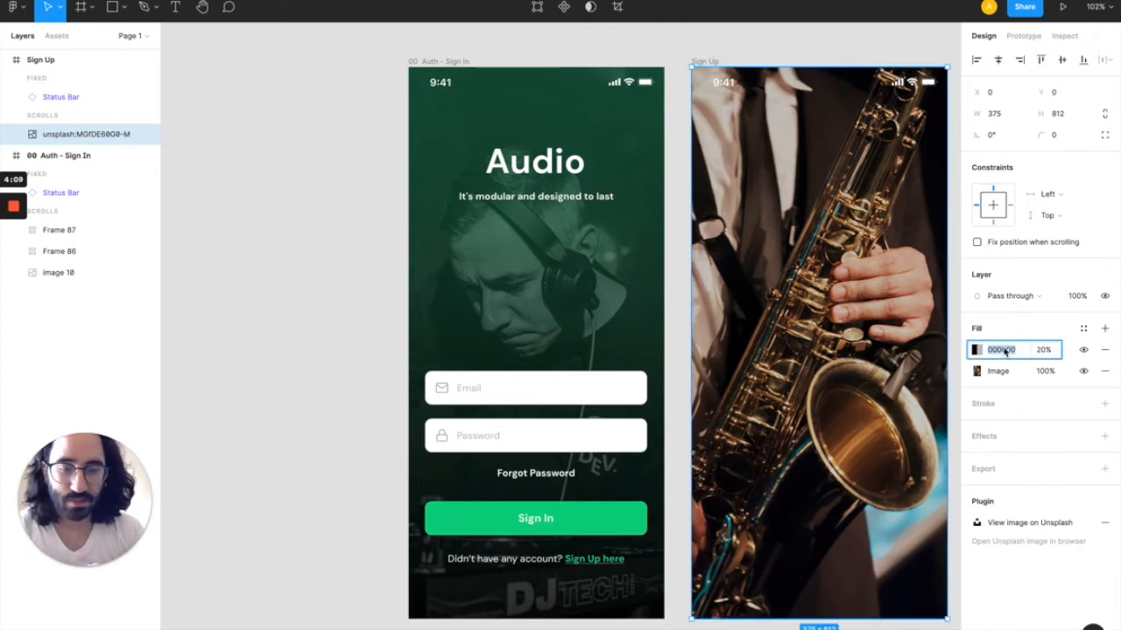
text(50)
key(Return)
click(1006, 353)
key(super+z)
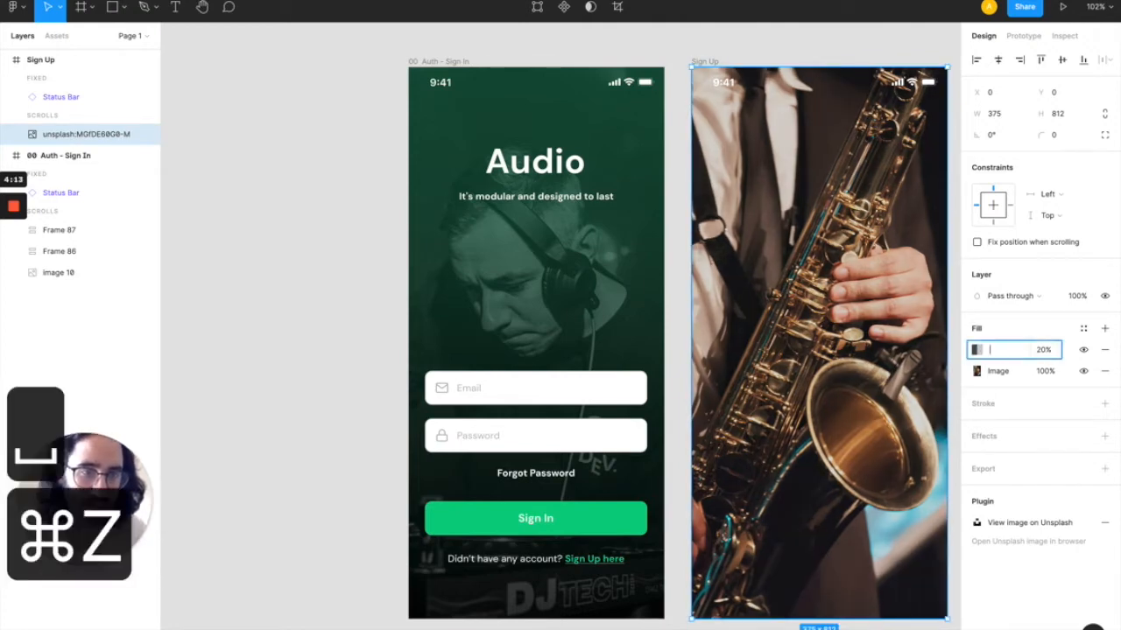
click(1044, 351)
key(super+z)
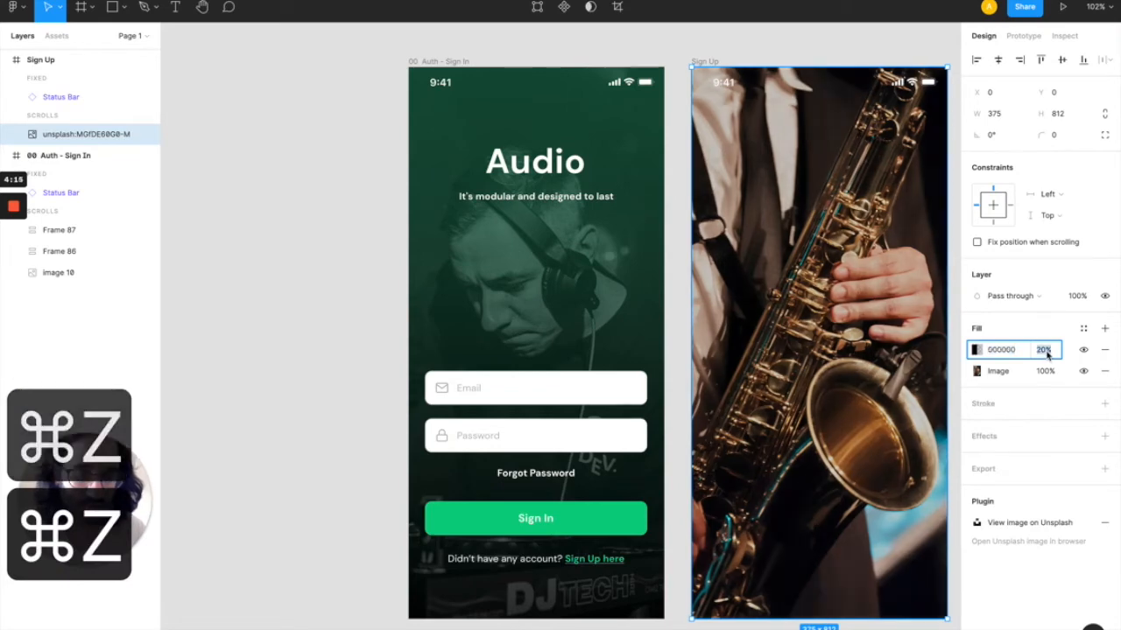
key(super+z)
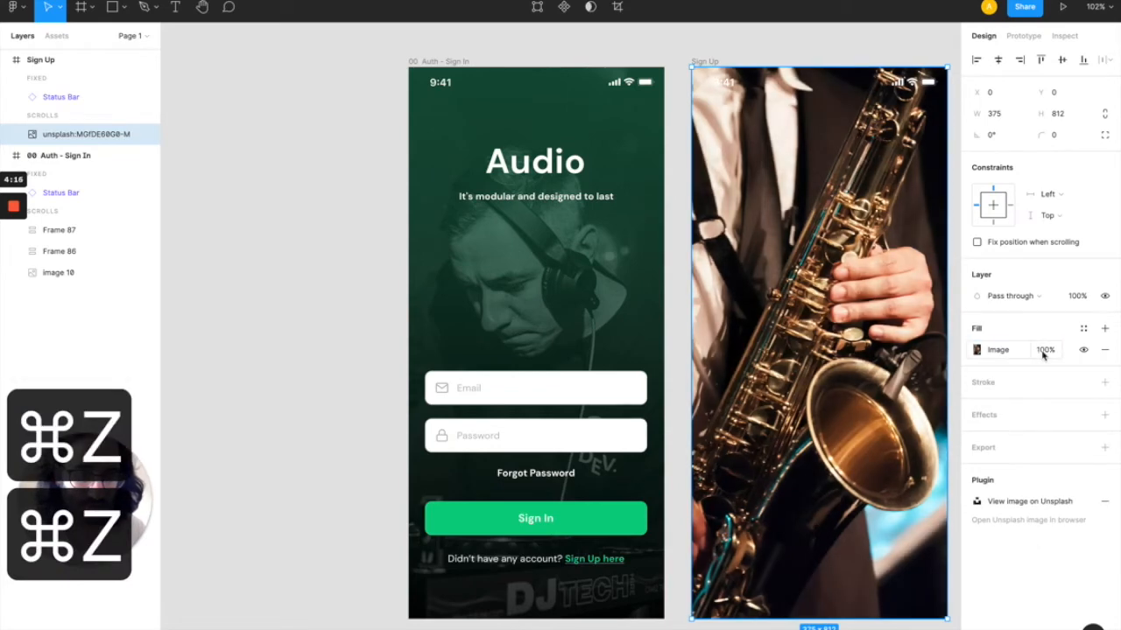
- Add a 000000 fill above the saxophone image fill and set its opacity to 70%
click(1104, 330)
click(1043, 350)
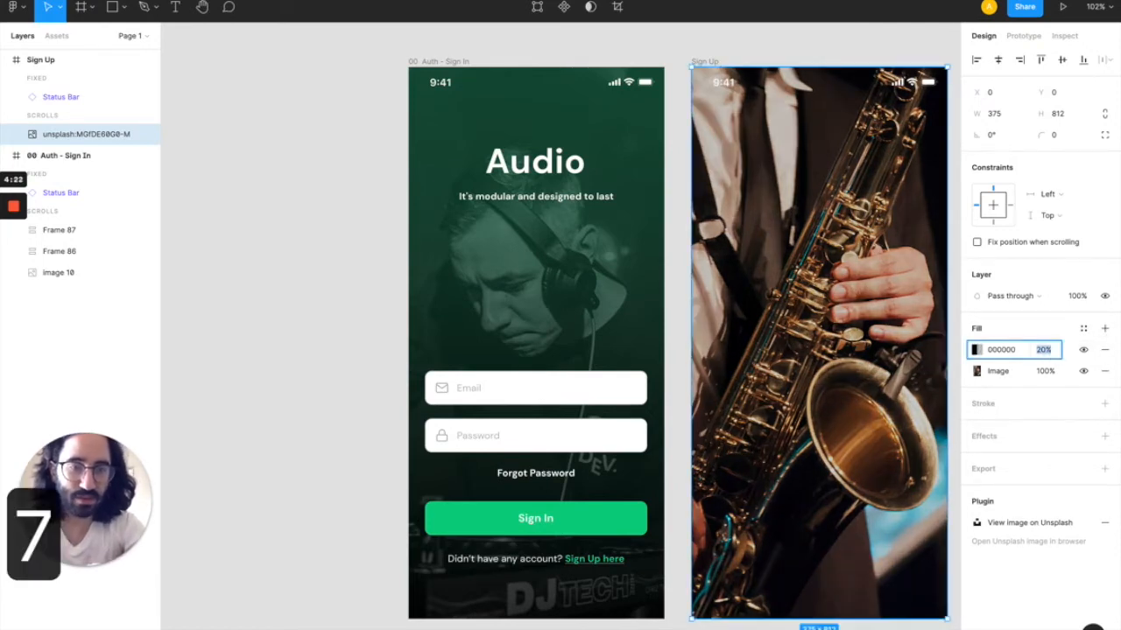
text(70)
key(Return)
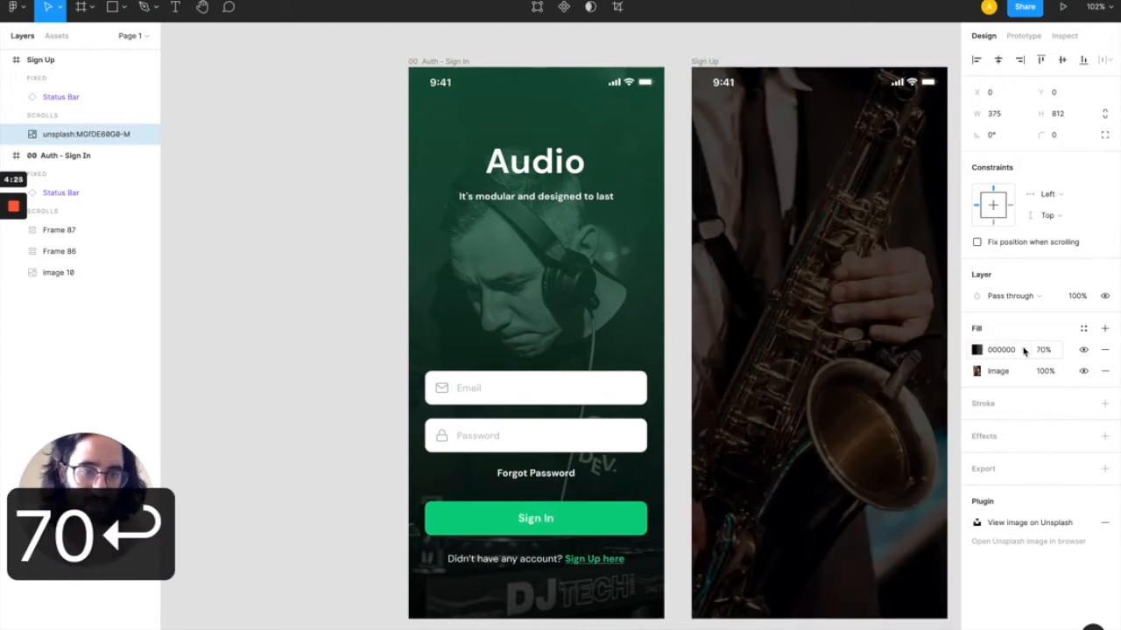
- Lower the black overlay fill's opacity on the saxophone image to 50%
click(1044, 351)
text(50)
key(Return)
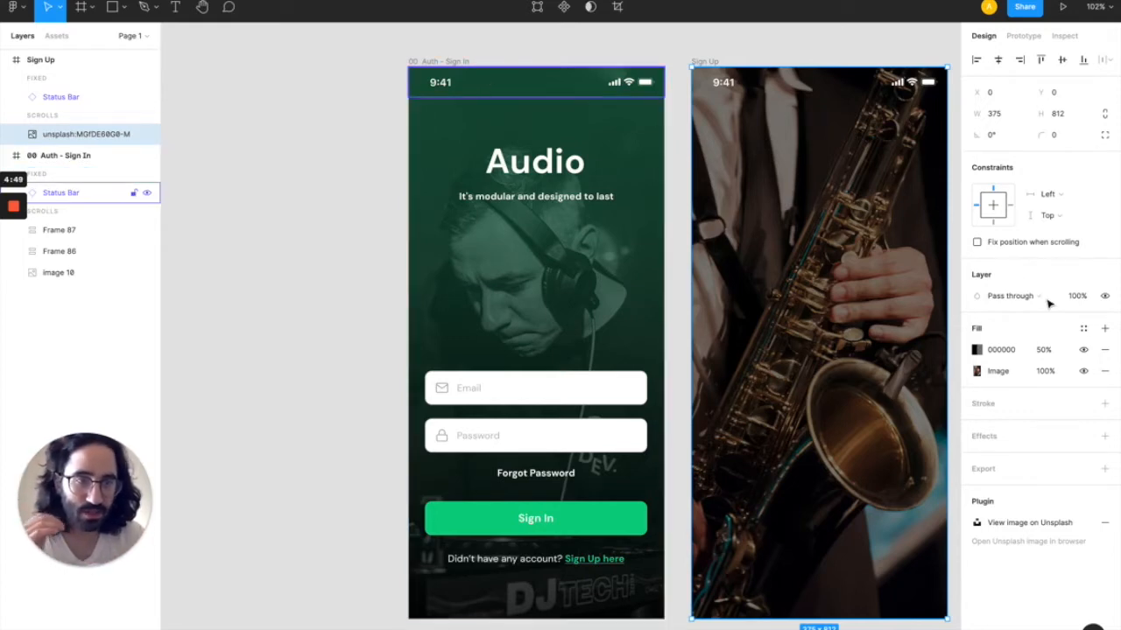
- Add a third fill above the 50% black overlay on the saxophone image and change it from solid to a Linear gradient
click(1105, 330)
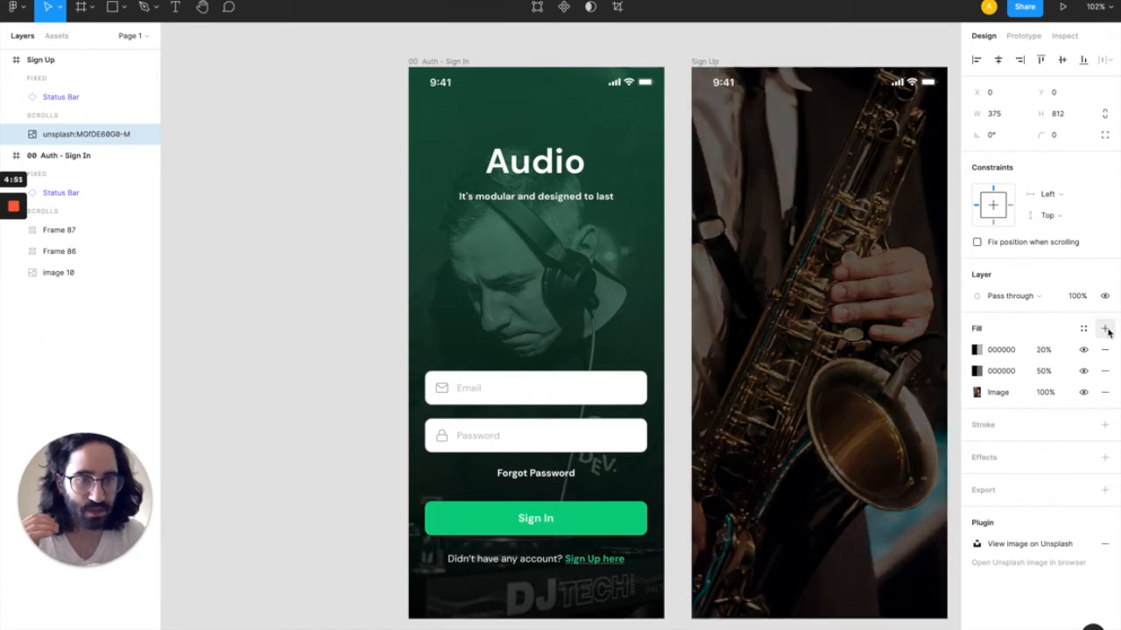
click(1014, 352)
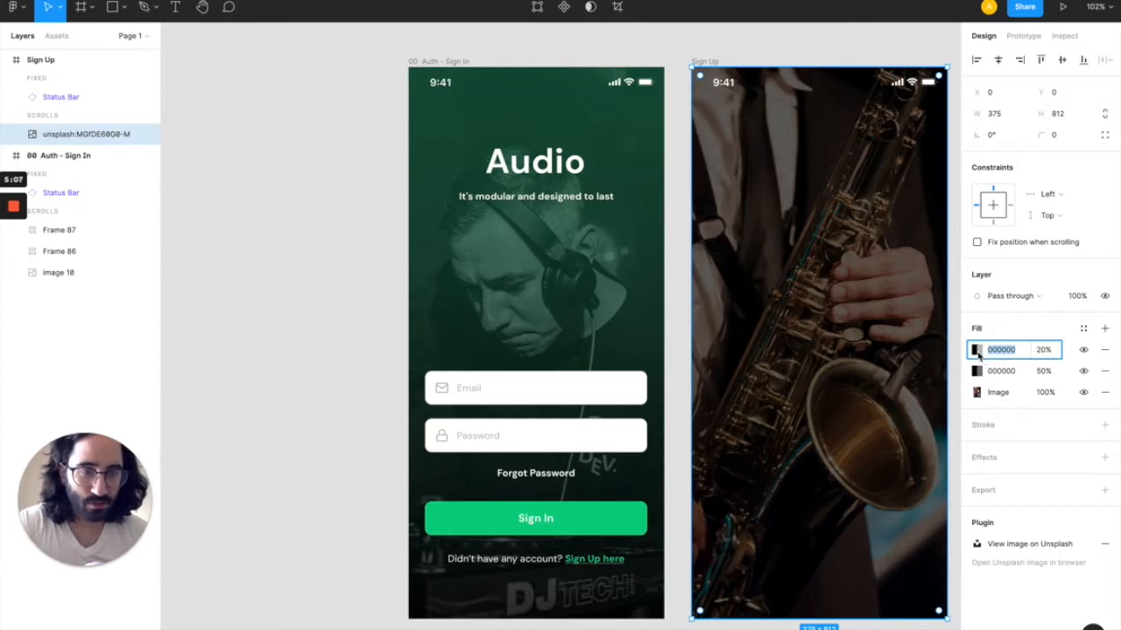
click(977, 350)
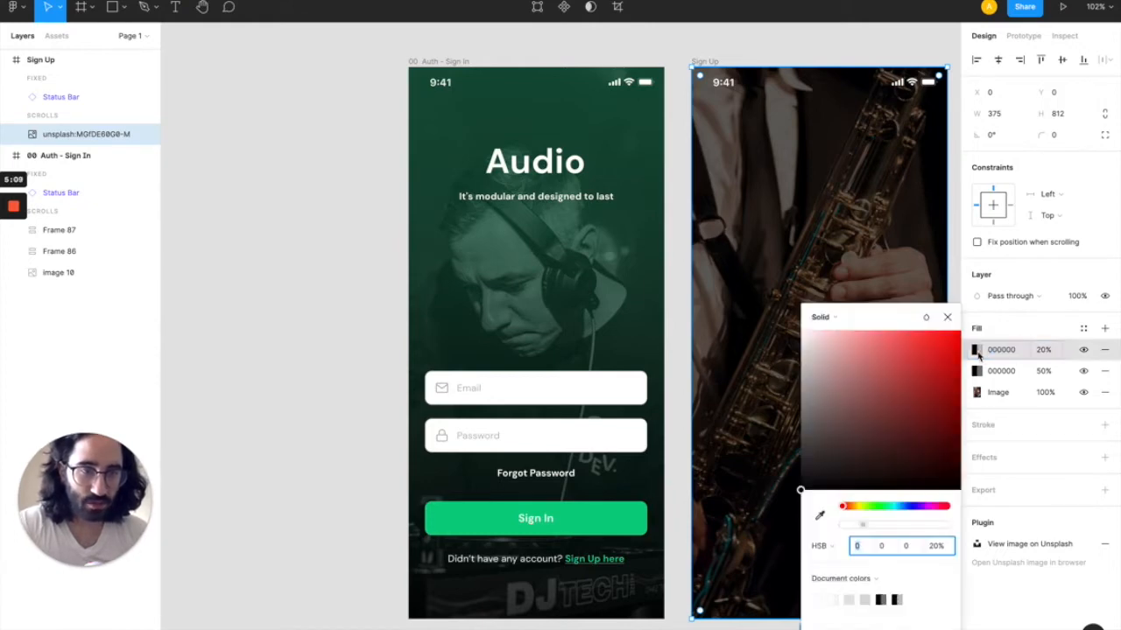
click(834, 319)
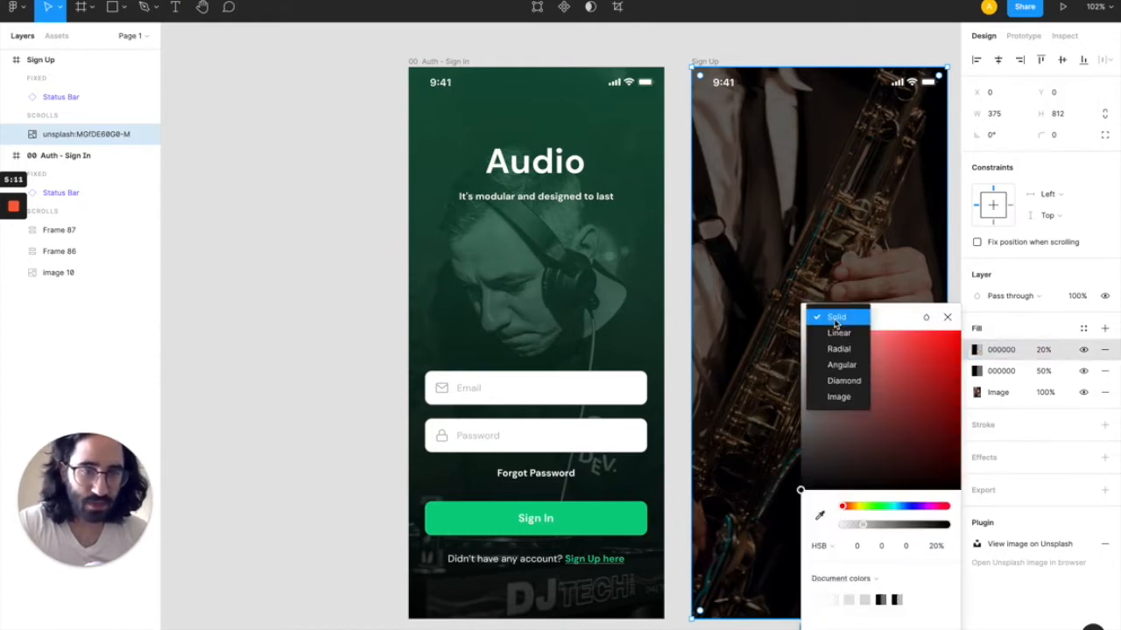
click(886, 320)
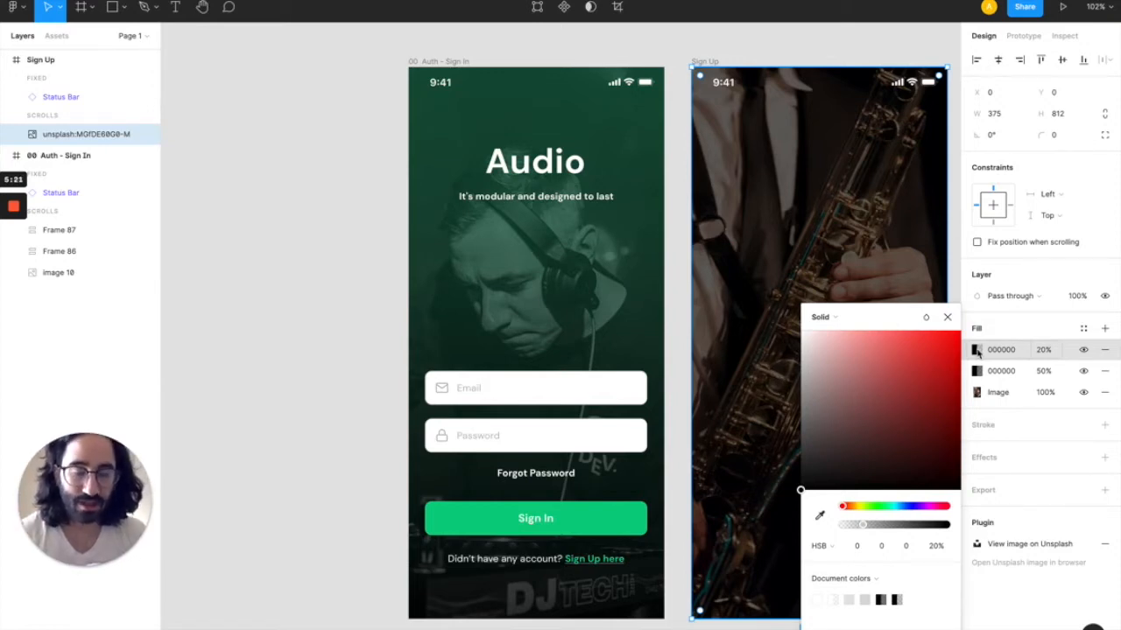
click(843, 318)
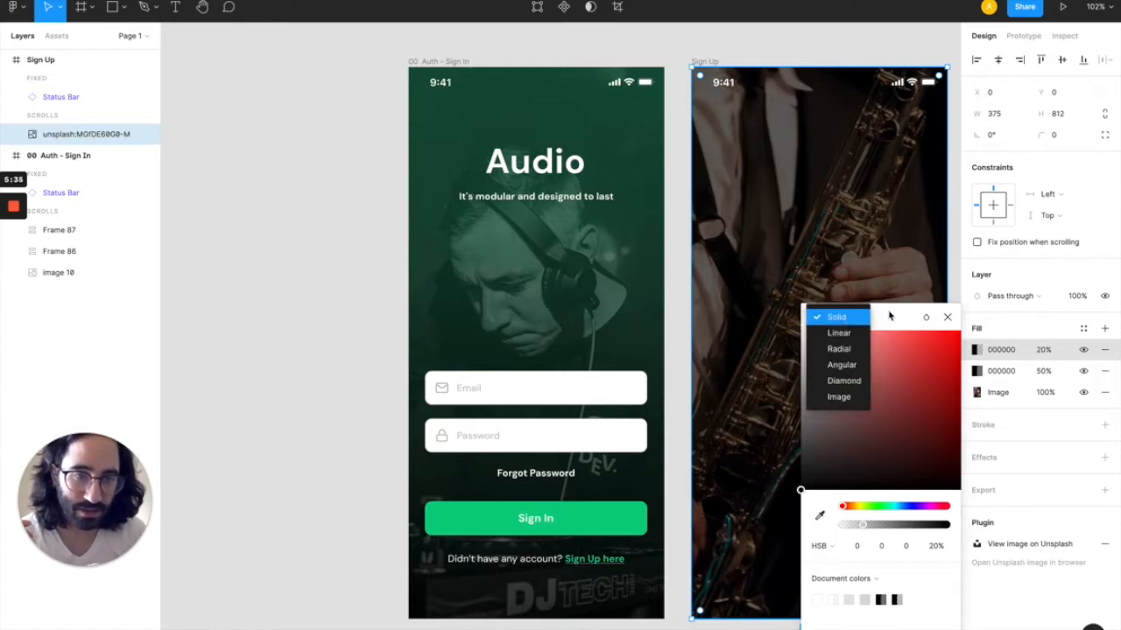
click(863, 318)
click(862, 320)
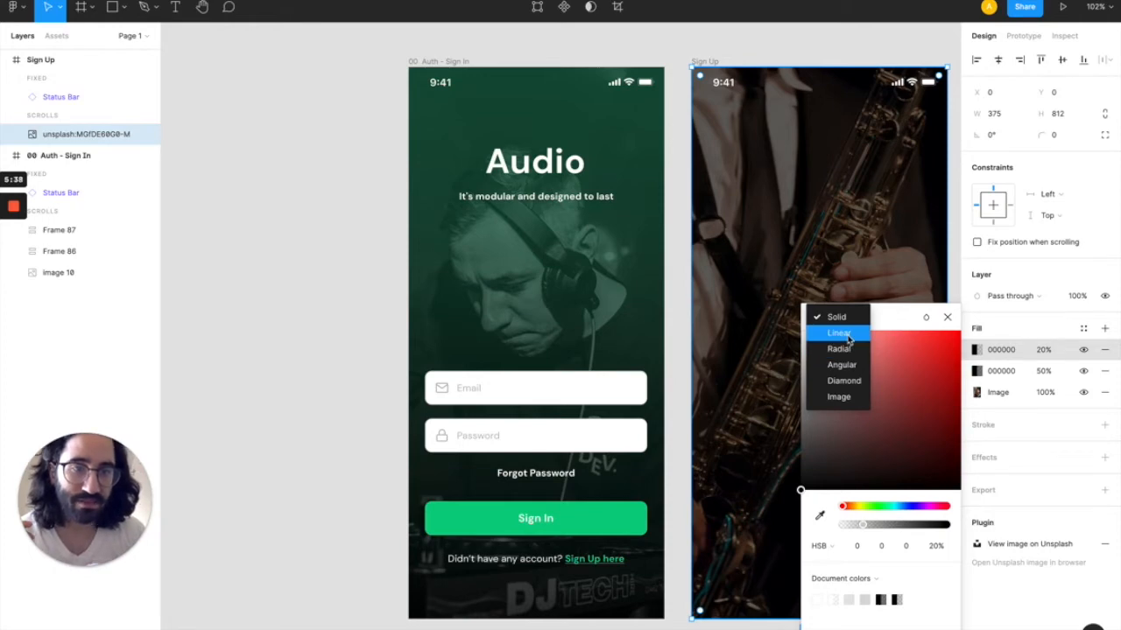
click(839, 334)
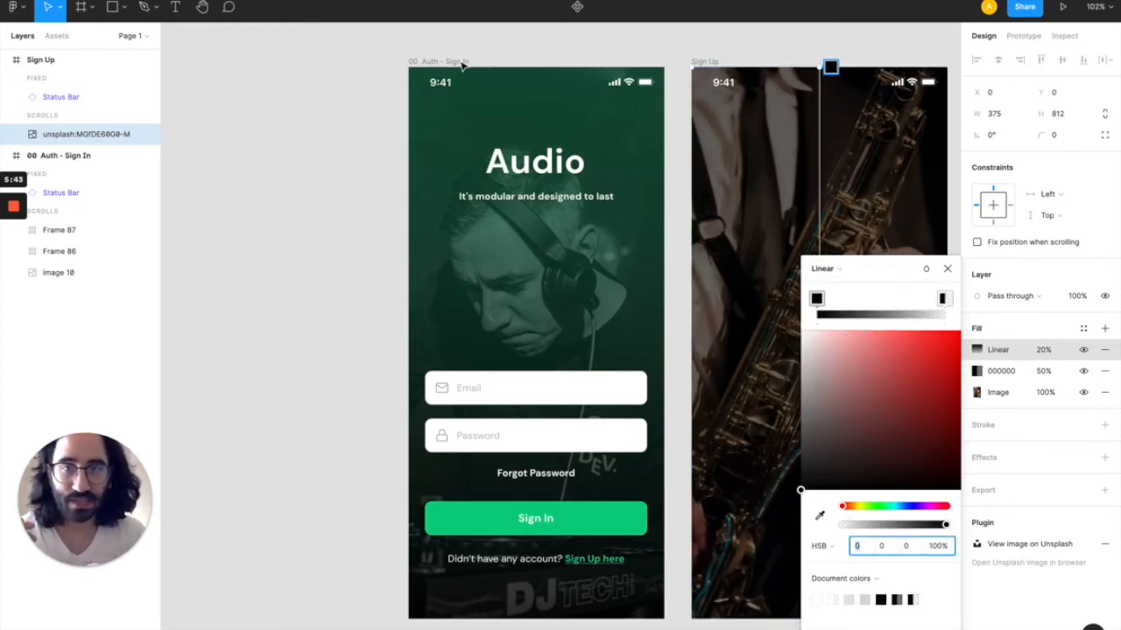
key(Escape)
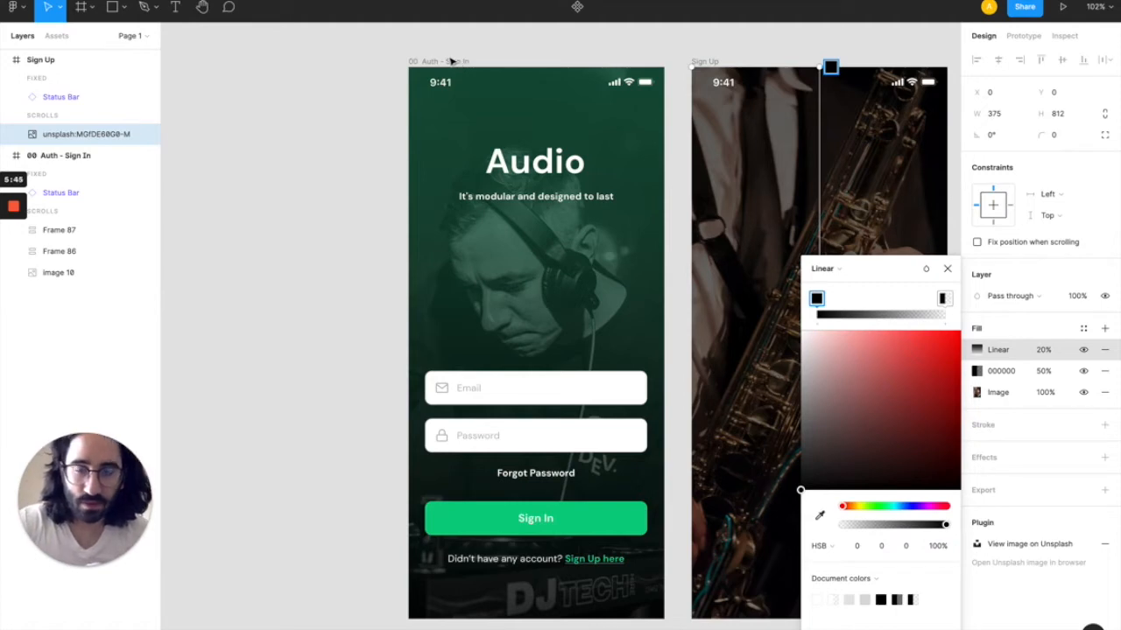
- Move the Auth - Sign In frame left to about X -358 and the Sign Up frame closer to it at about X 113
shift+click(451, 61)
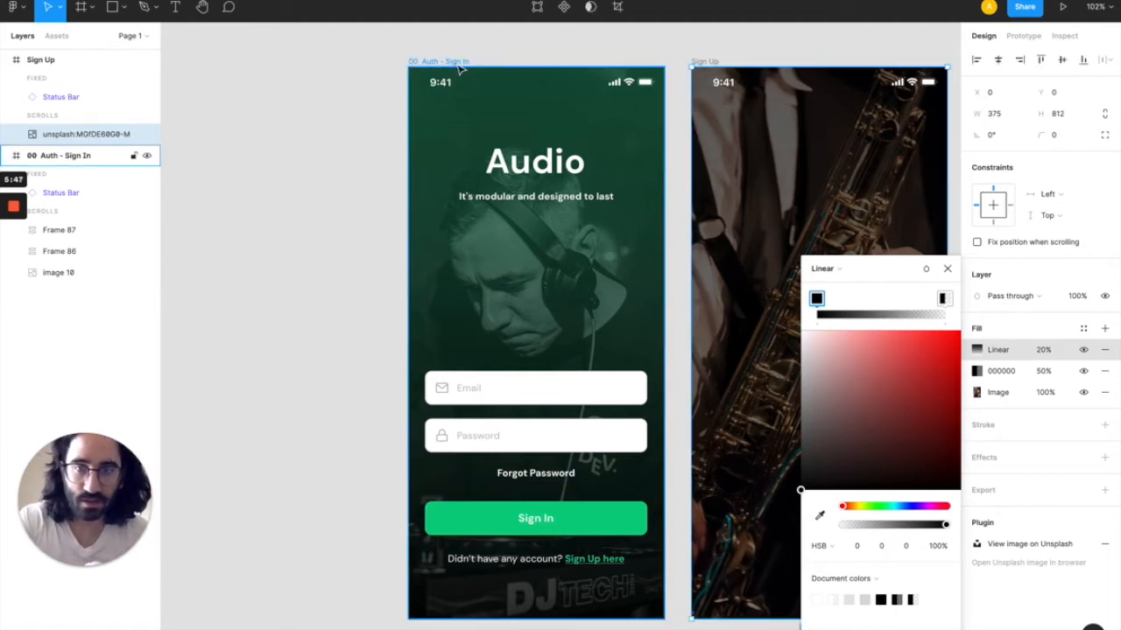
drag(457, 67, 316, 61)
shift+click(719, 63)
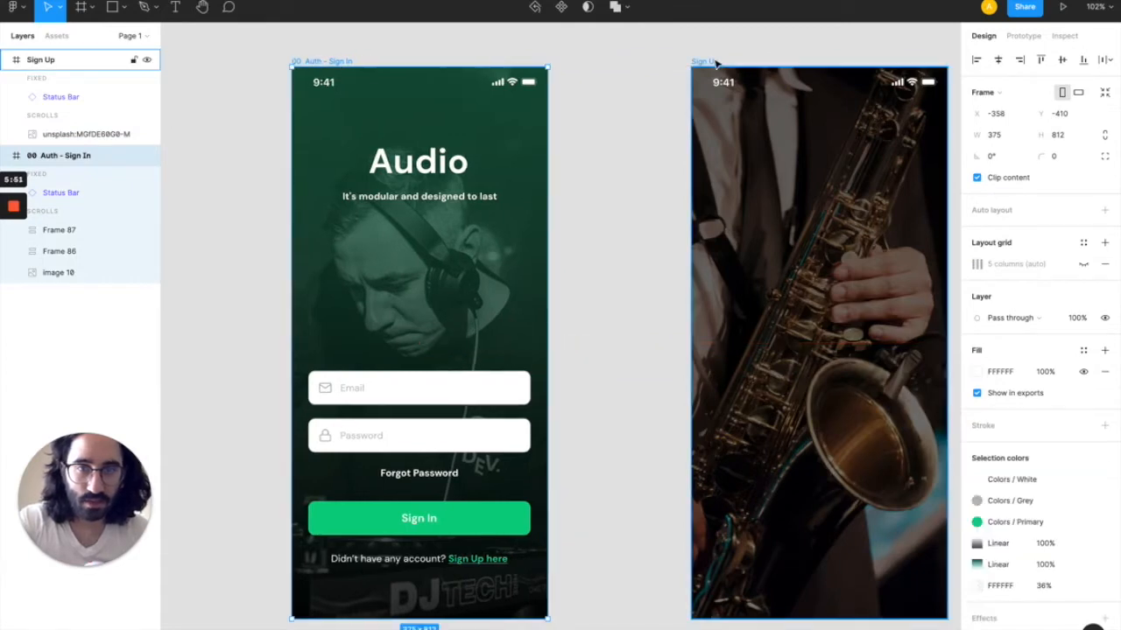
drag(713, 62, 634, 62)
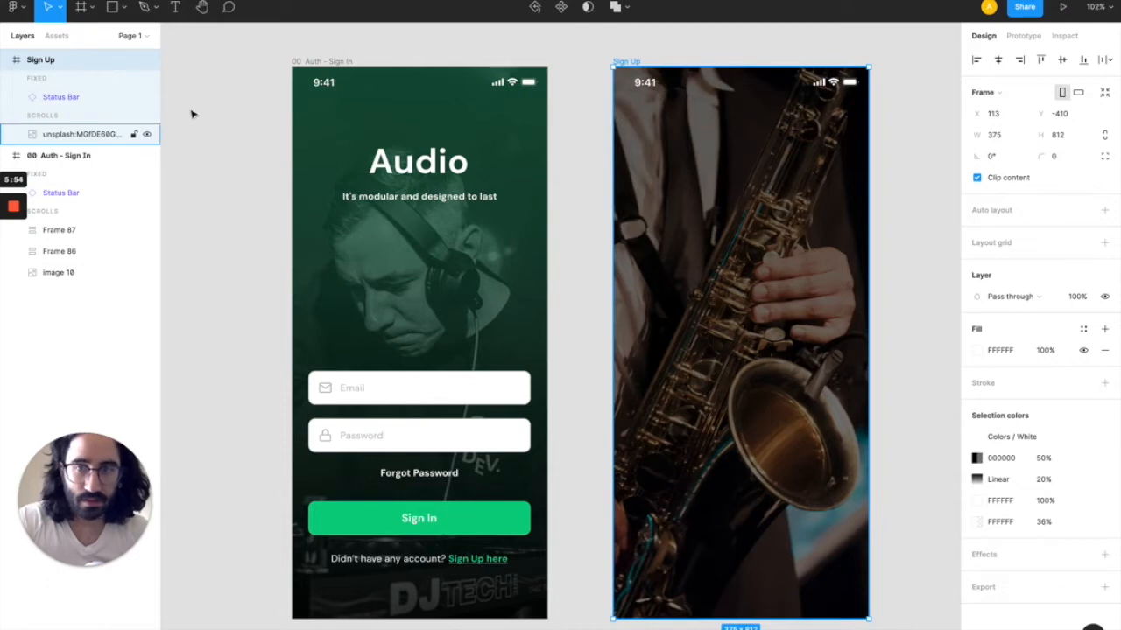
- Recolor the transparent end stop of the saxophone layer's linear gradient to red, about HSB 0, 78, 85
click(140, 131)
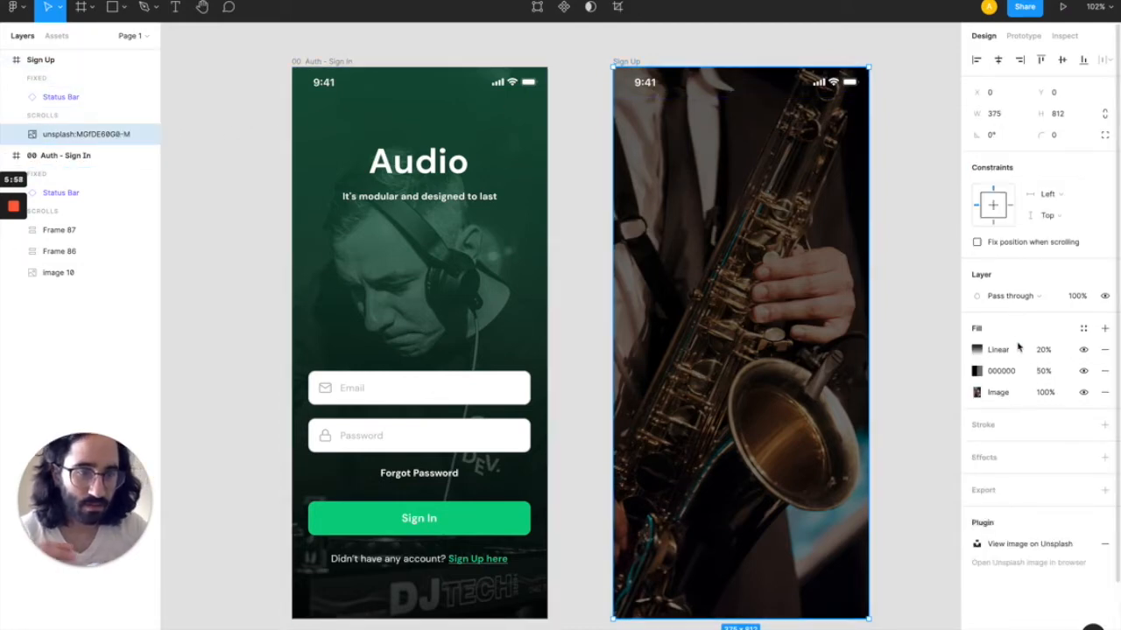
click(977, 349)
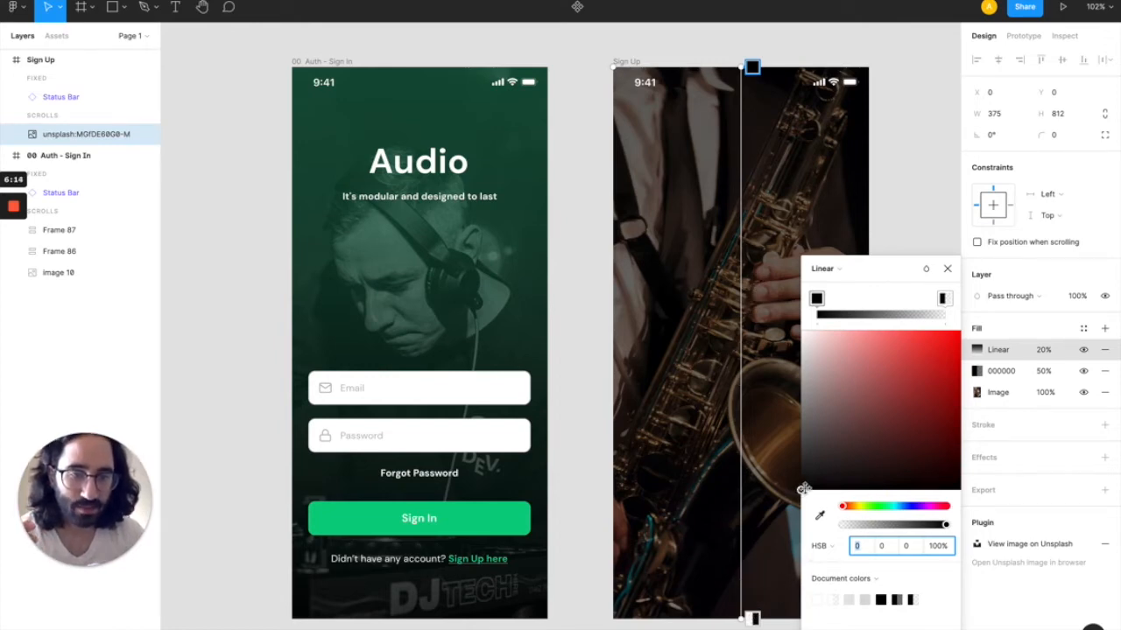
click(944, 299)
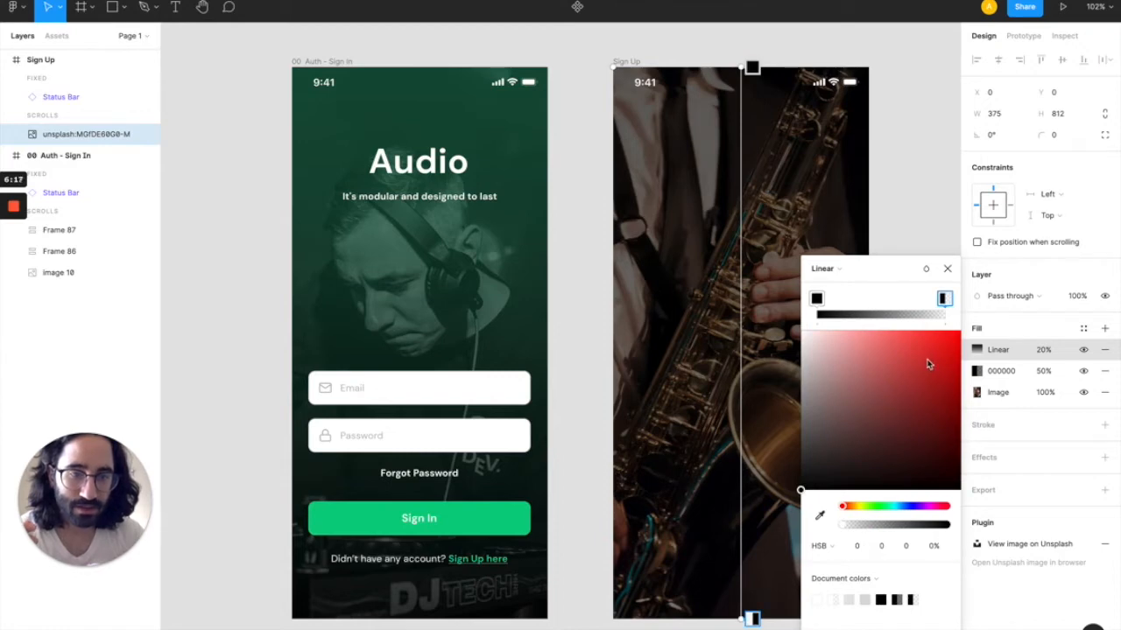
click(926, 355)
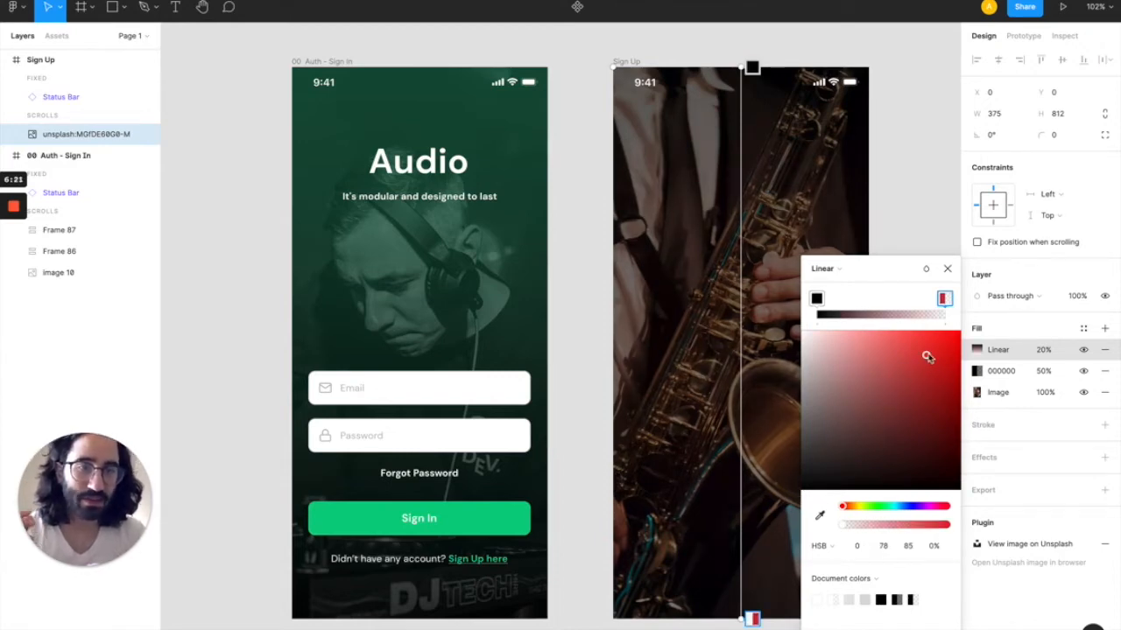
- Set the opacity of the saxophone layer's linear gradient fill to 60%
click(1043, 350)
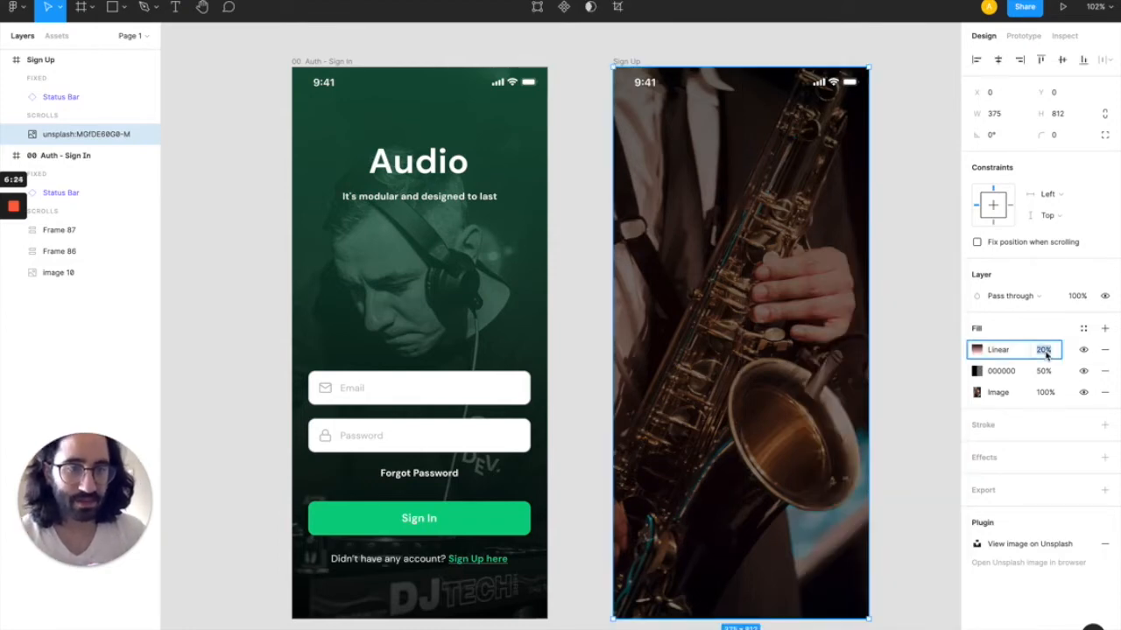
text(60)
key(Return)
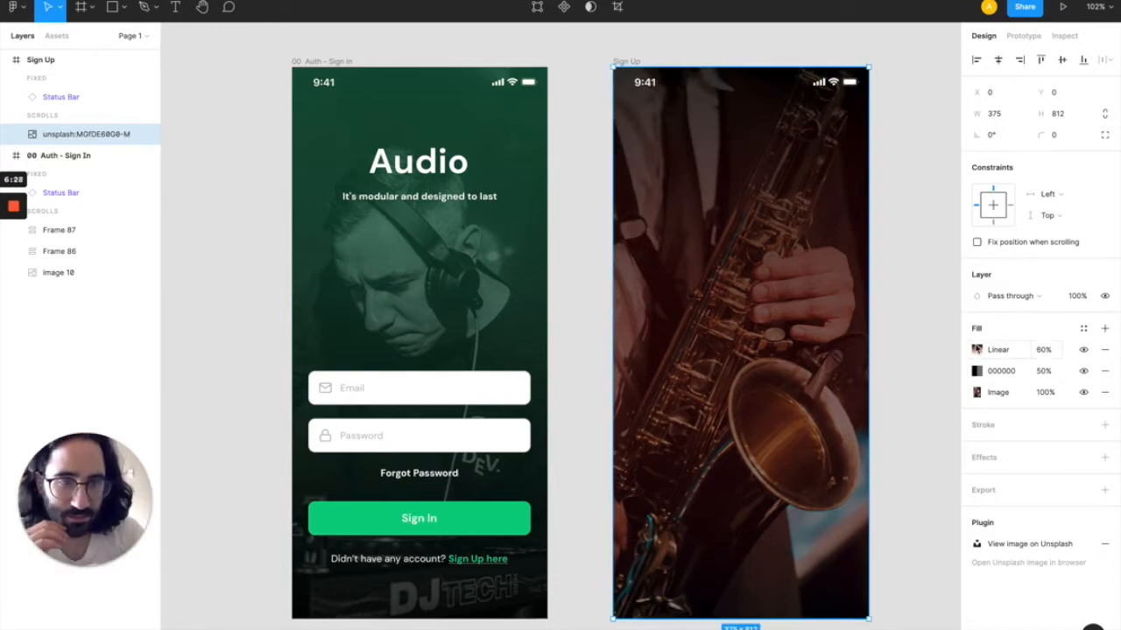
- Shift the hue of the linear gradient's black start stop to green, at an HSB hue of about 130
click(978, 350)
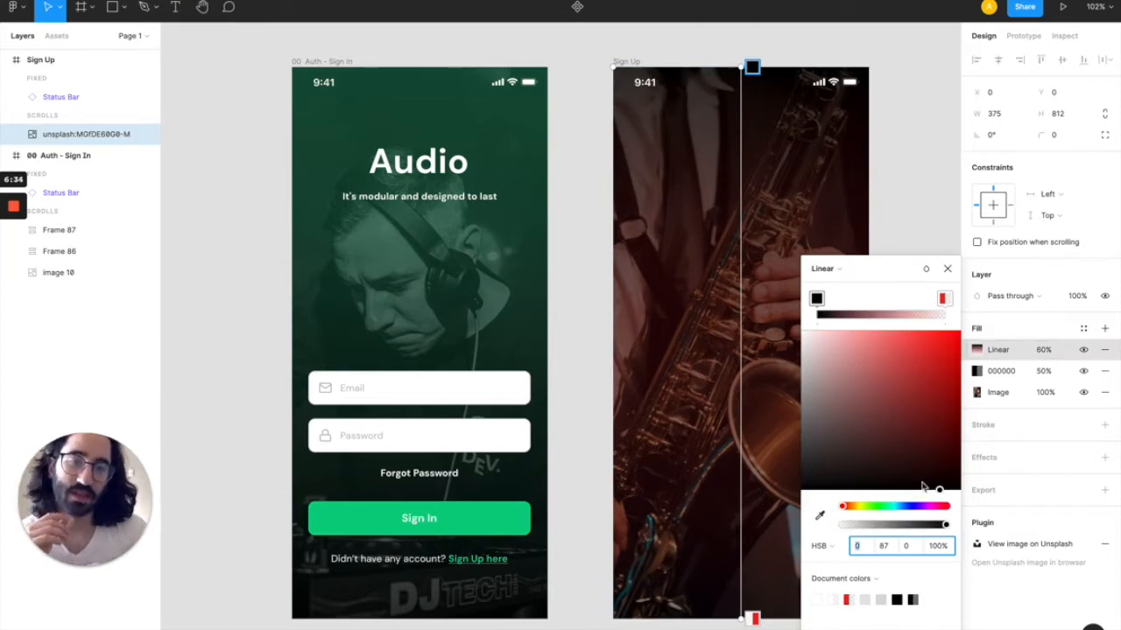
click(823, 551)
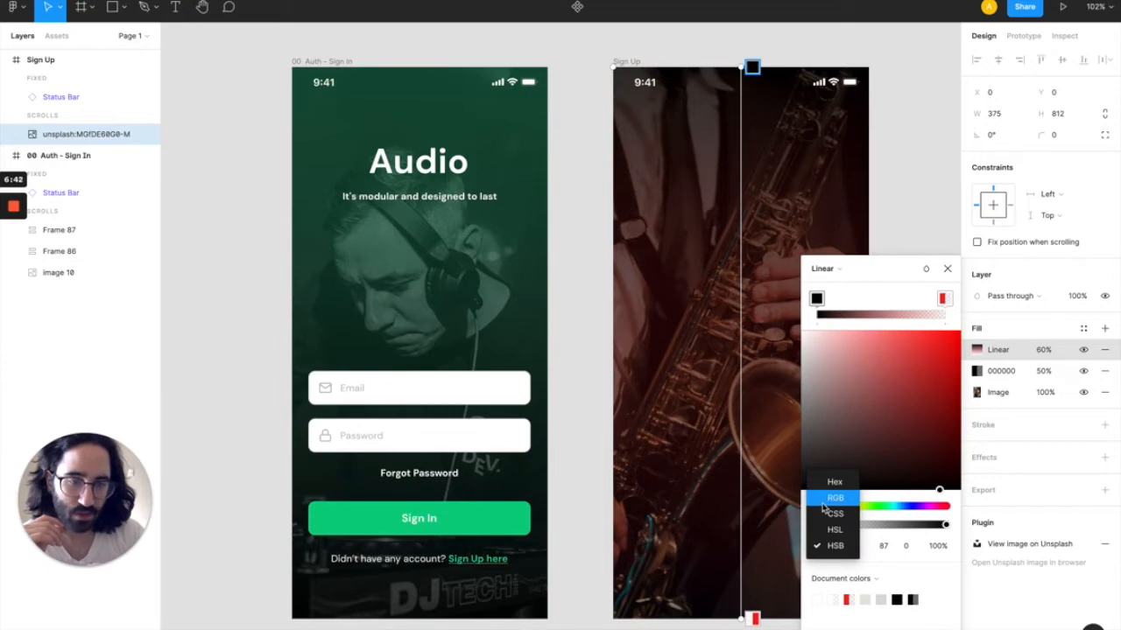
click(849, 553)
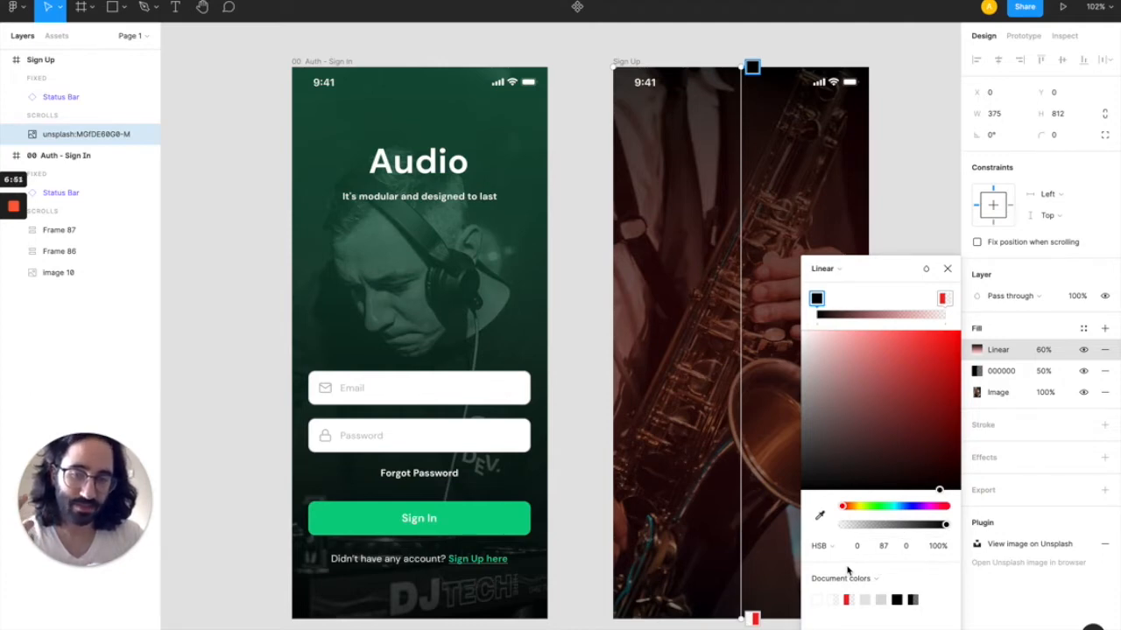
click(849, 507)
drag(852, 509, 885, 512)
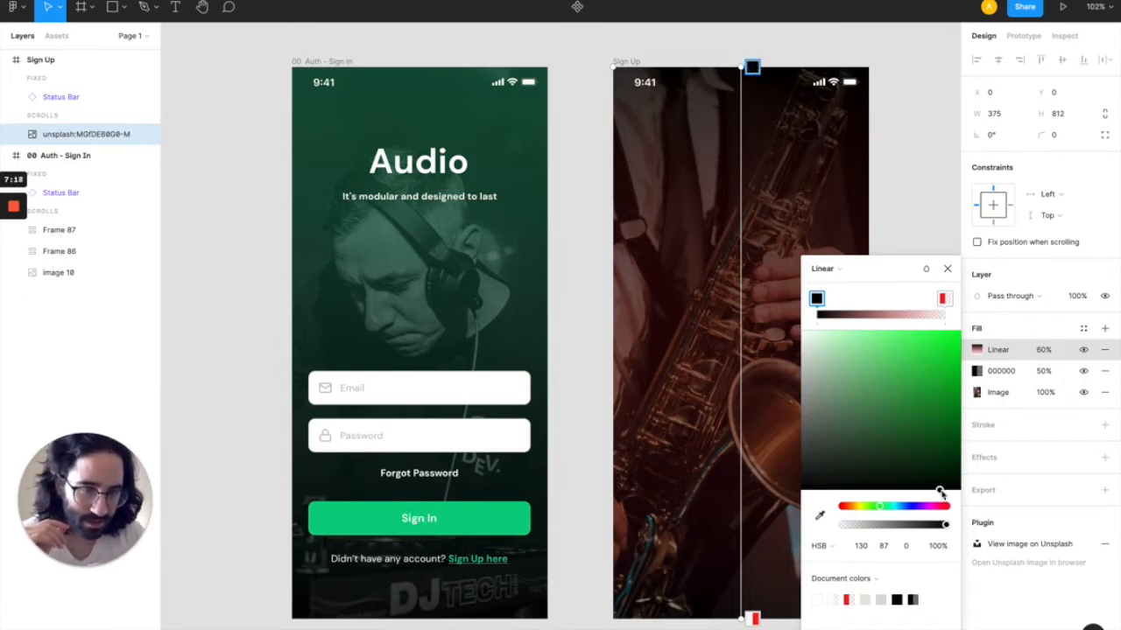
- Brighten the gradient's start stop to a visible green with brightness about 59 and set its saturation to 95
drag(938, 491, 935, 468)
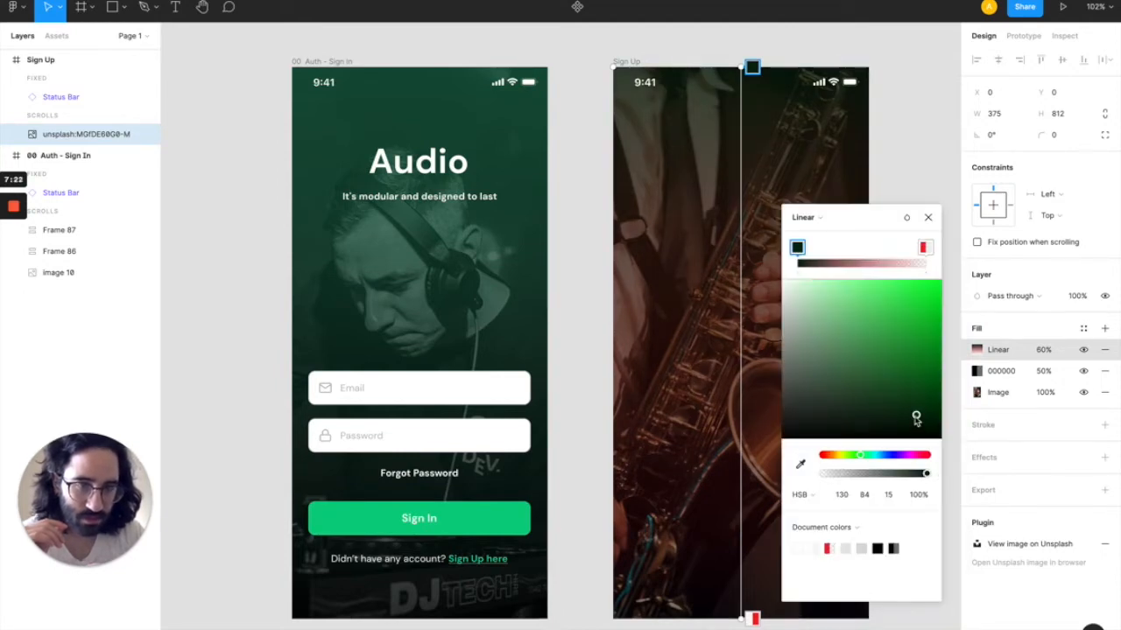
click(910, 398)
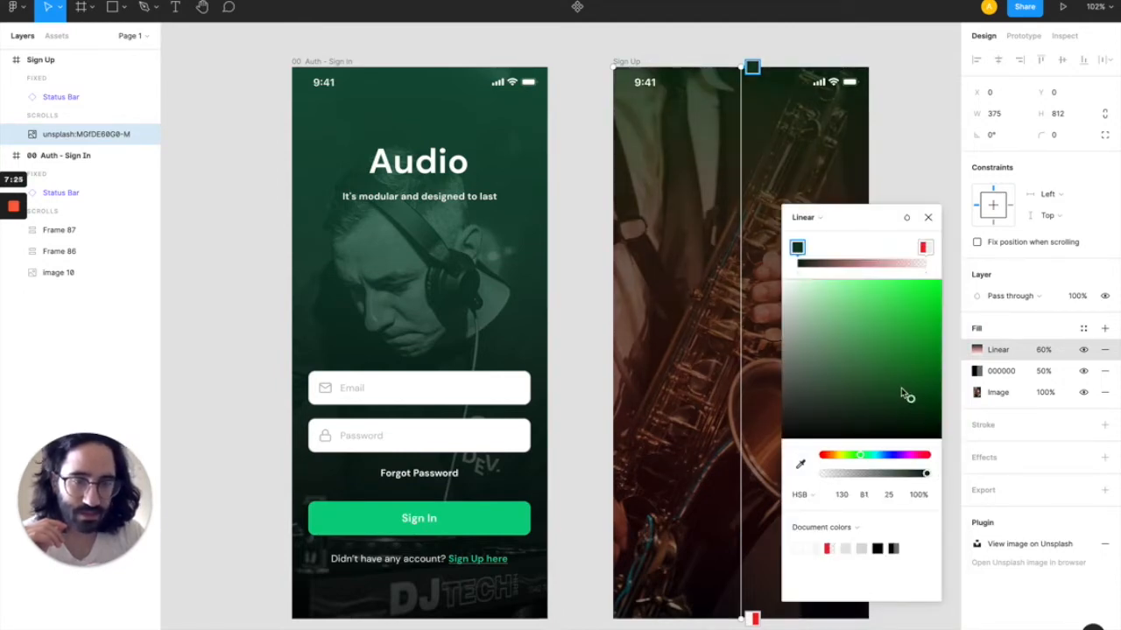
click(897, 381)
click(894, 369)
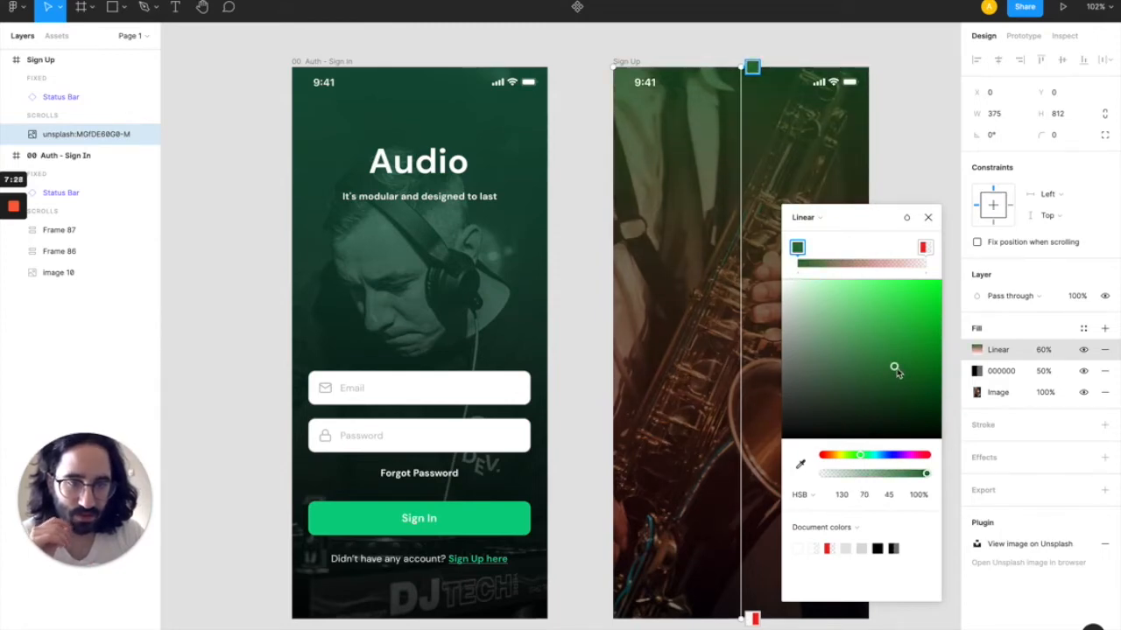
click(893, 347)
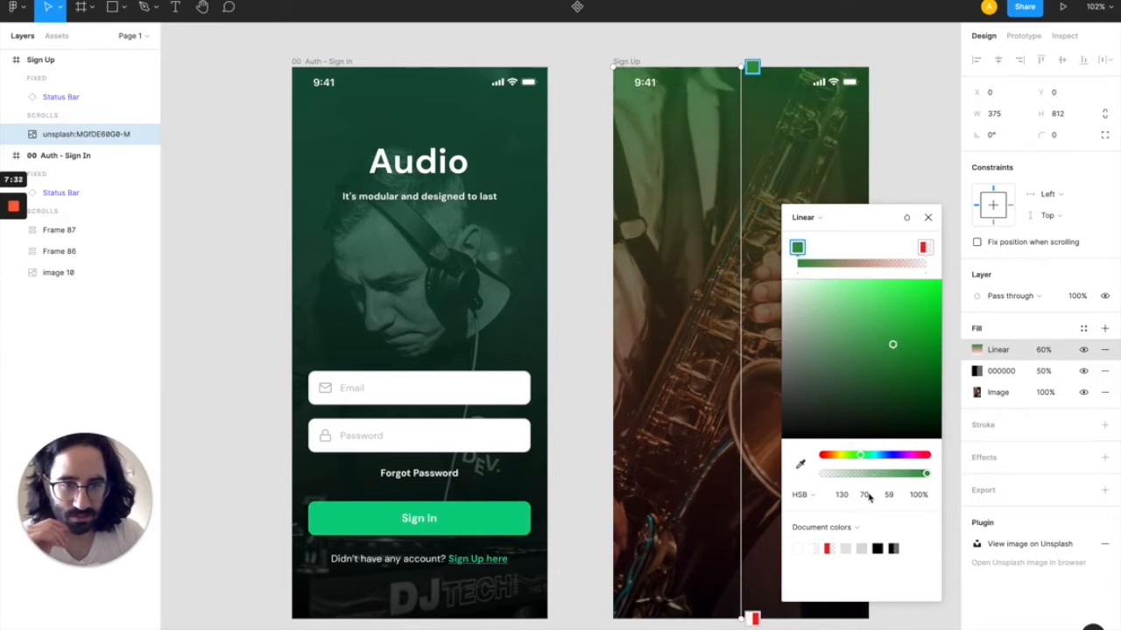
click(866, 496)
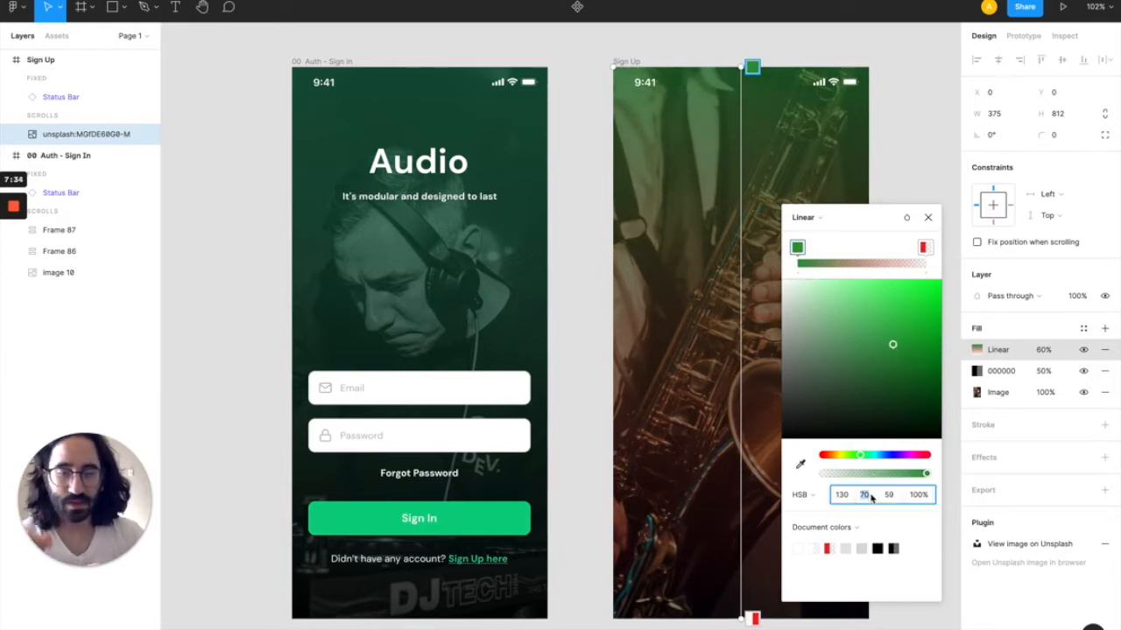
key(Return)
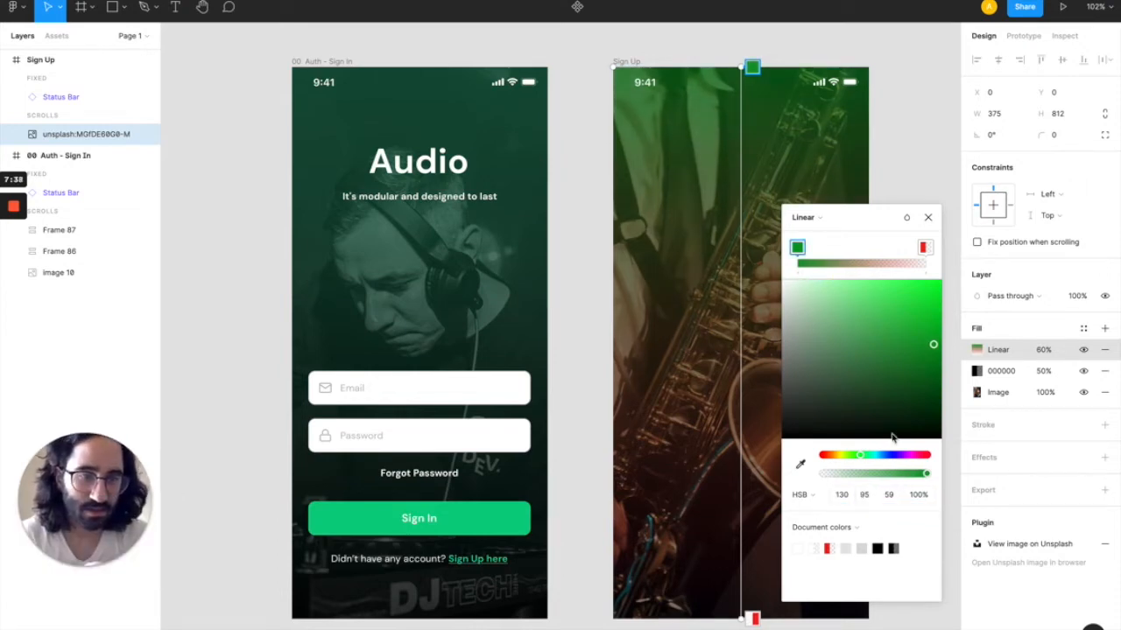
- Set the HSB hue of the linear gradient's green start stop to 140
click(846, 495)
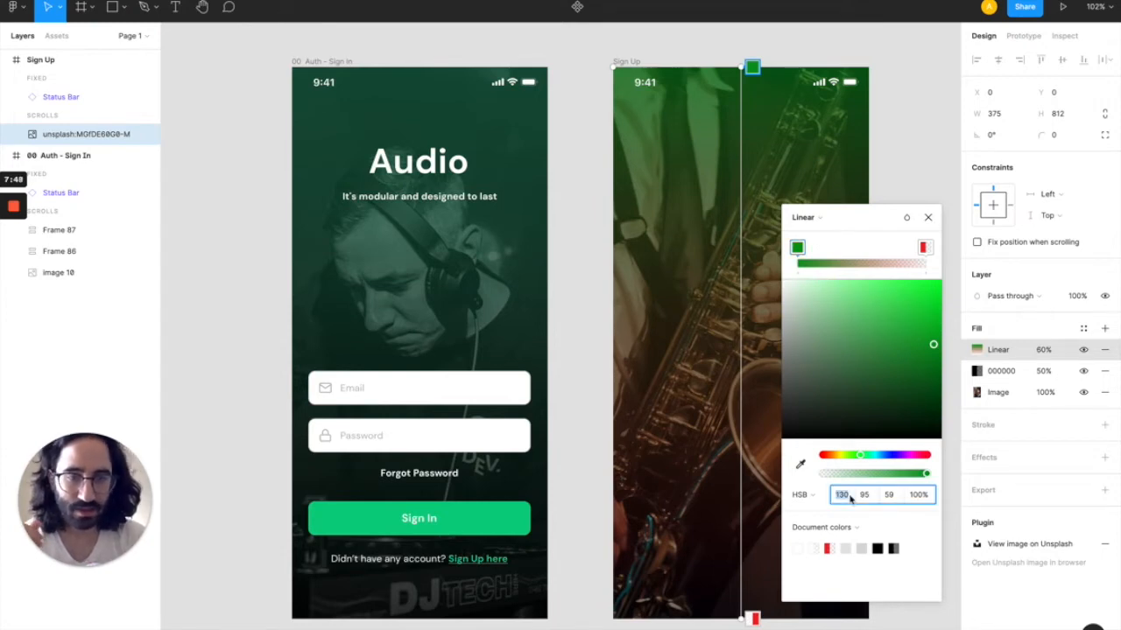
text(140)
key(Return)
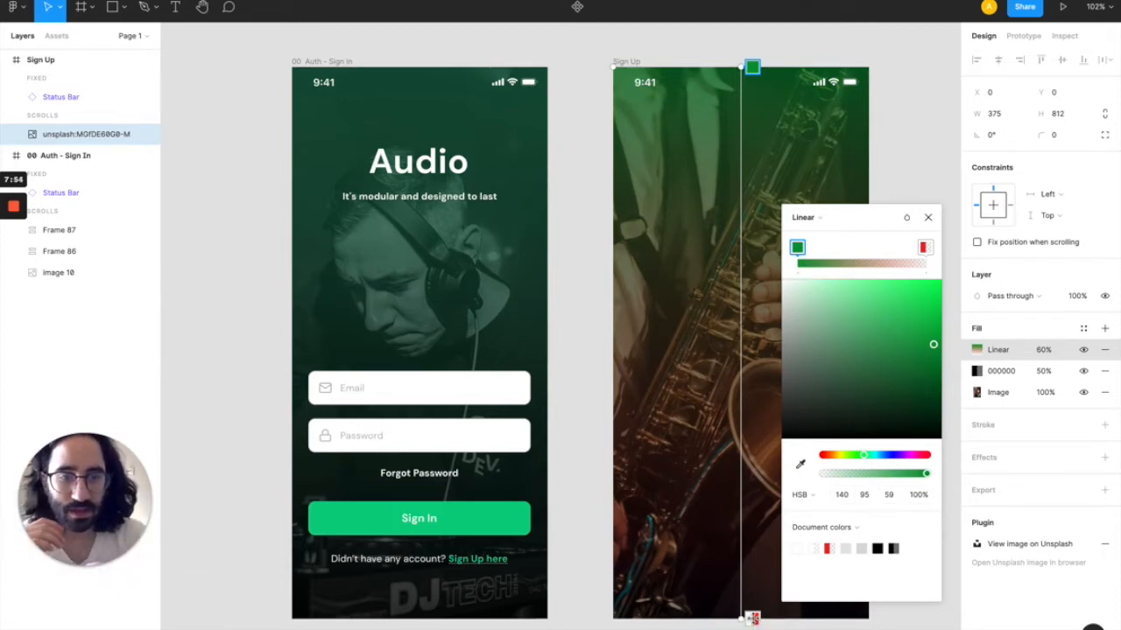
- Move the linear gradient's transparent red end stop up to slightly below the middle of the saxophone photo
click(751, 618)
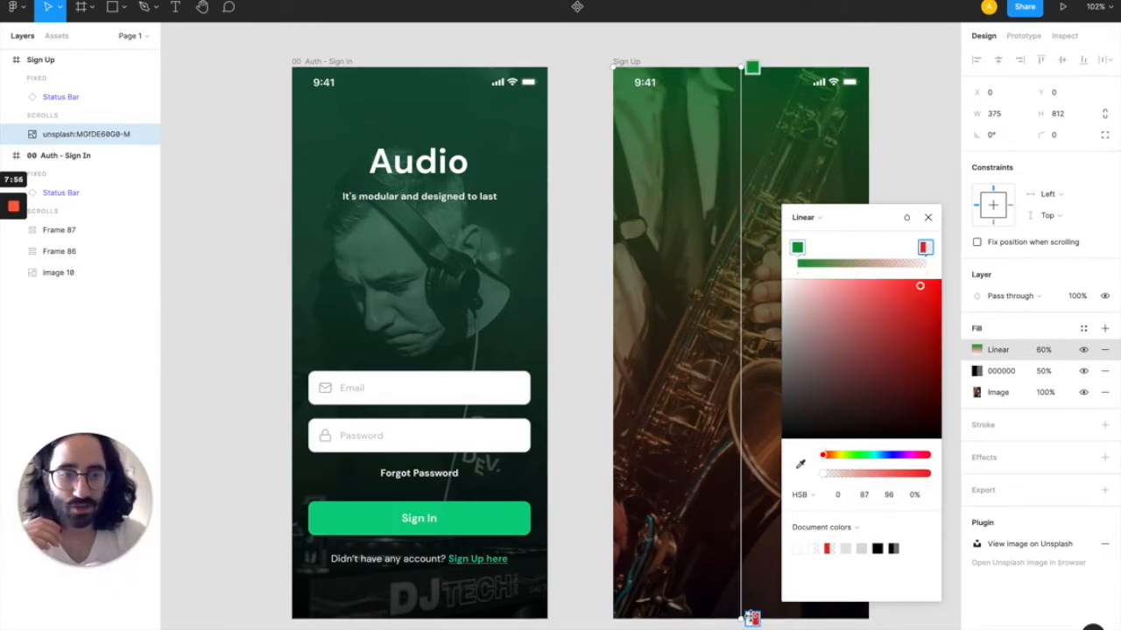
drag(751, 618, 751, 519)
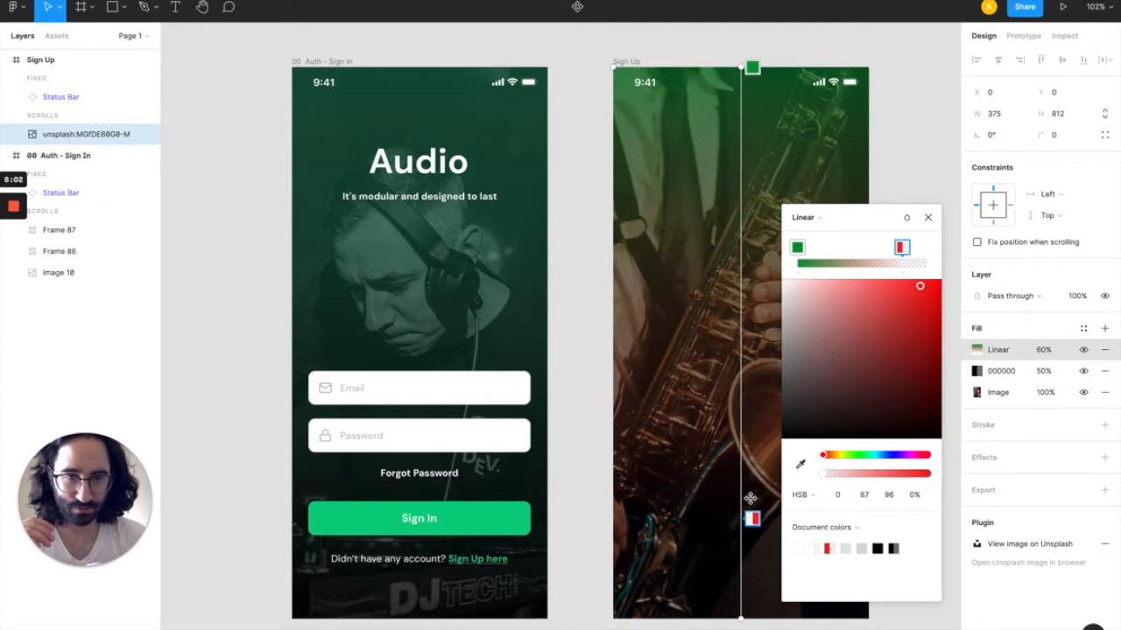
drag(751, 410, 750, 383)
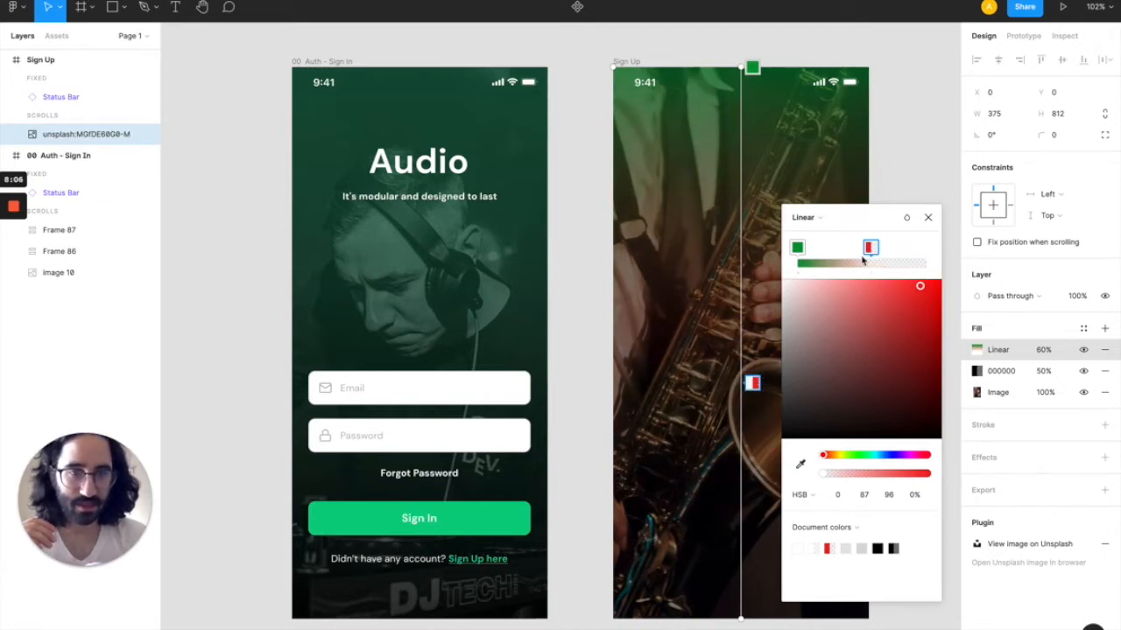
- Recolor the linear gradient's transparent end stop from red to green with an HSB hue of 140
click(839, 495)
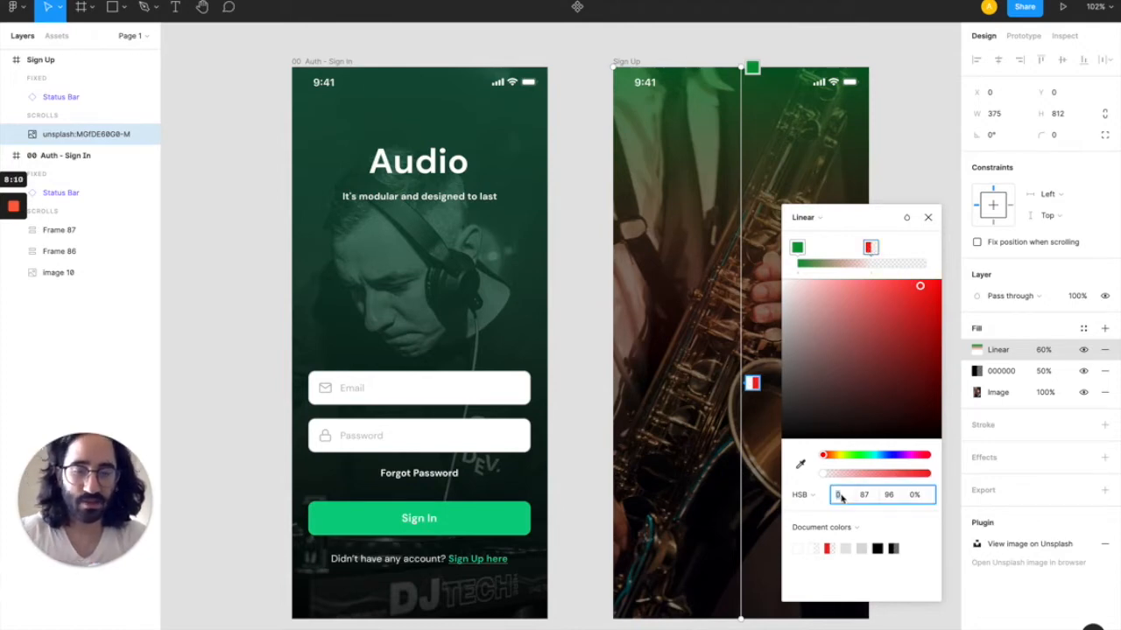
text(140)
key(Return)
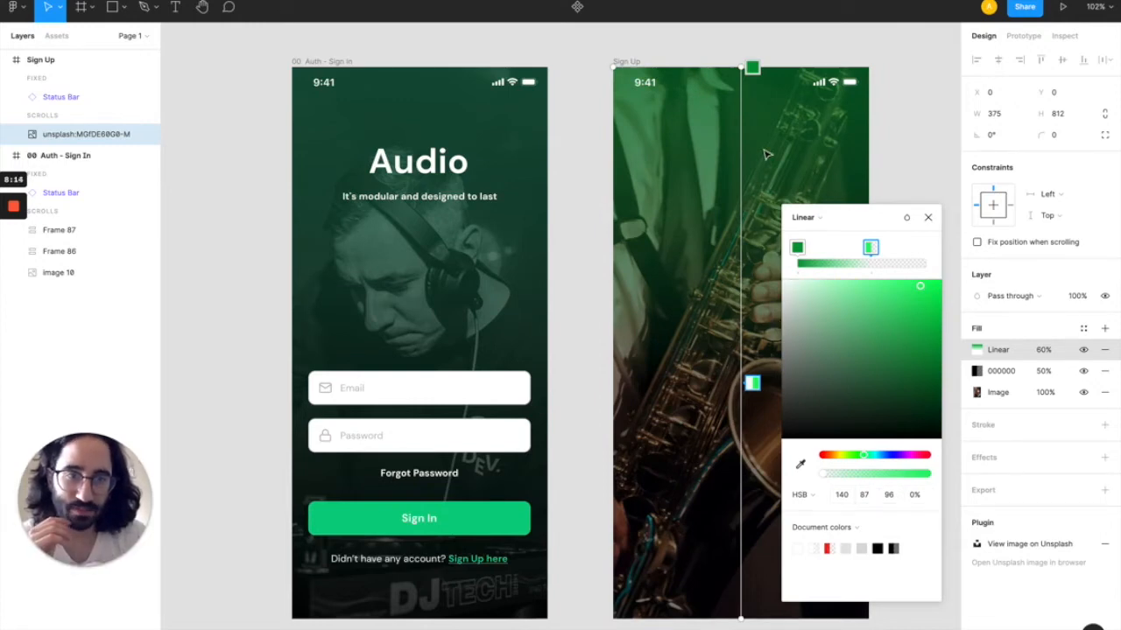
- Raise the HSB hue of the linear gradient's opaque start stop to 145
click(751, 67)
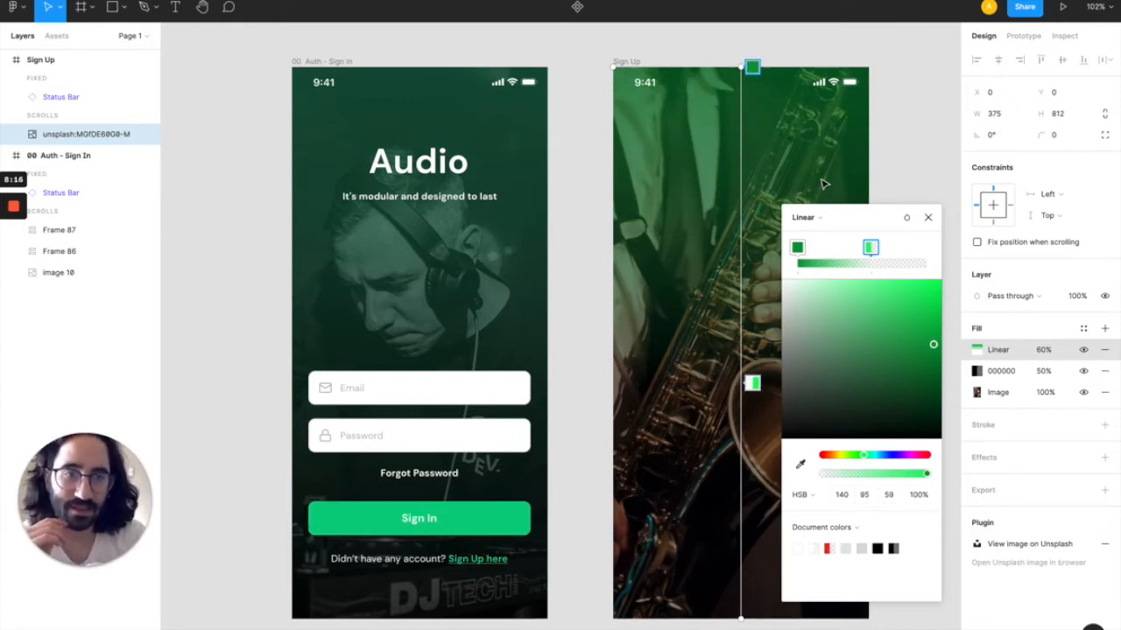
click(846, 499)
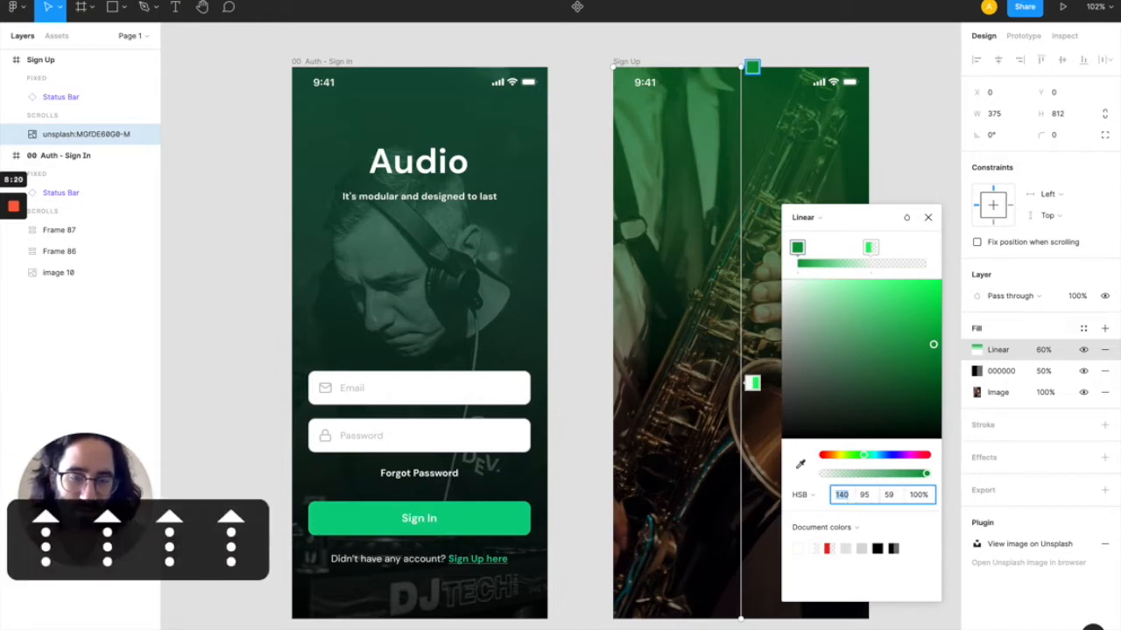
key(Up)
key(Up)
key(Up)
key(Up)
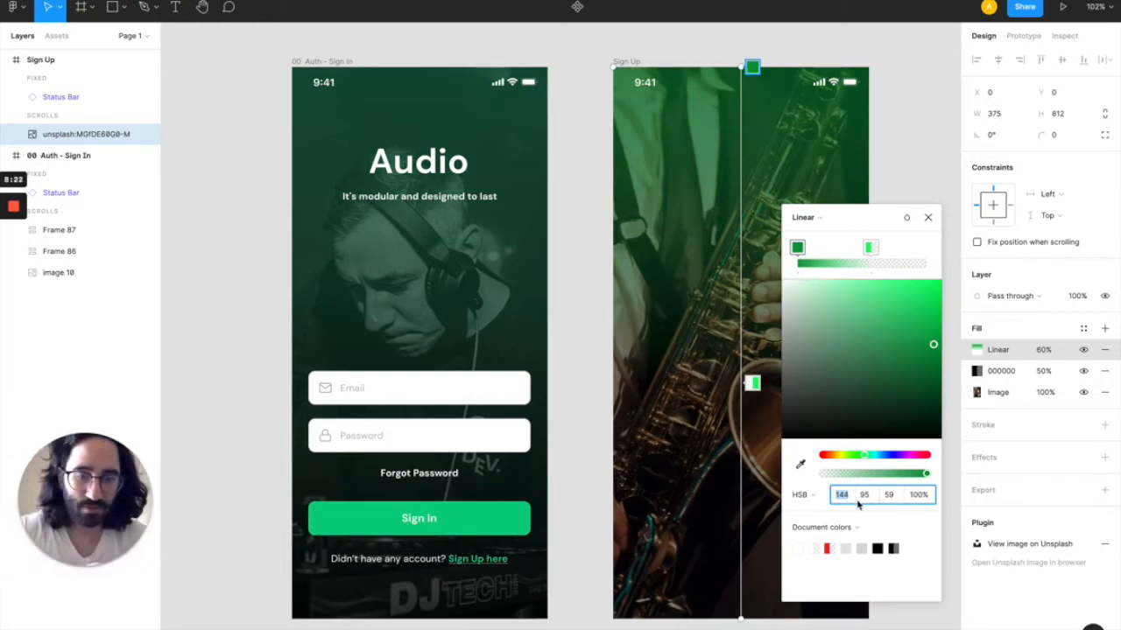
key(Return)
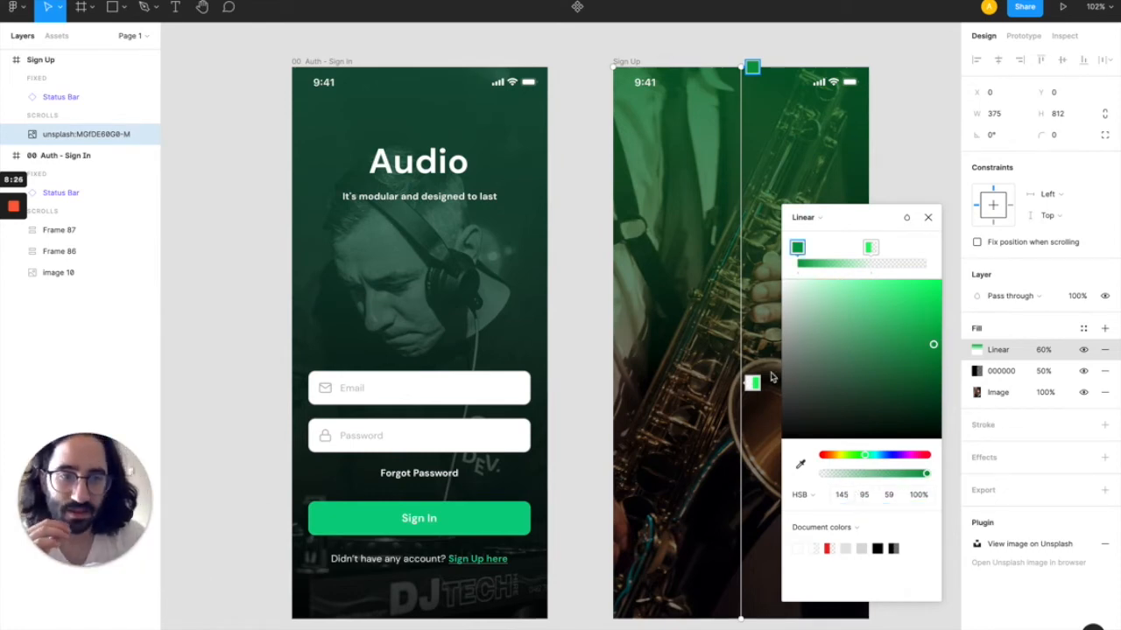
- Darken the gradient's transparent end stop to HSB saturation 81 and brightness 75
click(871, 253)
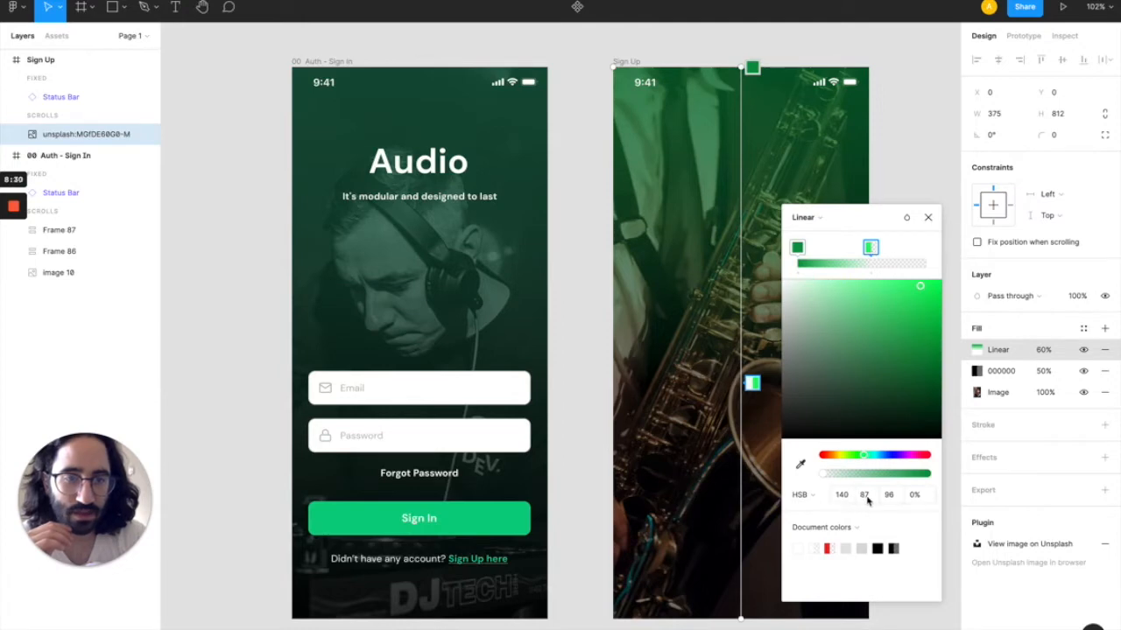
click(917, 291)
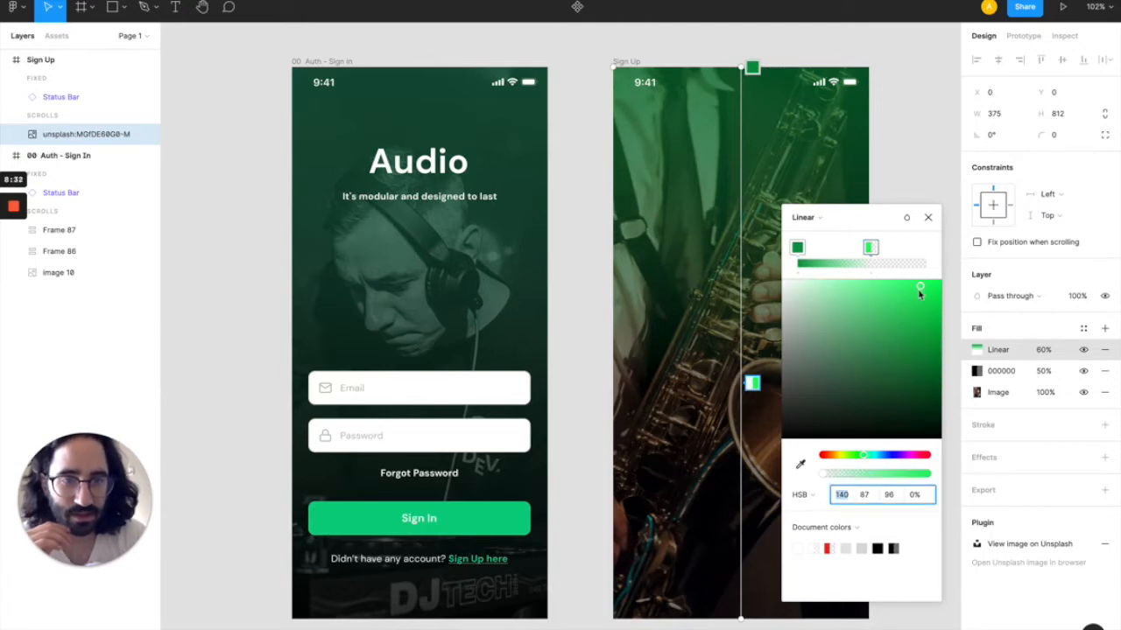
drag(917, 315, 912, 323)
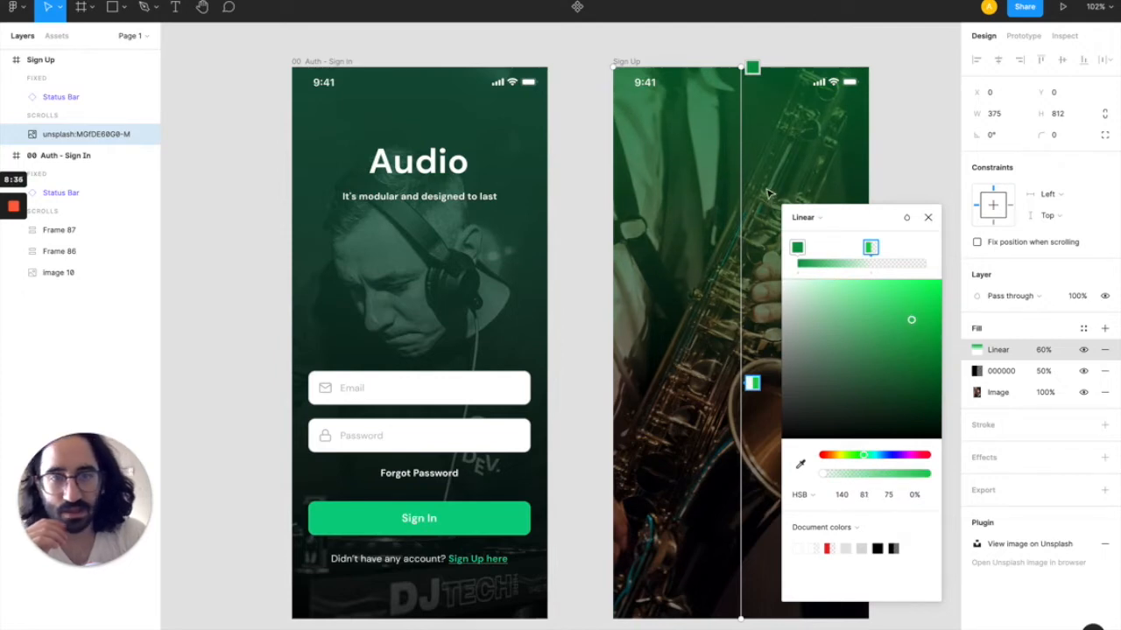
- Set the HSB hue of the linear gradient's opaque start stop to 150
click(797, 249)
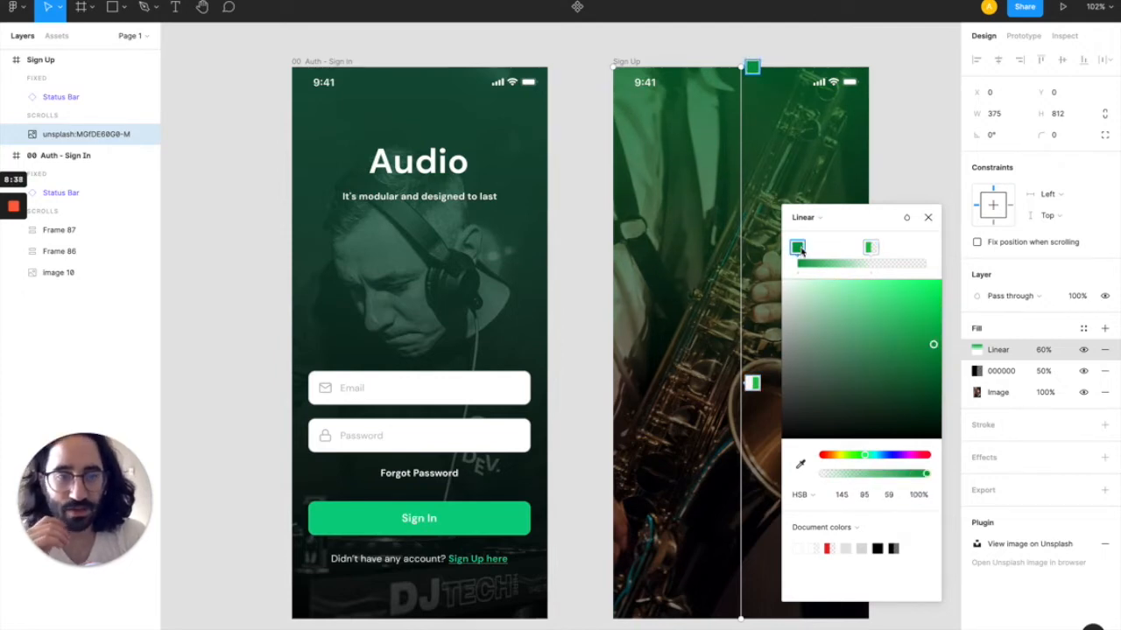
click(841, 495)
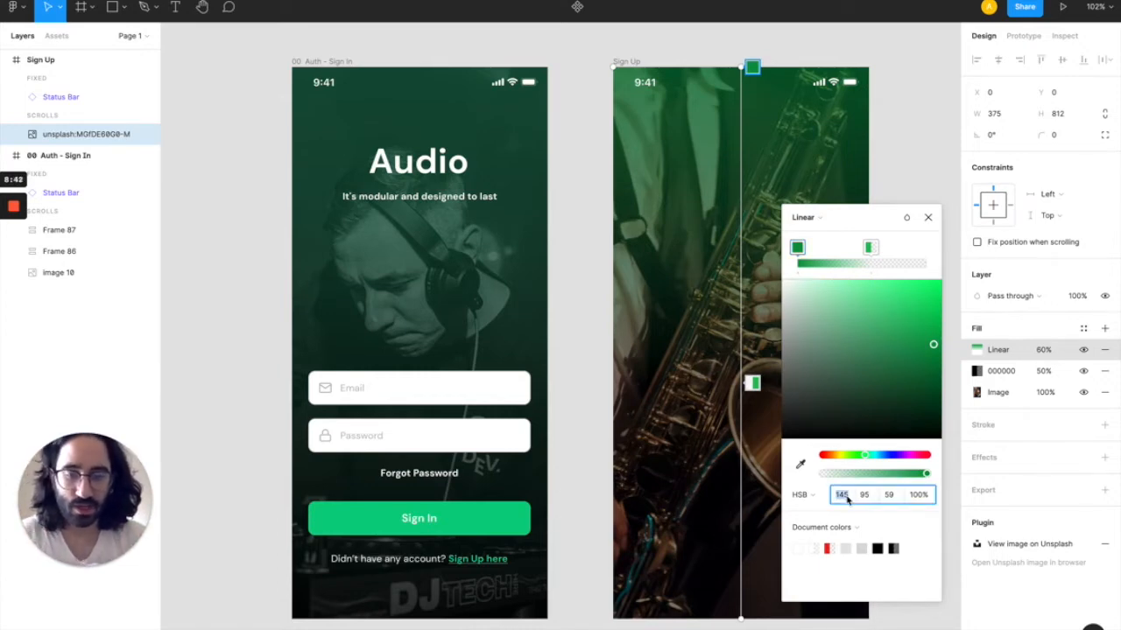
text(150)
key(Return)
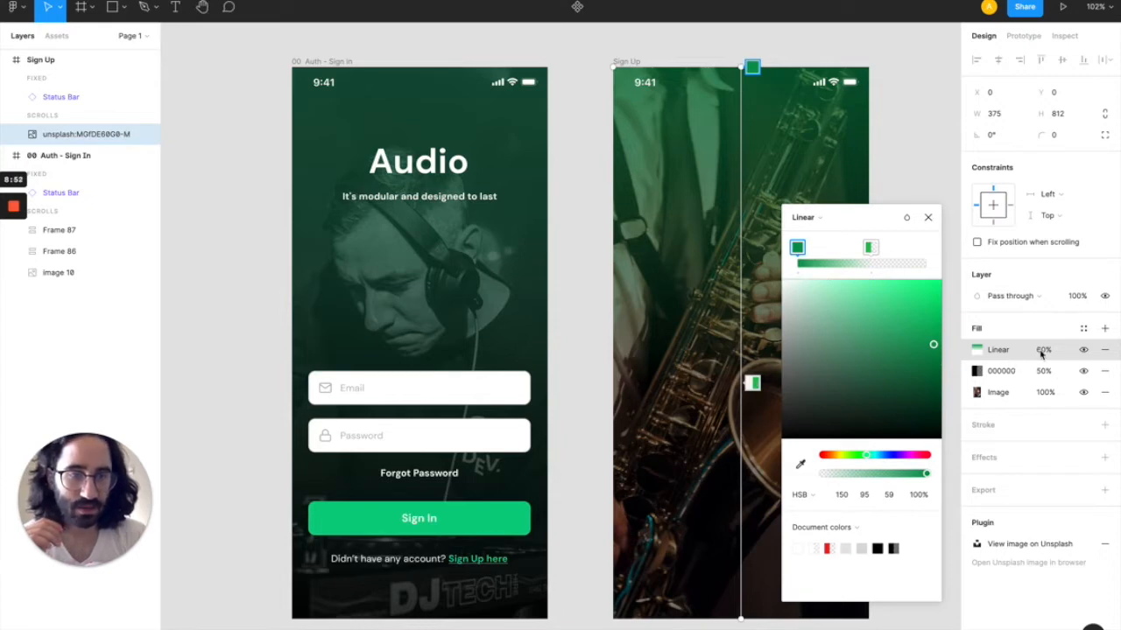
- Set the opacity of the saxophone layer's linear gradient fill to 70%
click(928, 217)
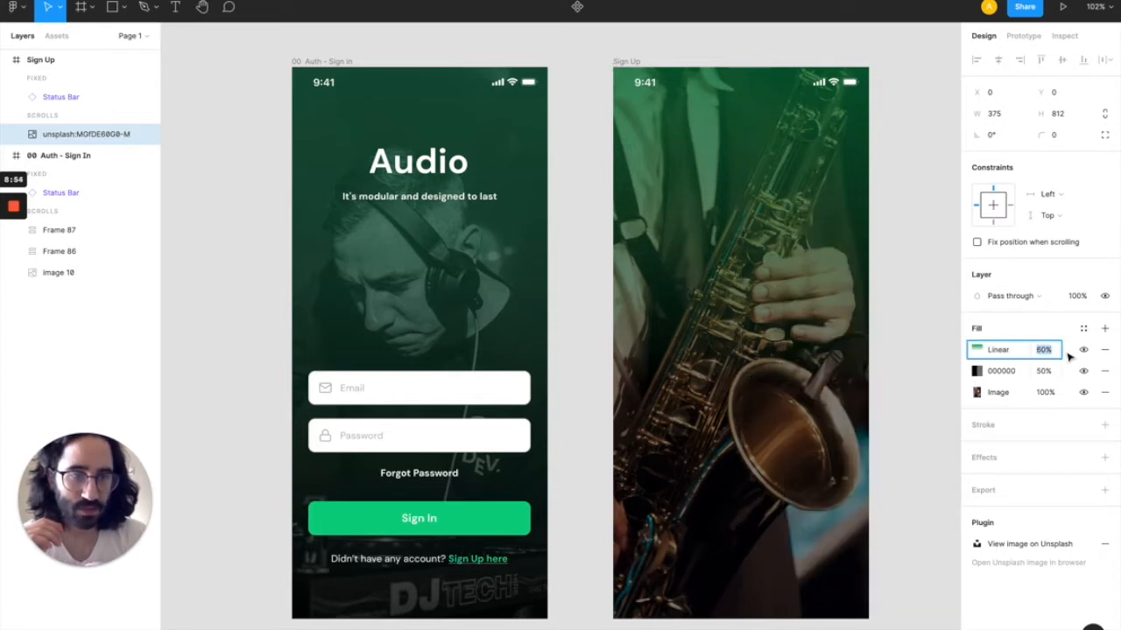
key(Escape)
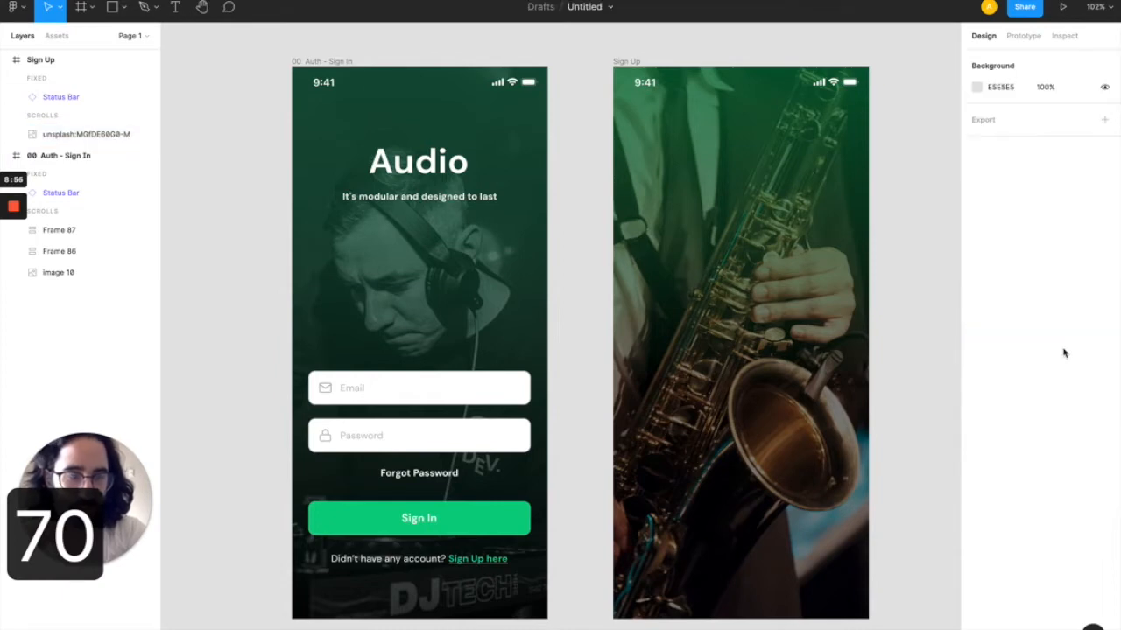
click(67, 137)
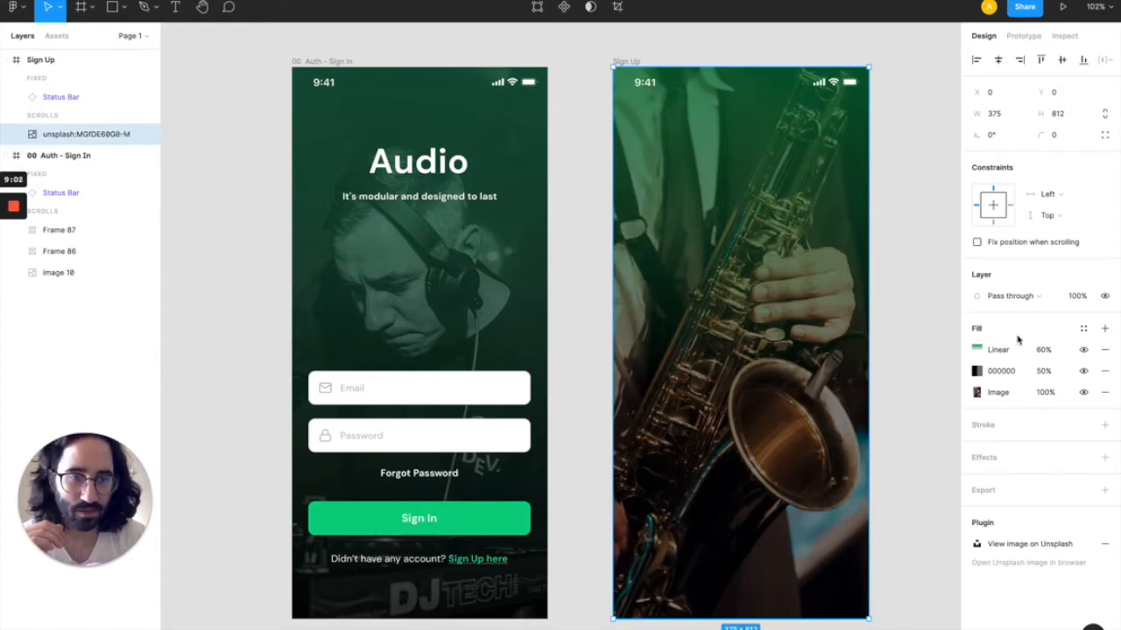
click(1044, 350)
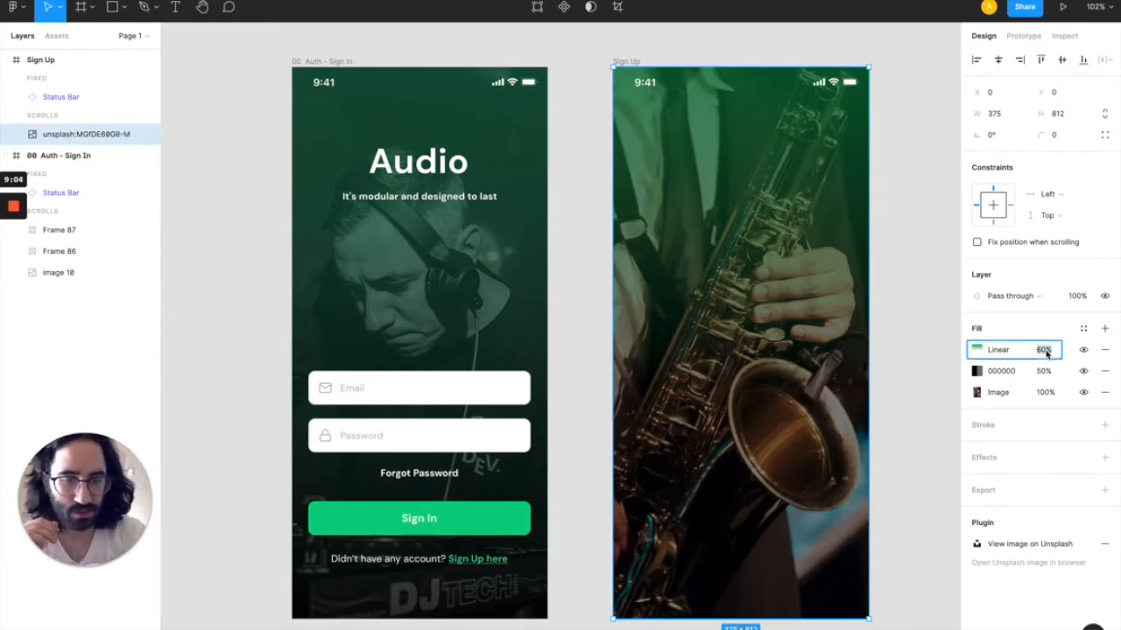
text(70)
key(Return)
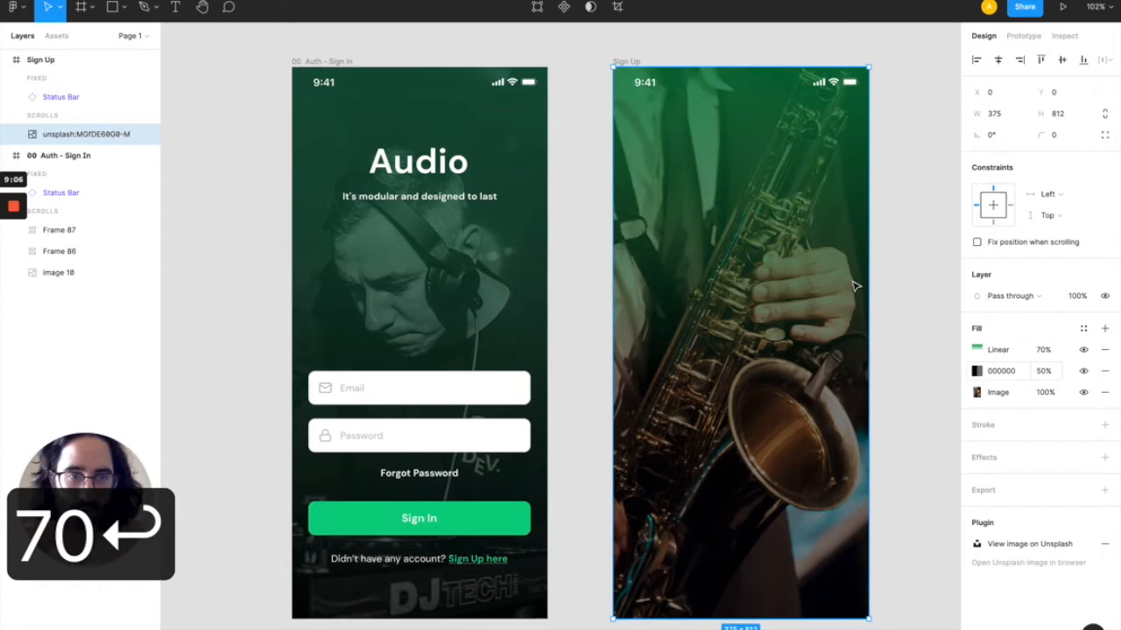
- Soften the linear gradient's start stop to a muted green with saturation 49 and brightness 63
click(976, 350)
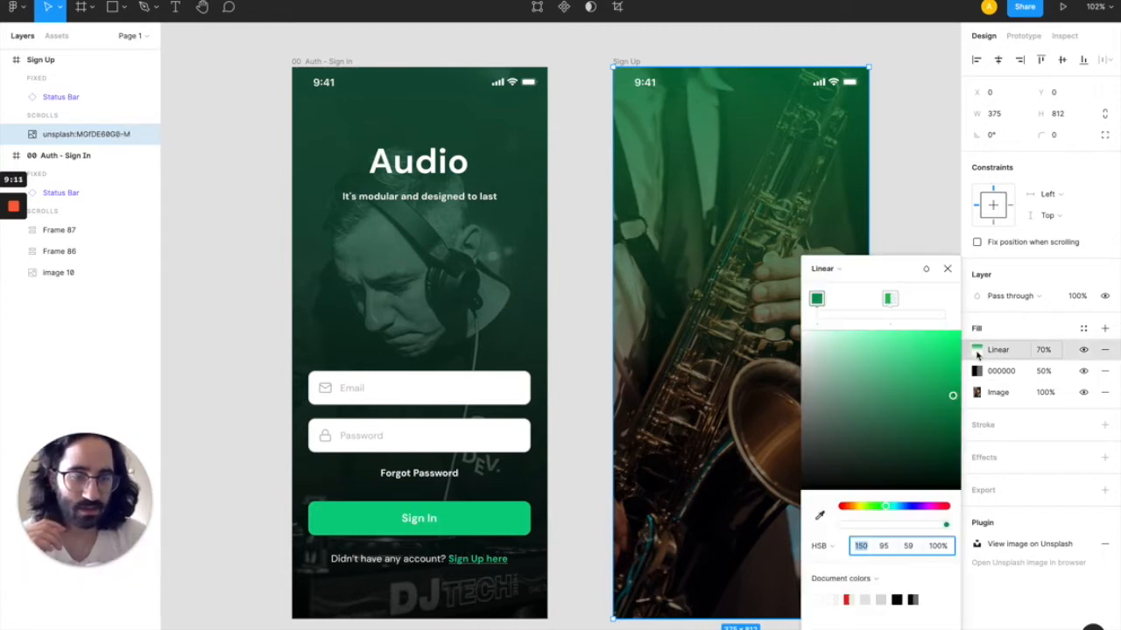
click(937, 384)
drag(935, 383, 941, 356)
click(906, 369)
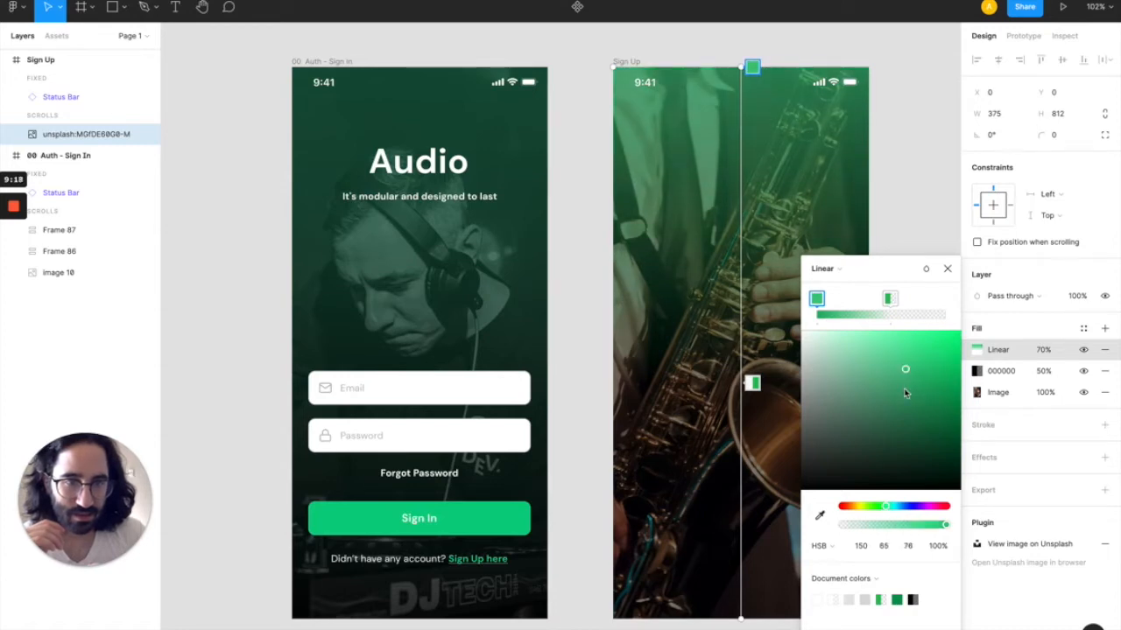
click(903, 383)
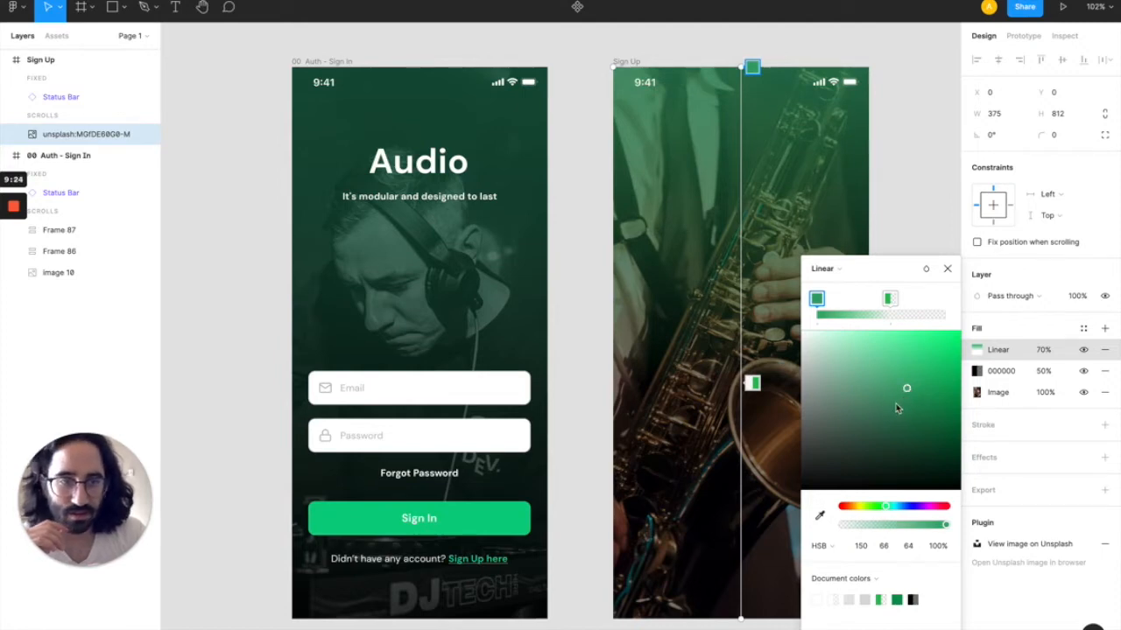
click(890, 409)
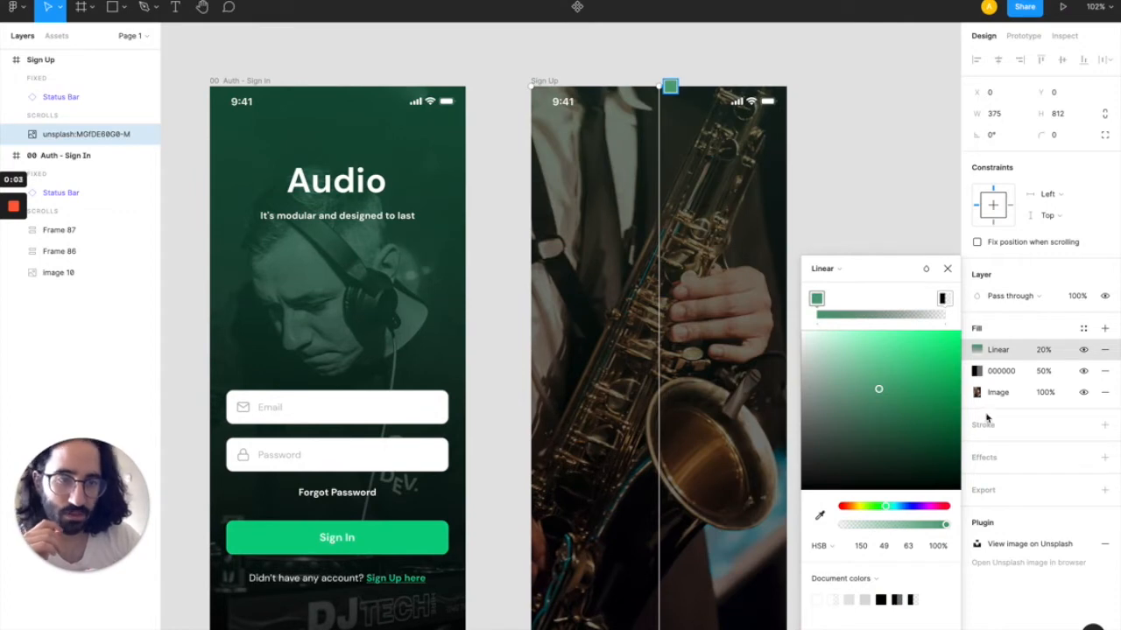
- Set the opacity of the saxophone layer's linear gradient fill to 80%
click(948, 268)
click(1043, 350)
text(80)
key(Return)
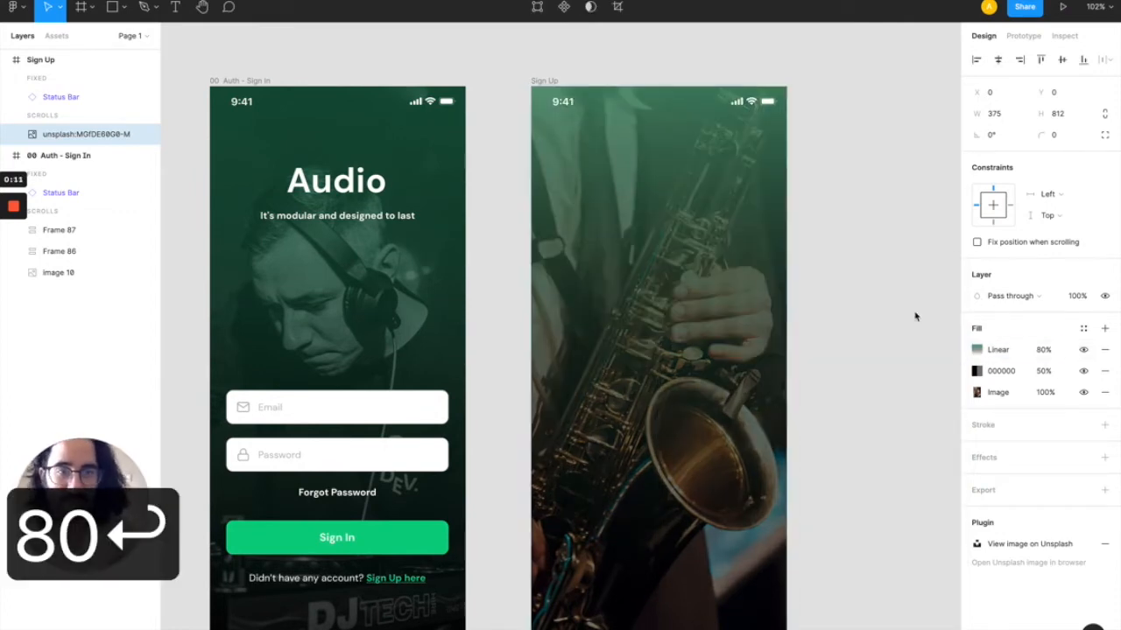
key(shift+Return)
click(977, 352)
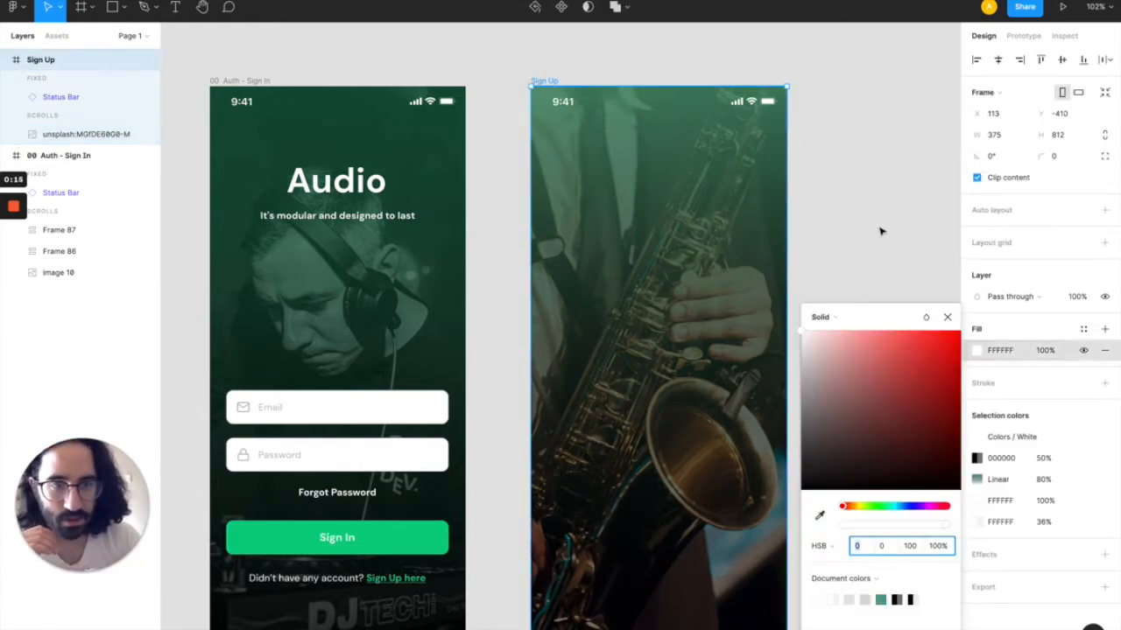
click(880, 230)
- Shift the hue of the saxophone layer's gradient start stop to 158 and darken it to saturation 47, brightness 54
click(44, 139)
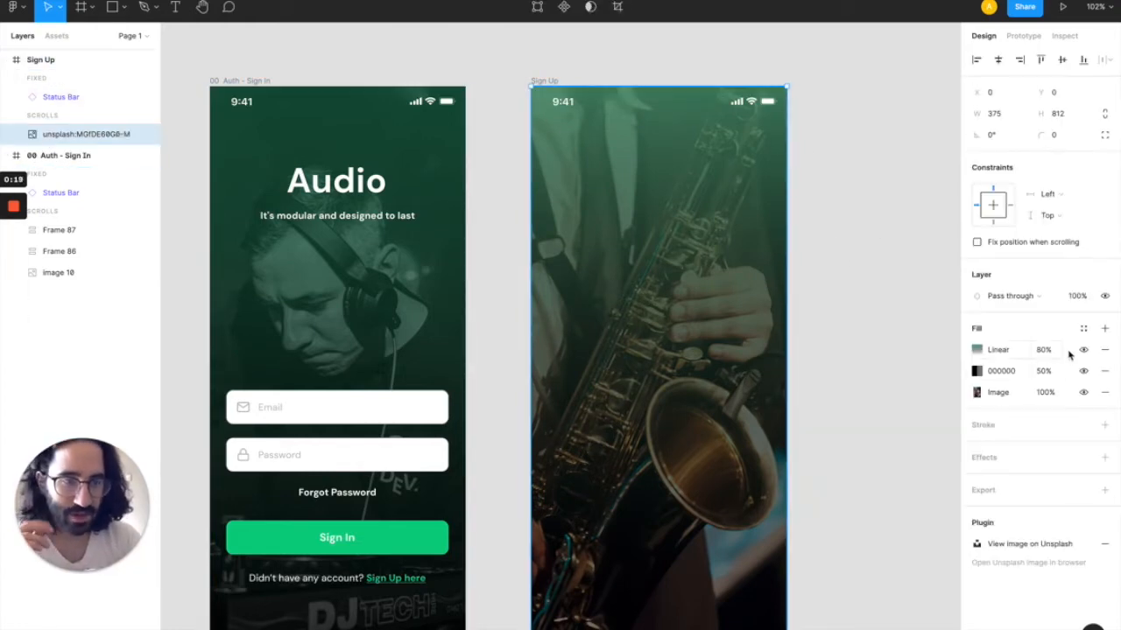
click(977, 350)
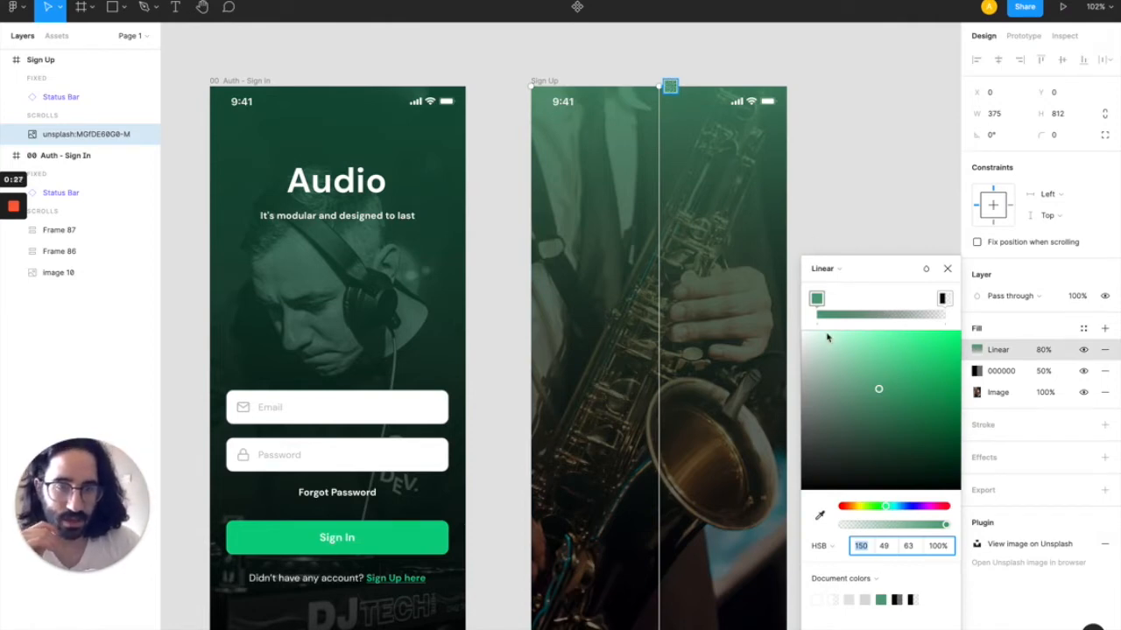
key(Up)
key(Up)
key(Up)
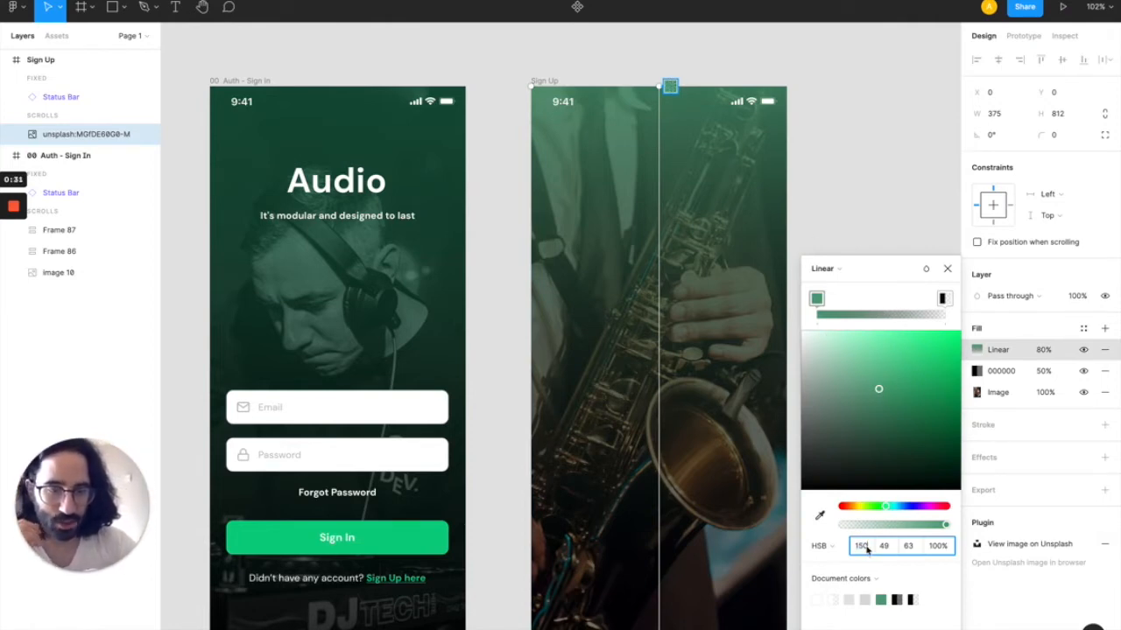
key(Up)
key(Up)
key(Up)
key(Up)
key(Up)
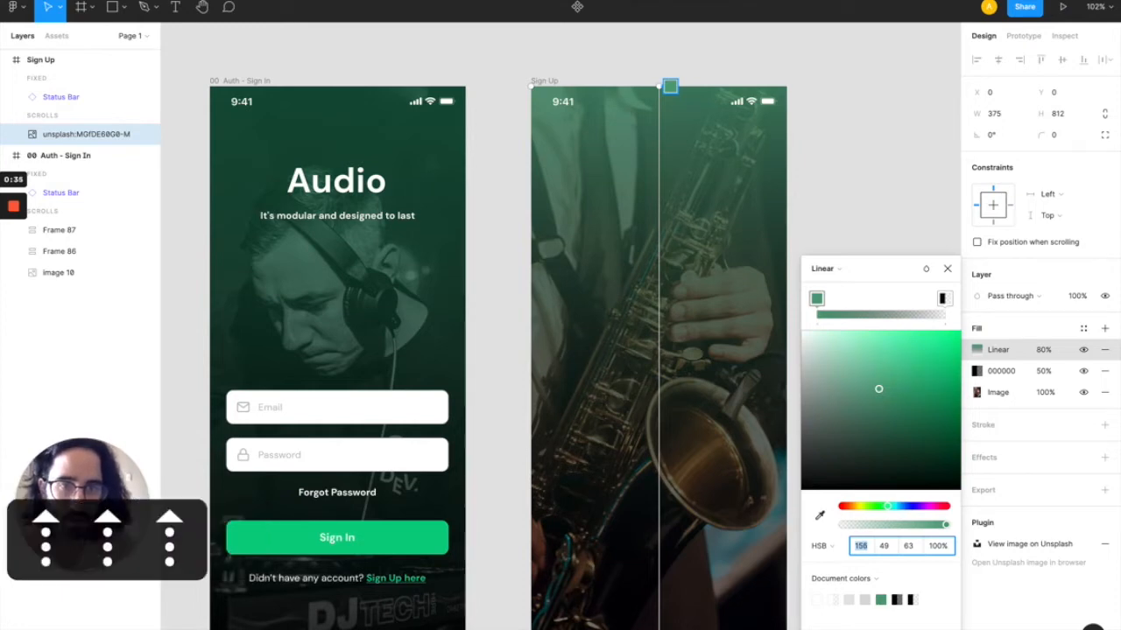
click(876, 408)
drag(877, 409, 876, 406)
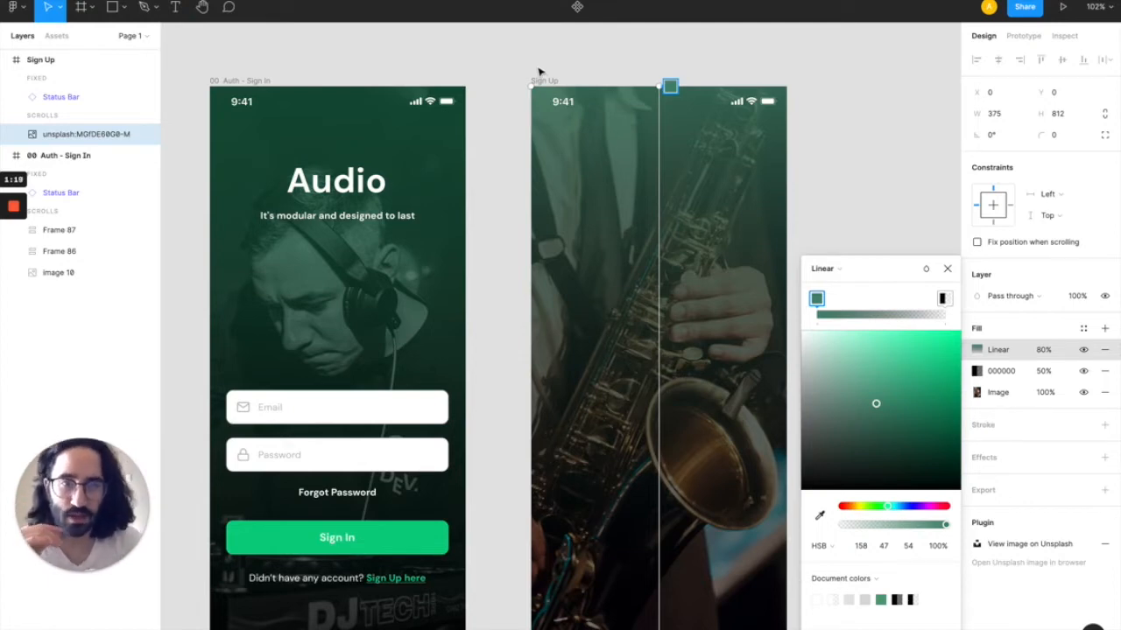
- Recolor the linear gradient's transparent black end stop to a dark green, HSB 145, 76, 40
click(943, 298)
drag(875, 490, 873, 437)
click(865, 545)
text(145)
key(Return)
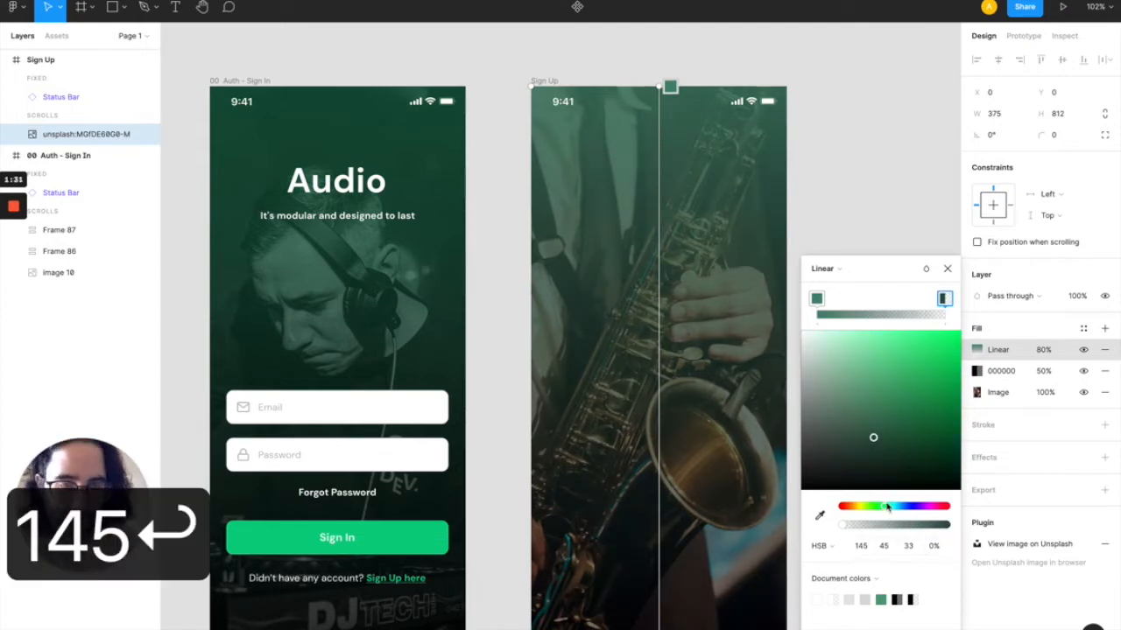
drag(875, 437, 923, 434)
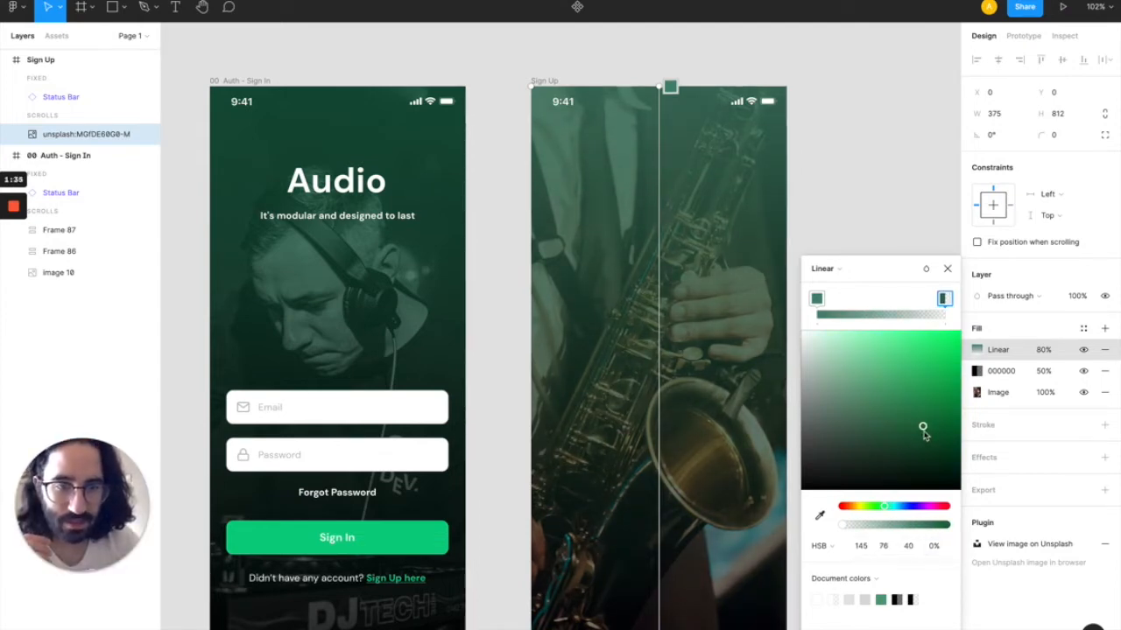
- Add the text "Audio" to the upper part of the Sign Up frame and set its resizing to auto width
click(947, 269)
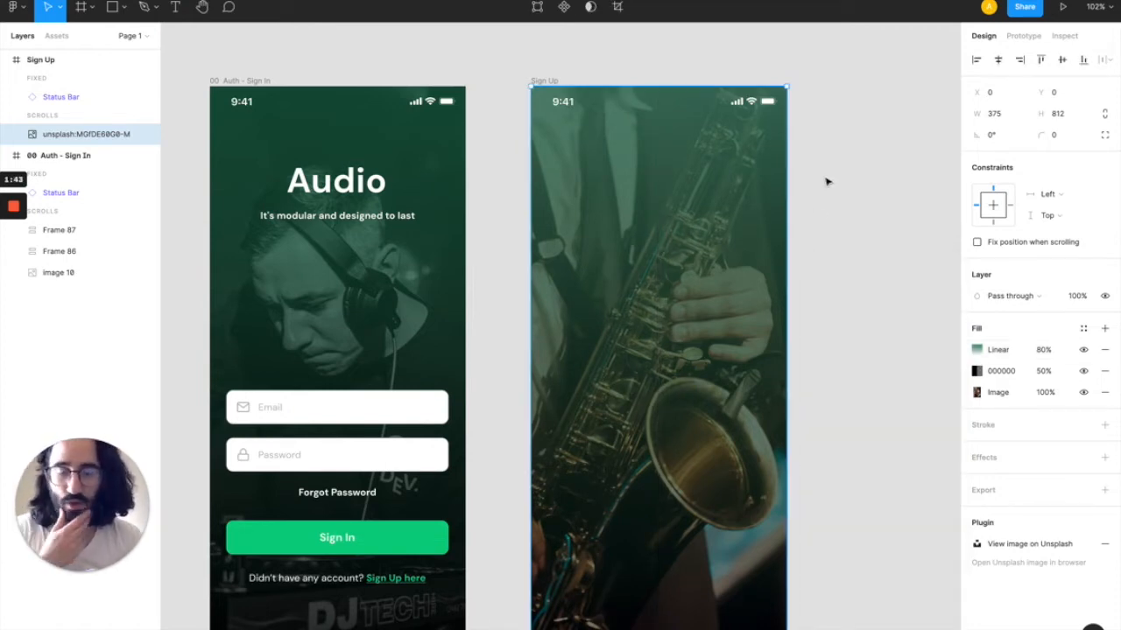
click(554, 84)
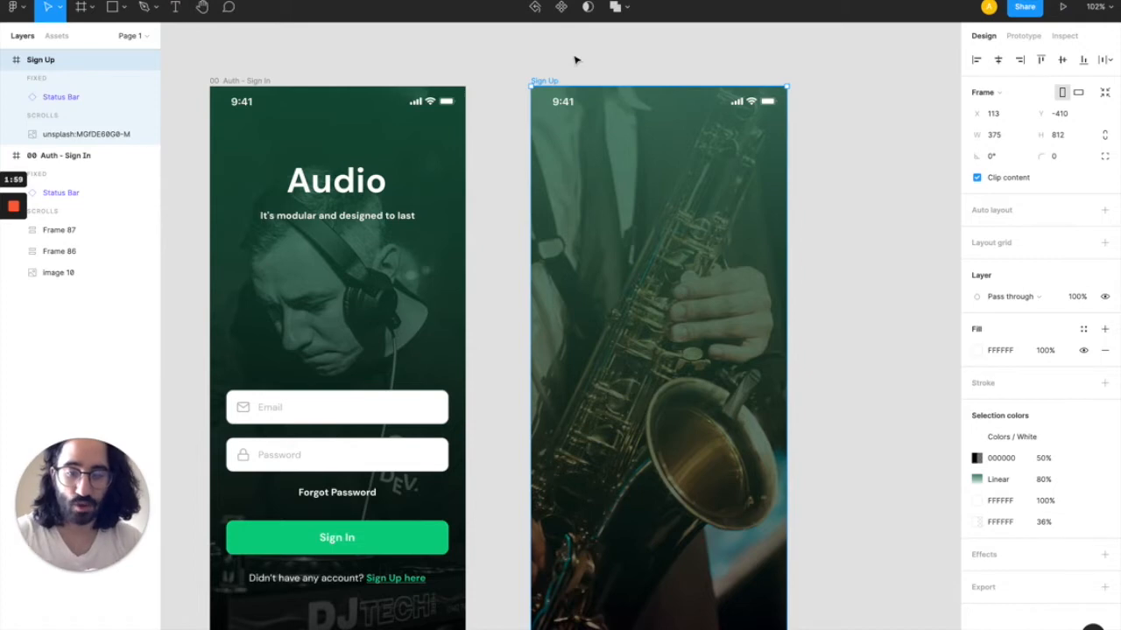
key(t)
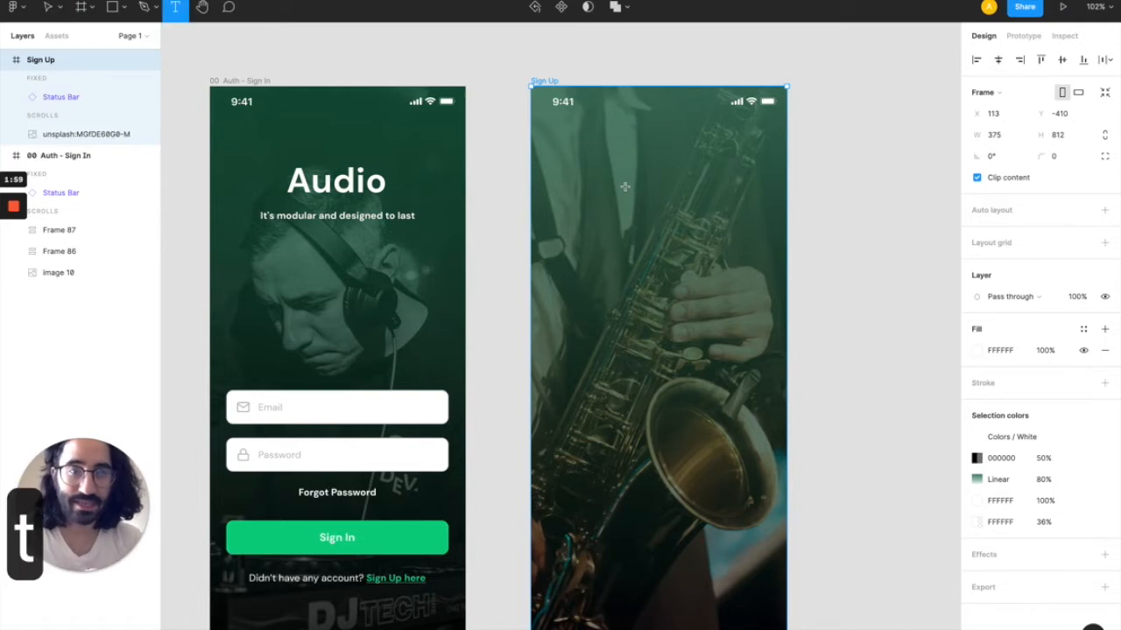
click(702, 203)
text(Audio)
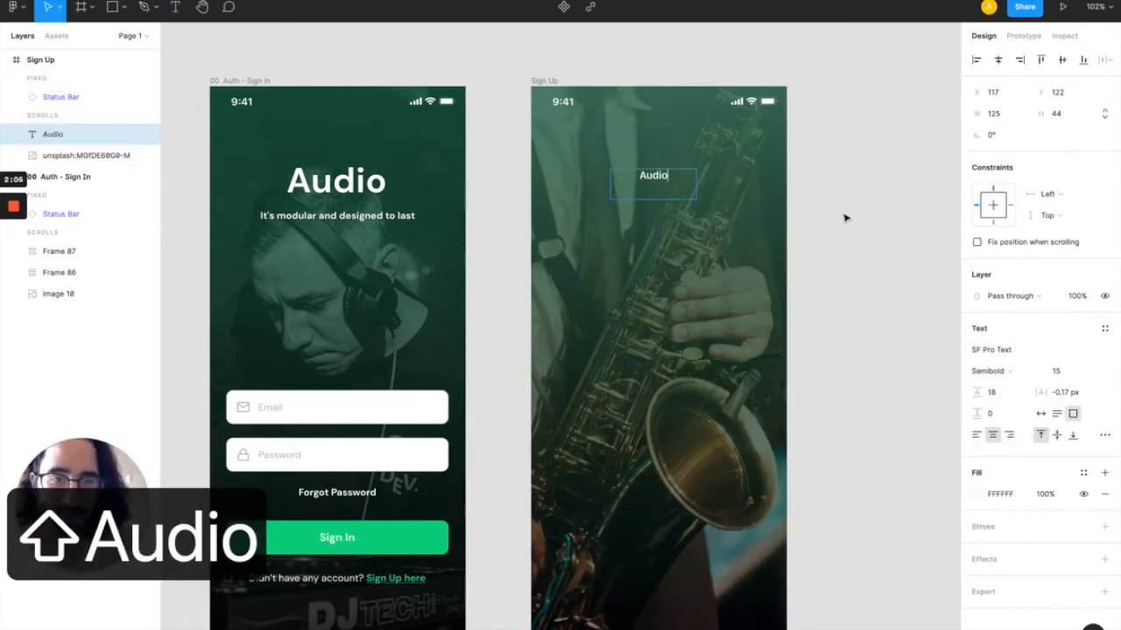
key(Escape)
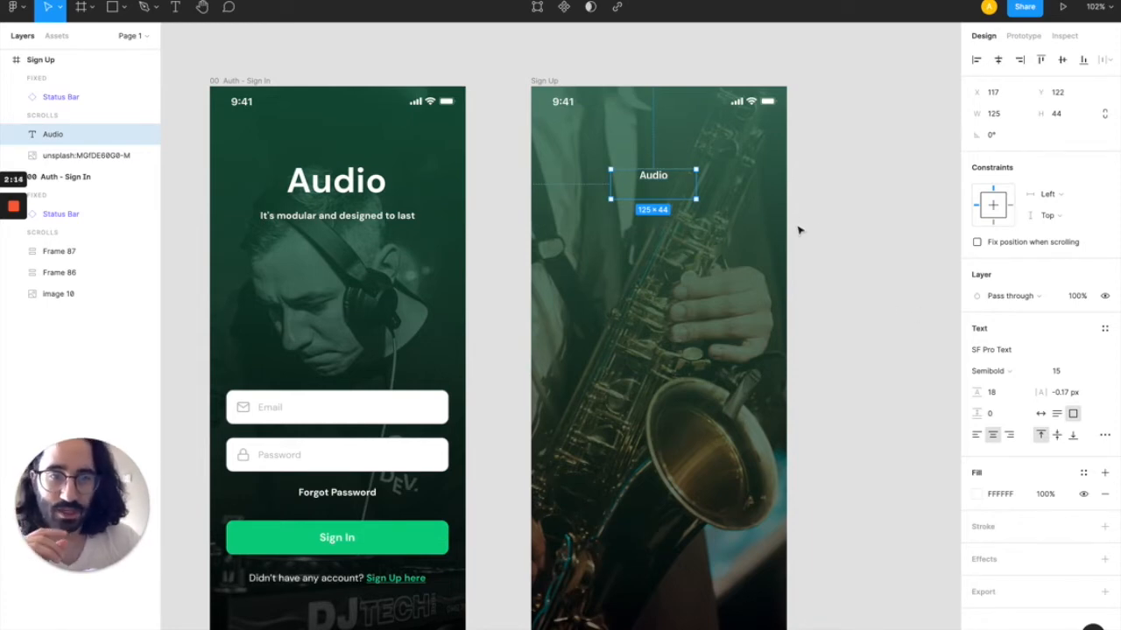
click(1041, 415)
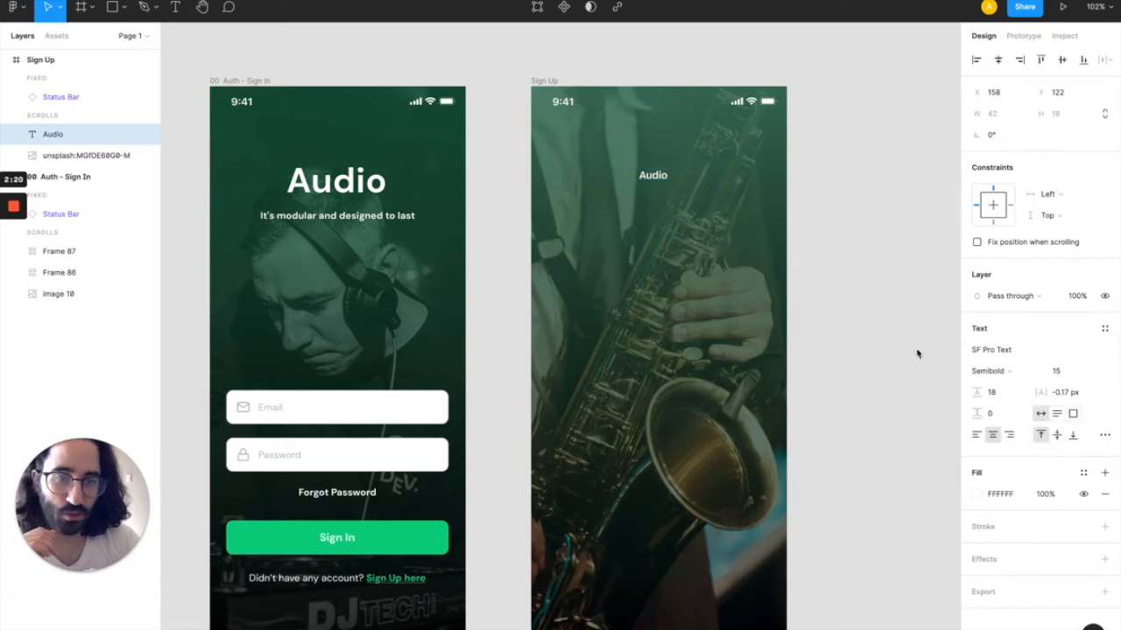
- Set the Audio title's font size to 36
click(1065, 373)
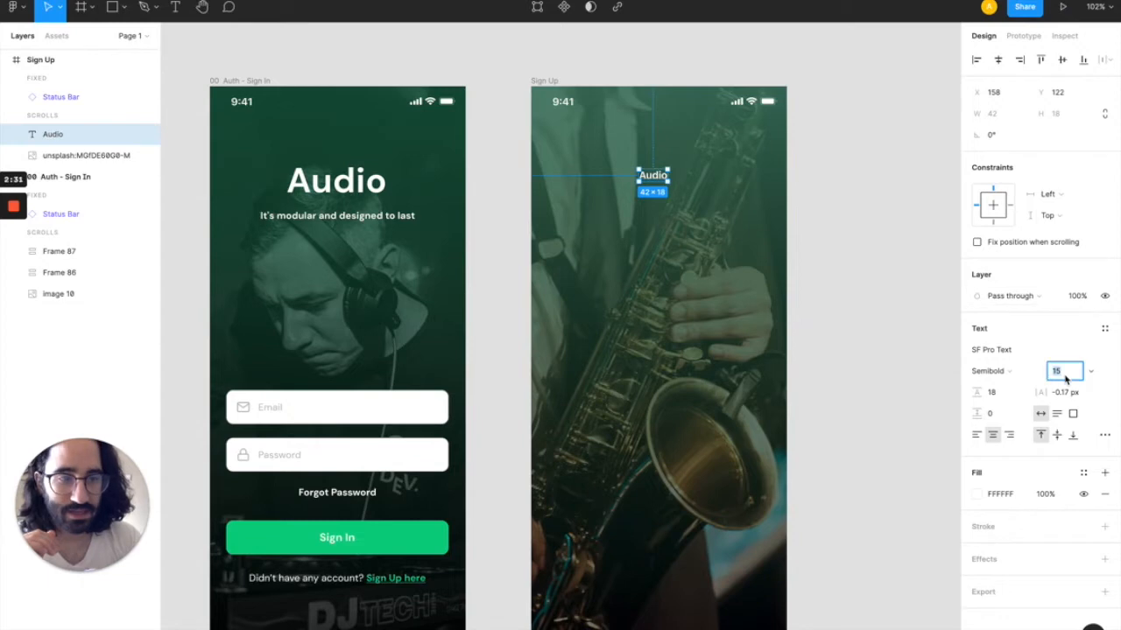
text(36)
key(Return)
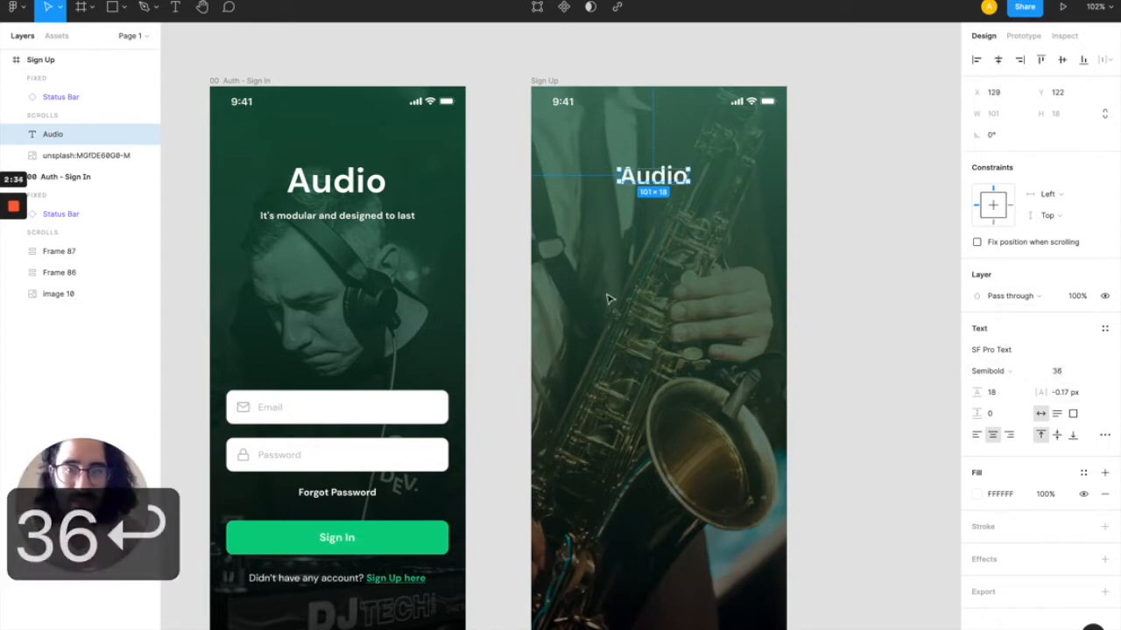
click(1011, 350)
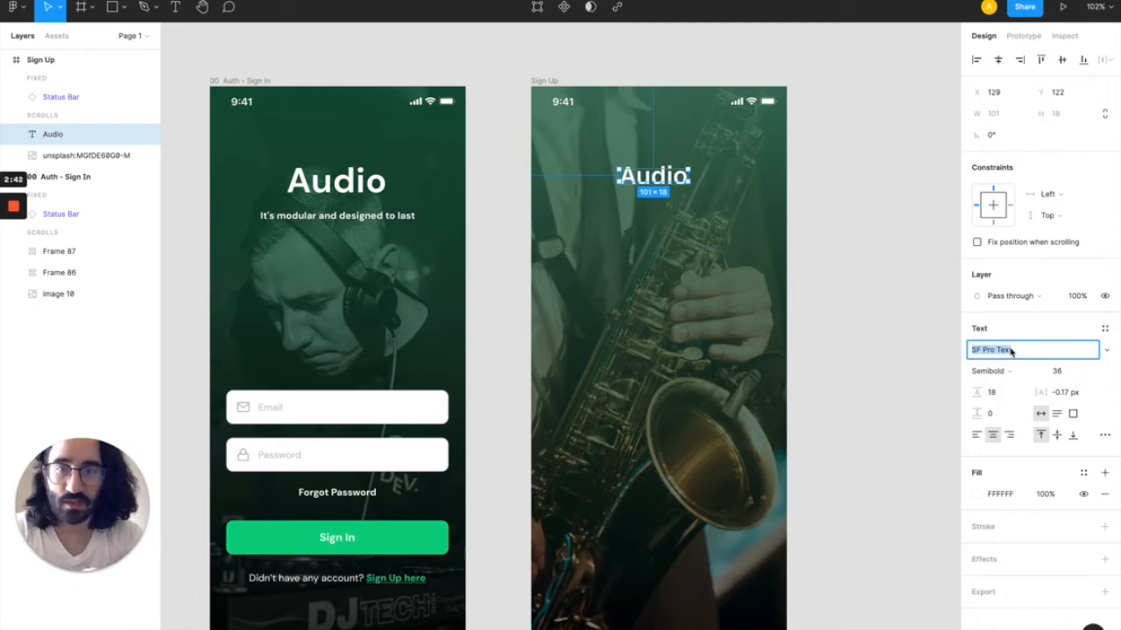
click(893, 289)
click(652, 180)
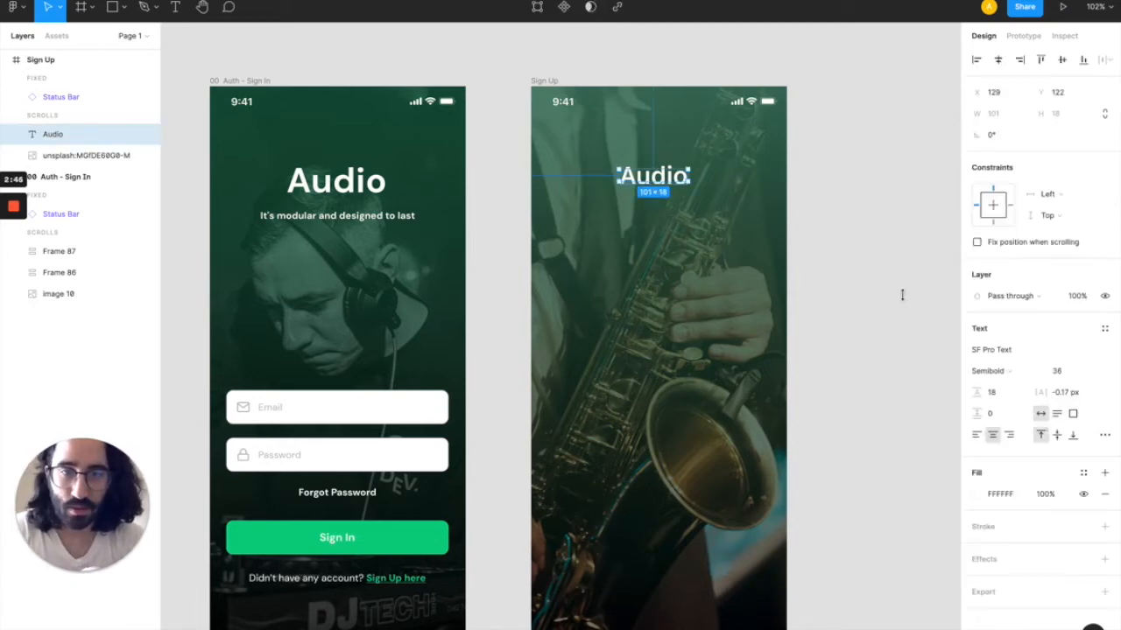
- Change the Audio title's weight to Bold and its font size to 48
click(996, 372)
click(998, 386)
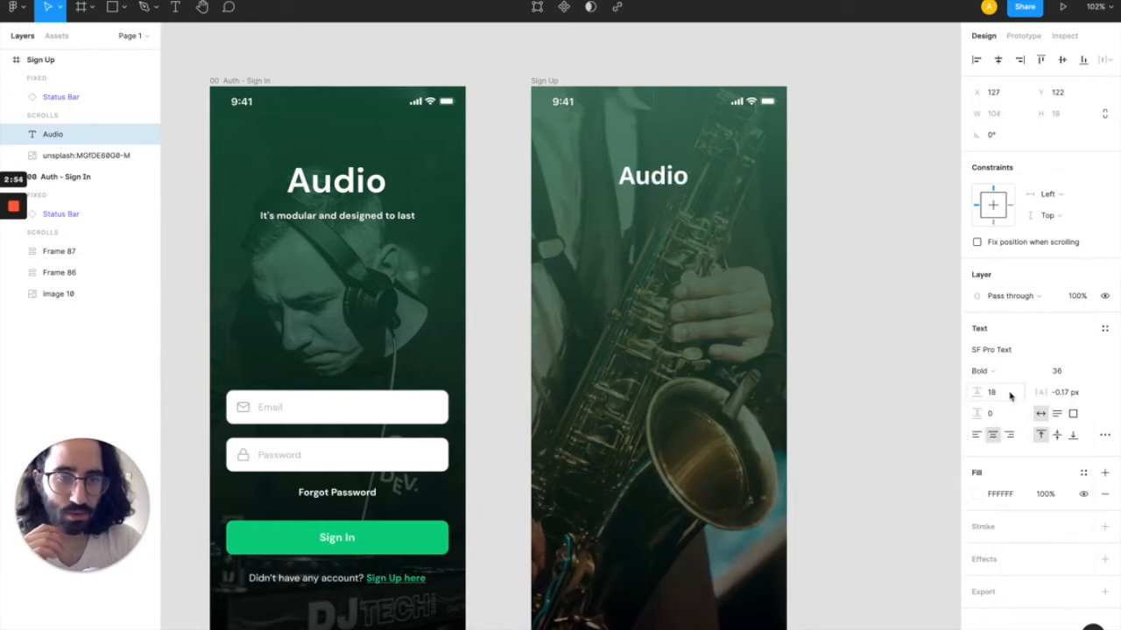
click(1055, 371)
text(48)
key(Return)
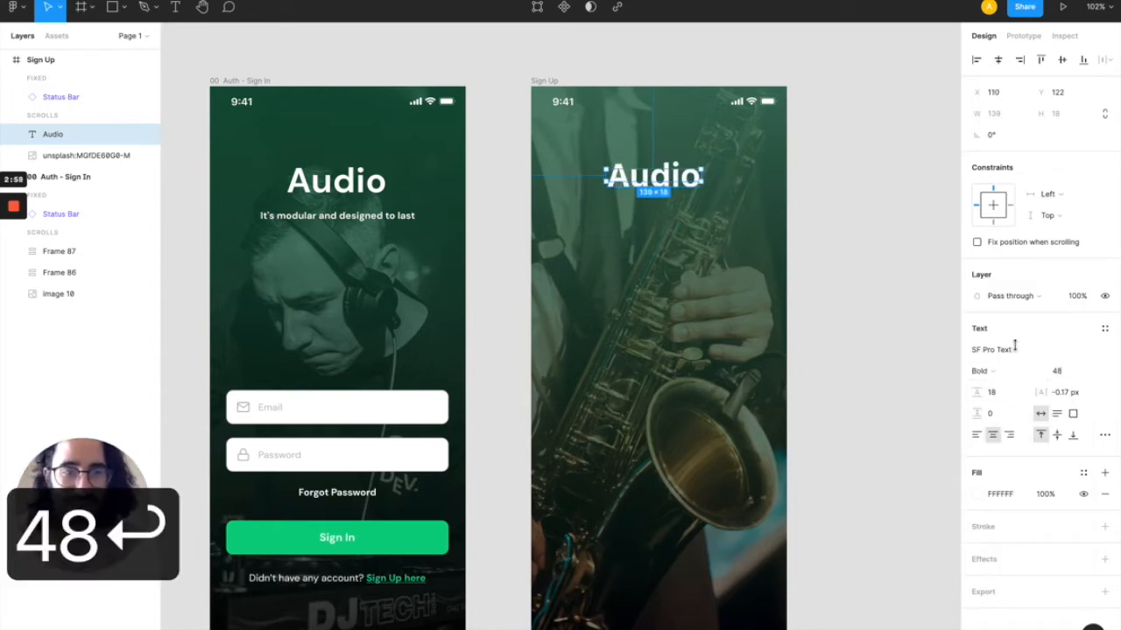
- Set the Audio title's letter spacing to 2 px
scroll(296, 175, up, 5)
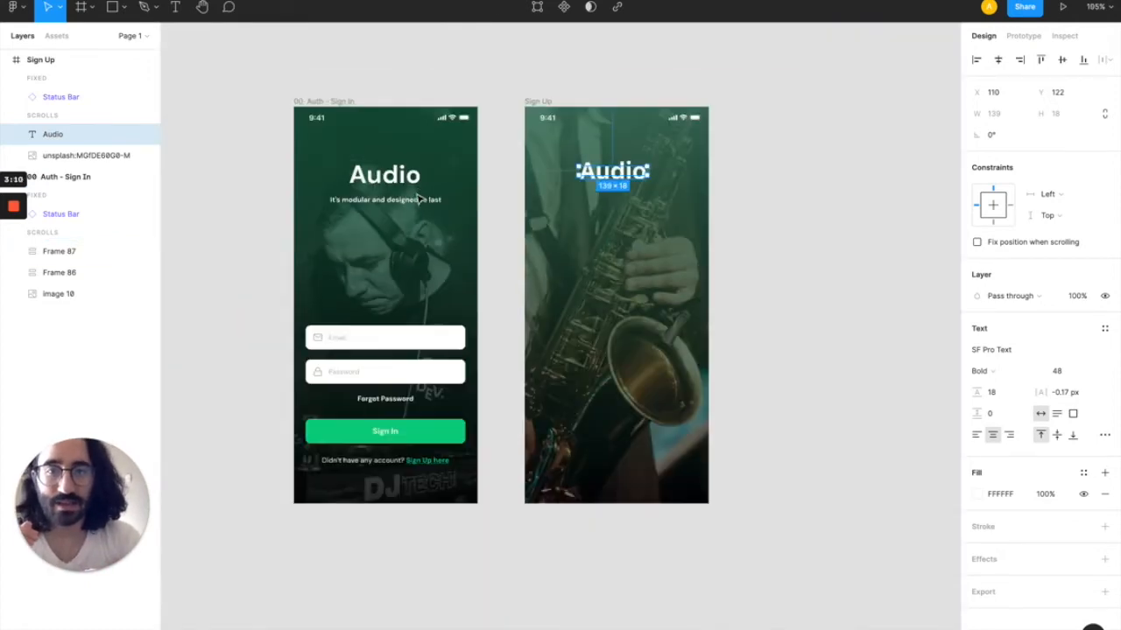
click(1067, 395)
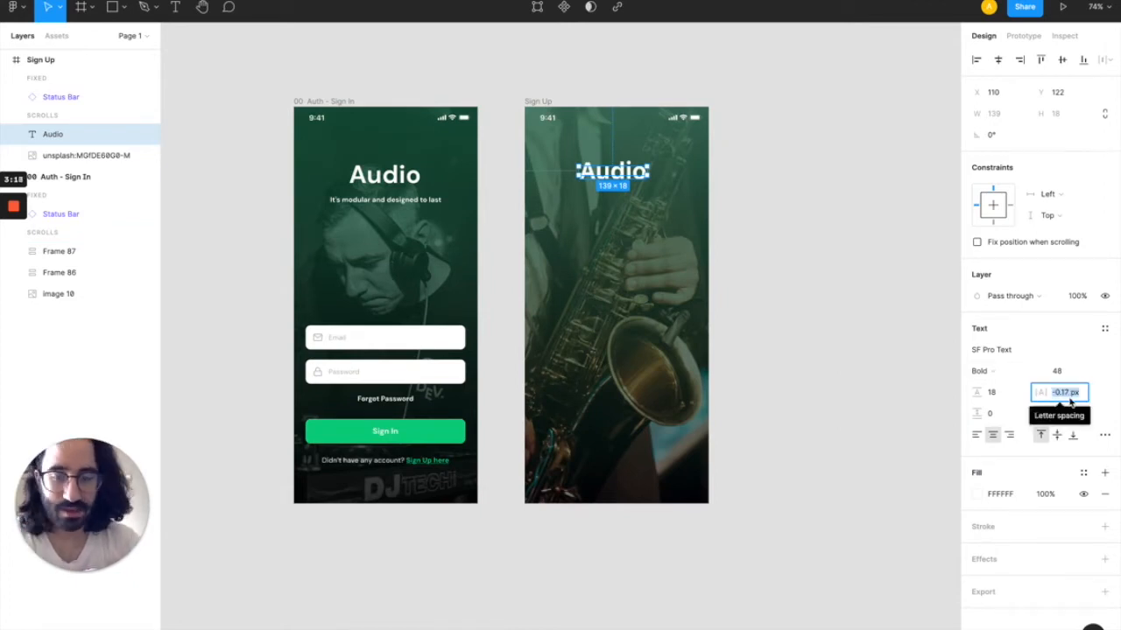
text(2px)
key(Return)
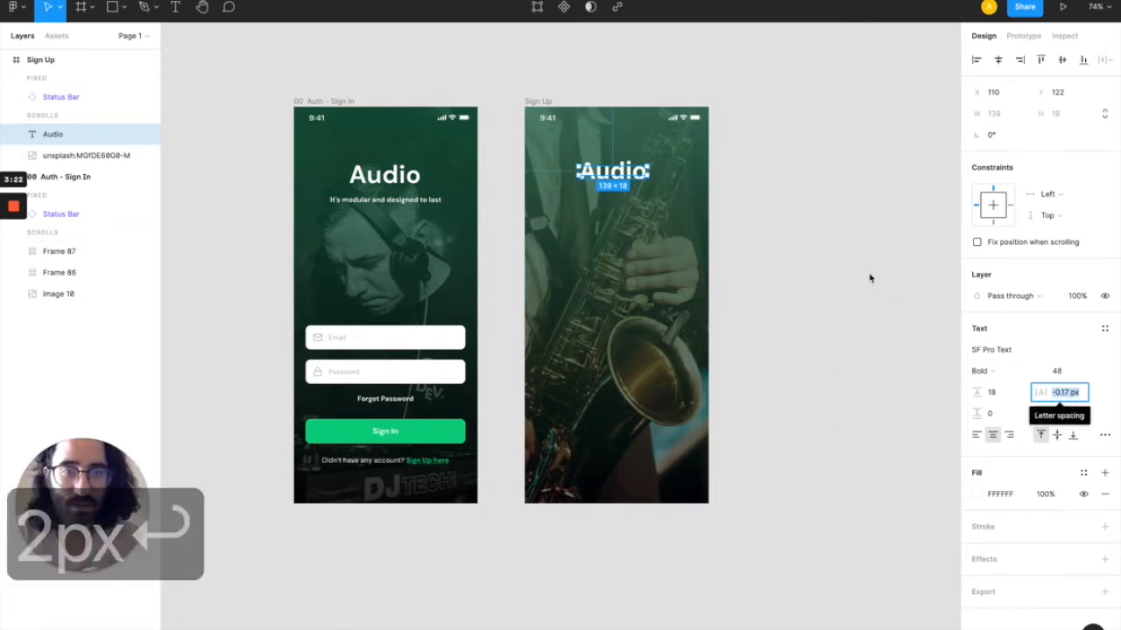
click(1061, 394)
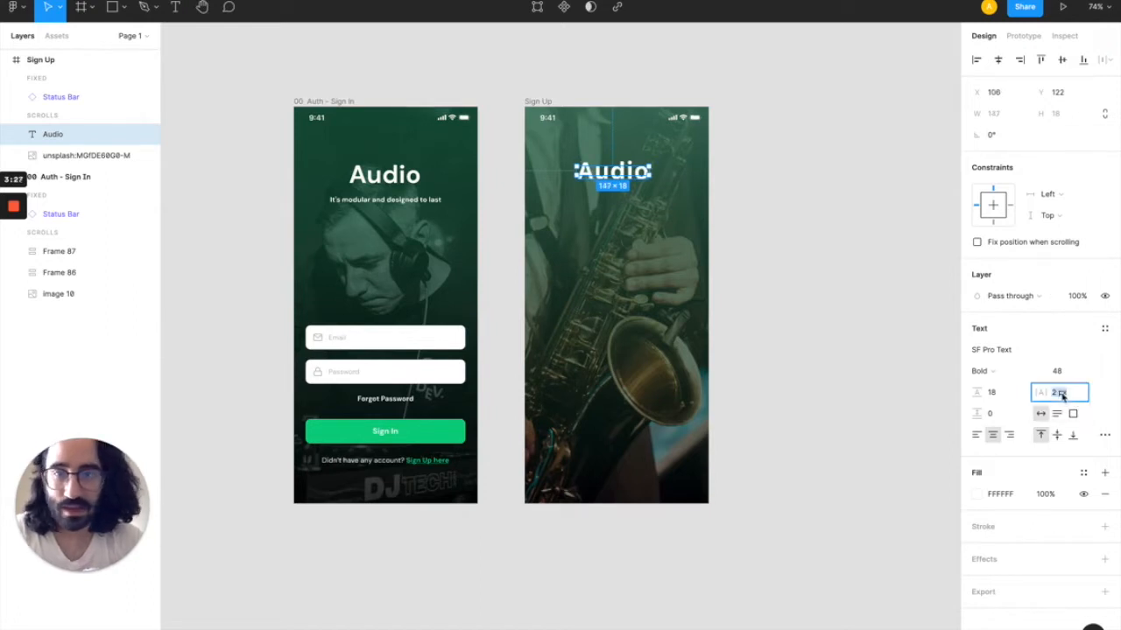
click(860, 386)
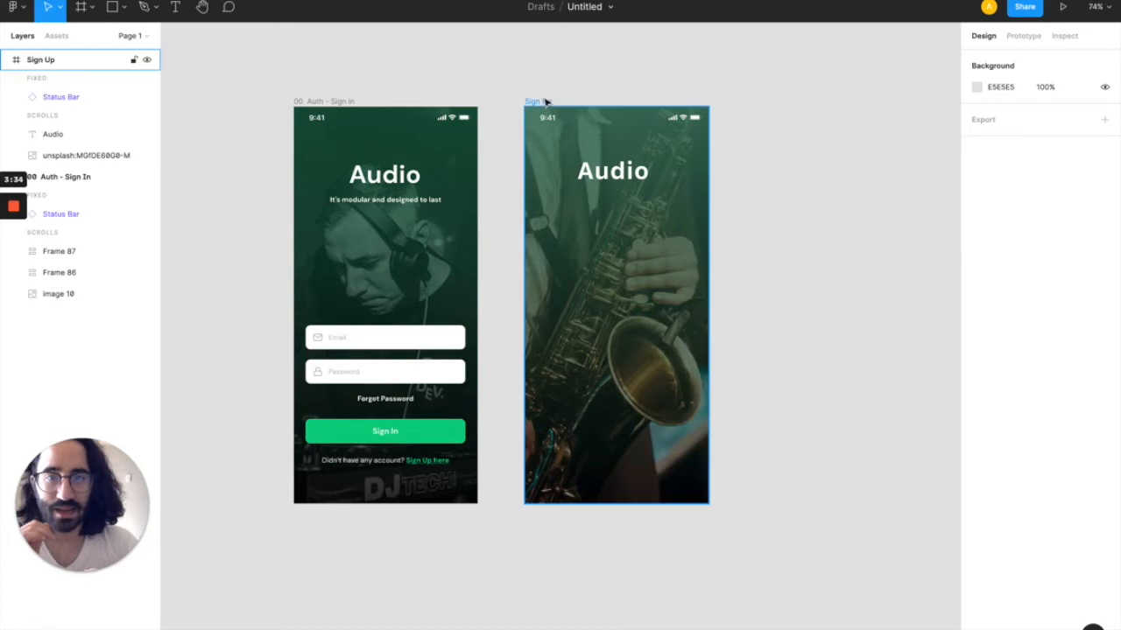
- Create a text box about 129 × 23 below the Audio title containing "It s modular ad"
key(t)
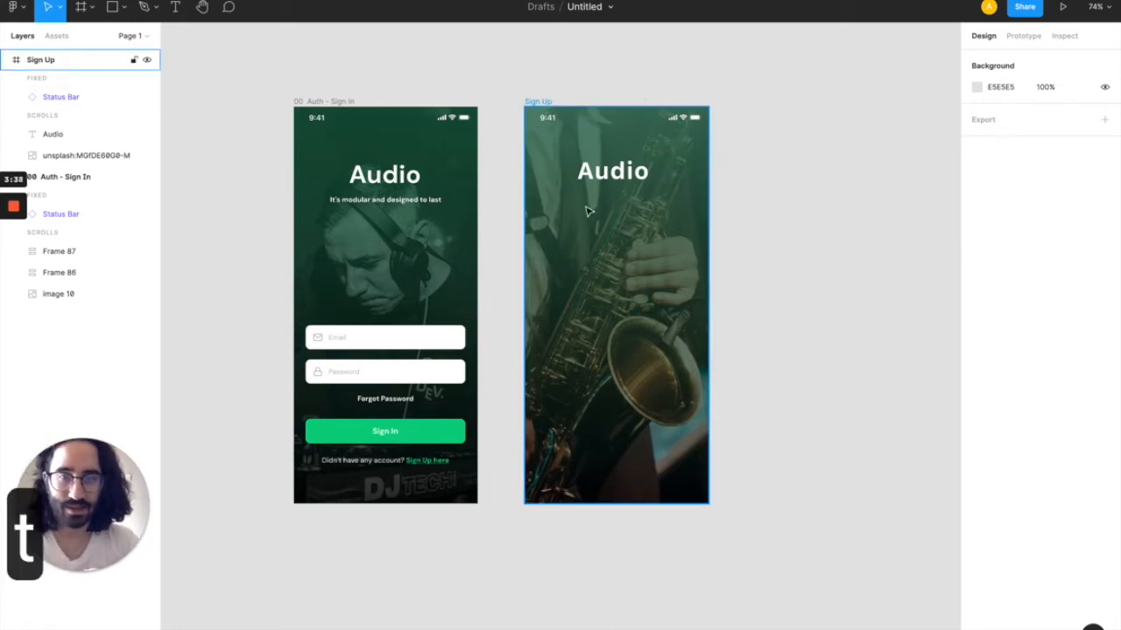
click(640, 203)
key(t)
drag(584, 191, 648, 202)
text(It s modua)
key(BackSpace)
text(lar adn)
key(BackSpace)
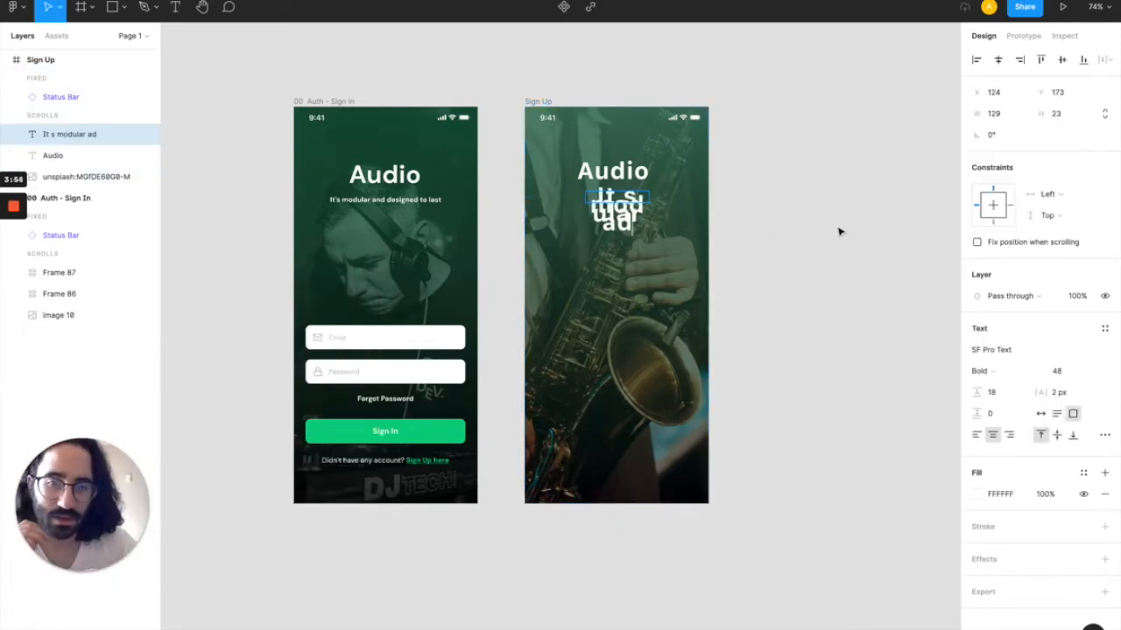
key(Escape)
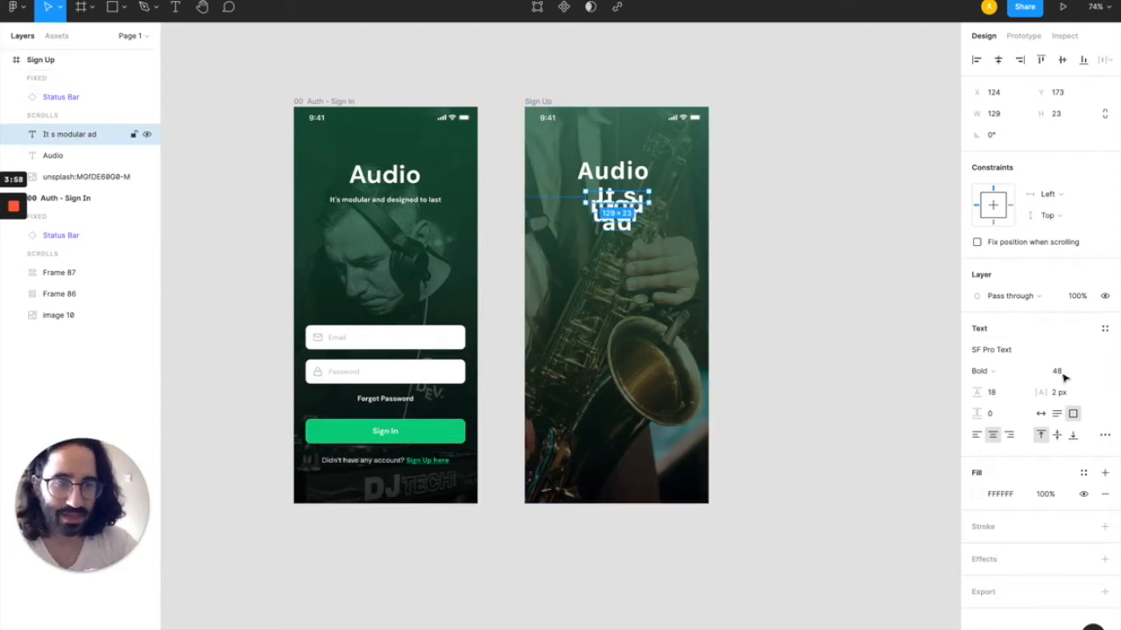
- Set the tagline's font size to 16
click(1061, 371)
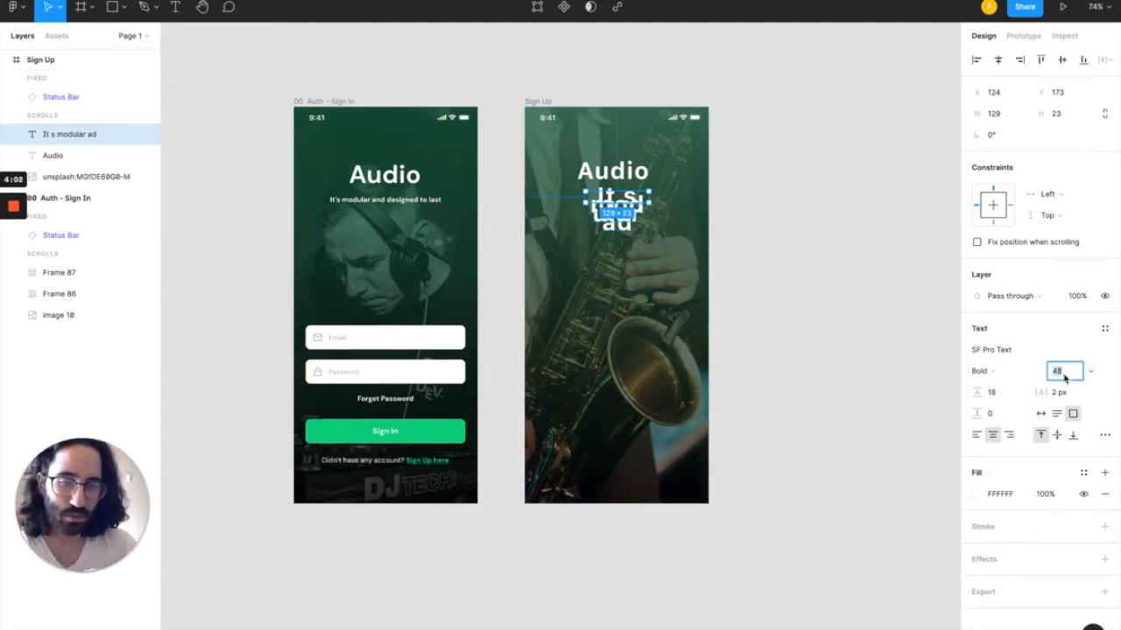
text(16)
key(Return)
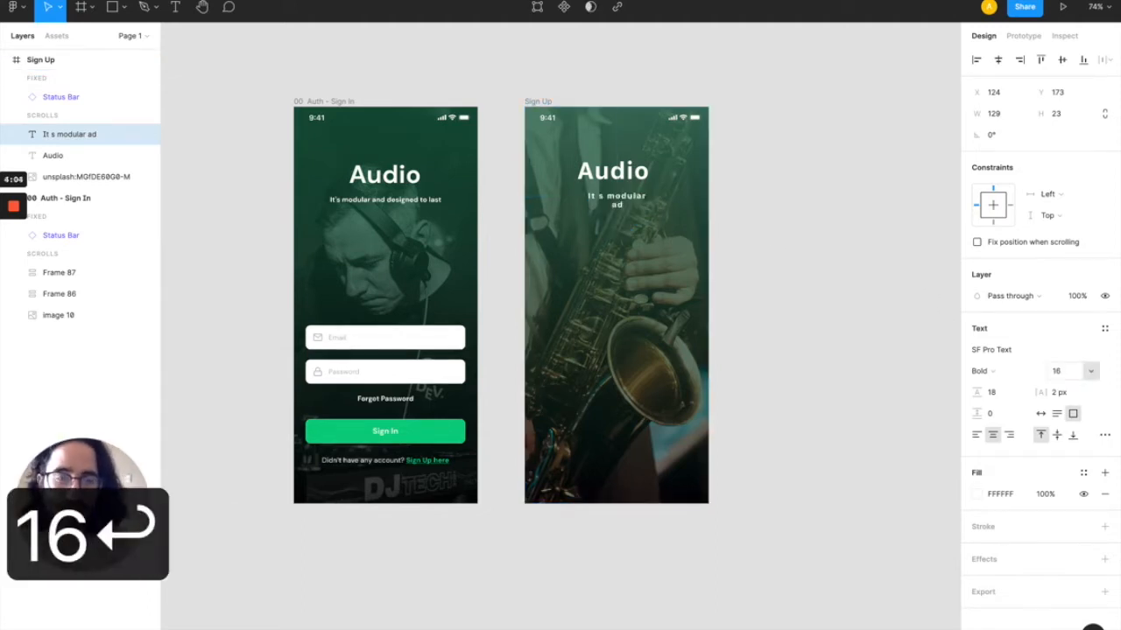
- Replace the tagline below the Audio title with "It,s modularand designed to last."
double_click(642, 195)
text(It,s modular nad)
key(BackSpace)
key(BackSpace)
key(BackSpace)
key(BackSpace)
text(and)
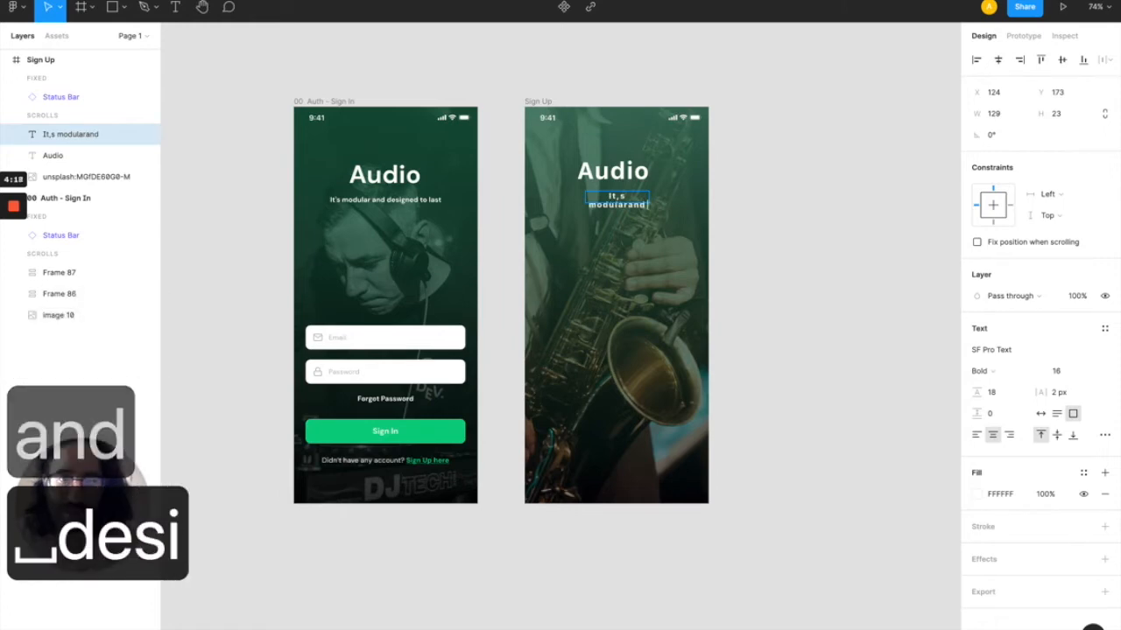
text( designed to last.)
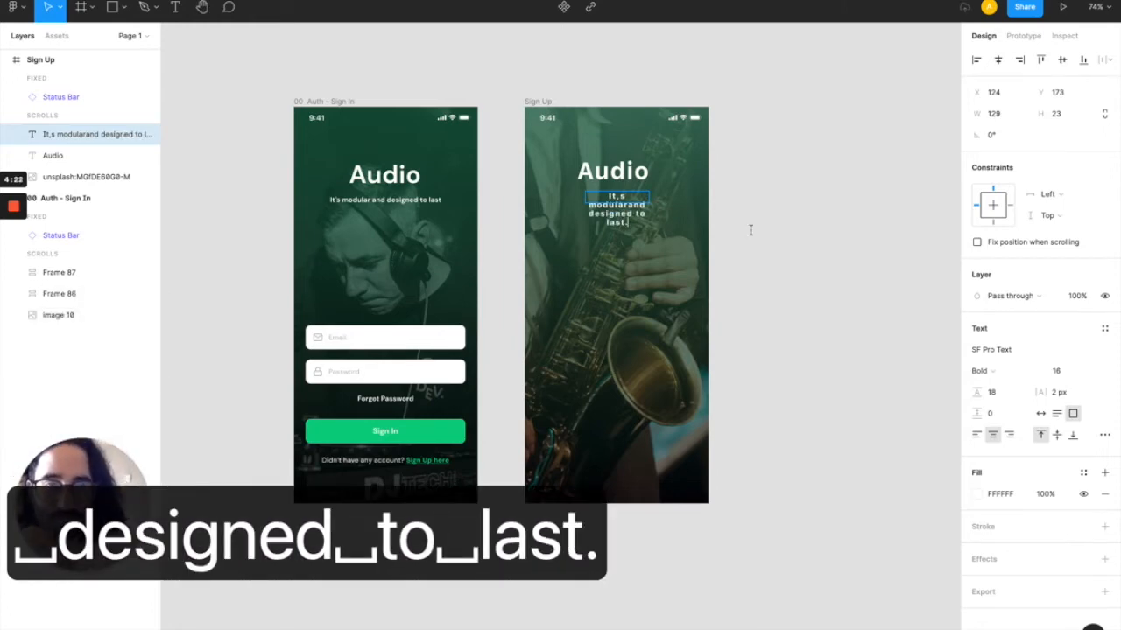
key(Escape)
- Set the tagline's text box to auto width and its font weight to Medium
scroll(613, 201, down, 1)
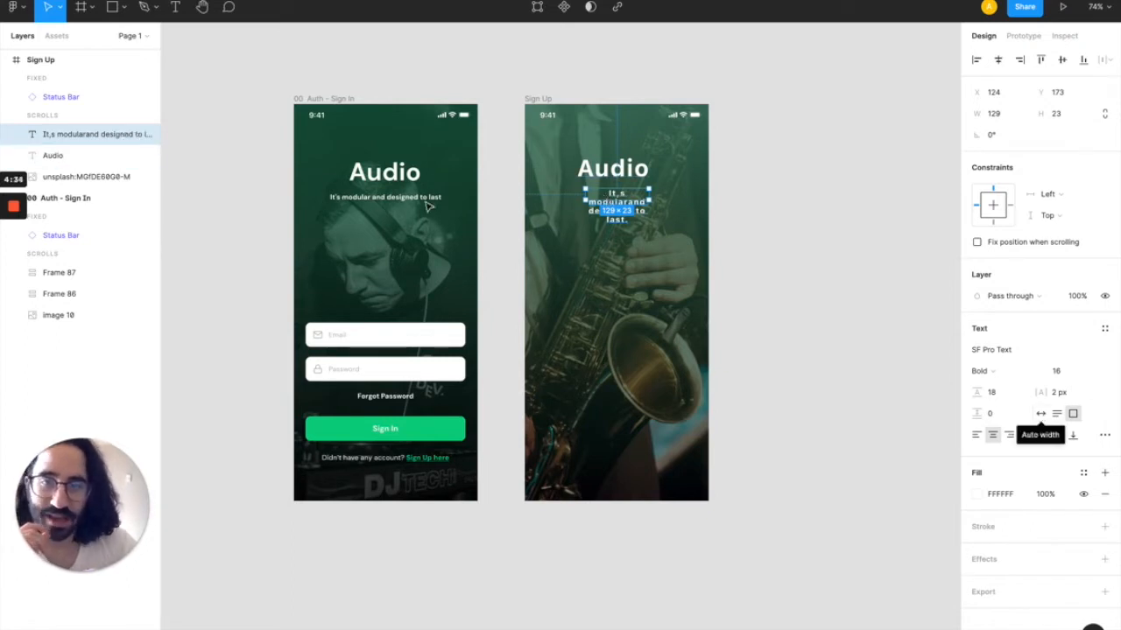
click(1040, 414)
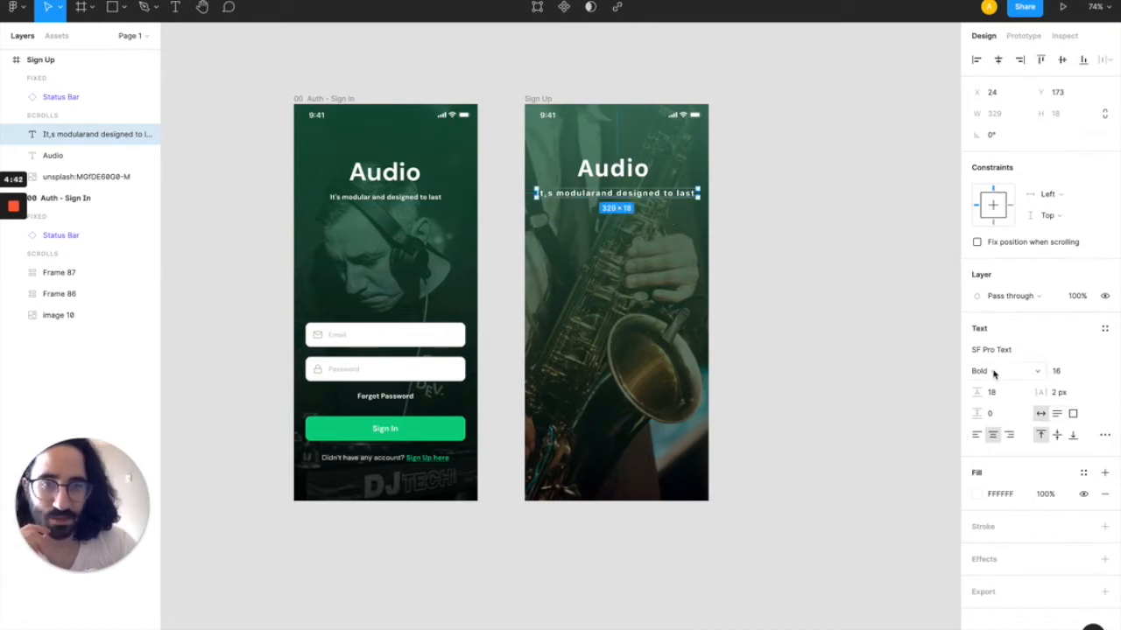
click(1021, 376)
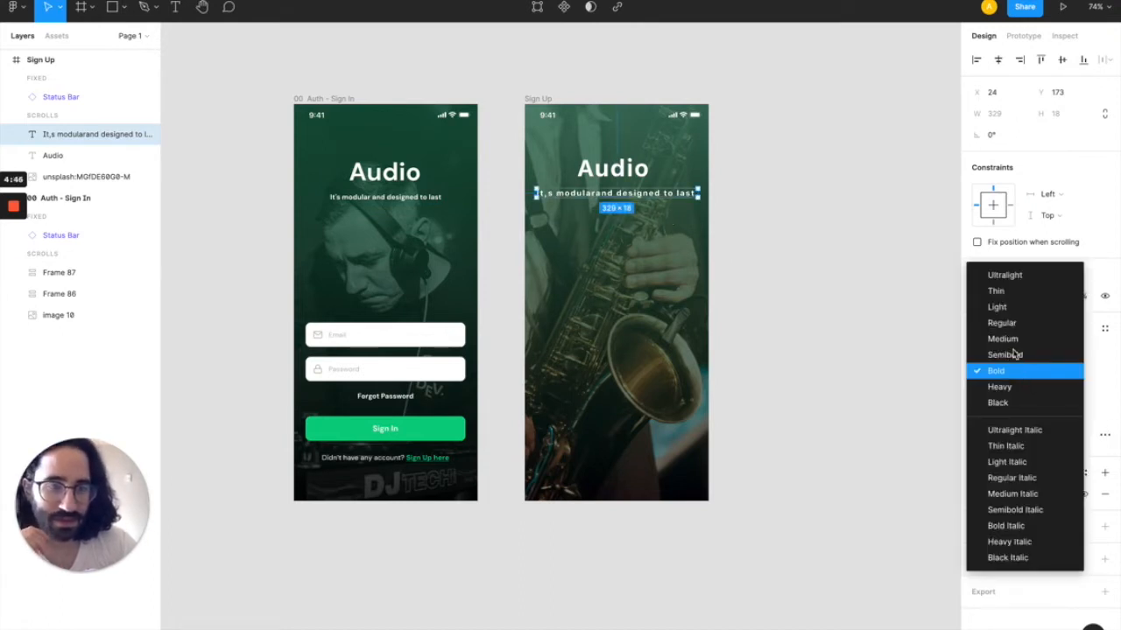
click(1011, 347)
- Reduce the tagline's font size to 14 and set its letter spacing to 0 px
click(1058, 371)
key(Down)
key(Down)
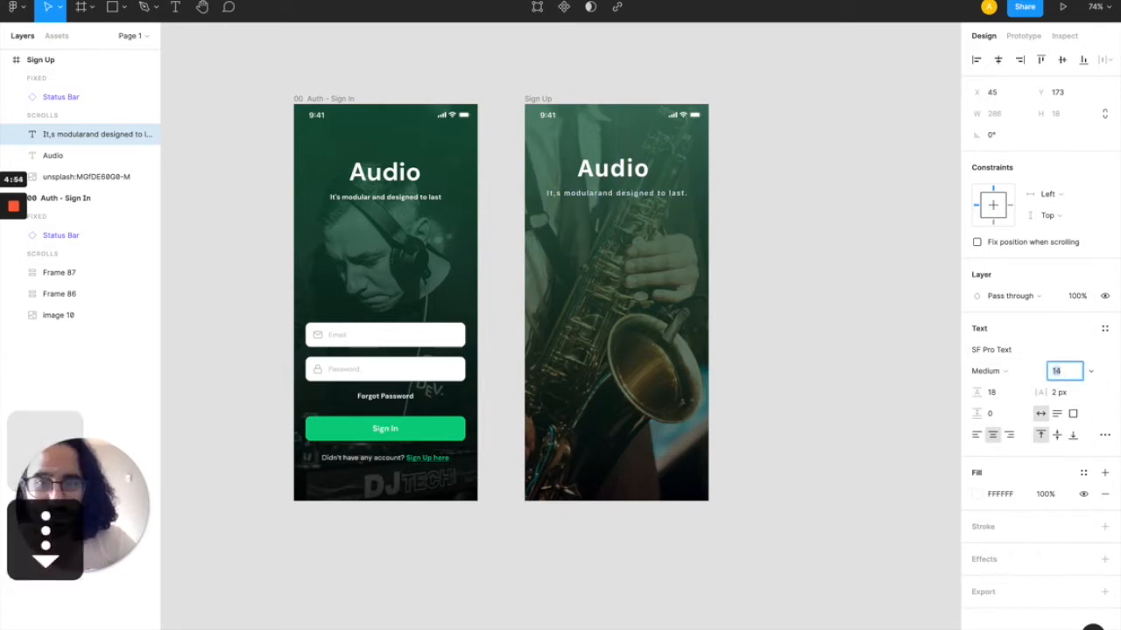
click(1059, 392)
text(0)
key(Return)
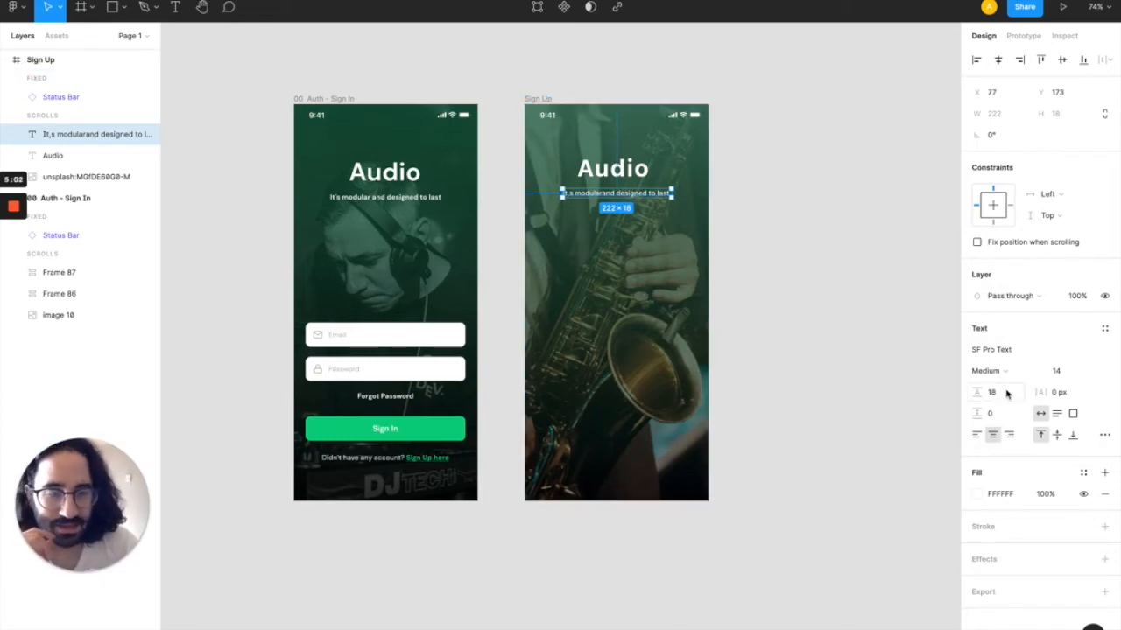
- Rewrite the tagline under the Audio title as "It's modular and designed to last"
double_click(636, 194)
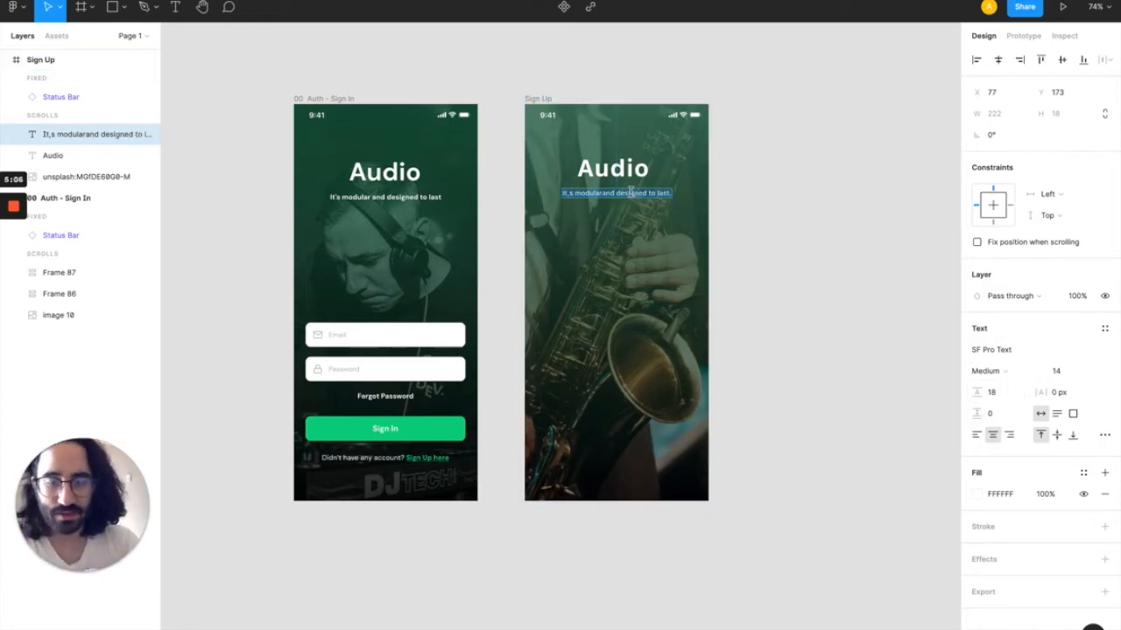
text(It's modul)
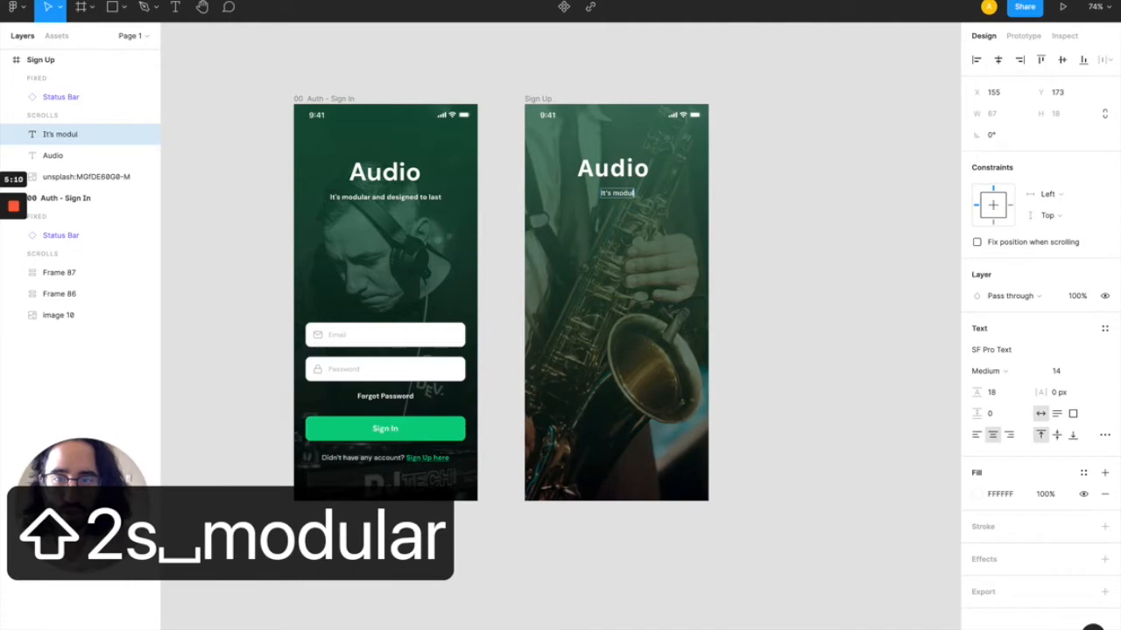
text(ar and designed to last)
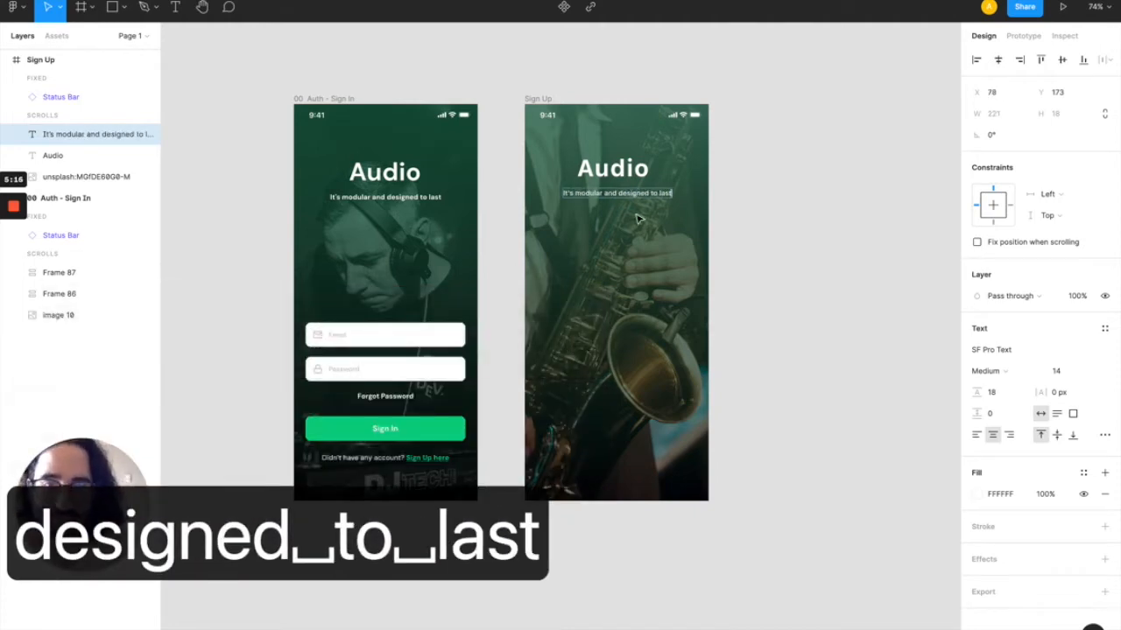
key(Escape)
click(768, 230)
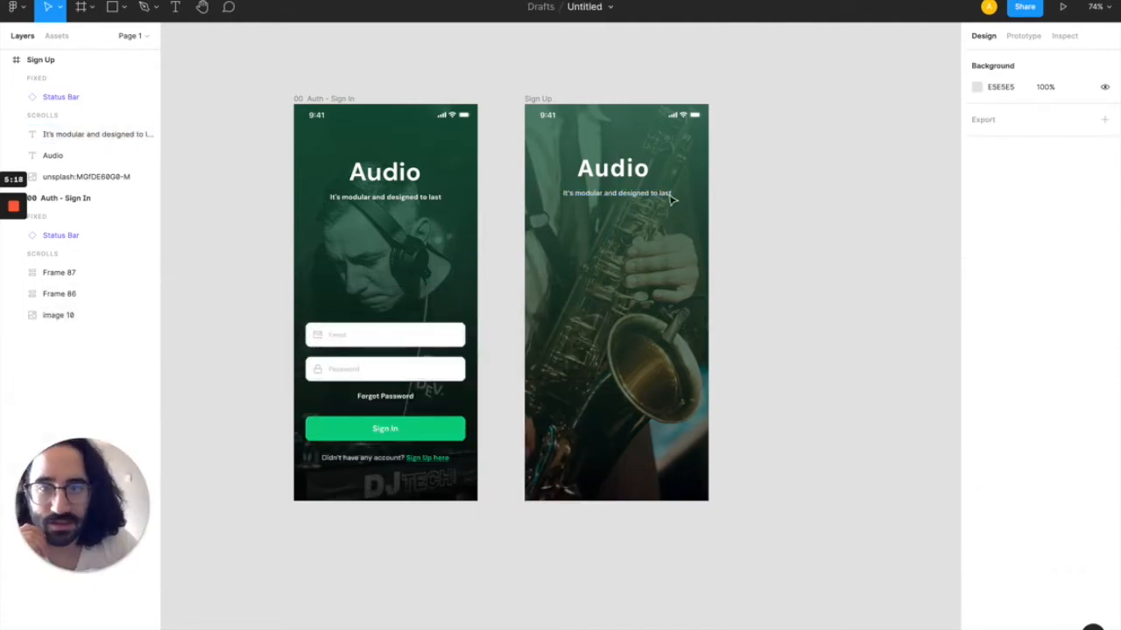
click(630, 198)
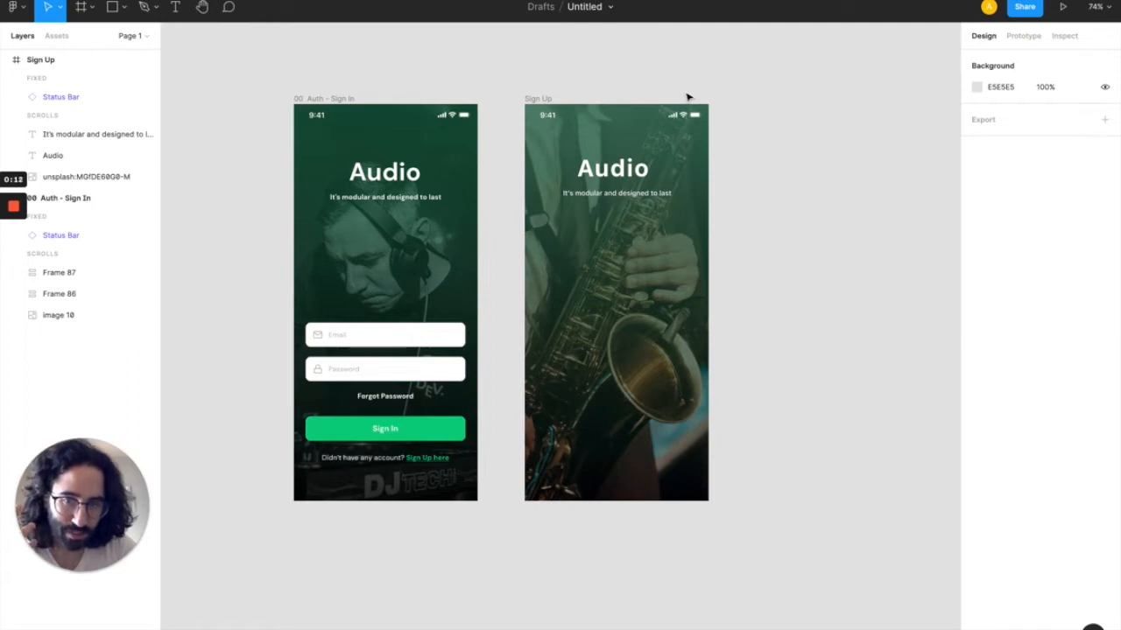
- Draw a rectangle about 276 × 61 across the middle of the Sign Up frame and position it at X 47, Y 446
click(125, 10)
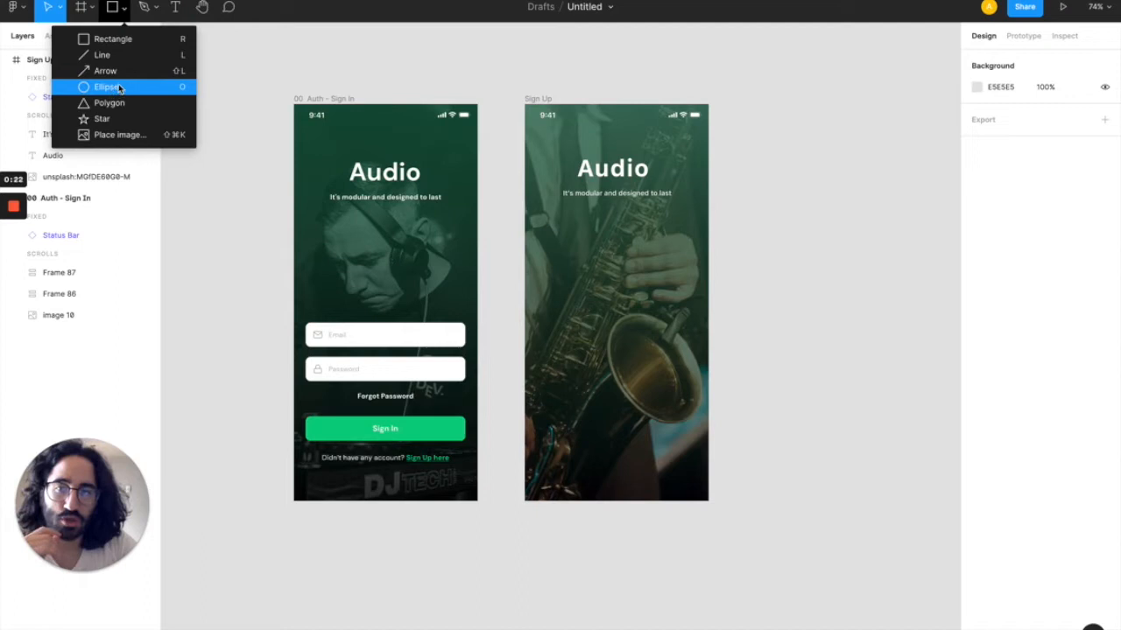
click(549, 64)
click(590, 282)
key(r)
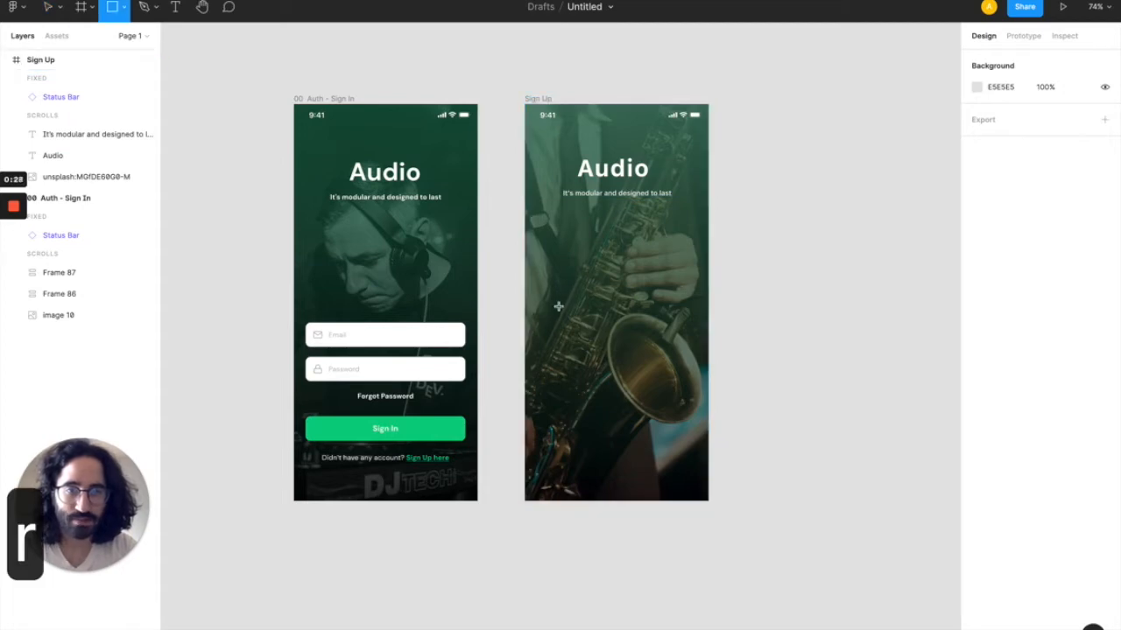
mouse_move(553, 318)
mouse_down()
mouse_move(673, 347)
mouse_move(692, 336)
mouse_up()
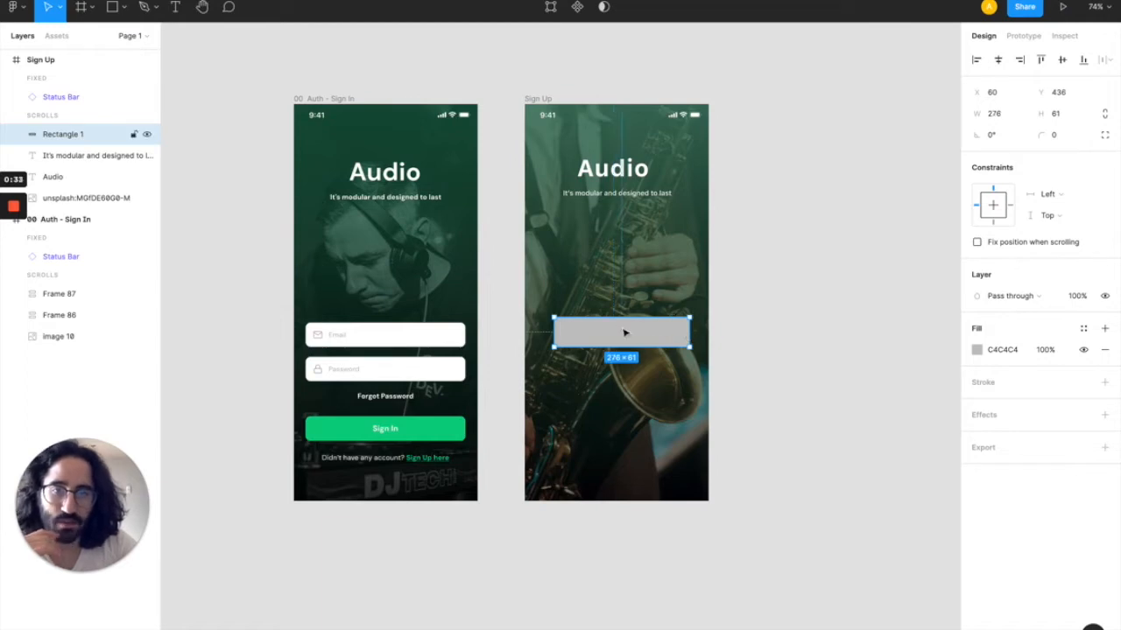
drag(620, 333, 618, 337)
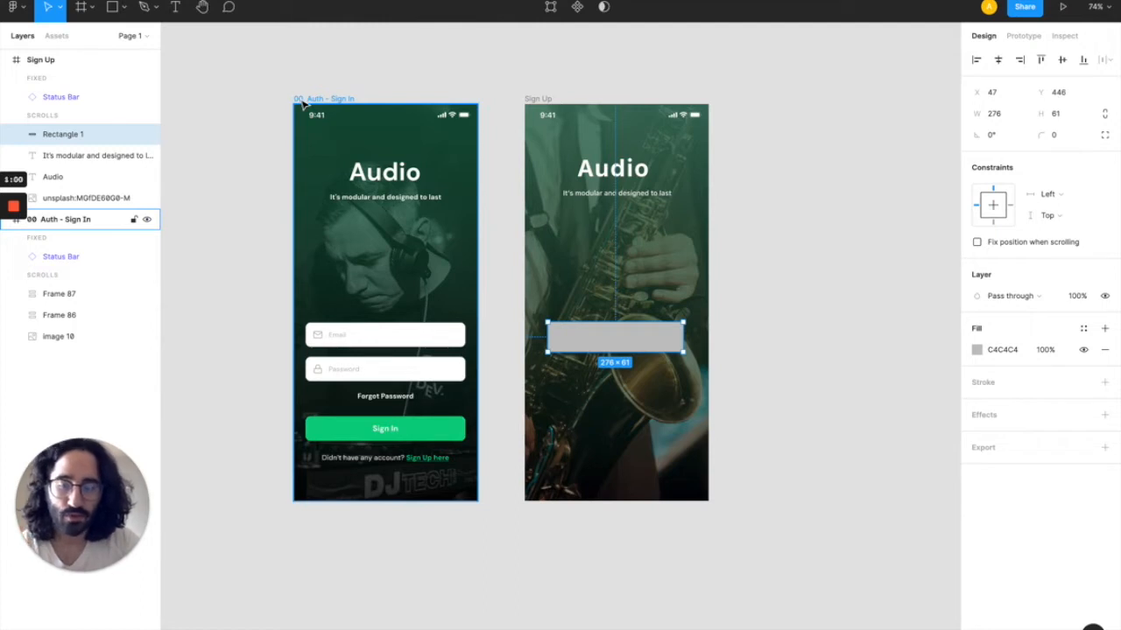
- Try a vertical ruler guide over the Sign In frame's left margin and hide the rulers
key(shift+r)
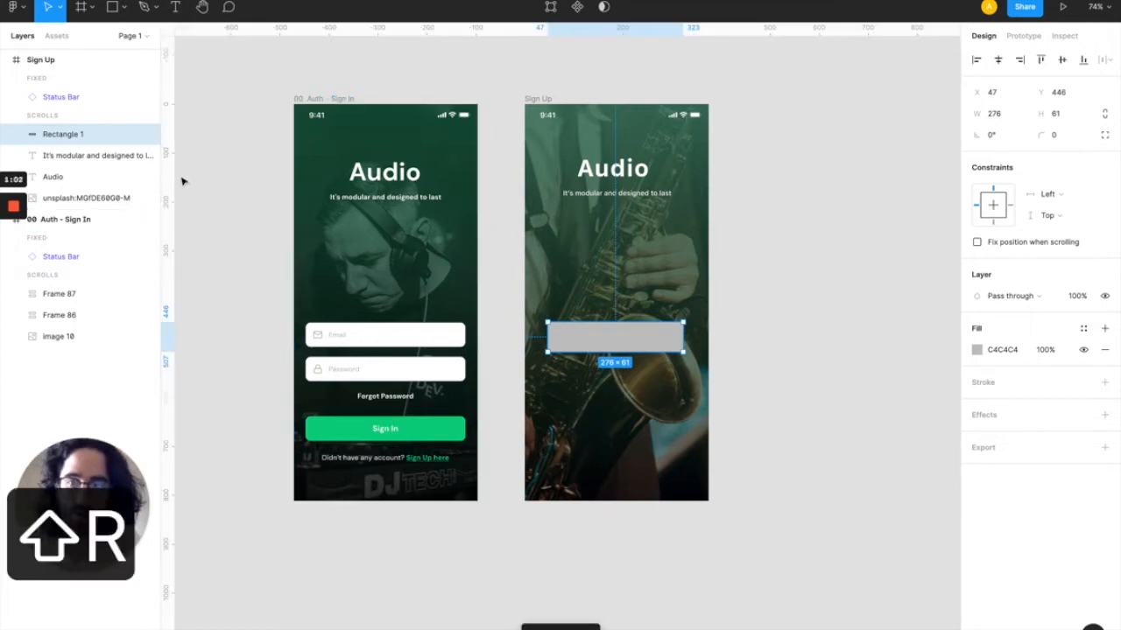
drag(179, 185, 308, 162)
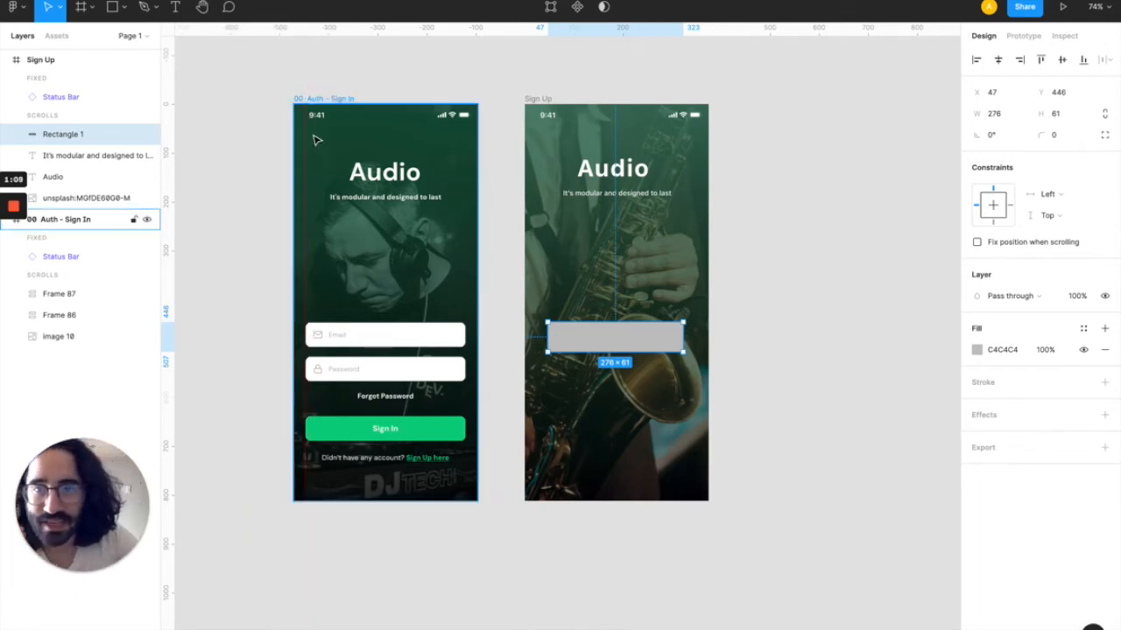
drag(306, 128, 274, 129)
key(shift+r)
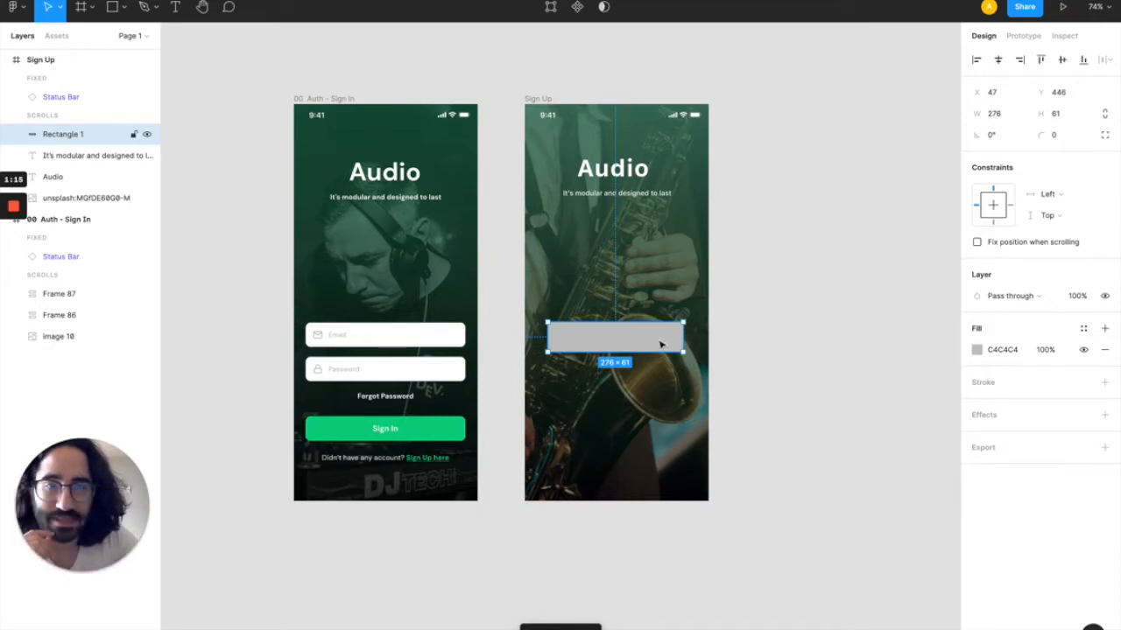
- Widen the rectangle to about 314 px and check the Sign In frame's right margin with a vertical ruler guide at about 356
drag(684, 336, 702, 336)
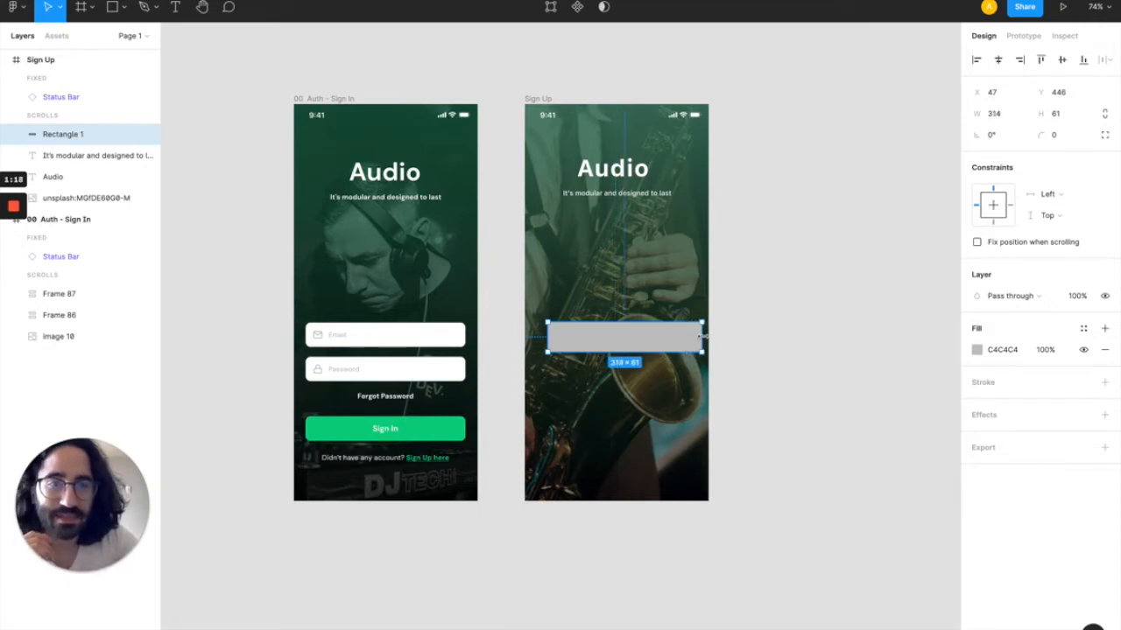
click(338, 101)
key(shift+r)
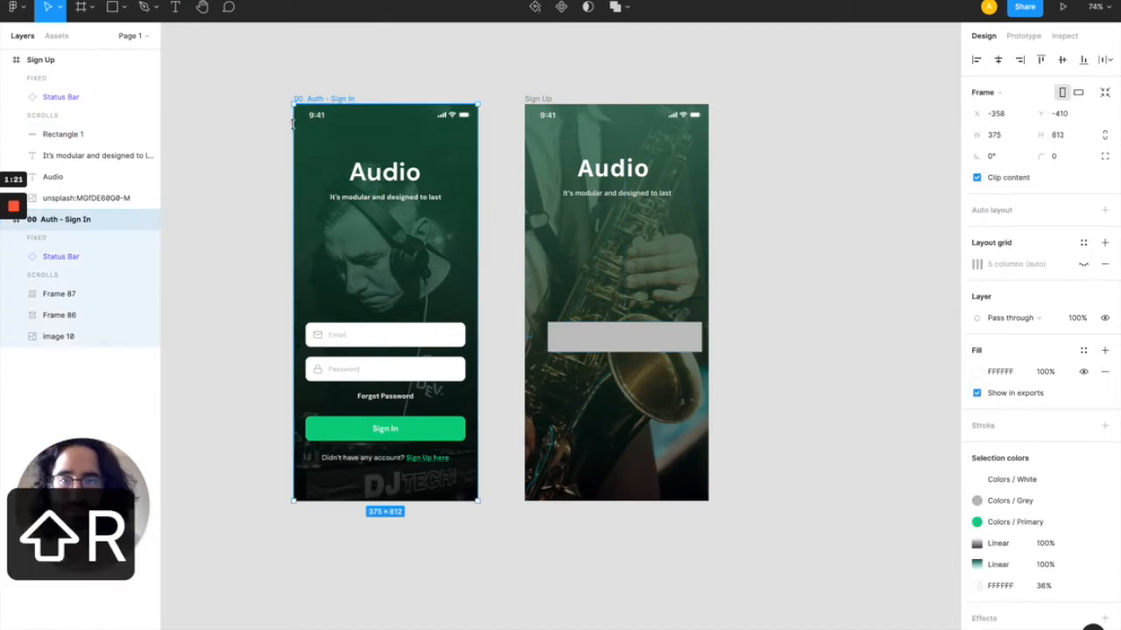
drag(167, 221, 477, 197)
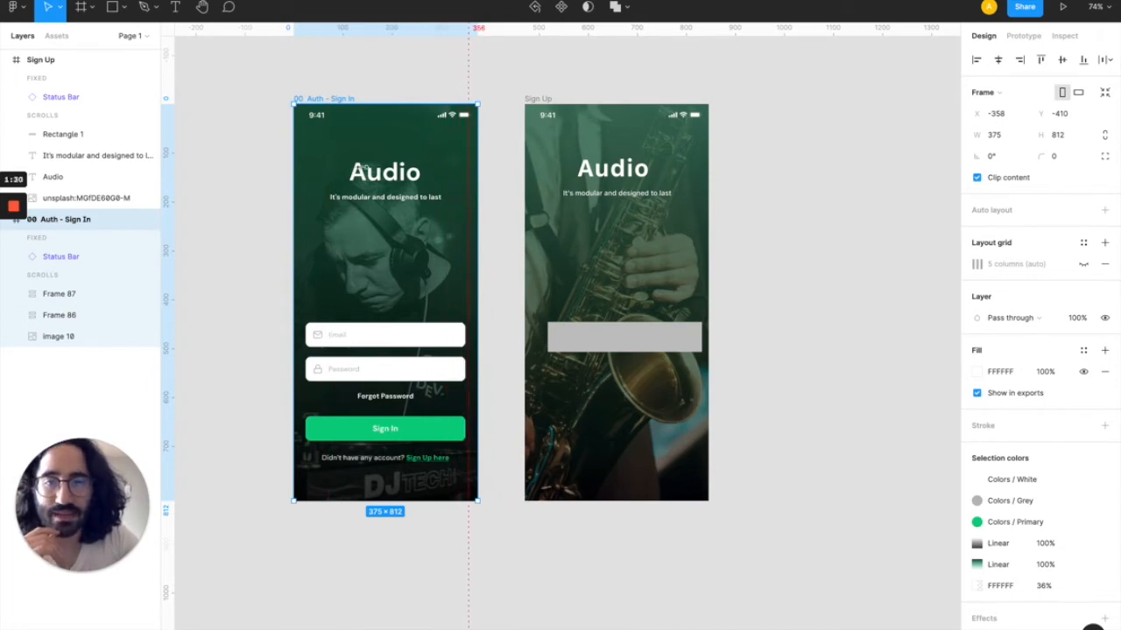
key(shift+r)
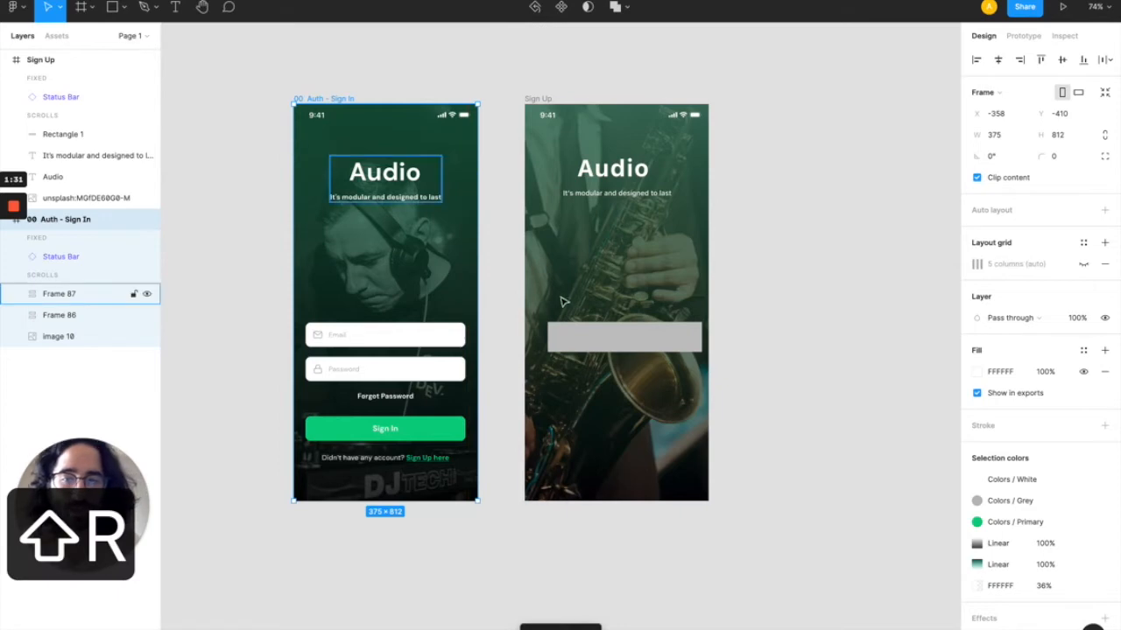
- Set the rectangle's width to 336 px and move it to X 20 in the Sign Up frame
click(585, 341)
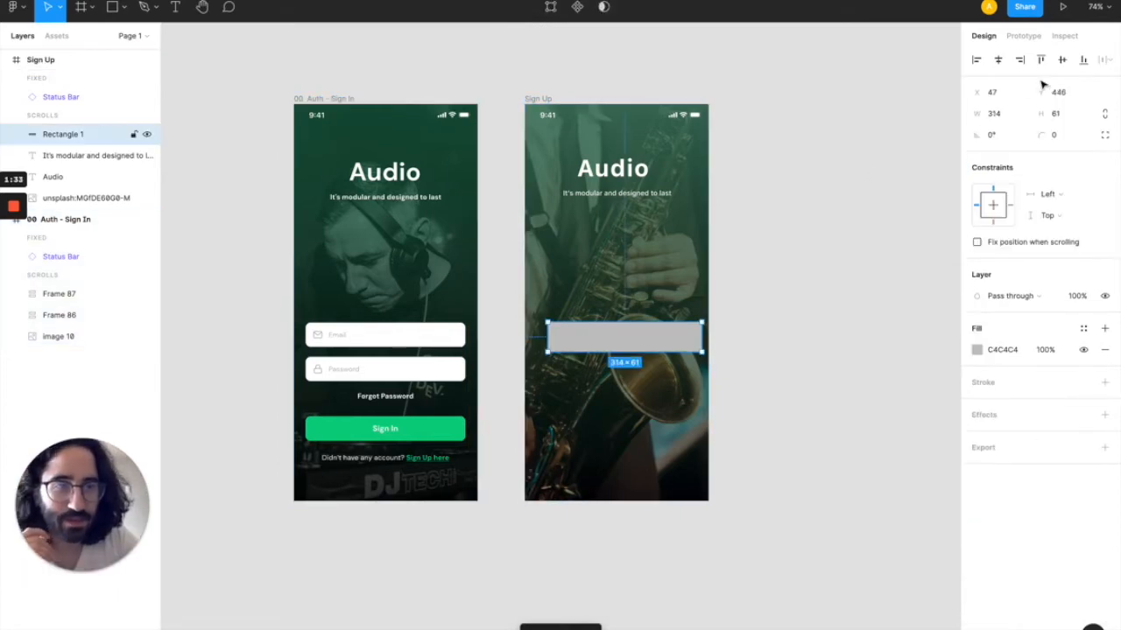
click(1009, 115)
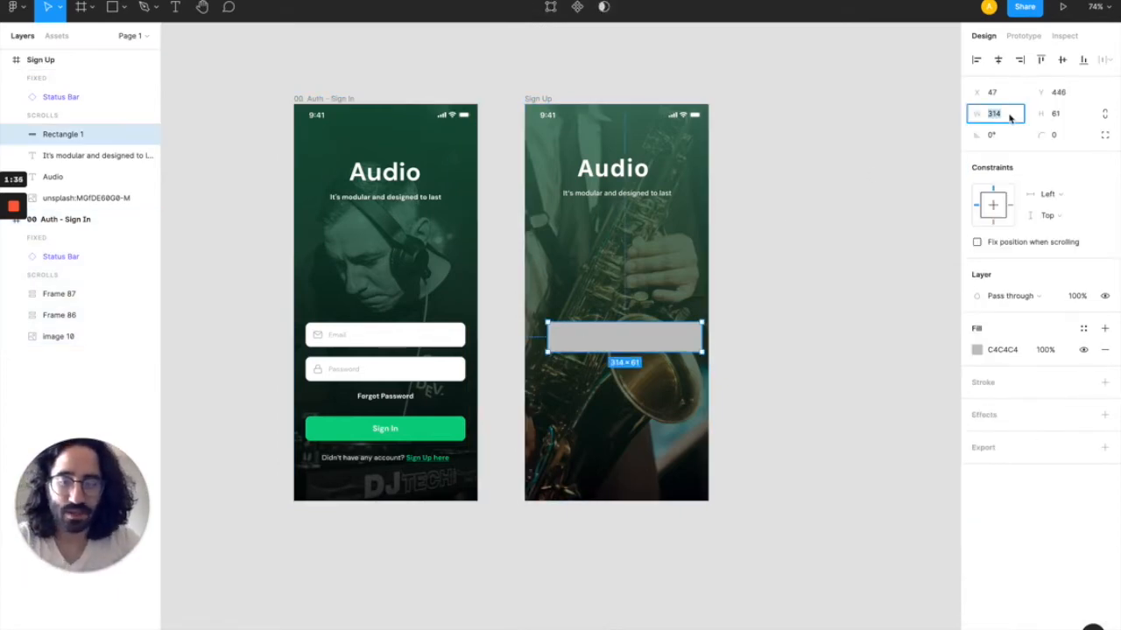
text(336)
key(Return)
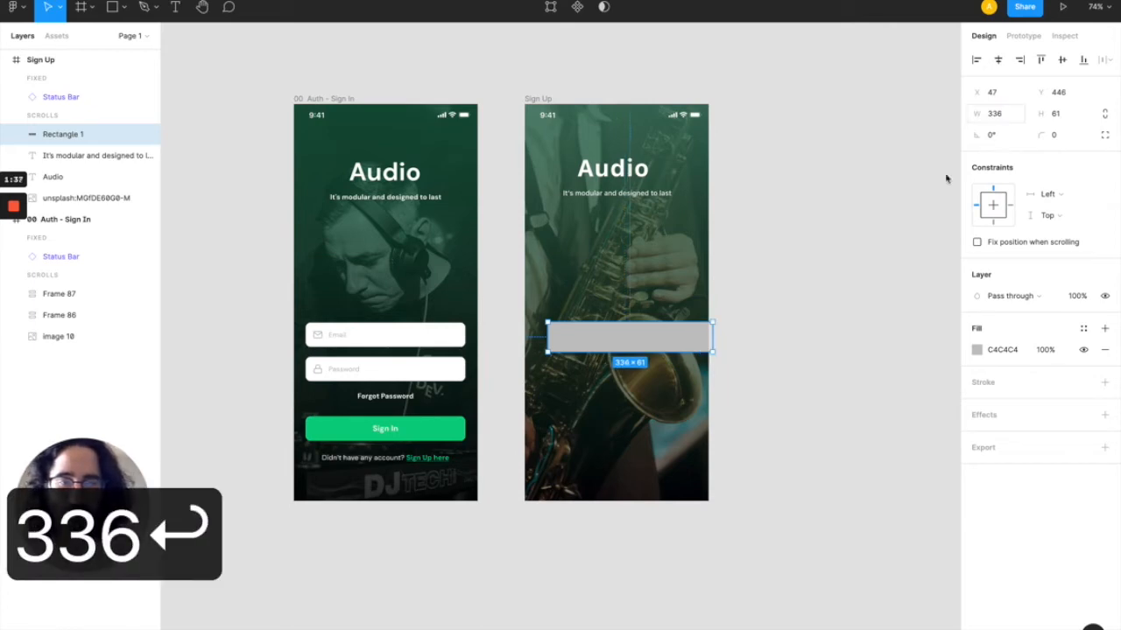
drag(638, 348, 629, 348)
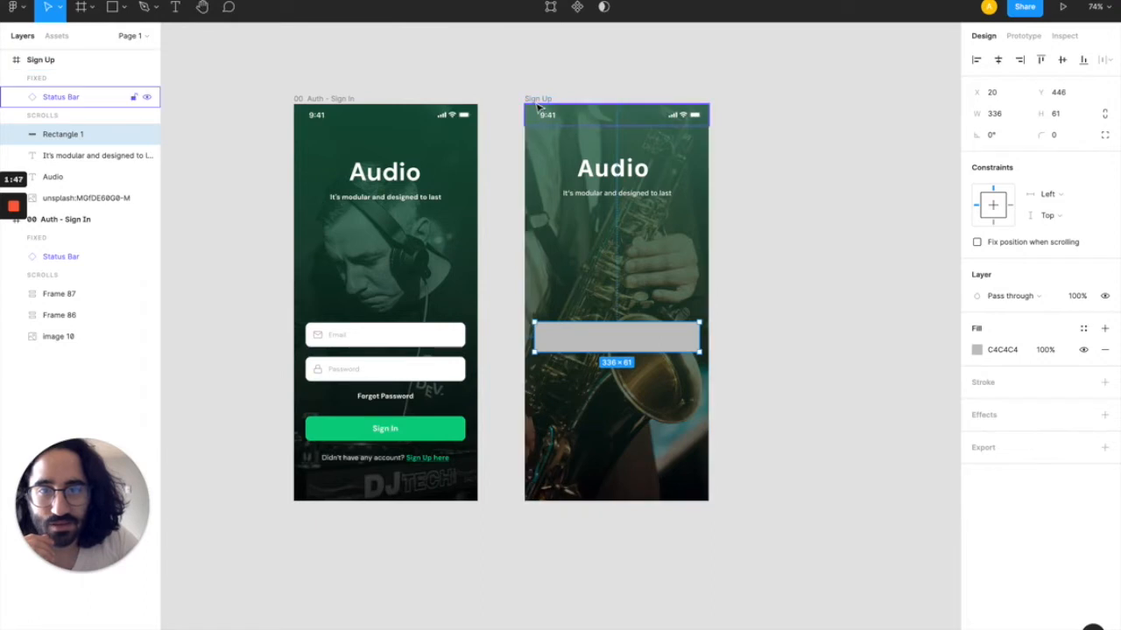
- Reduce the rectangle's width to 332 px and further to 328 px
click(1004, 114)
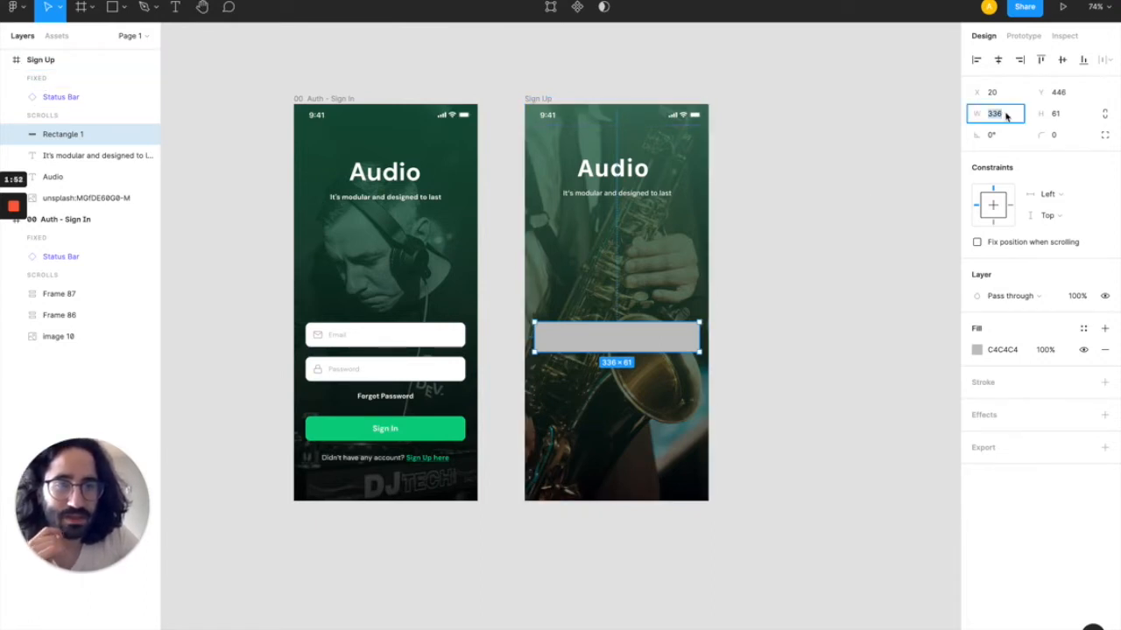
text(3)
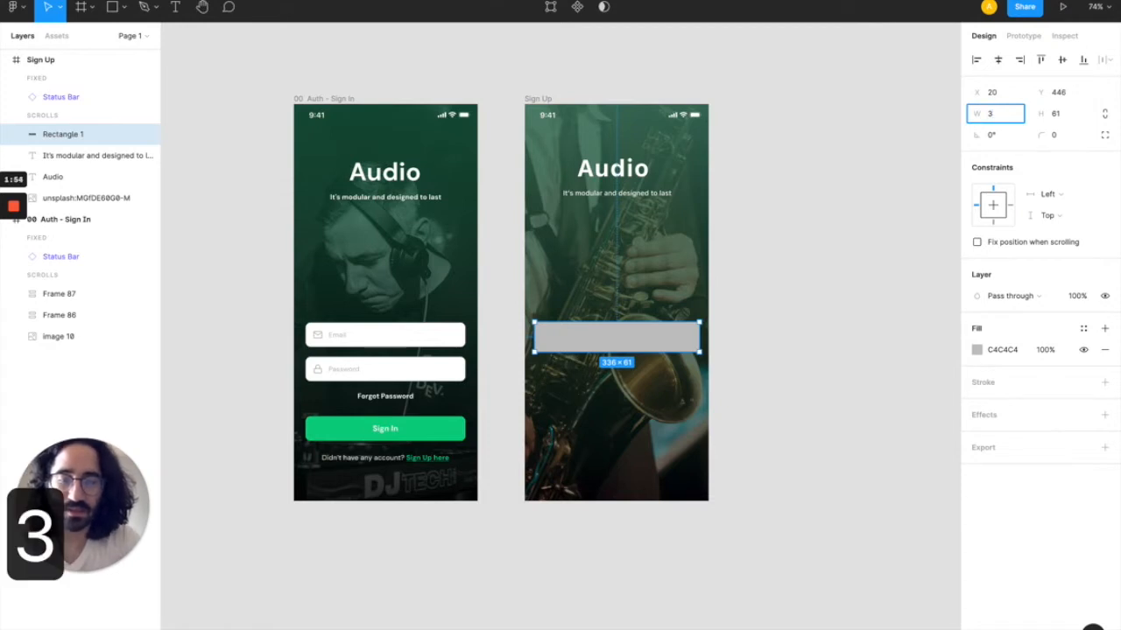
text(2)
key(Return)
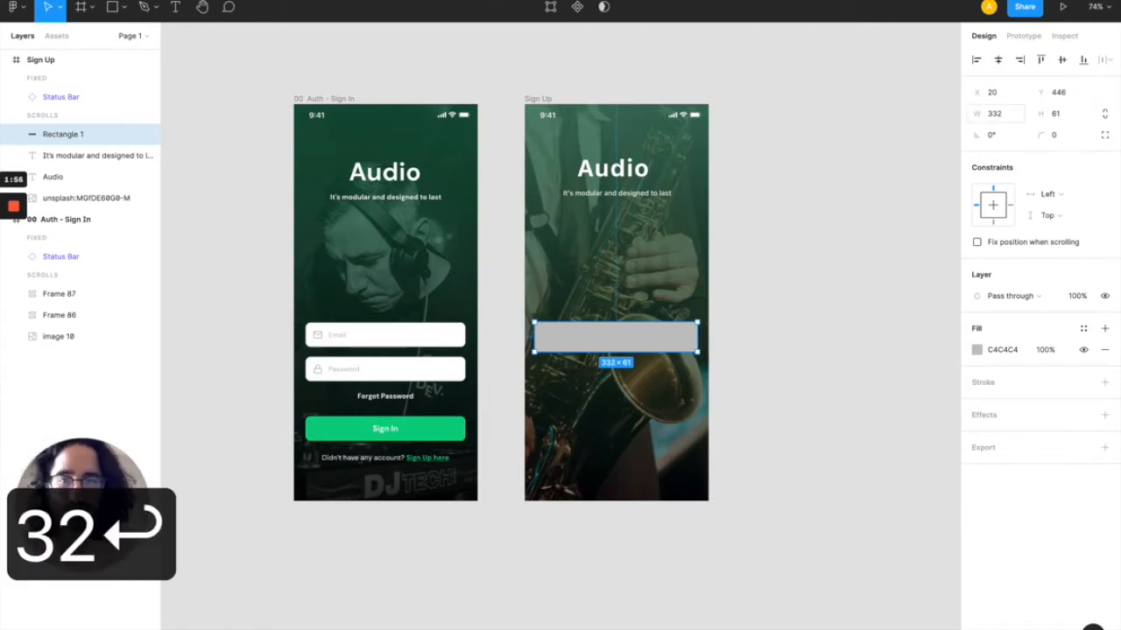
click(996, 113)
text(328)
key(Return)
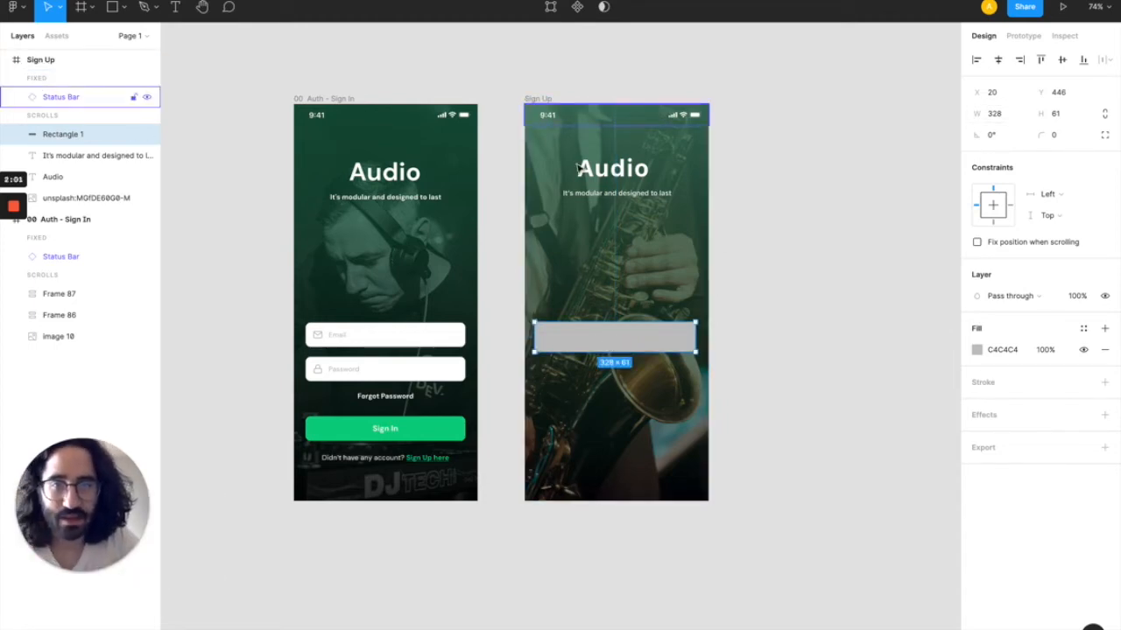
- Set the rectangle's X position to 24 in the Sign Up frame
click(997, 93)
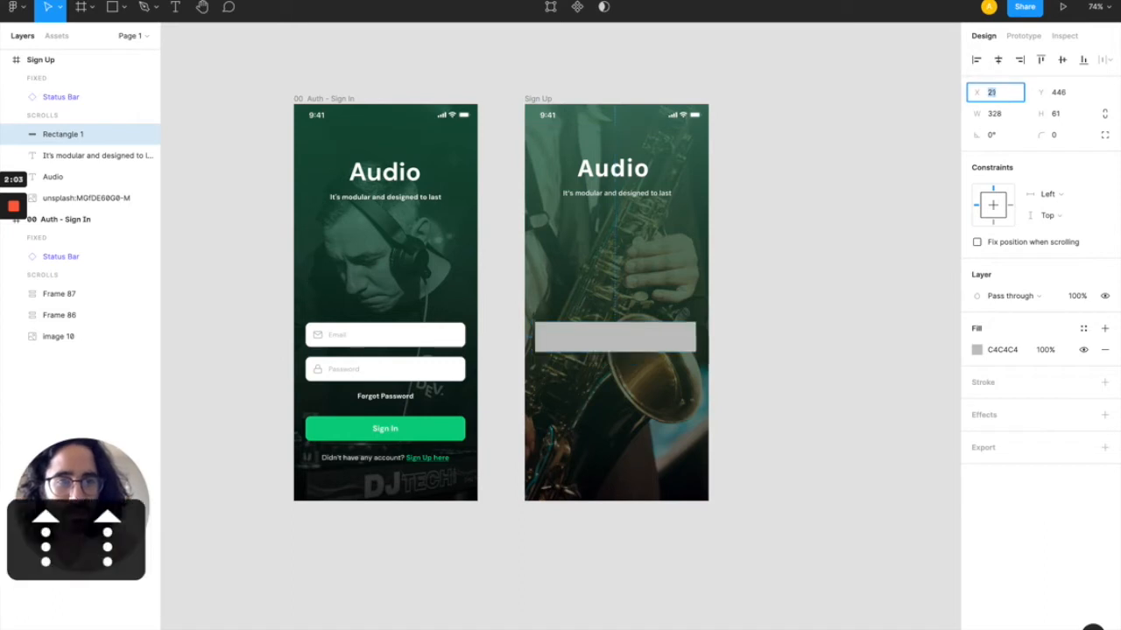
key(Up)
key(Up)
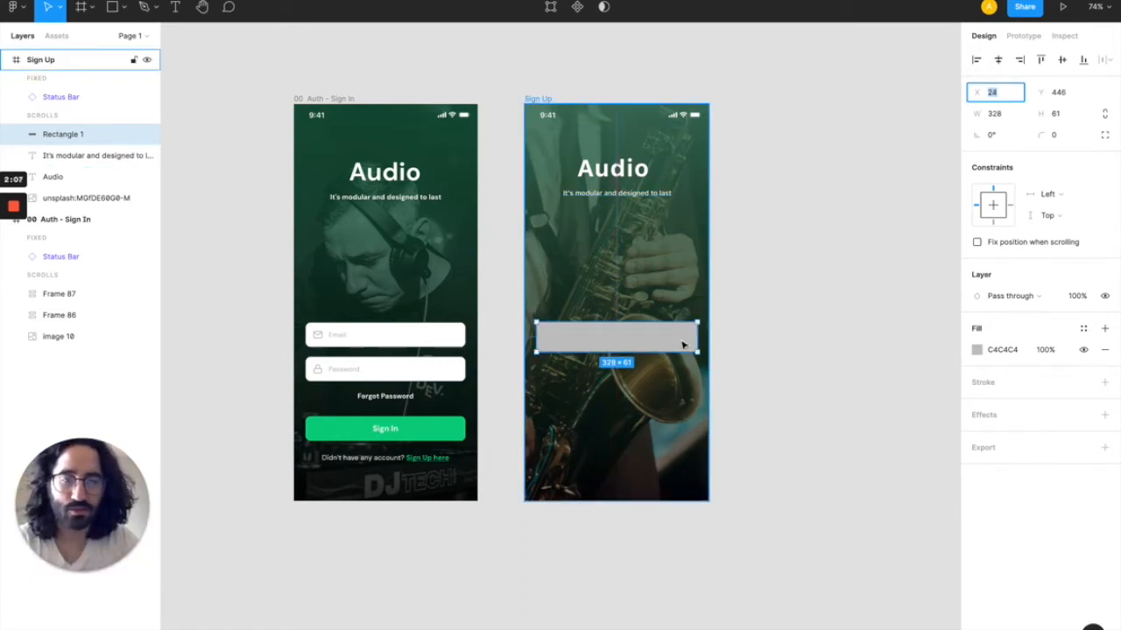
scroll(683, 345, down, 1)
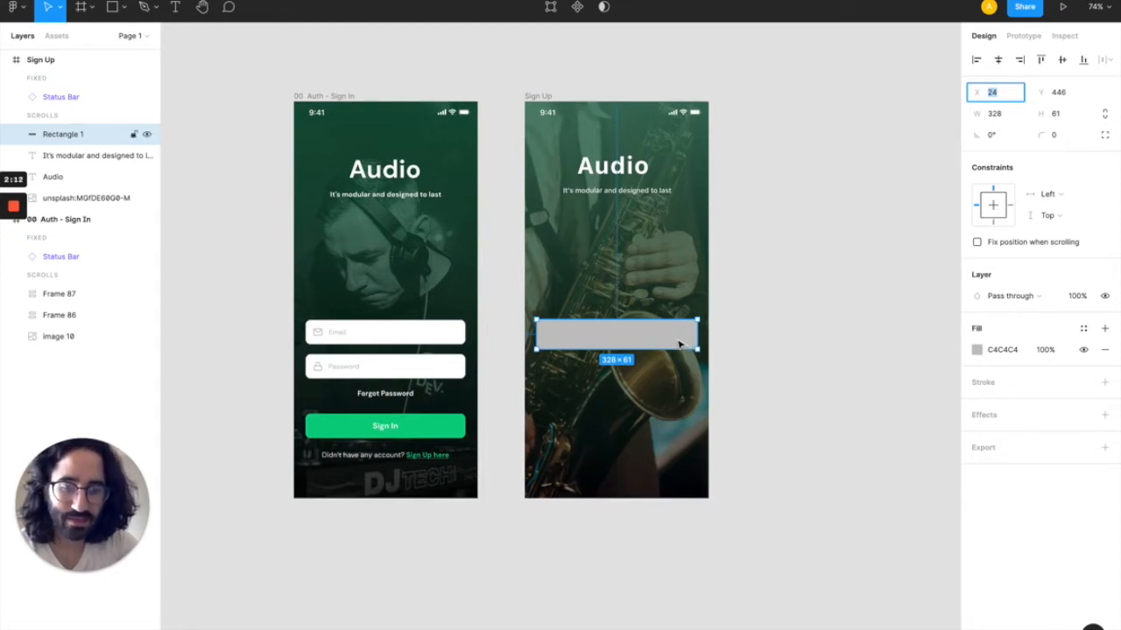
text(1)
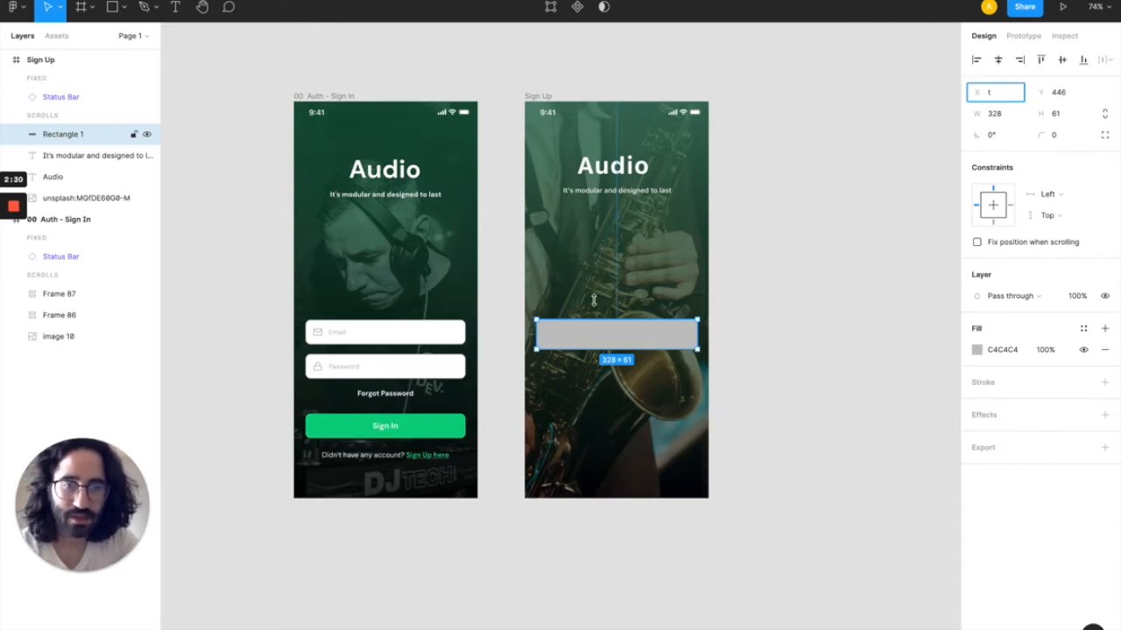
key(alt)
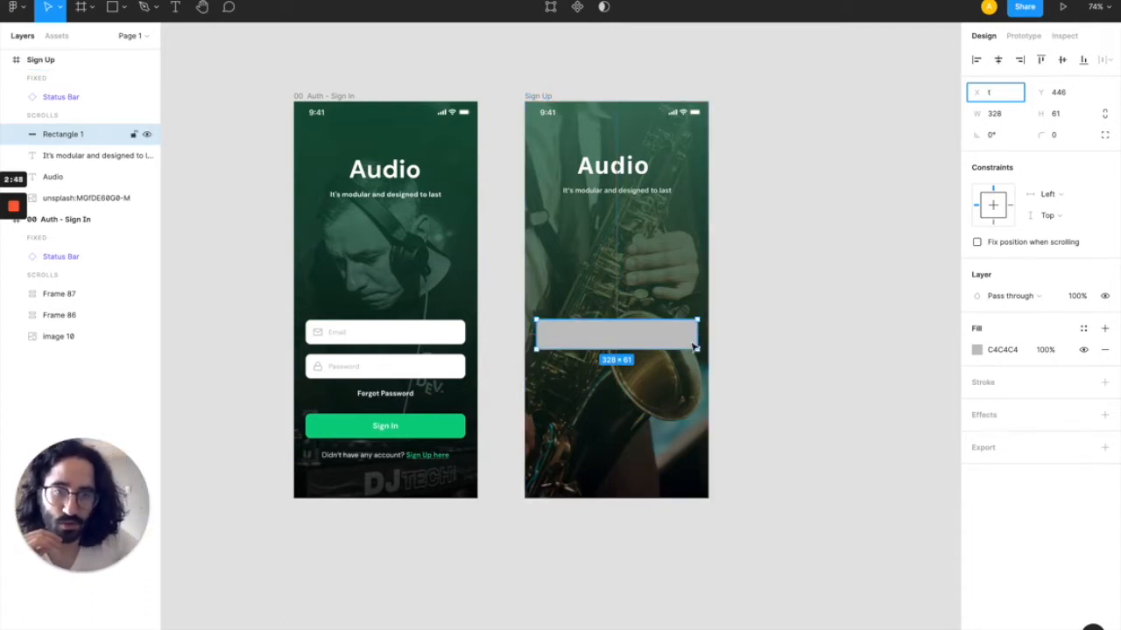
- Set the rectangle's height to 48 px and shift it slightly down to about X 25, Y 453
click(1075, 117)
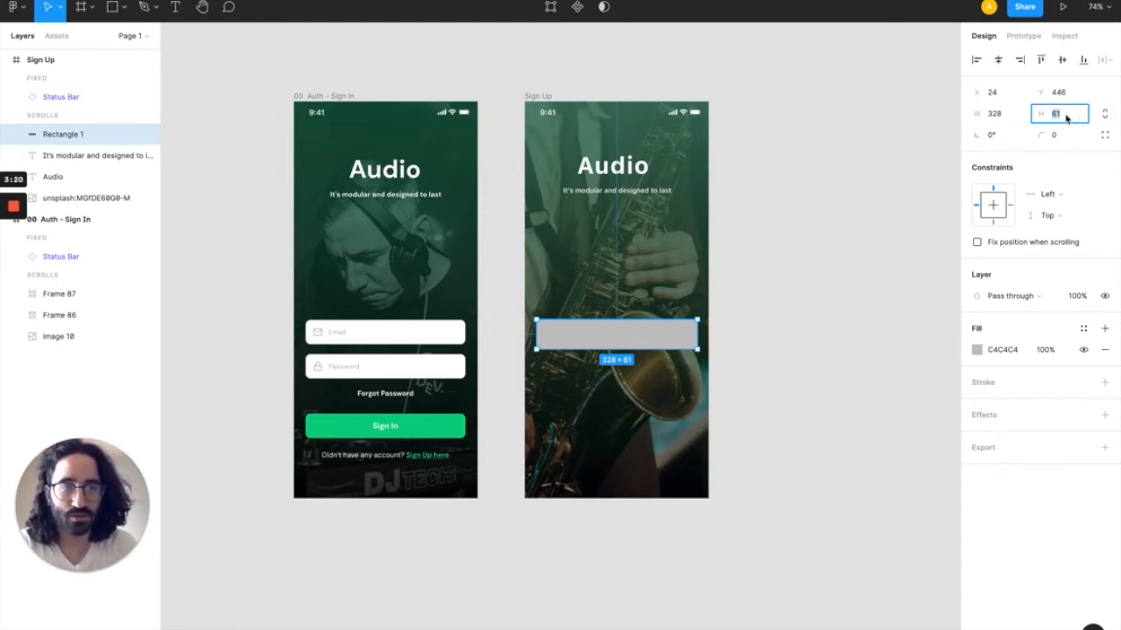
key(Down)
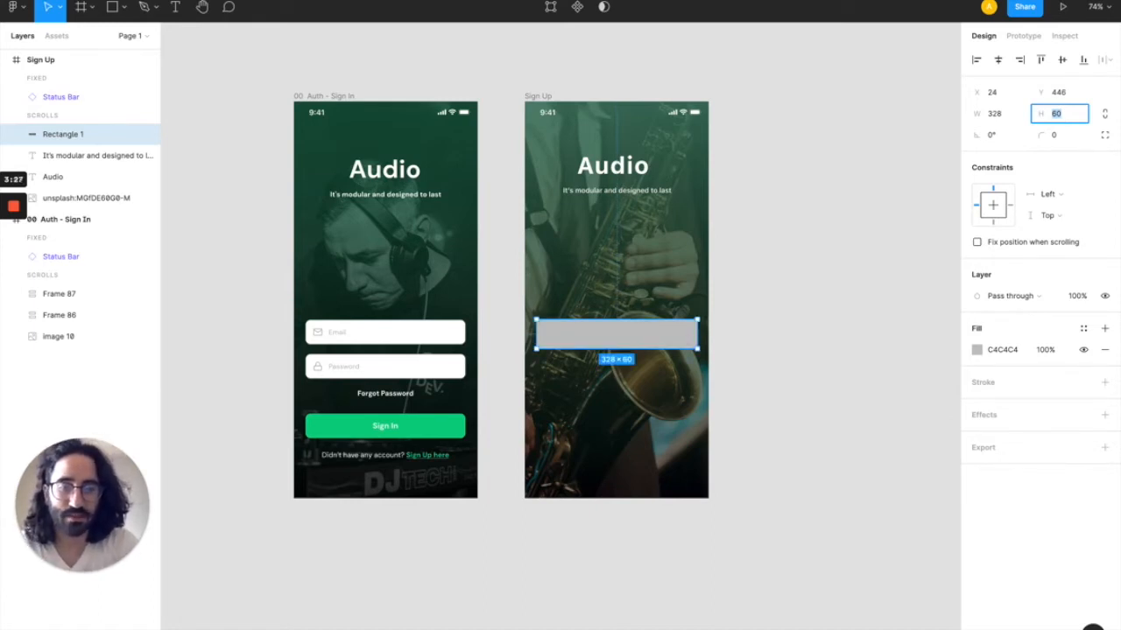
text(48)
key(Return)
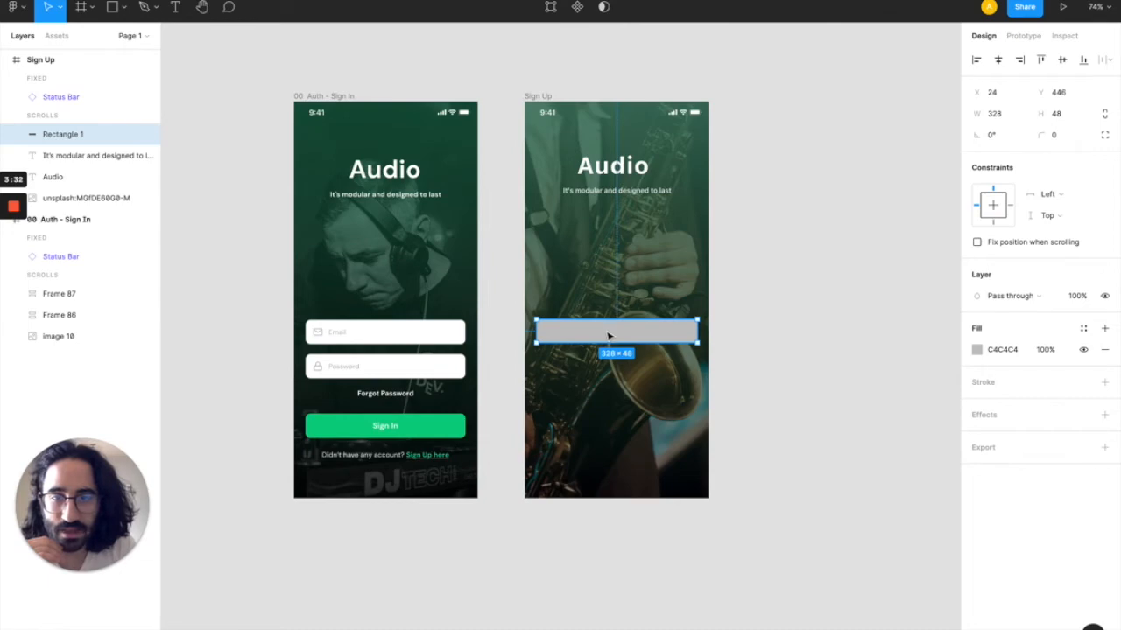
drag(608, 336, 610, 341)
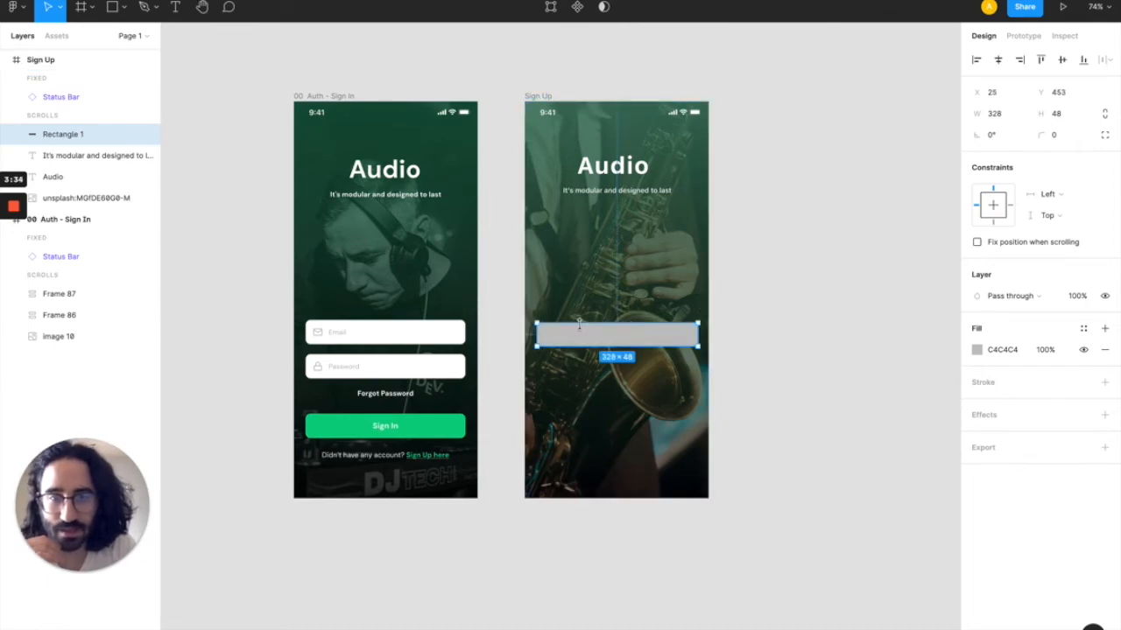
click(753, 325)
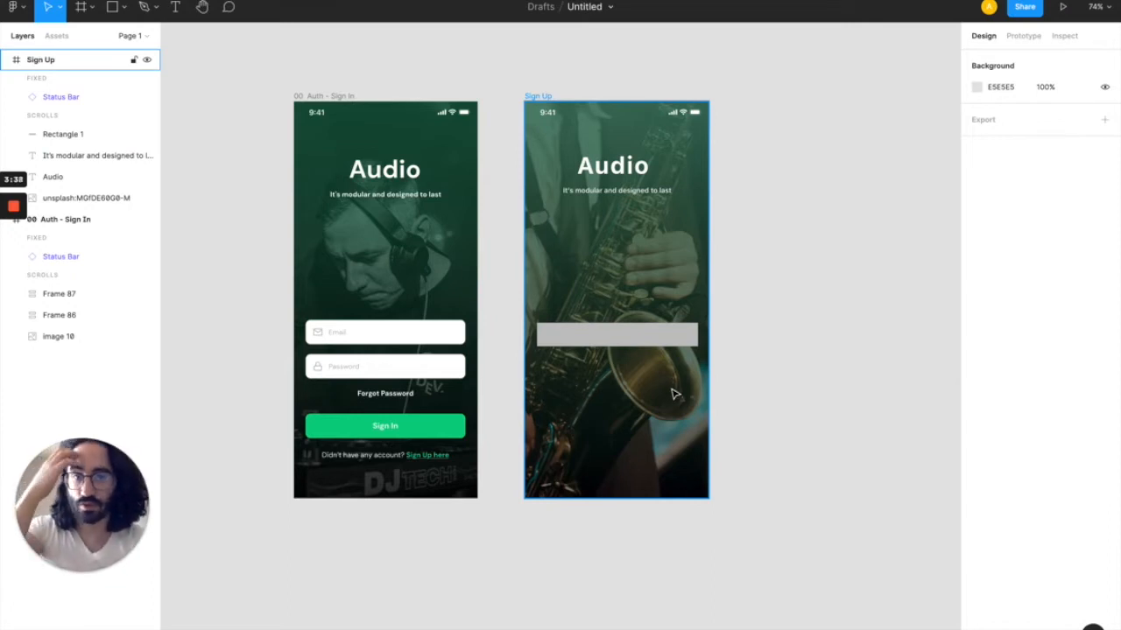
click(610, 344)
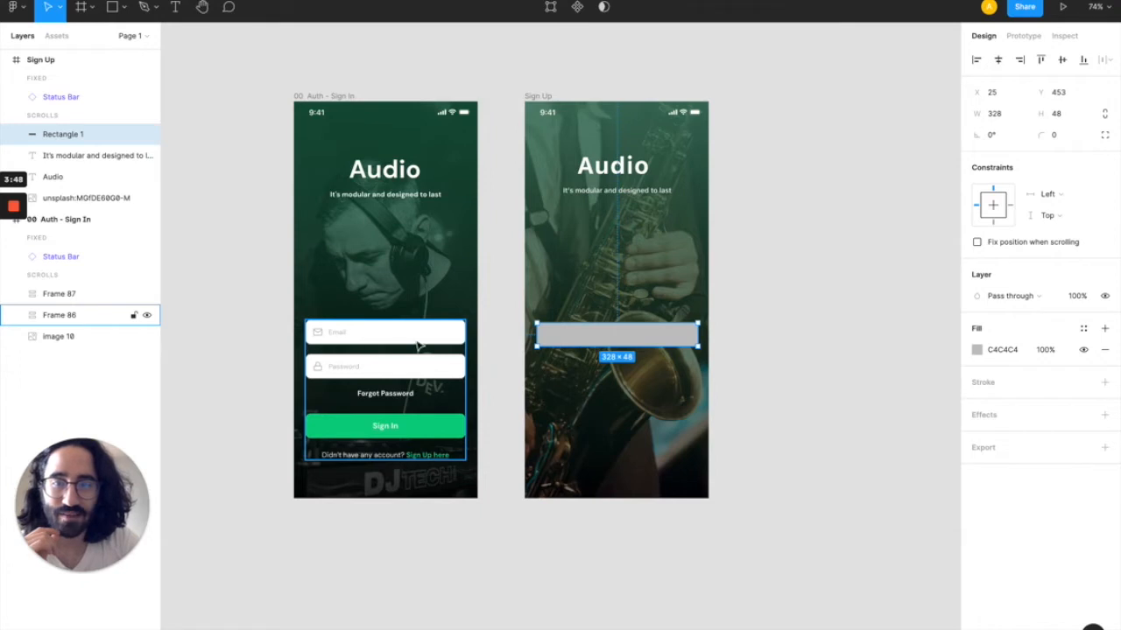
click(726, 330)
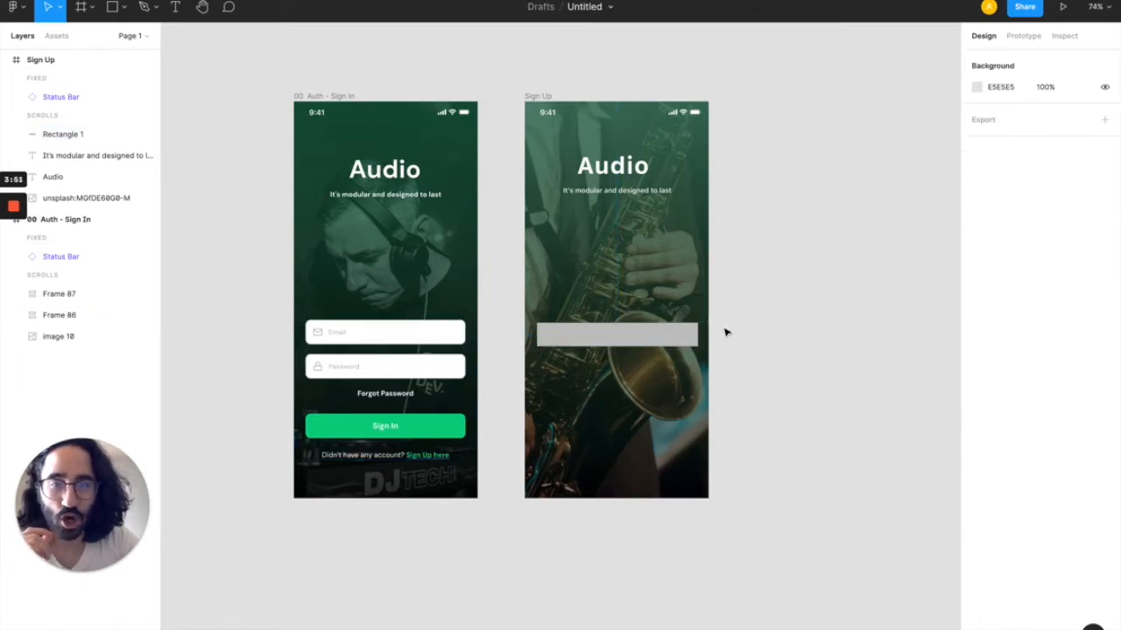
- Round the rectangle's corners, trying a radius of 4 before setting it to 8
click(691, 338)
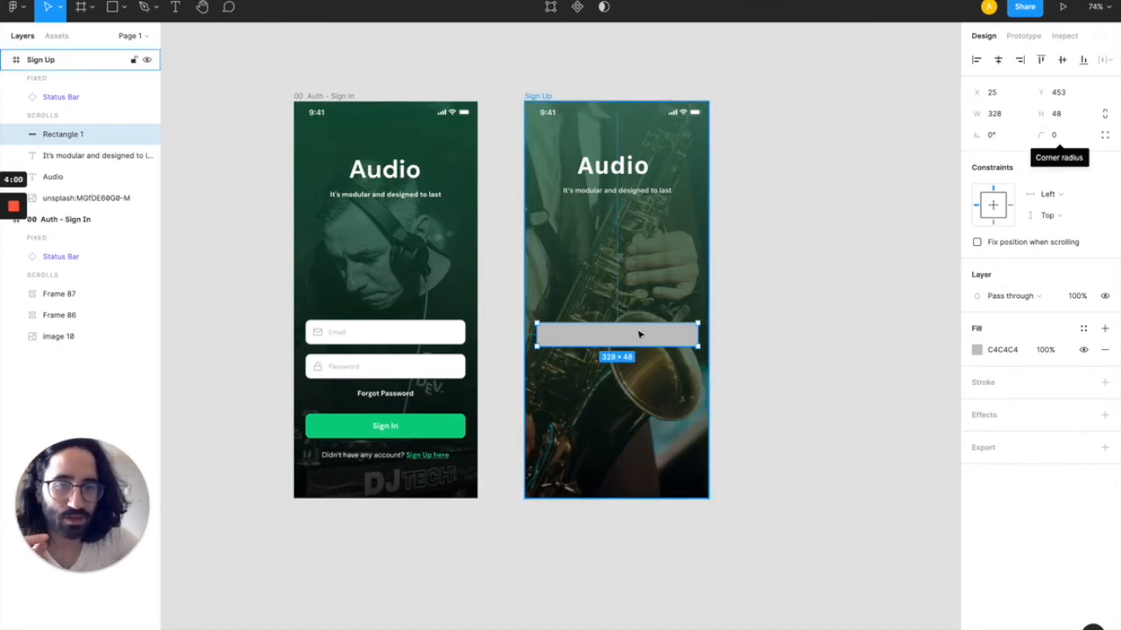
click(1064, 141)
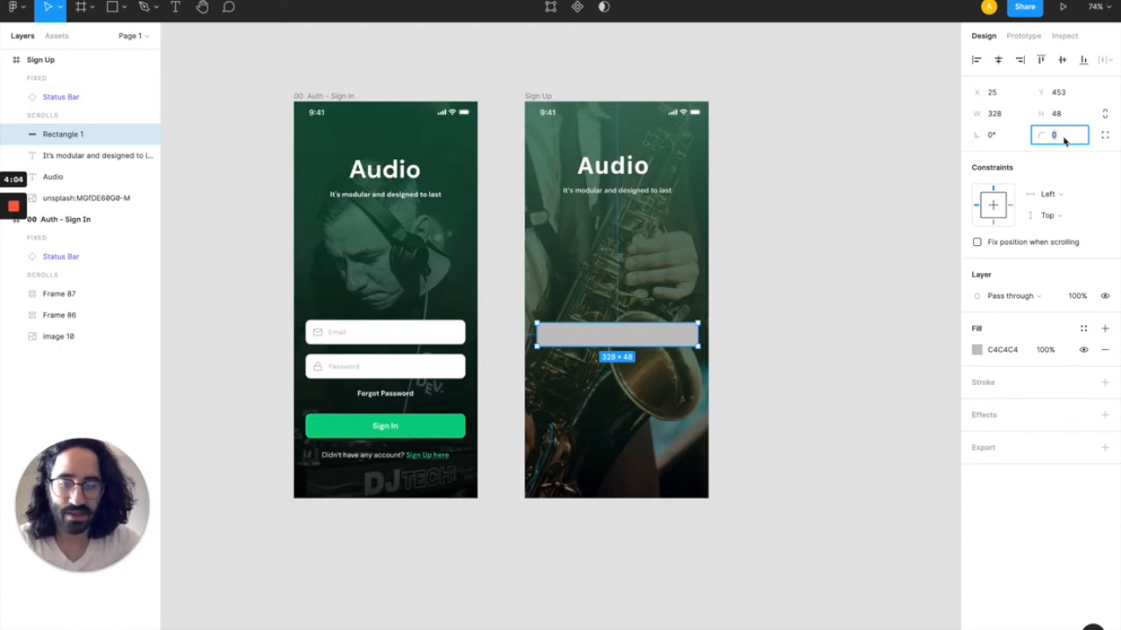
text(4)
key(Return)
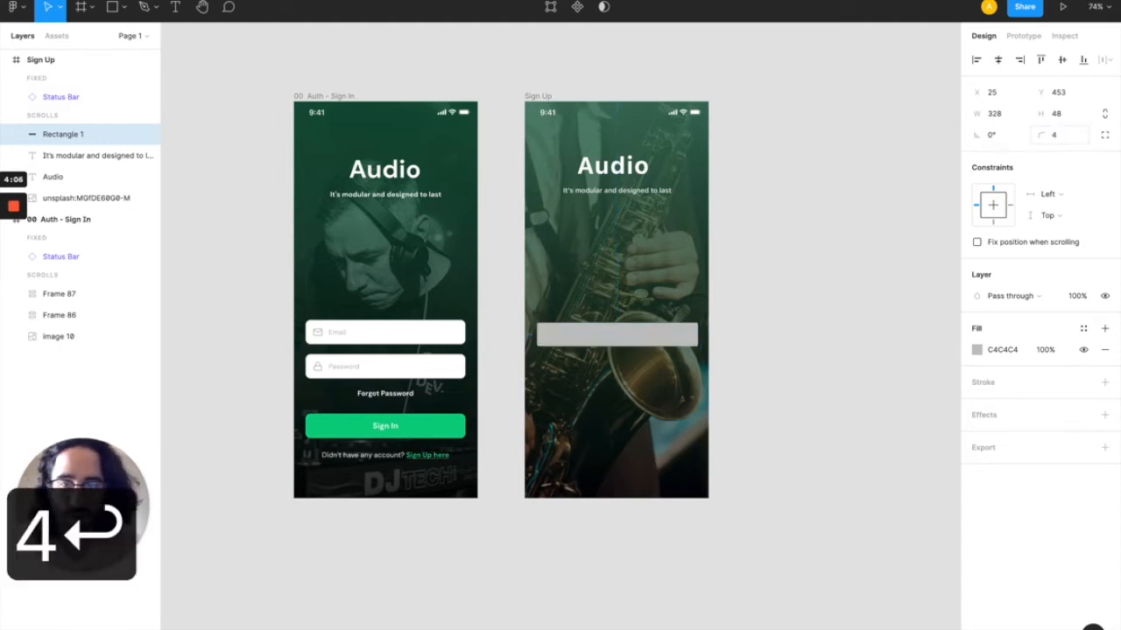
click(1064, 140)
text(8)
key(Return)
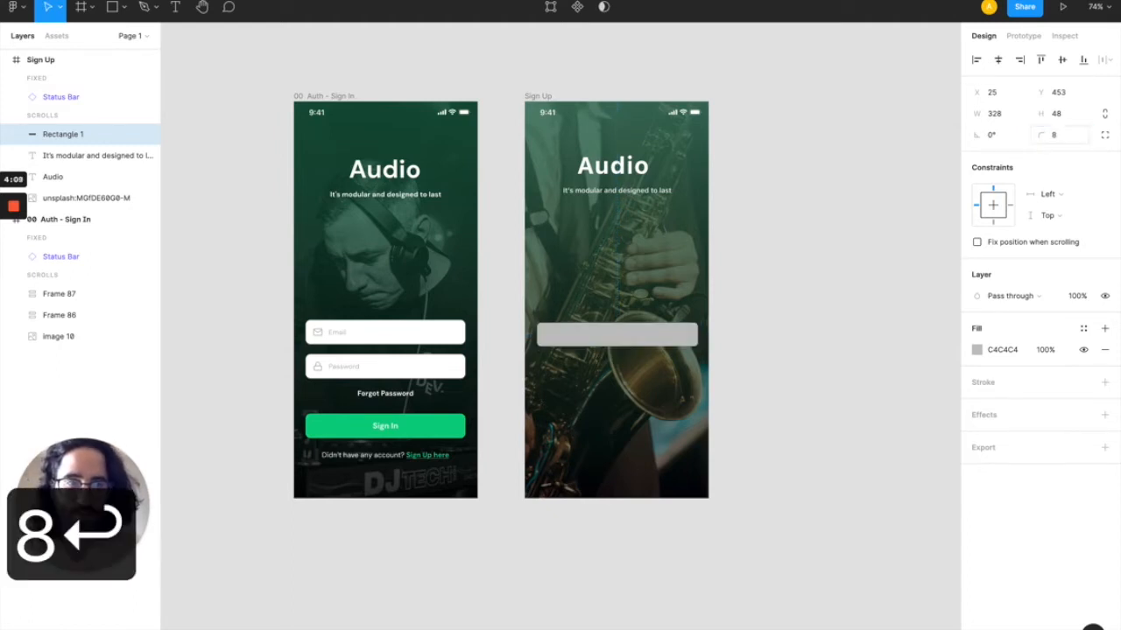
- Set the fill colour of the field rectangle in the Sign Up frame to F1F1F1
click(800, 377)
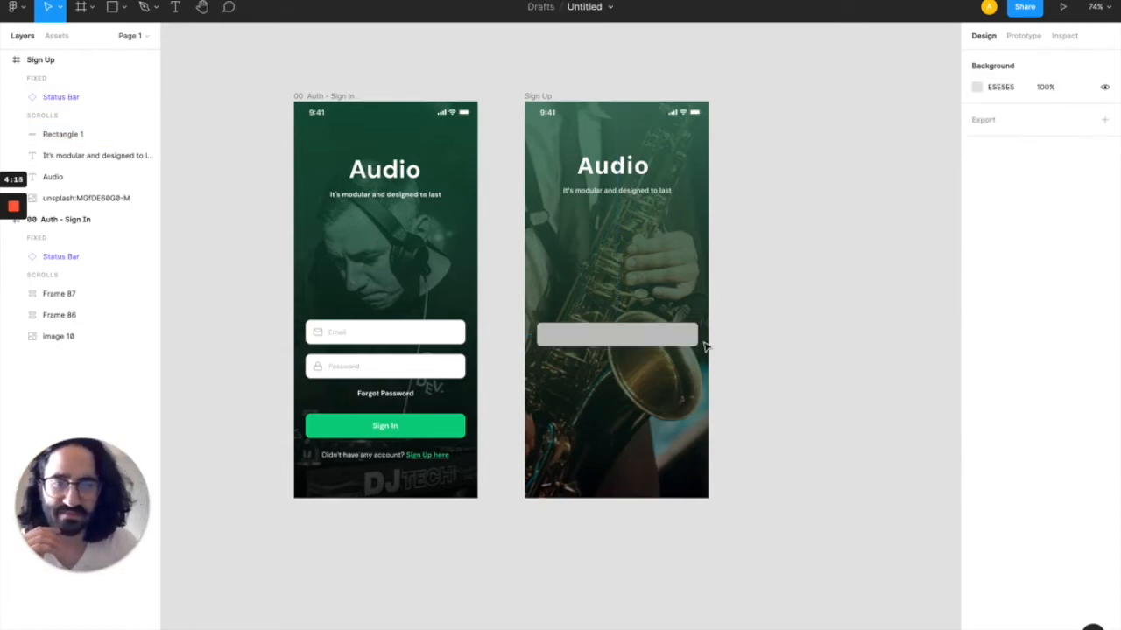
click(655, 340)
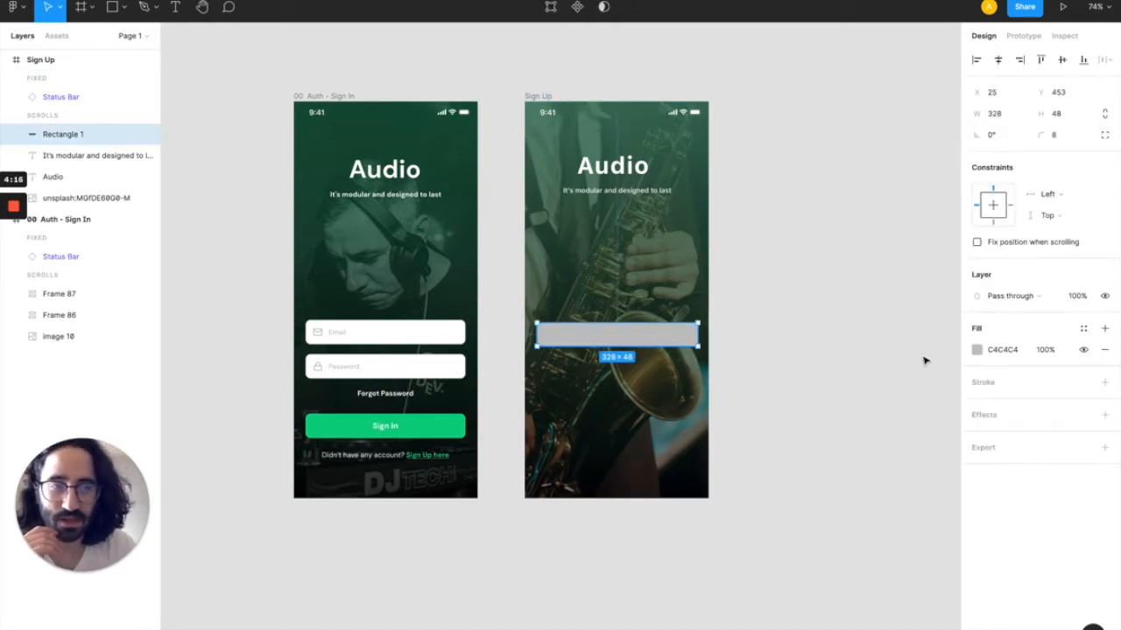
click(1004, 351)
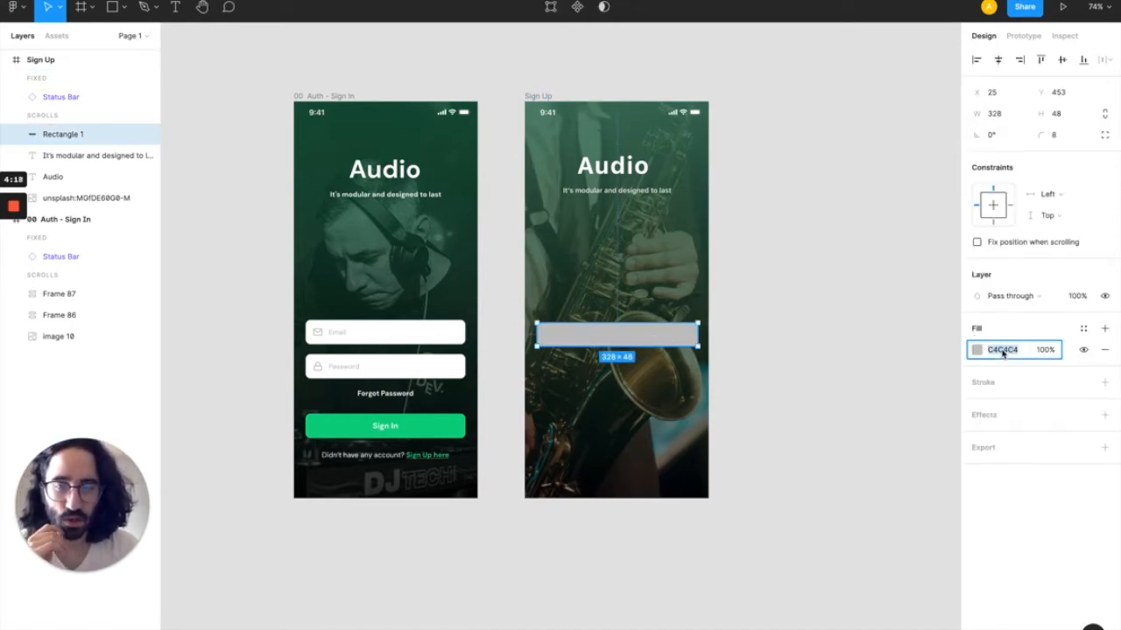
text(F1f1f)
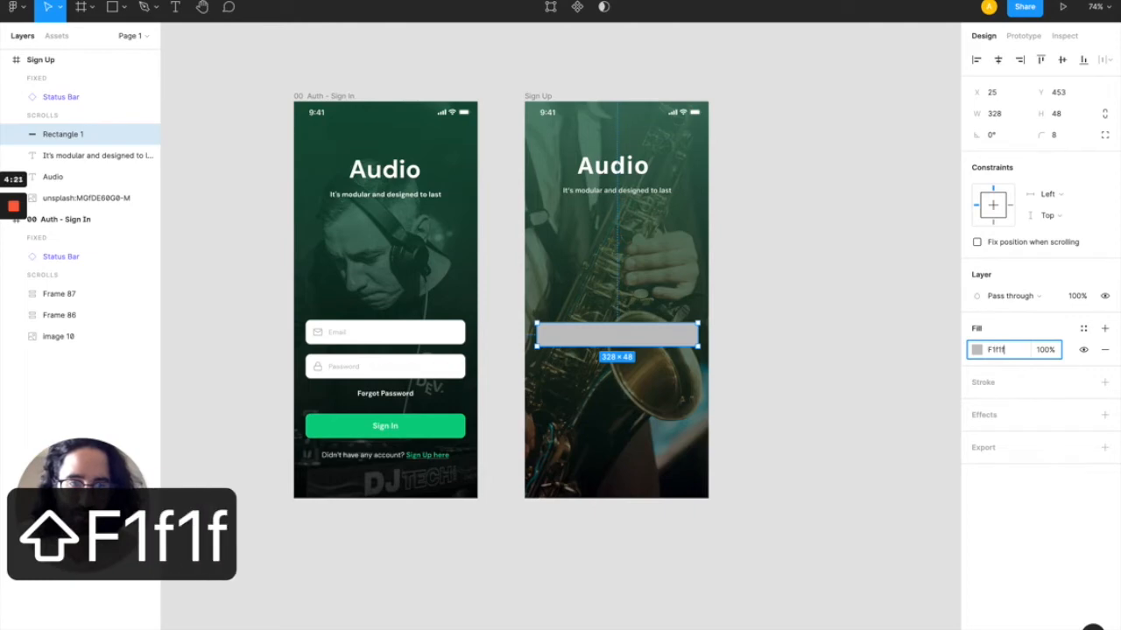
key(Return)
text(F)
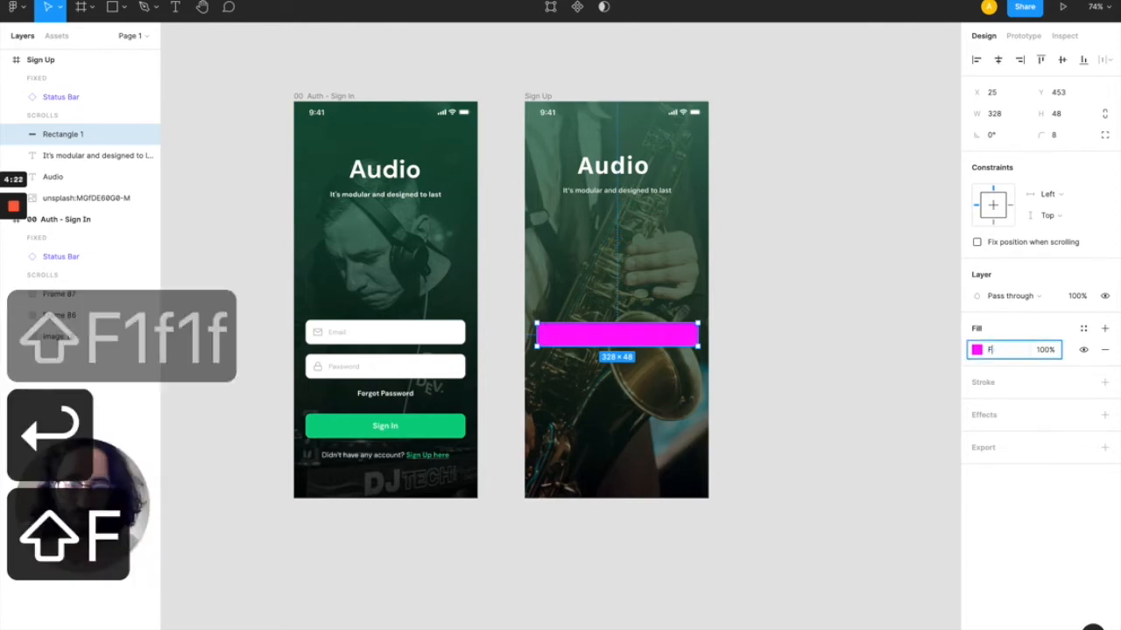
text(1f1f1)
key(Return)
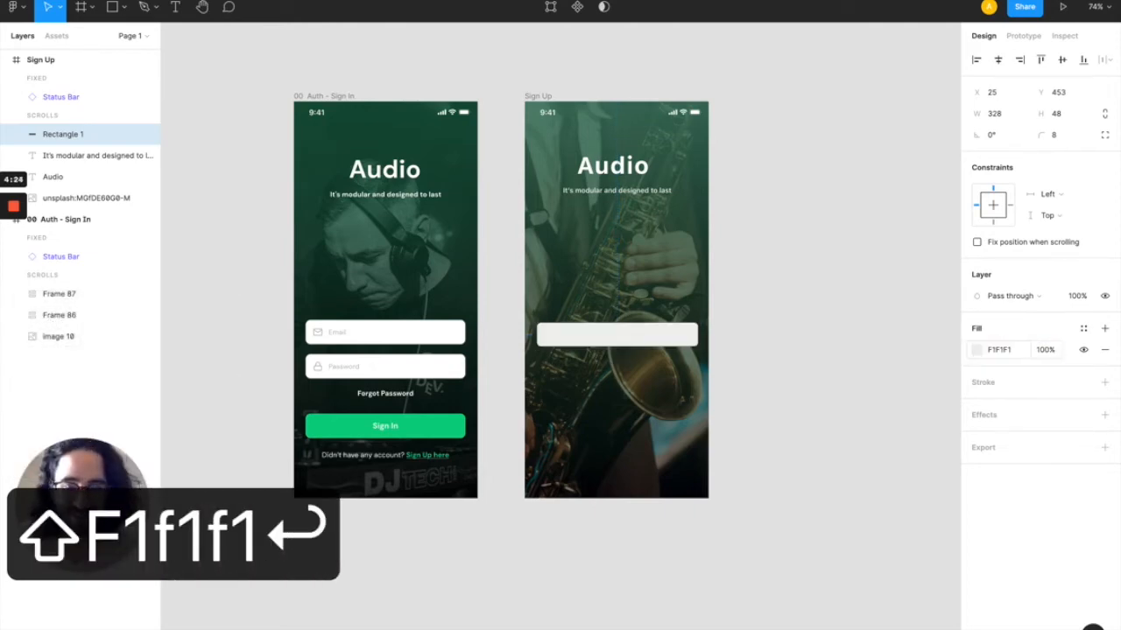
click(760, 408)
- Centre the field rectangle horizontally in the Sign Up frame, trying X 24 before setting it to 23.5
click(644, 345)
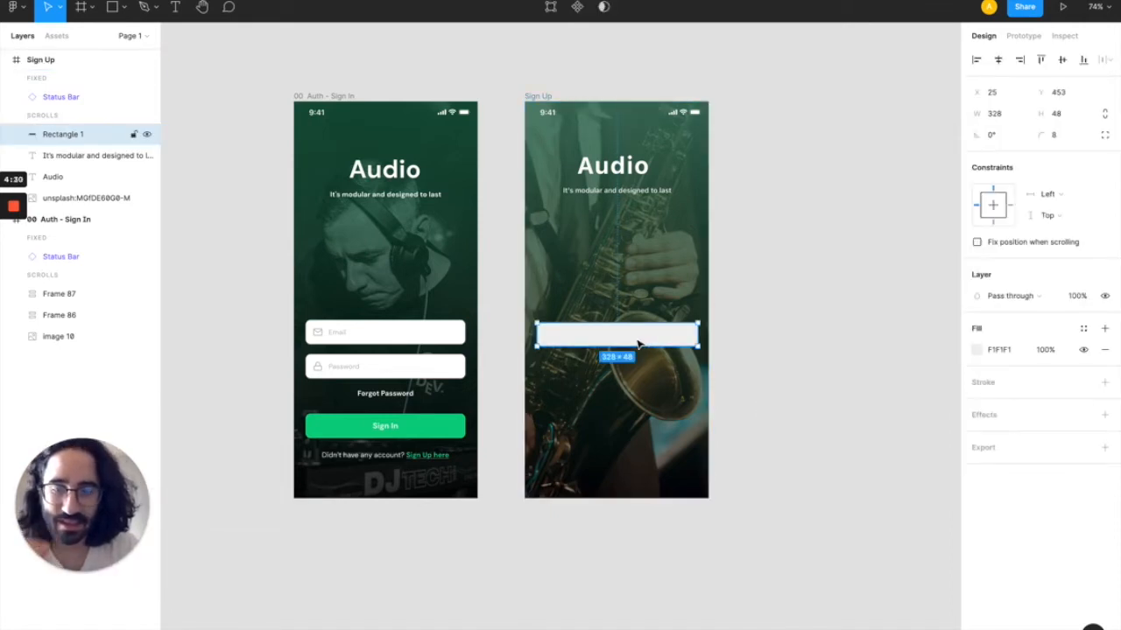
key(alt)
click(993, 92)
text(24)
key(Return)
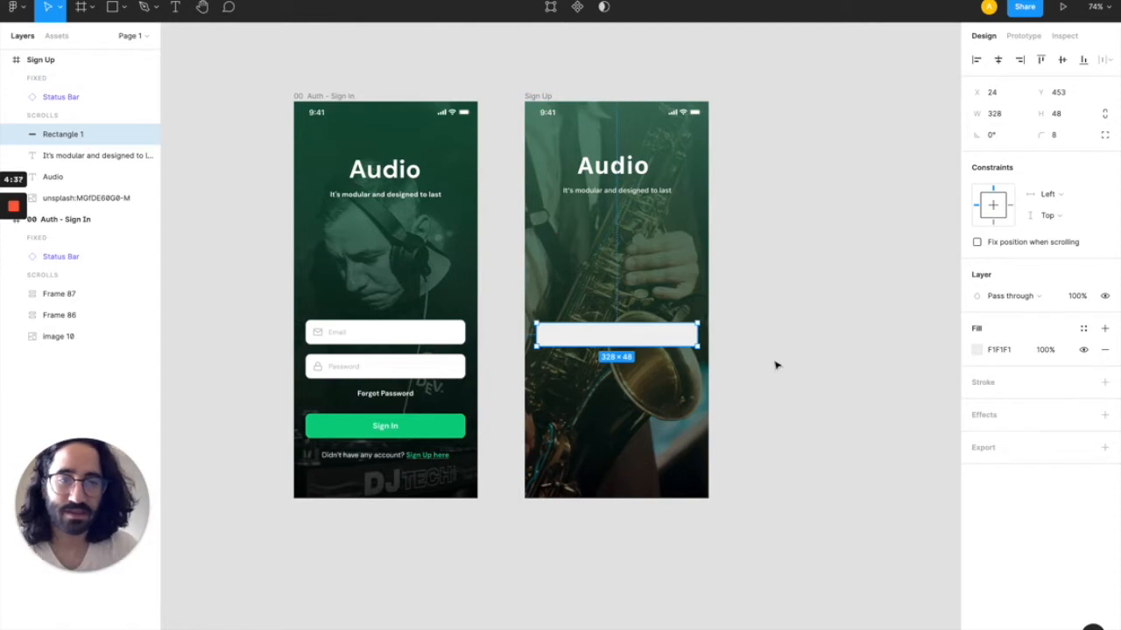
click(993, 91)
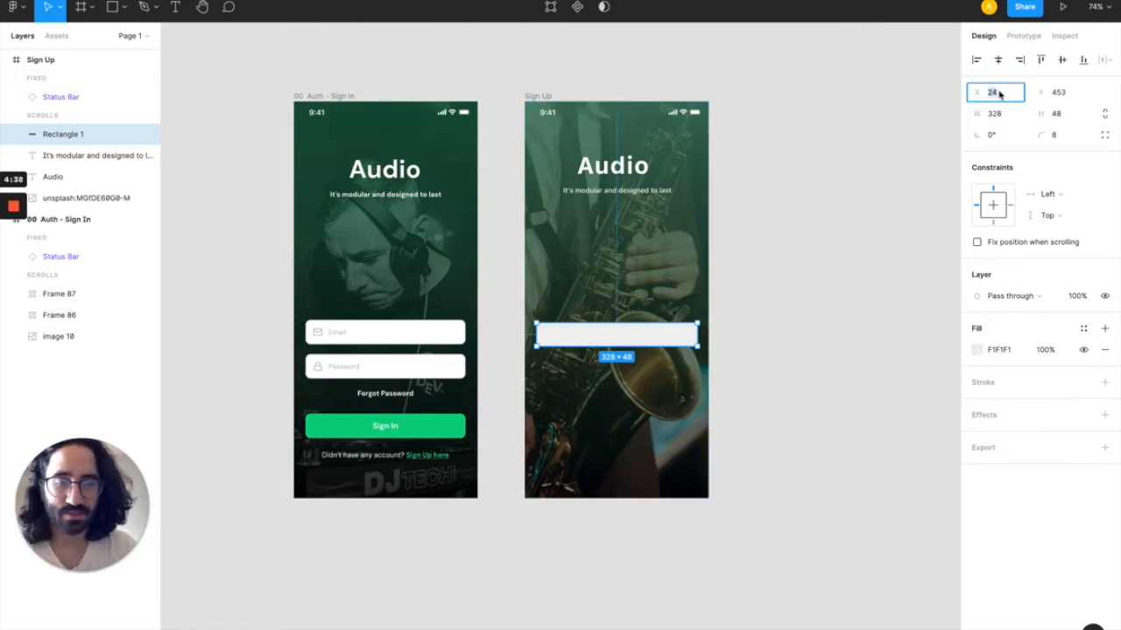
text(23.5)
key(Return)
key(alt)
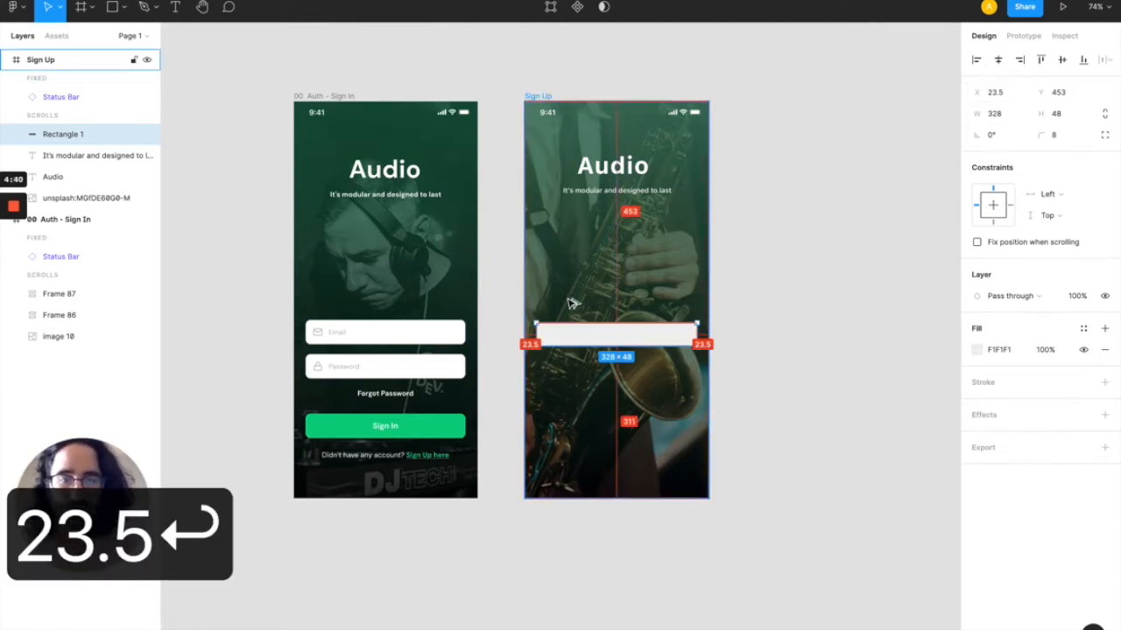
click(812, 311)
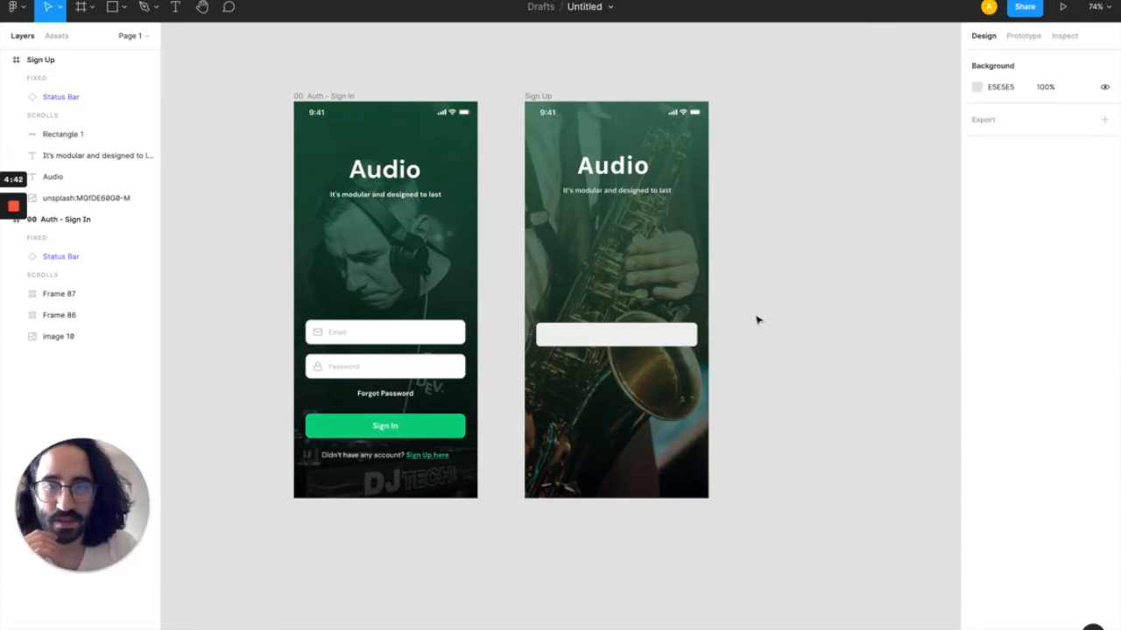
- Rename the field rectangle's layer as Background
click(584, 344)
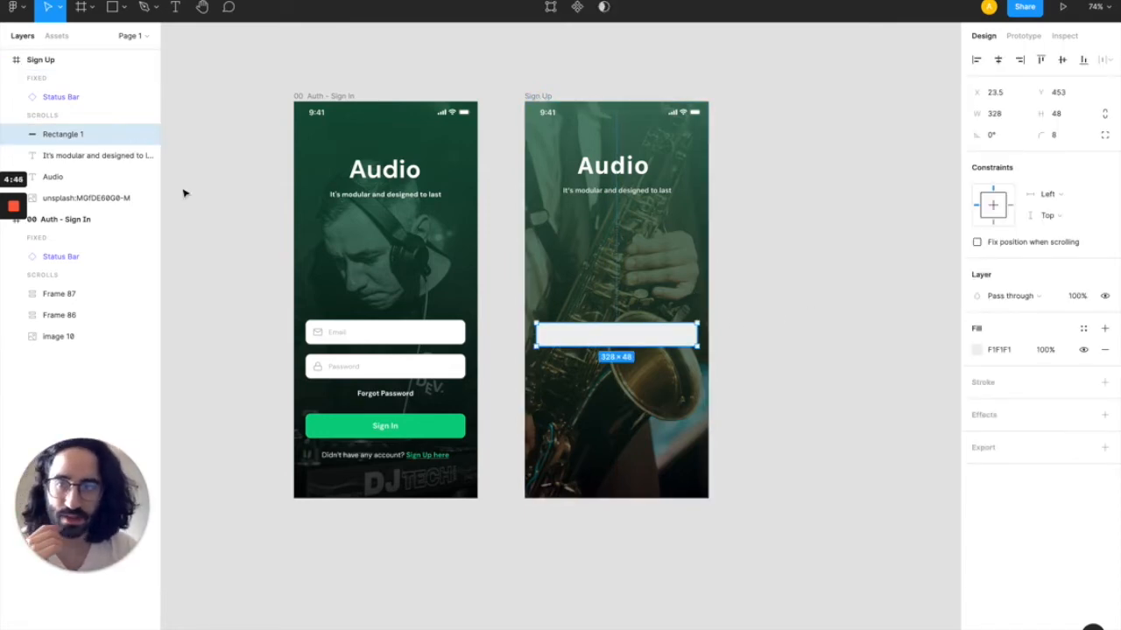
double_click(61, 134)
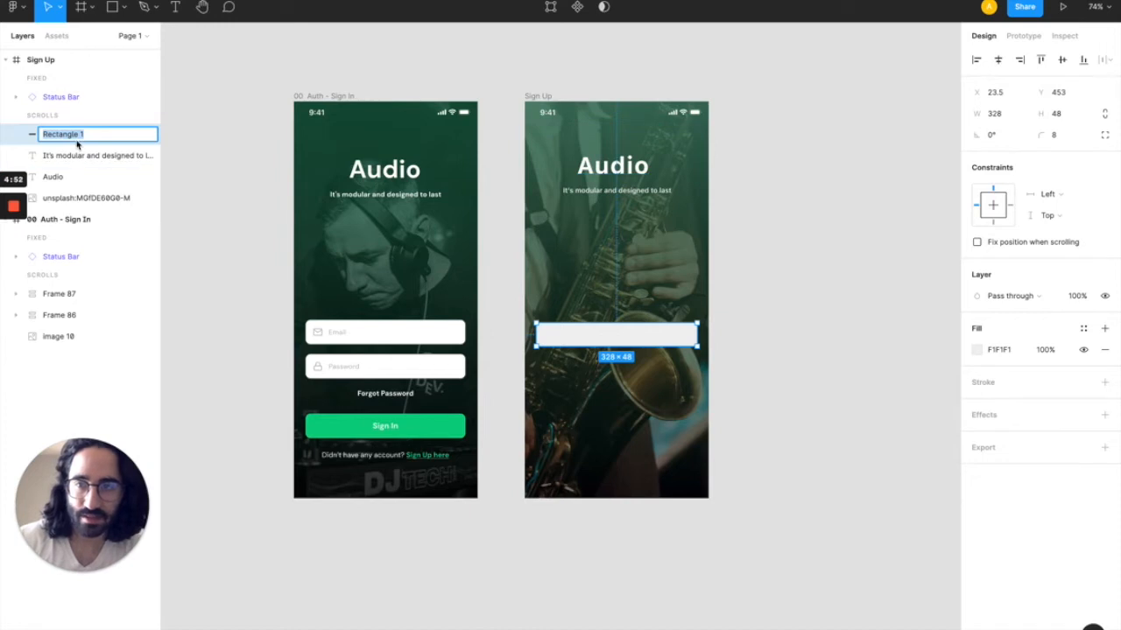
text(Ba)
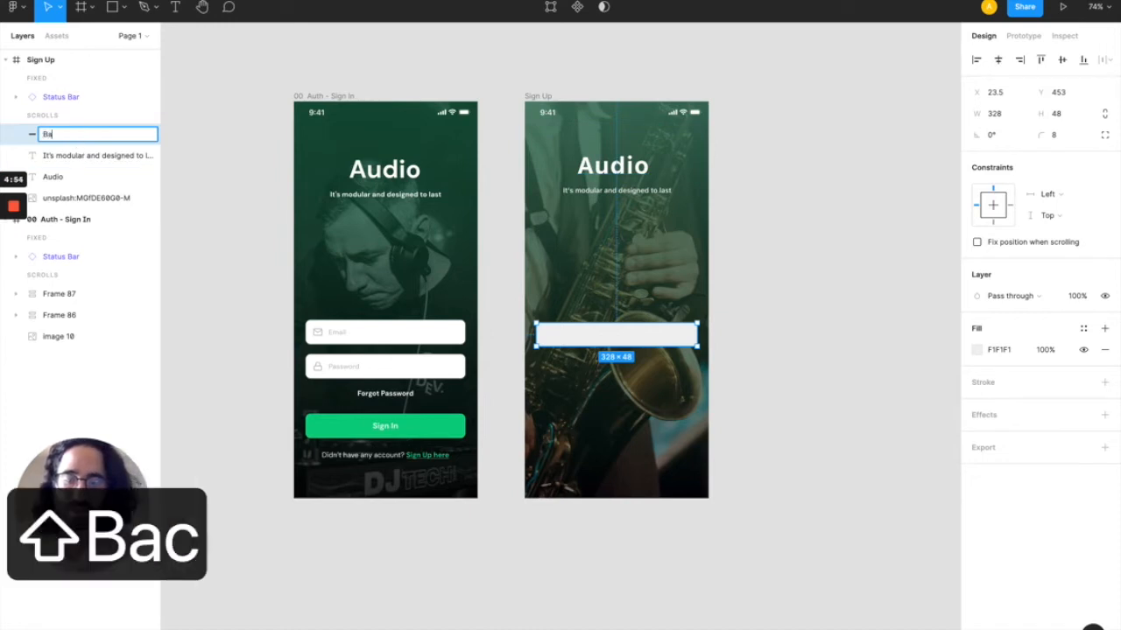
text(ckground)
key(Return)
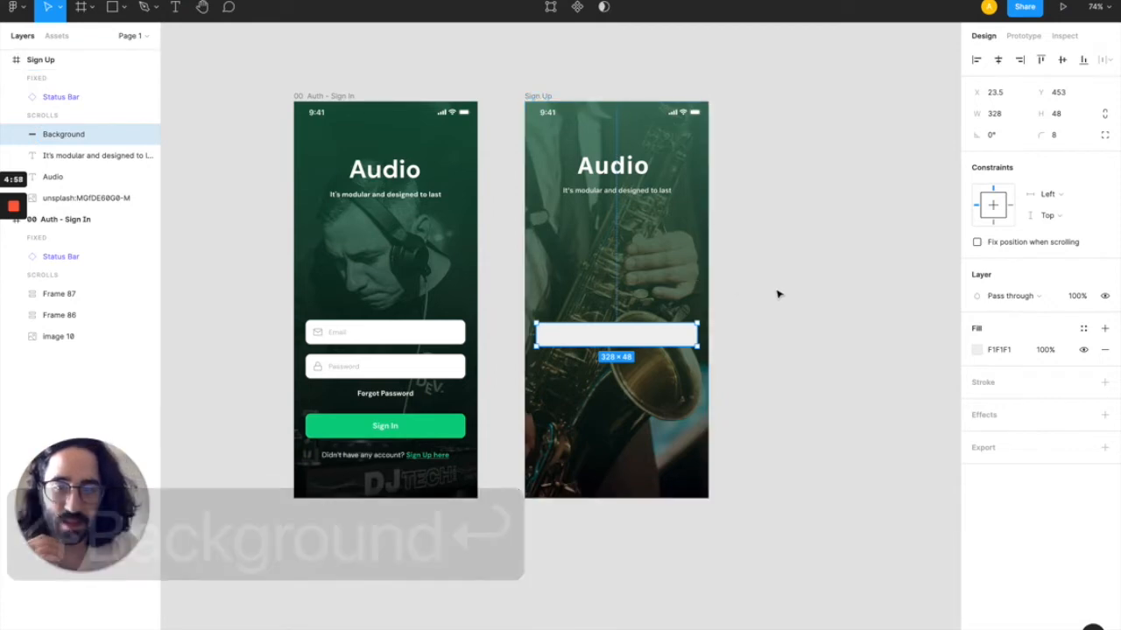
click(736, 312)
- Add an "Email" text label about 88 × 19 px inside the field rectangle, near its left end
click(637, 336)
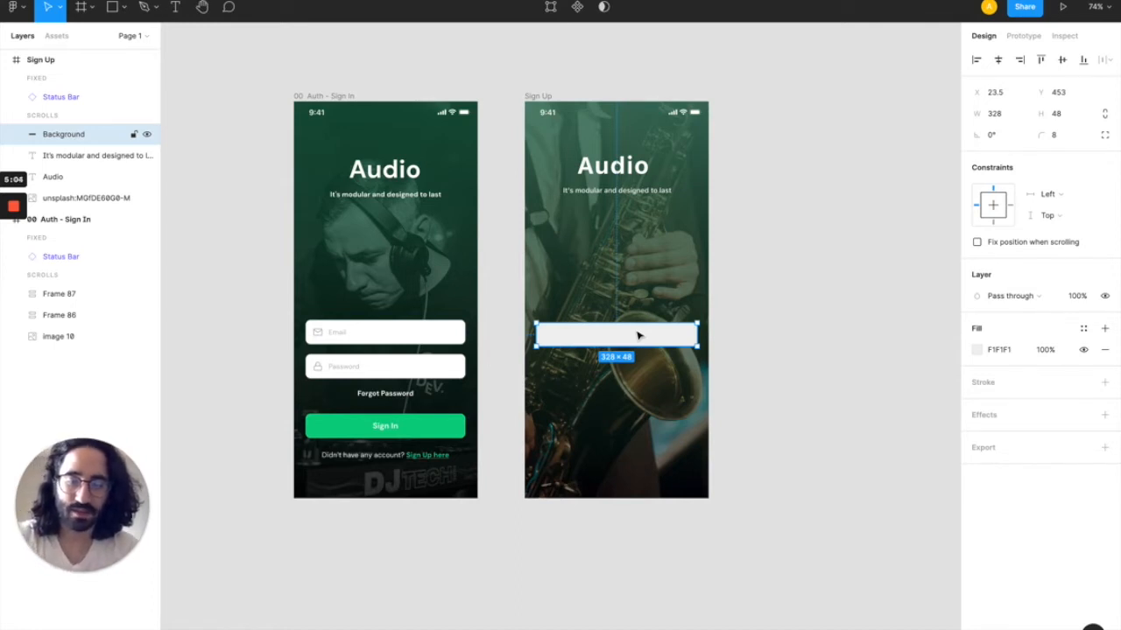
key(t)
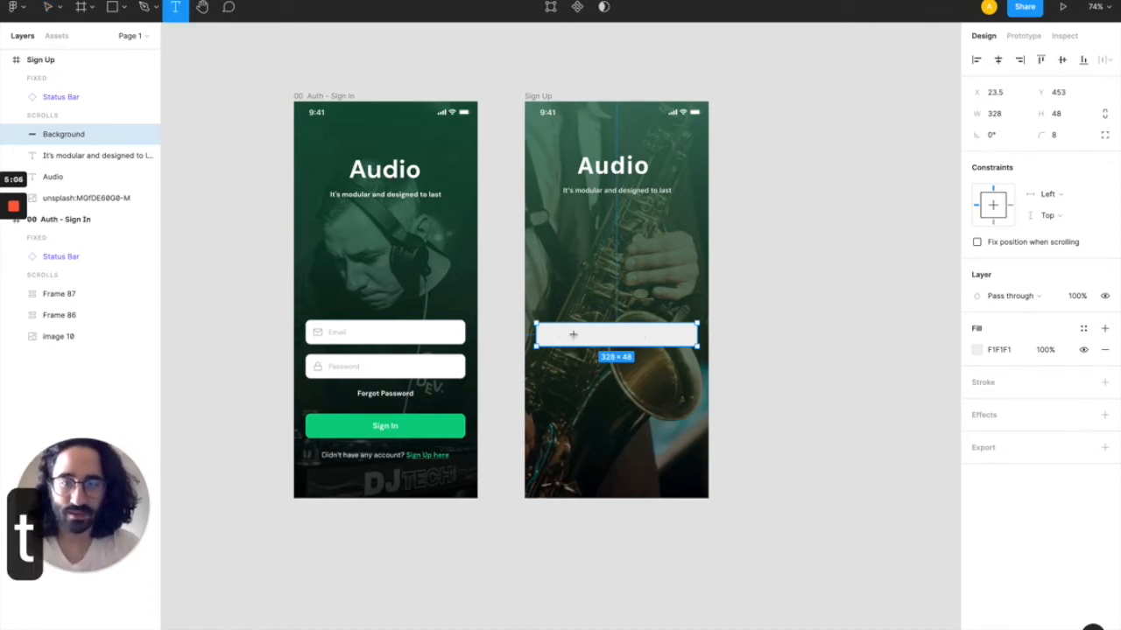
drag(592, 341, 550, 329)
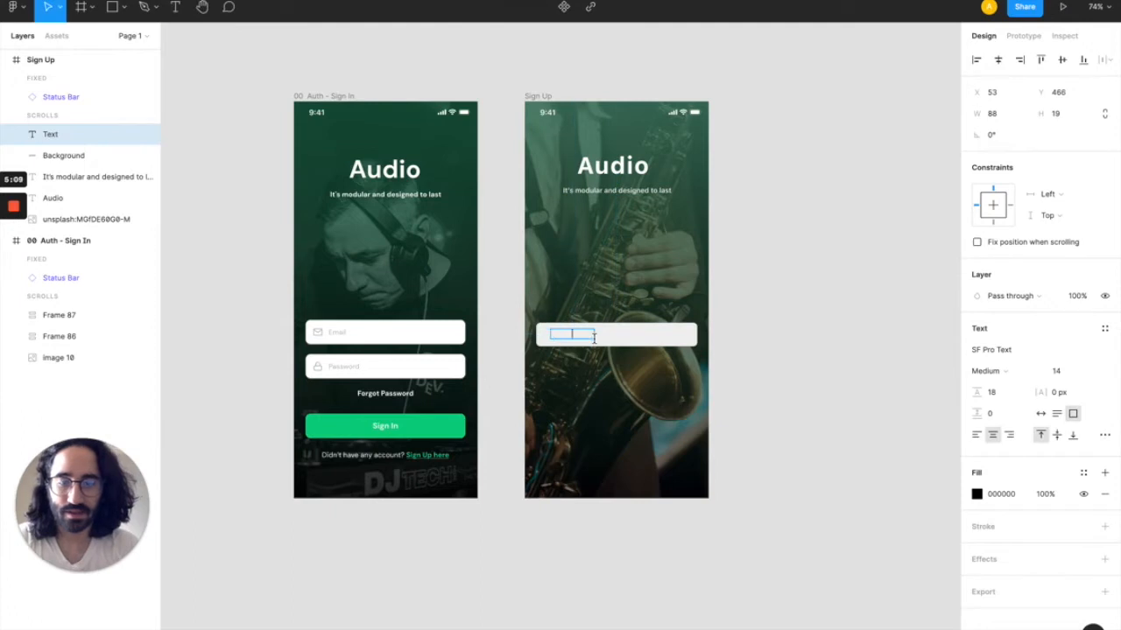
text(Email)
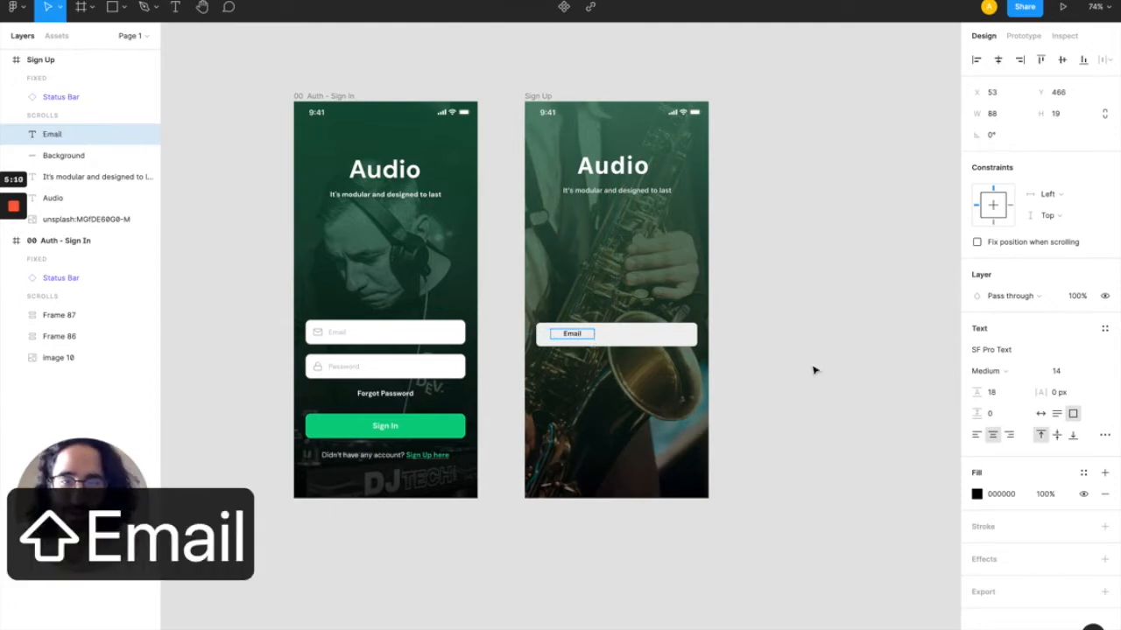
key(Escape)
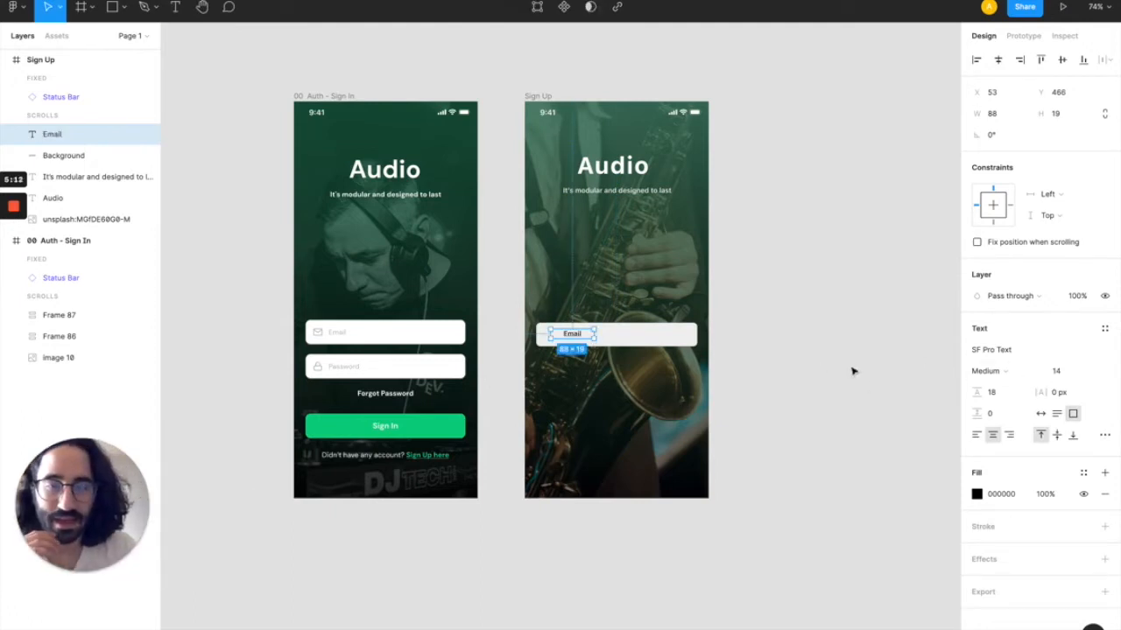
click(854, 371)
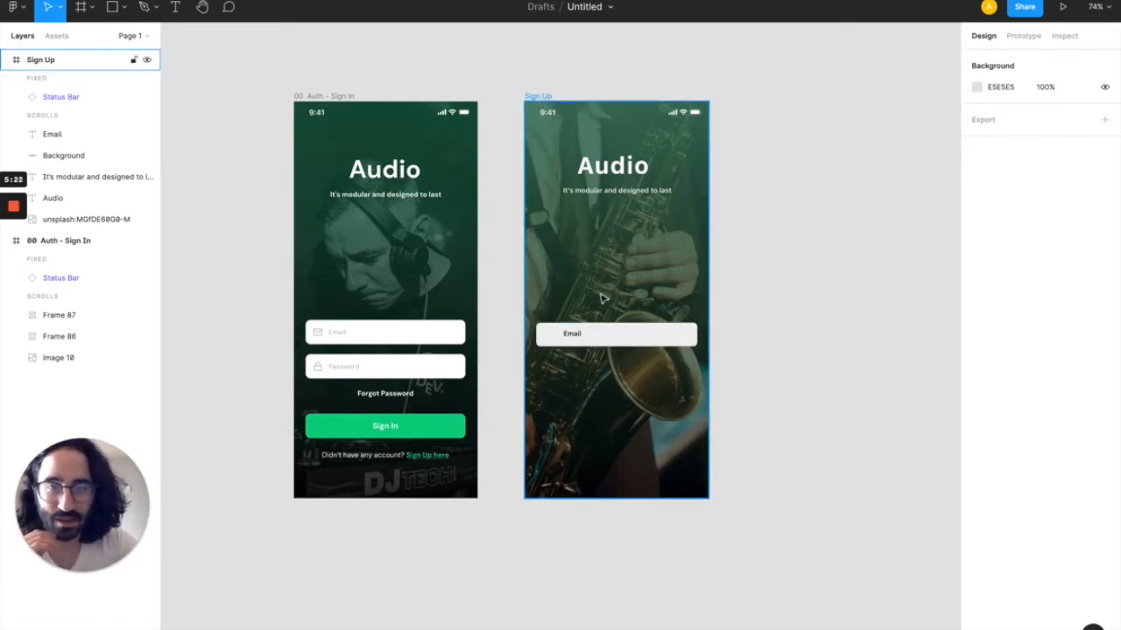
- Search the Feather Icons plugin for "email" and insert the mail envelope icon
click(603, 334)
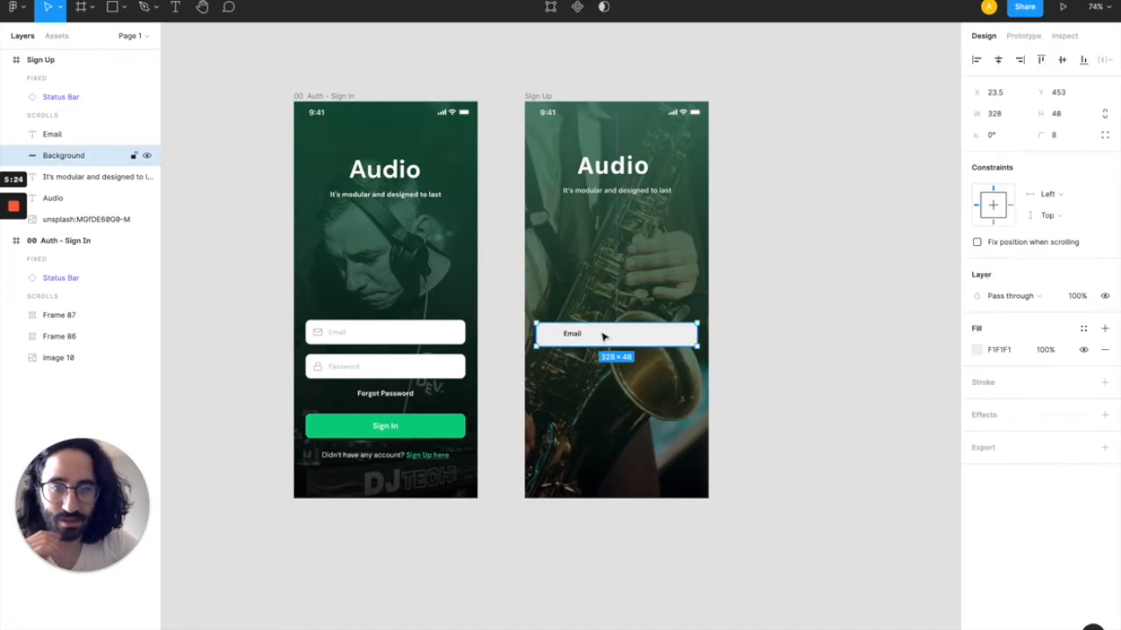
right_click(601, 335)
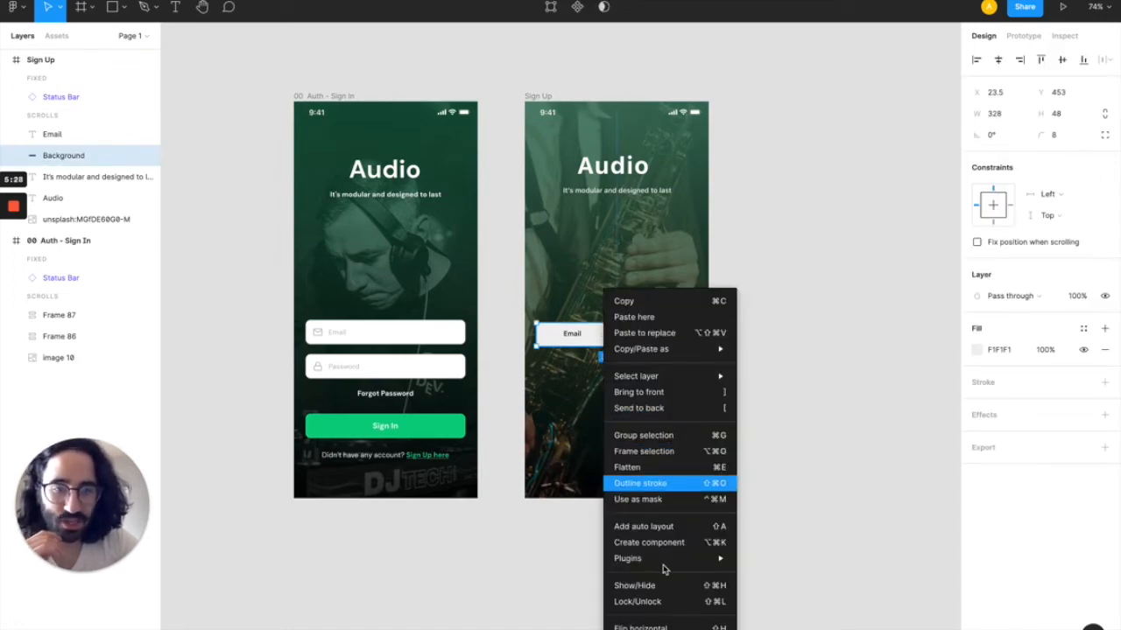
mouse_move(662, 560)
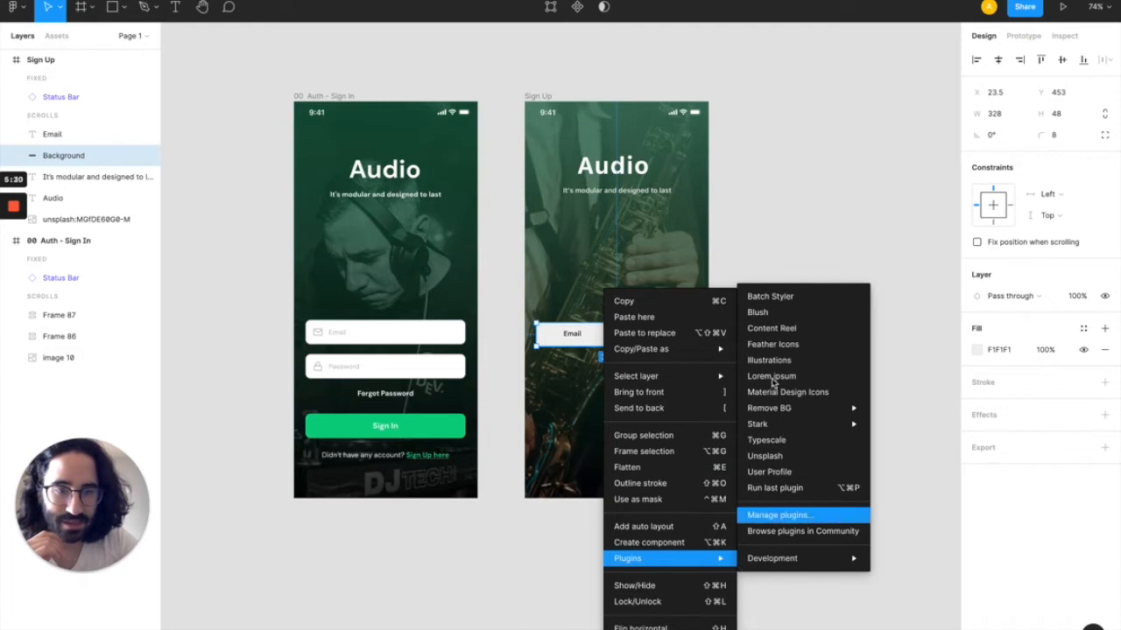
click(765, 353)
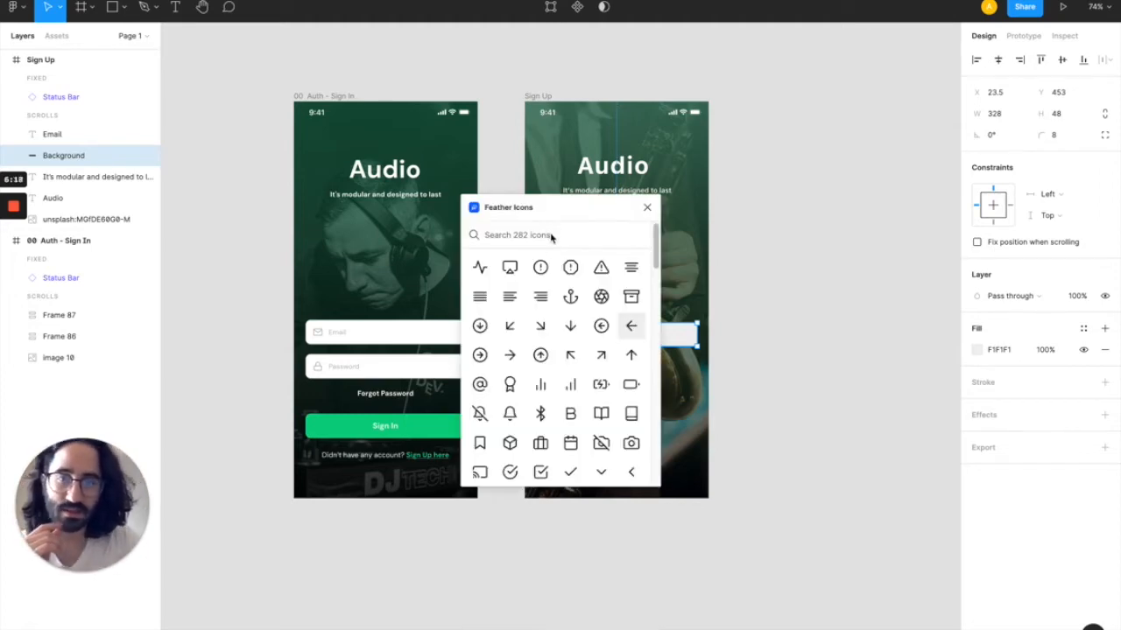
click(550, 235)
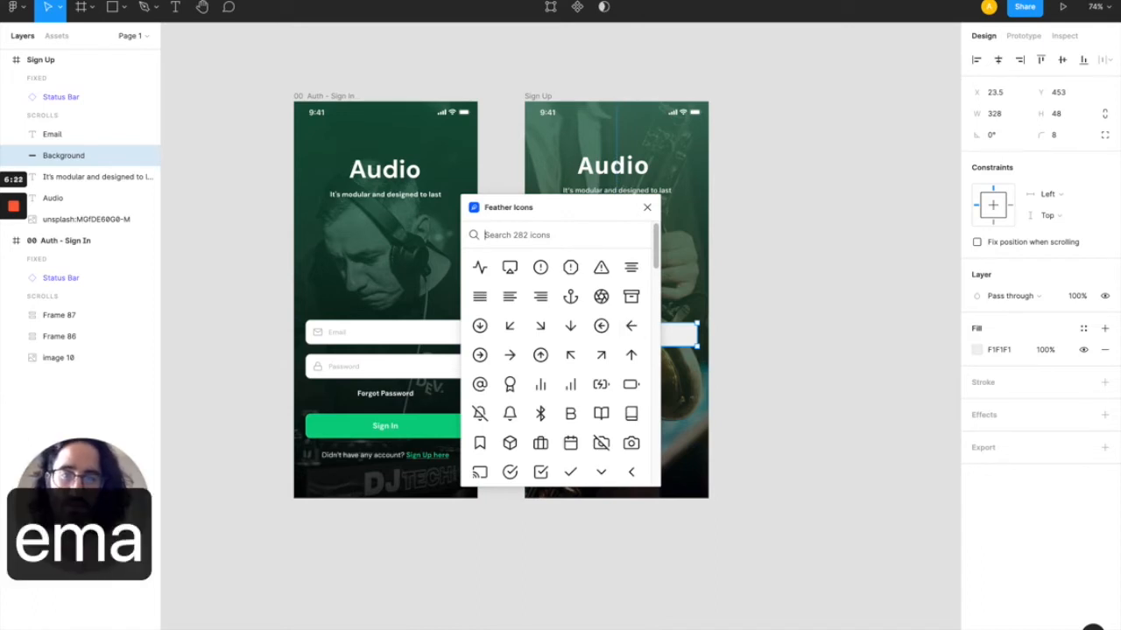
text(email)
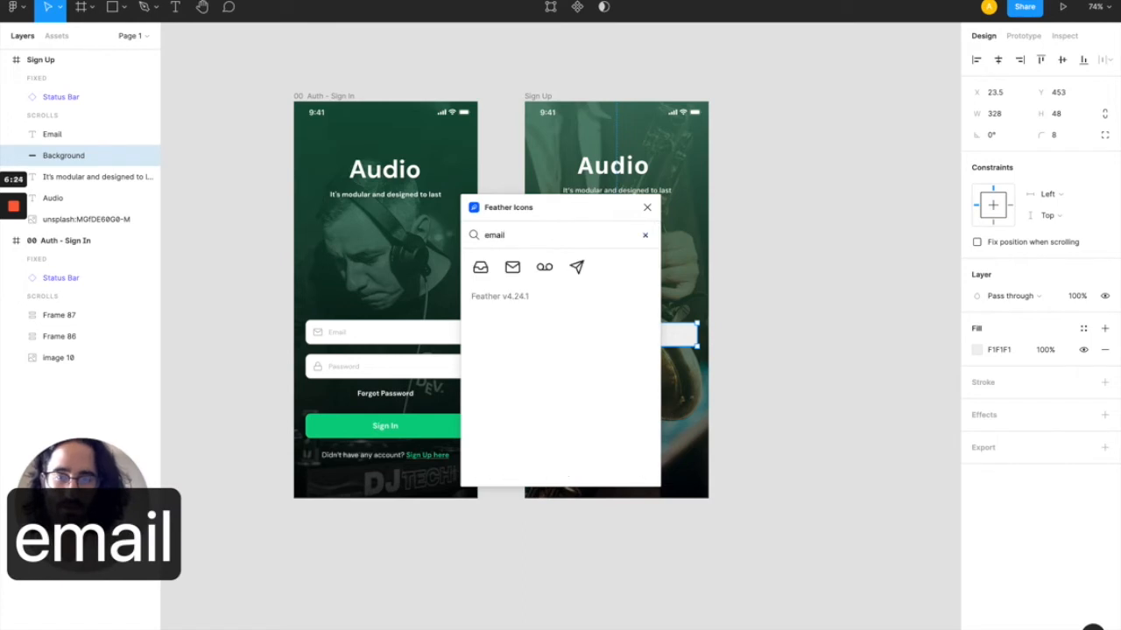
click(517, 272)
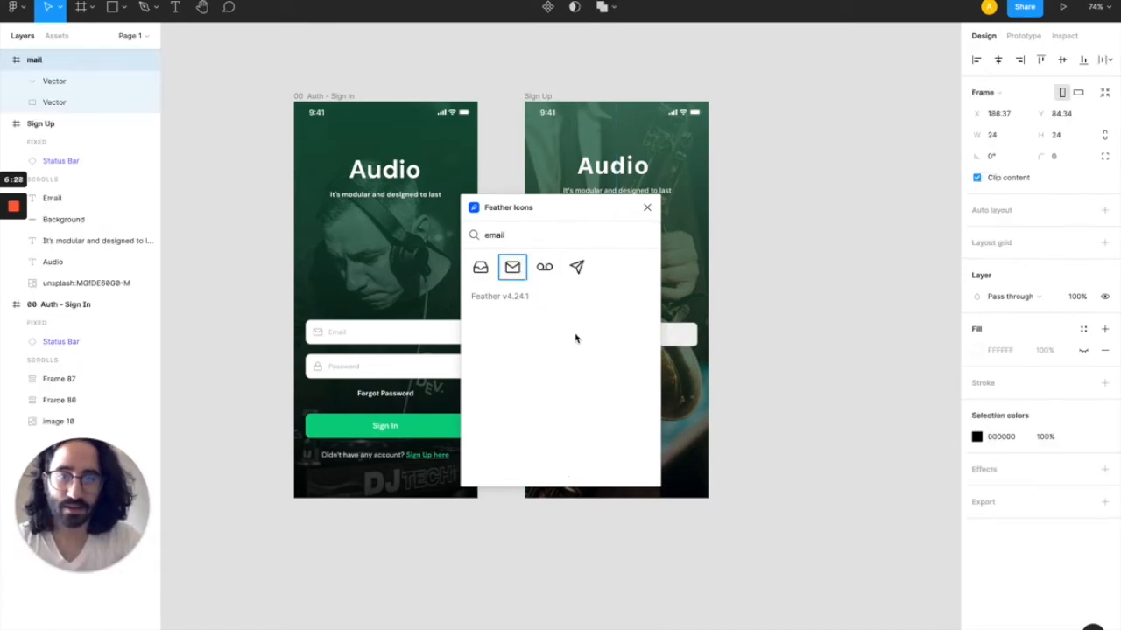
- Search Feather Icons for "lock", insert the closed lock icon and close the plugin
double_click(517, 237)
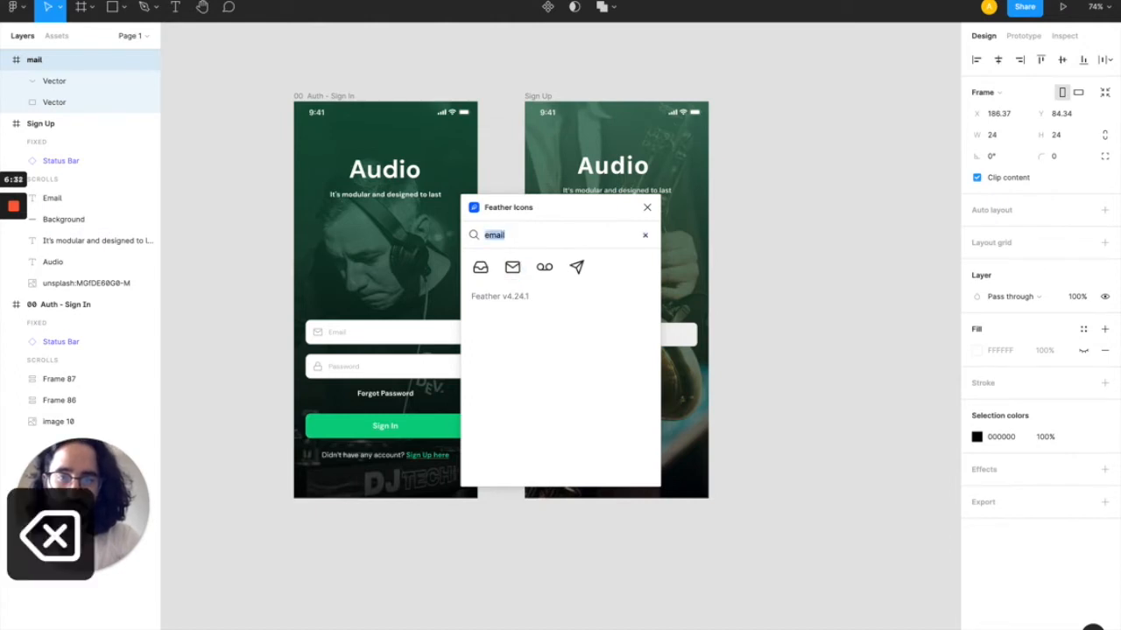
key(BackSpace)
text(lock)
click(480, 269)
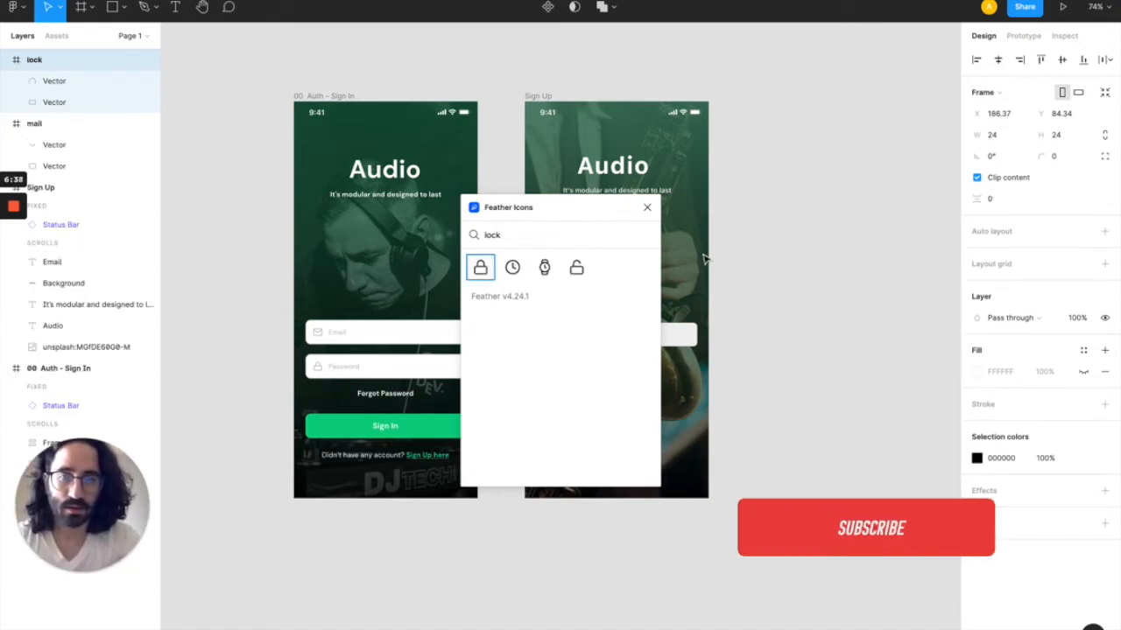
click(648, 210)
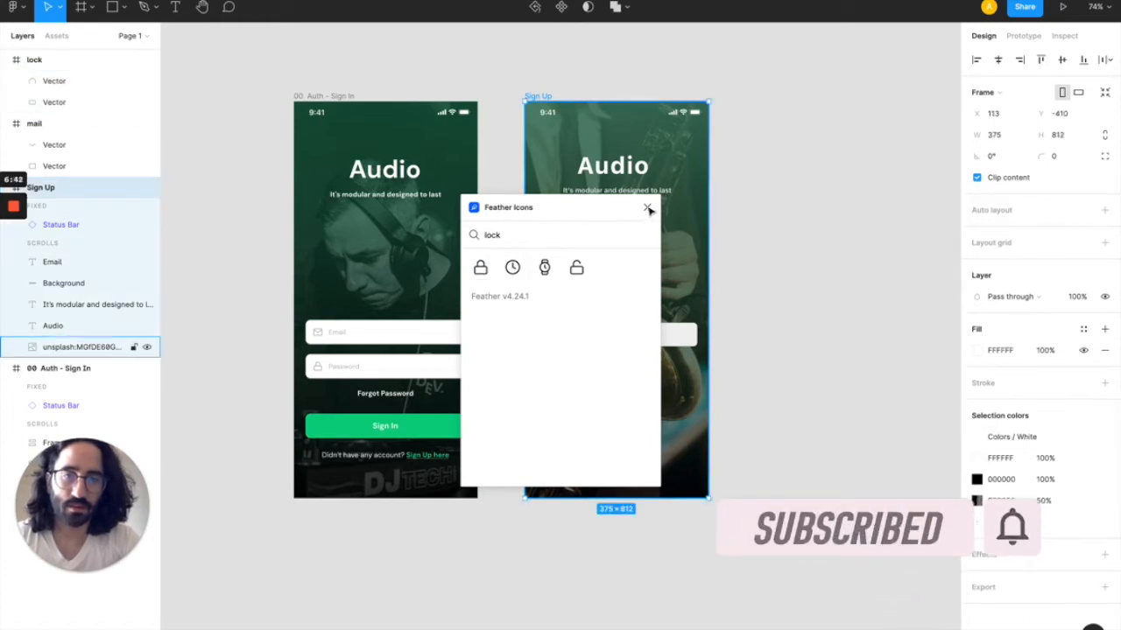
click(647, 210)
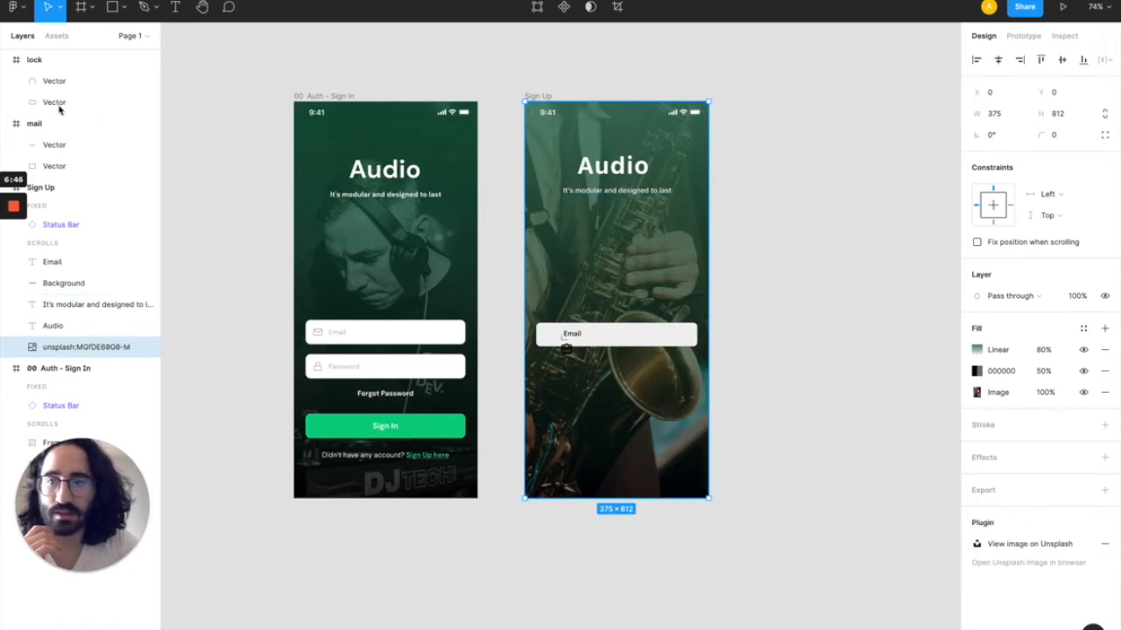
- Collapse the lock, mail and Sign Up frames in the layer list and select the lock icon
click(6, 61)
click(6, 81)
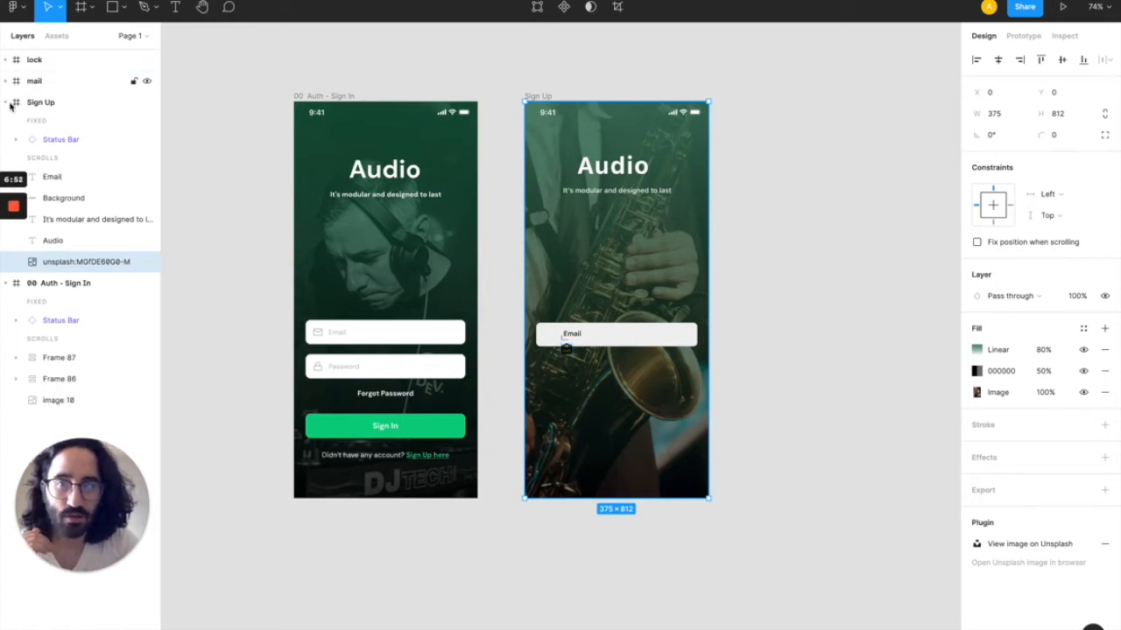
click(7, 103)
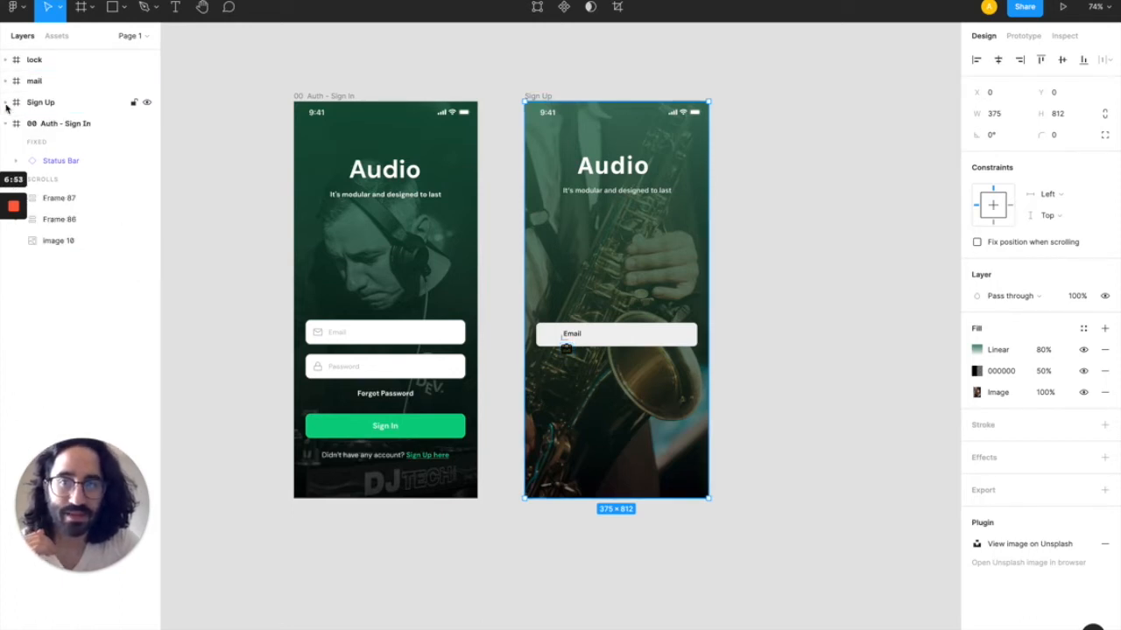
click(43, 65)
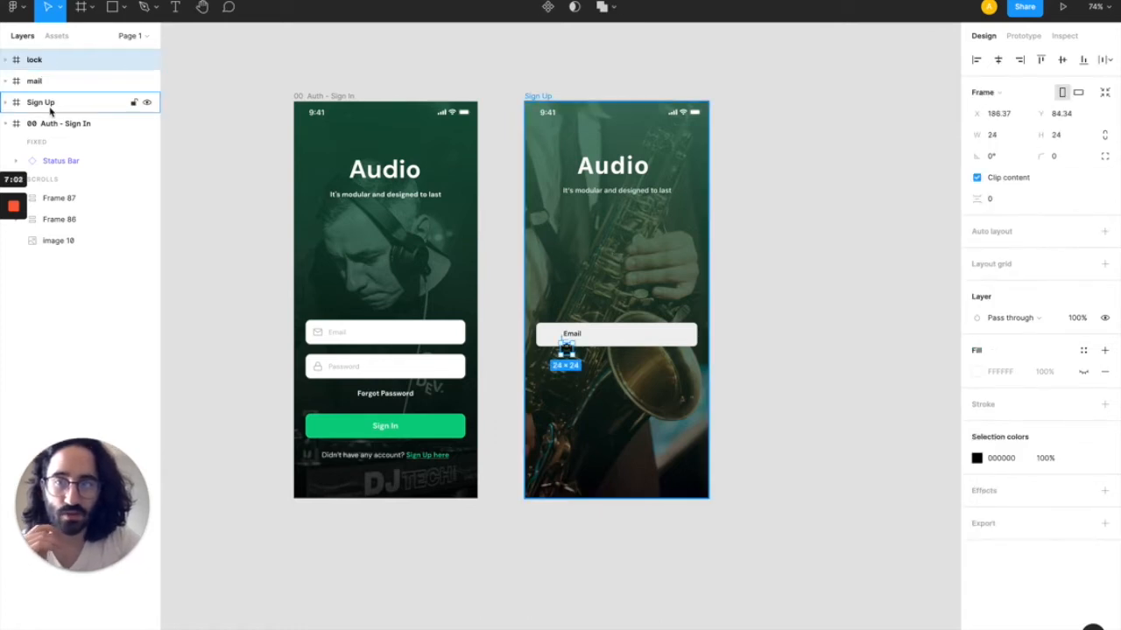
- Move the lock and mail icon frames together into the Sign Up frame
click(50, 107)
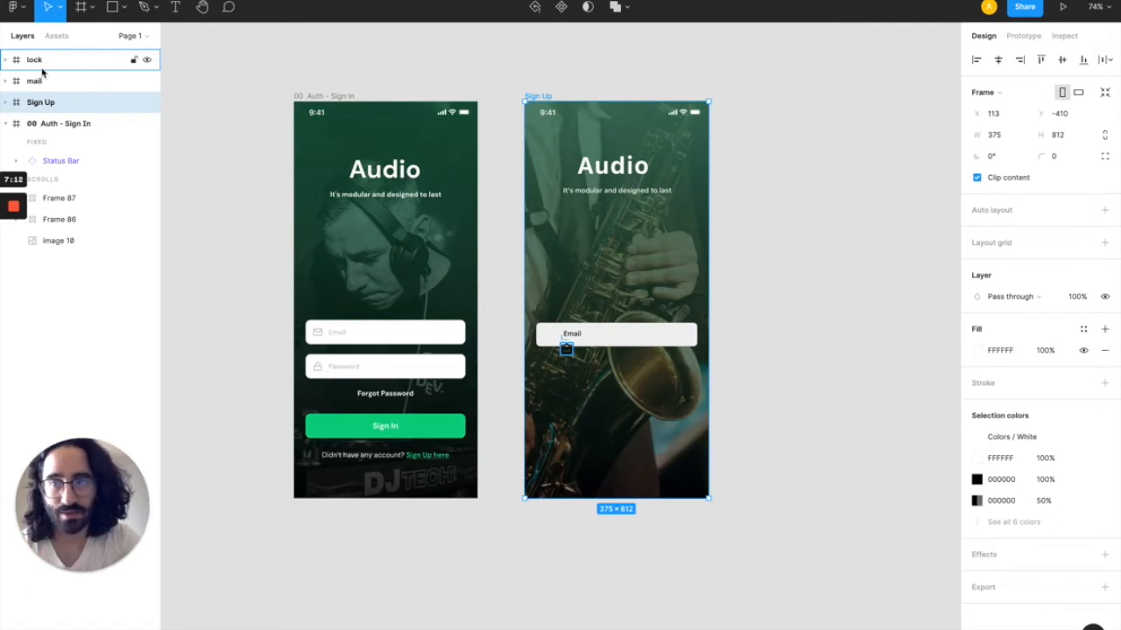
click(42, 63)
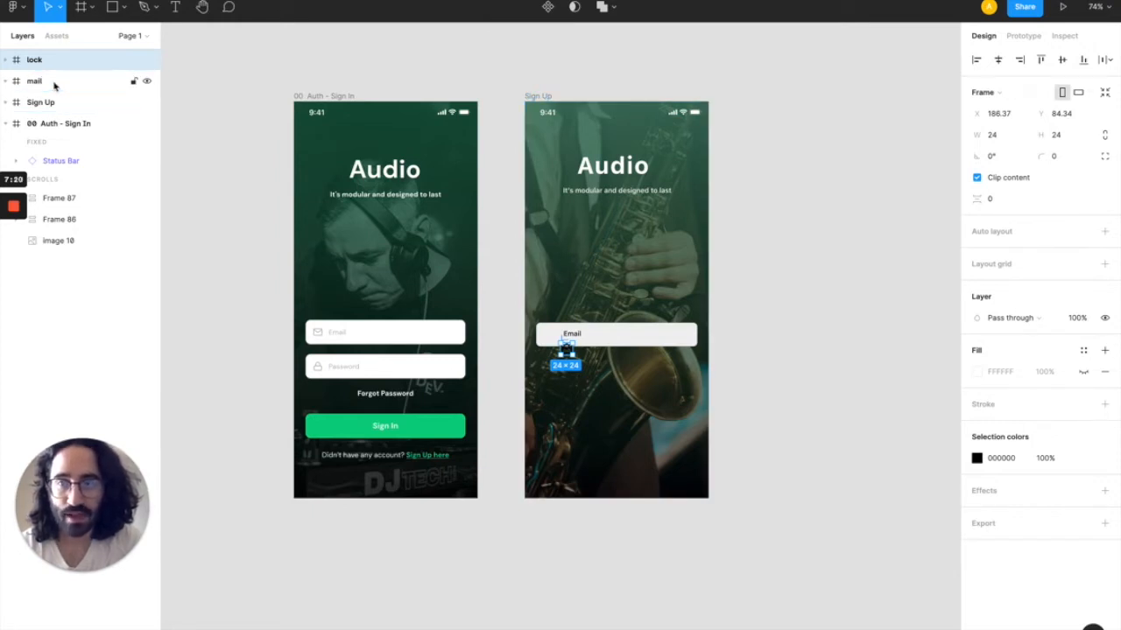
shift+click(53, 82)
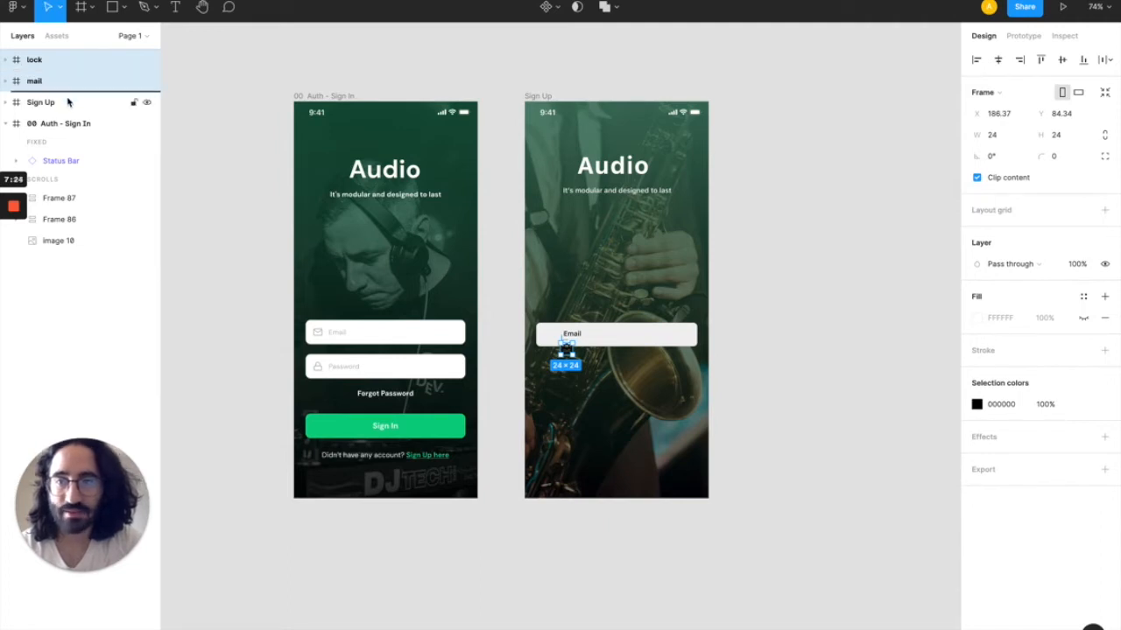
drag(69, 103, 72, 107)
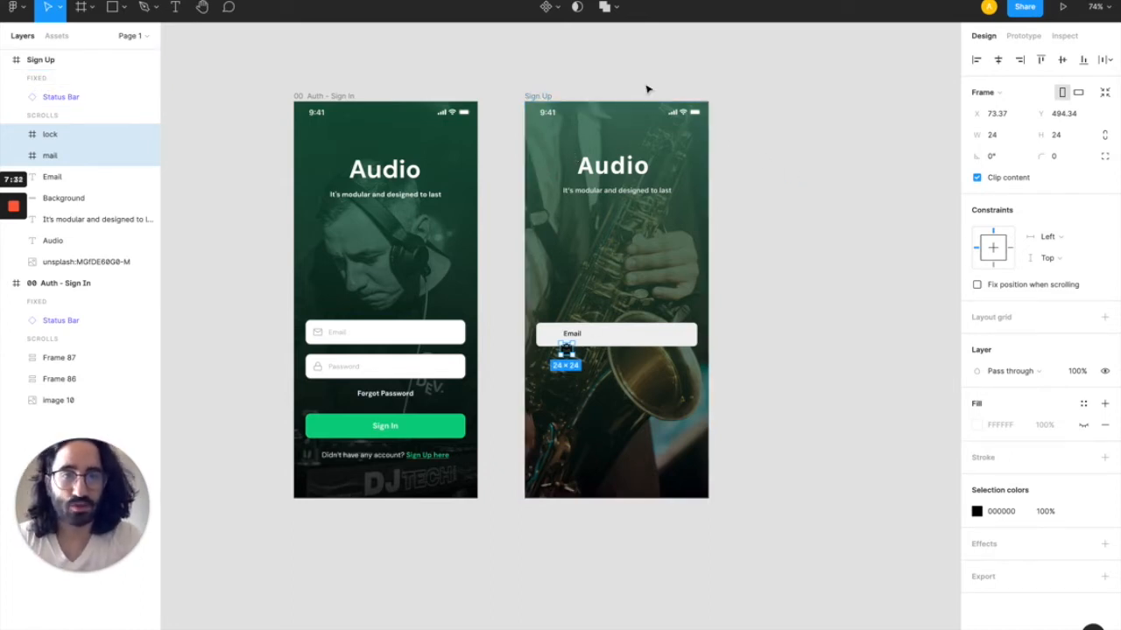
- Shift the mail icon in the Sign Up frame horizontally to X 58.37
click(550, 97)
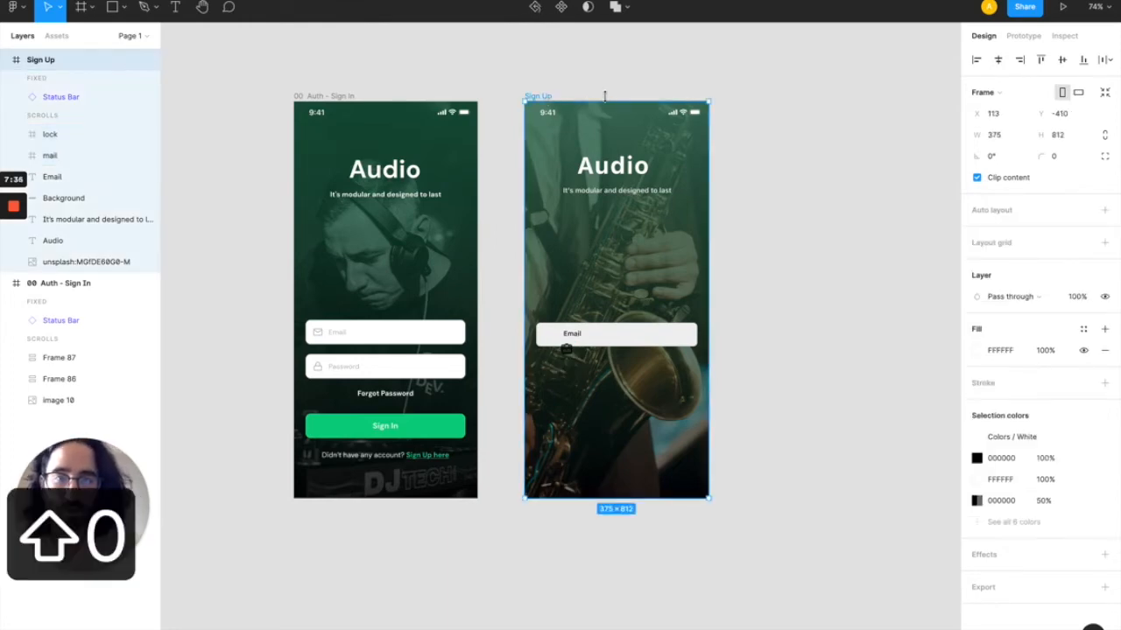
key(shift+0)
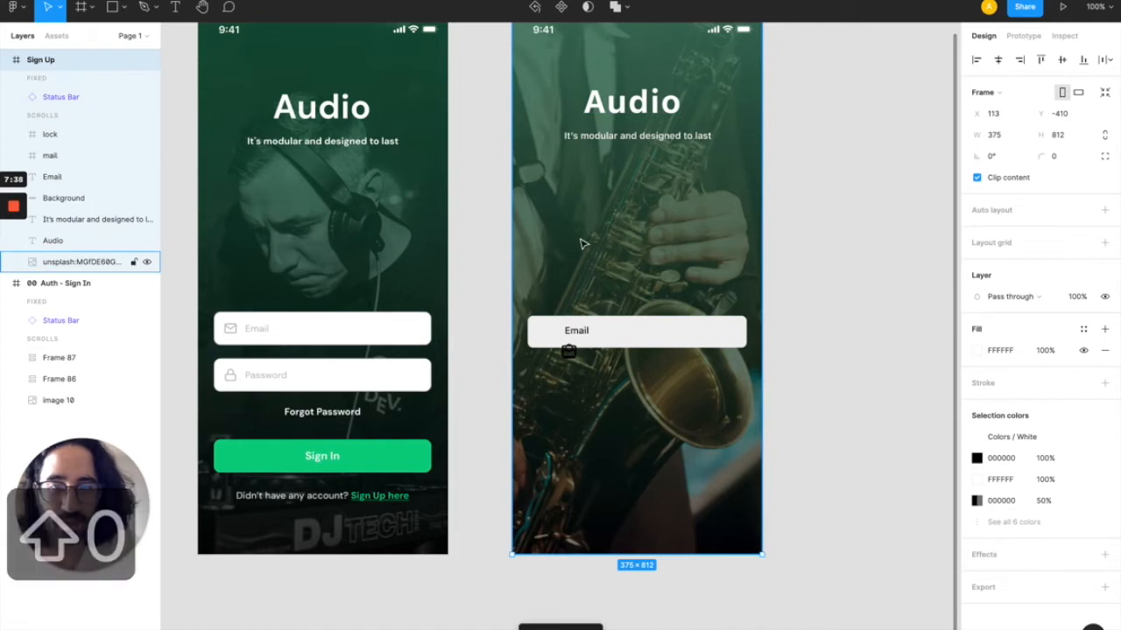
click(569, 352)
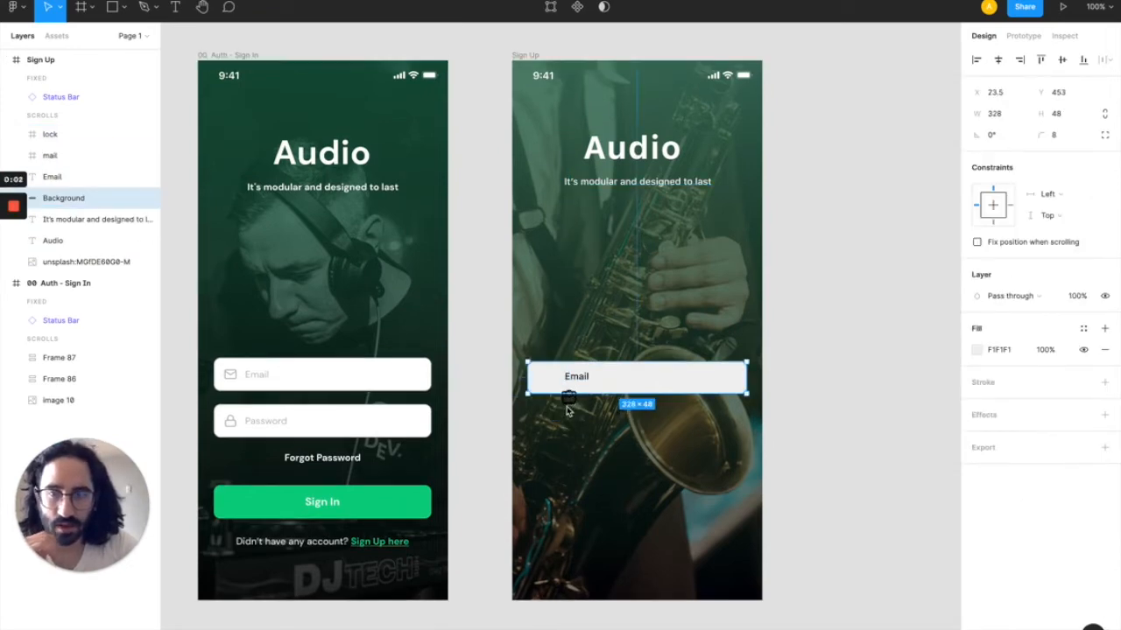
click(60, 157)
click(1007, 114)
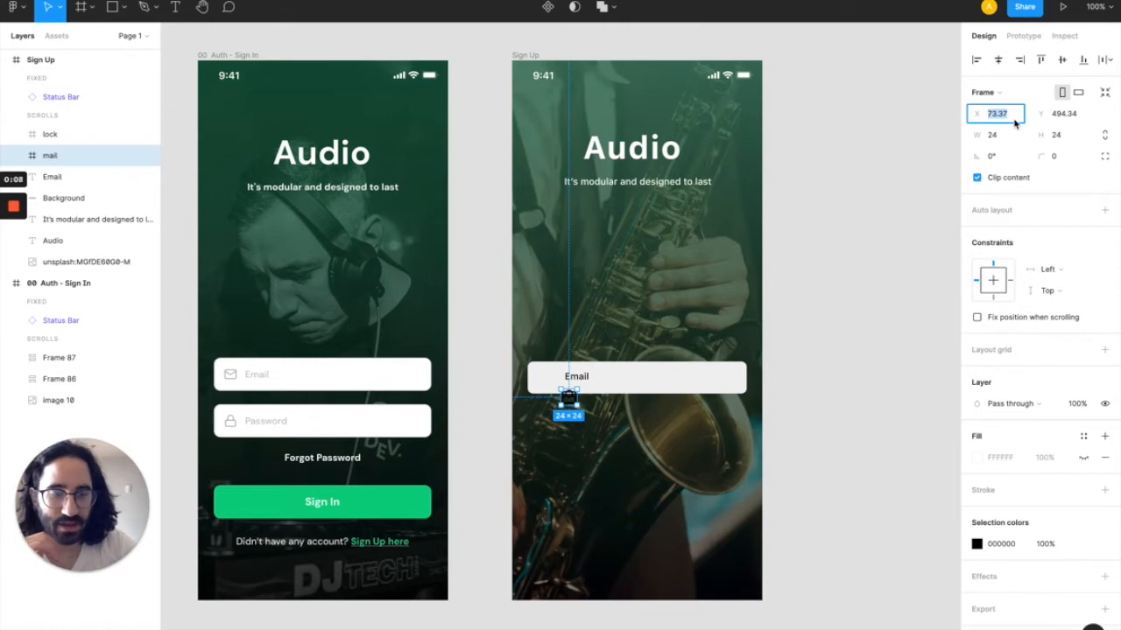
key(Down)
key(Down)
key(Down)
key(Down)
key(Down)
key(Down)
key(Down)
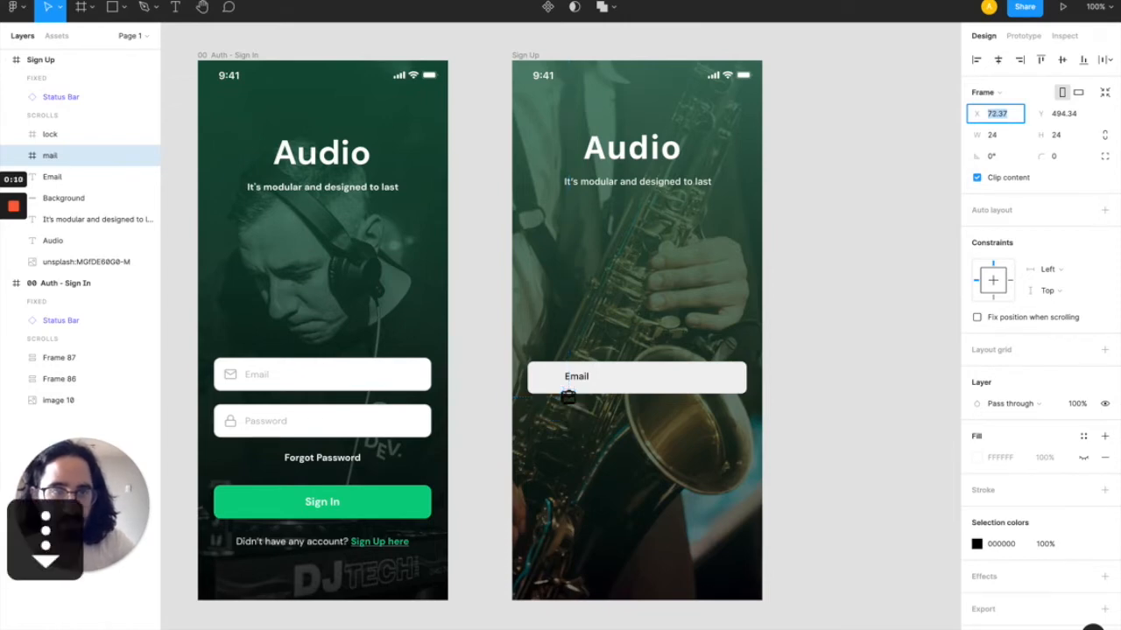
key(Down)
key(Down)
key(Down)
key(Down)
key(Down)
key(Down)
key(Down)
key(Down)
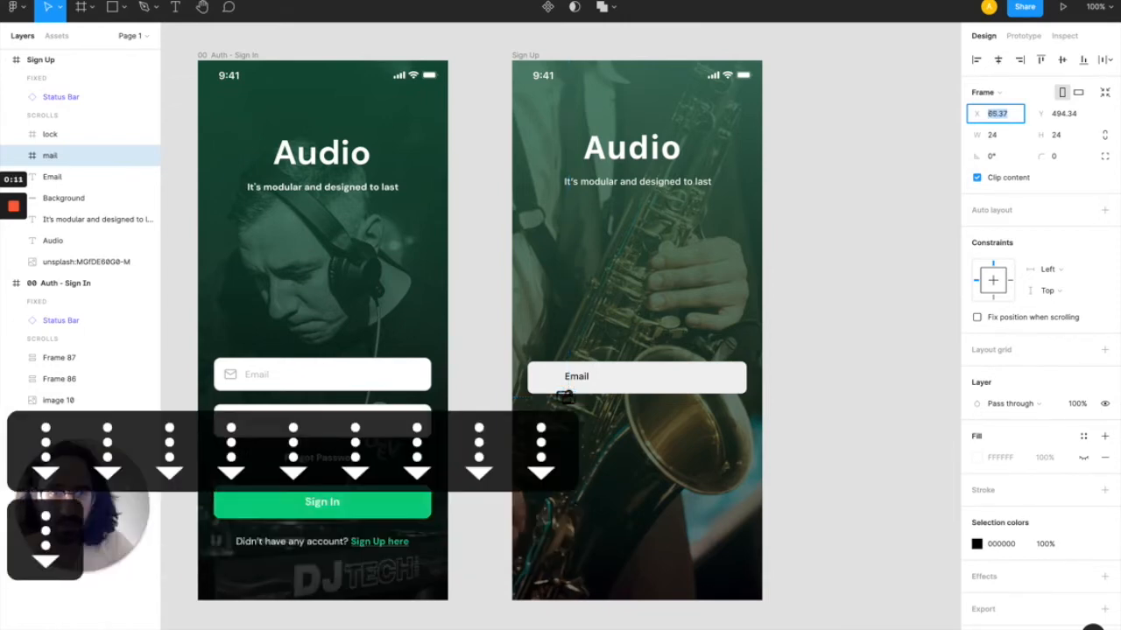
- Set the mail icon's Y to 474 and move it into the email field's left end, at about X 35, Y 466
click(1069, 117)
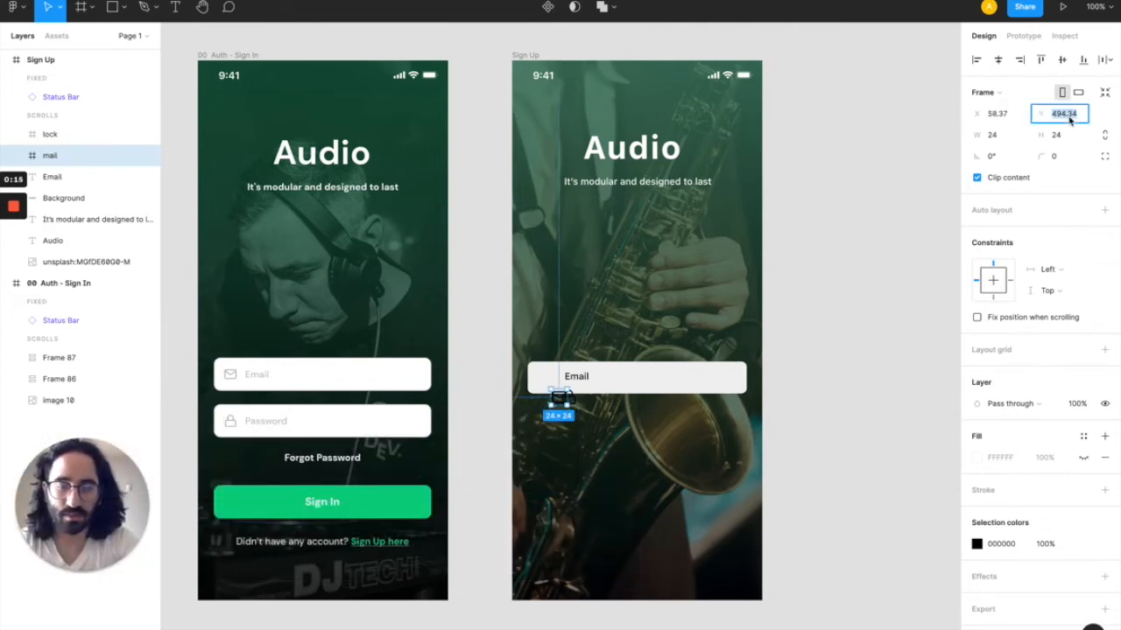
text(474)
key(Return)
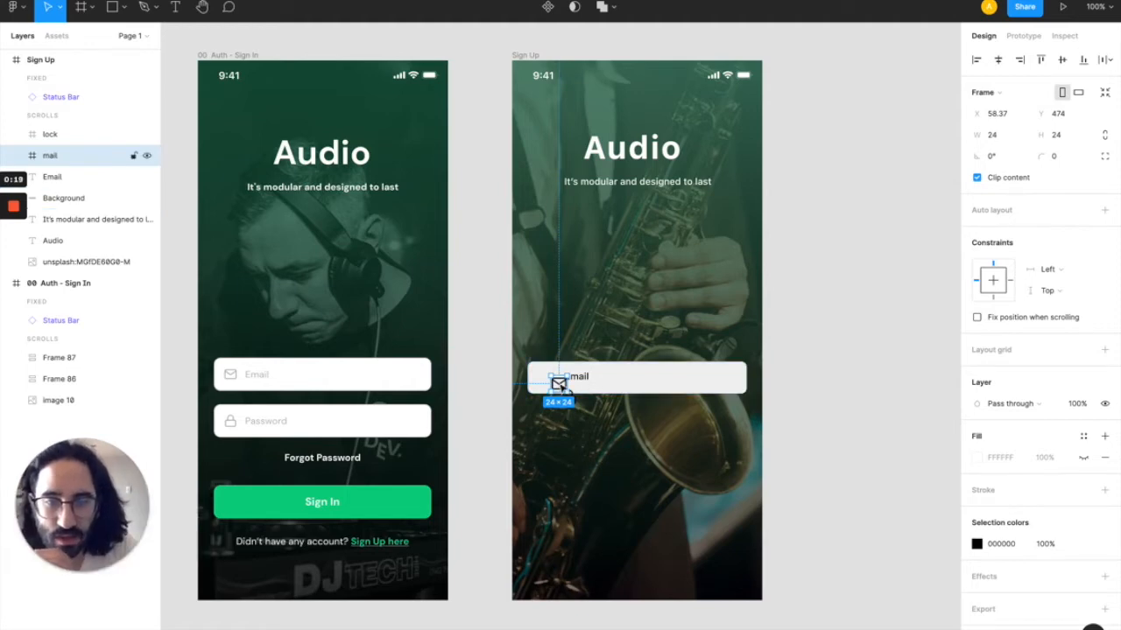
drag(557, 383, 545, 378)
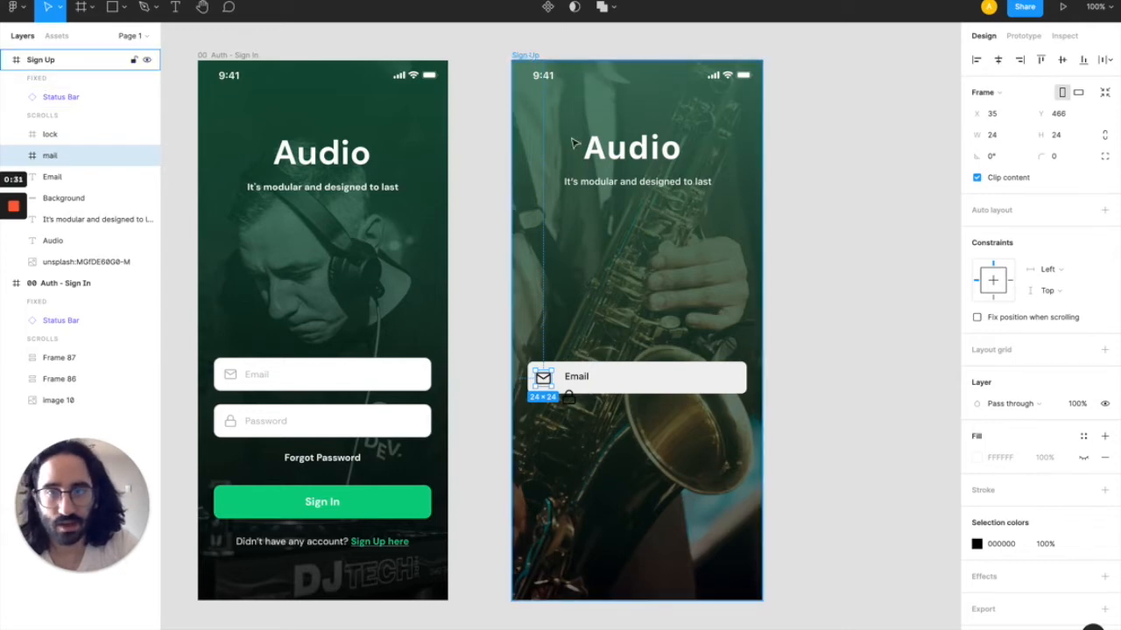
- Nudge the mail icon to X 32 while checking its spacing from the edges of the field background
key(Escape)
scroll(591, 205, up, 3)
scroll(592, 205, up, 3)
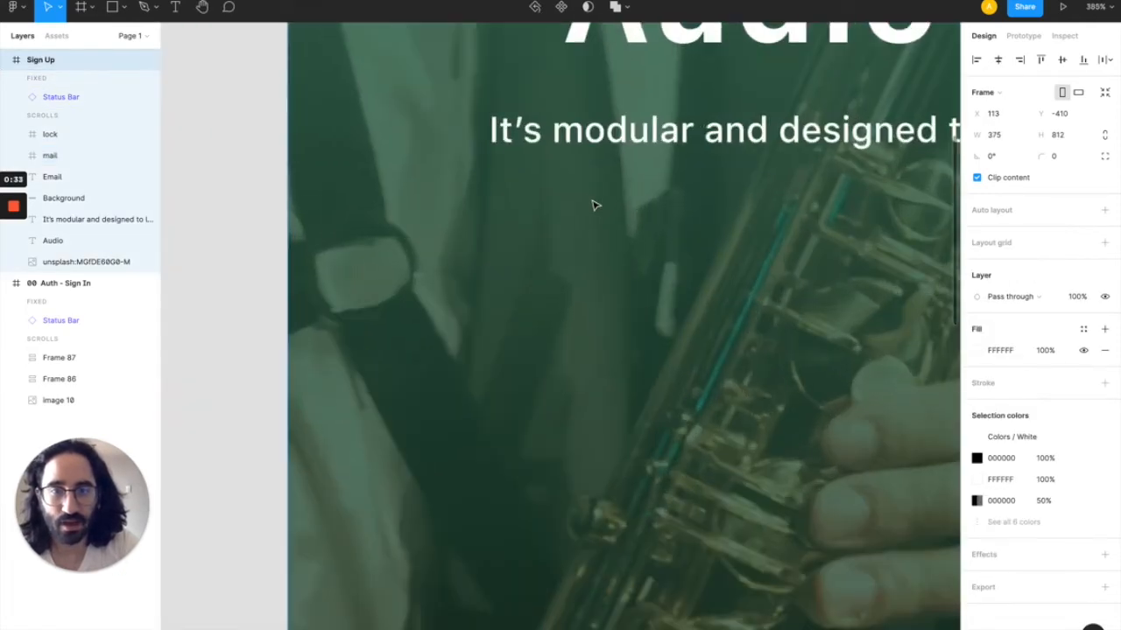
scroll(592, 205, down, 10)
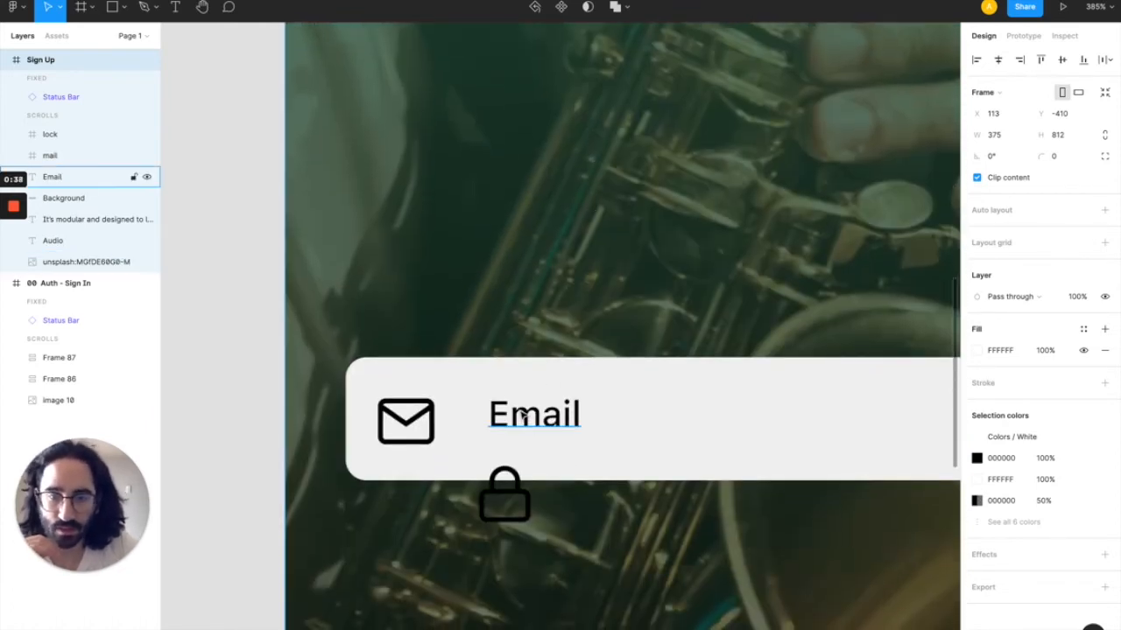
click(424, 431)
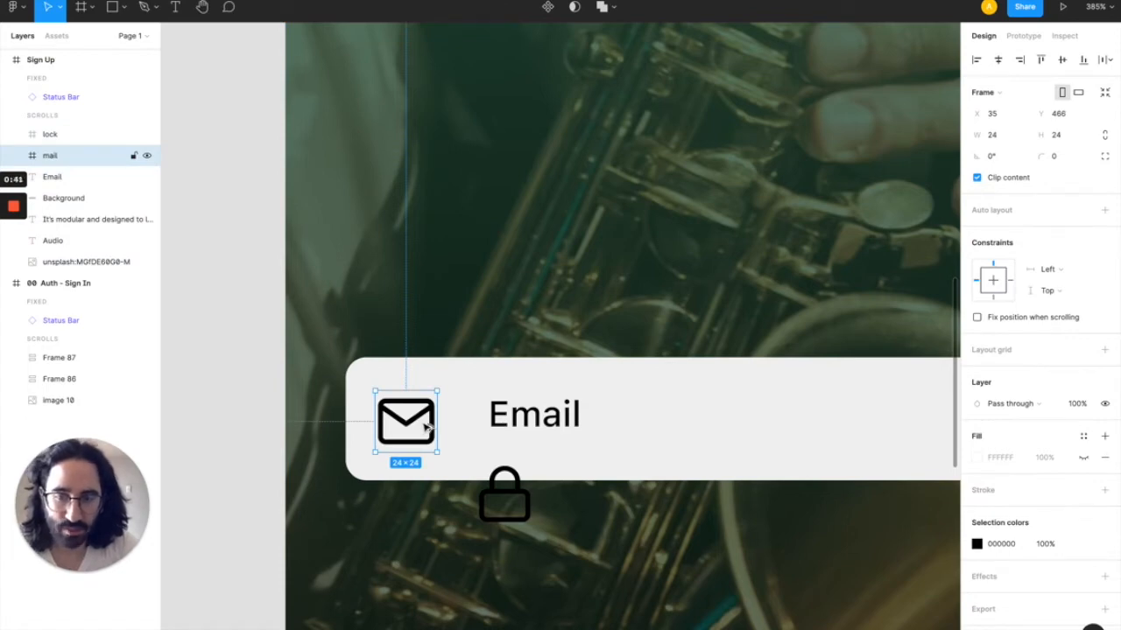
key(alt)
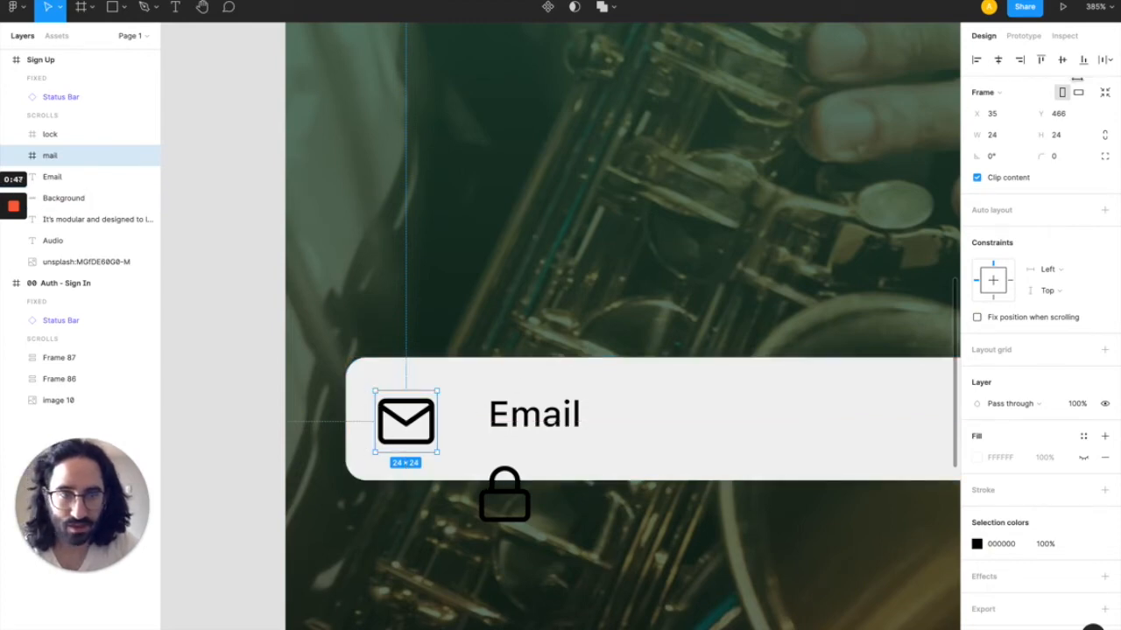
click(1011, 118)
key(Down)
key(Down)
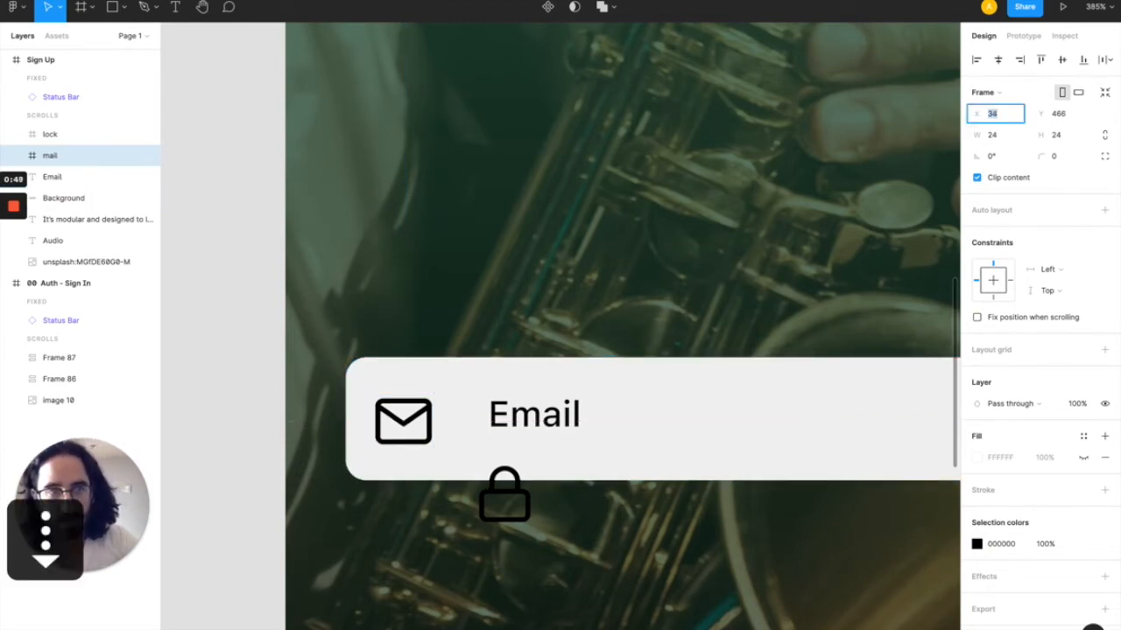
key(alt)
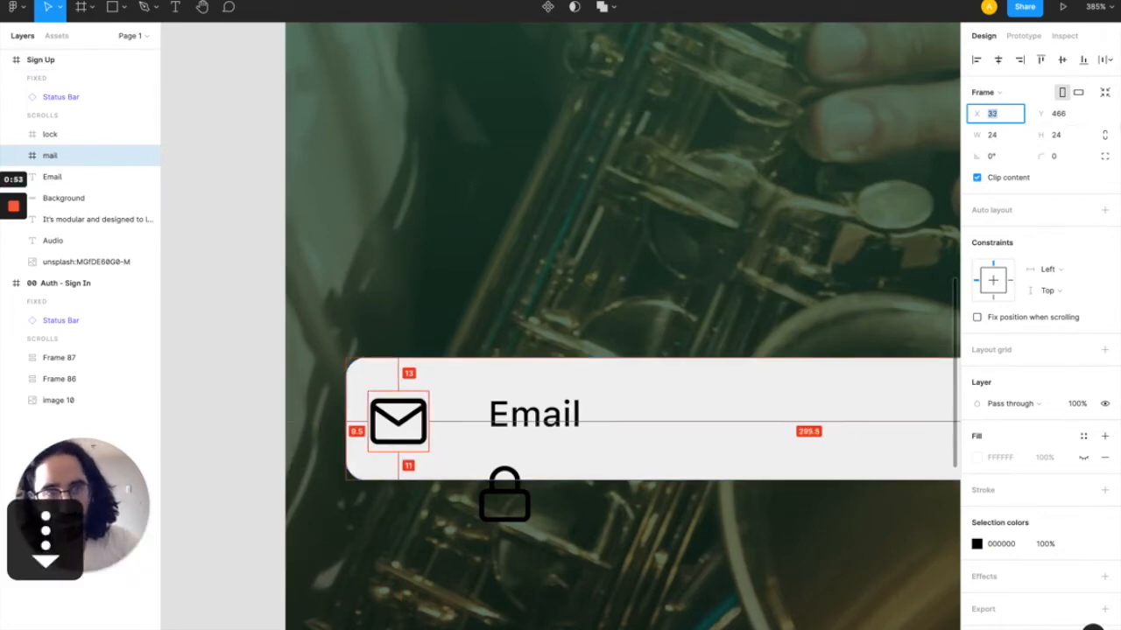
- Set the mail icon's position to X 31.5 and Y 467 within the email field
key(Down)
click(1003, 115)
key(BackSpace)
text(1.5)
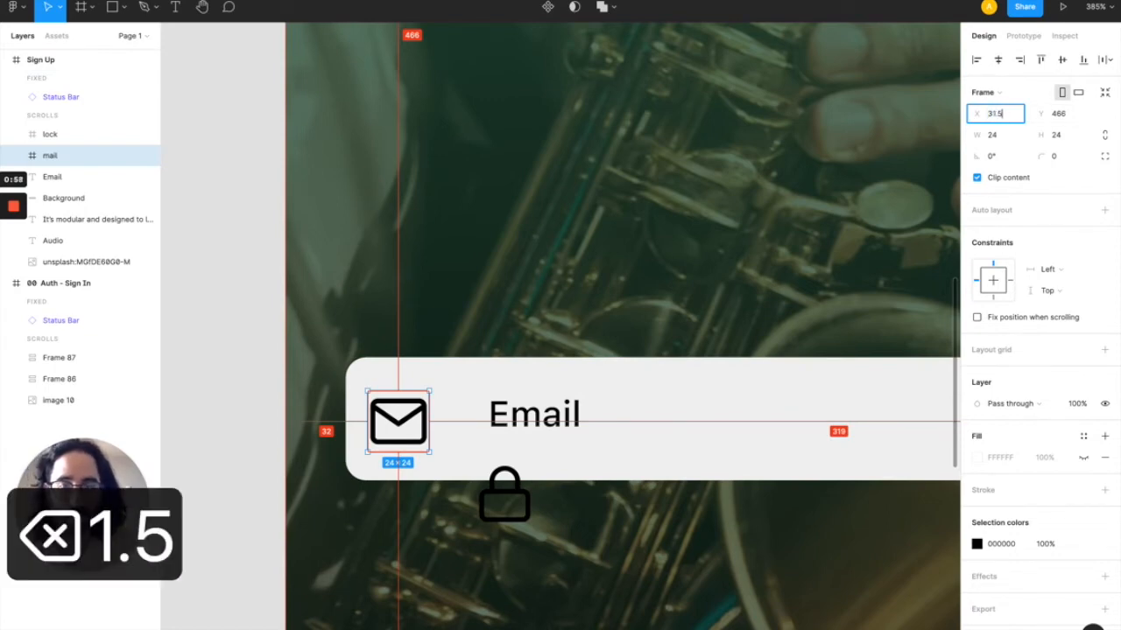
key(Return)
key(alt)
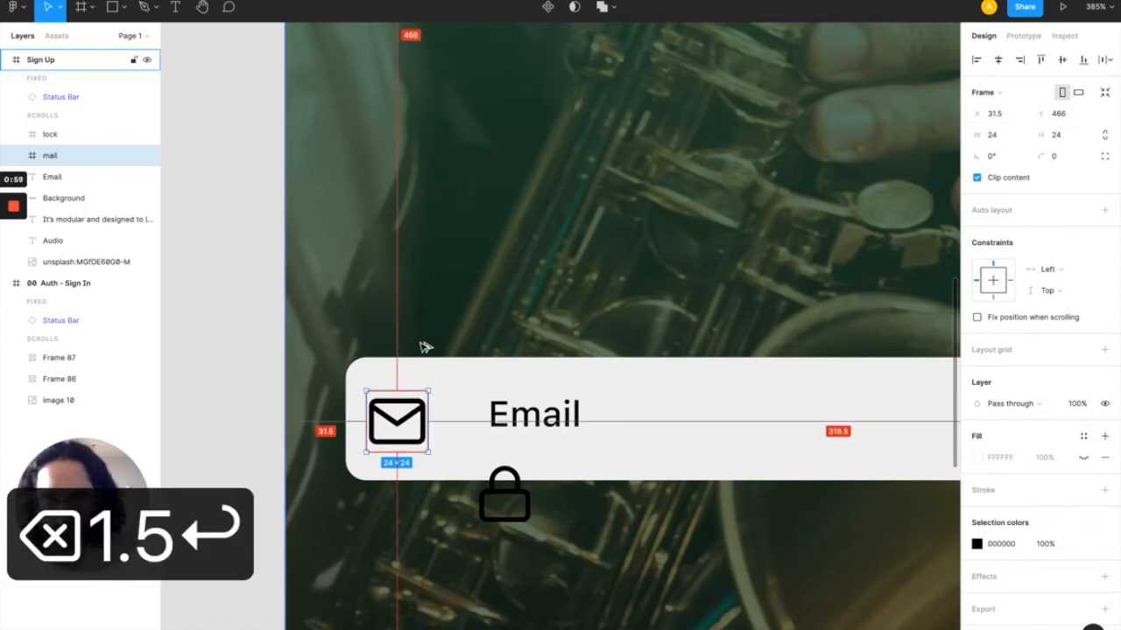
click(1060, 112)
key(Up)
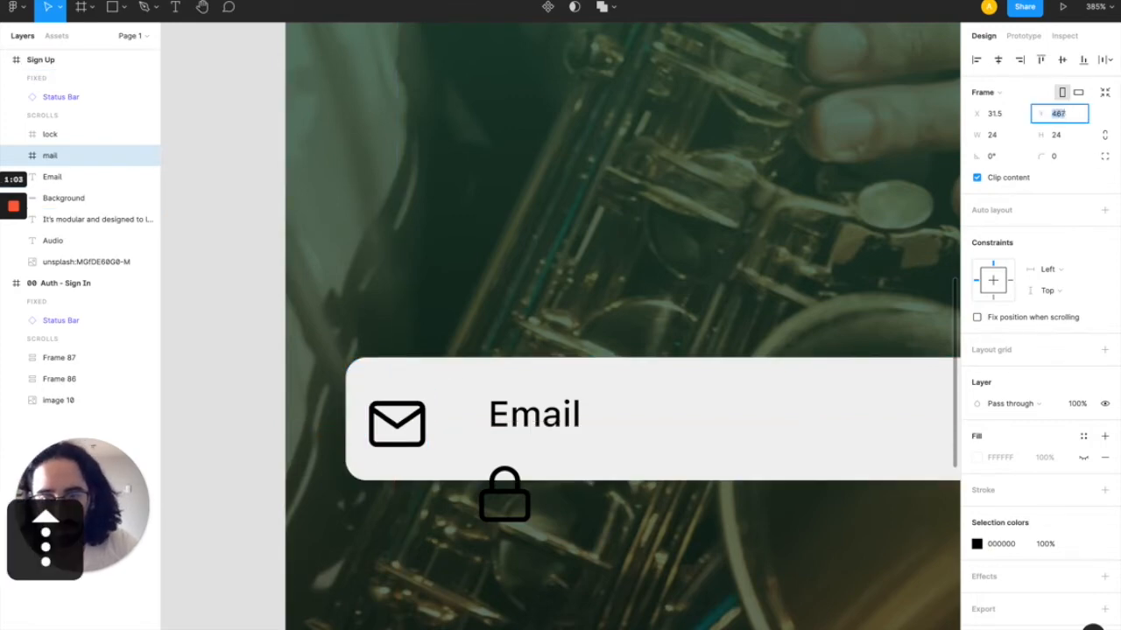
- Set the "Email" text to auto width and move it beside the mail icon, at about X 61, Y 471
click(530, 421)
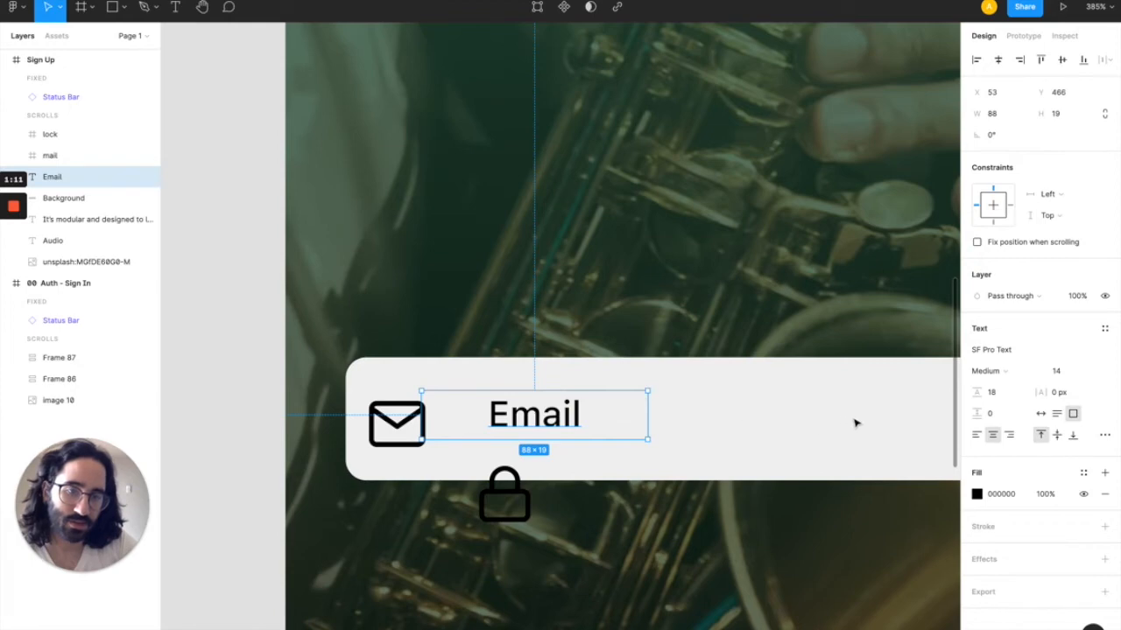
click(1040, 418)
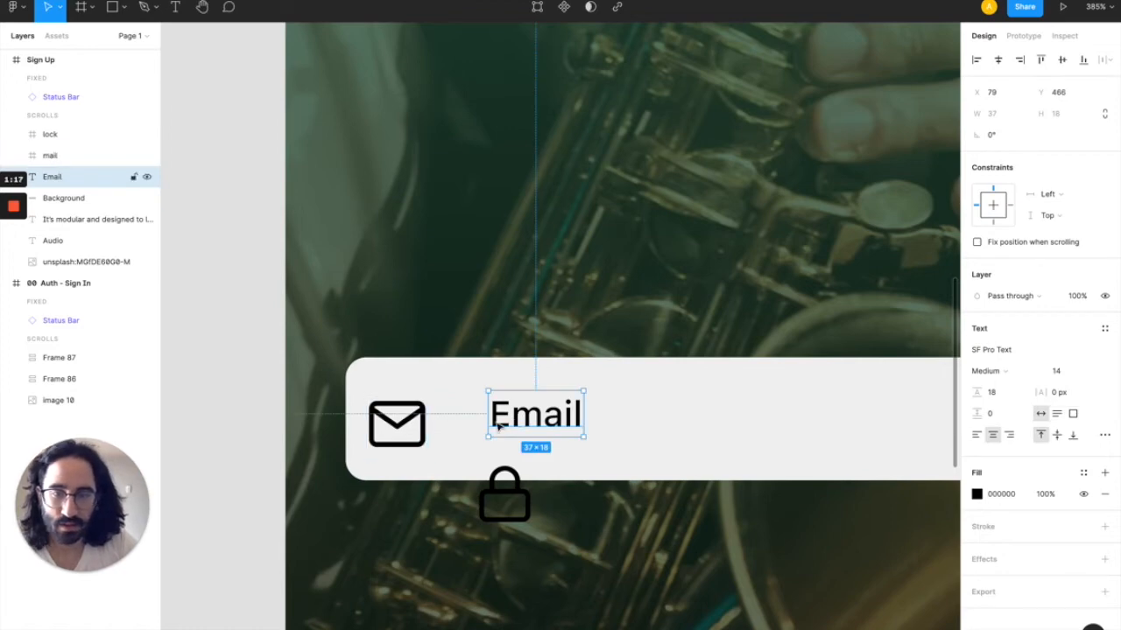
drag(485, 433, 468, 435)
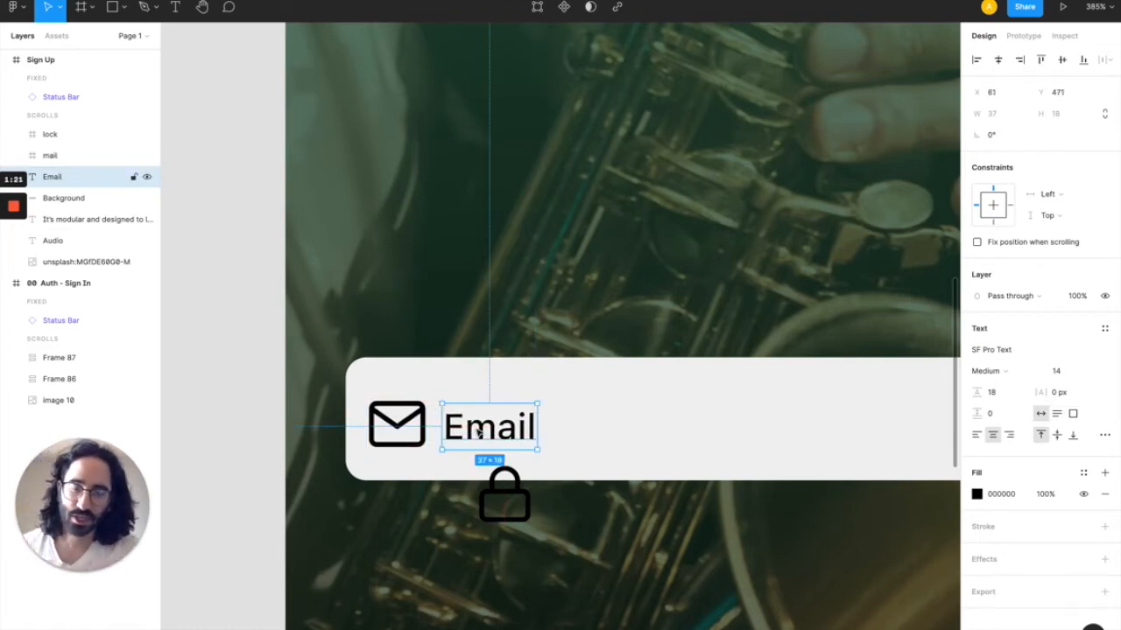
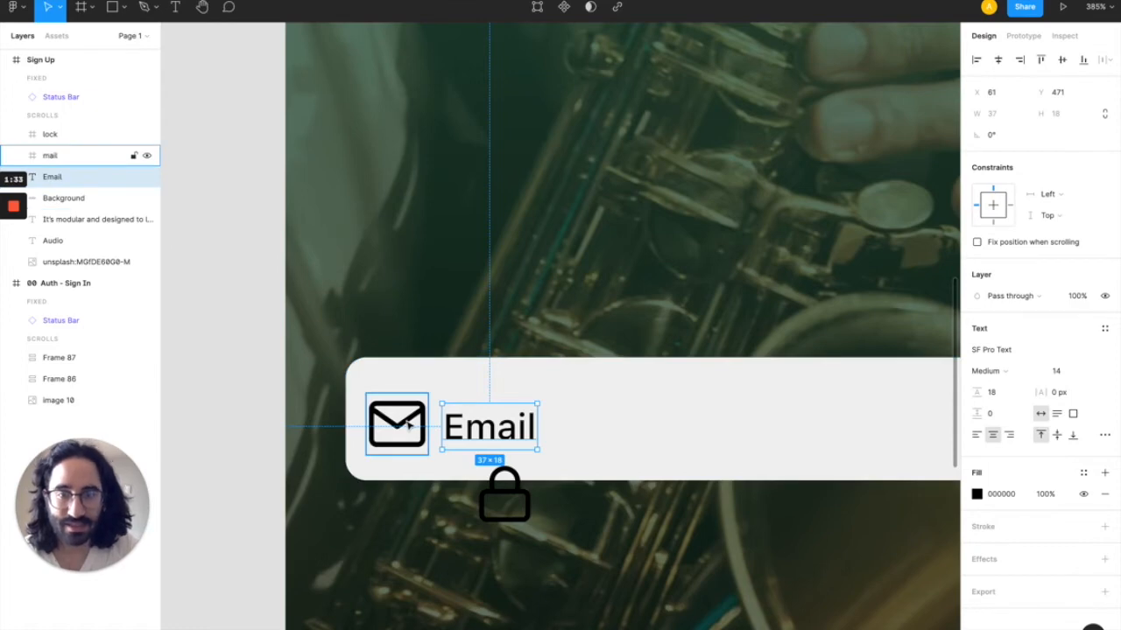
- Align the "Email" text and the mail icon on their vertical centers
shift+click(408, 424)
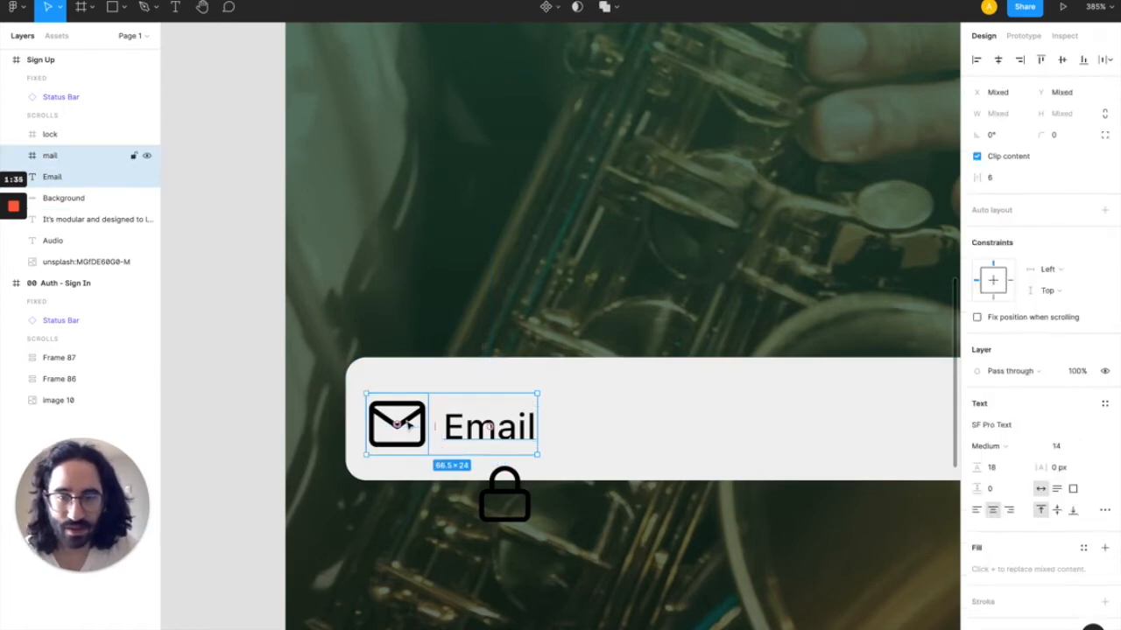
click(1061, 62)
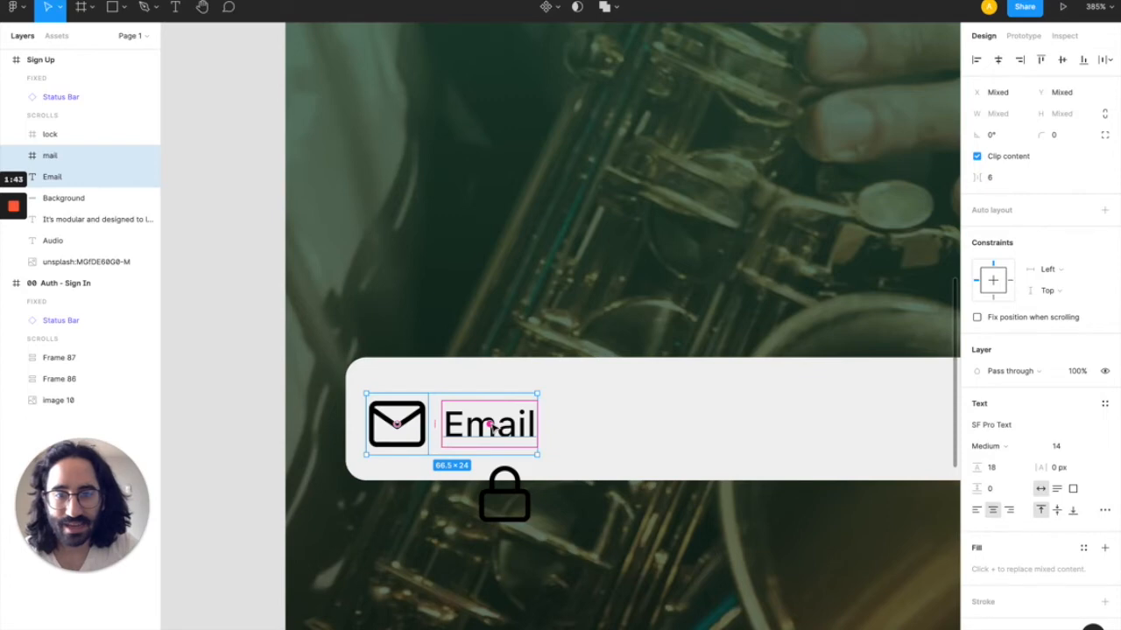
click(700, 447)
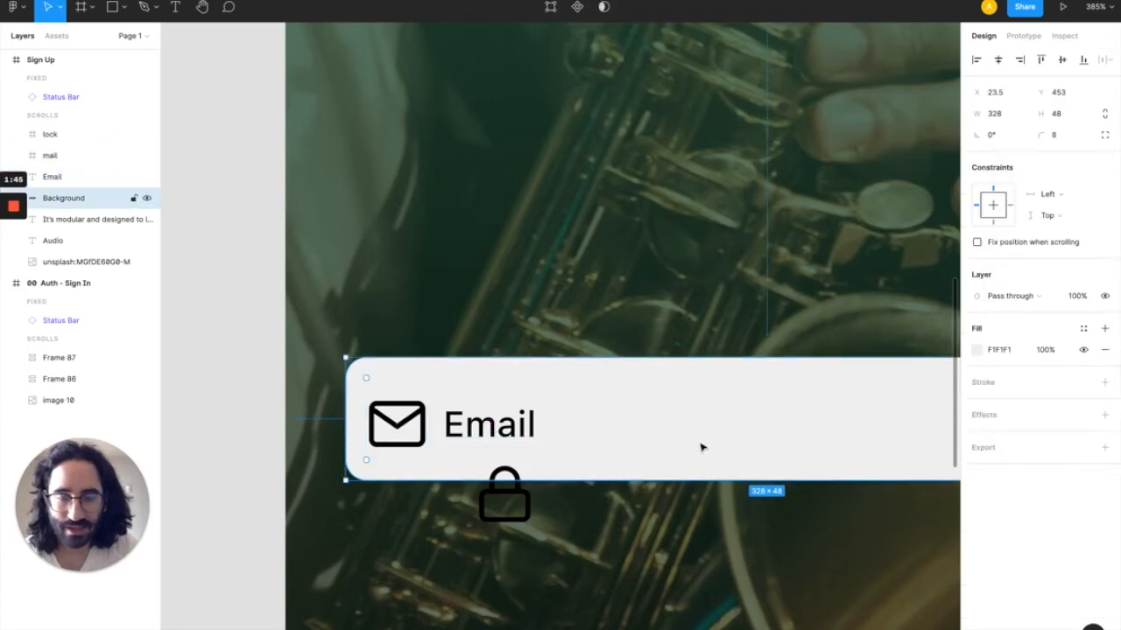
- Set the "Email" text's X position to 59.5 and measure its gap to the mail icon
click(467, 431)
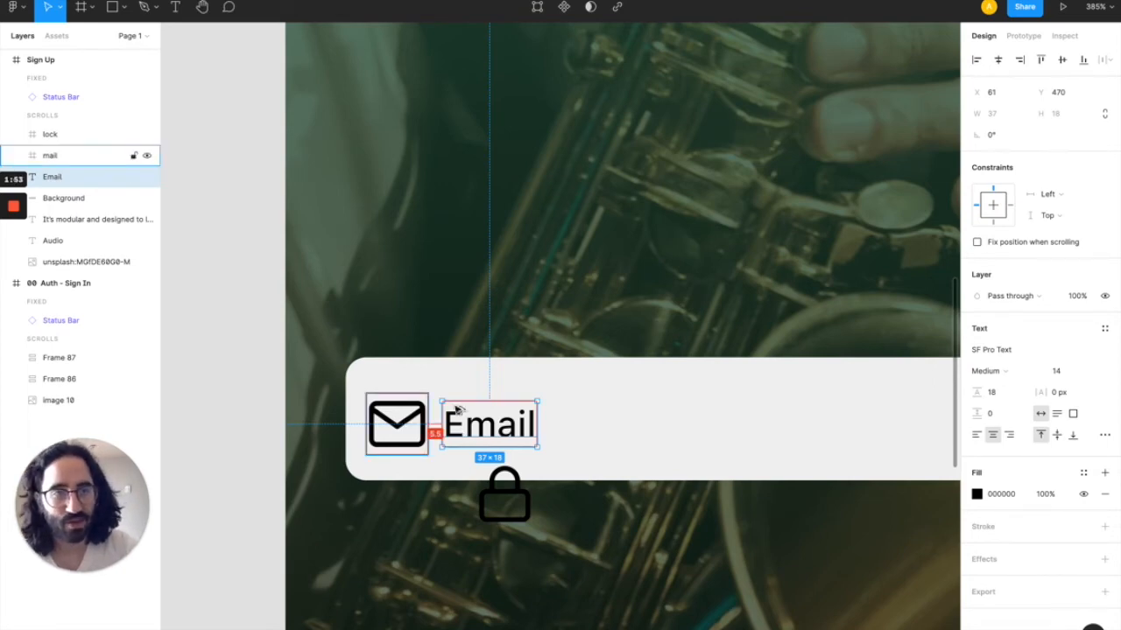
click(1001, 98)
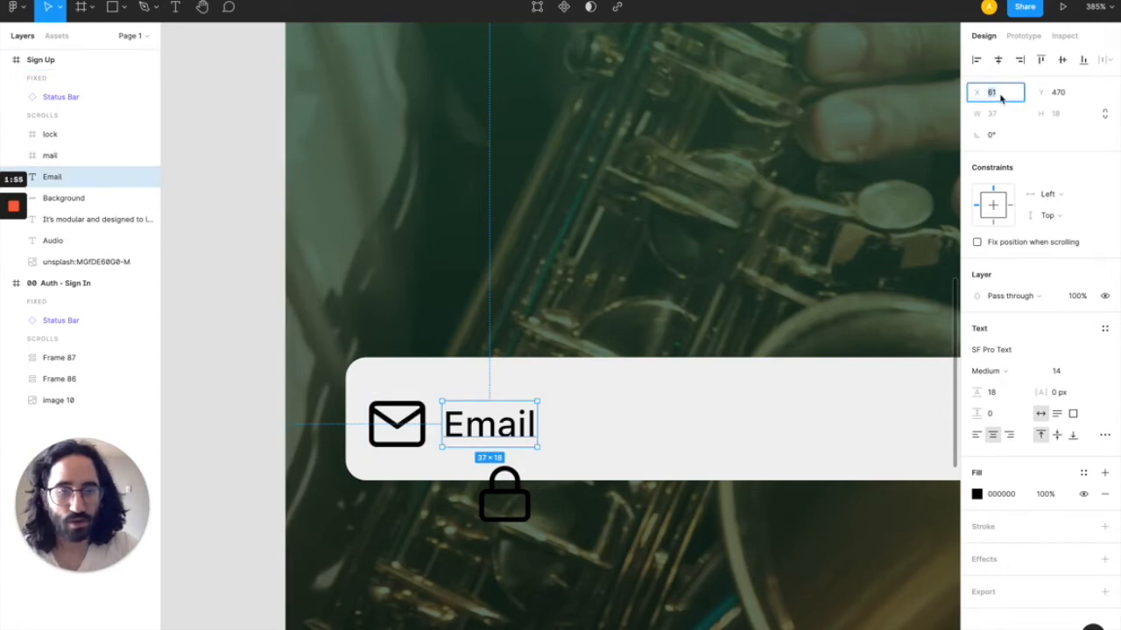
text(59.5)
key(Return)
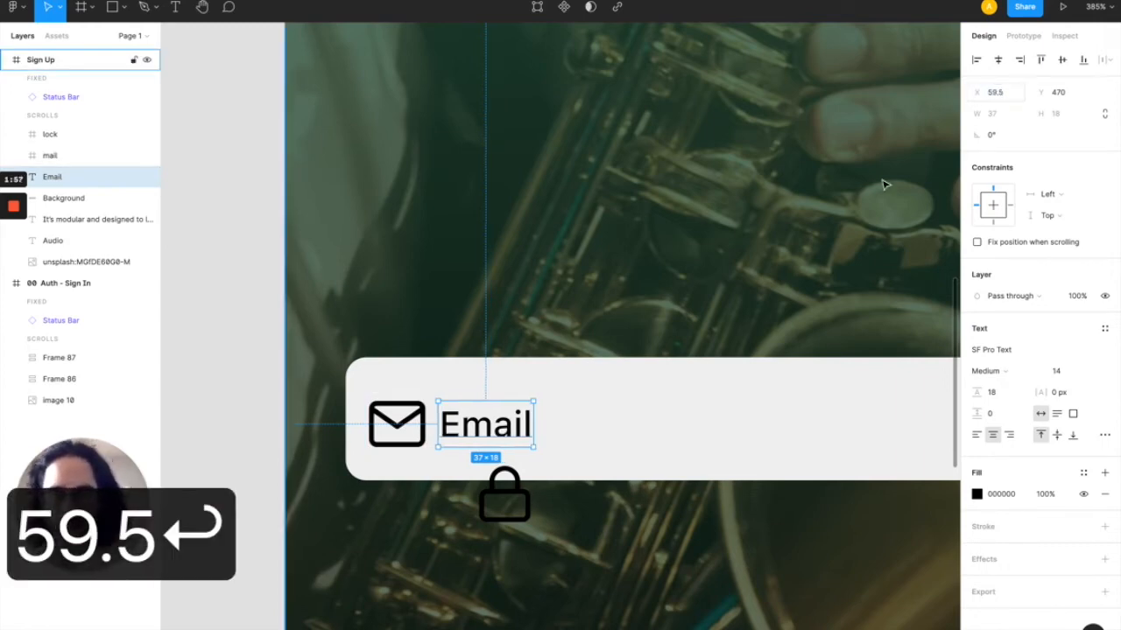
key(alt)
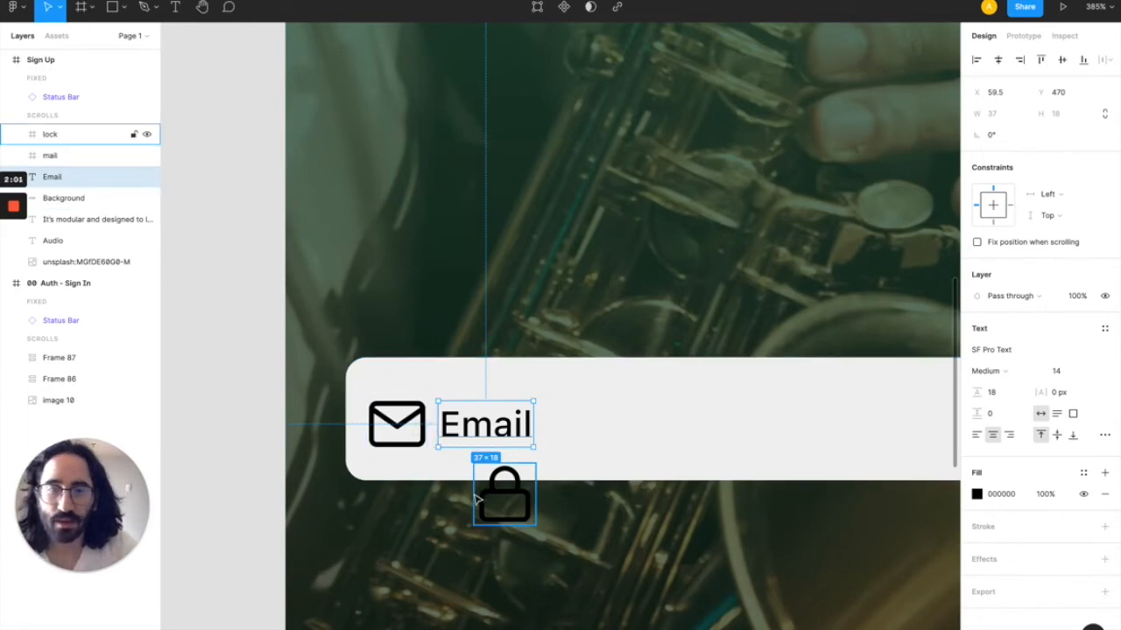
scroll(475, 497, down, 5)
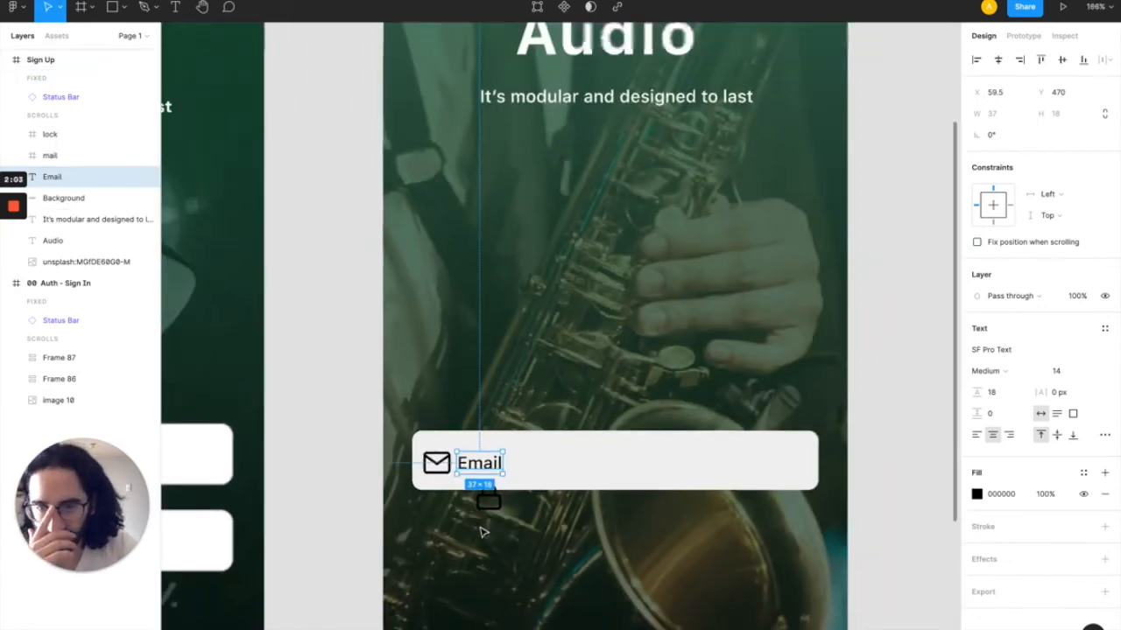
scroll(480, 532, left, 3)
scroll(481, 538, down, 4)
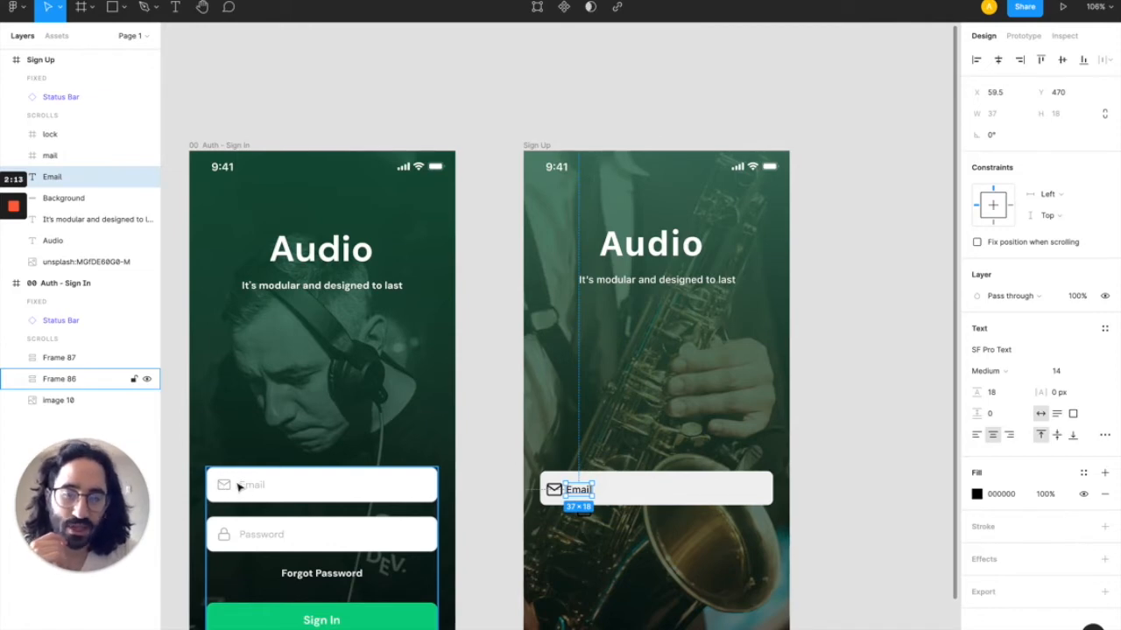
- Recolor the mail icon and the "Email" text together to light gray B5B2B2
click(502, 497)
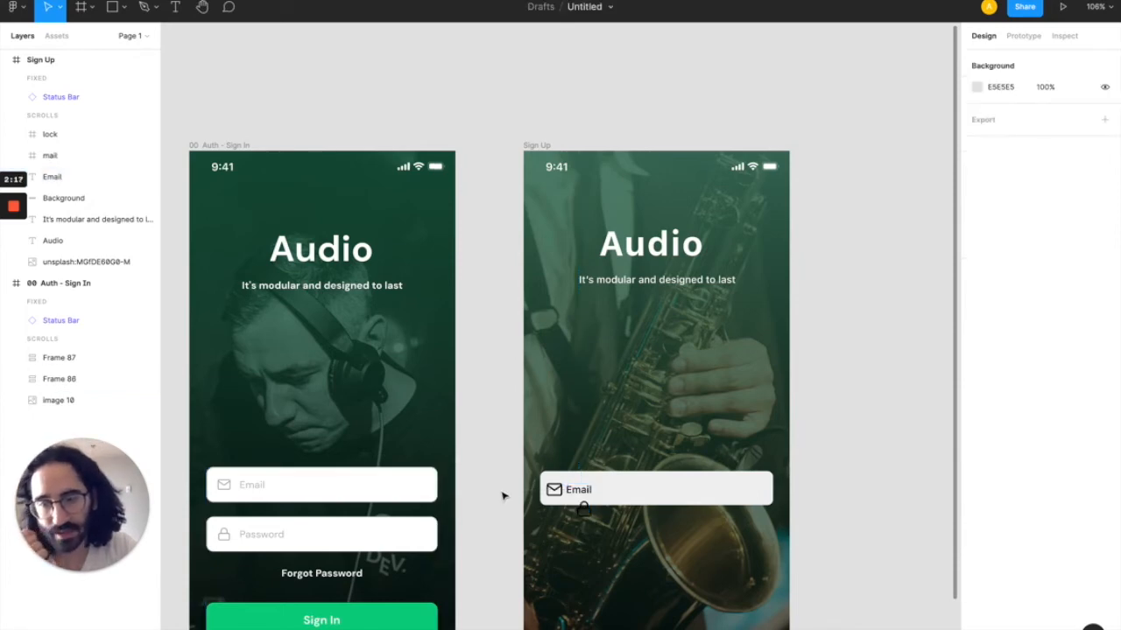
click(579, 491)
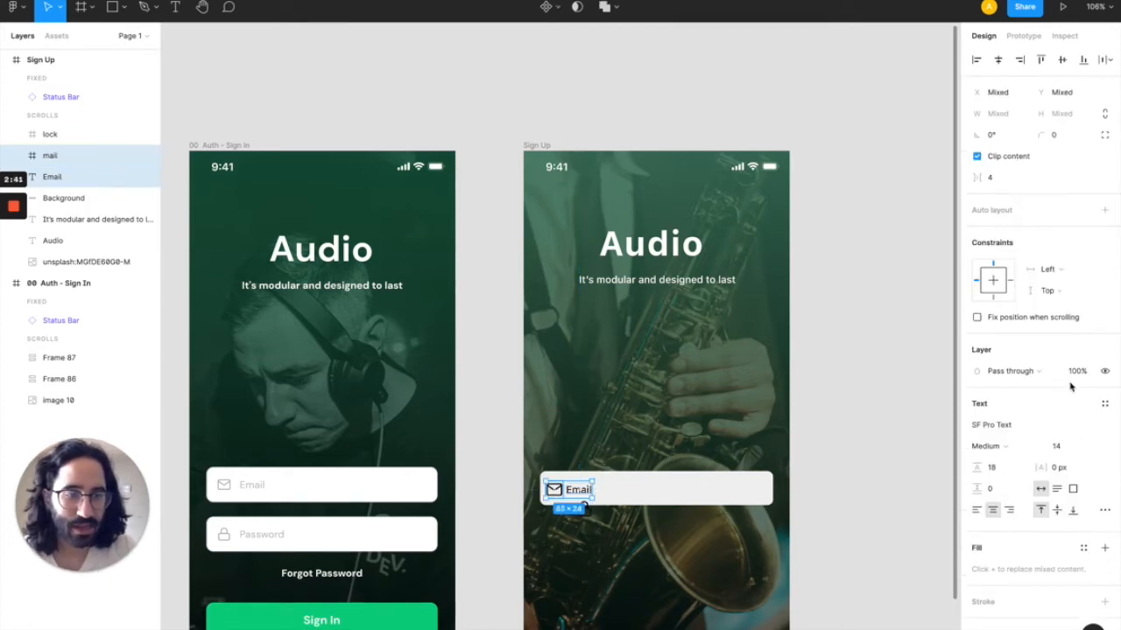
scroll(1116, 529, down, 3)
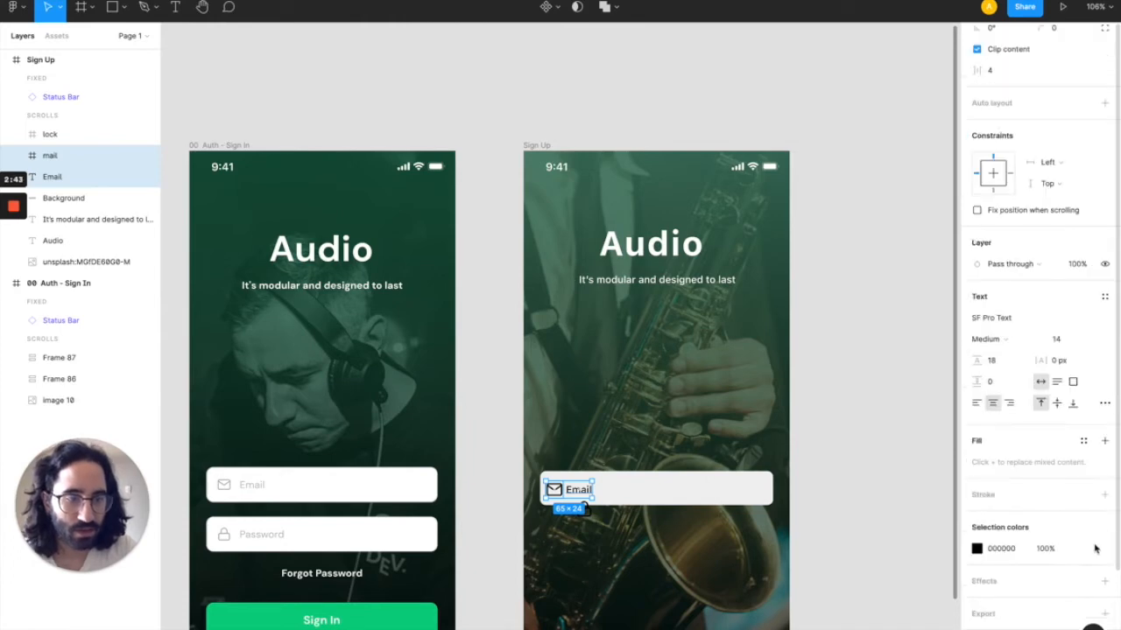
click(977, 549)
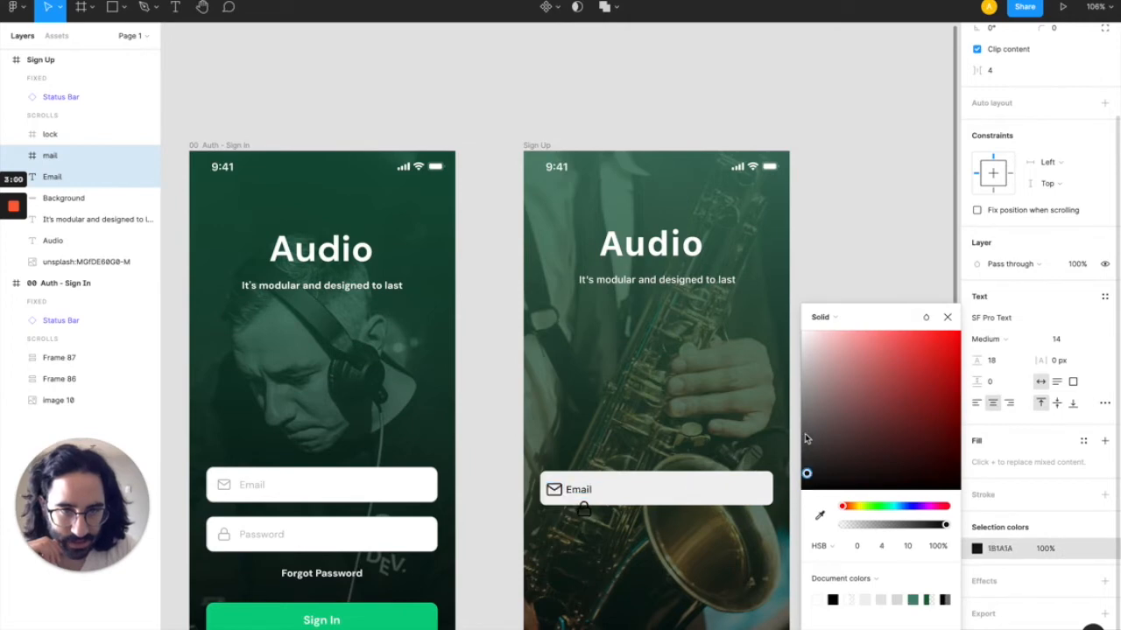
click(804, 431)
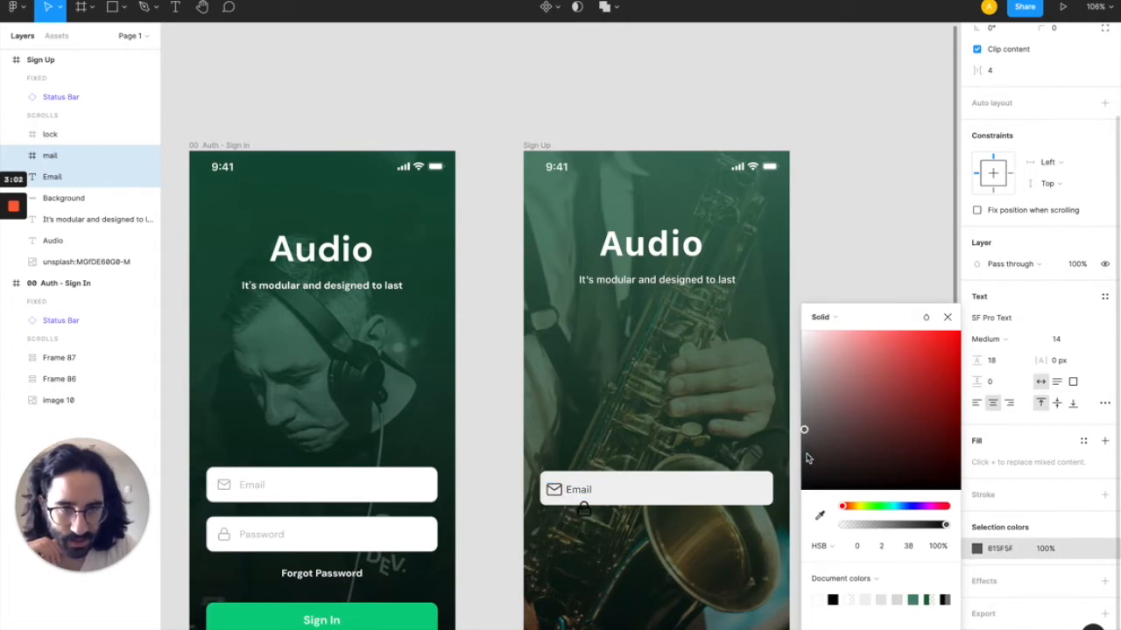
click(804, 410)
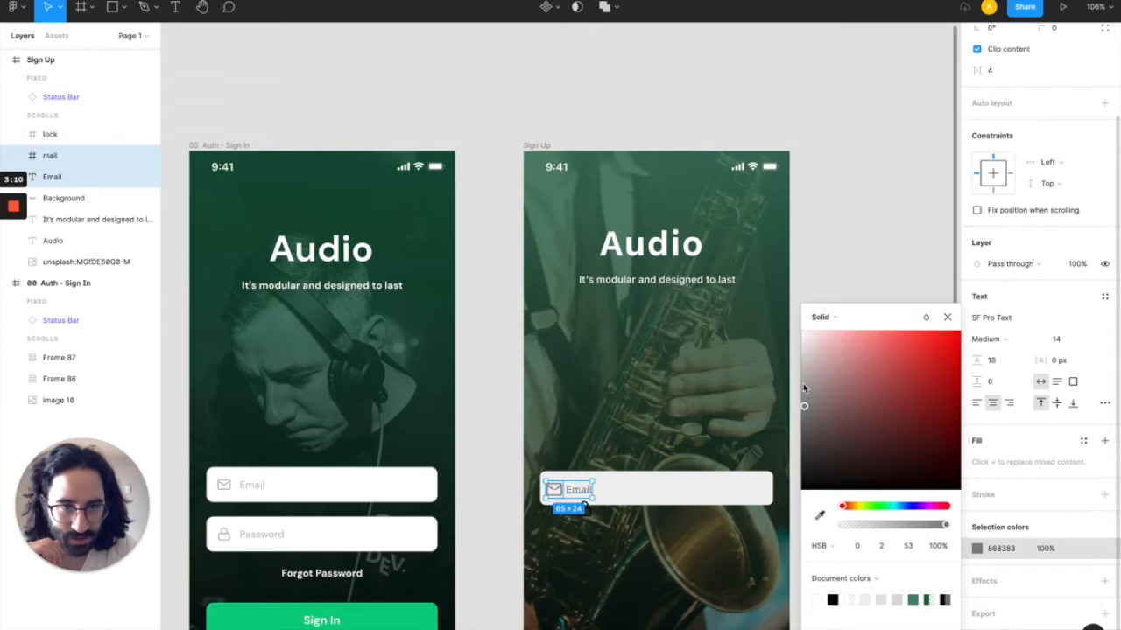
click(804, 386)
click(803, 381)
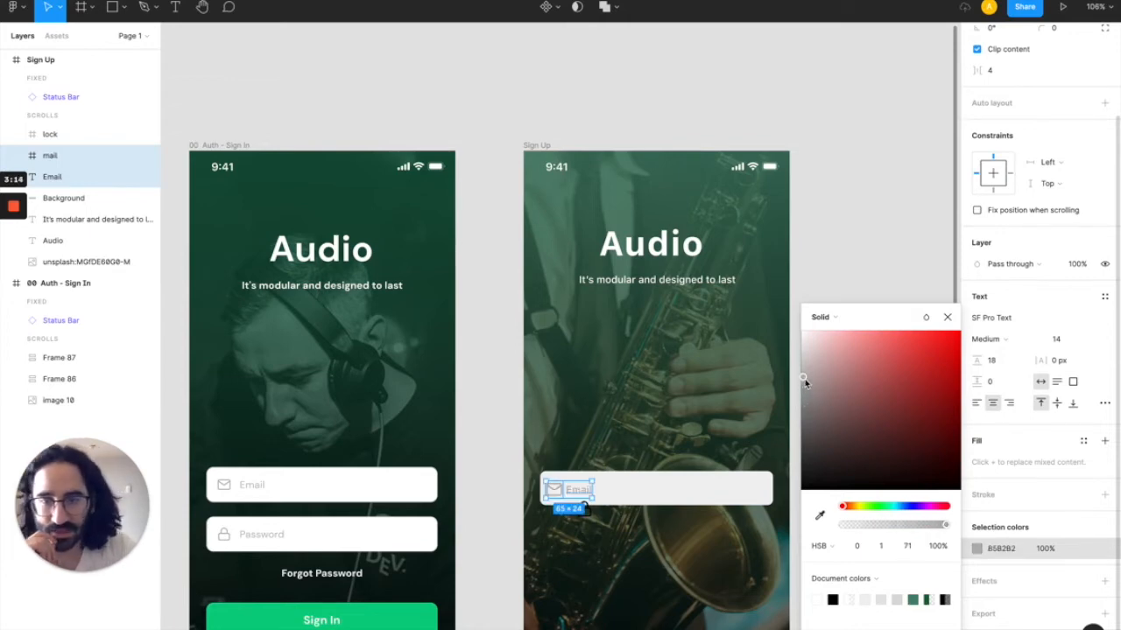
click(947, 319)
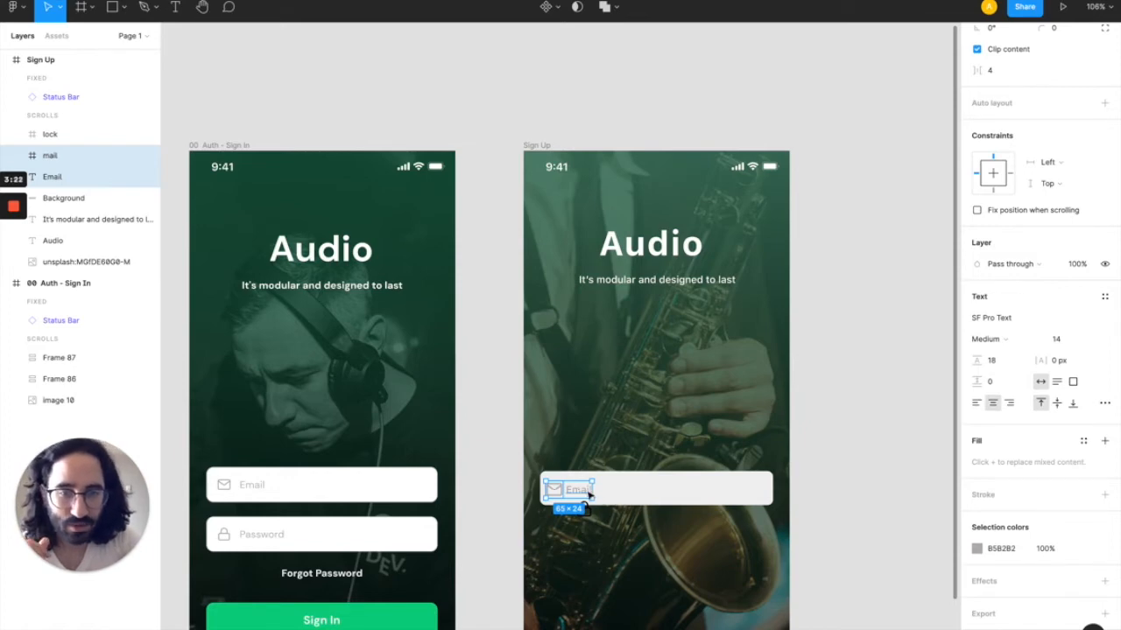
key(Escape)
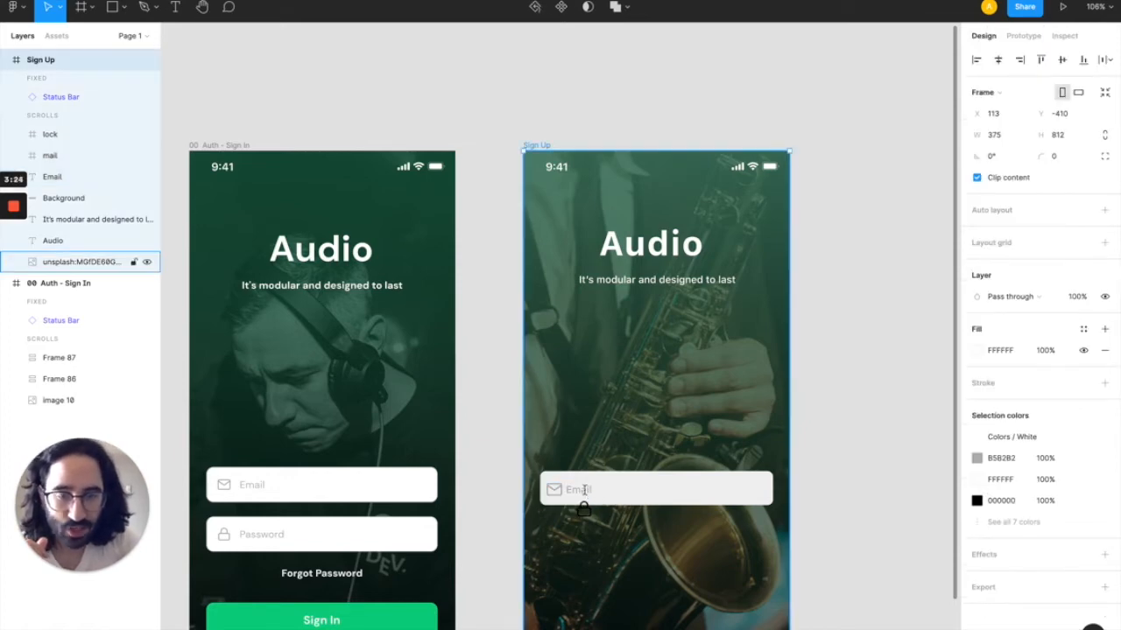
click(642, 527)
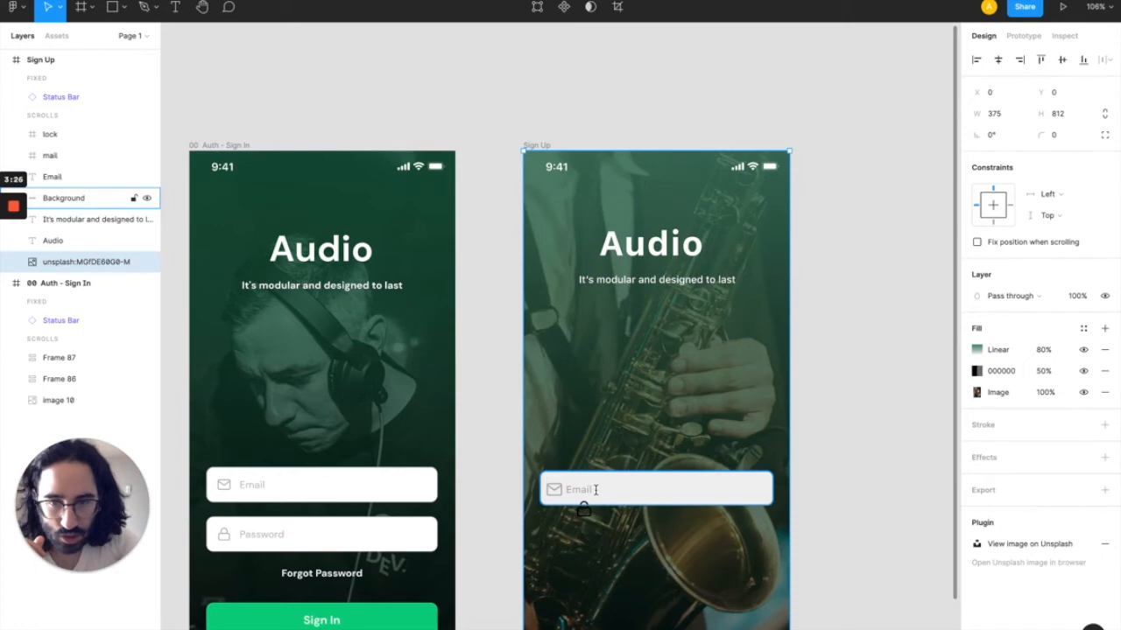
- Set the font weight of the "Email" text in the Sign Up screen's field to Light
double_click(579, 491)
key(Escape)
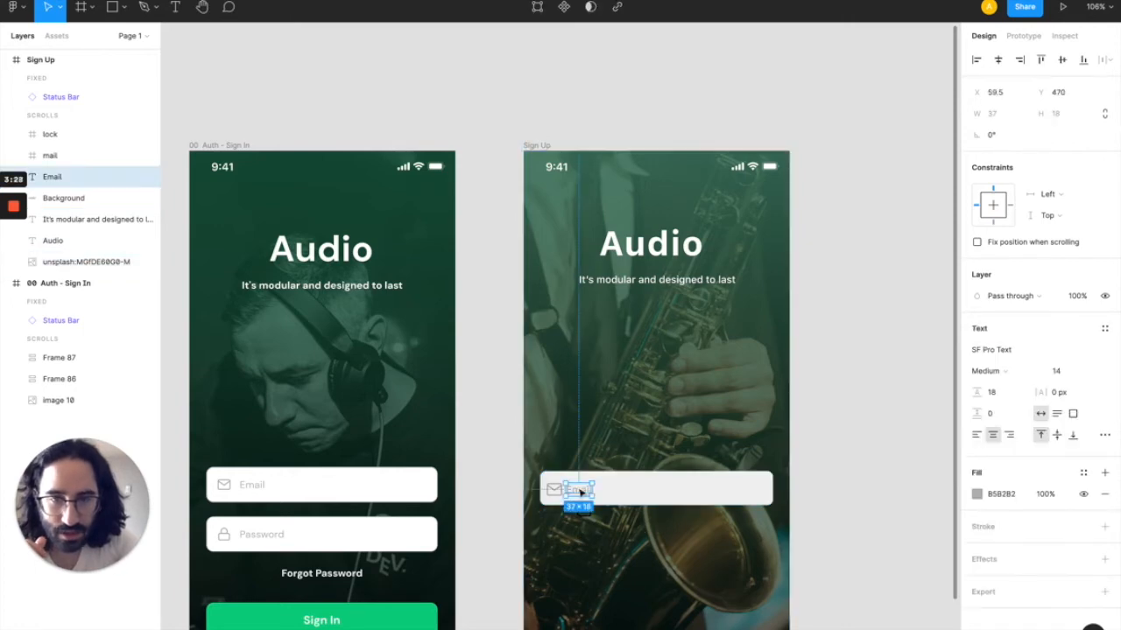
key(Return)
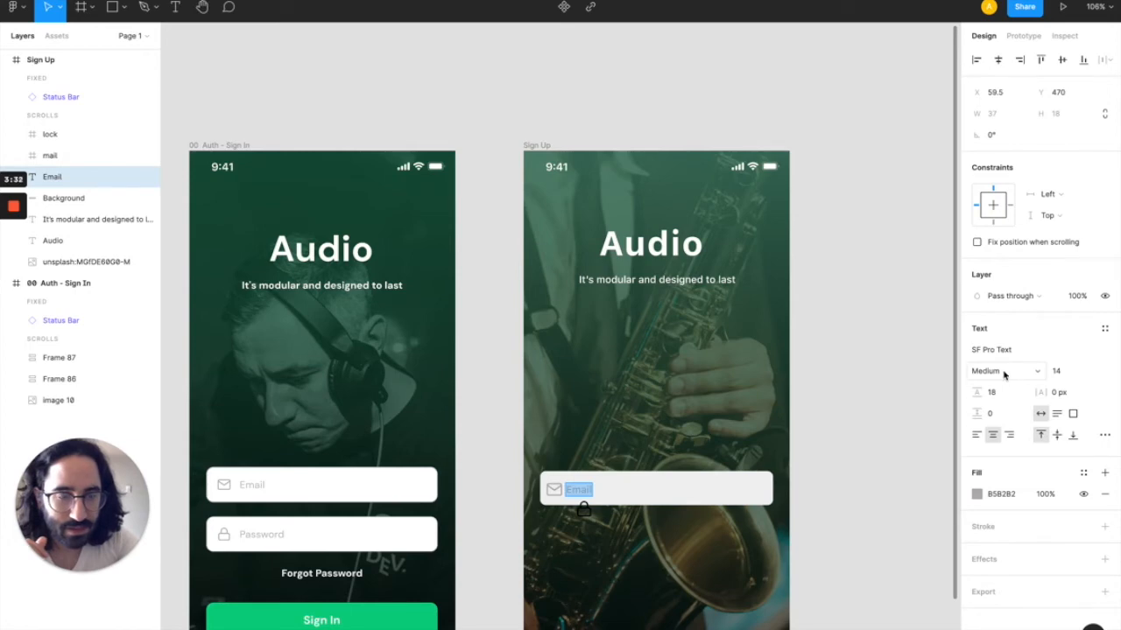
click(1036, 371)
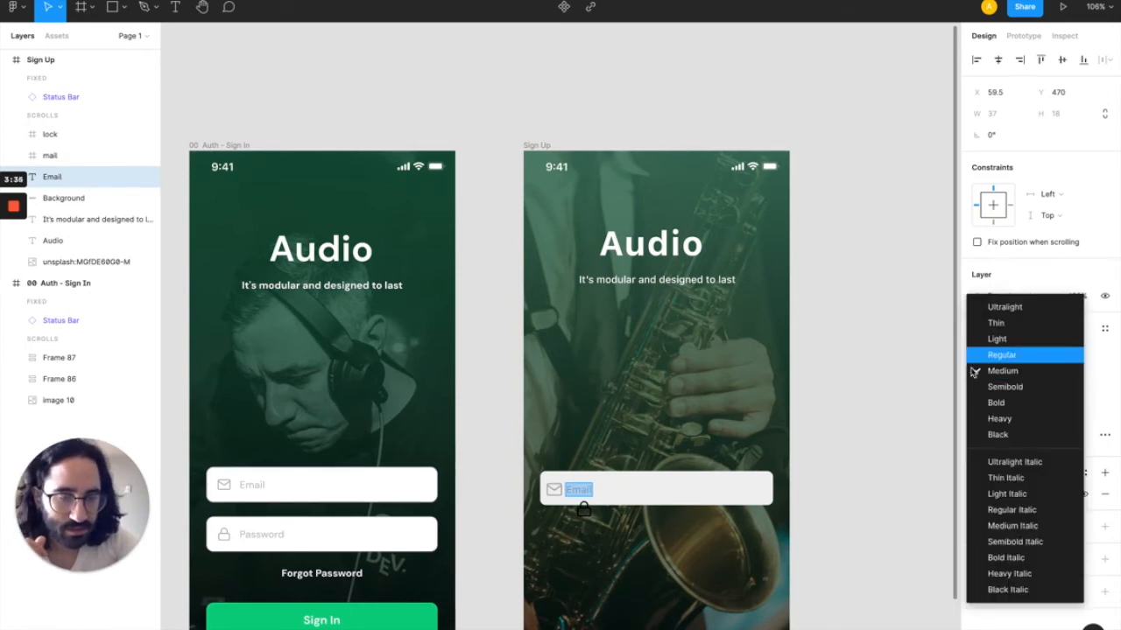
key(Return)
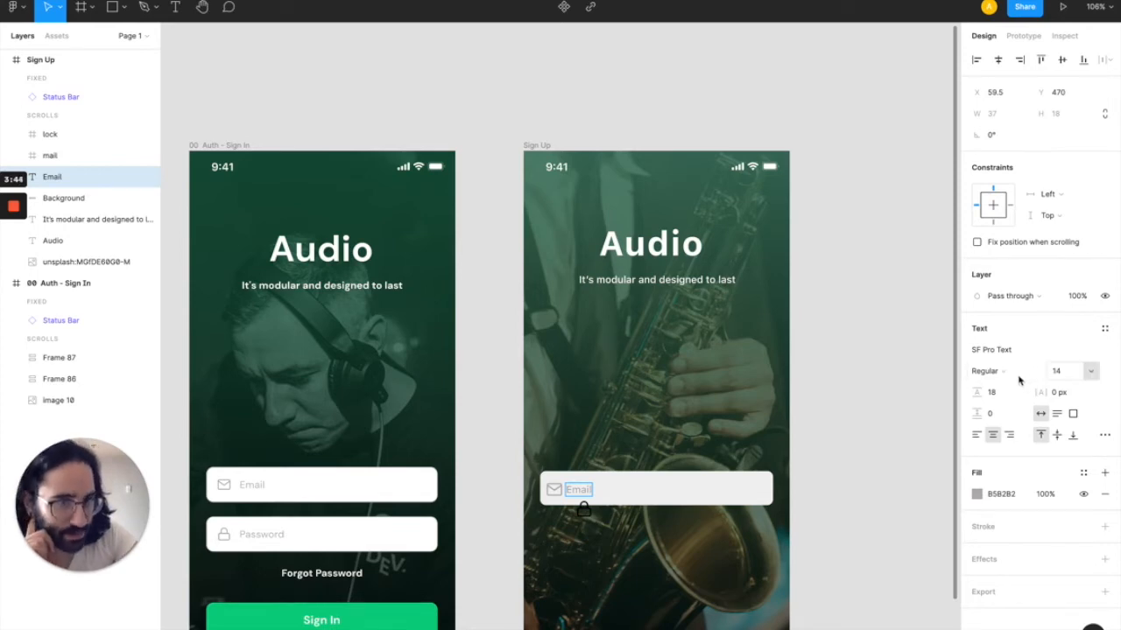
click(1018, 375)
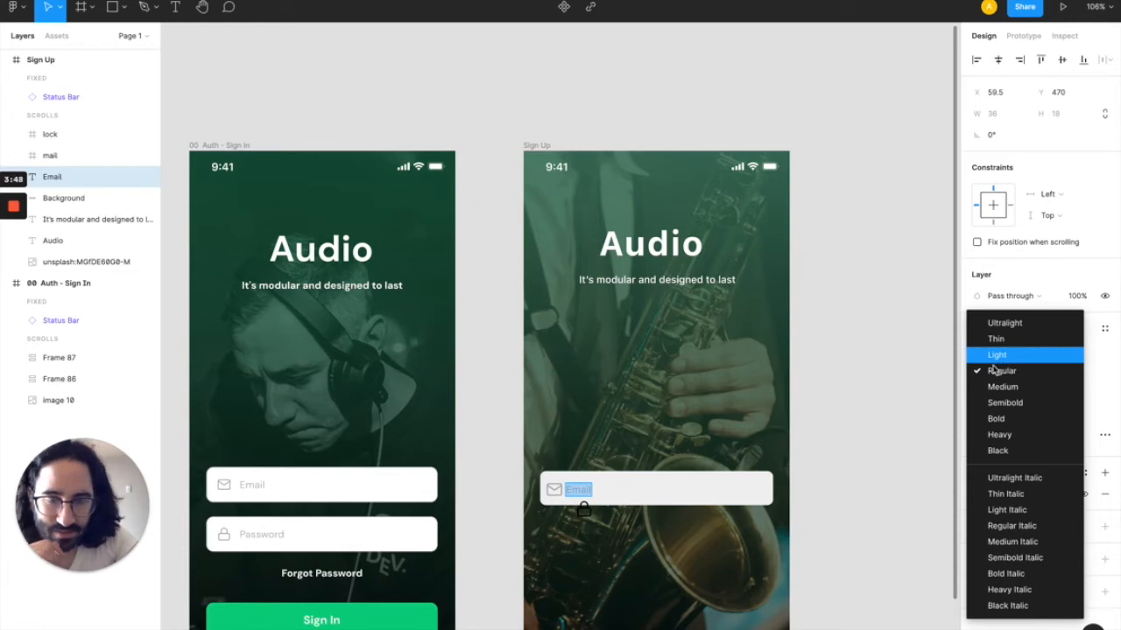
click(989, 361)
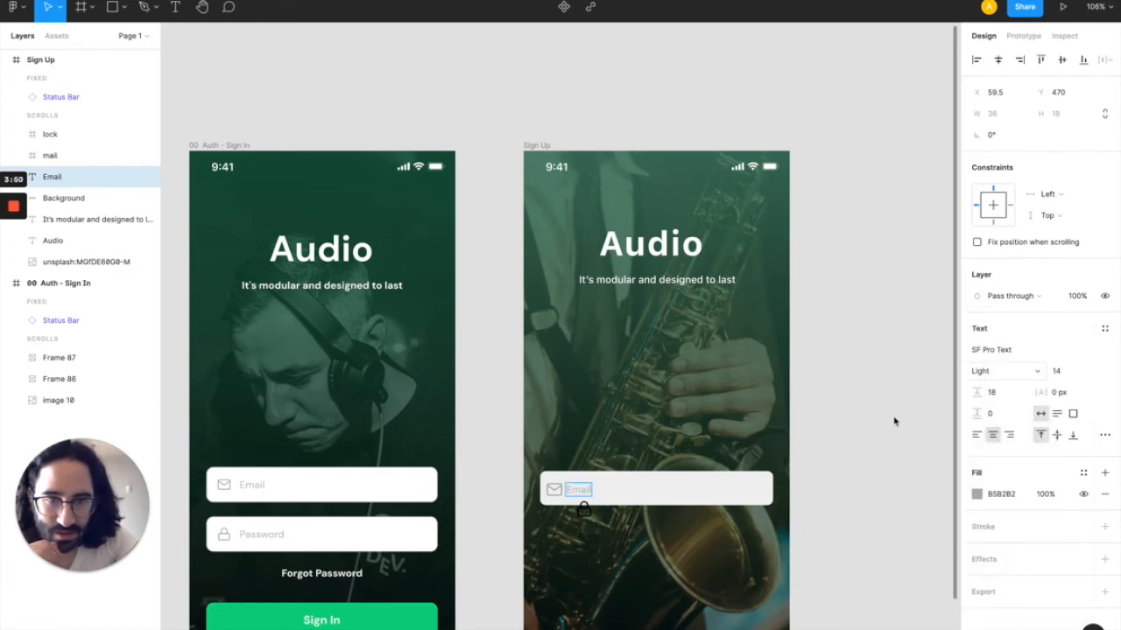
key(Escape)
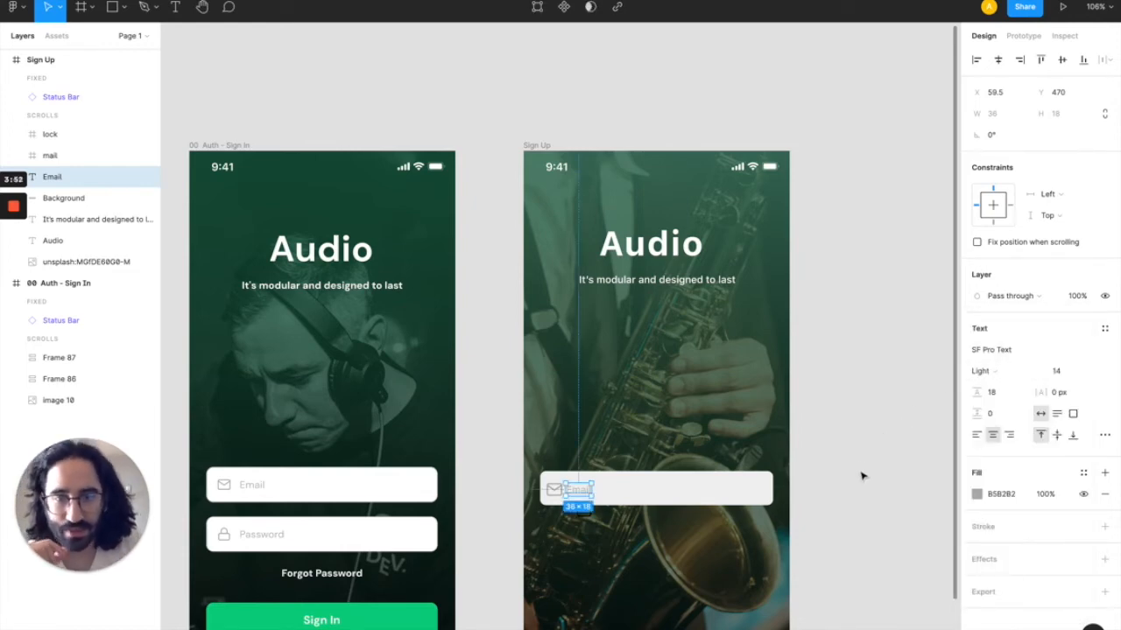
click(857, 510)
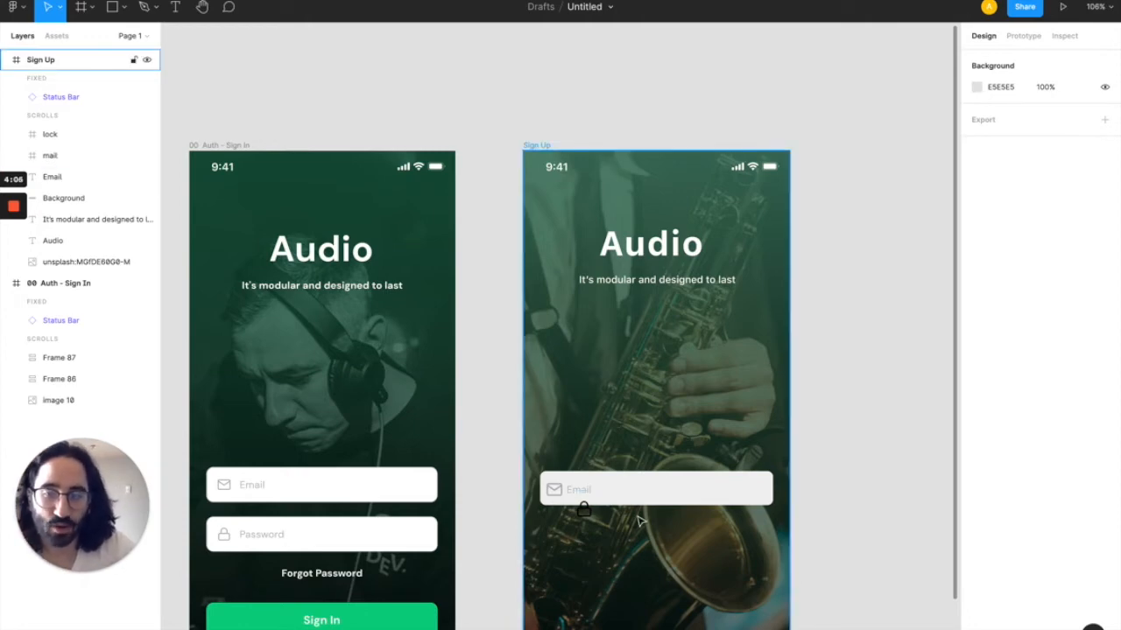
- Group the mail icon, the "Email" text and the field's background rectangle
scroll(643, 512, up, 5)
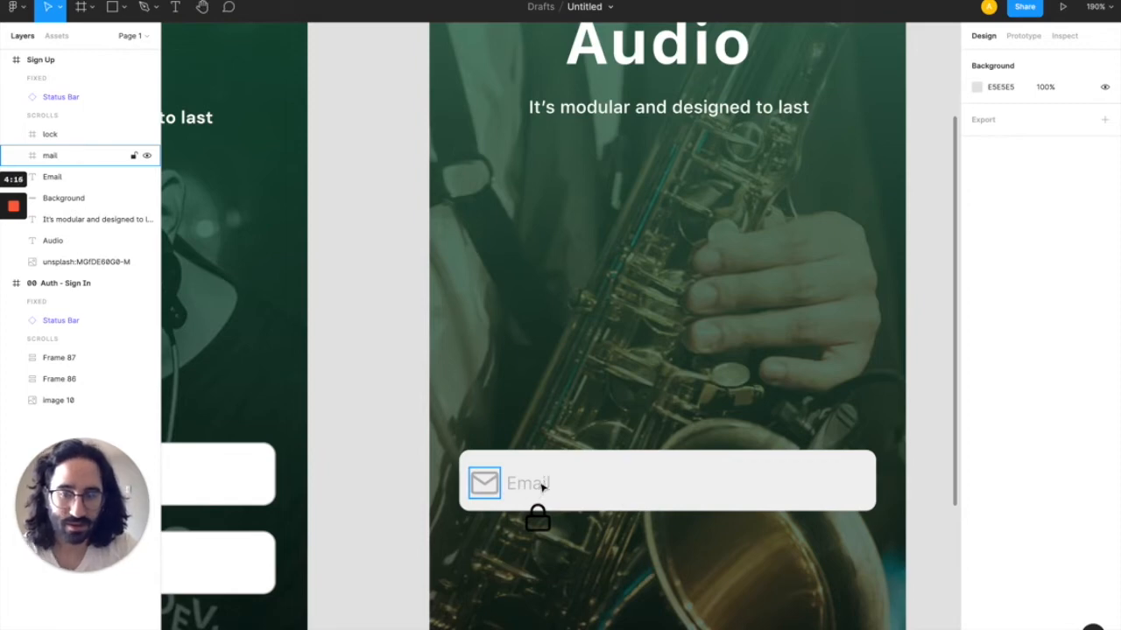
click(542, 488)
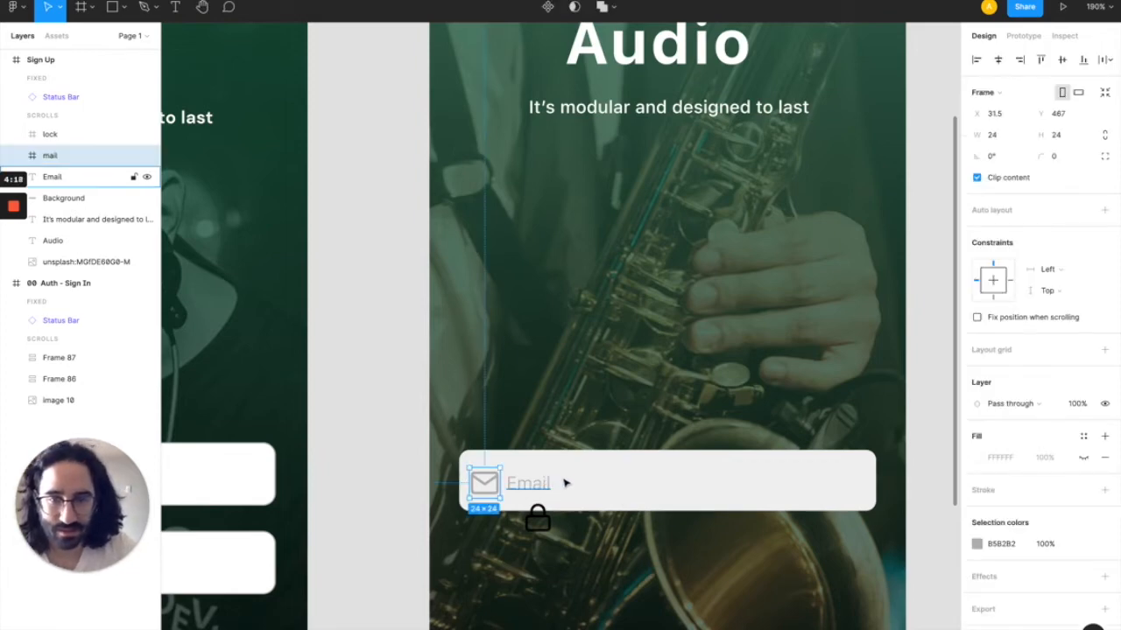
shift+click(620, 475)
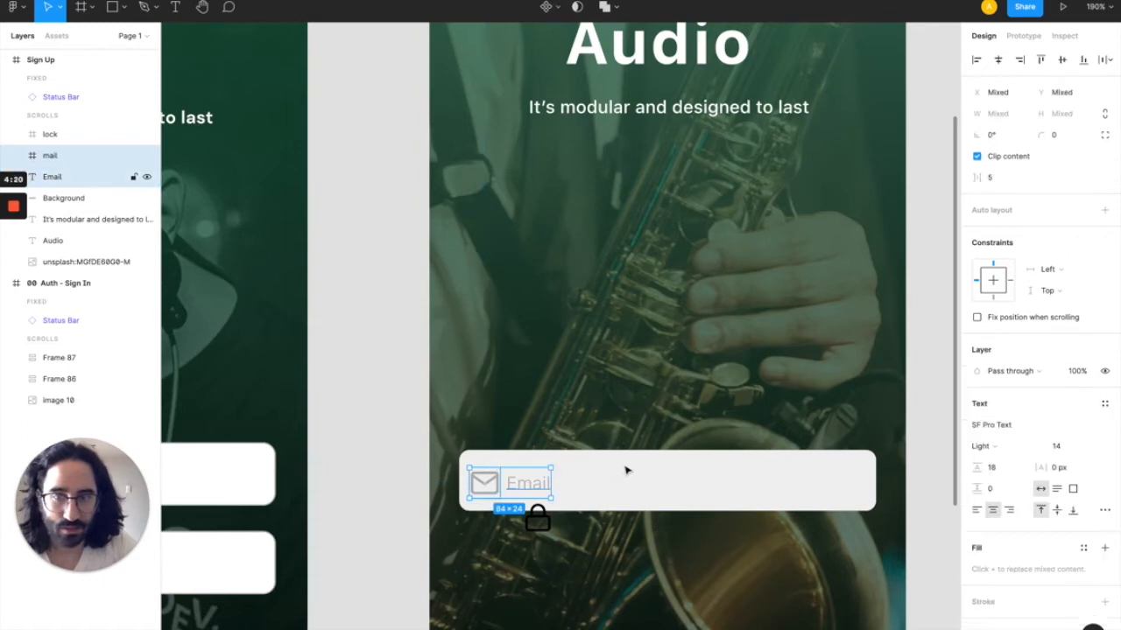
shift+click(641, 464)
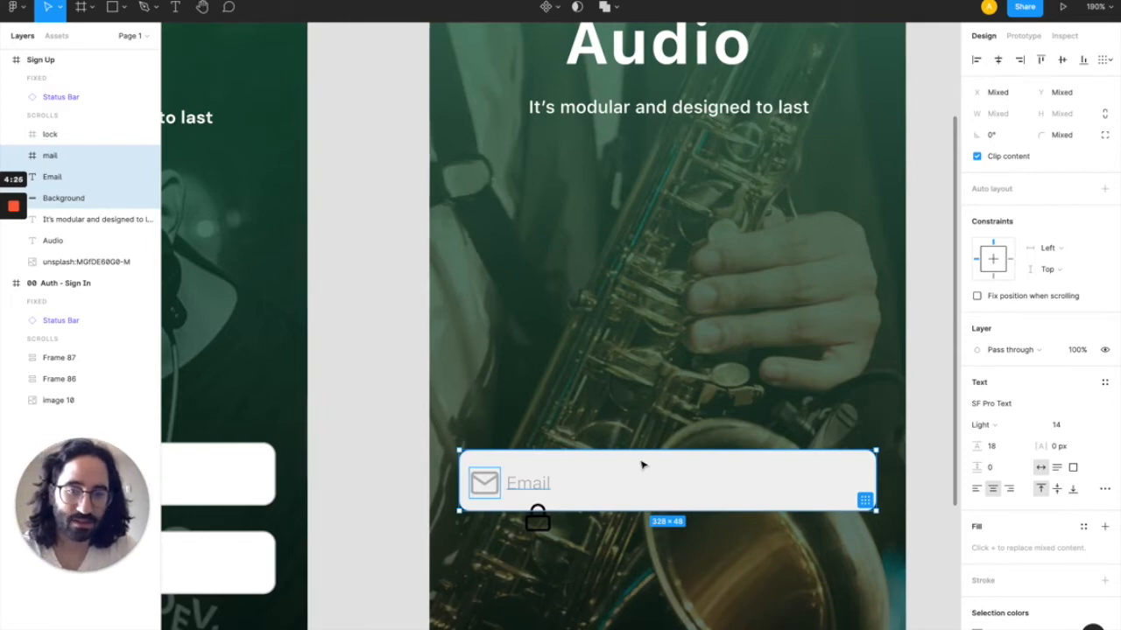
key(super+g)
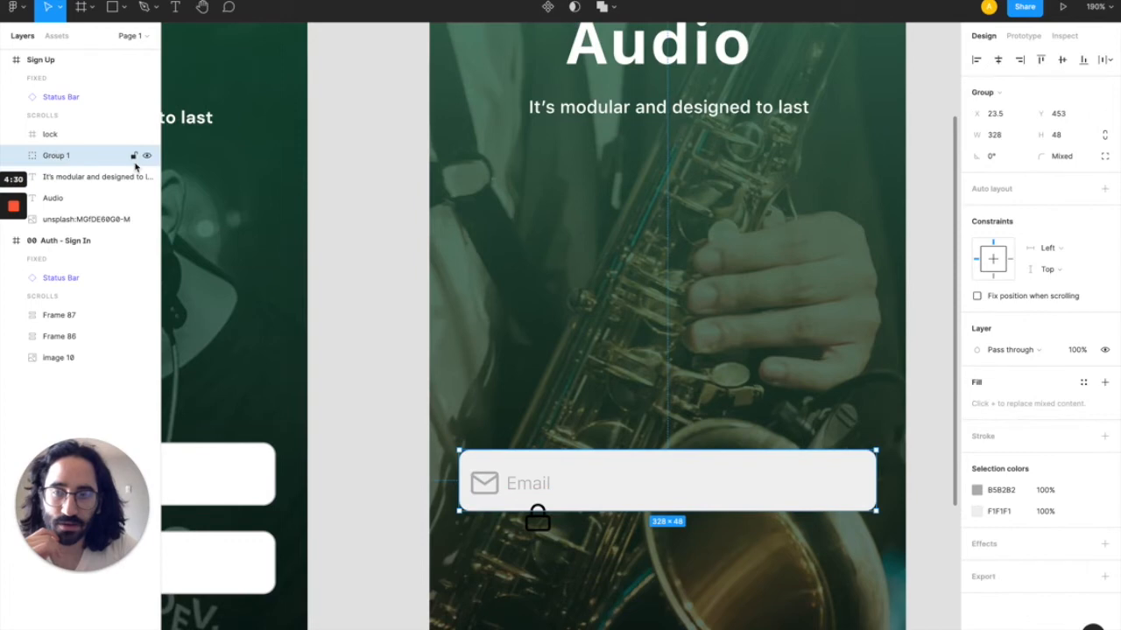
- Rename the new email field group "Email Input"
double_click(59, 161)
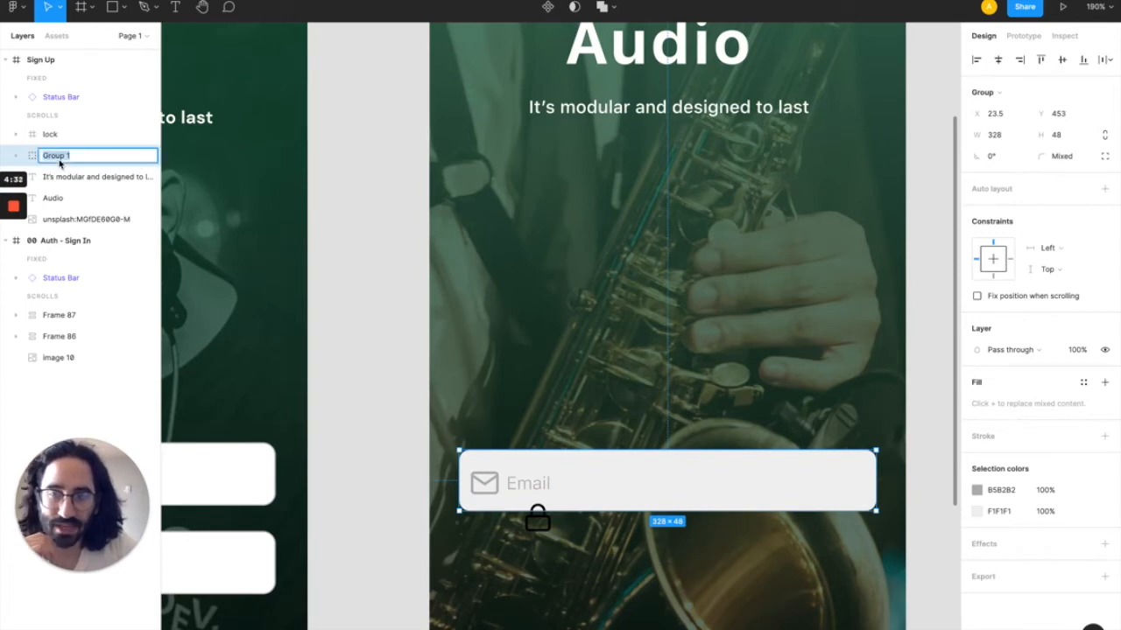
text(Ema)
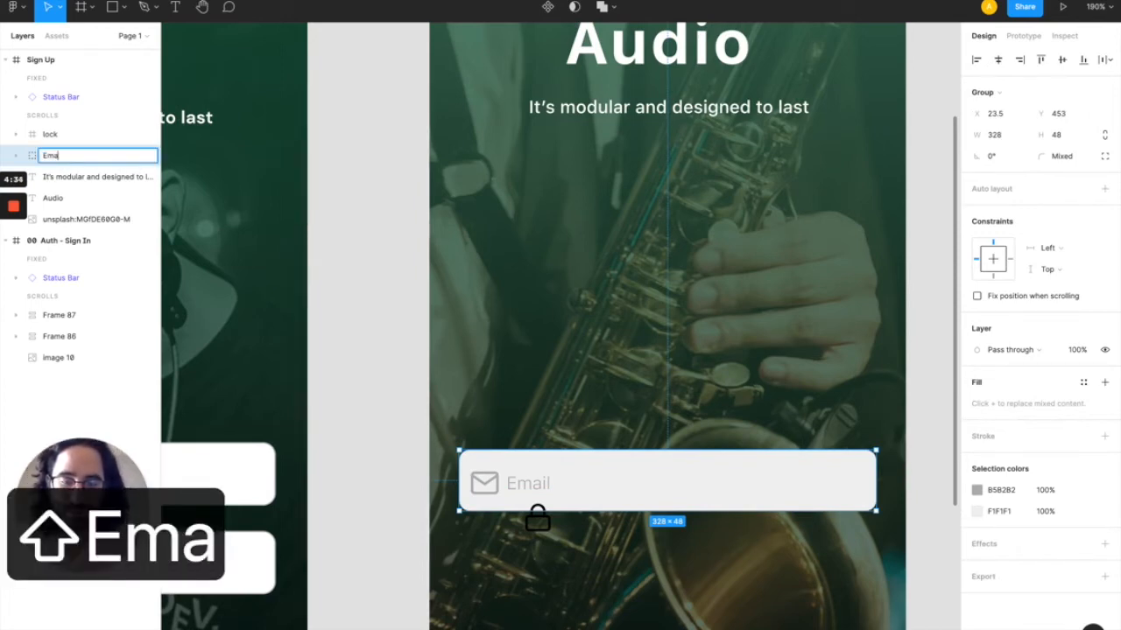
text(i)
key(BackSpace)
text(il Input)
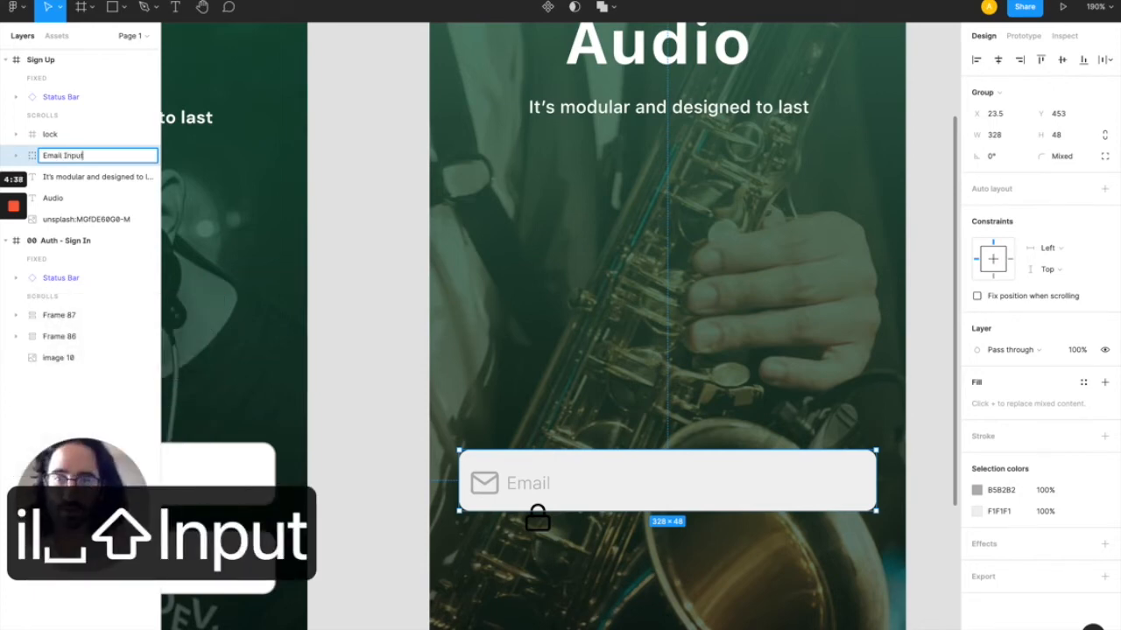
key(Return)
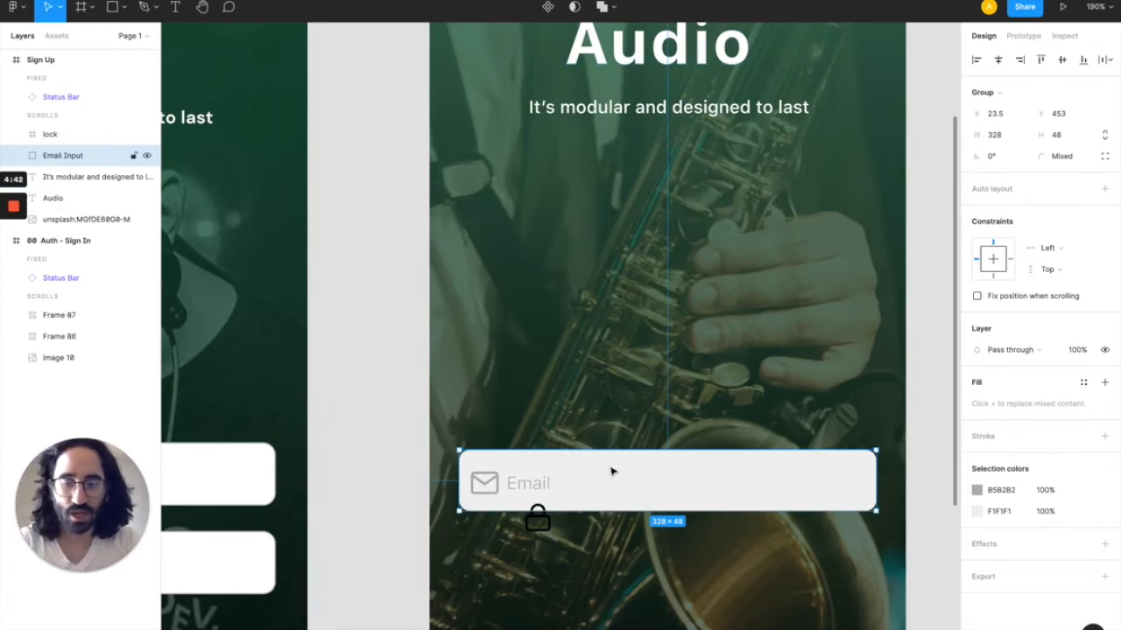
- Duplicate the "Email Input" group below the original, at about X 16, Y 551
scroll(619, 479, down, 2)
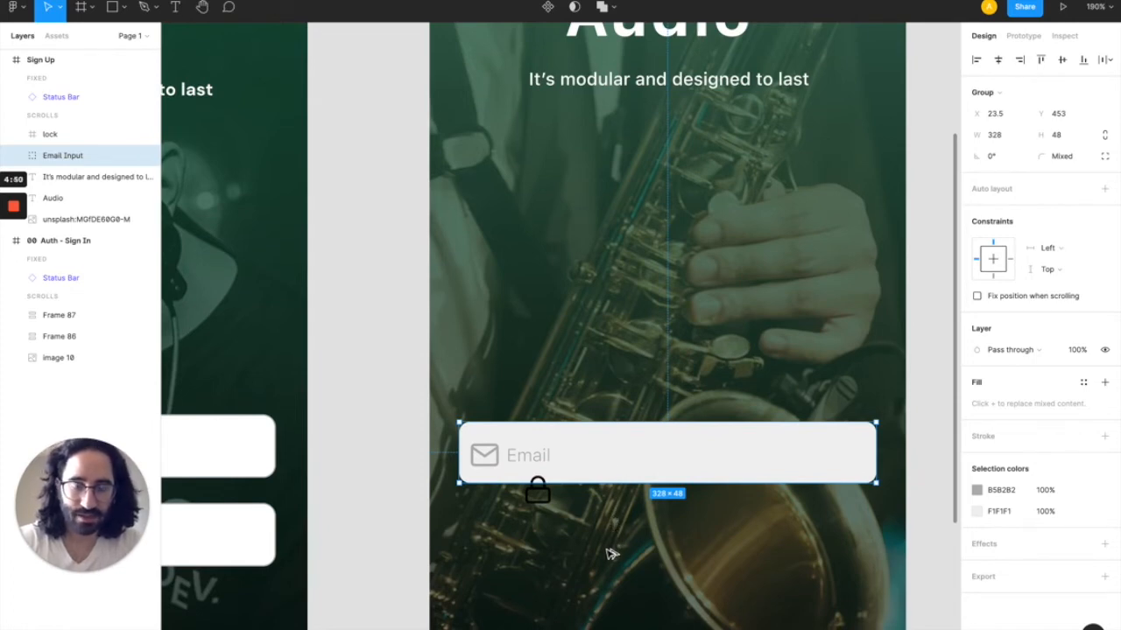
drag(605, 564, 612, 580)
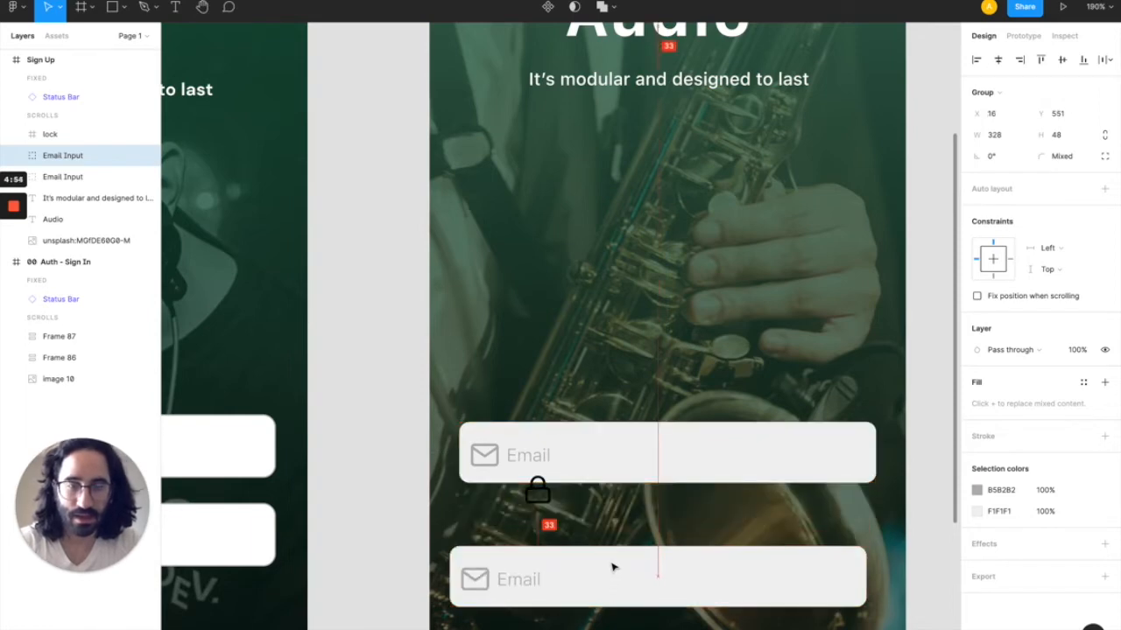
- Change the text in the duplicated field from "Email" to "Password"
scroll(614, 558, down, 1)
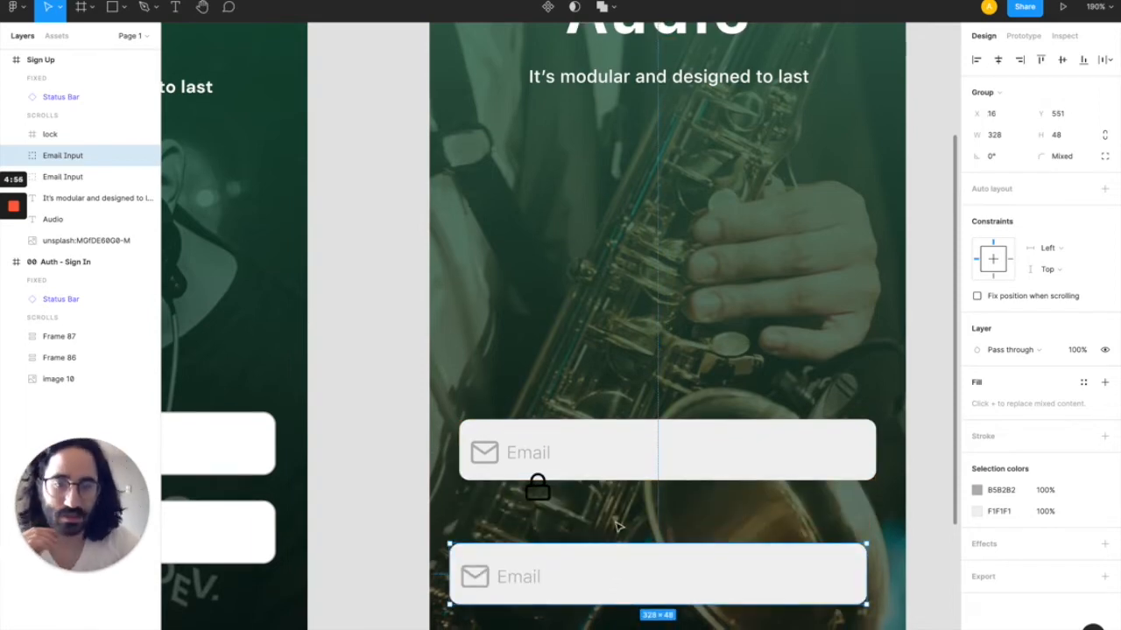
scroll(617, 523, down, 3)
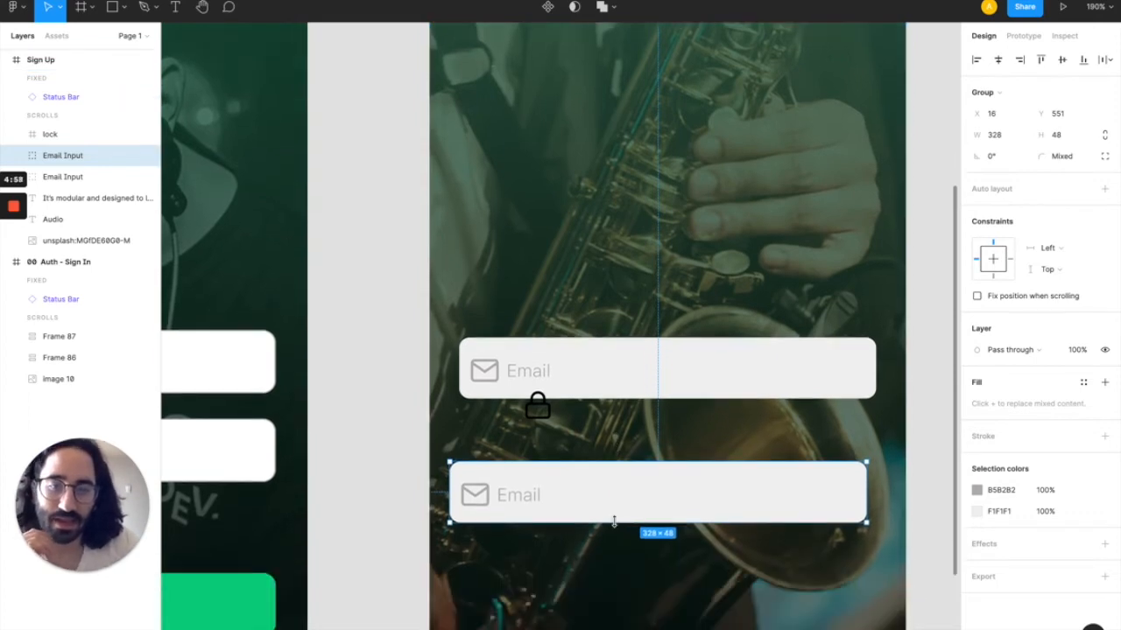
double_click(530, 497)
double_click(528, 495)
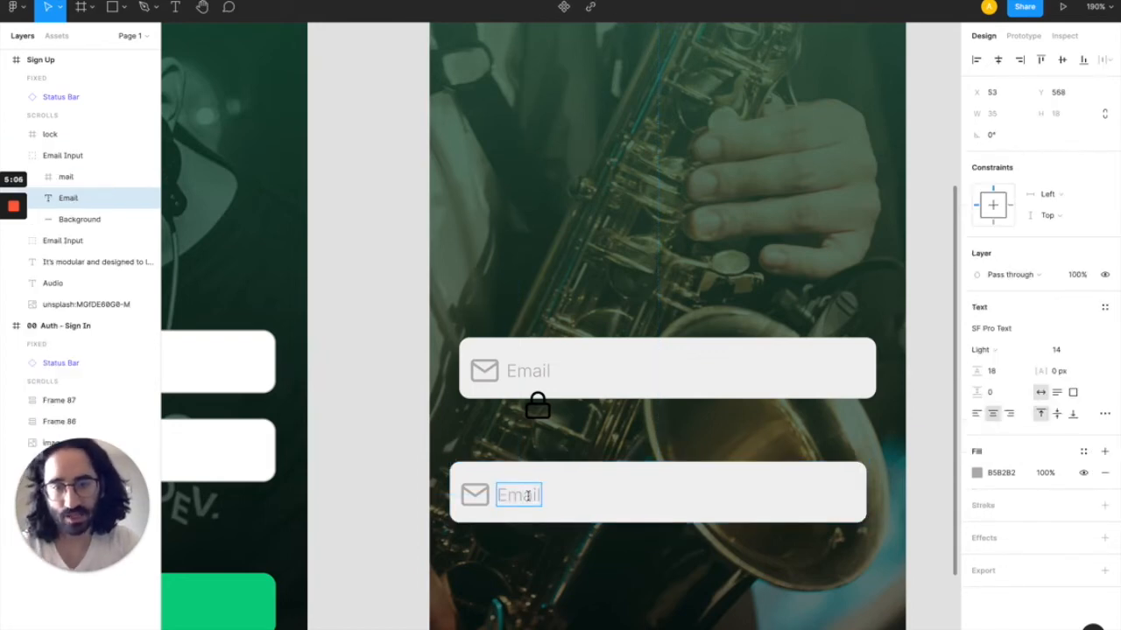
double_click(527, 495)
text(Password)
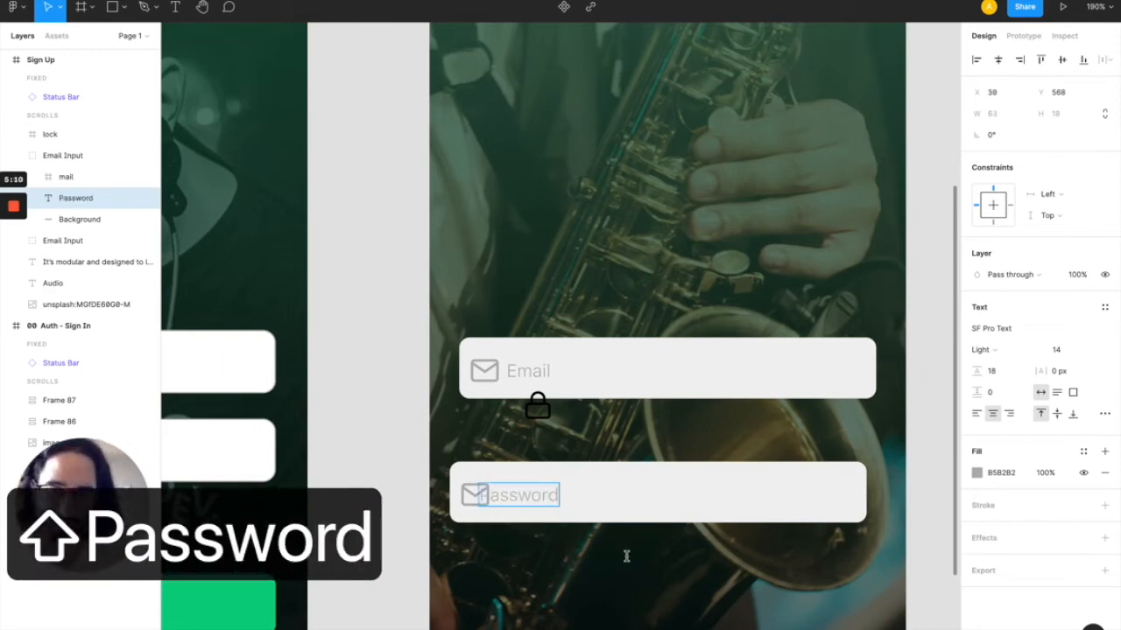
key(Escape)
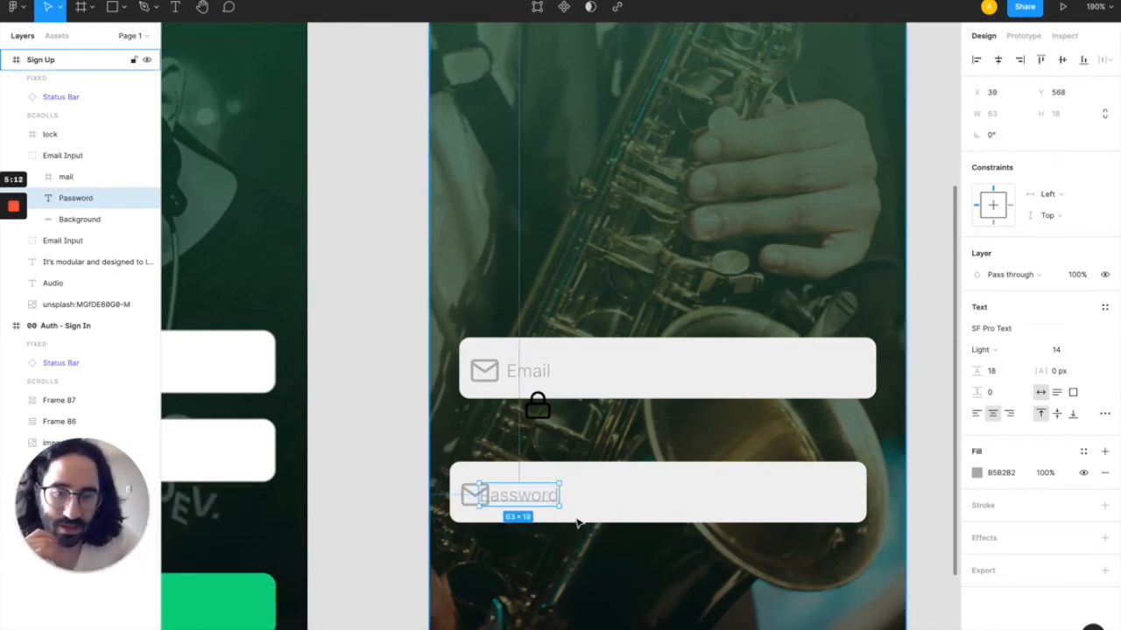
- Move the "Password" text to X 48 so it clears the mail icon in the duplicated field
click(998, 94)
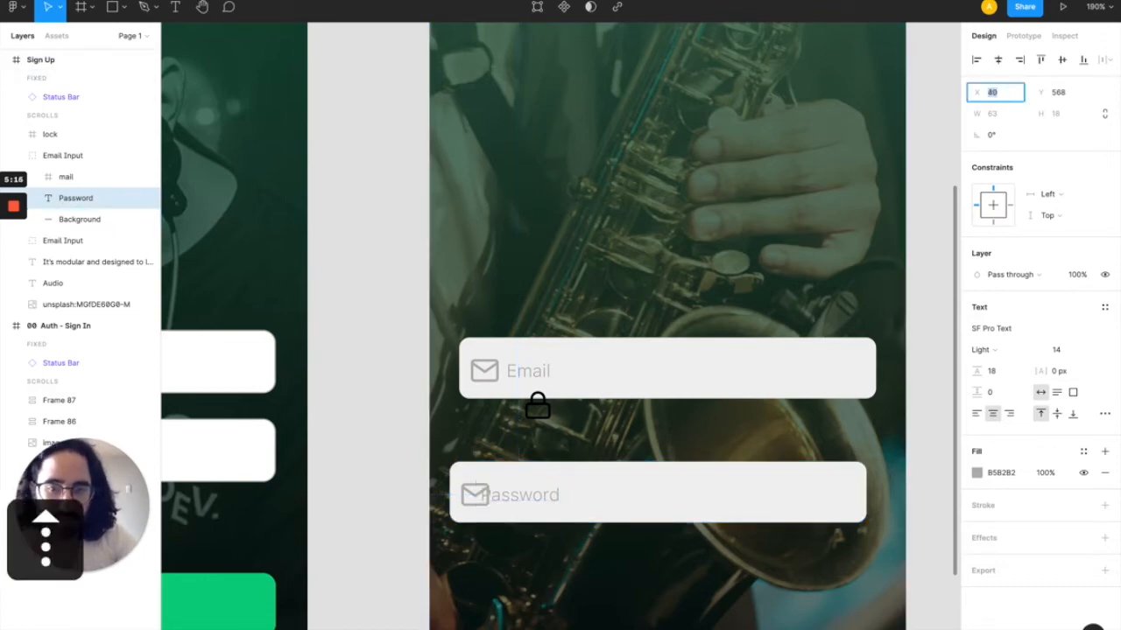
key(Up)
key(Up)
key(Up)
key(Up)
key(Up)
key(Up)
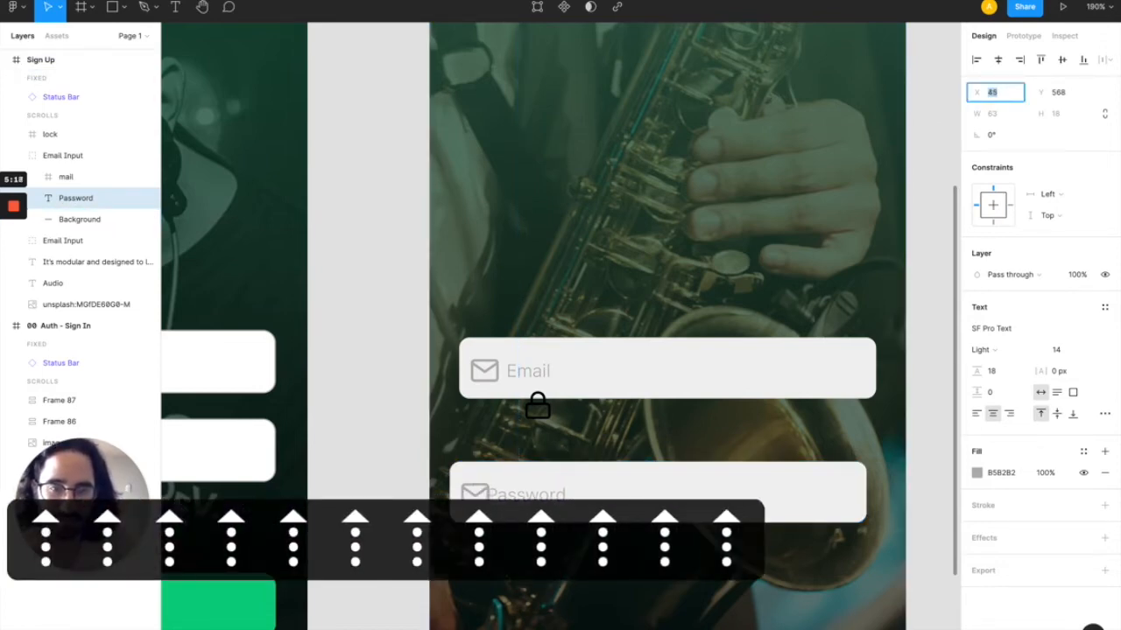
key(Up)
key(Up)
key(Up)
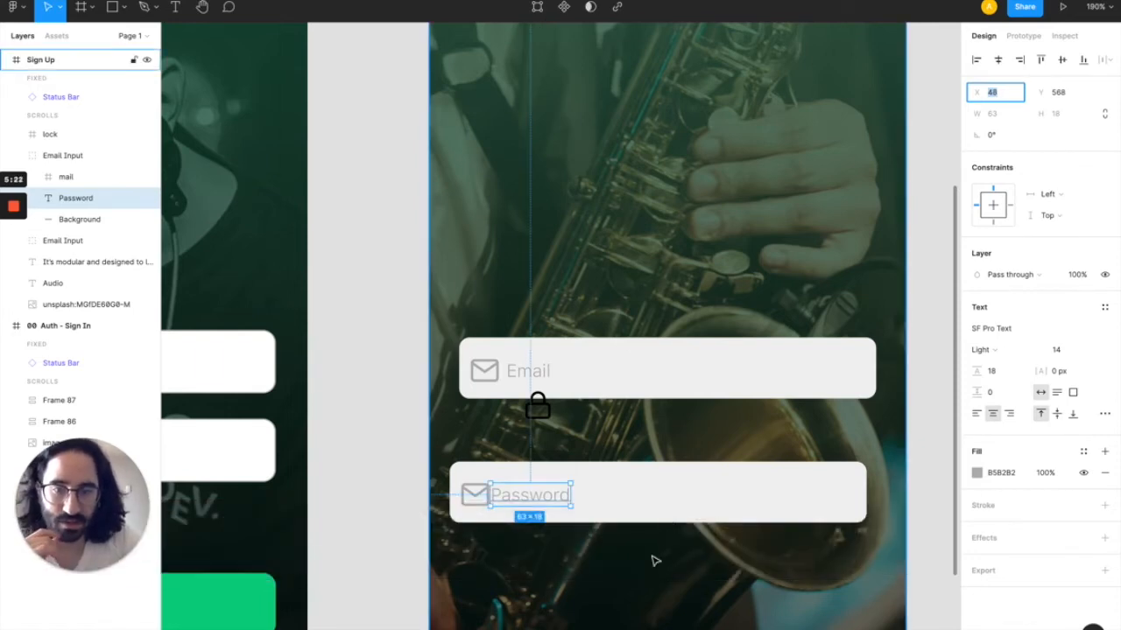
click(528, 453)
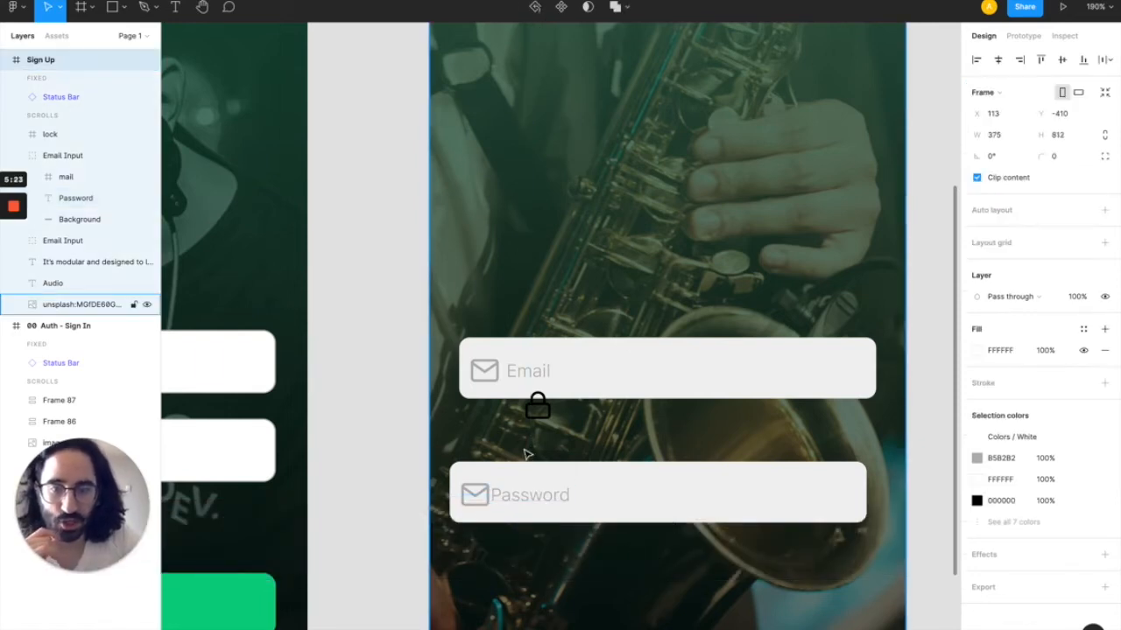
- Delete the mail icon from the password field and move the lock icon into its place, at about X 22, Y 563
double_click(477, 501)
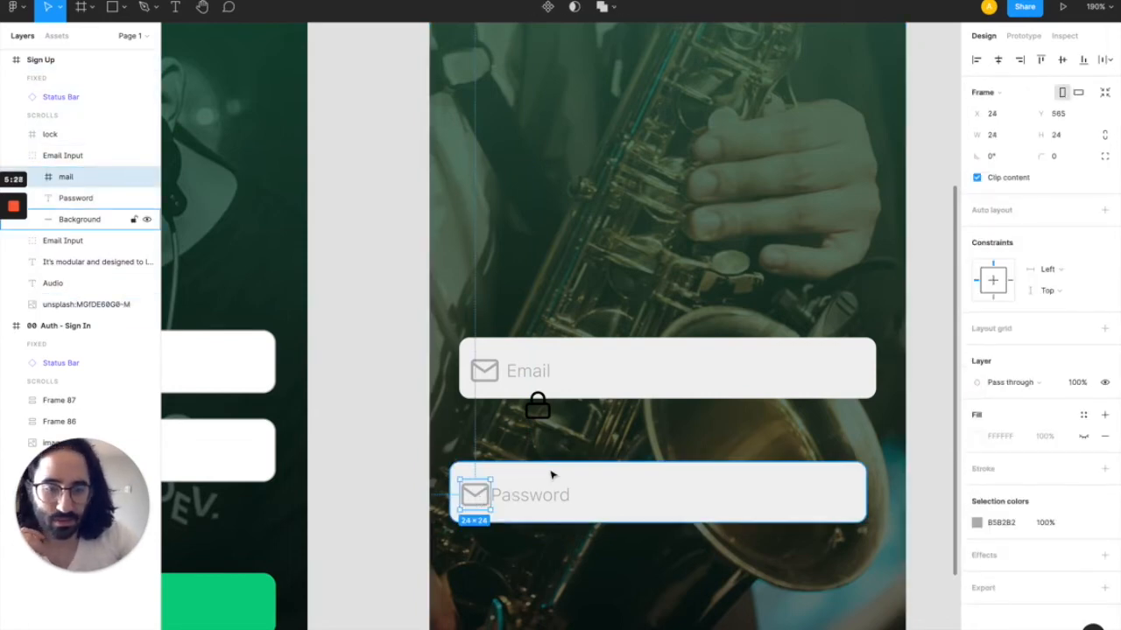
key(BackSpace)
click(541, 408)
drag(544, 410, 482, 496)
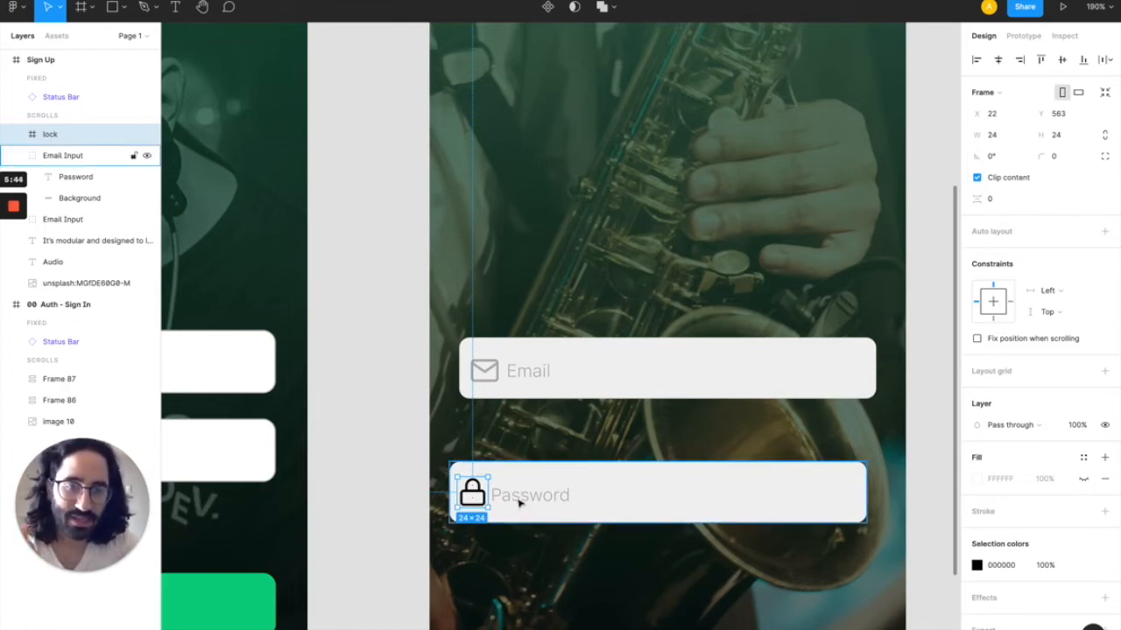
- Recolor the lock icon to grey B5B2B2 by sampling the mail icon in the email field
click(977, 566)
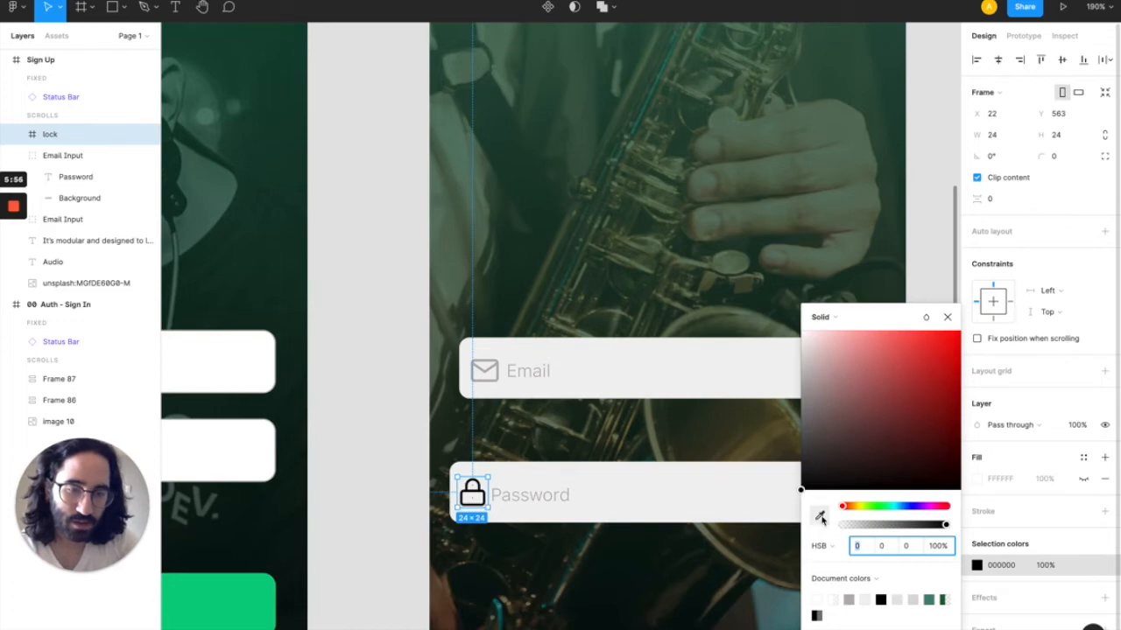
click(821, 518)
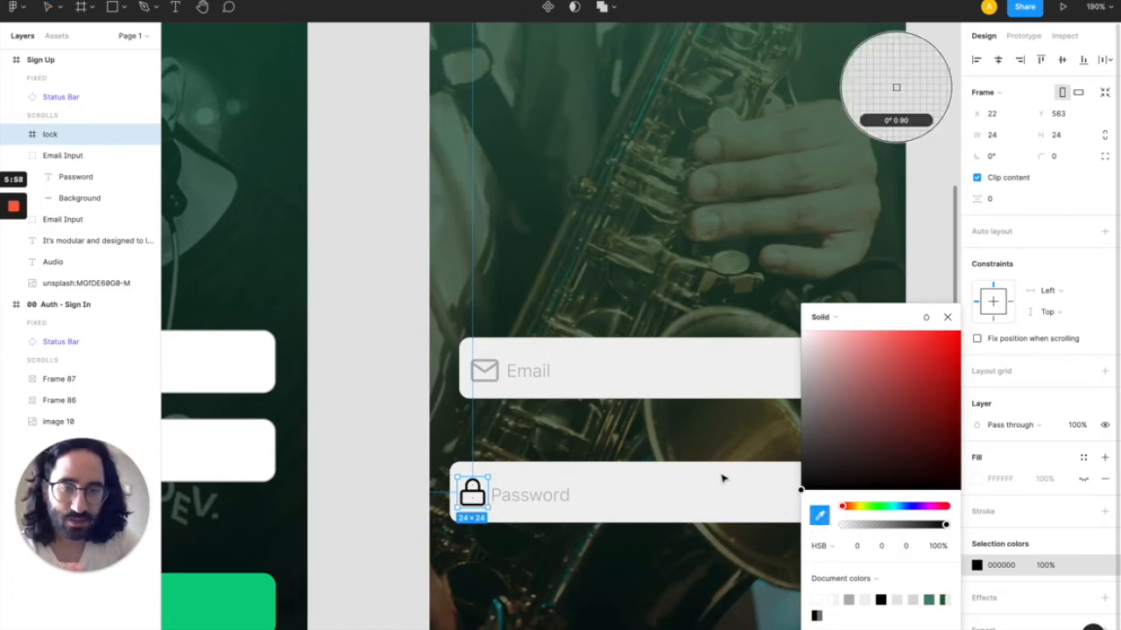
click(501, 371)
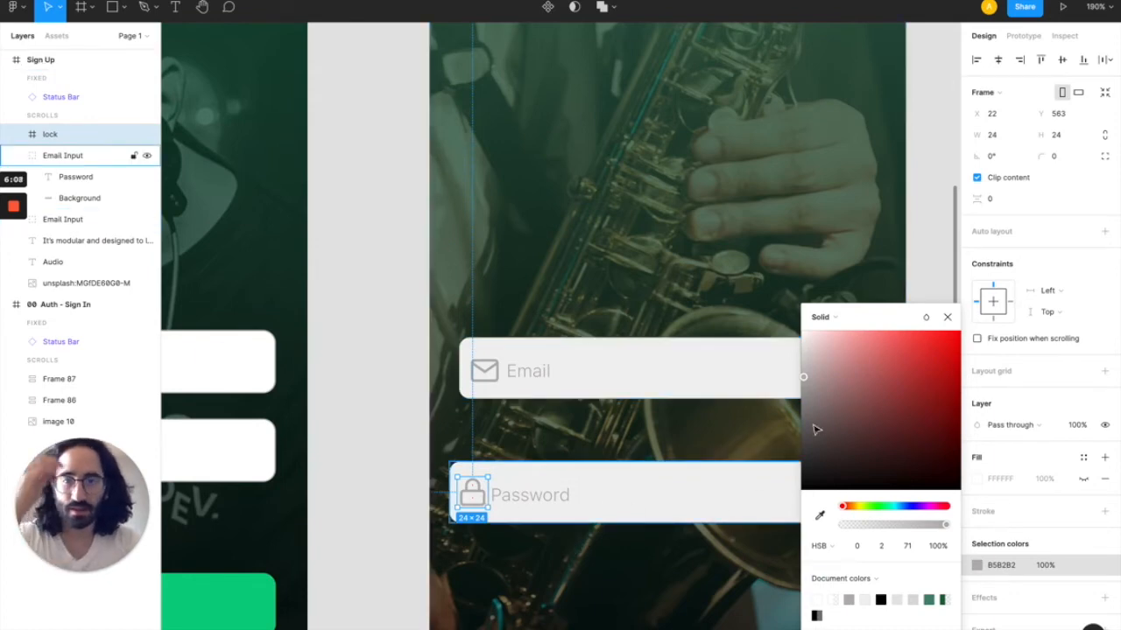
click(948, 318)
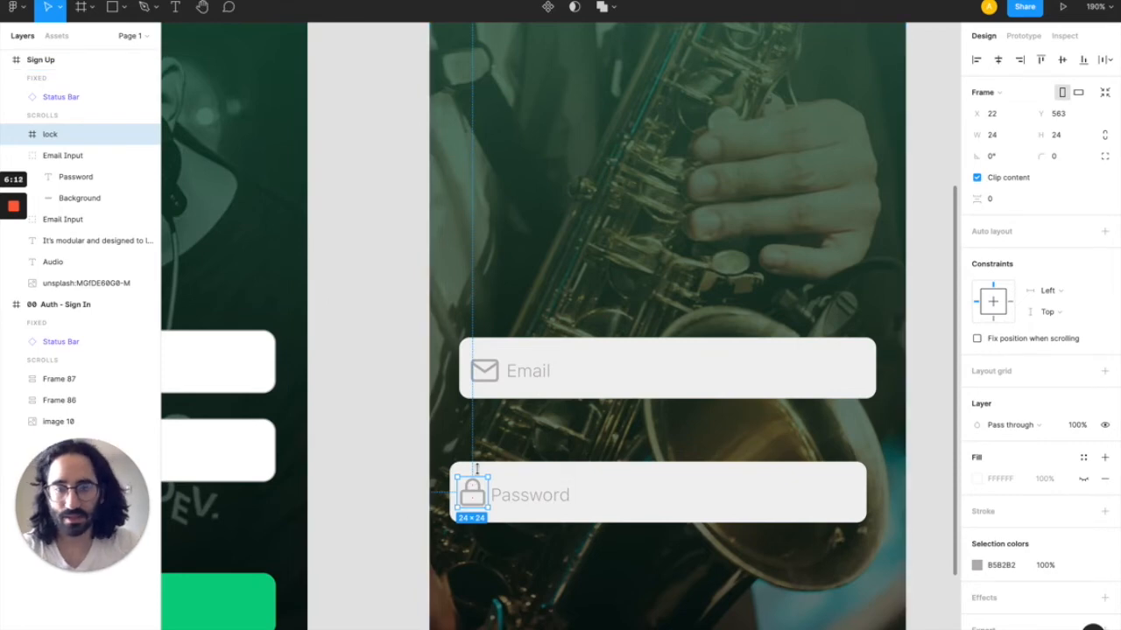
key(alt)
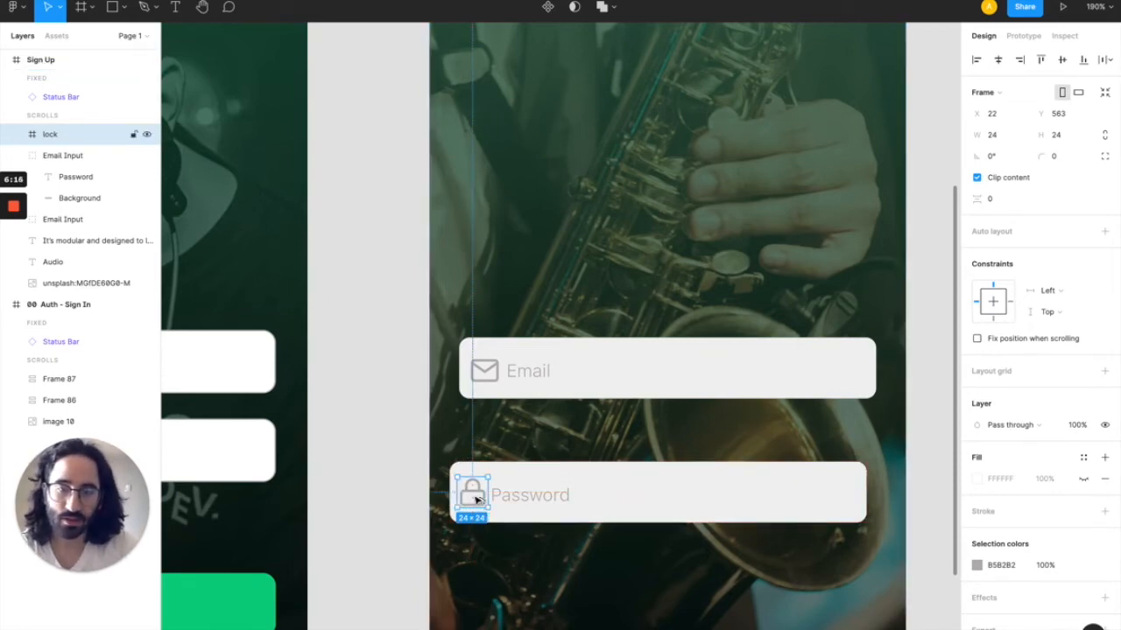
- Set the lock icon's X position to 24 inside the password field
key(alt)
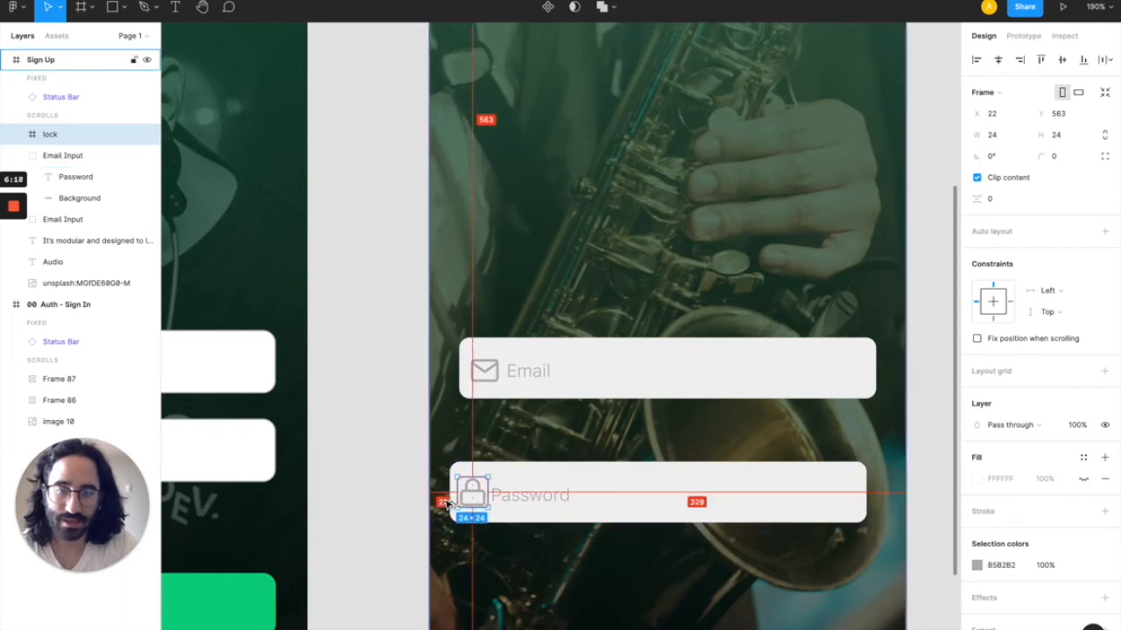
click(1004, 116)
text(24)
key(Return)
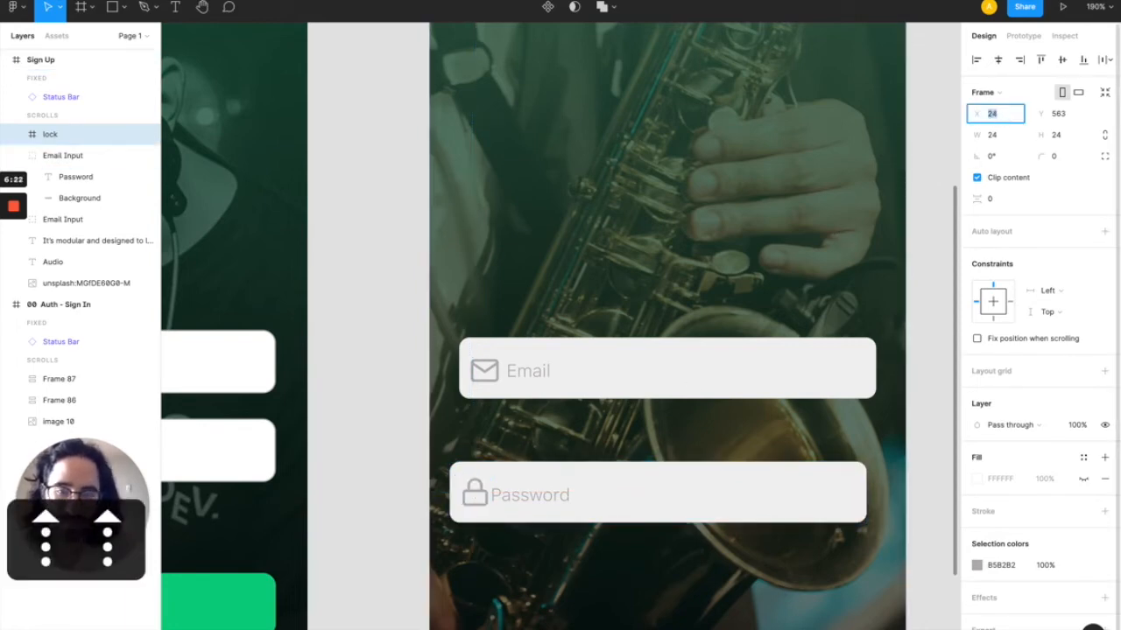
- Set the X position of the Password placeholder text to 52
click(522, 497)
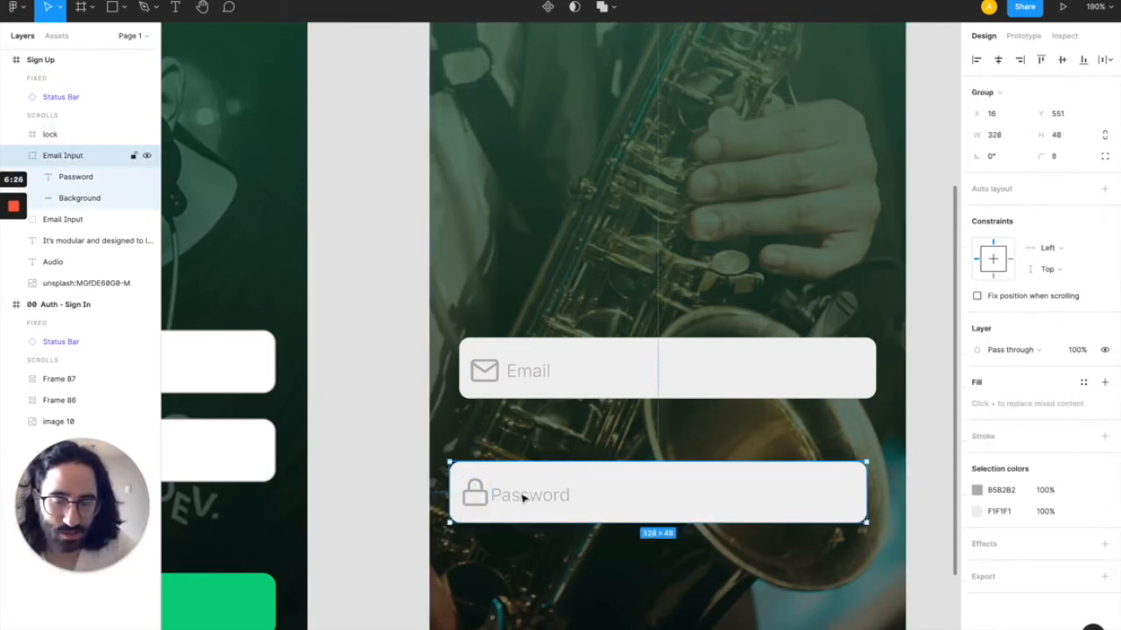
click(521, 497)
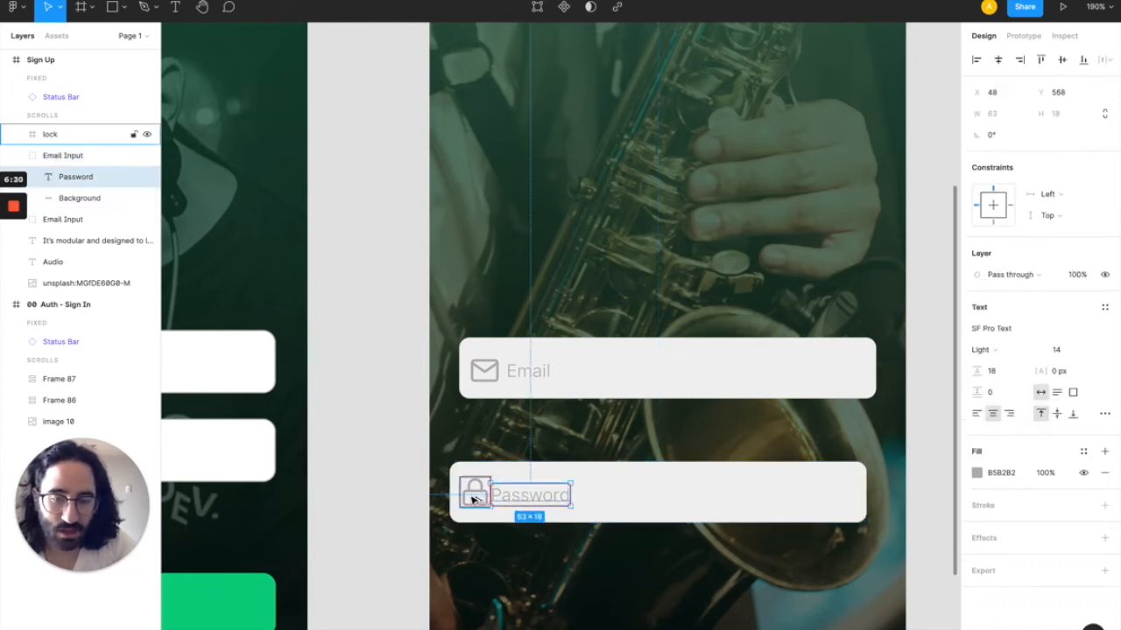
click(993, 93)
text(52)
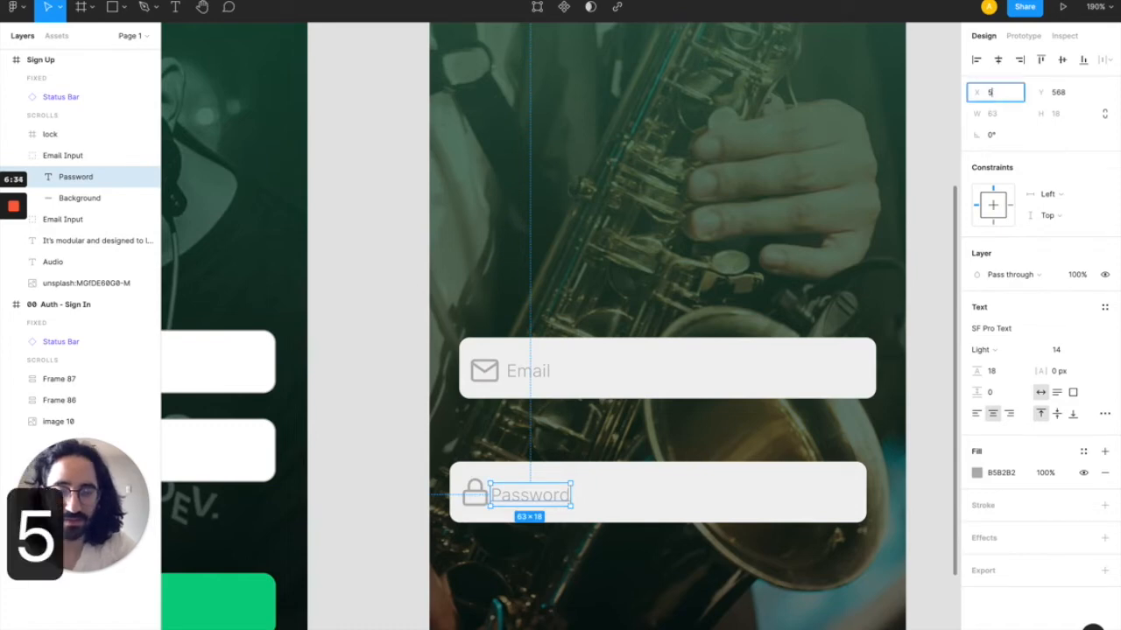
key(Return)
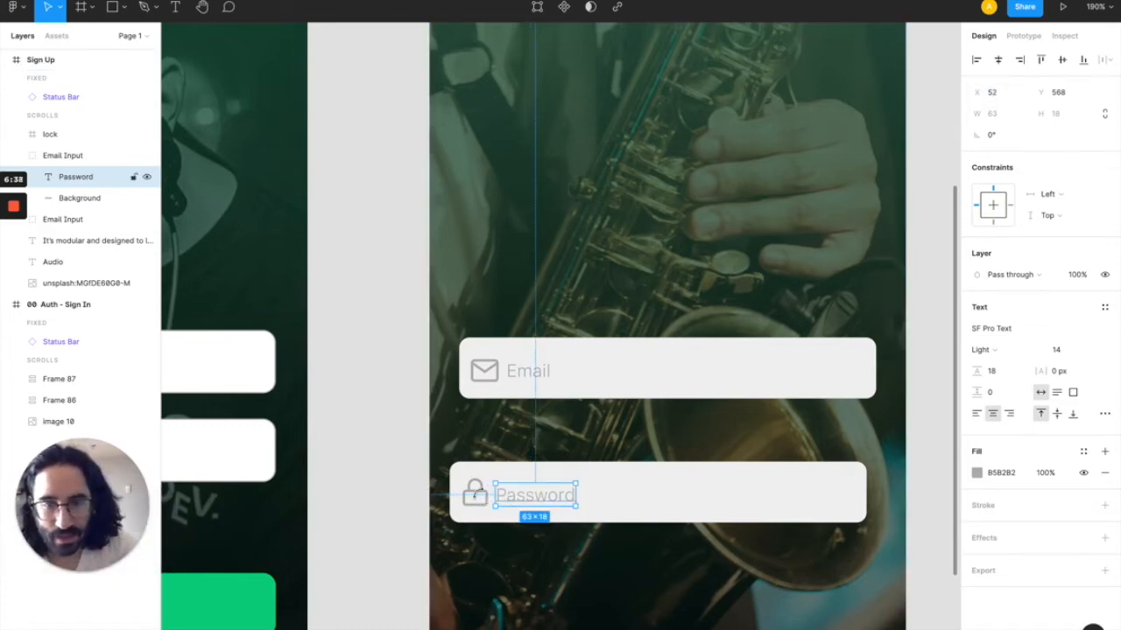
- Align the lock icon and the Password placeholder text on their vertical centres, then clear that selection
click(482, 480)
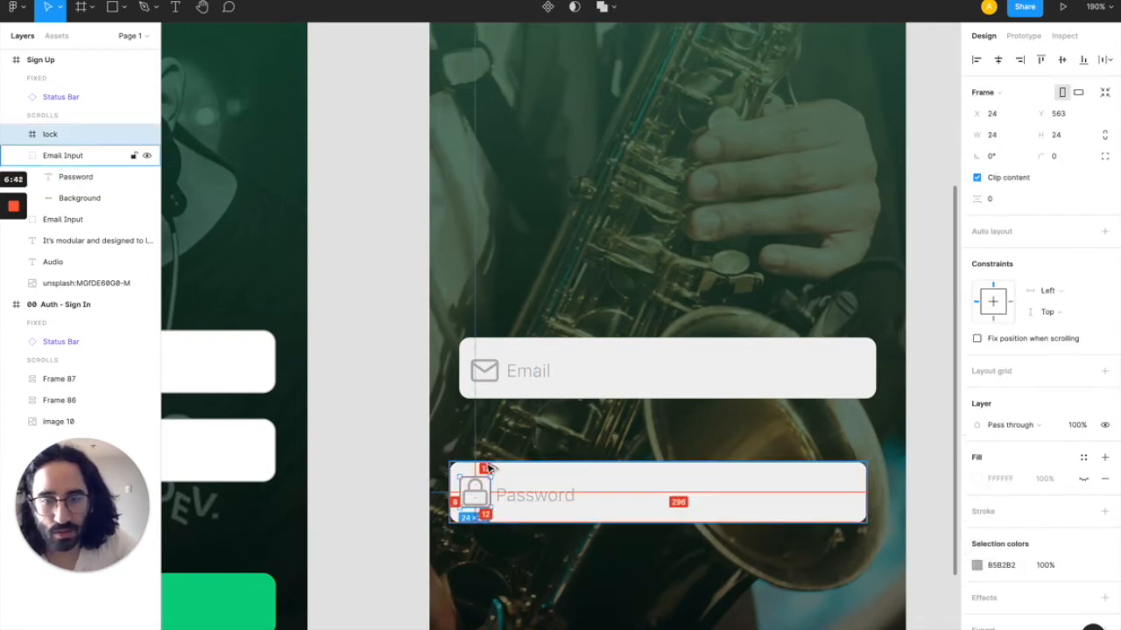
click(520, 496)
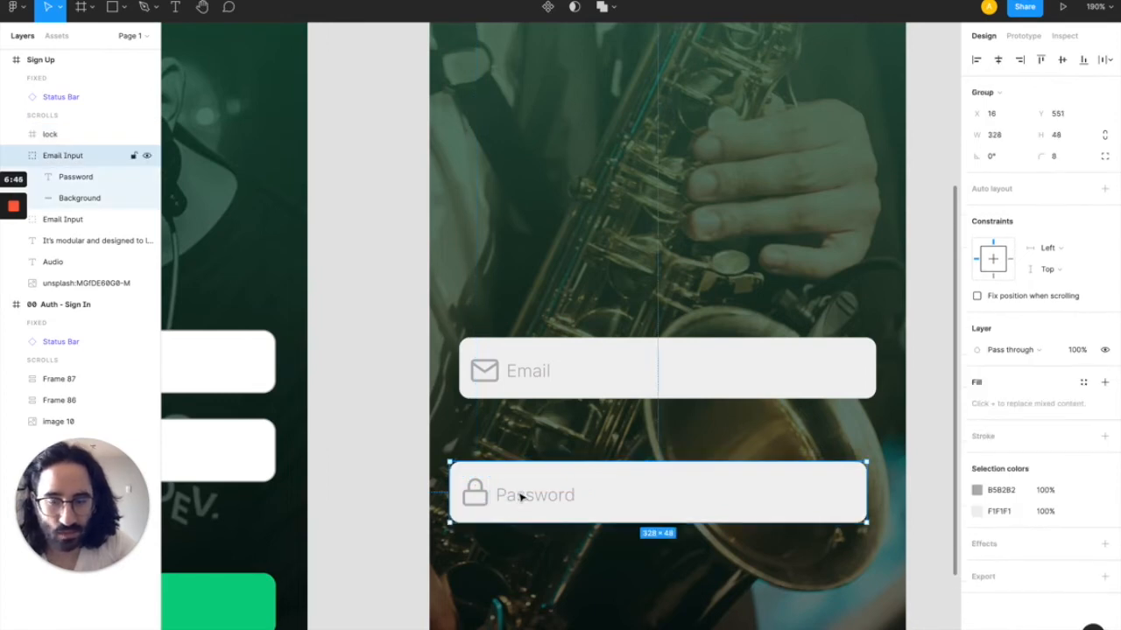
double_click(520, 497)
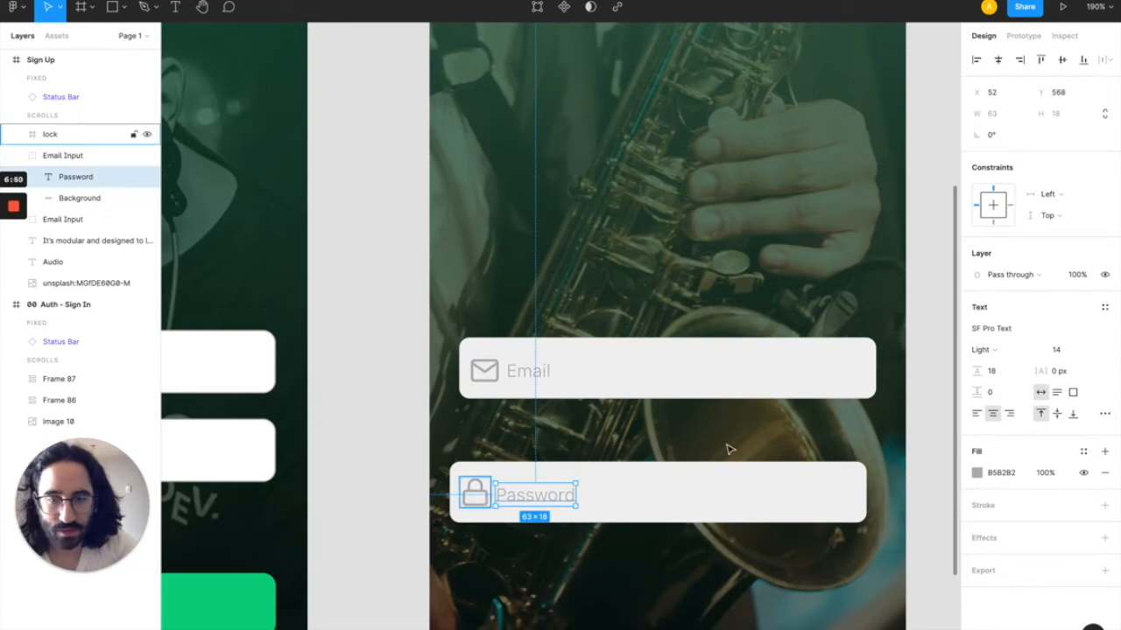
click(1062, 61)
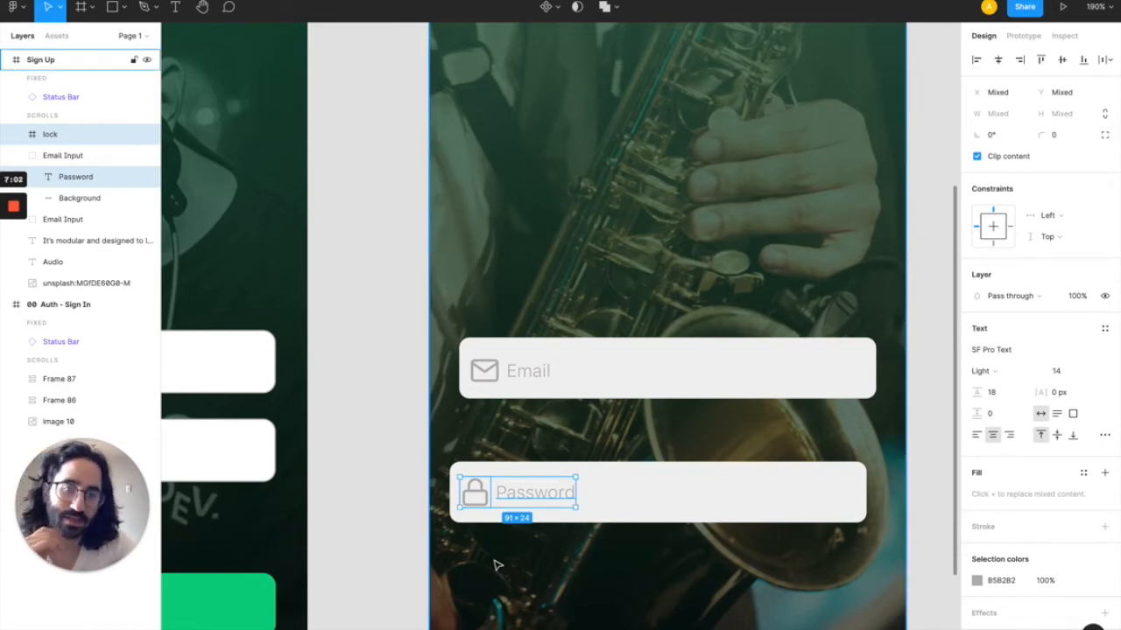
click(494, 564)
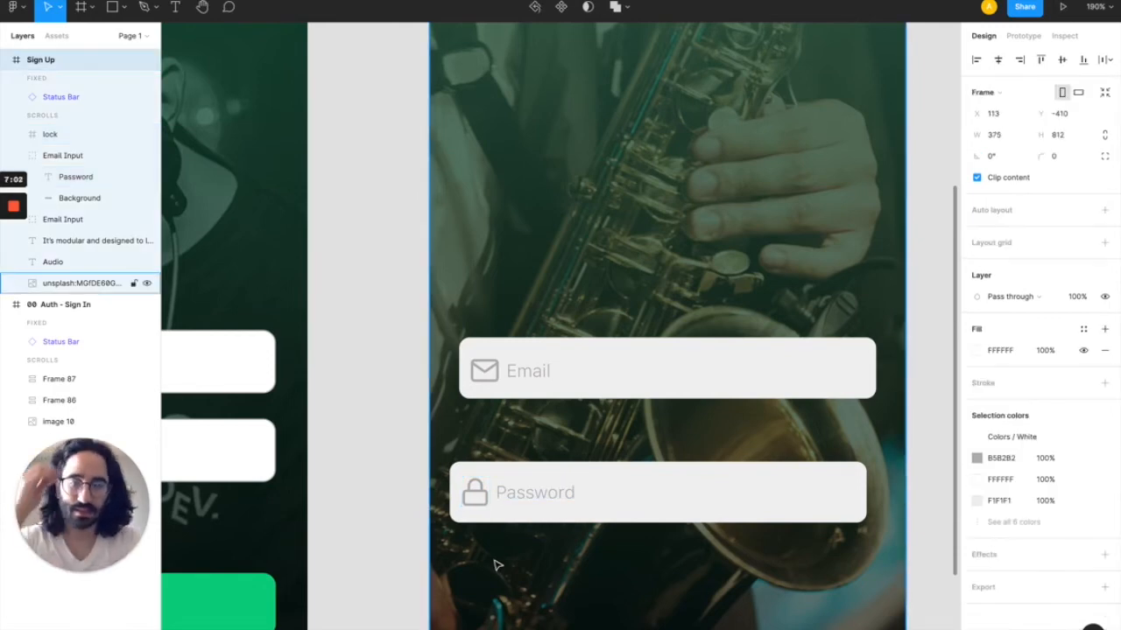
- Rename the group containing the Password text and its background to "Password Input"
click(641, 500)
click(37, 200)
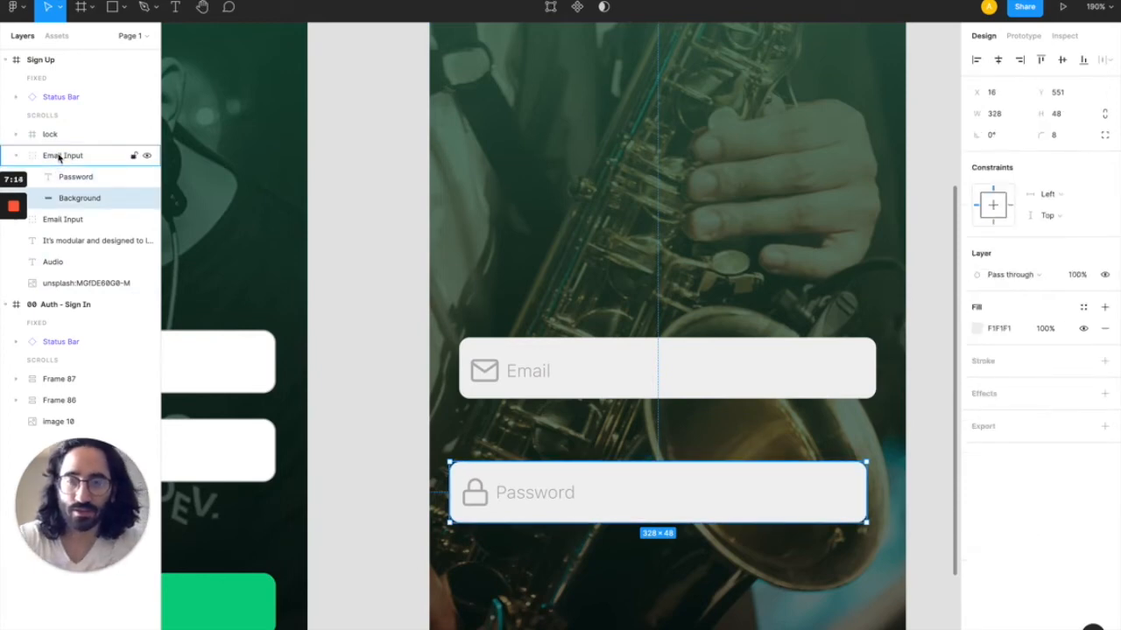
double_click(58, 156)
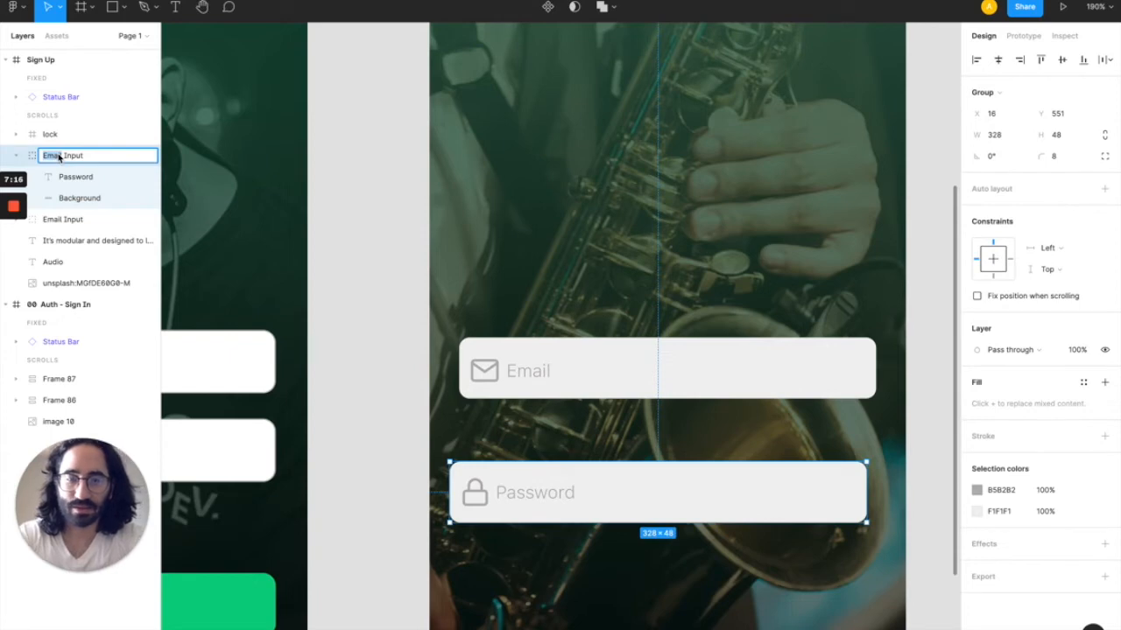
key(Right)
key(BackSpace)
key(BackSpace)
key(BackSpace)
key(BackSpace)
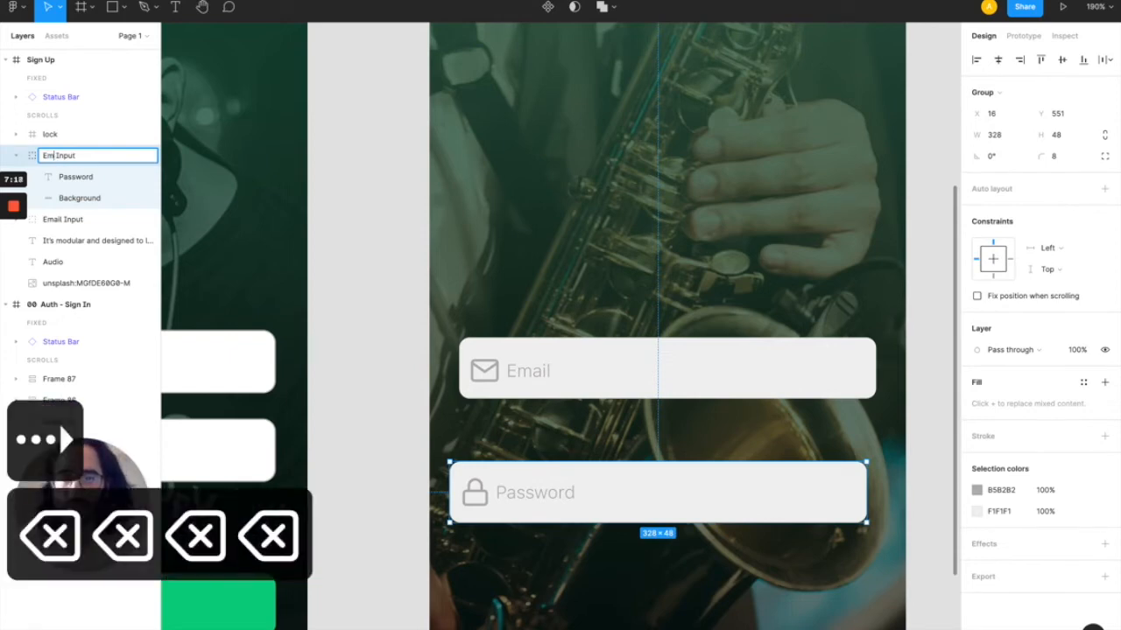
key(BackSpace)
text(Password)
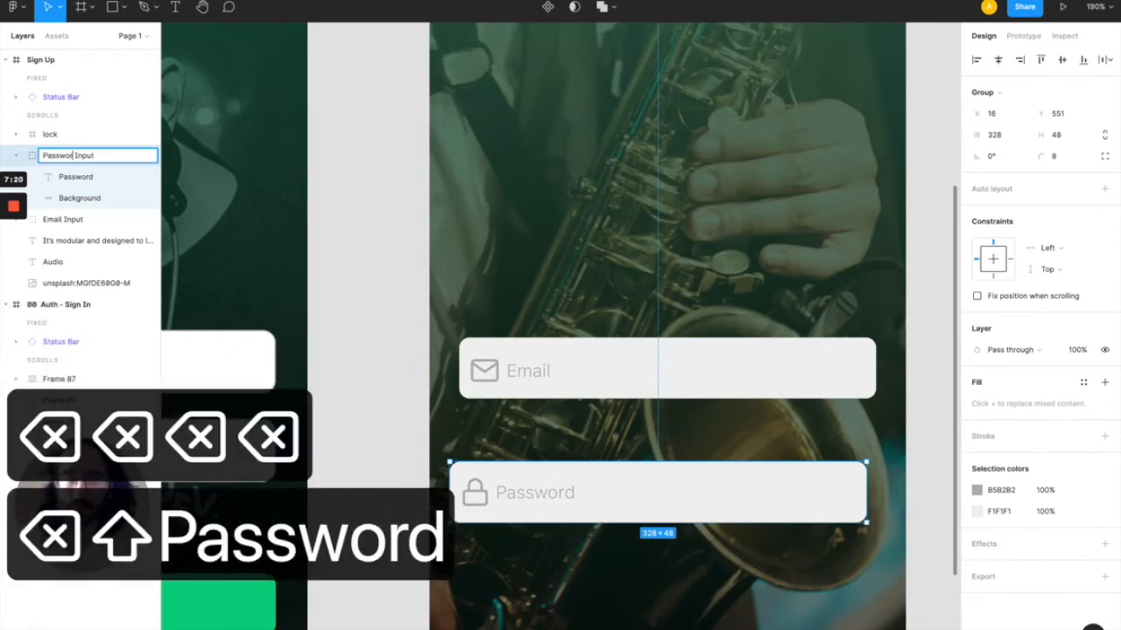
key(Return)
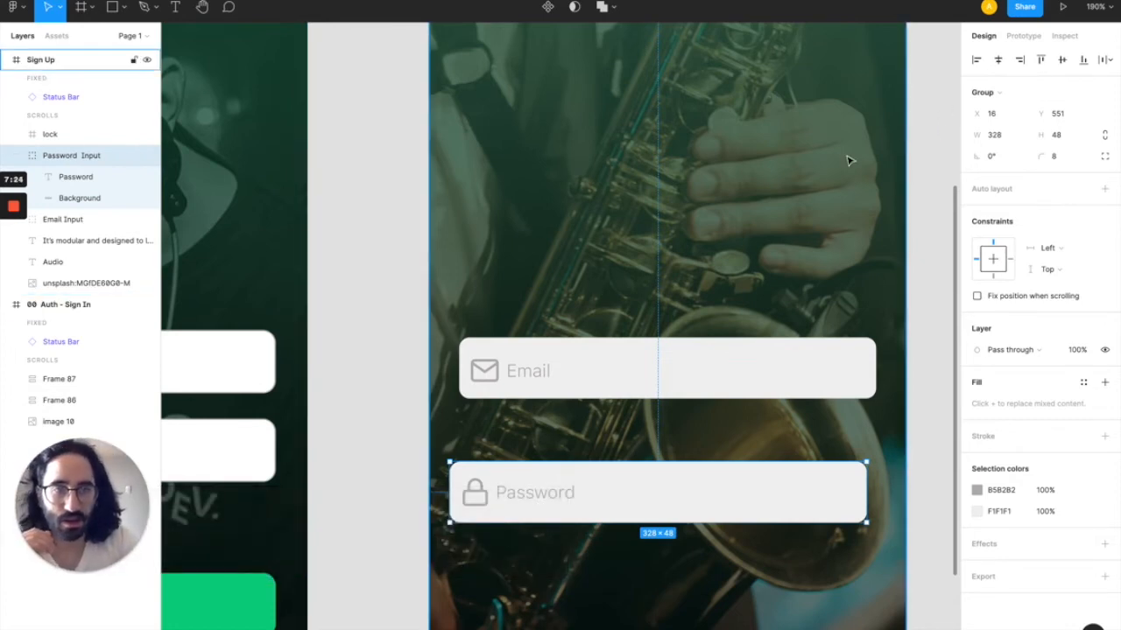
- Duplicate the Password Input group and place the copy below the original at about X 3, Y 632
scroll(819, 186, down, 5)
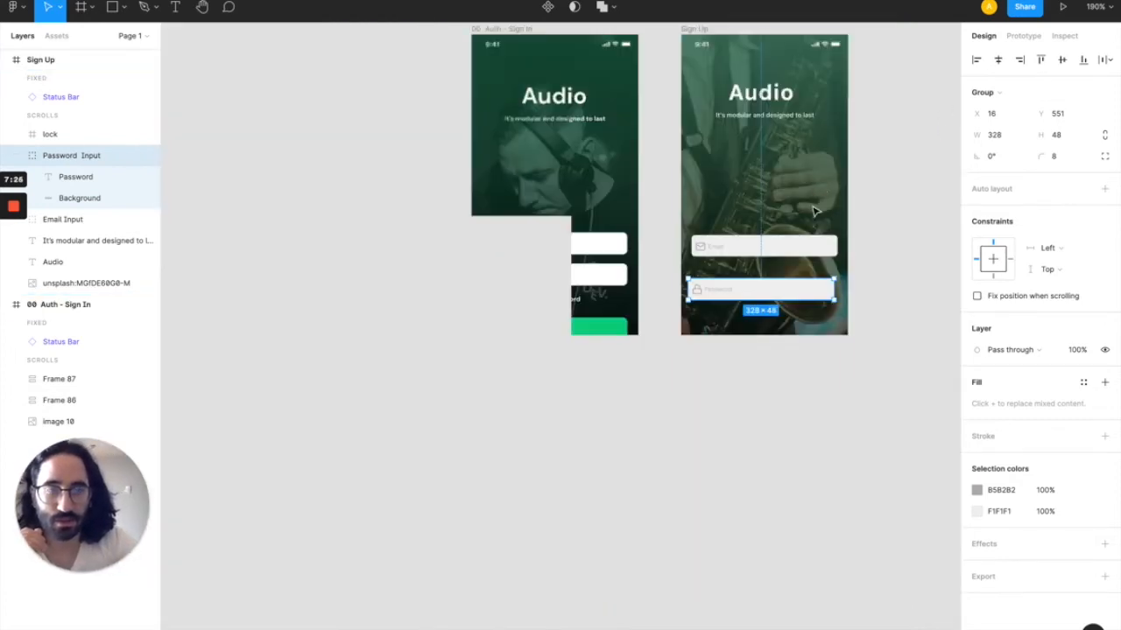
click(891, 323)
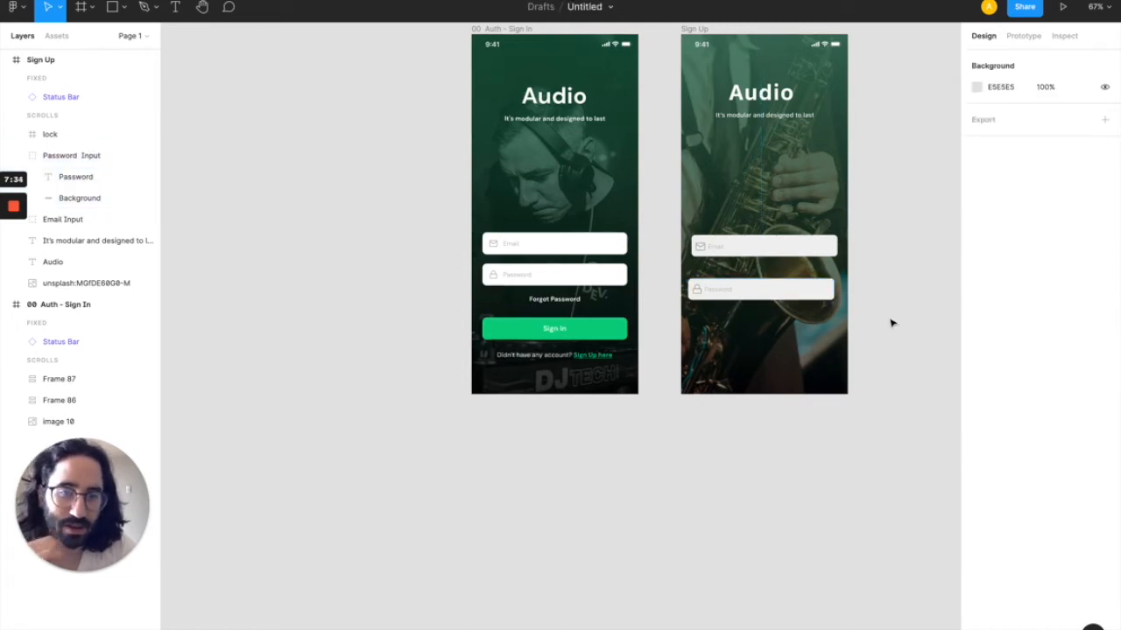
click(779, 298)
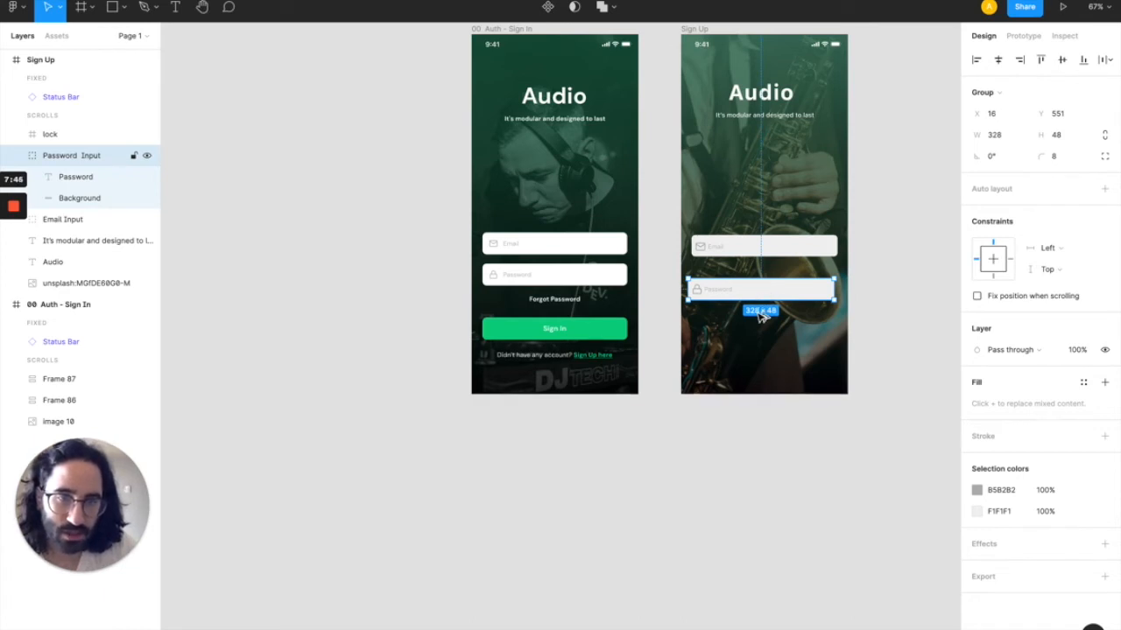
drag(760, 332, 758, 332)
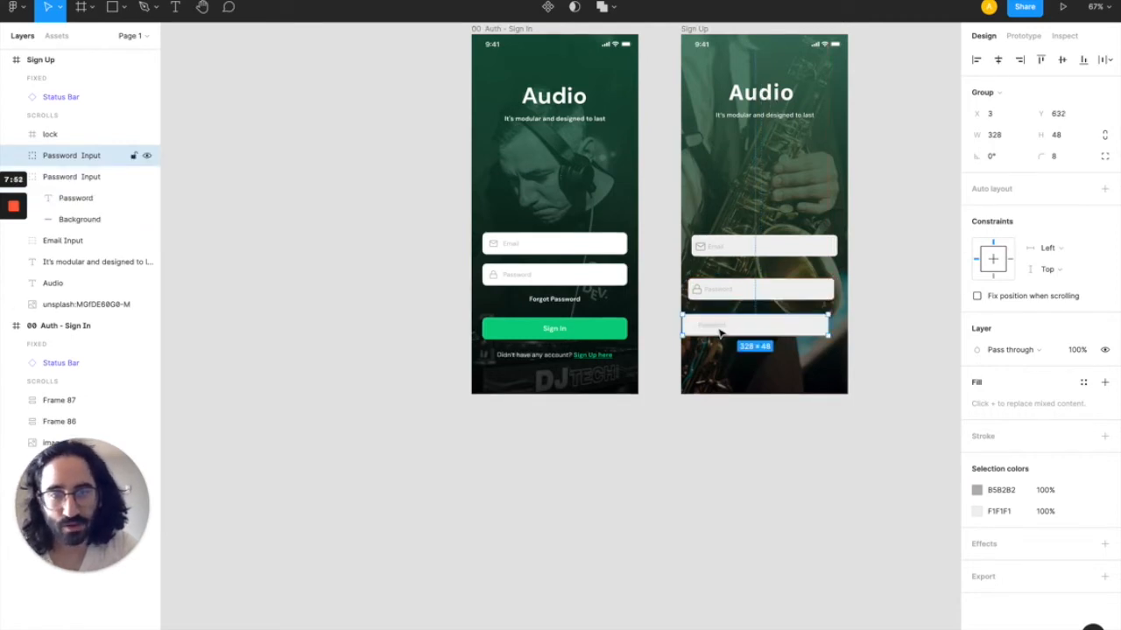
- Replace the placeholder text in the duplicated field with "Sign In"
double_click(720, 331)
double_click(718, 328)
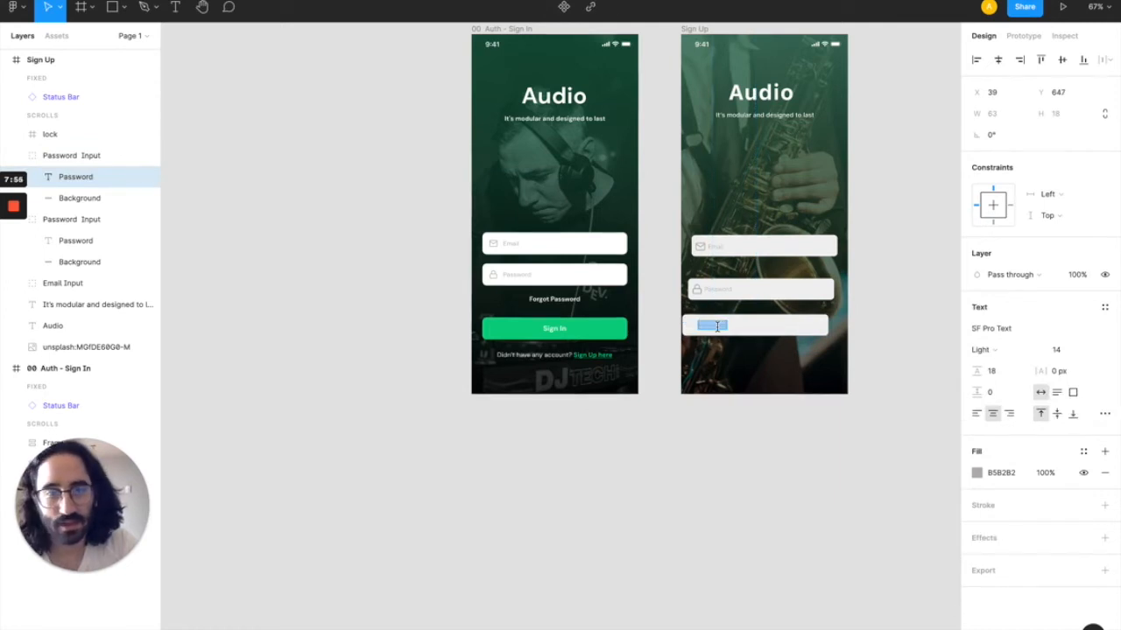
text(Sign In)
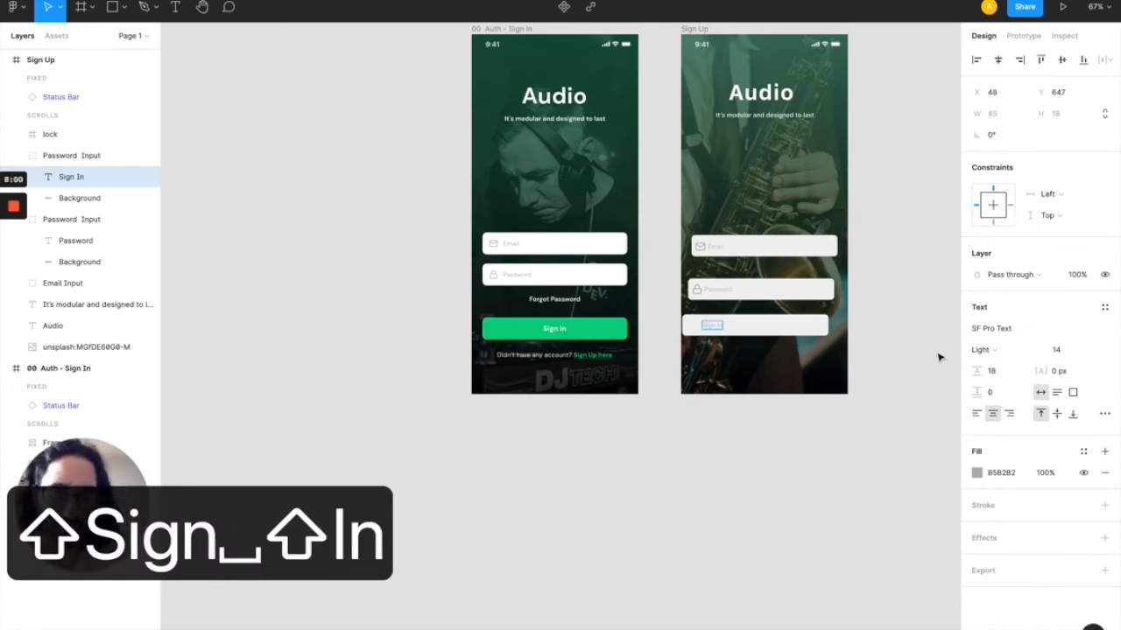
- Set the font weight of the Sign In text to Bold
click(996, 351)
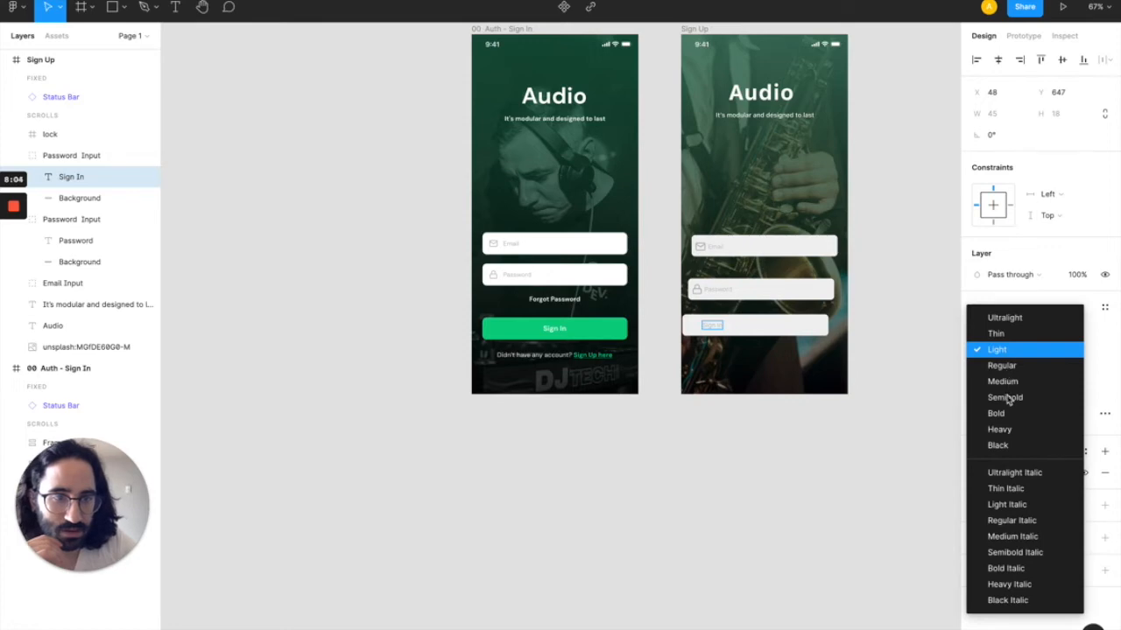
key(Escape)
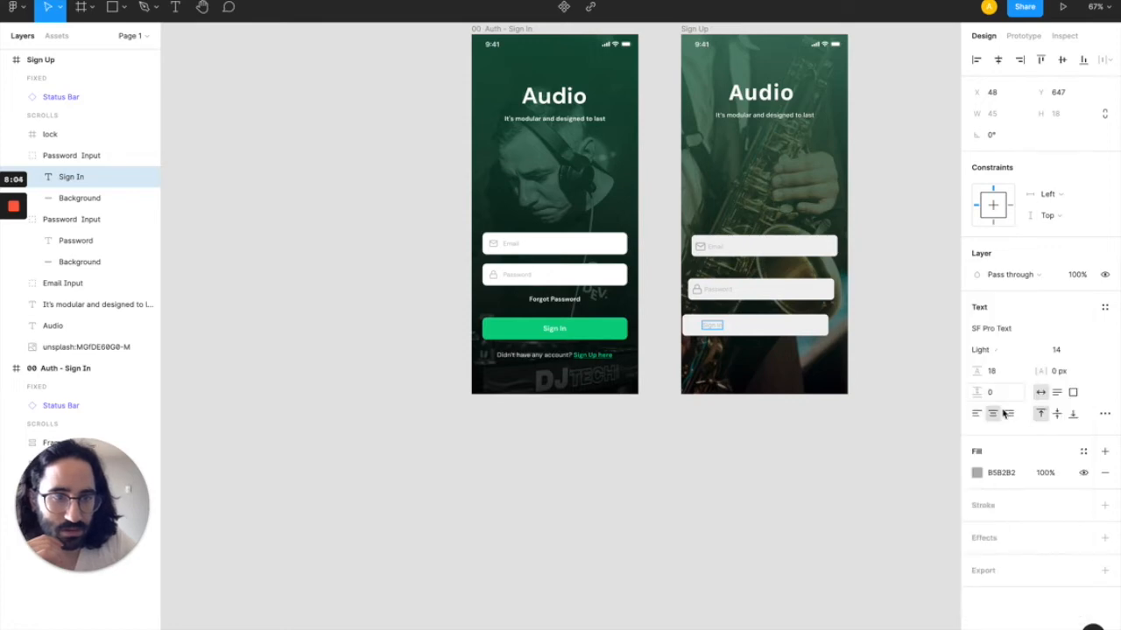
click(1007, 350)
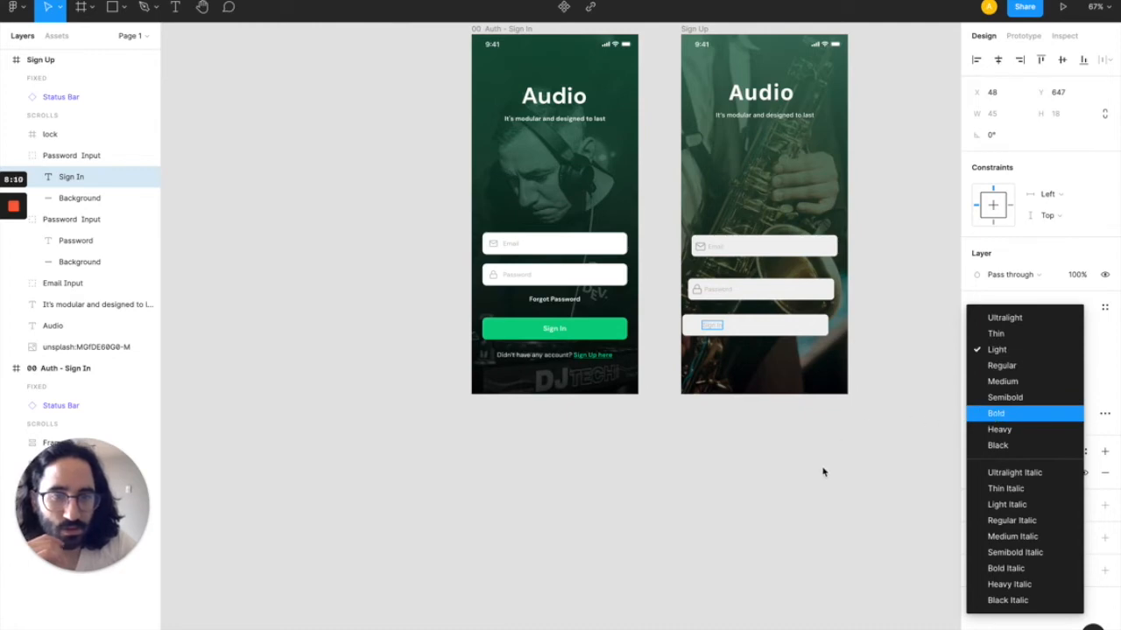
key(Return)
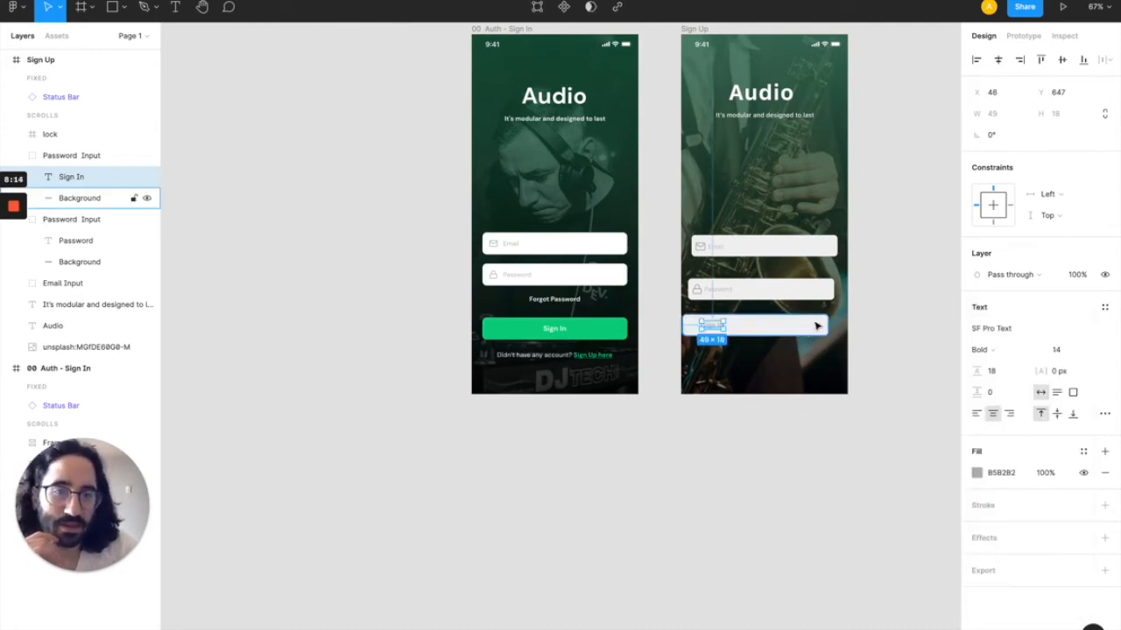
- Examine the upper colour stop of the linear gradient fill on the Sign Up screen's background image
click(818, 326)
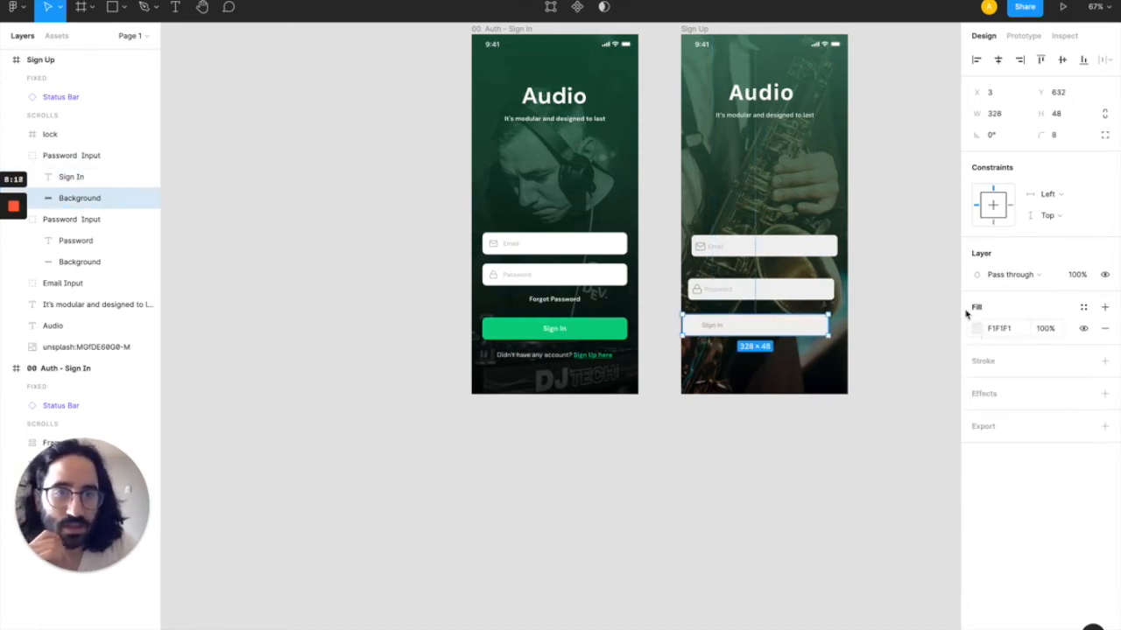
click(705, 27)
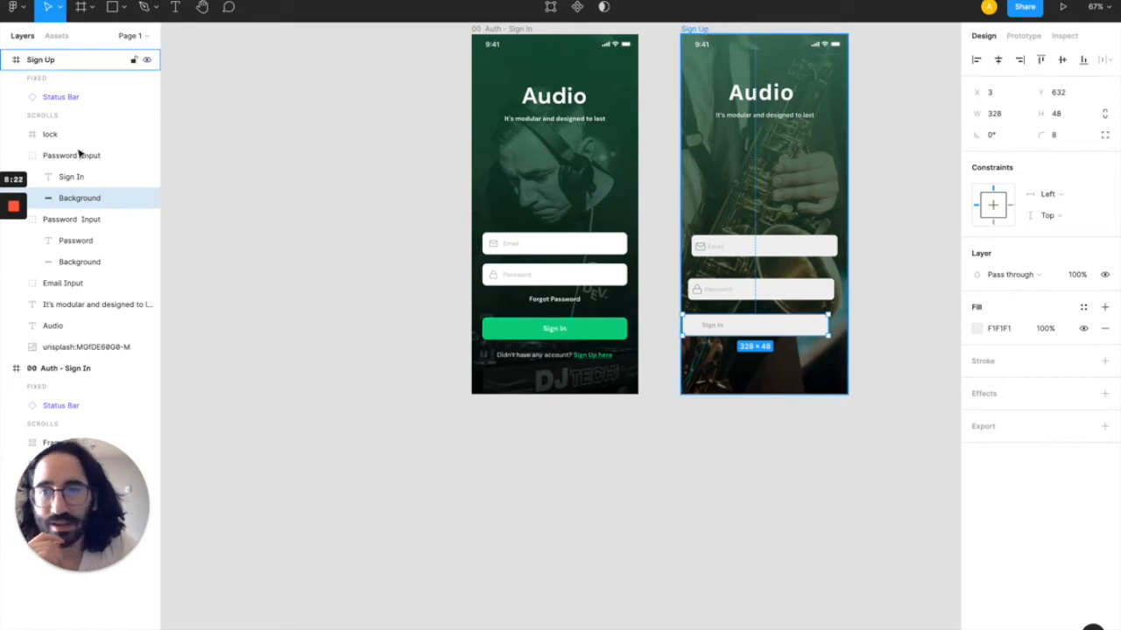
click(90, 347)
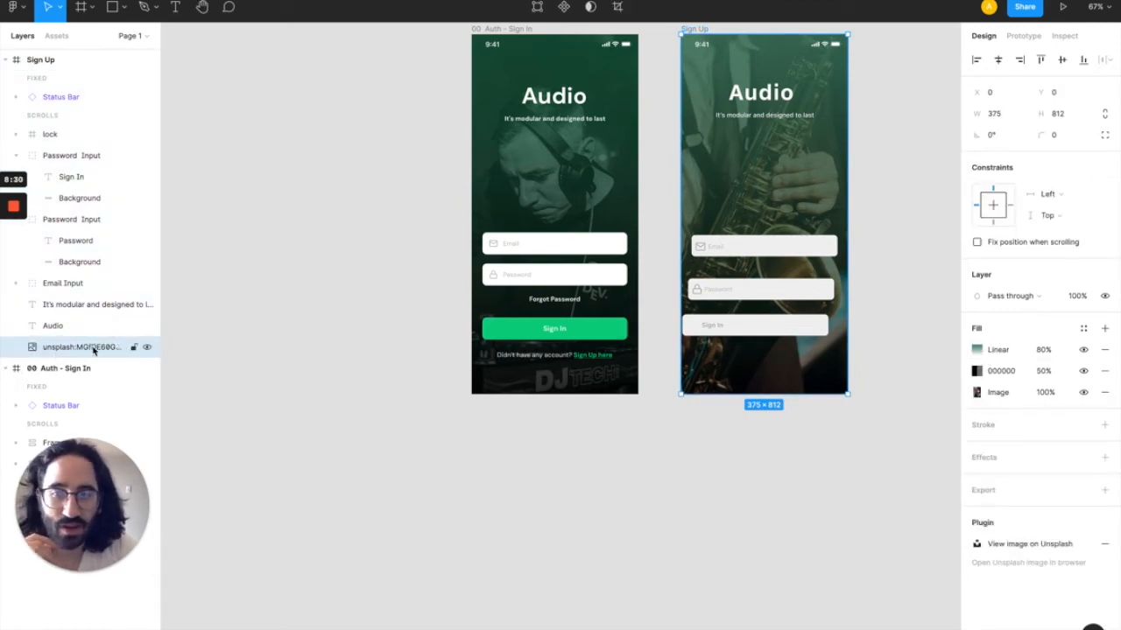
click(979, 351)
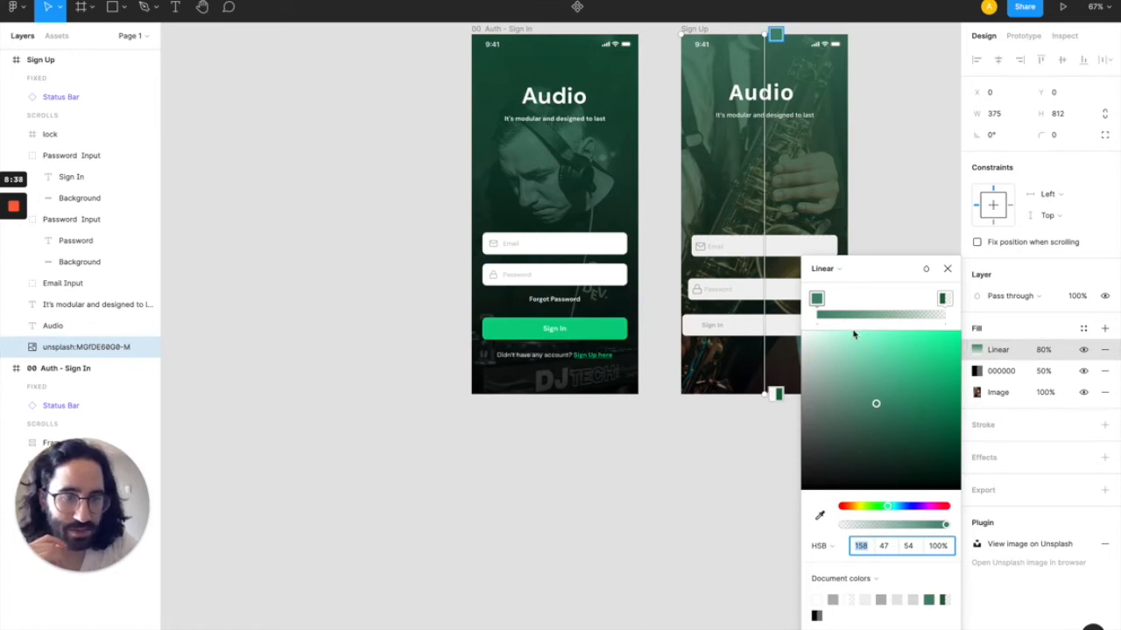
click(776, 35)
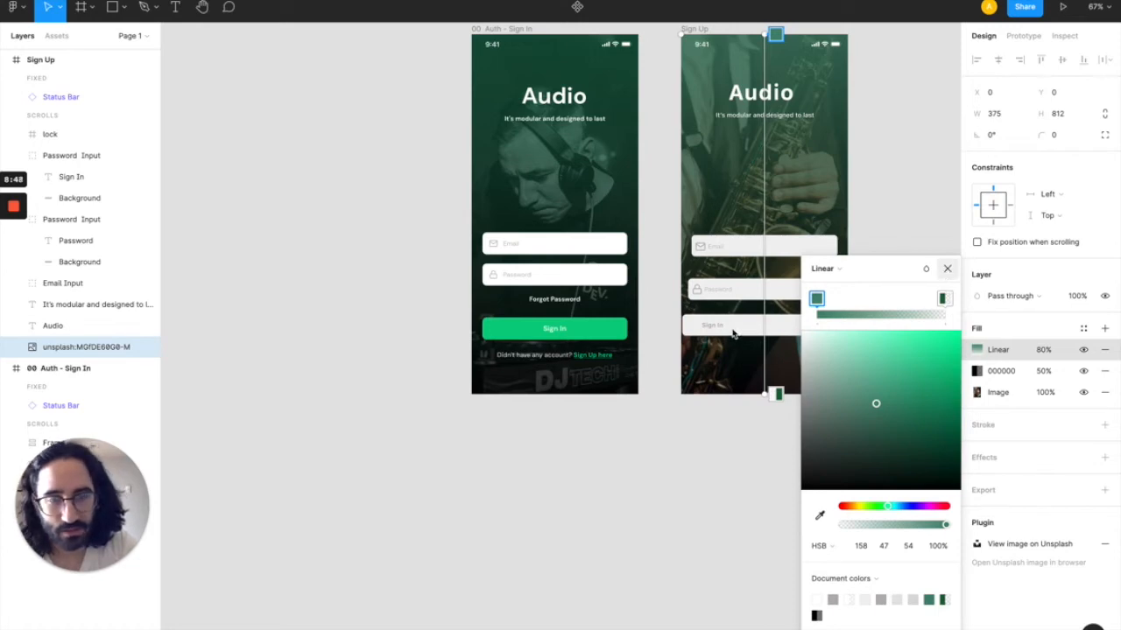
click(955, 276)
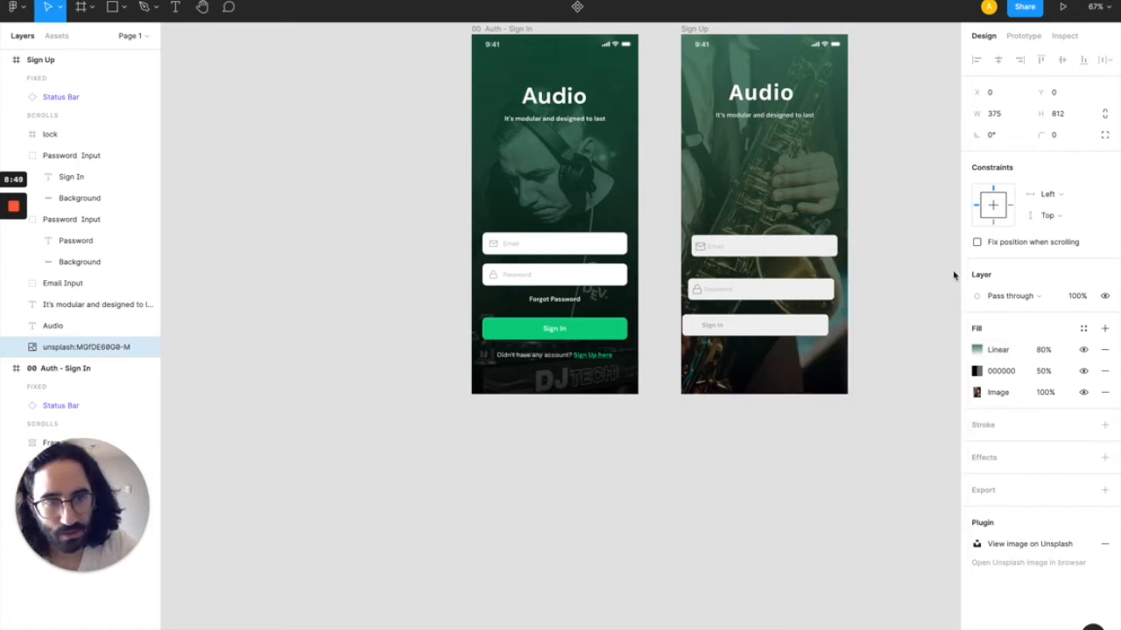
- Set the solid fill of the Sign In field's background on the Sign Up screen to HSB 158, 47, 54
click(741, 331)
click(740, 331)
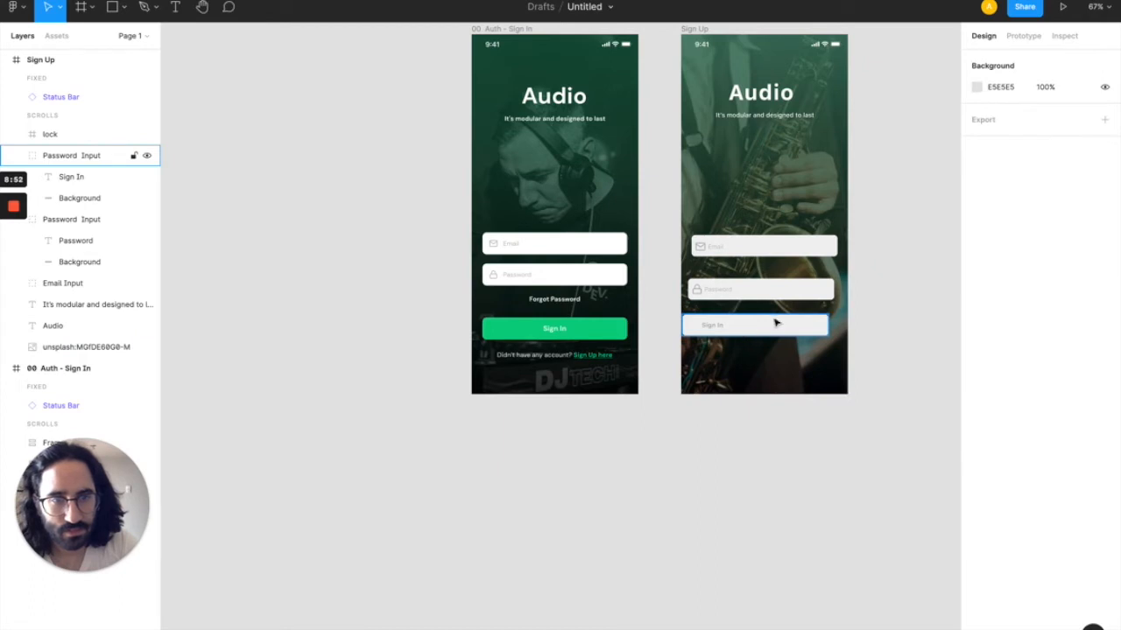
click(758, 333)
click(985, 331)
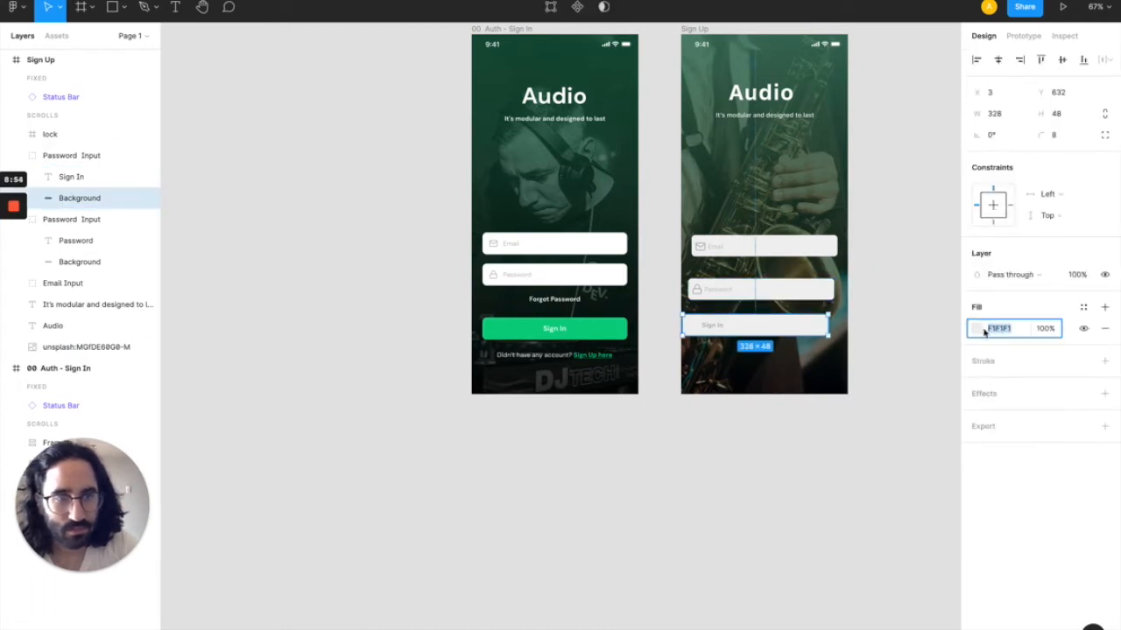
click(975, 332)
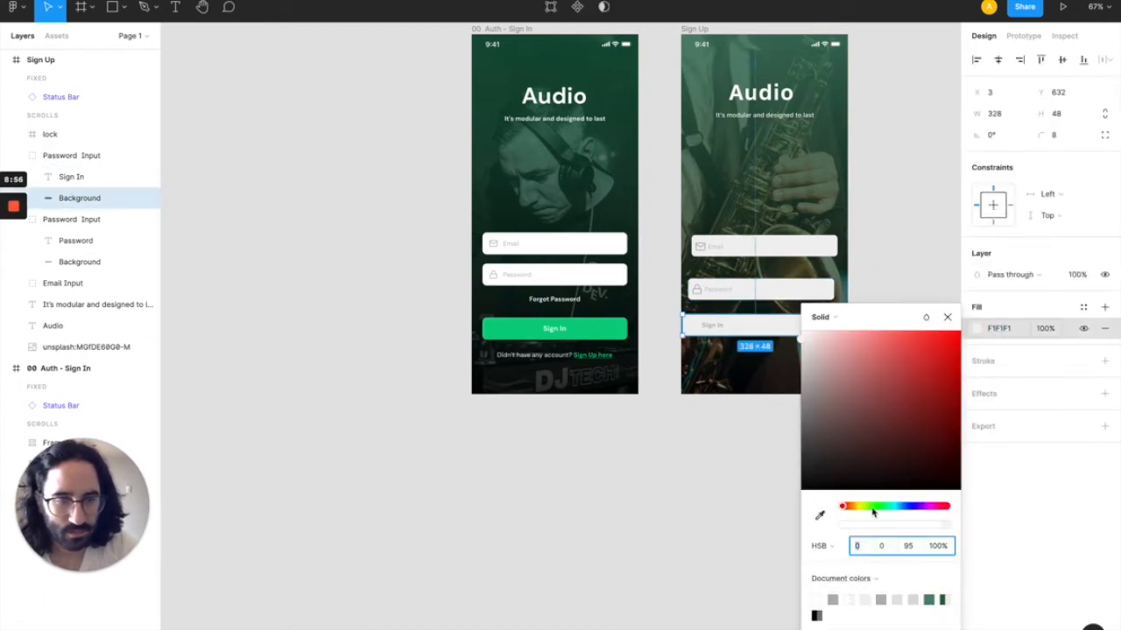
text(158)
key(Return)
click(882, 546)
text(47)
key(Return)
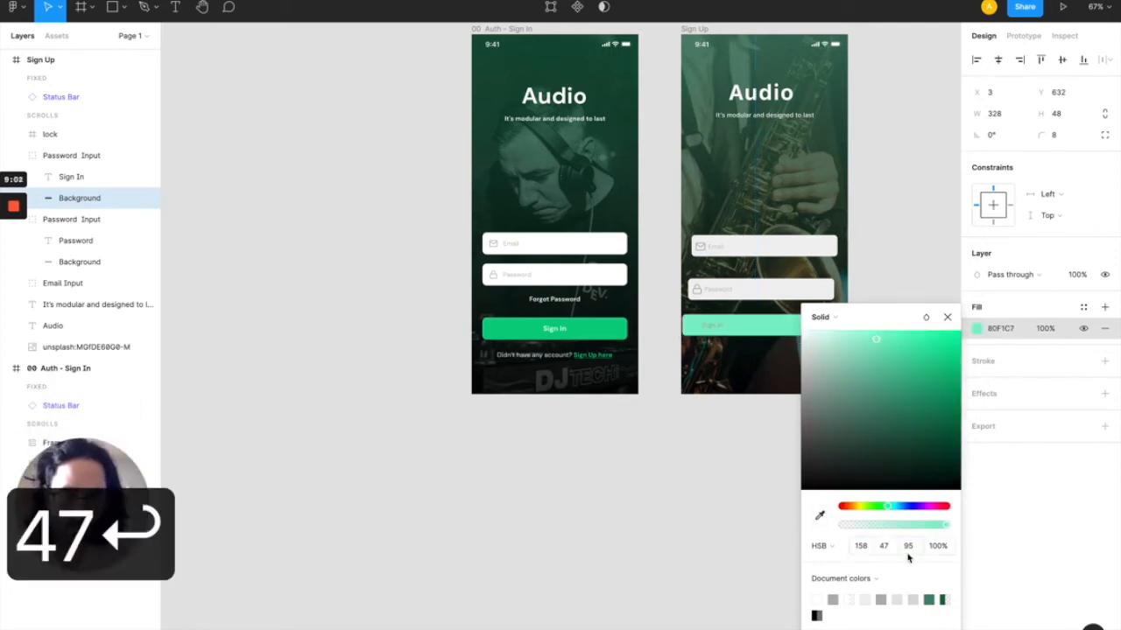
click(915, 548)
text(54)
key(Return)
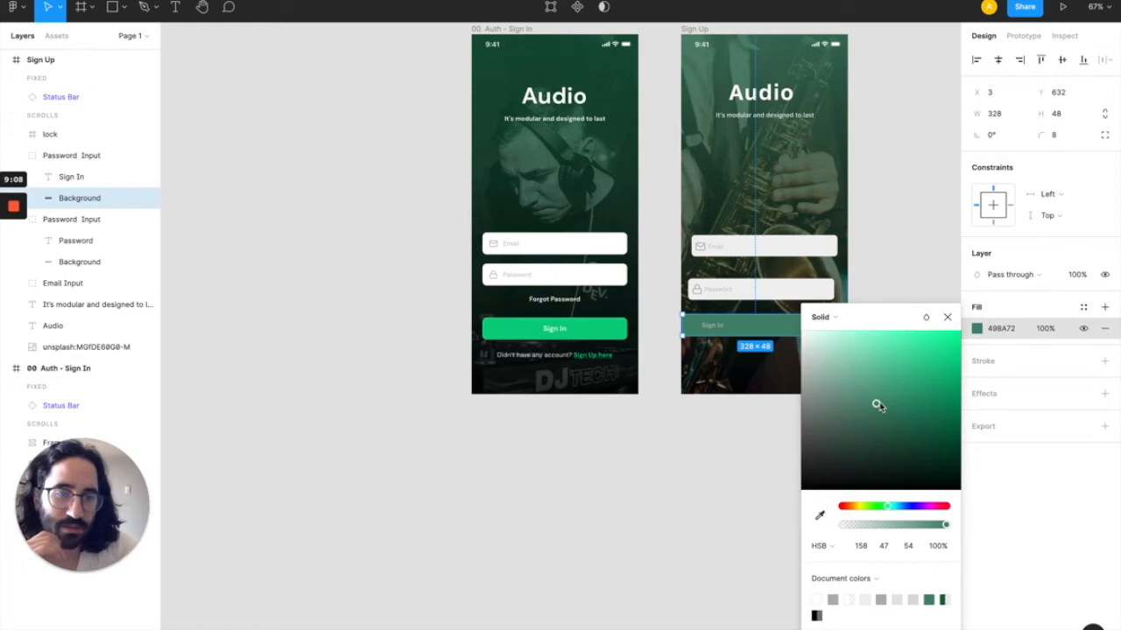
- Brighten the Sign In background's fill to about saturation 48 and brightness 83, and lower its hue to 150
drag(880, 394, 876, 357)
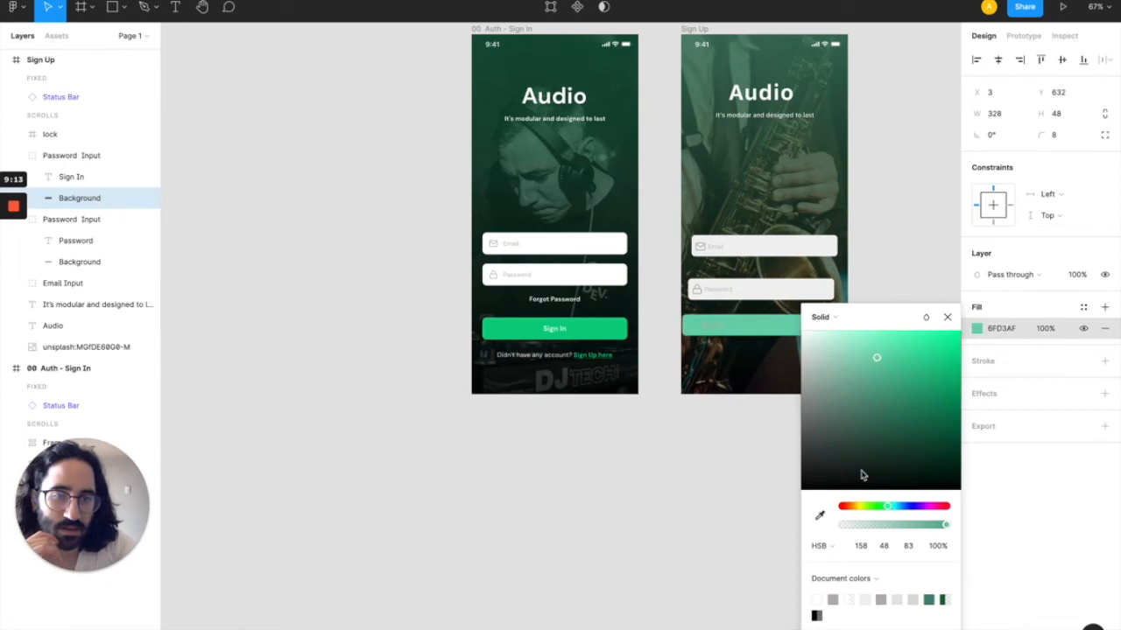
click(866, 547)
double_click(866, 549)
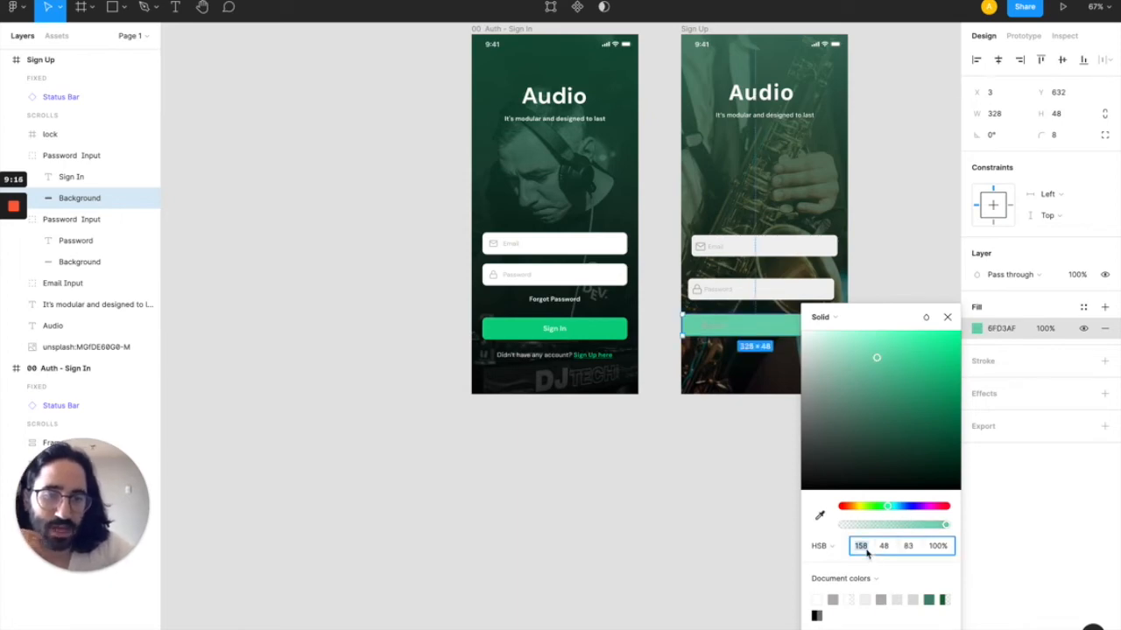
key(Down)
key(Down)
key(Down)
key(Down)
key(Down)
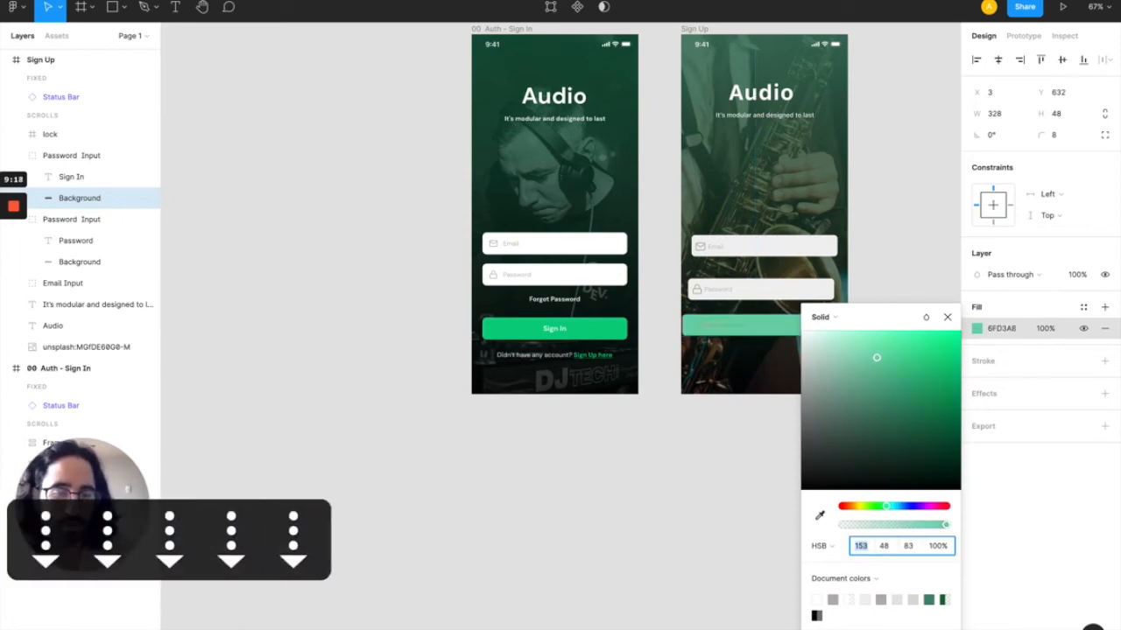
key(Down)
key(Down)
key(Down)
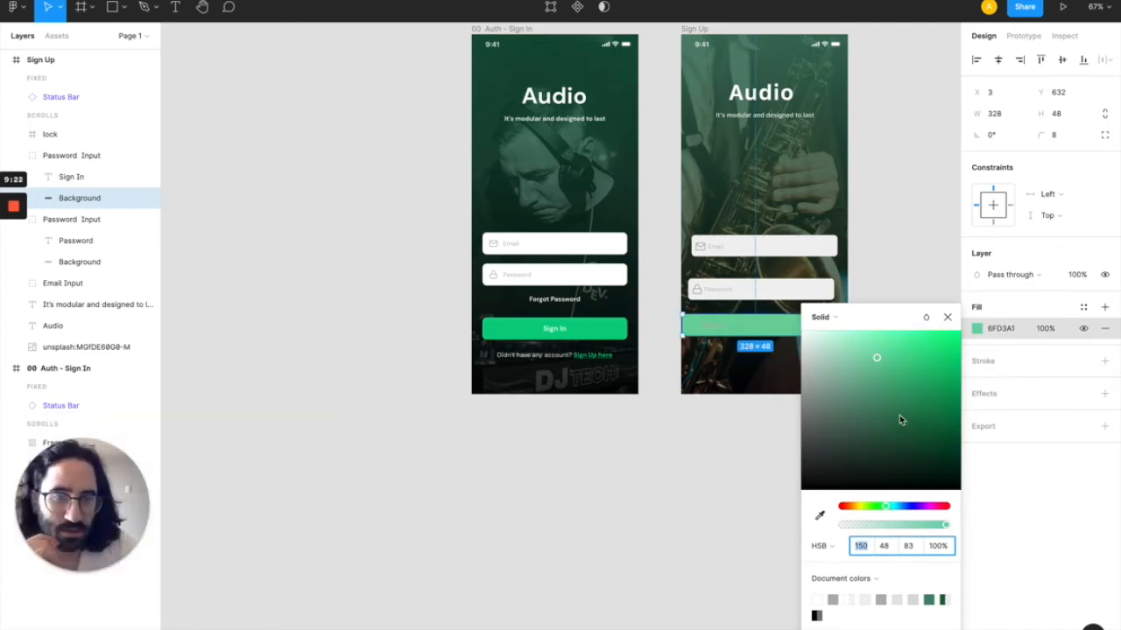
- Adjust the Sign In background's fill to about brightness 84 and set its hue to 144
click(876, 354)
mouse_move(889, 359)
mouse_down()
mouse_move(924, 361)
mouse_move(880, 340)
mouse_move(880, 374)
mouse_move(877, 356)
mouse_up()
click(865, 548)
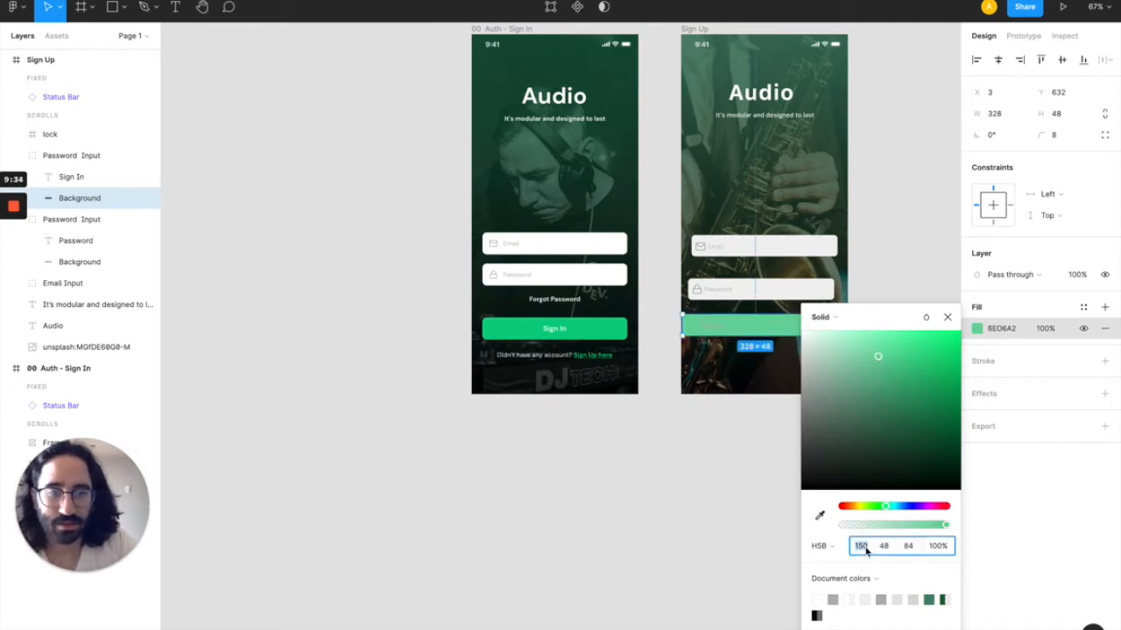
text(144)
key(Return)
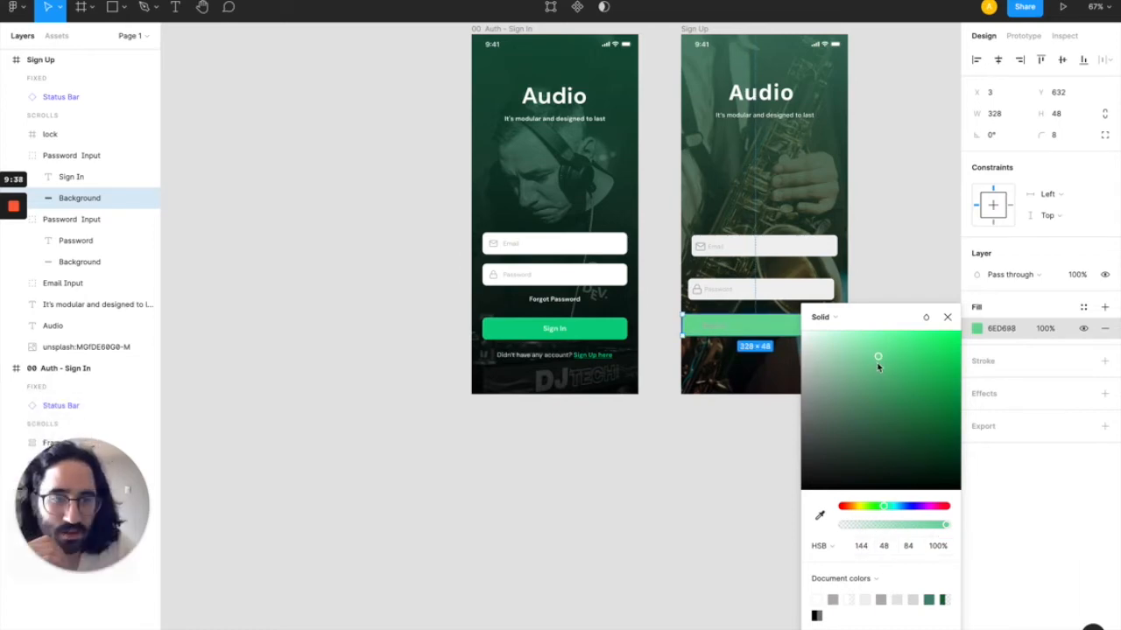
- Darken the Sign In background's green fill to brightness 75 and raise its saturation to 69
click(879, 375)
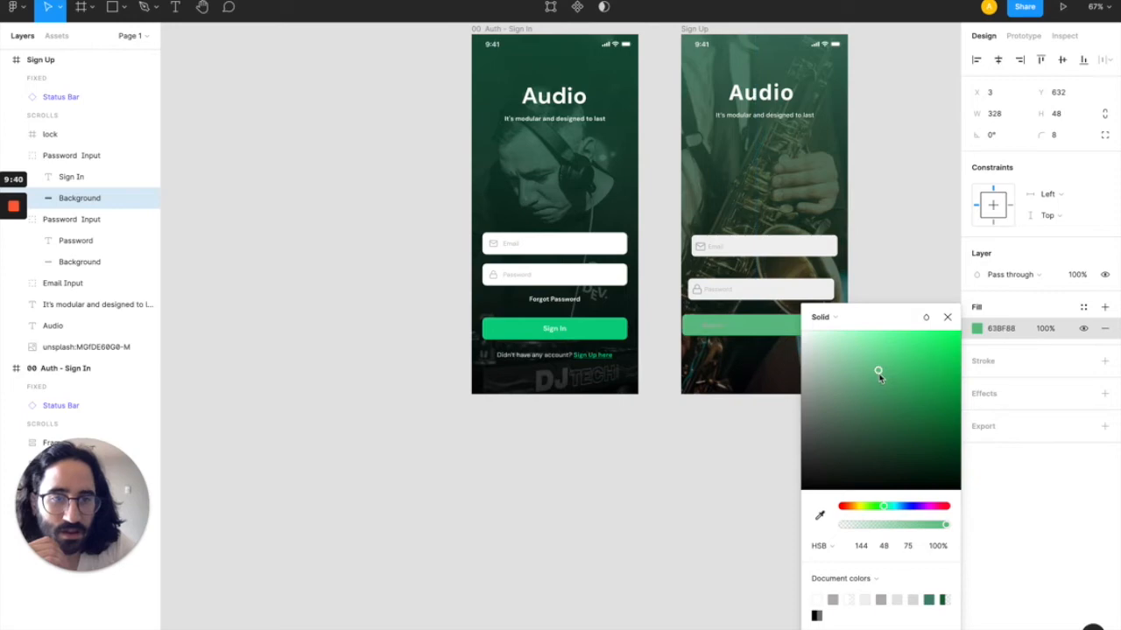
click(902, 371)
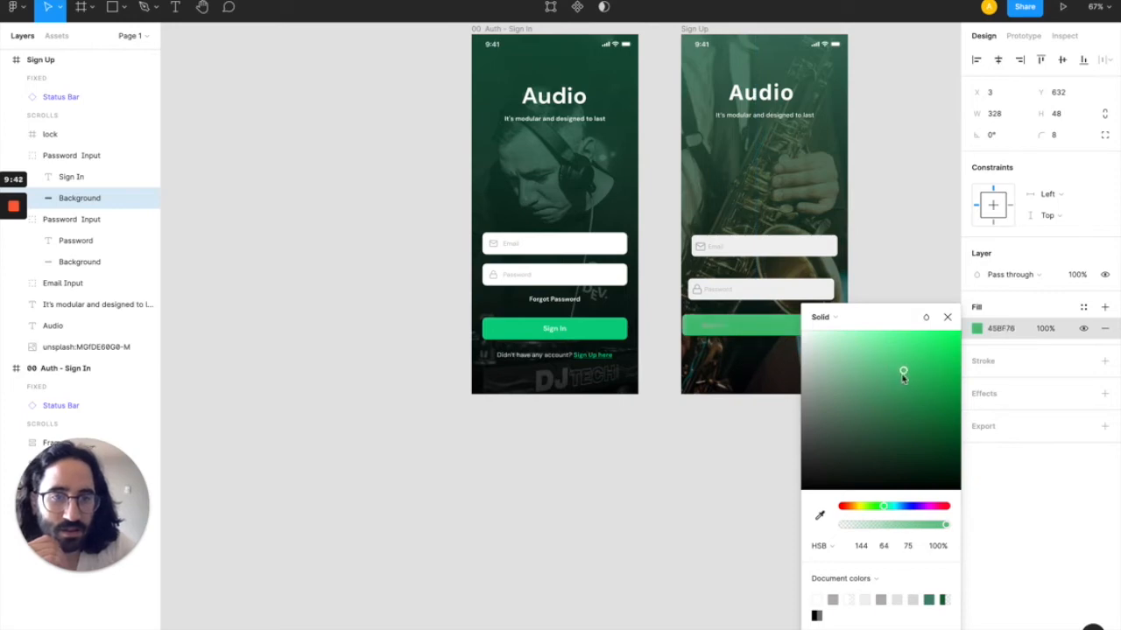
click(884, 546)
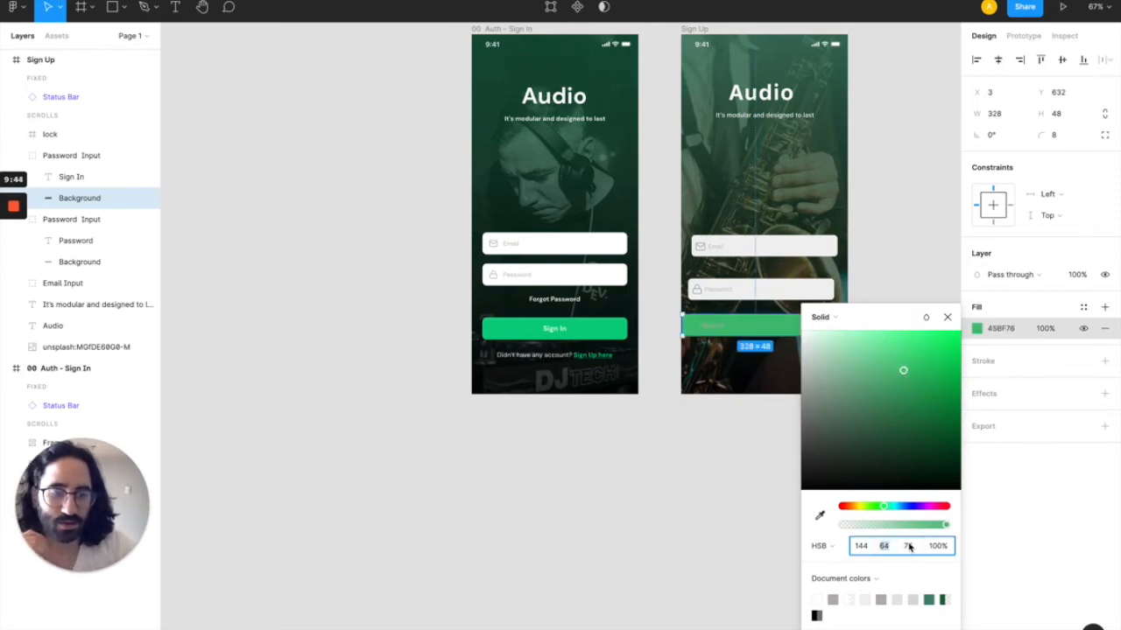
key(Up)
key(Up)
key(Up)
key(Up)
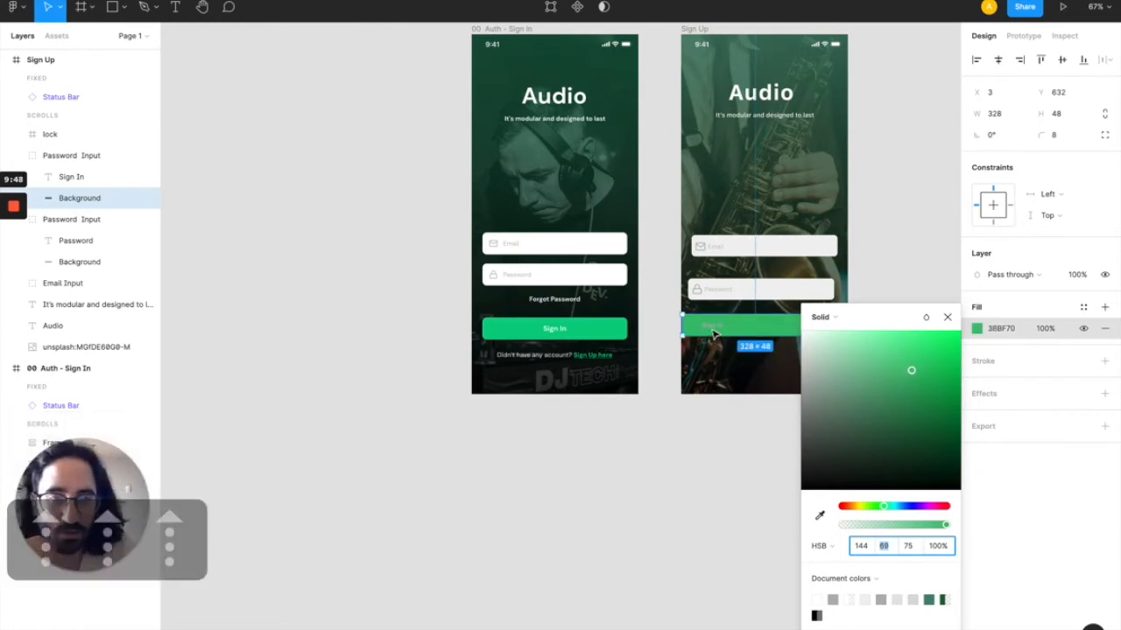
click(948, 320)
- Try to change the green button's Sign In text colour to F1F1F1
click(1008, 474)
text(f1f)
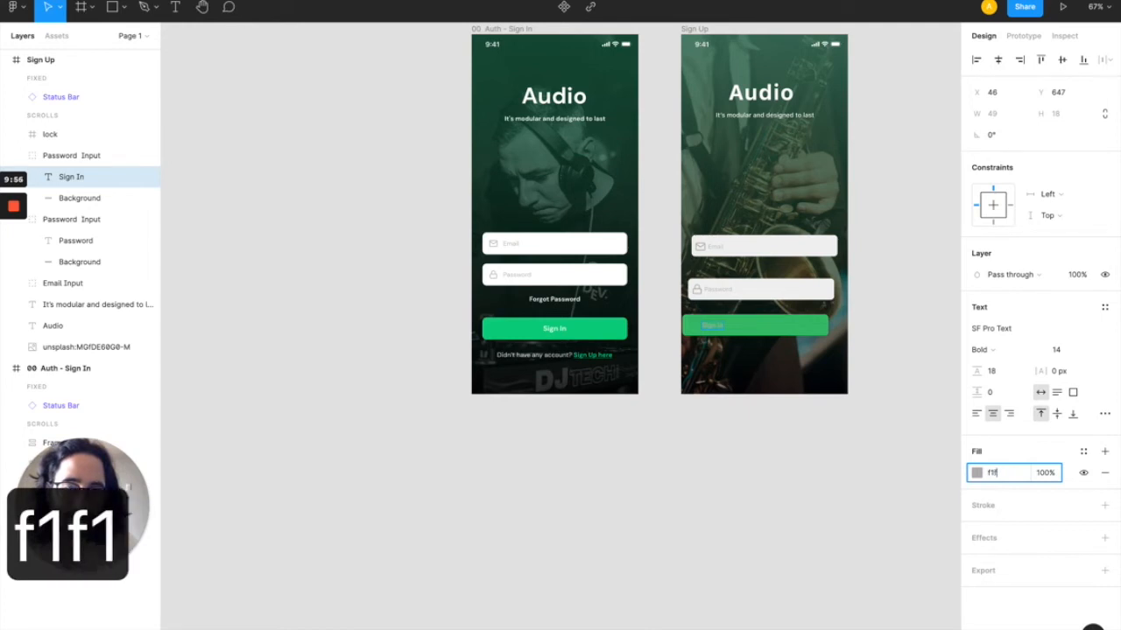
text(1f1)
key(Return)
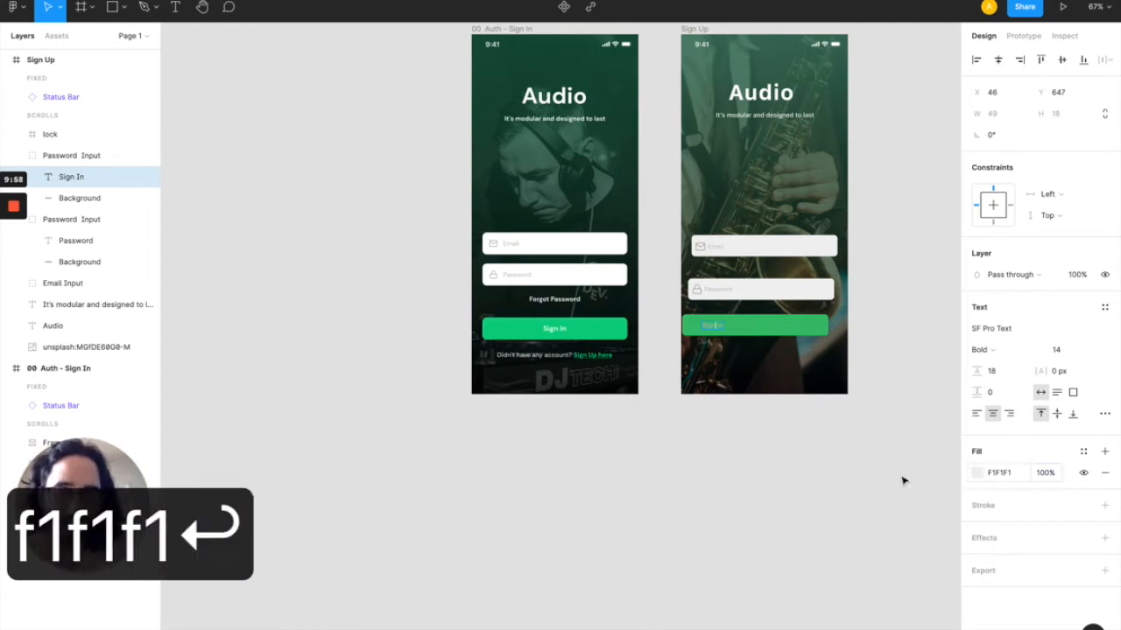
- Set the fill colour of the Sign In text on the green button to F1F1F1
click(718, 329)
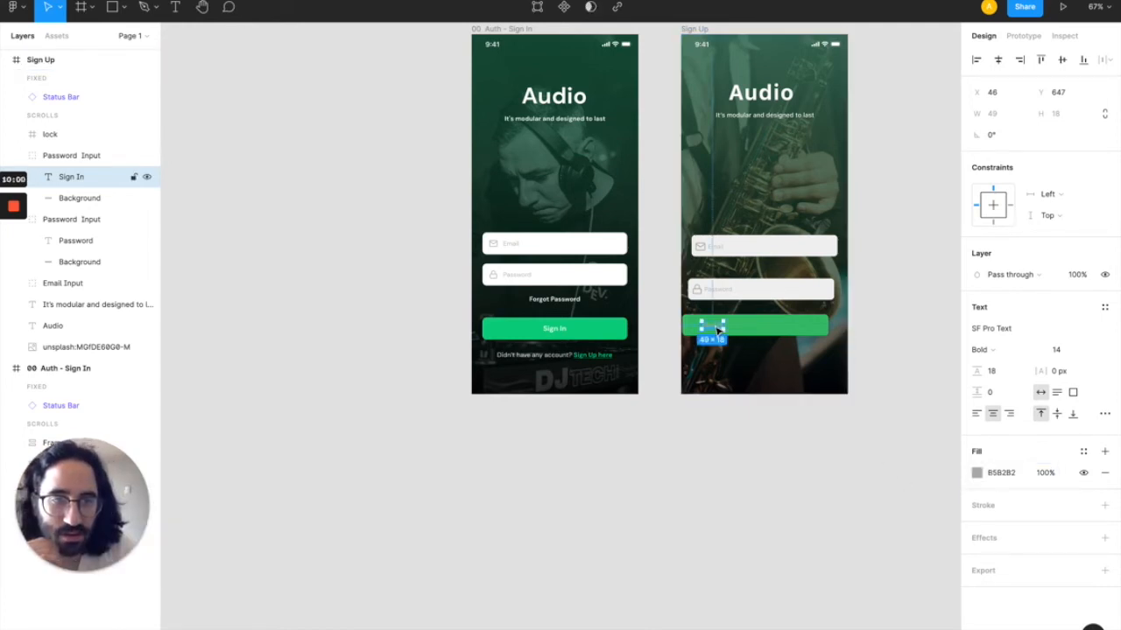
double_click(716, 328)
click(1003, 473)
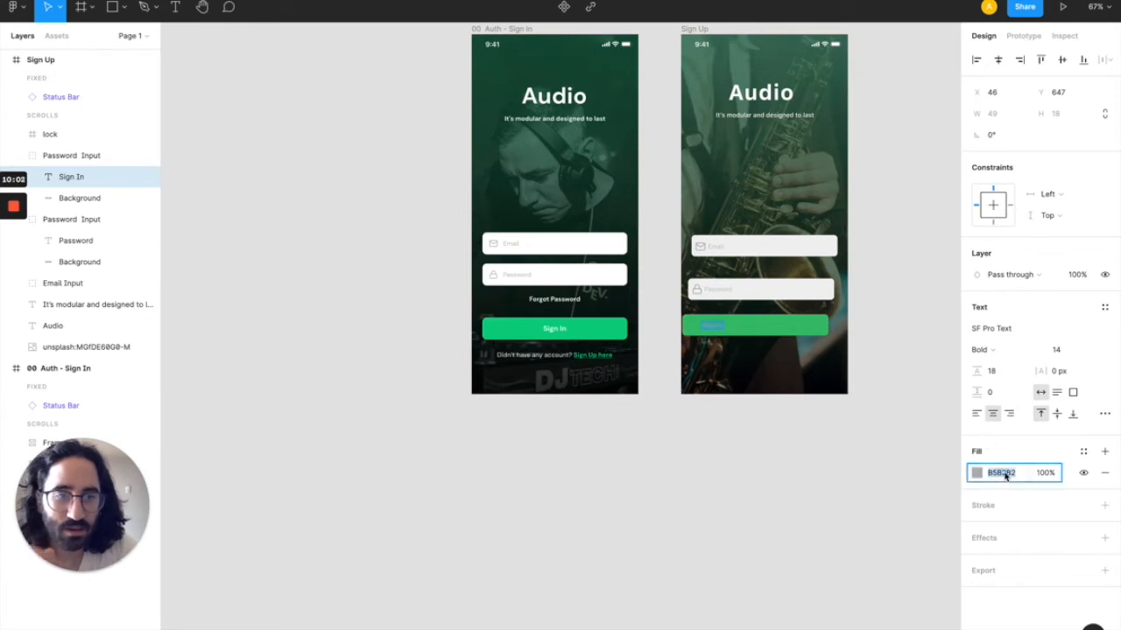
text(f1f1f1)
key(Return)
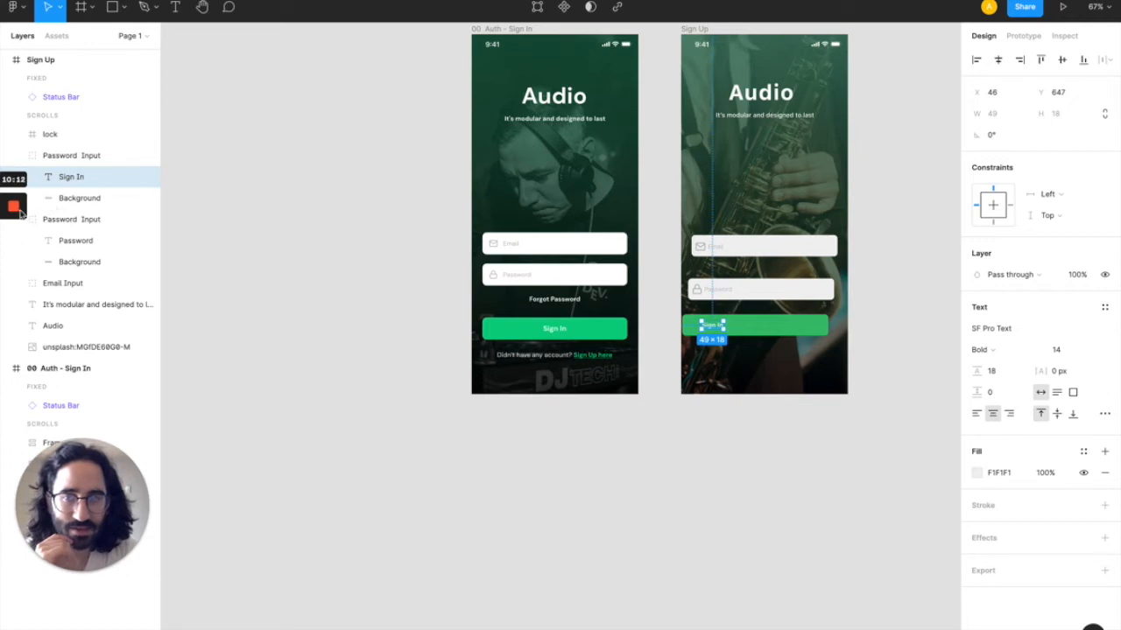
mouse_move(15, 210)
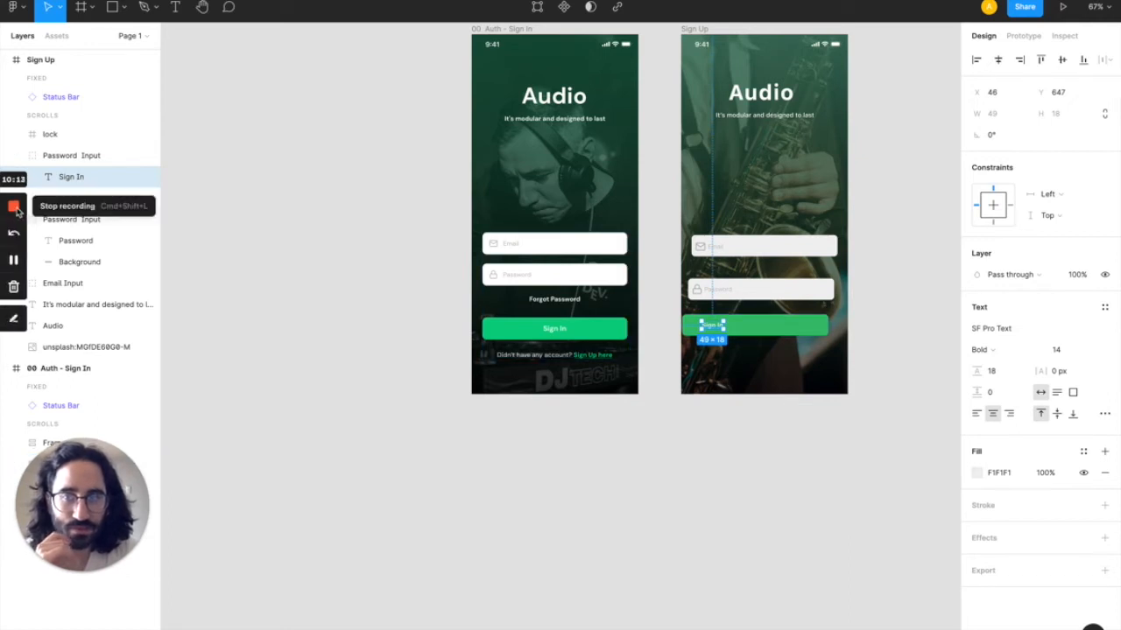
click(15, 210)
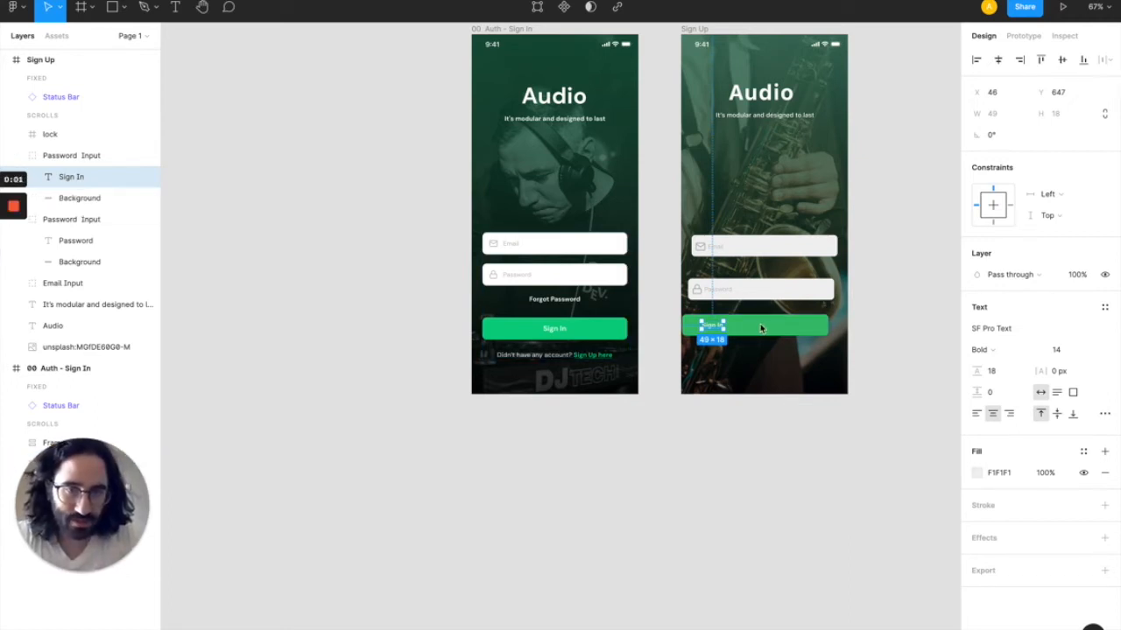
- Centre the Sign In text horizontally on its green background
double_click(762, 327)
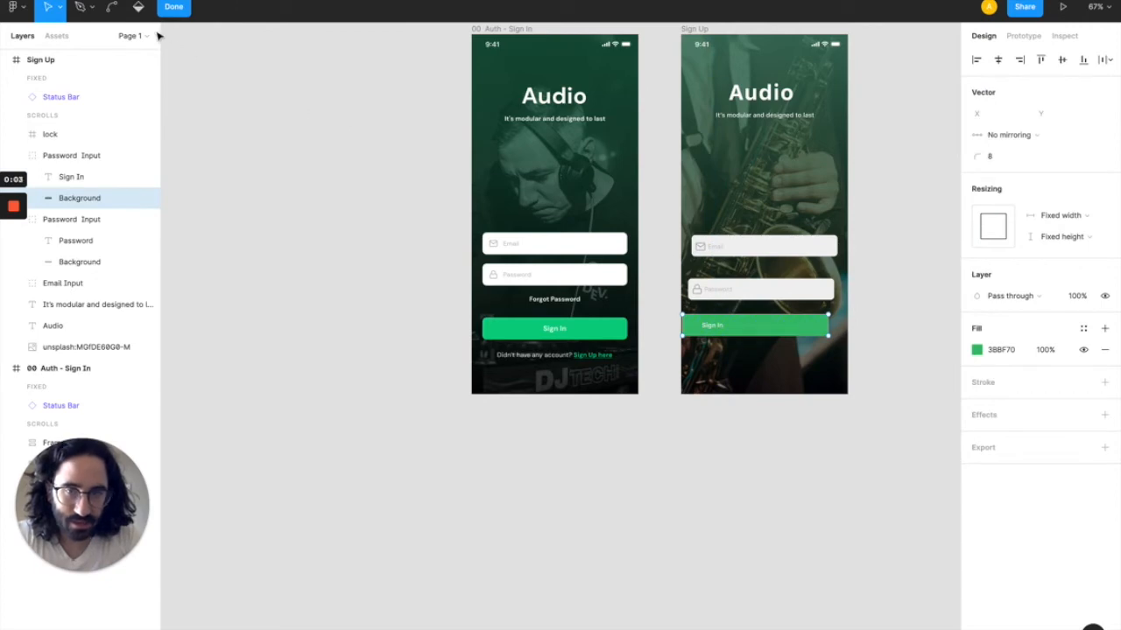
key(Escape)
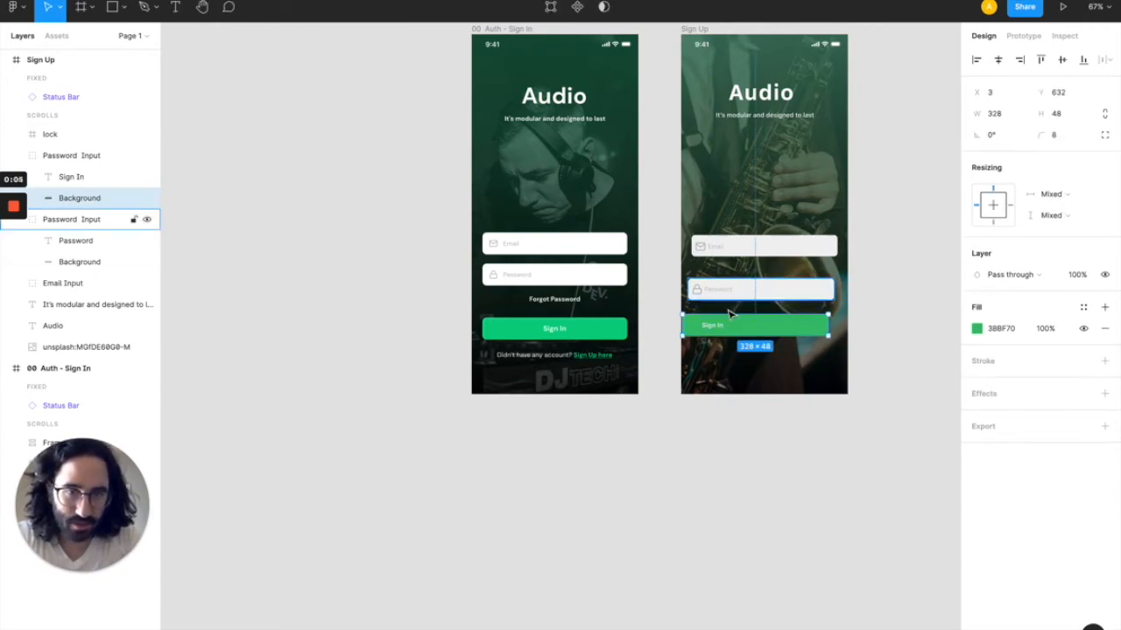
shift+click(714, 327)
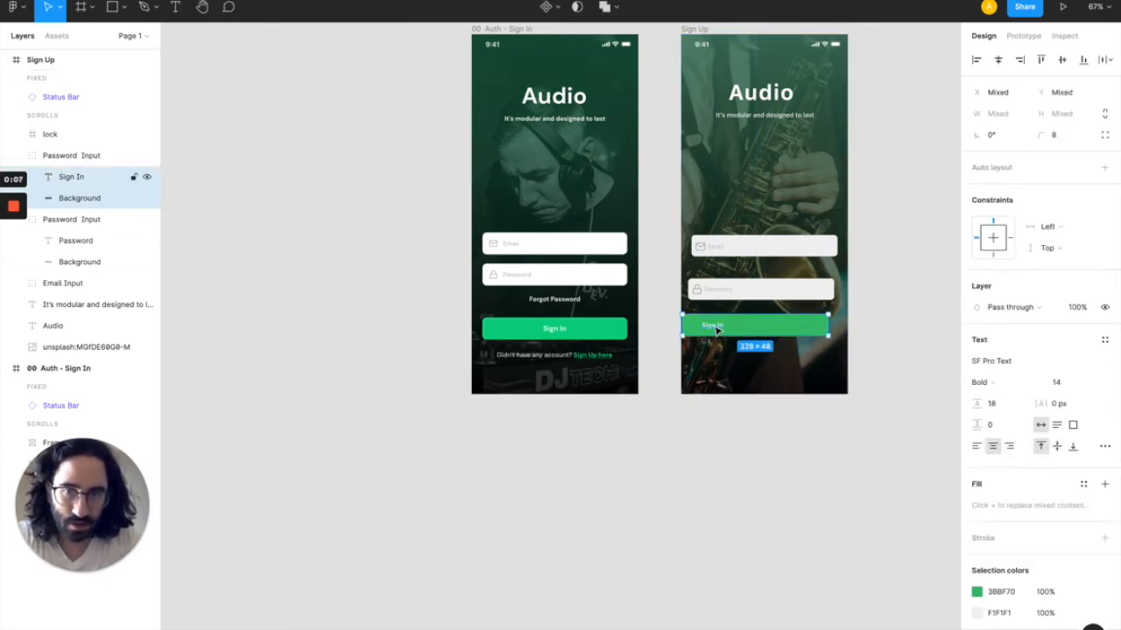
click(997, 59)
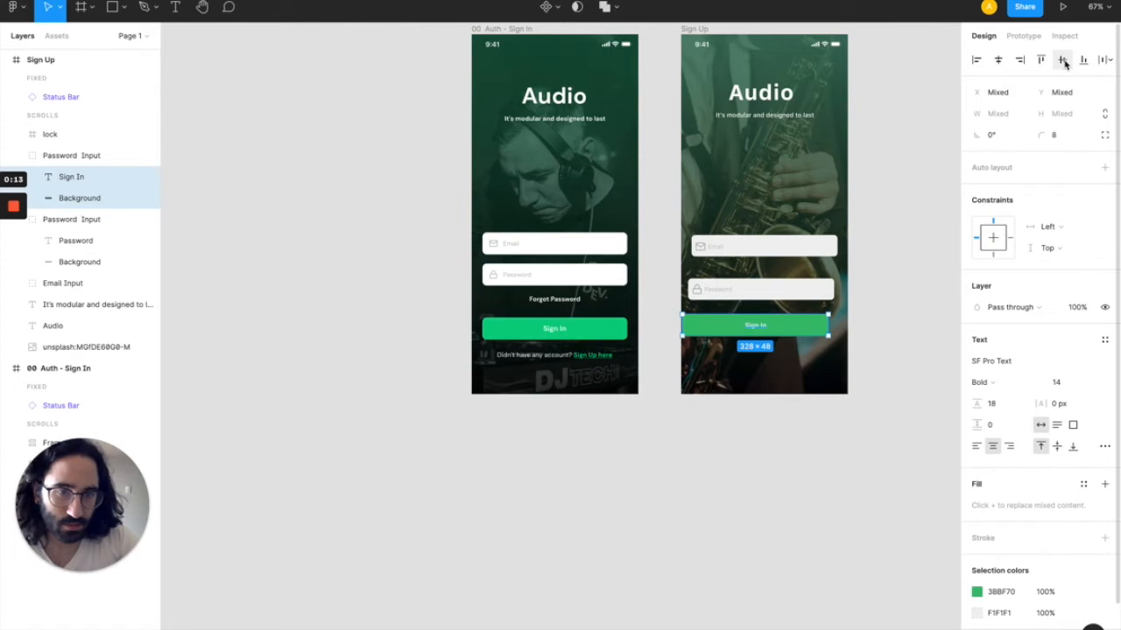
click(882, 382)
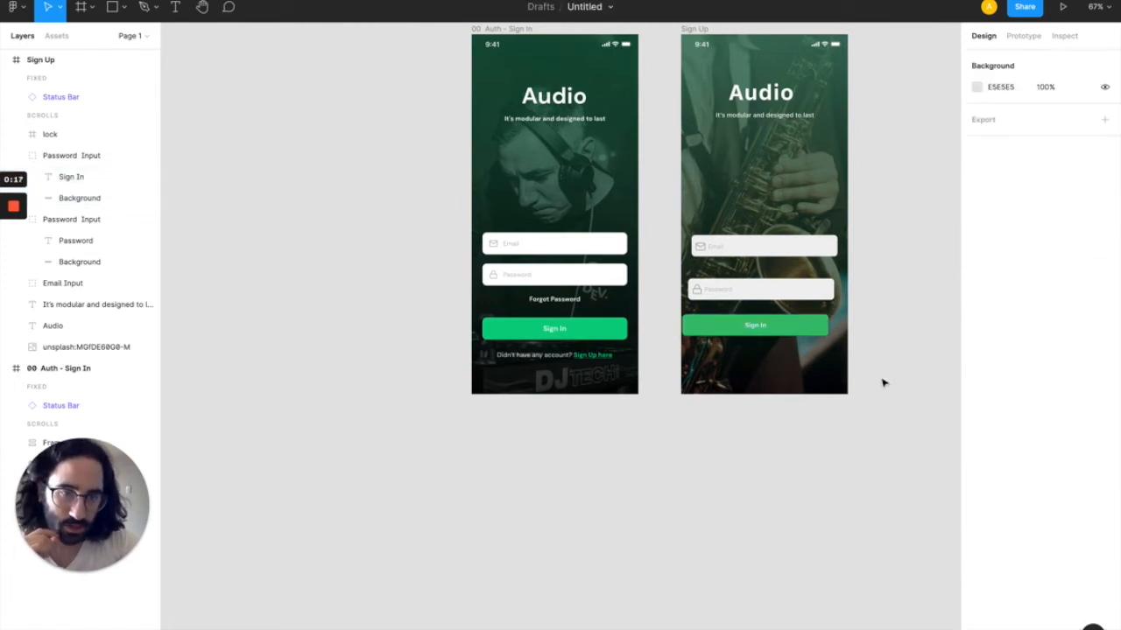
- Group the Sign In text with its green background inside the duplicated Password Input group
click(758, 327)
key(Escape)
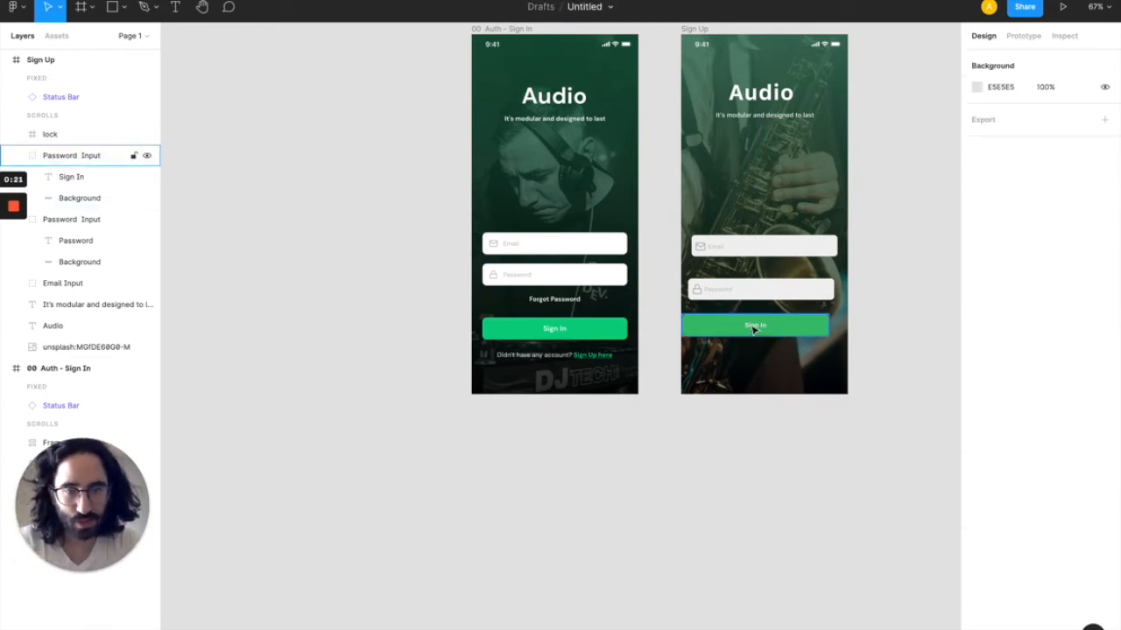
double_click(777, 331)
shift+click(816, 328)
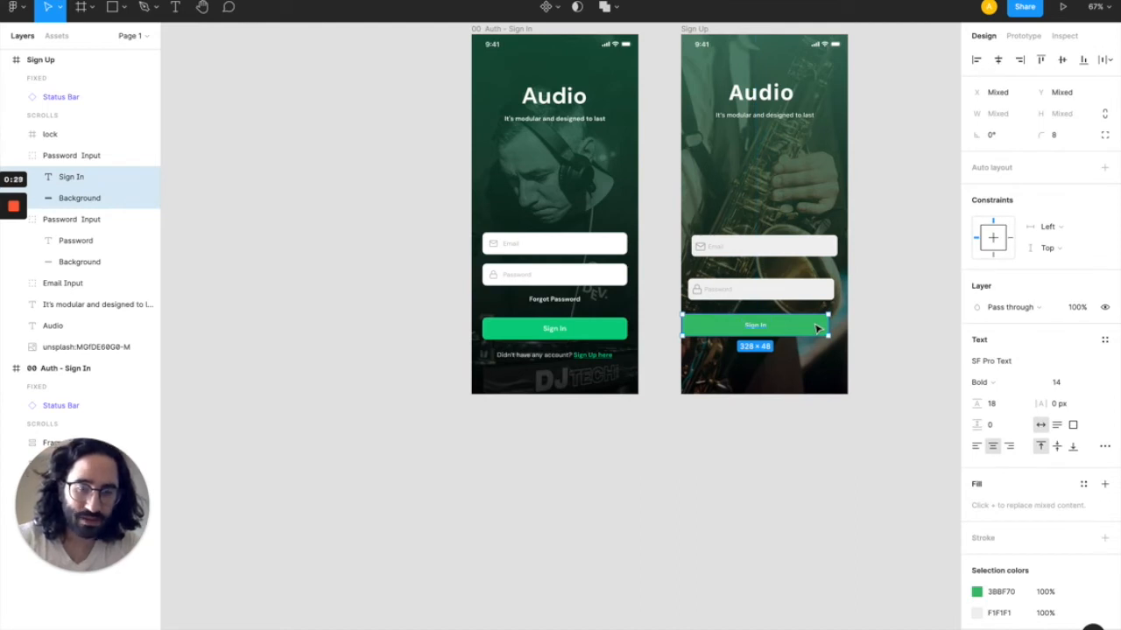
key(ctrl+g)
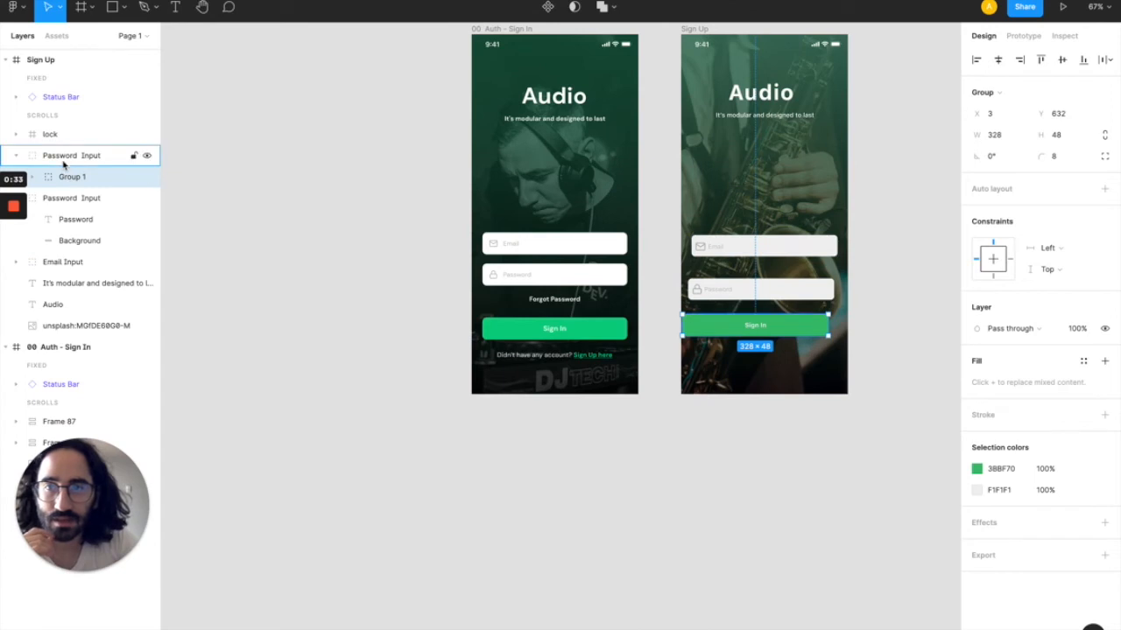
- Rename the duplicated Password Input group to "Sign in butto" and move it to about X 16, Y 649
click(70, 164)
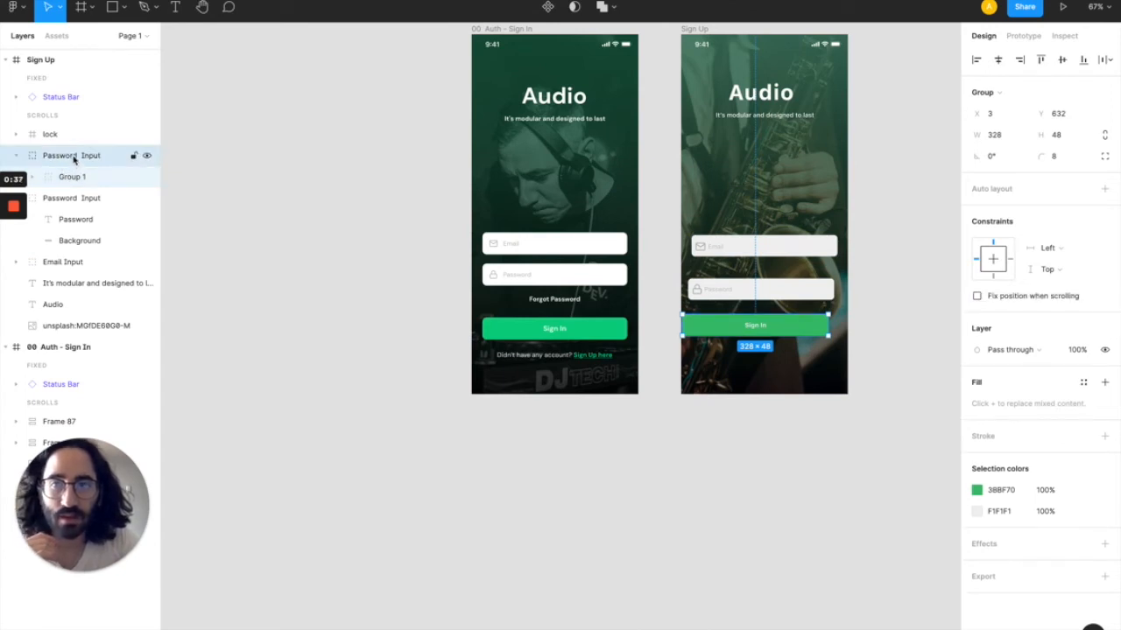
double_click(74, 158)
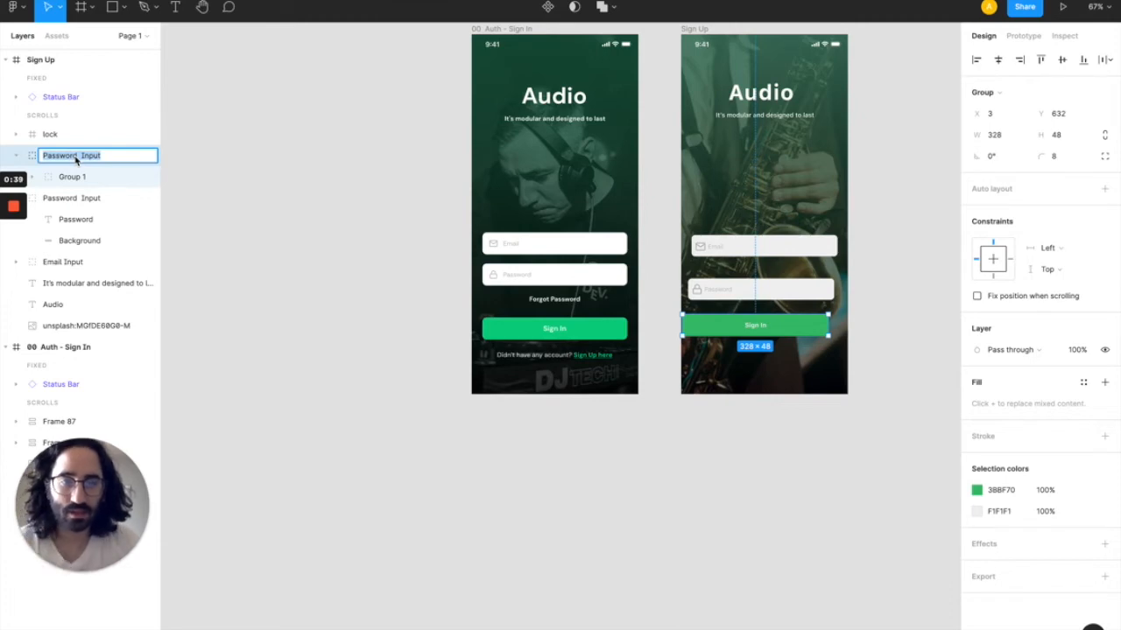
text(Sign i)
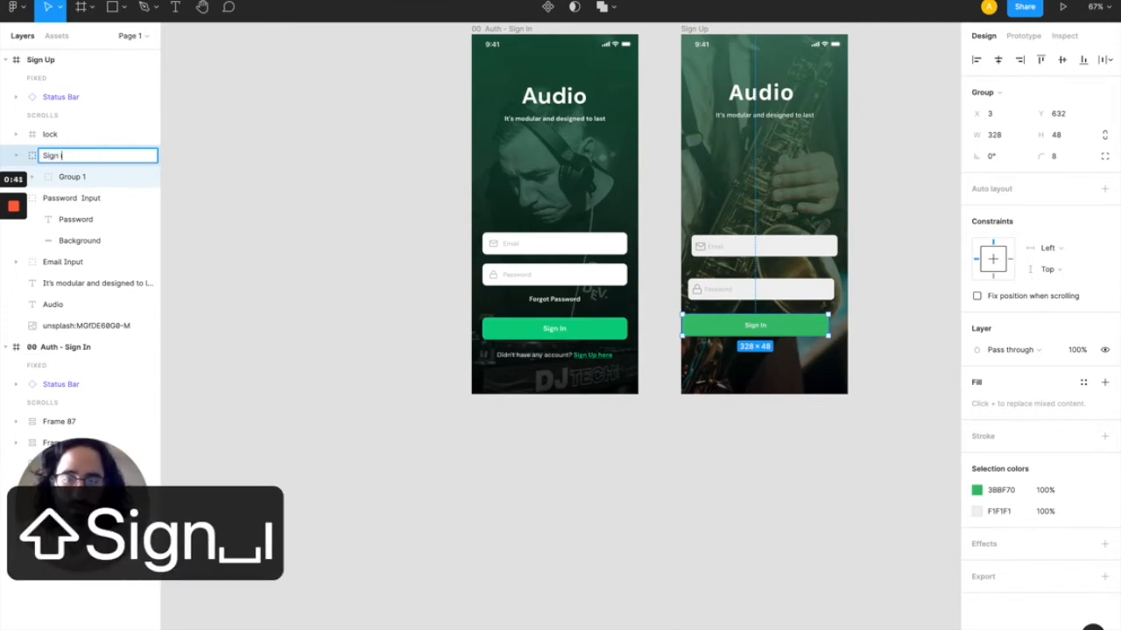
text(n butto)
key(Return)
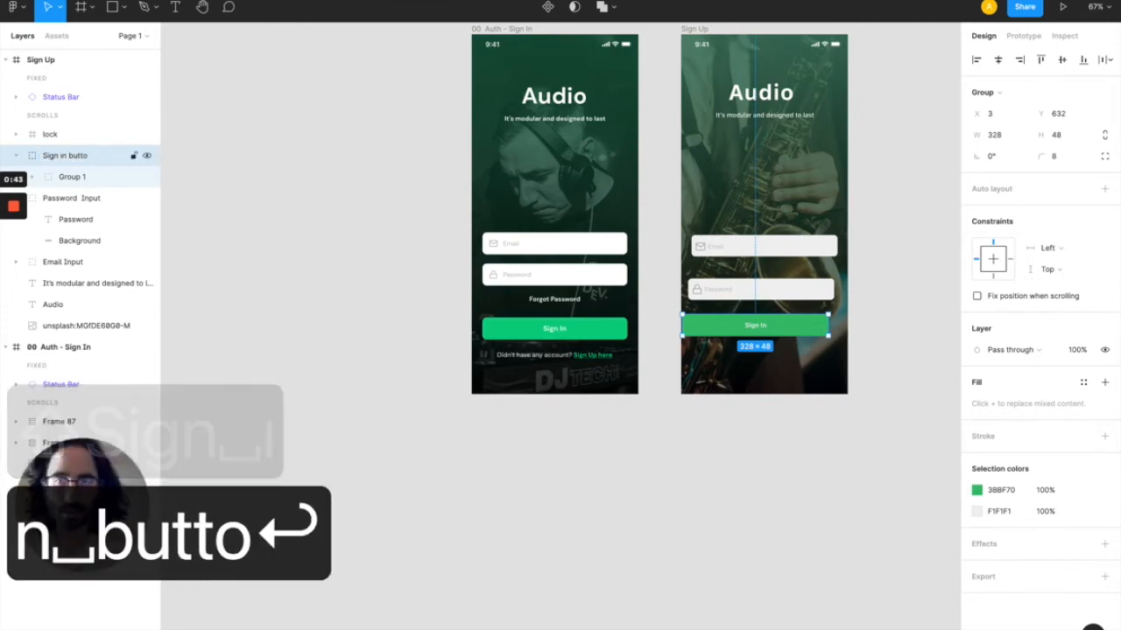
drag(695, 331, 701, 335)
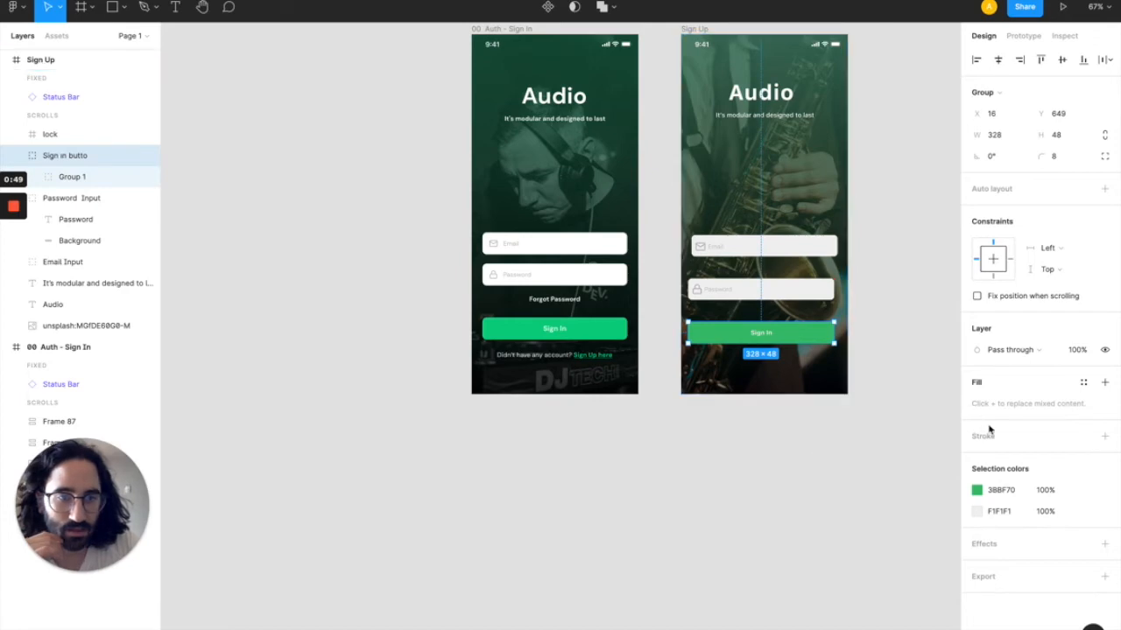
- Set the hue to 148 and the brightness to 82 for the Sign In button's green colour
click(977, 491)
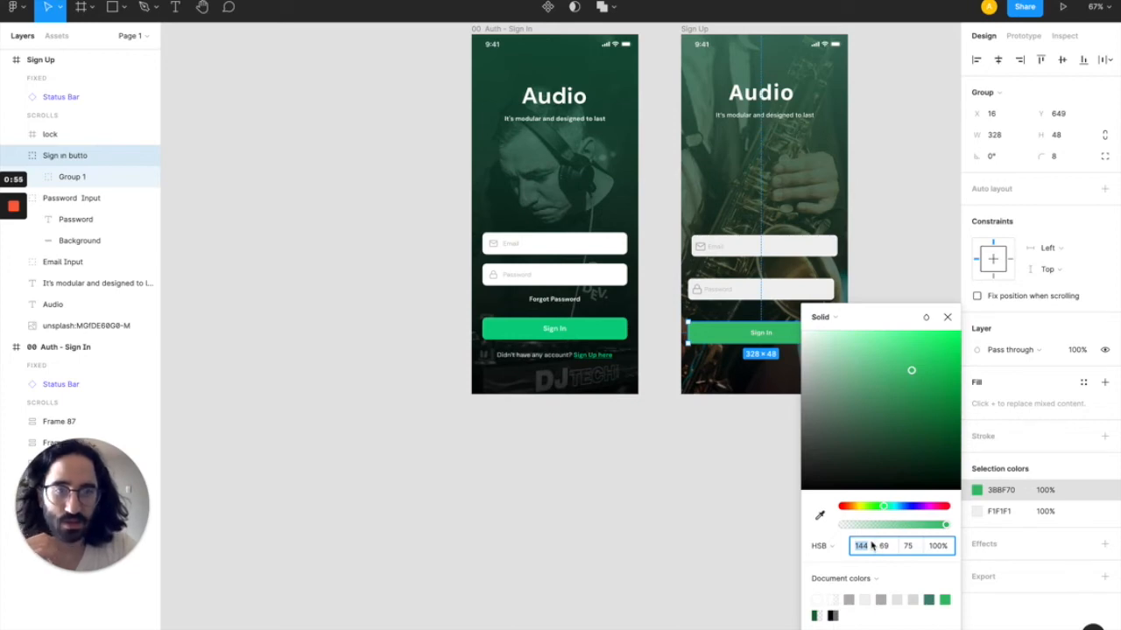
text(148)
key(Return)
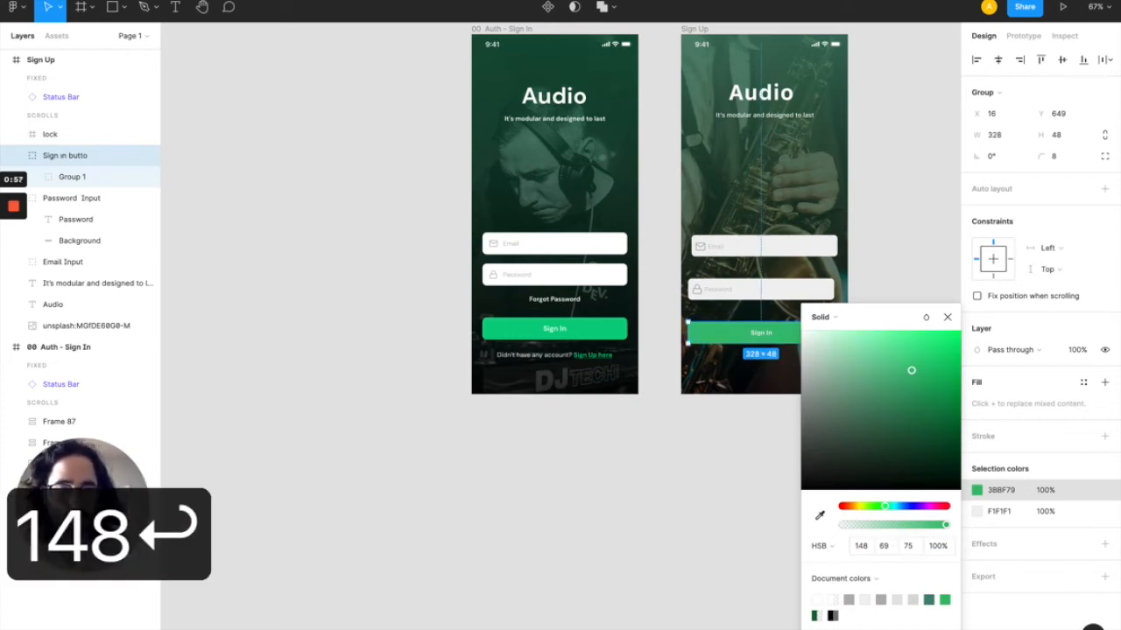
click(908, 546)
key(Down)
key(Down)
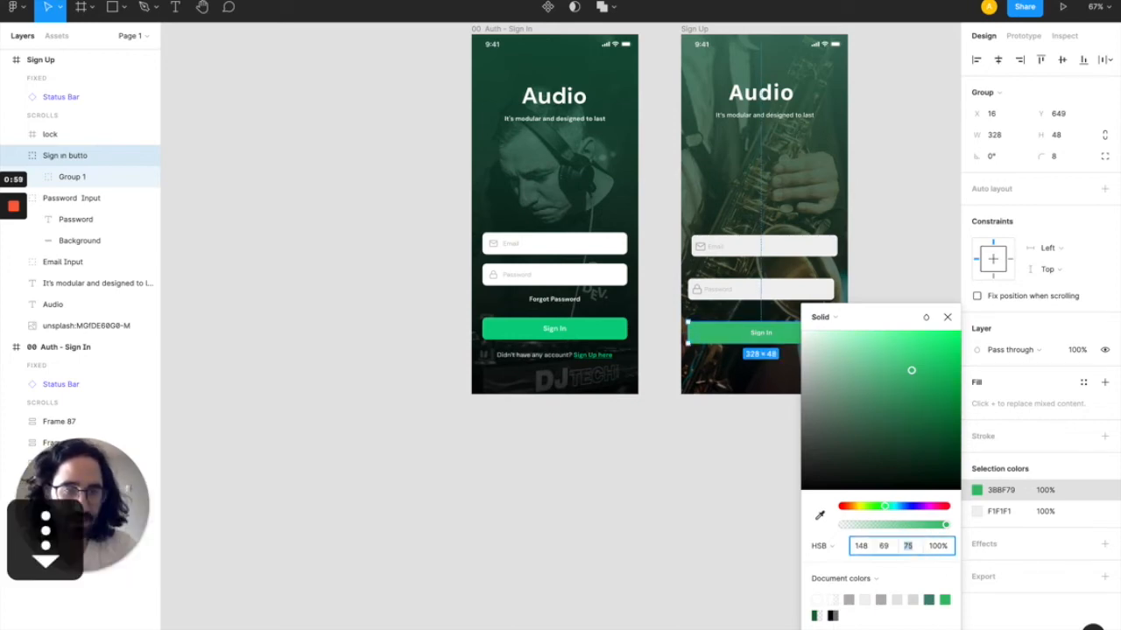
key(Up)
key(Up)
key(Up)
key(Up)
key(Up)
key(Up)
key(Up)
key(Up)
key(Up)
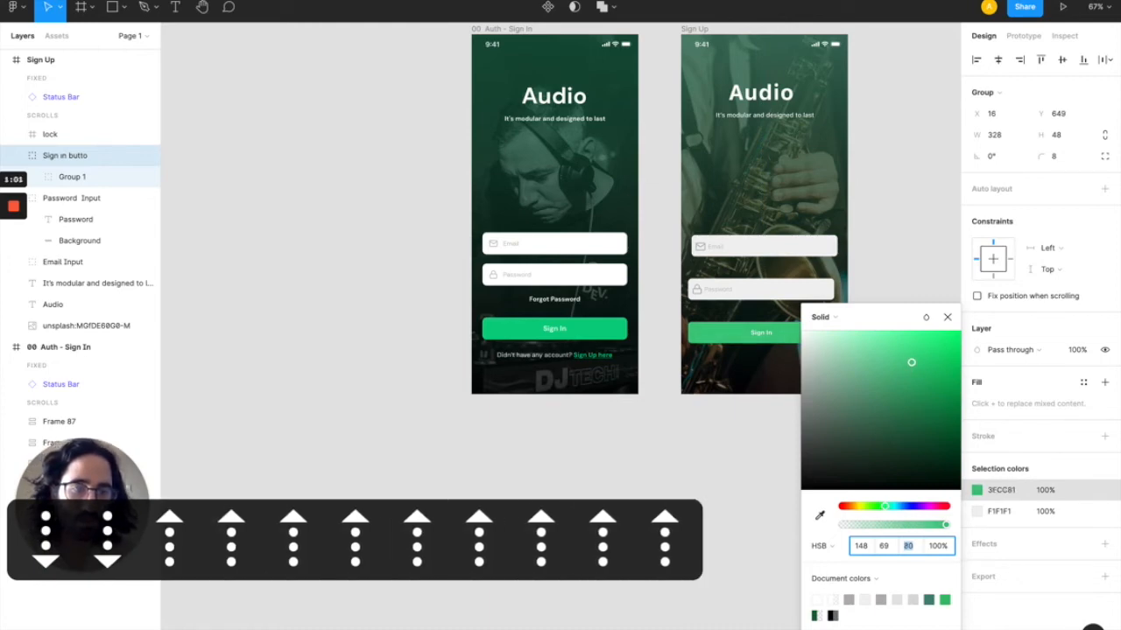
key(Up)
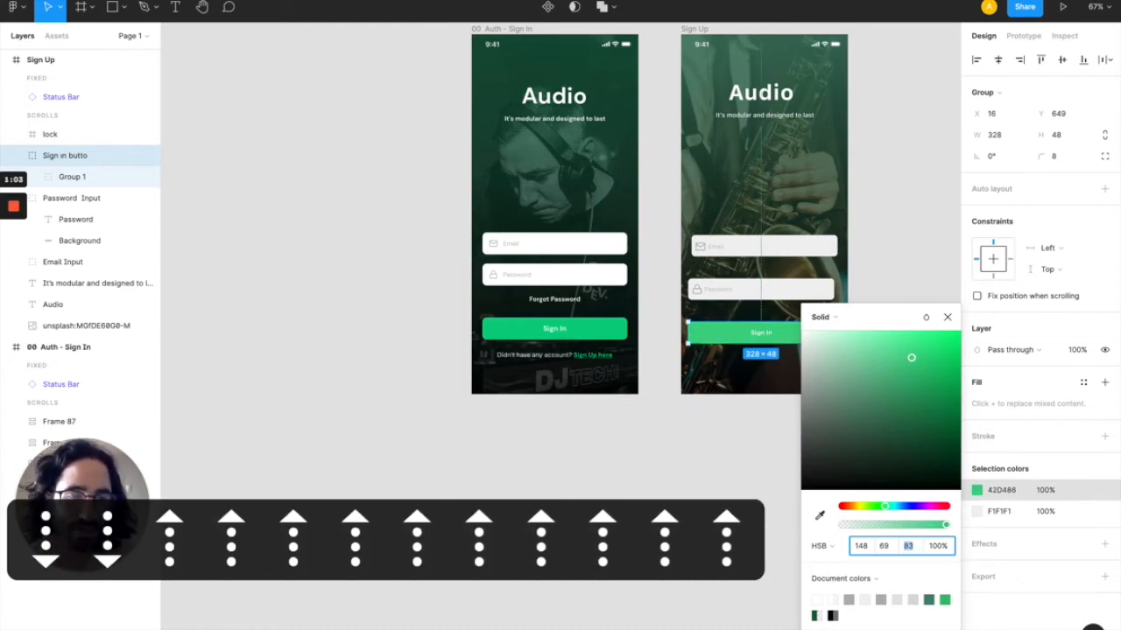
key(Down)
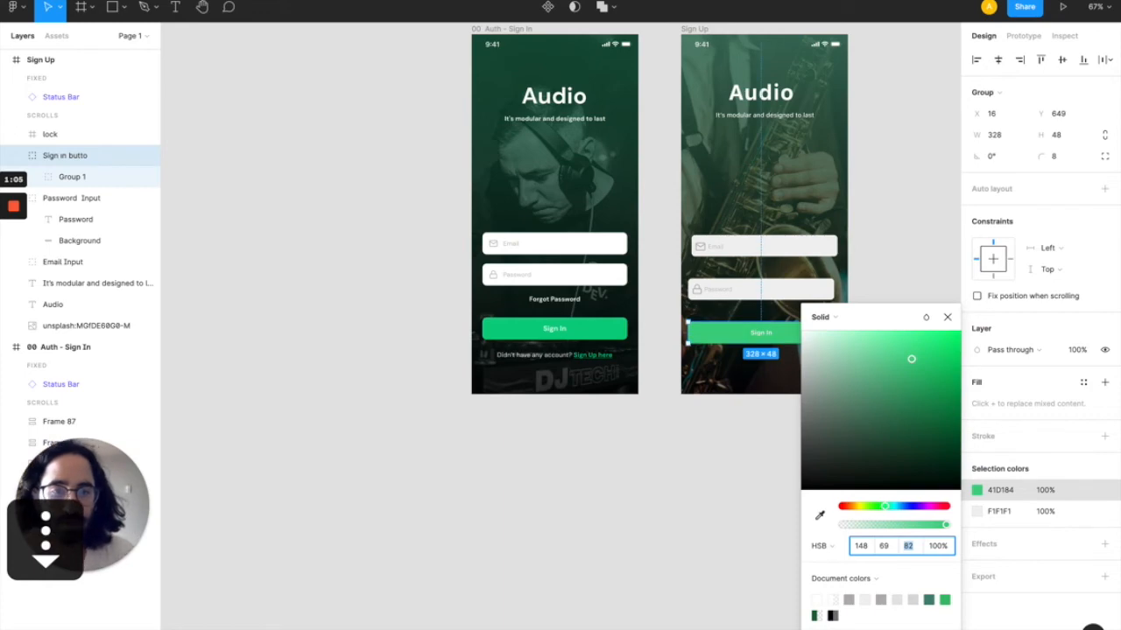
- Set the saturation of the Sign In button's green to 72 and finish the colour edit
click(894, 547)
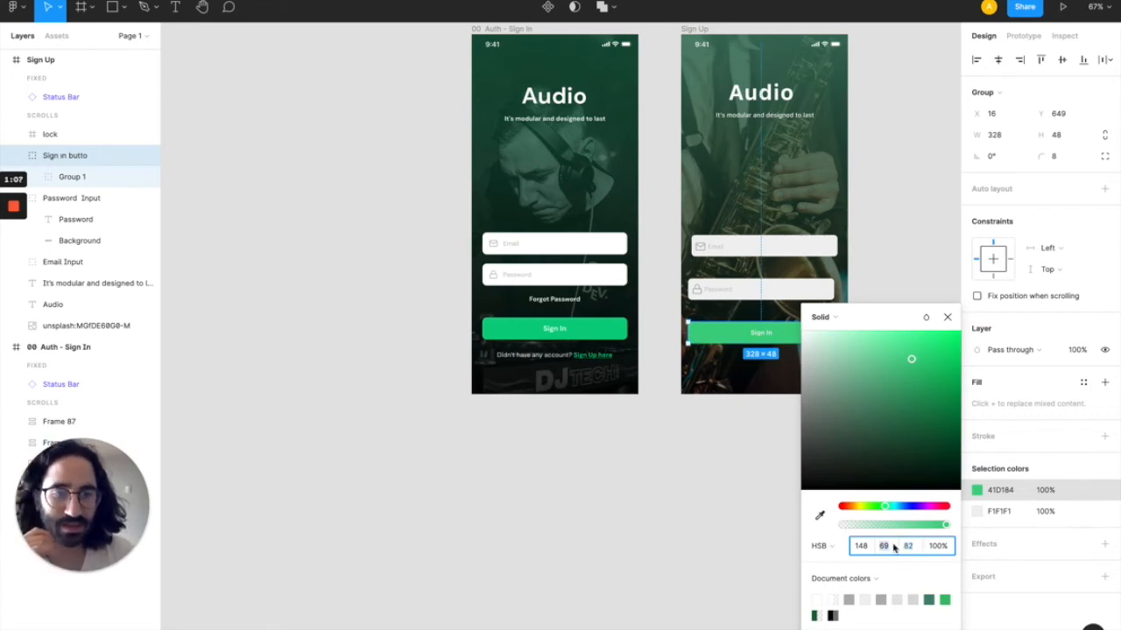
key(Down)
key(Down)
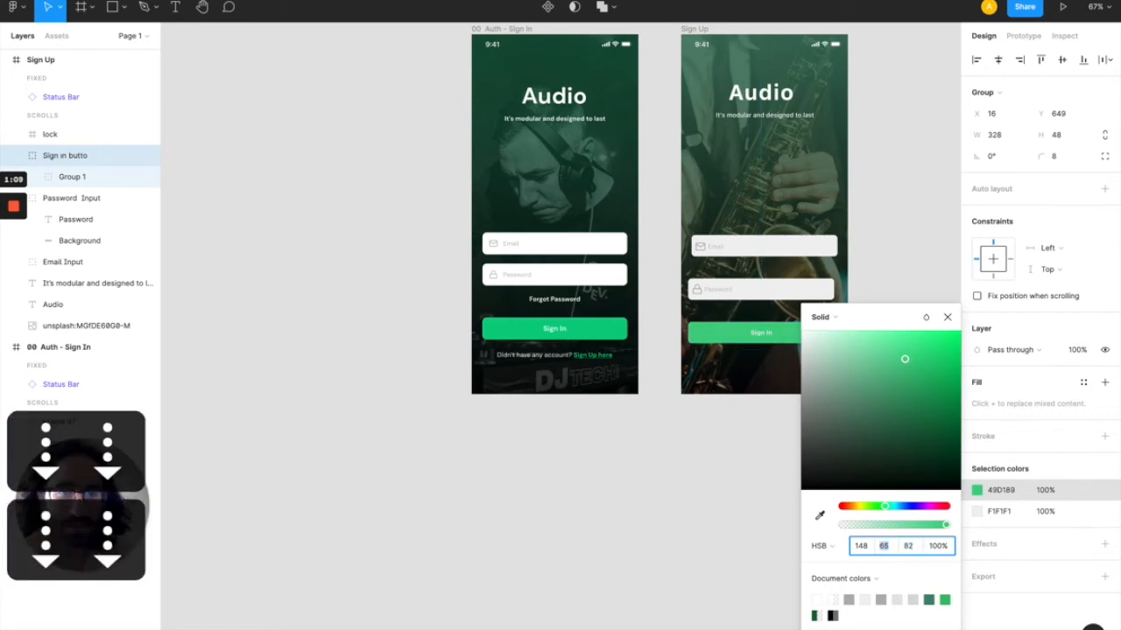
key(Up)
key(Up)
key(Up)
key(Up)
key(Up)
key(Up)
key(Up)
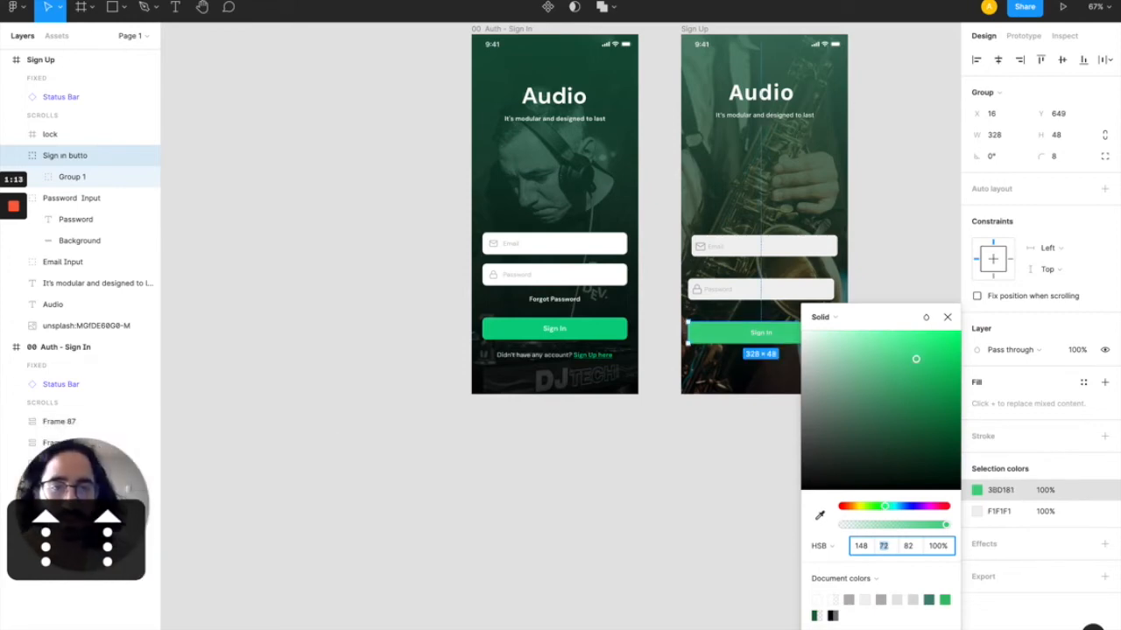
click(948, 318)
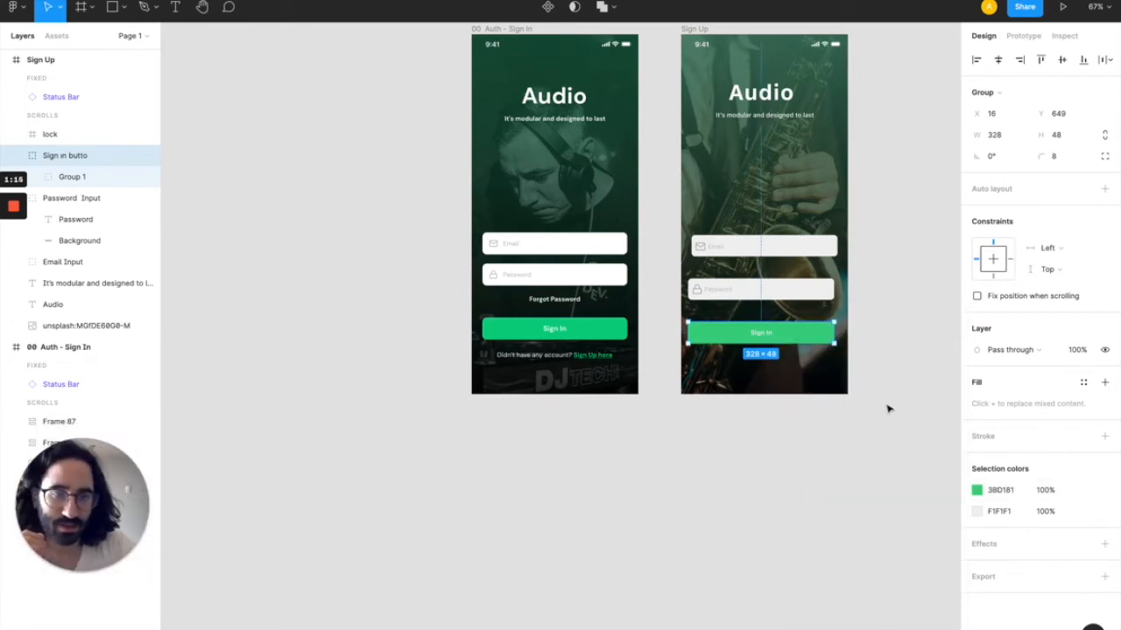
click(888, 409)
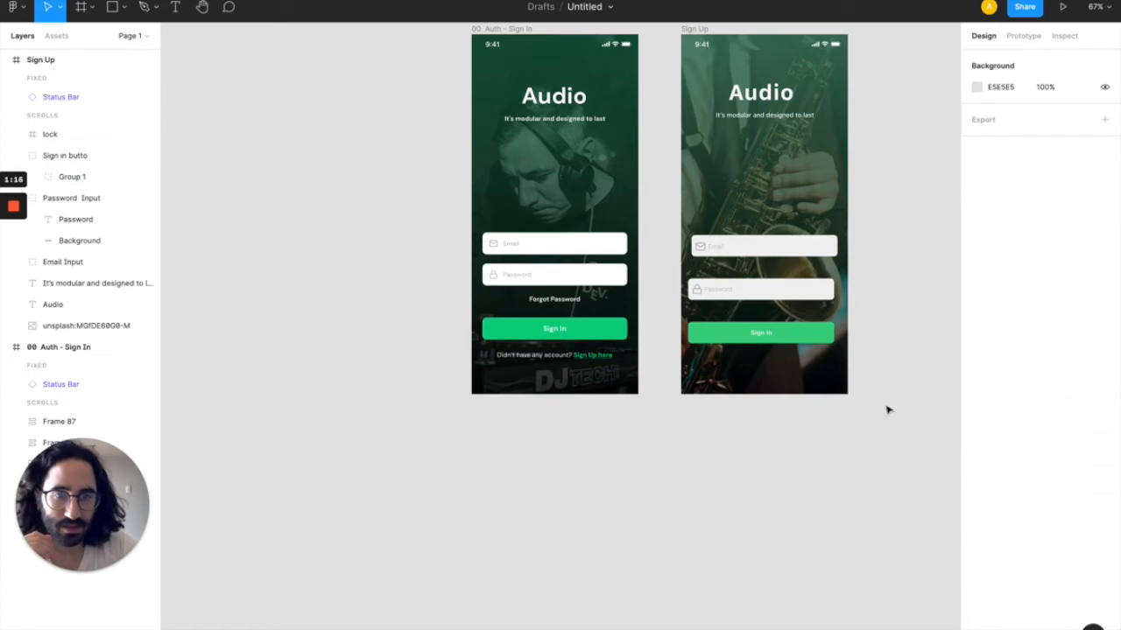
- Move the Sign In button up to Y 632 and left-align it with the Email and Password inputs
click(711, 327)
key(shift+Up)
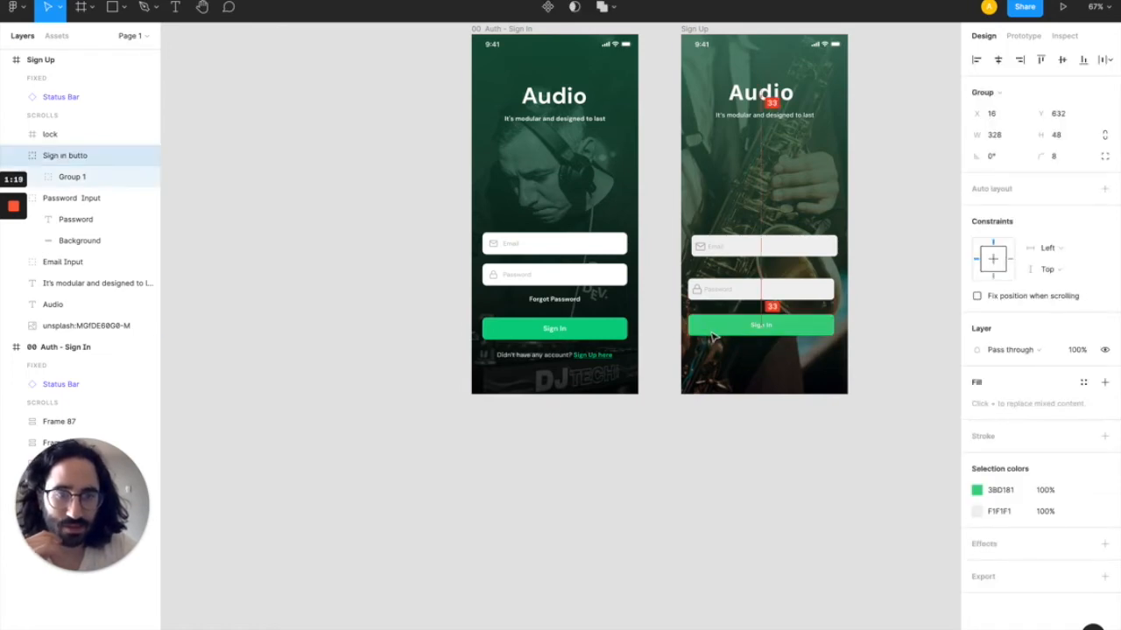
shift+click(740, 254)
shift+click(753, 290)
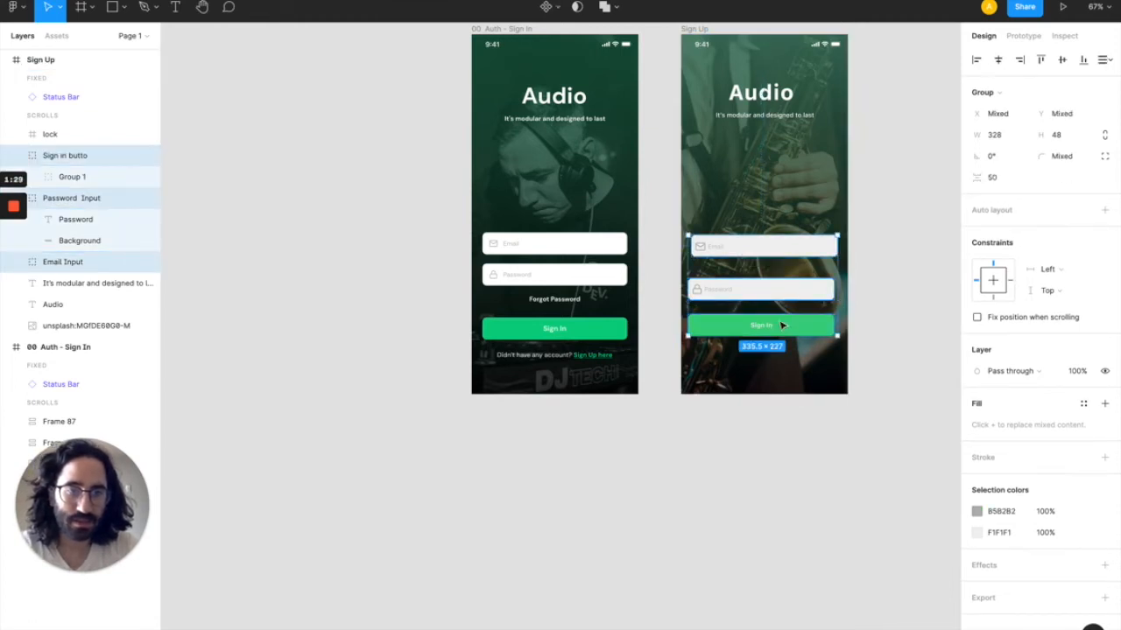
click(976, 59)
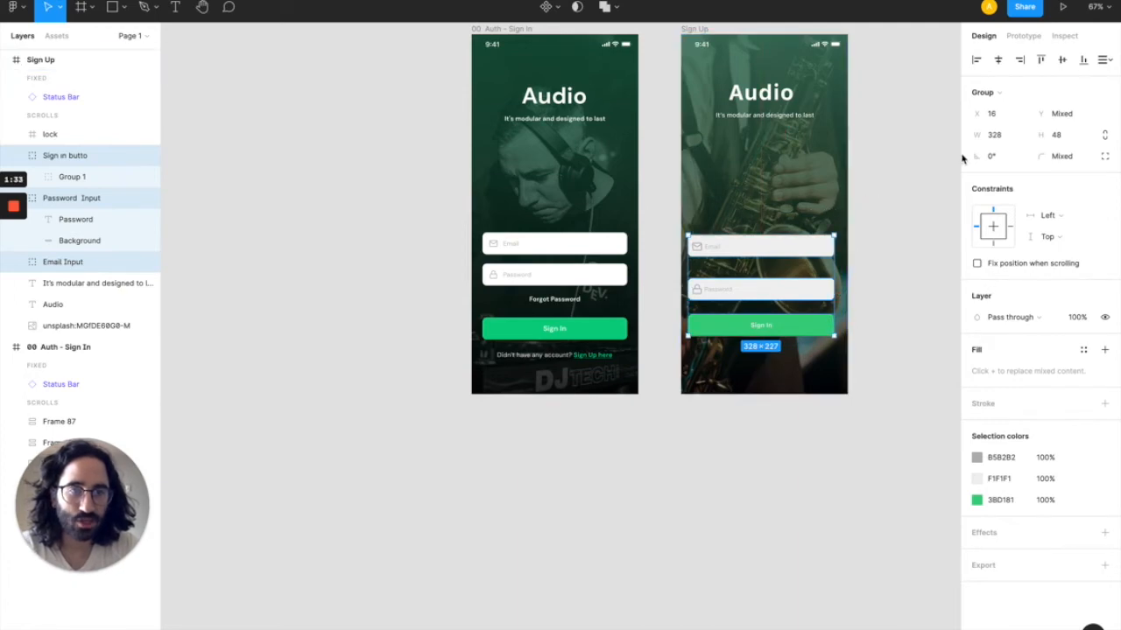
- Set the X position of the Email input, Password input and Sign In button to 23.5
click(992, 113)
text(24)
key(Return)
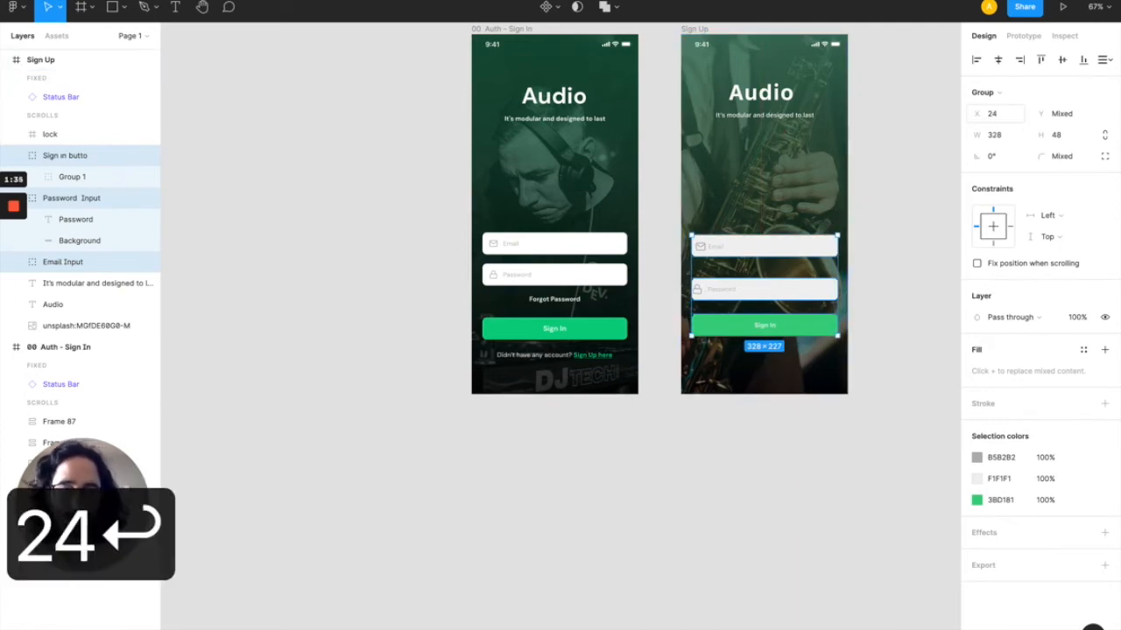
click(992, 114)
text(23.5)
key(Return)
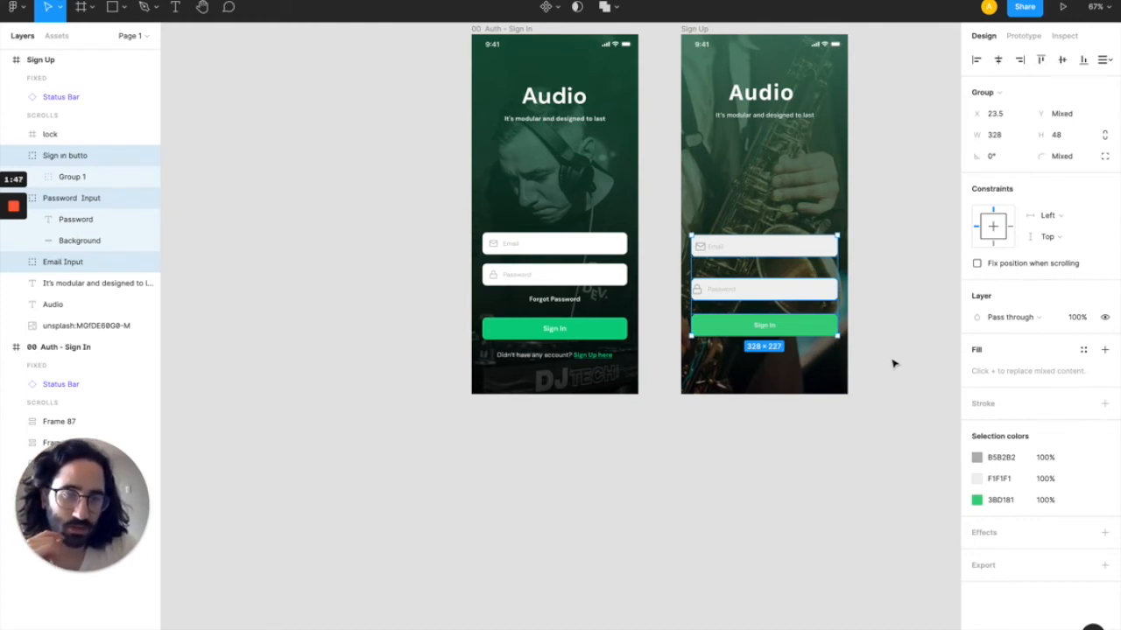
- Move the Email Input group on the Sign Up screen up to Y 448
click(723, 293)
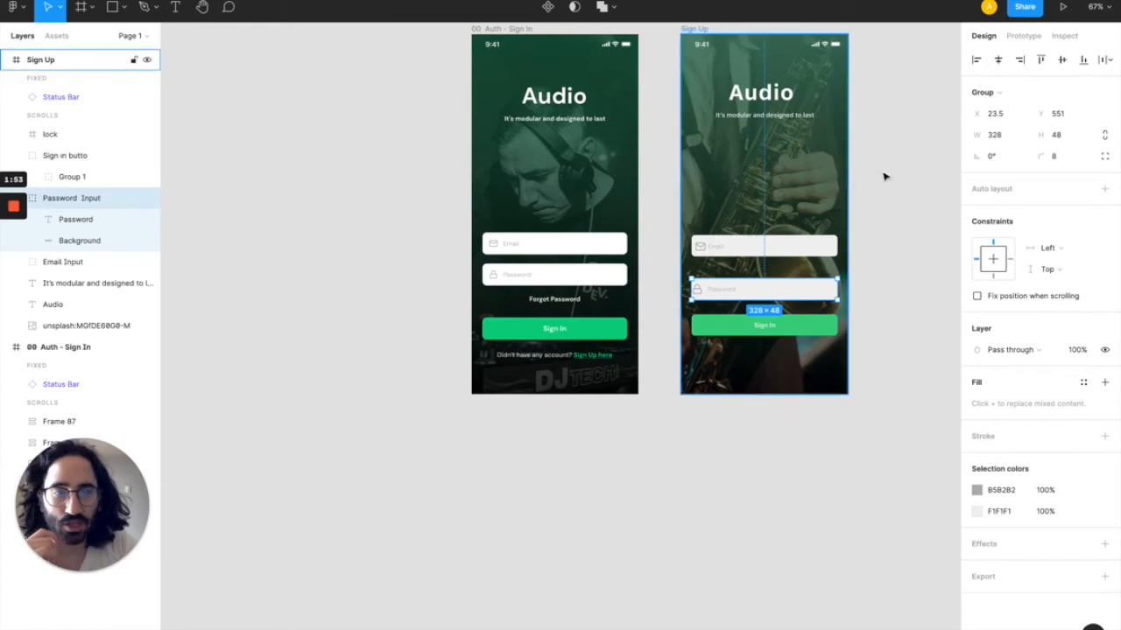
click(1080, 114)
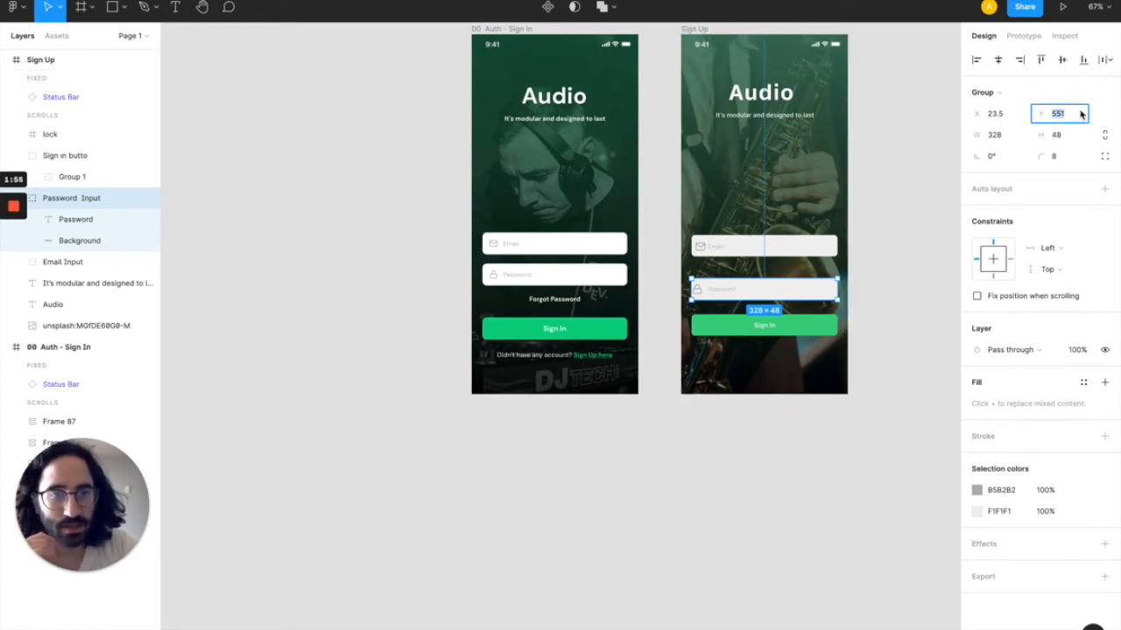
click(737, 251)
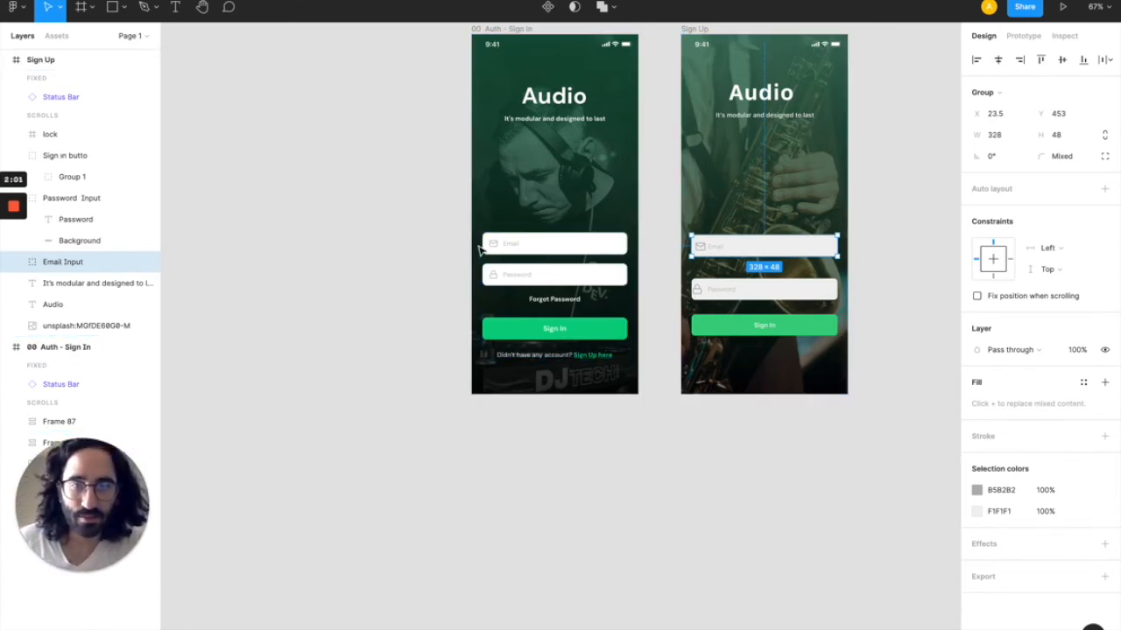
click(1059, 118)
key(Down)
key(Down)
key(Down)
key(Down)
key(Down)
key(Down)
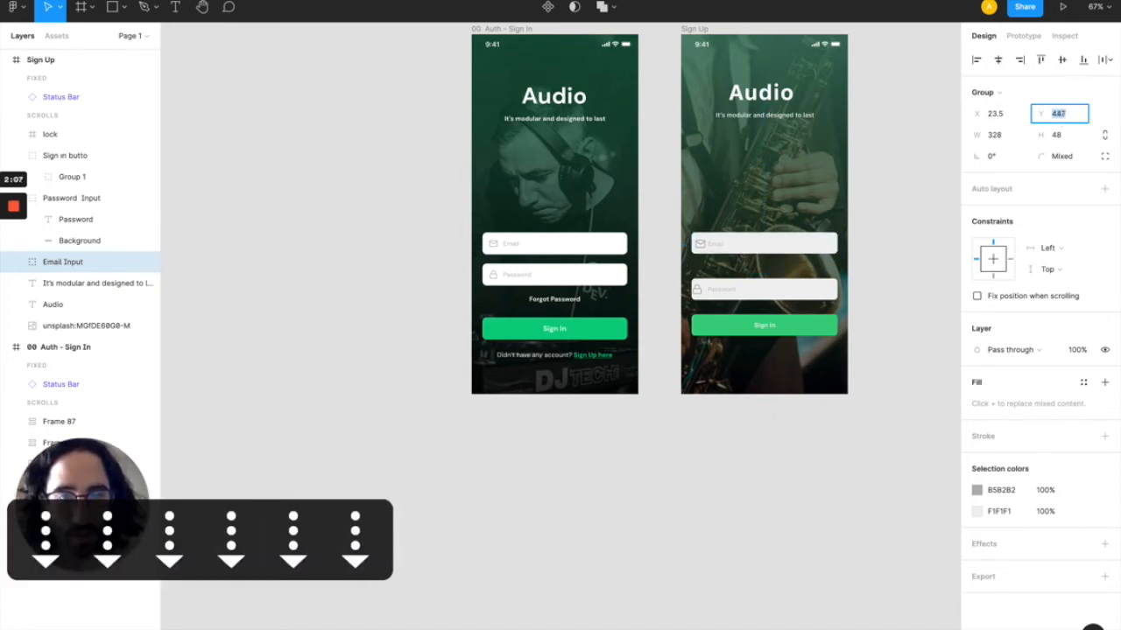
key(Down)
key(Up)
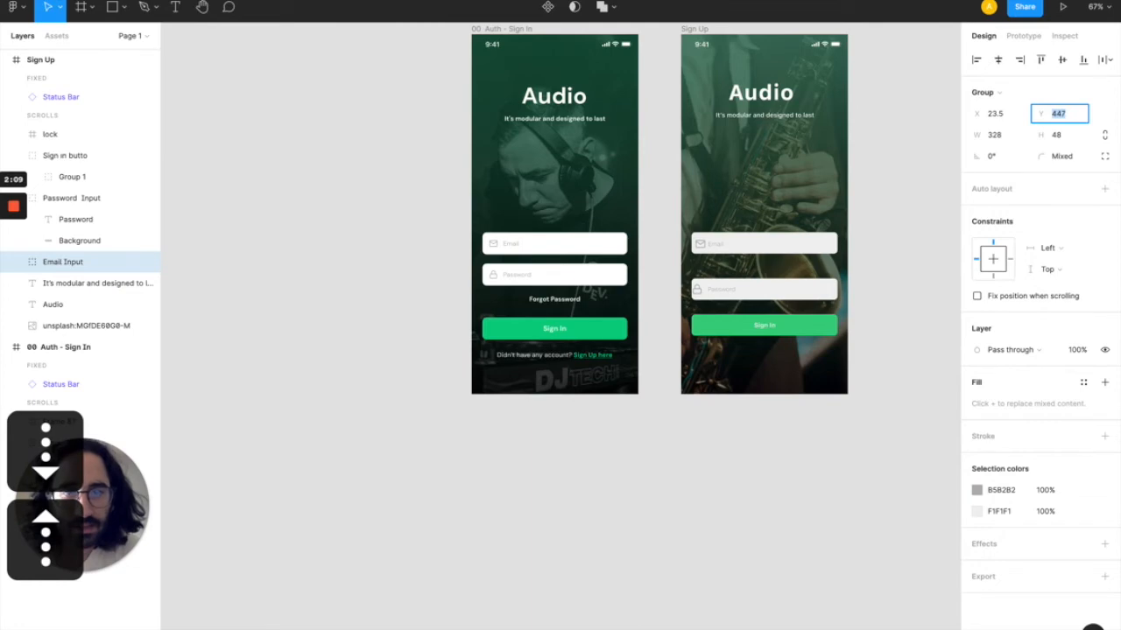
key(Up)
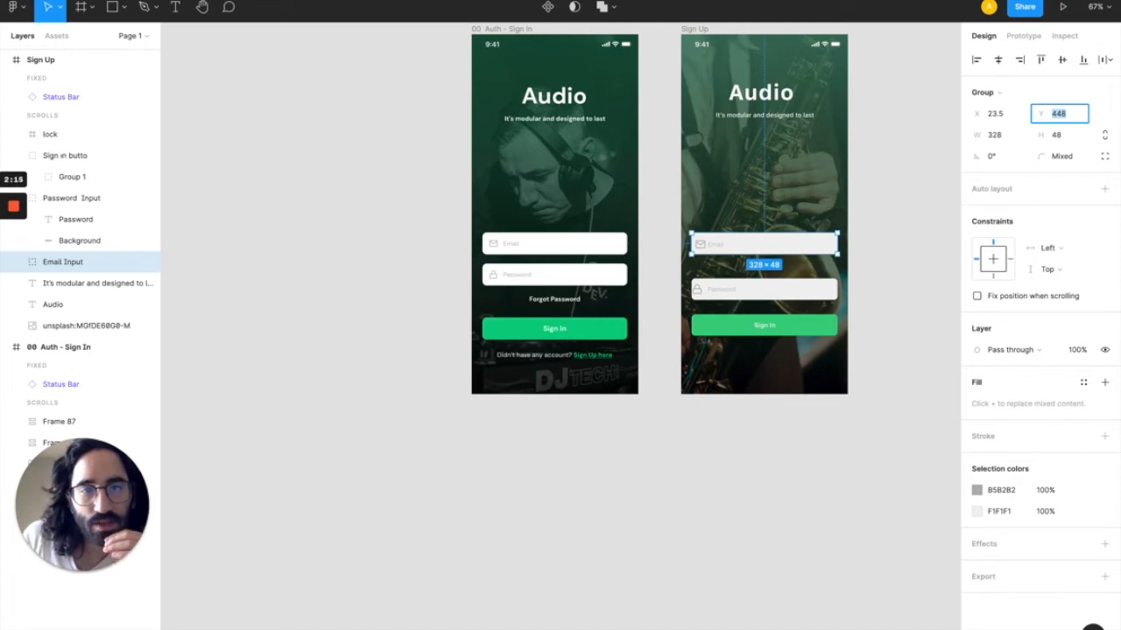
- Try to increase the Email Input group's height to 52 with its proportions constrained
click(1105, 134)
click(1069, 139)
key(Up)
key(Up)
key(Up)
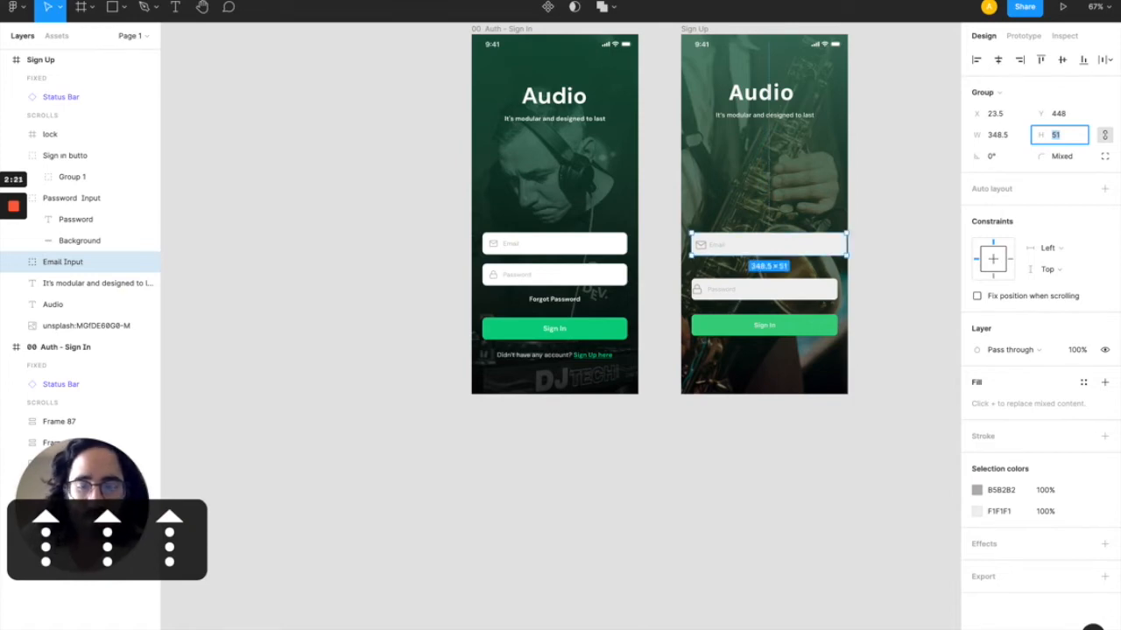
key(Up)
key(super+z)
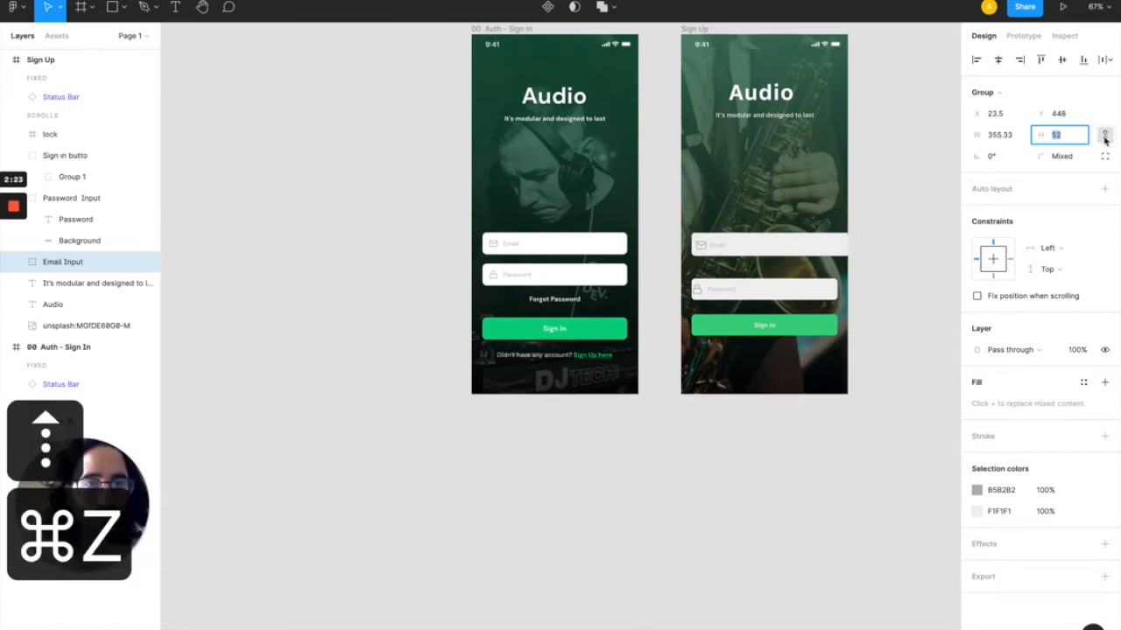
key(super+z)
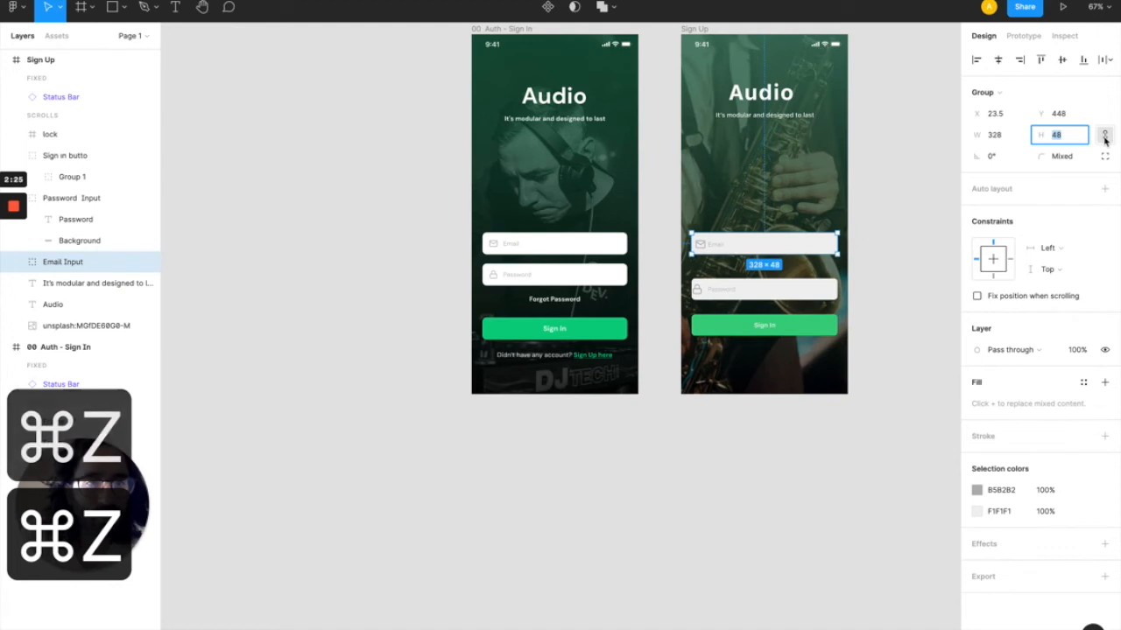
click(1104, 138)
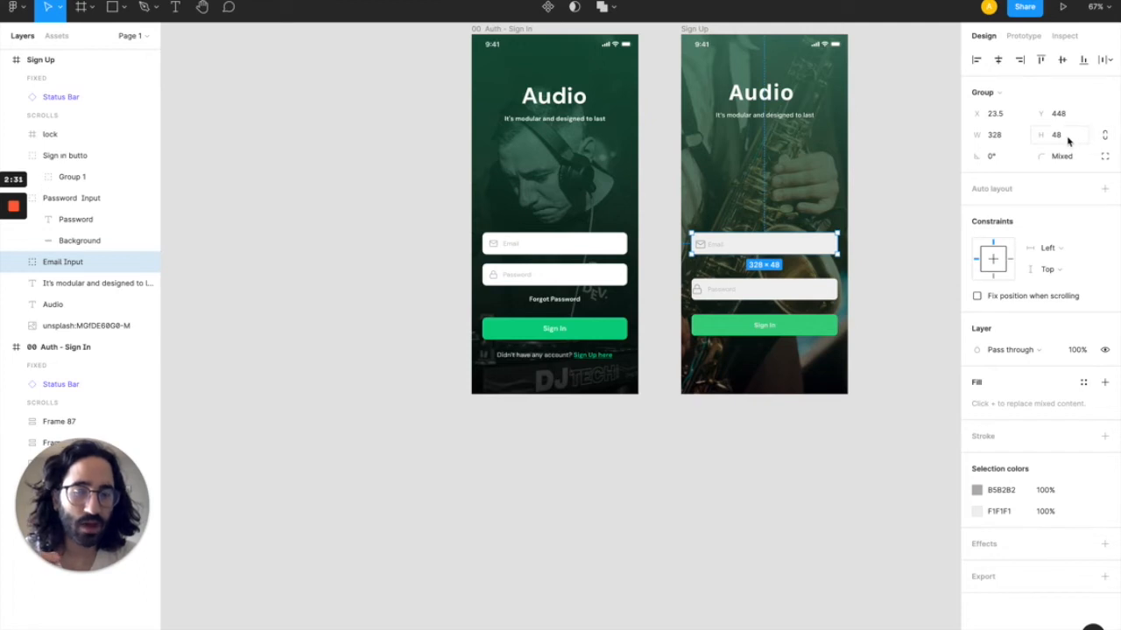
- Set the Email Input group's height to 52 without constraining its proportions
click(1068, 138)
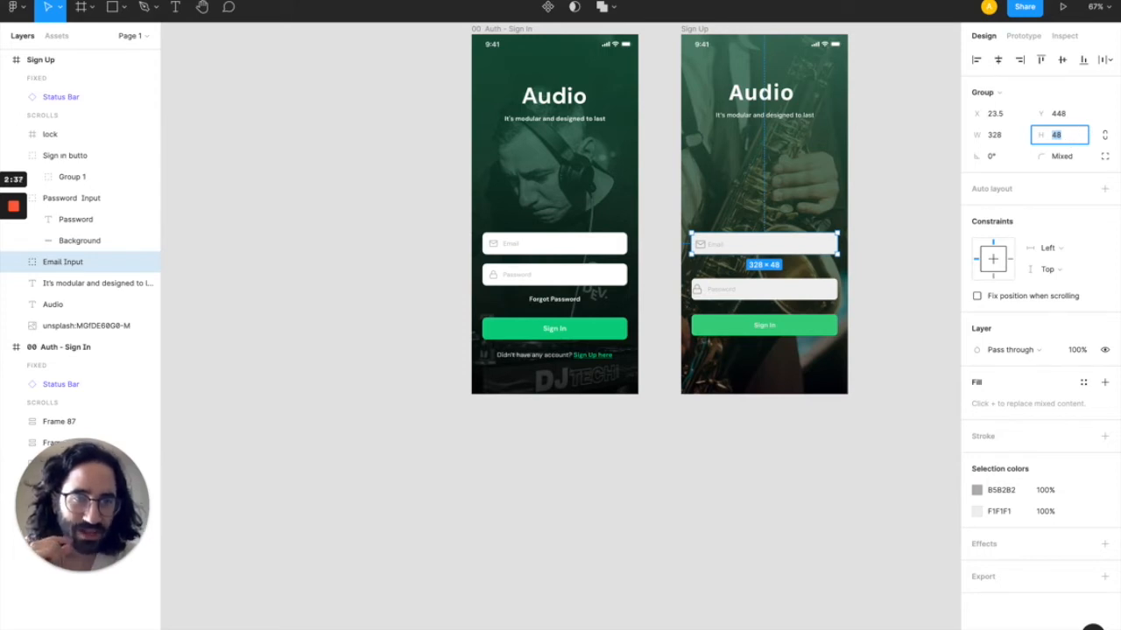
key(Up)
key(Up)
key(Up)
key(Up)
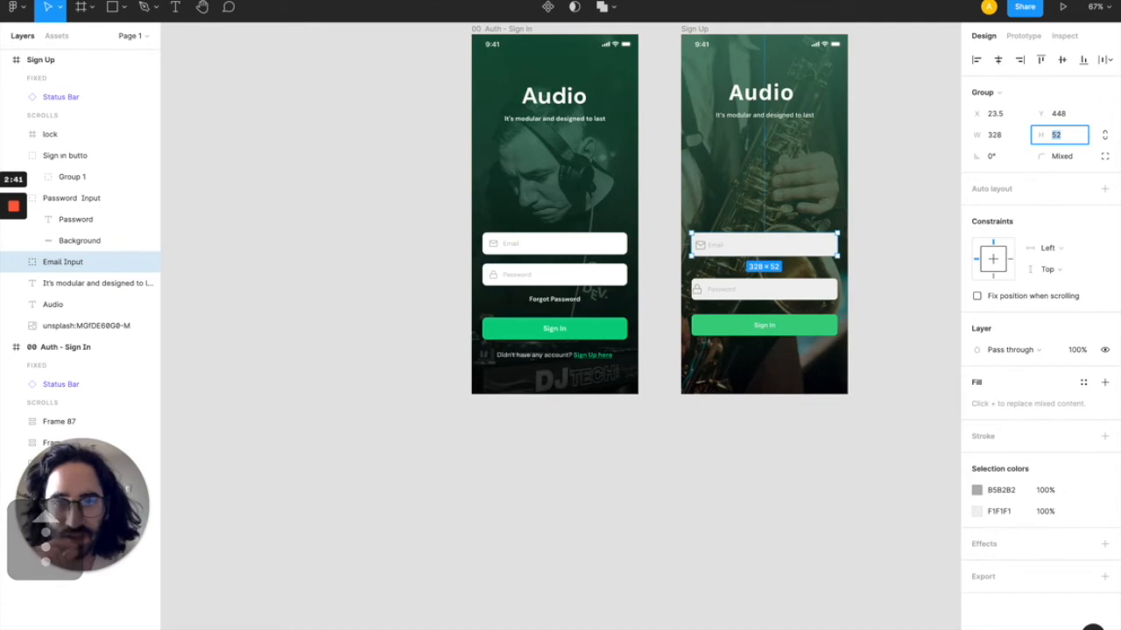
- Set the Password Input group's height on the Sign Up screen to 52
click(813, 281)
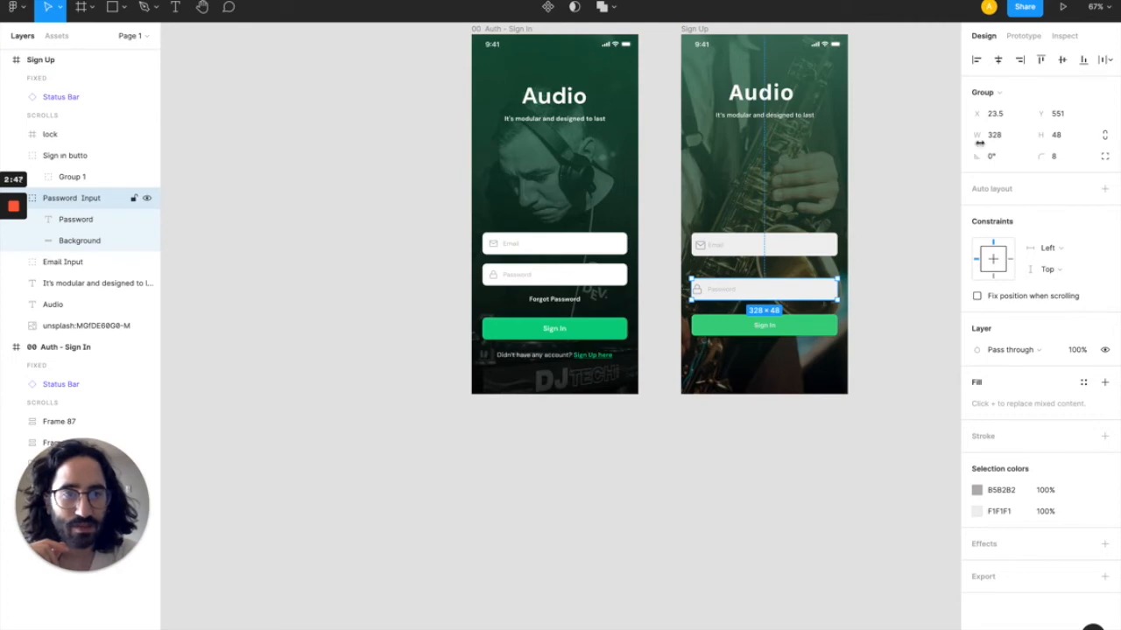
click(1057, 134)
key(Up)
key(Up)
key(Up)
key(Up)
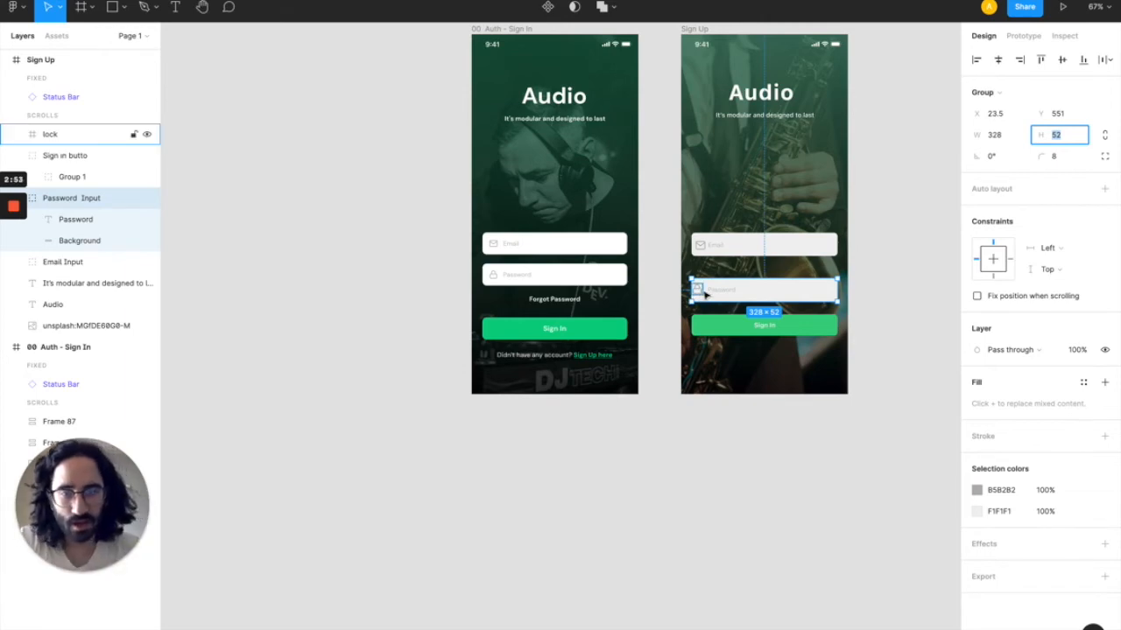
- Move the lock icon frame into the Password Input group, above the Password text layer
double_click(704, 294)
scroll(705, 295, up, 5)
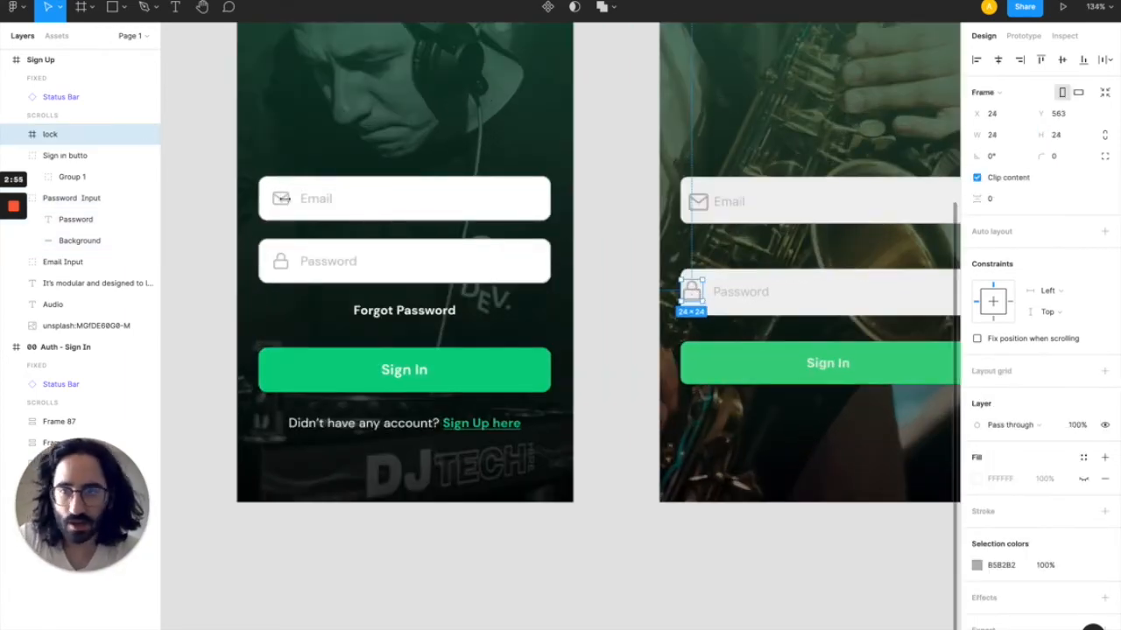
click(17, 157)
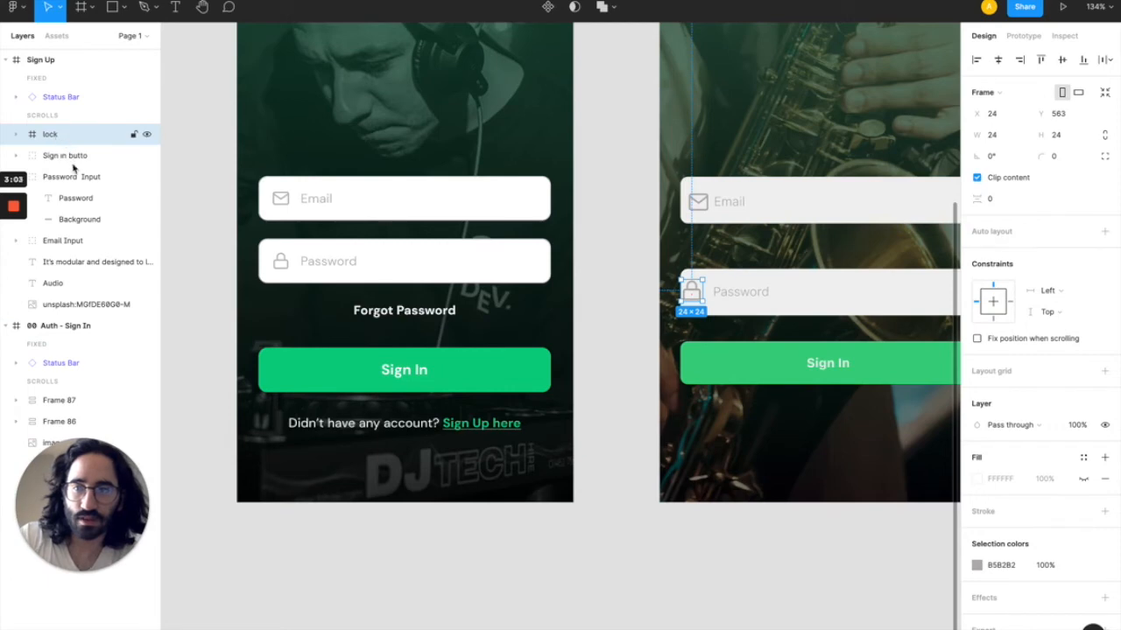
drag(45, 137, 89, 197)
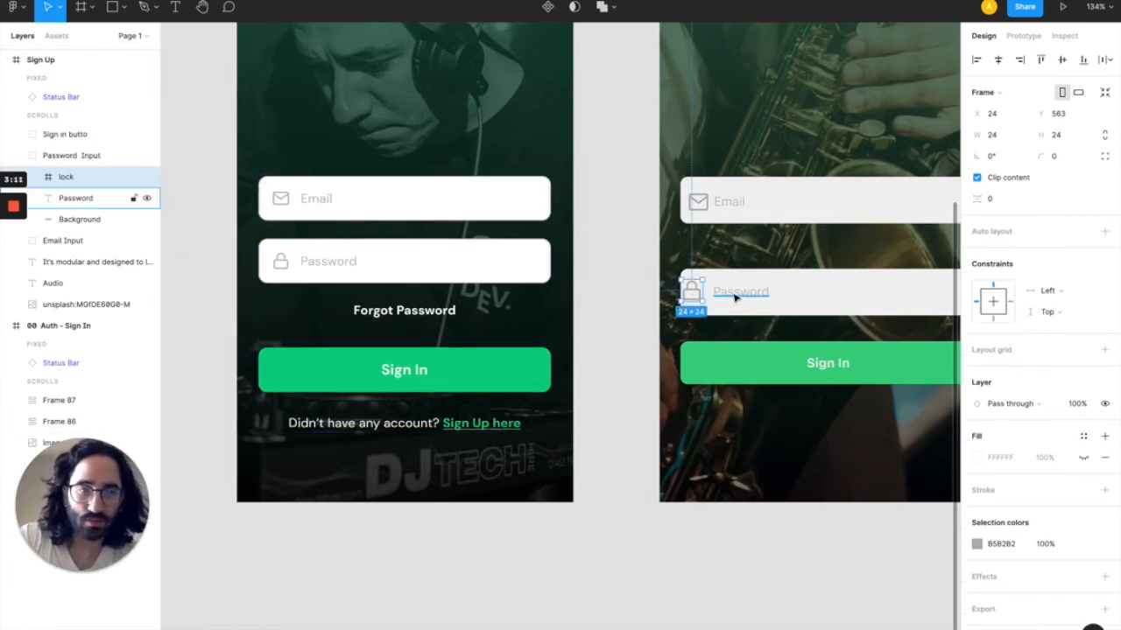
- Shift the lock icon in the Password input horizontally to X 31
click(996, 120)
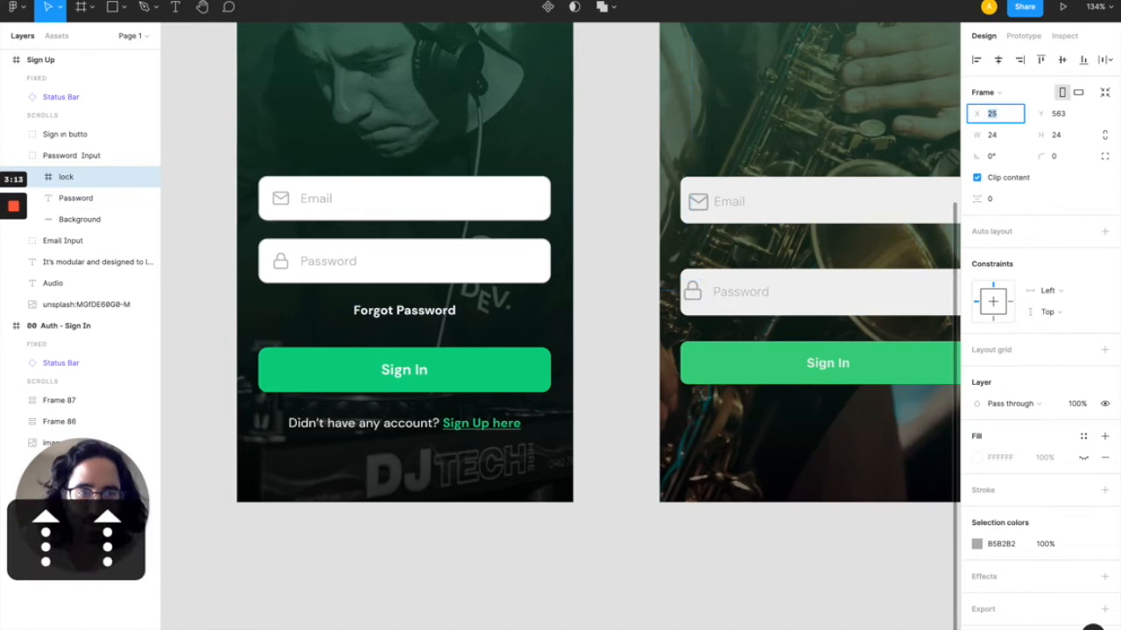
key(Up)
key(Up)
key(Up)
key(Up)
key(Up)
key(Up)
key(Up)
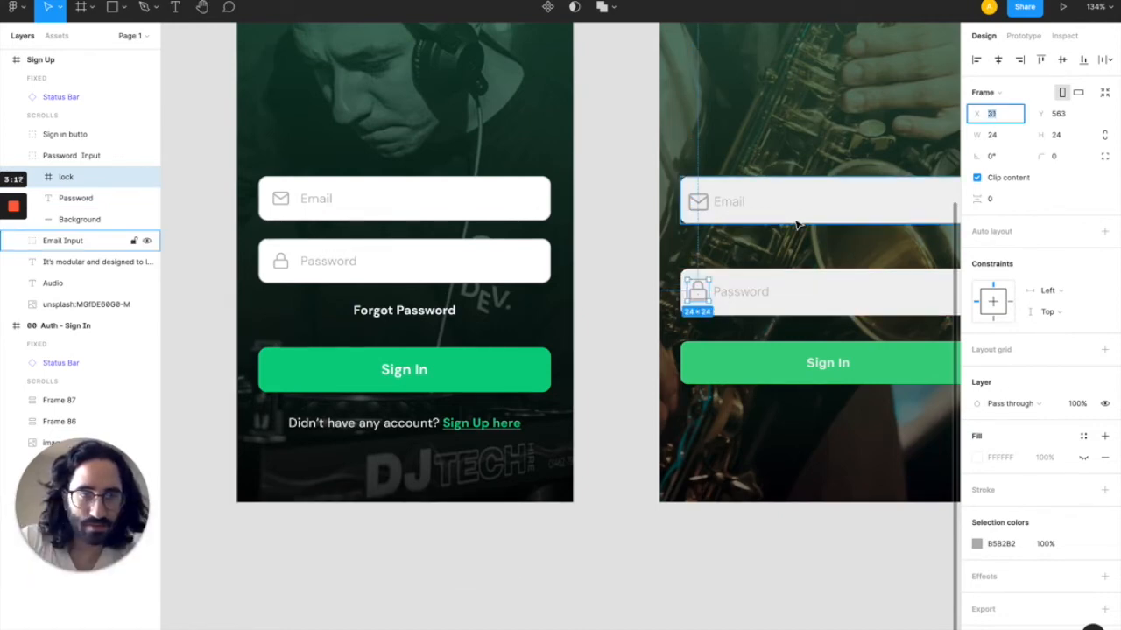
- Set the lock icon's X position in the Password Input group to 31.5
text(.5)
key(Return)
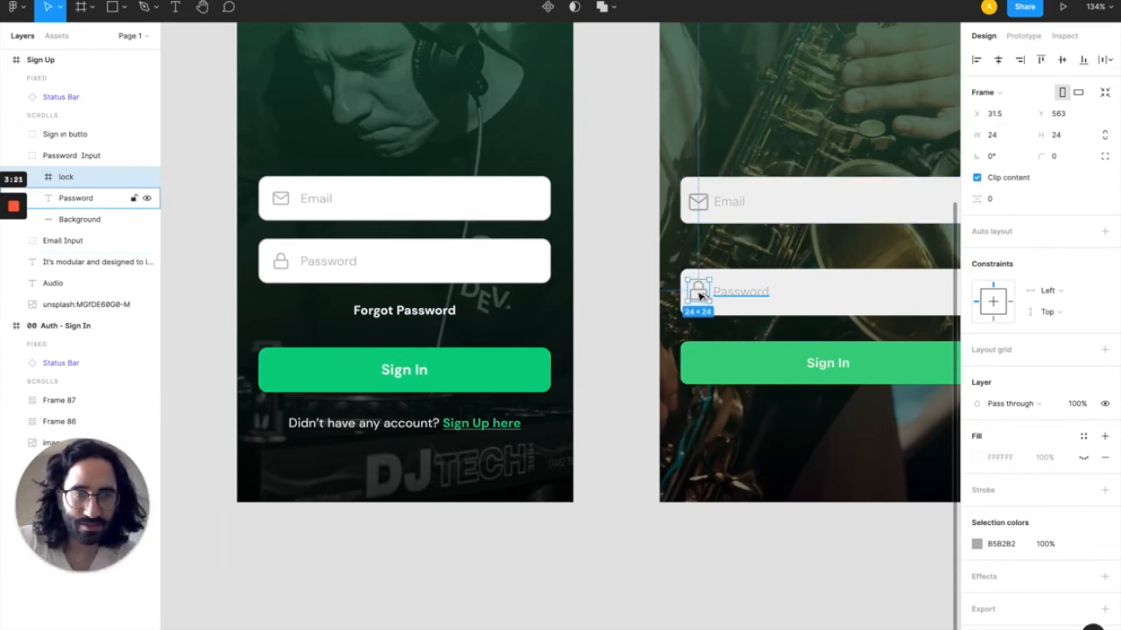
key(Tab)
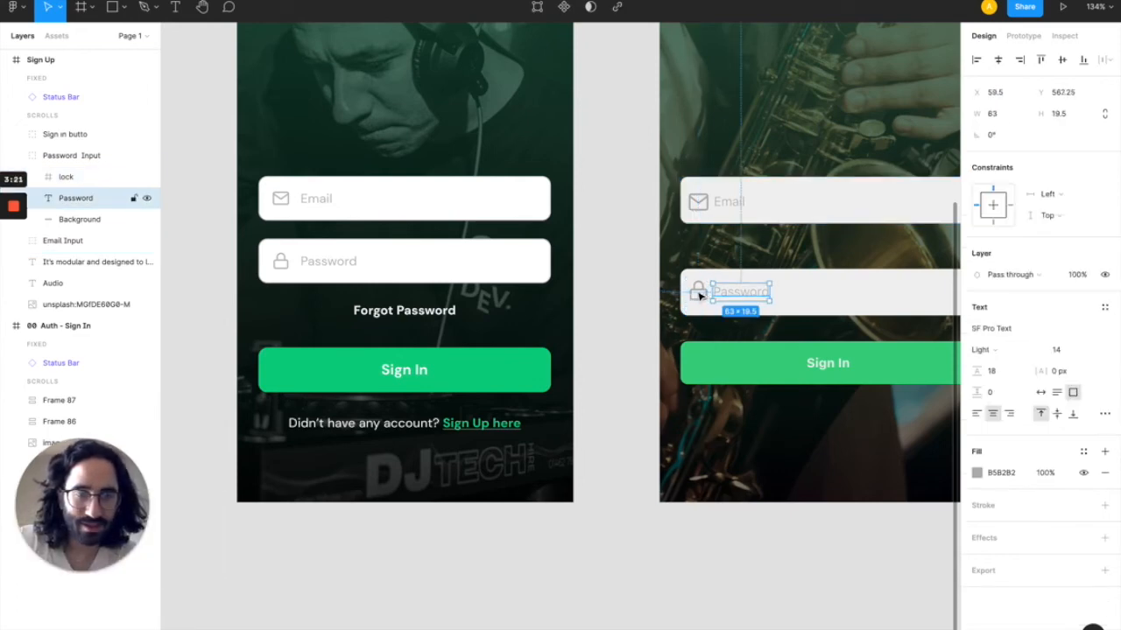
click(661, 504)
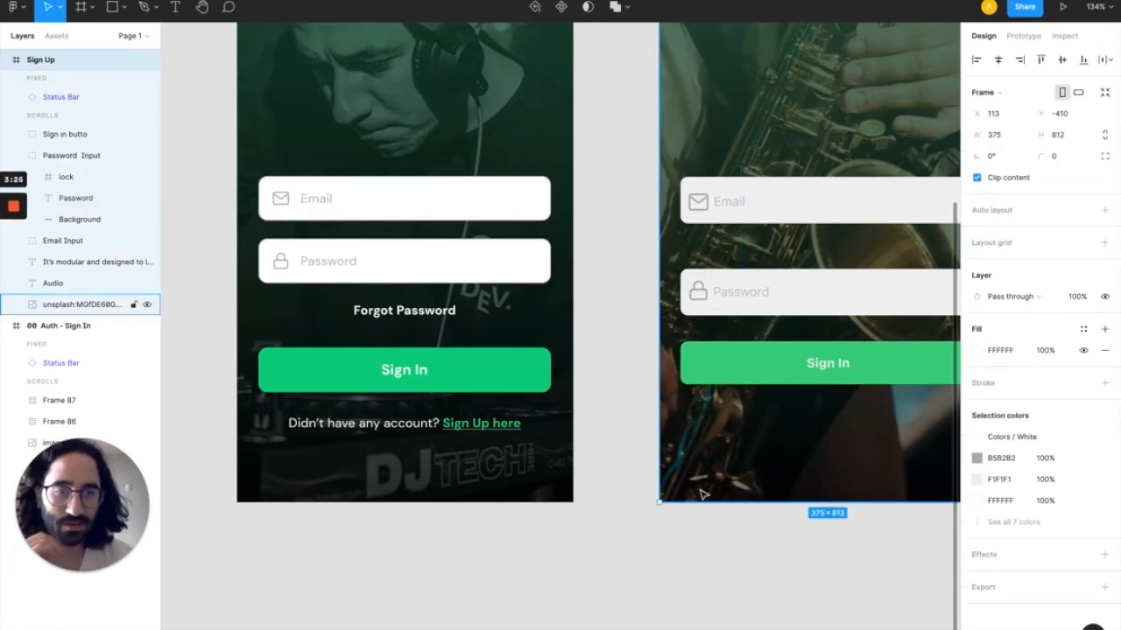
- Change the Email Input group's F1F1F1 background color to FFFFFF on the Sign Up screen
scroll(701, 494, down, 2)
scroll(701, 494, down, 2)
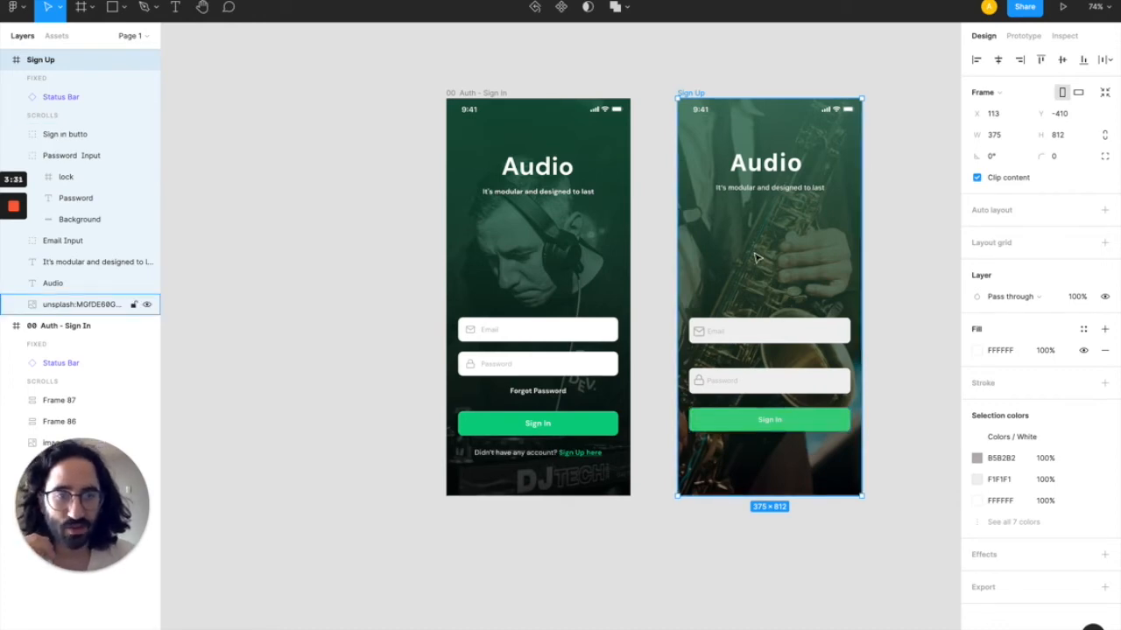
click(782, 338)
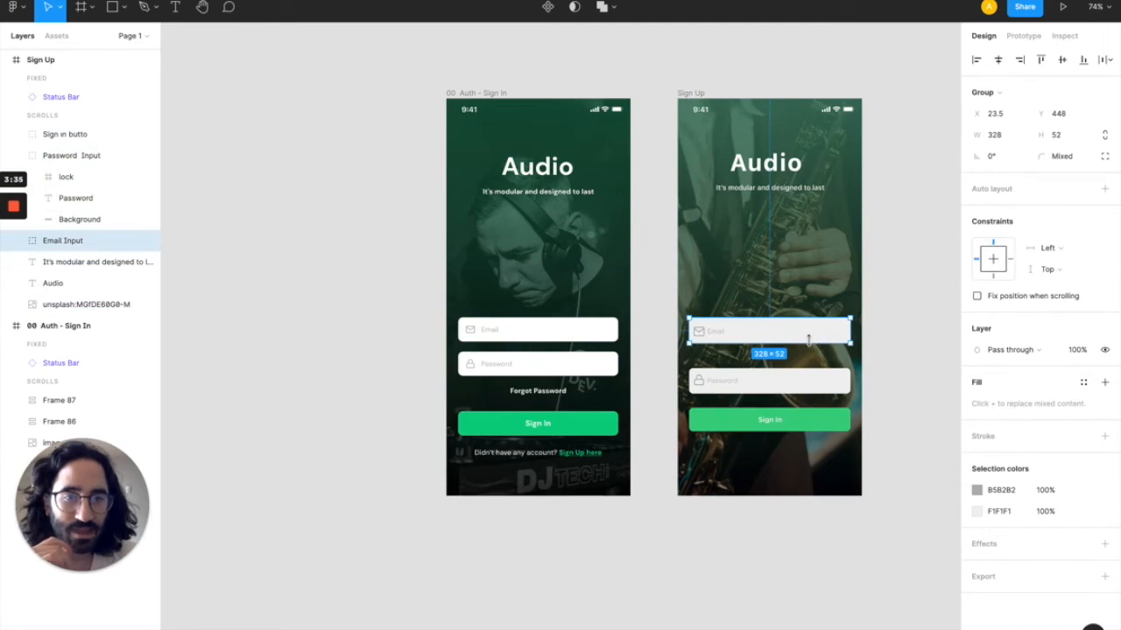
click(1011, 515)
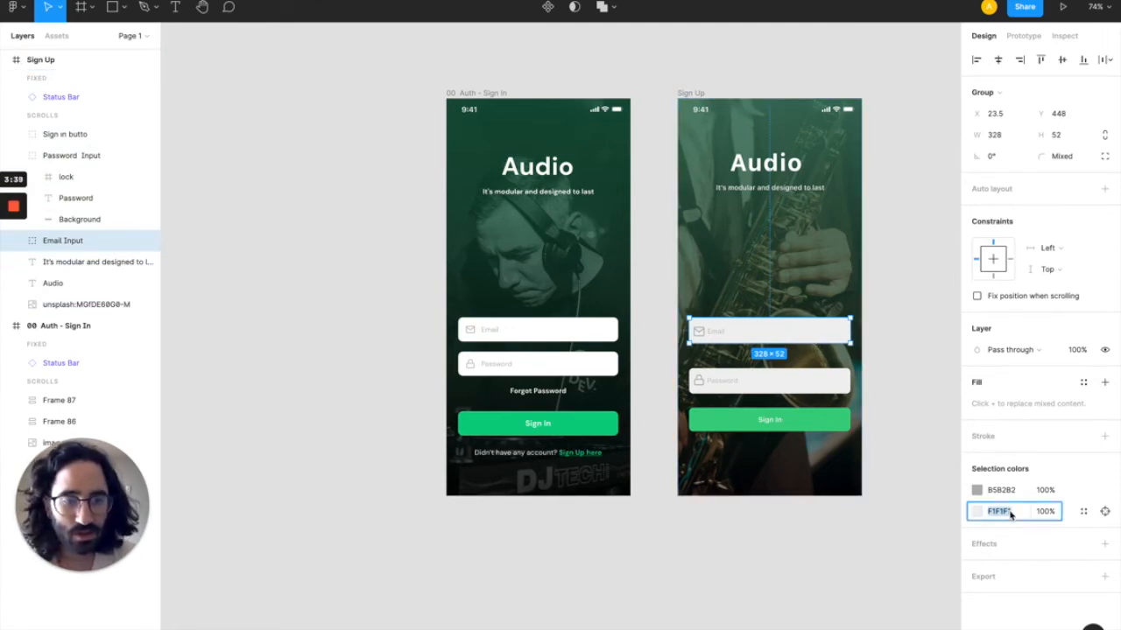
key(BackSpace)
text(fff)
key(Return)
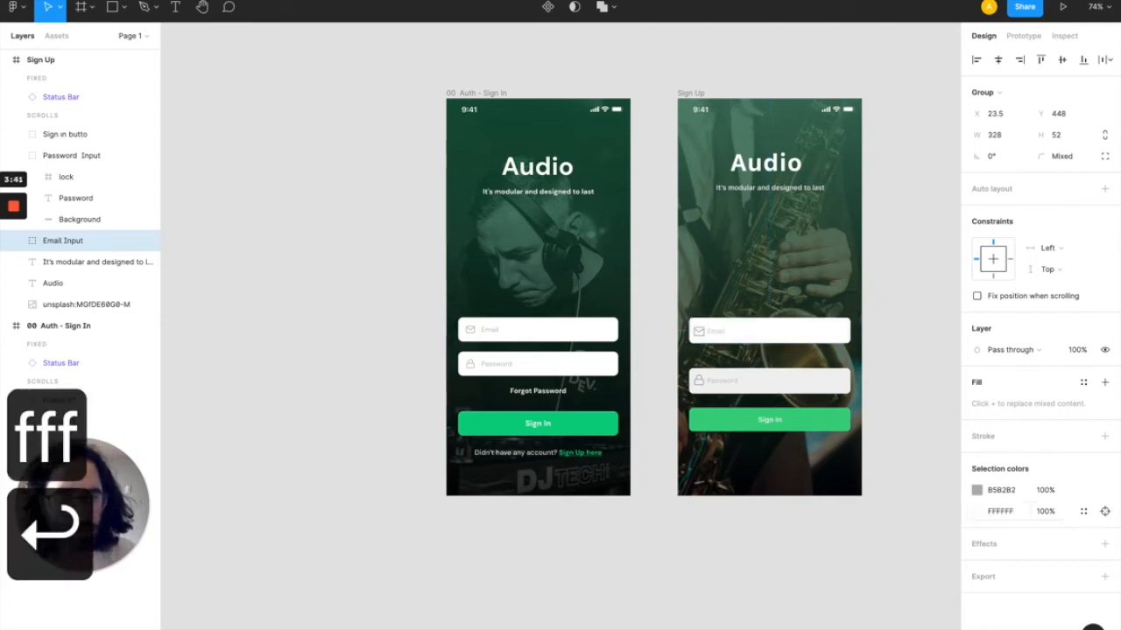
- Change the Password Input group's F1F1F1 background color to FFFFFF on the Sign Up screen
click(799, 387)
click(1013, 515)
text(fff)
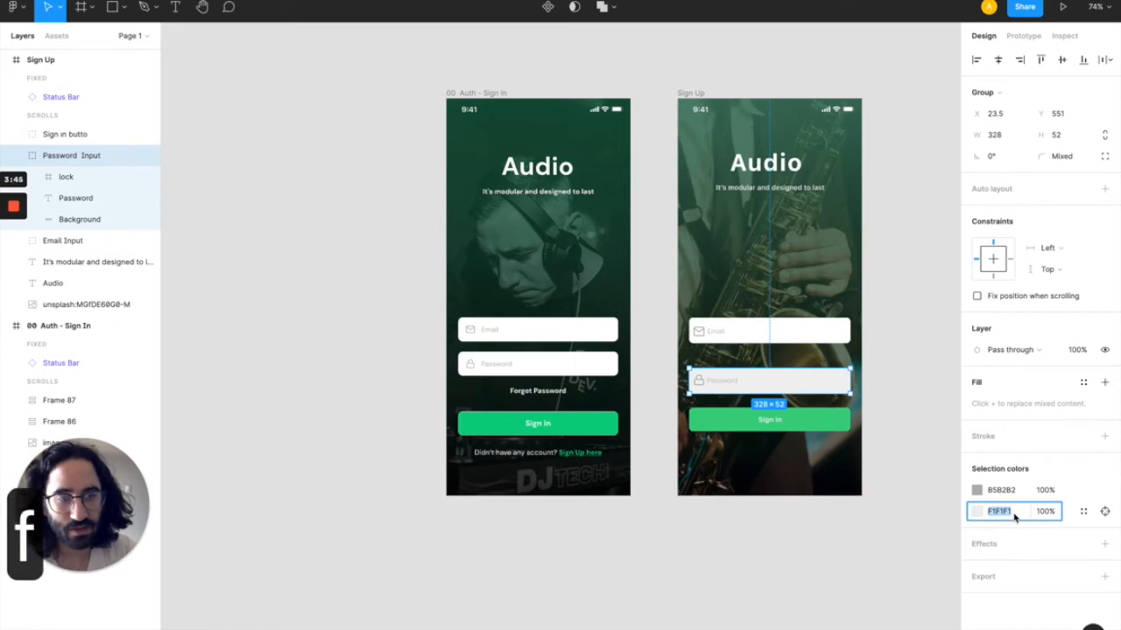
key(Return)
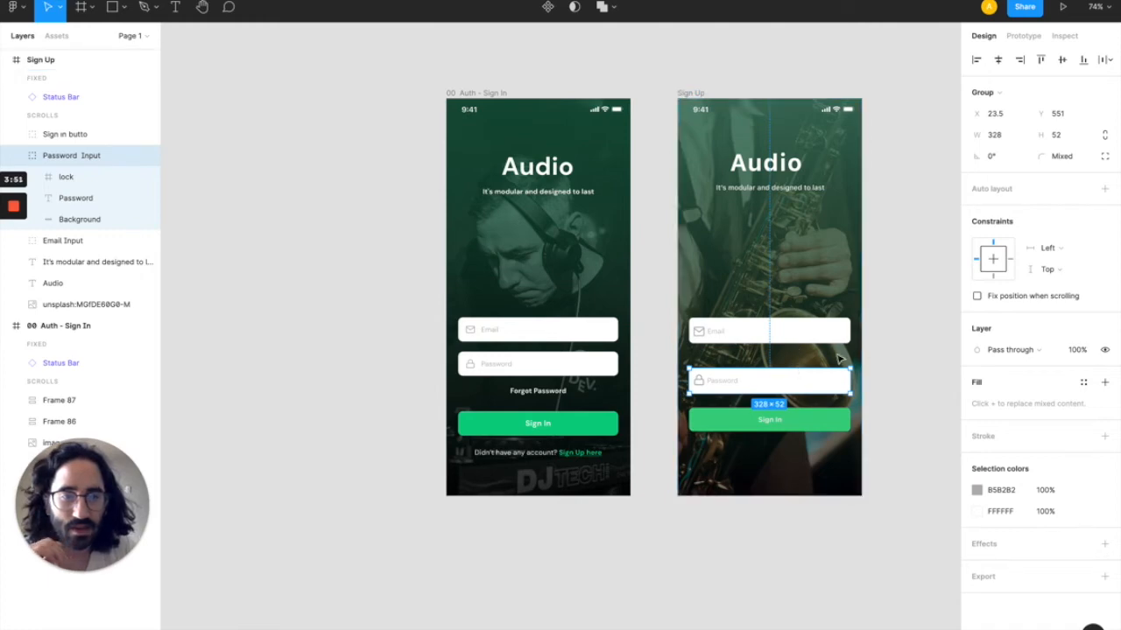
- Move the Password Input group up to Y 520 and check its spacing from the Email Input group
click(1059, 113)
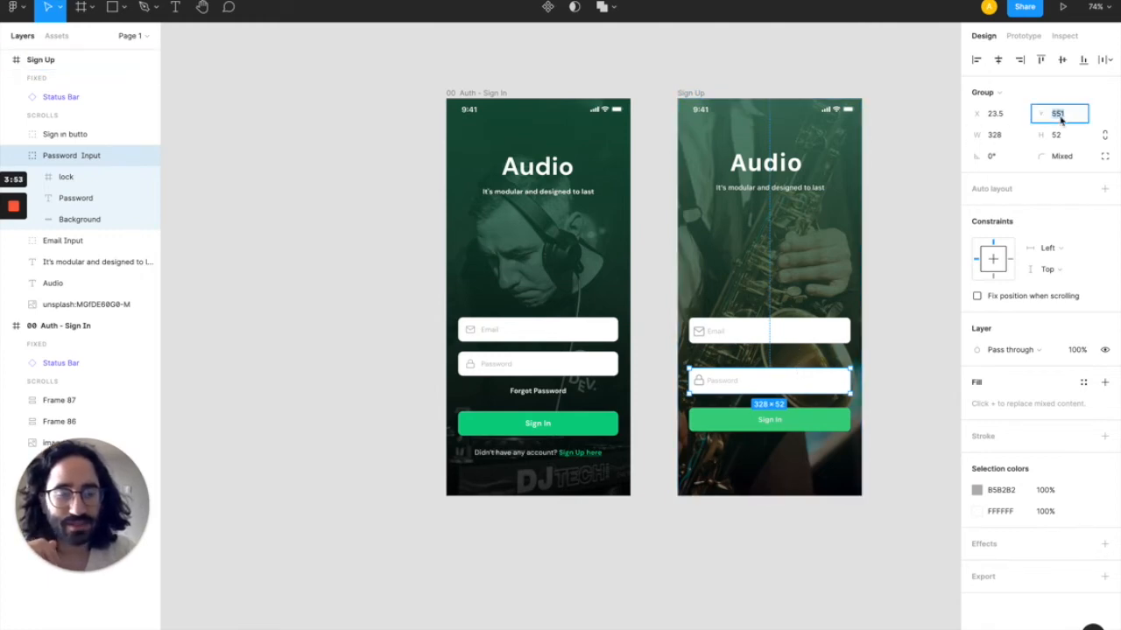
key(Down)
key(Down)
key(Down)
key(Down)
key(Down)
key(Down)
key(Down)
key(Down)
key(Down)
key(Down)
key(Down)
key(Down)
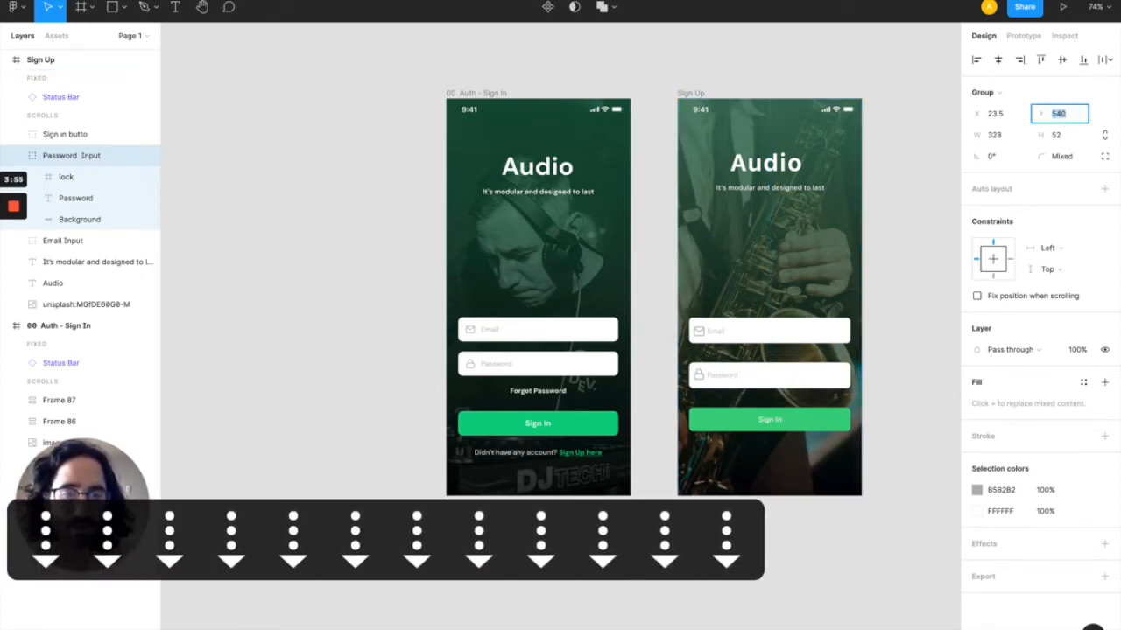
key(Down)
key(Down)
key(Down)
key(Down)
key(Down)
key(Down)
key(Down)
key(Down)
key(Down)
key(Down)
key(Down)
key(Down)
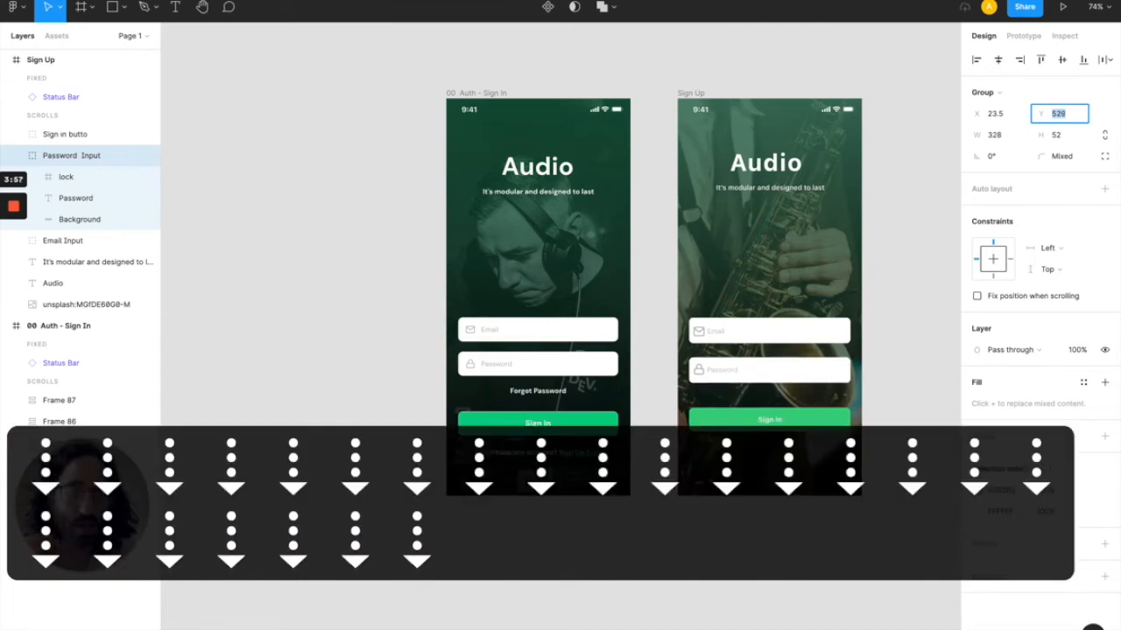
key(Down)
key(Down)
key(Down)
key(Down)
key(Down)
key(Down)
key(Down)
key(Down)
key(Down)
key(Down)
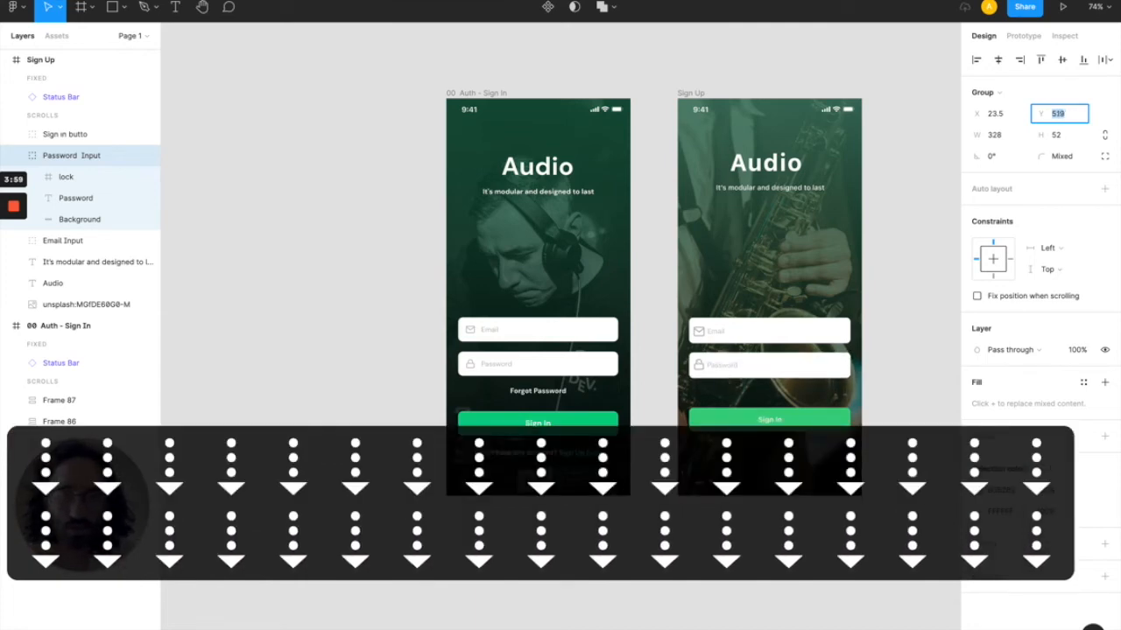
key(Down)
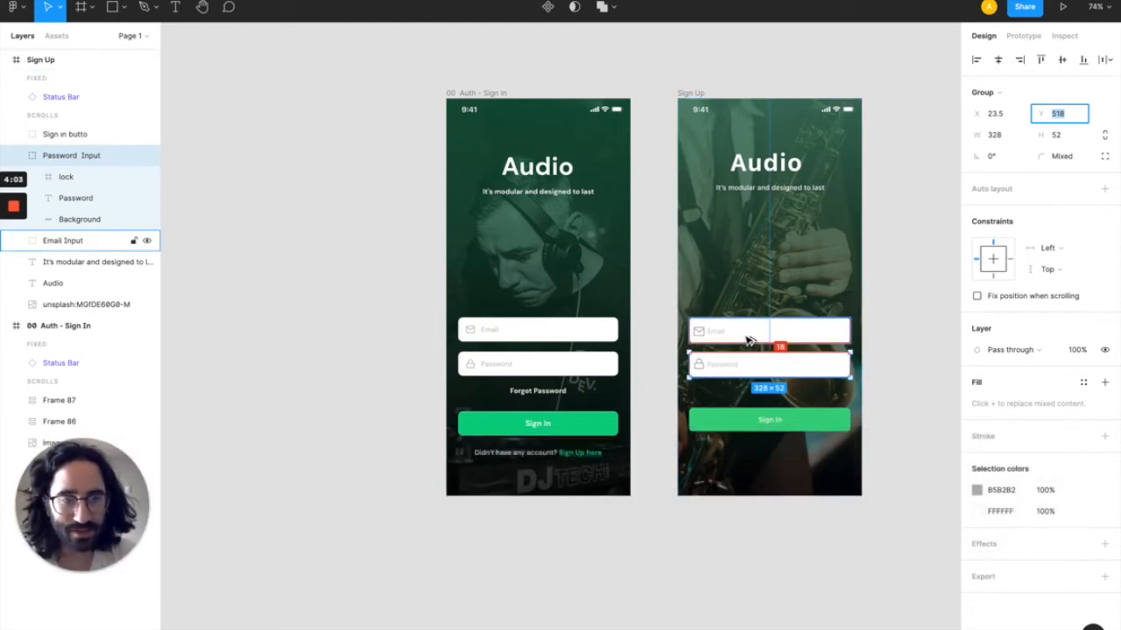
key(Up)
key(Up)
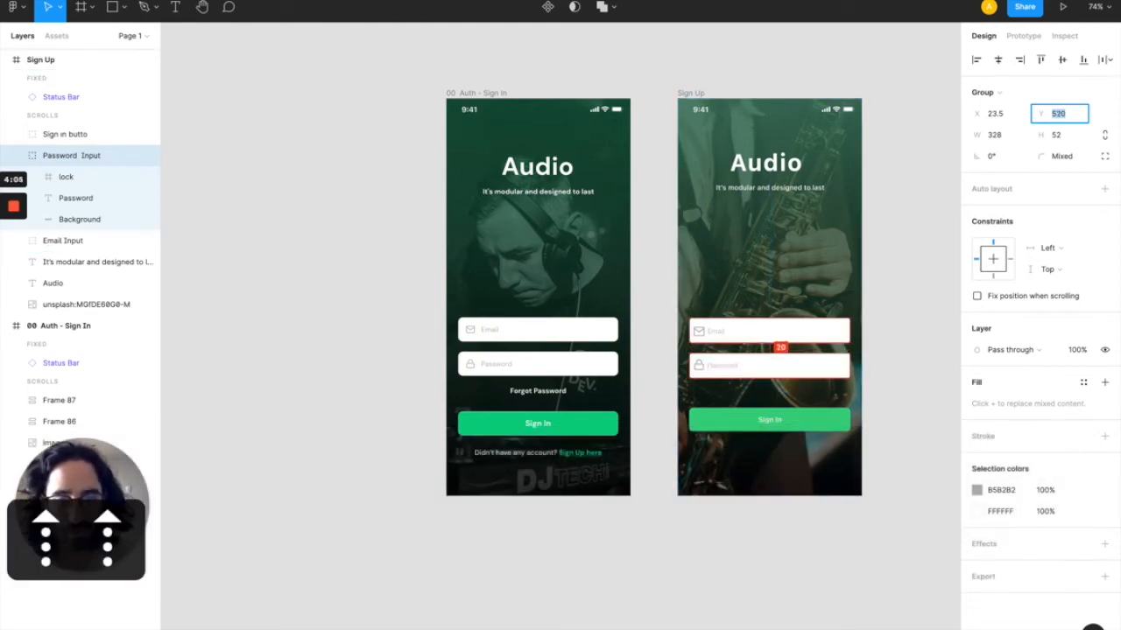
click(725, 334)
key(alt)
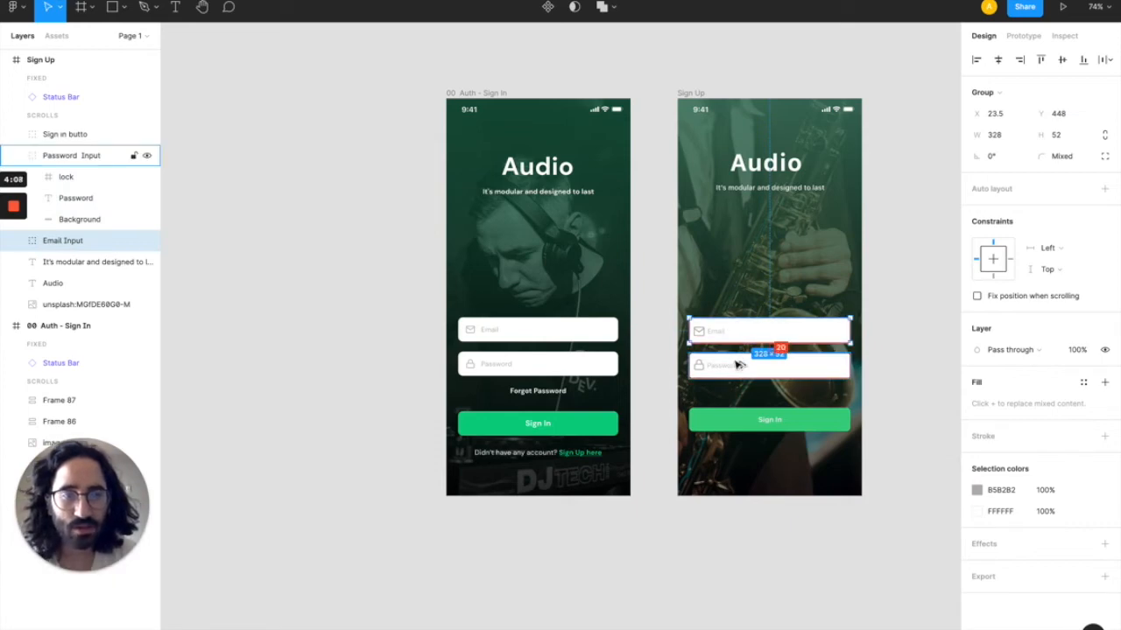
click(898, 353)
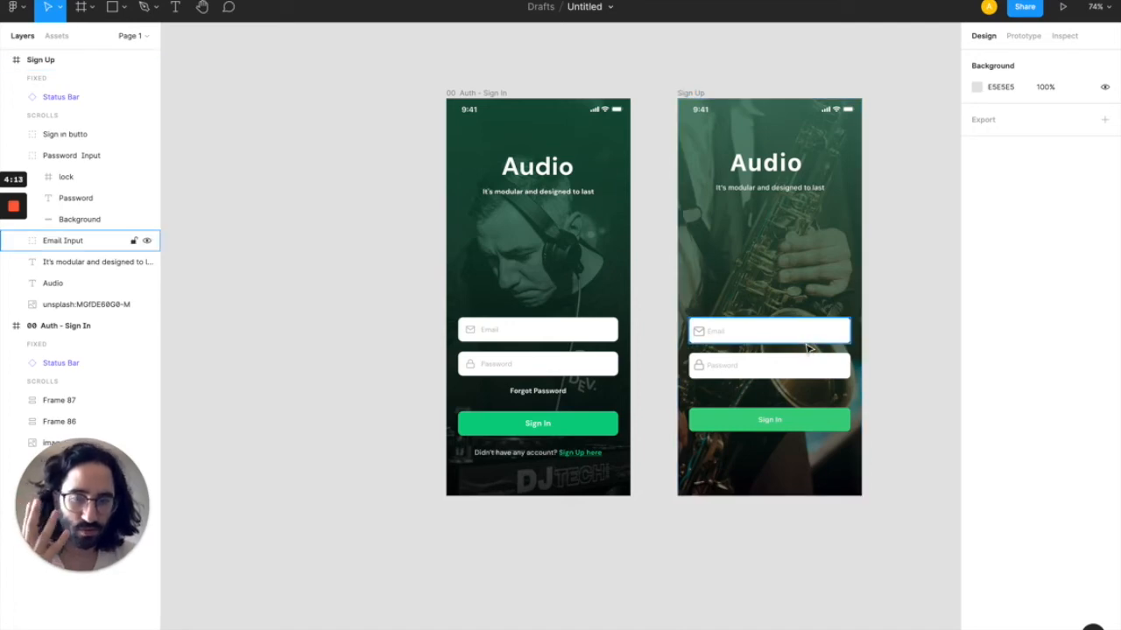
- Move the green Sign In button group on the Sign Up screen down to Y 640
click(796, 417)
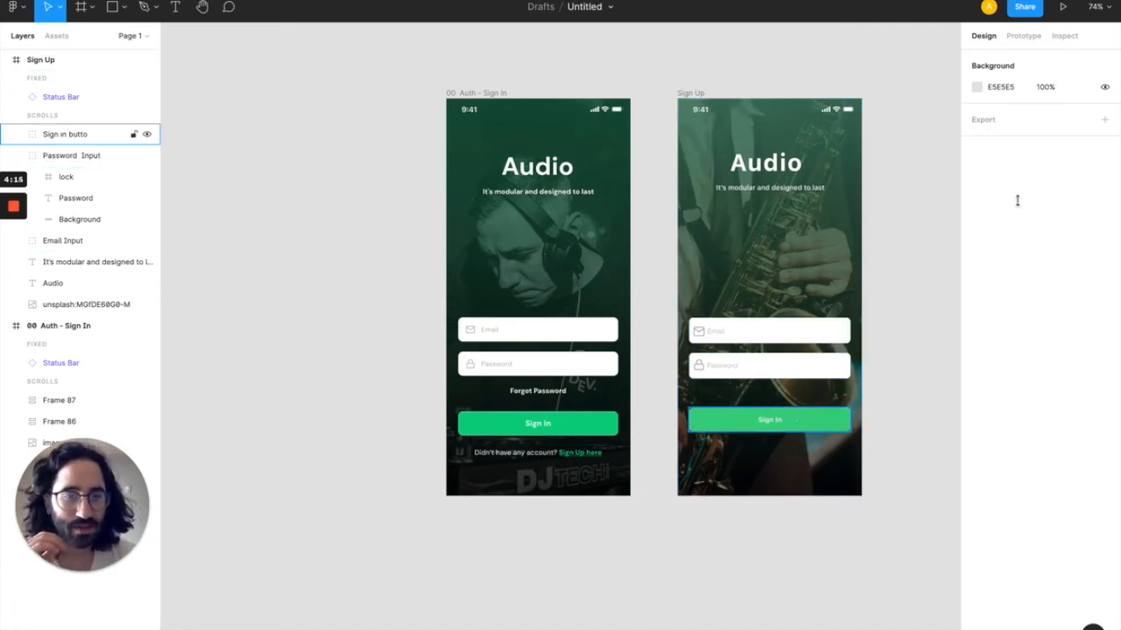
click(1065, 115)
key(Up)
key(Up)
key(Up)
key(Up)
key(Up)
key(Up)
key(Up)
key(Up)
key(Up)
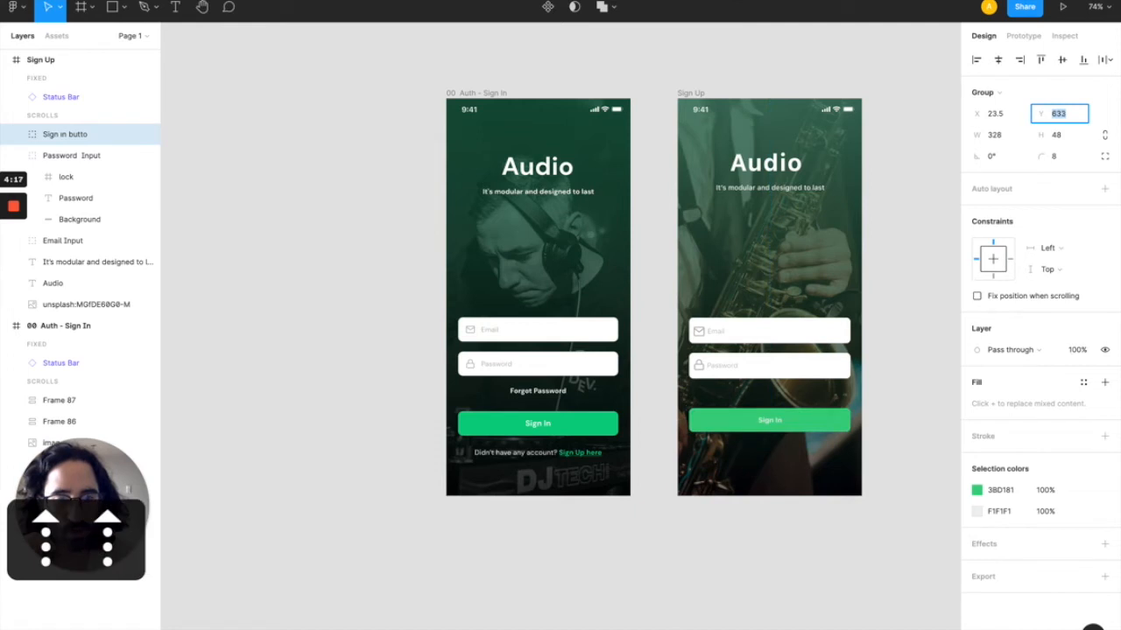
key(Up)
key(Down)
- Set the green Sign In button group's height to 52
click(1057, 135)
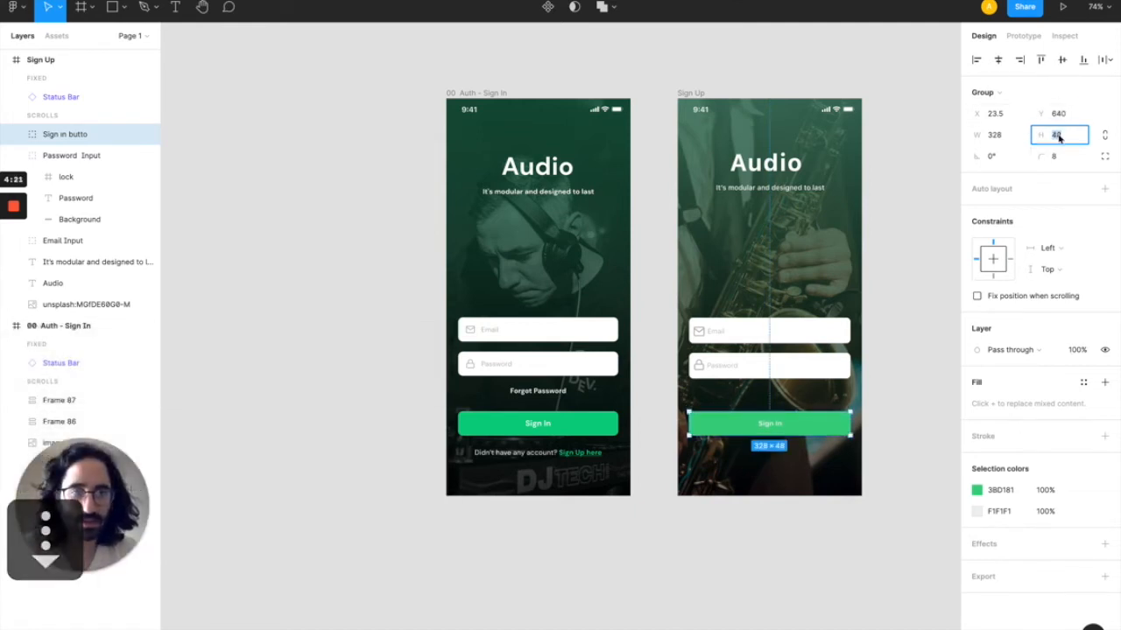
text(52)
key(Return)
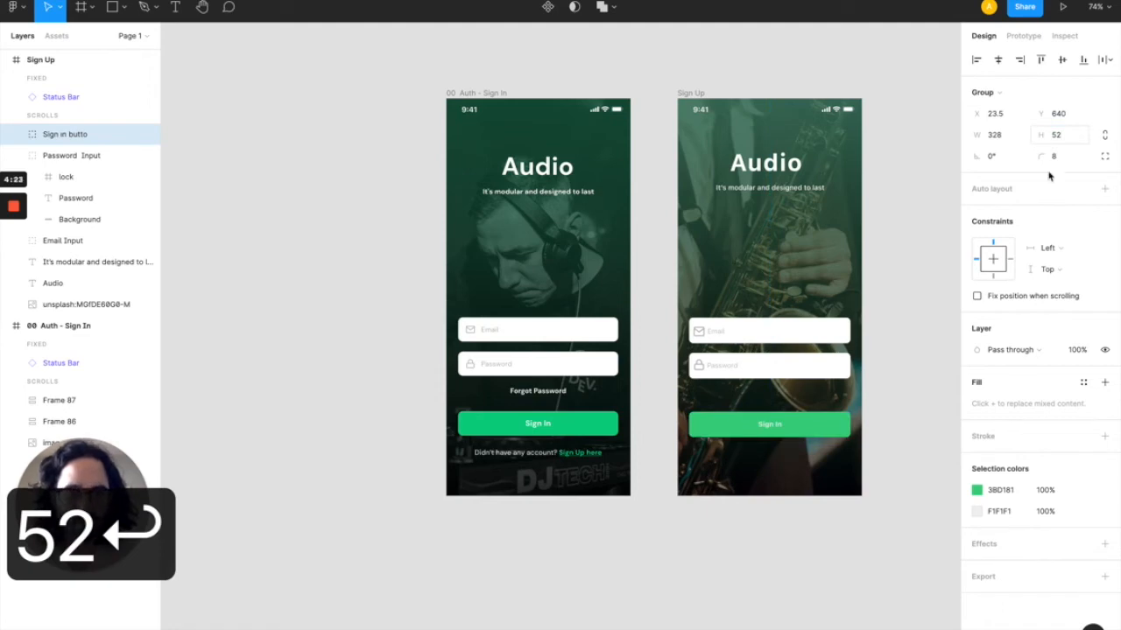
- Select the Sign In label nested inside the Sign Up screen's button and check its spacing to the button edges
double_click(779, 427)
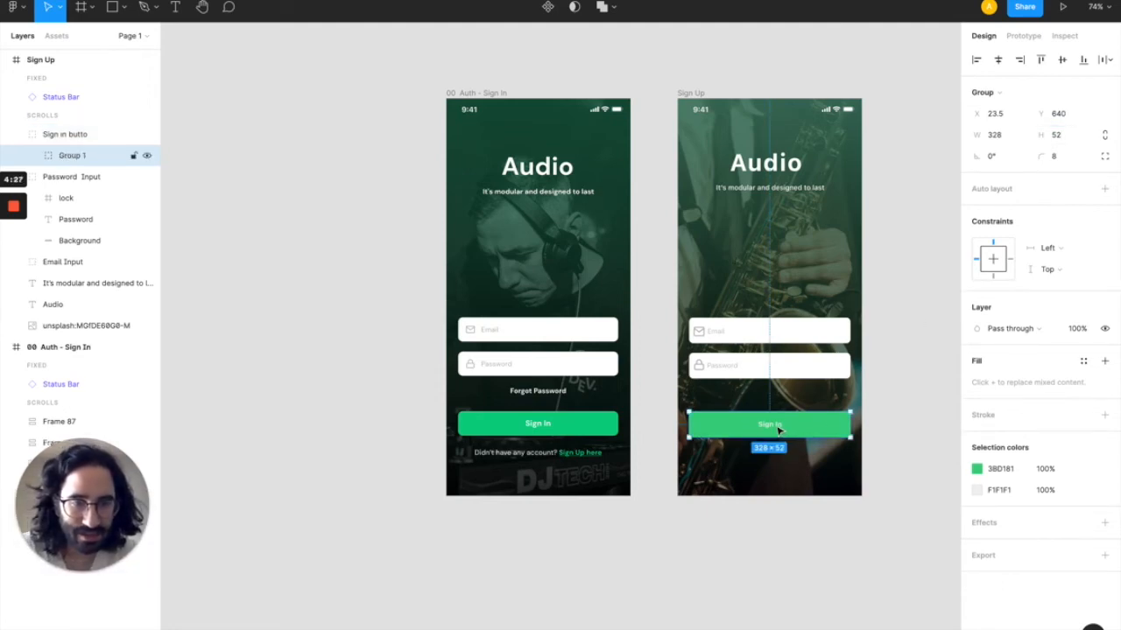
double_click(779, 428)
key(alt)
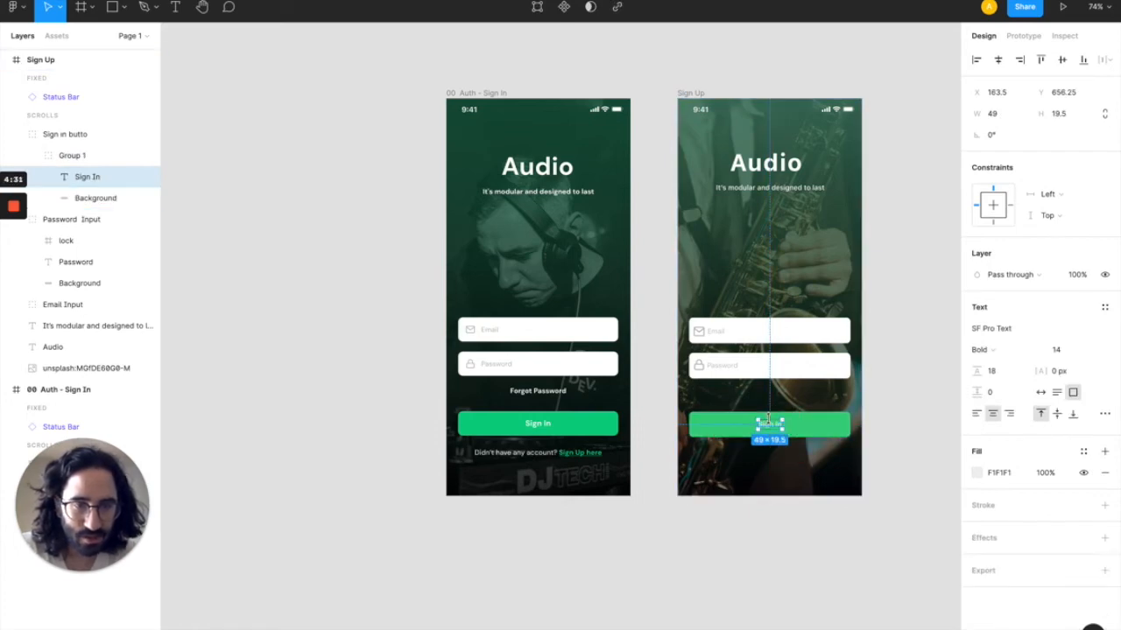
click(717, 516)
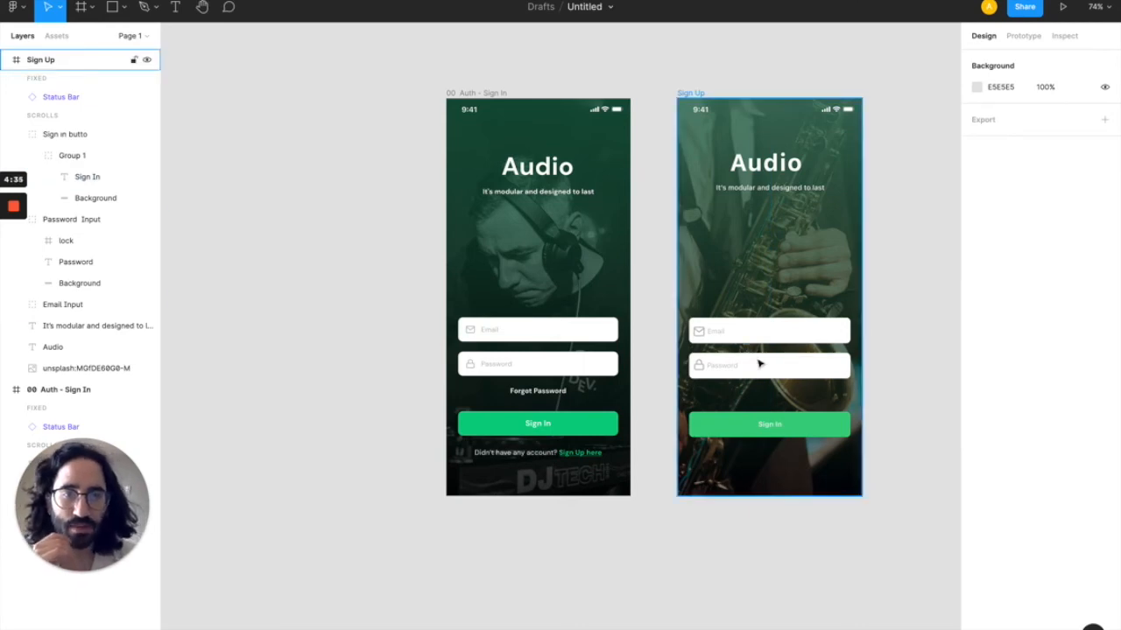
- Check the lock icon's spacing inside the Password Input and lower the icon to Y 534
click(705, 370)
double_click(705, 369)
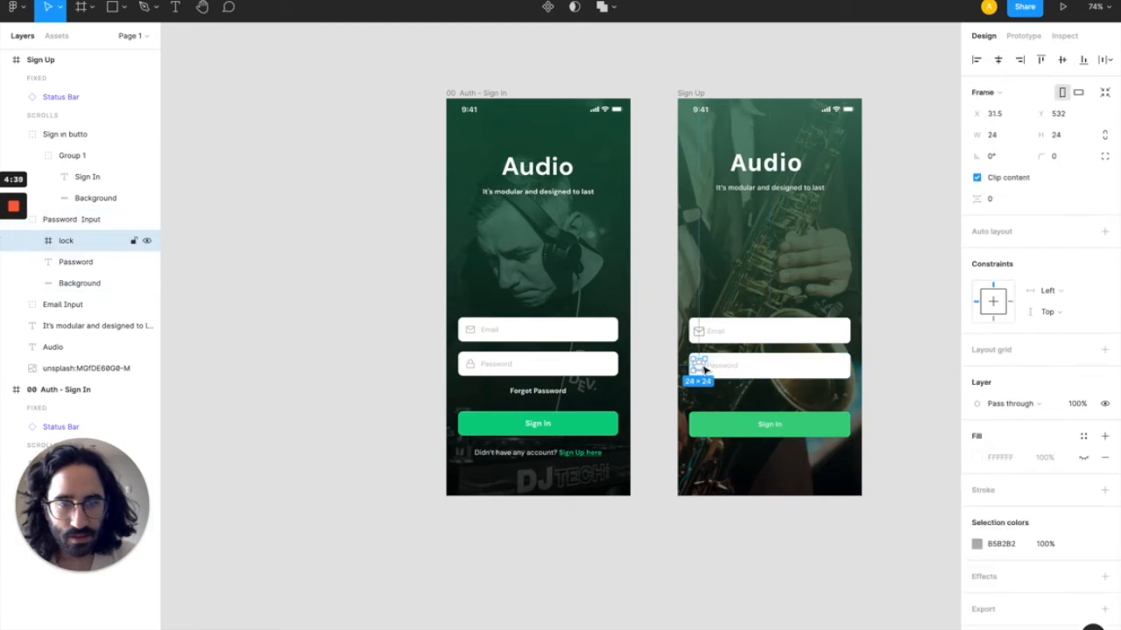
key(alt)
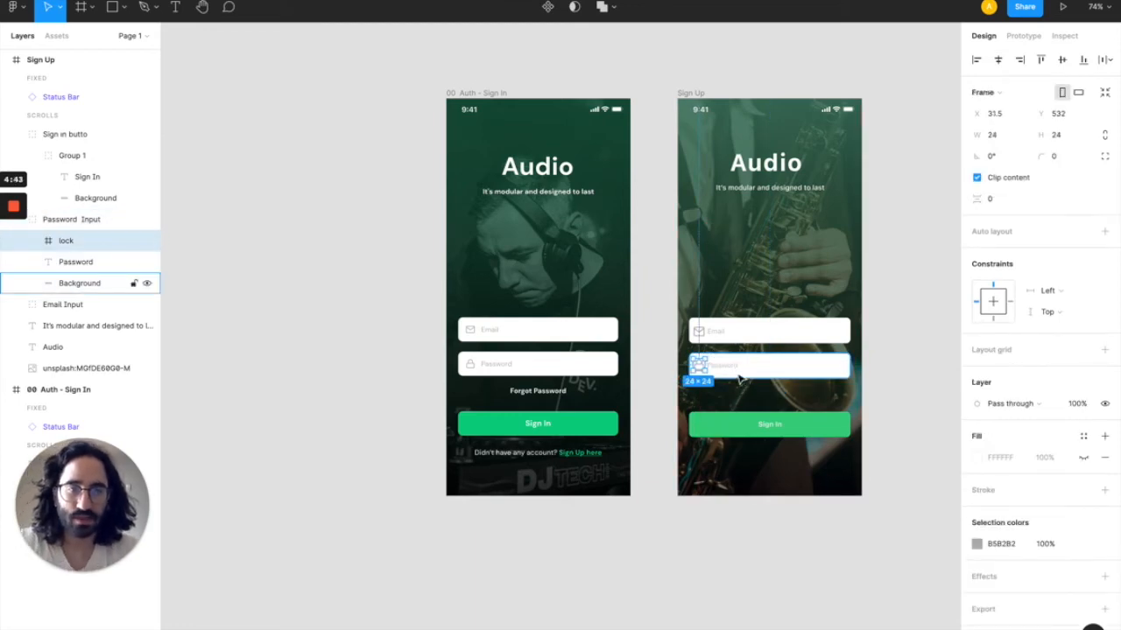
scroll(744, 380, up, 3)
scroll(725, 365, up, 5)
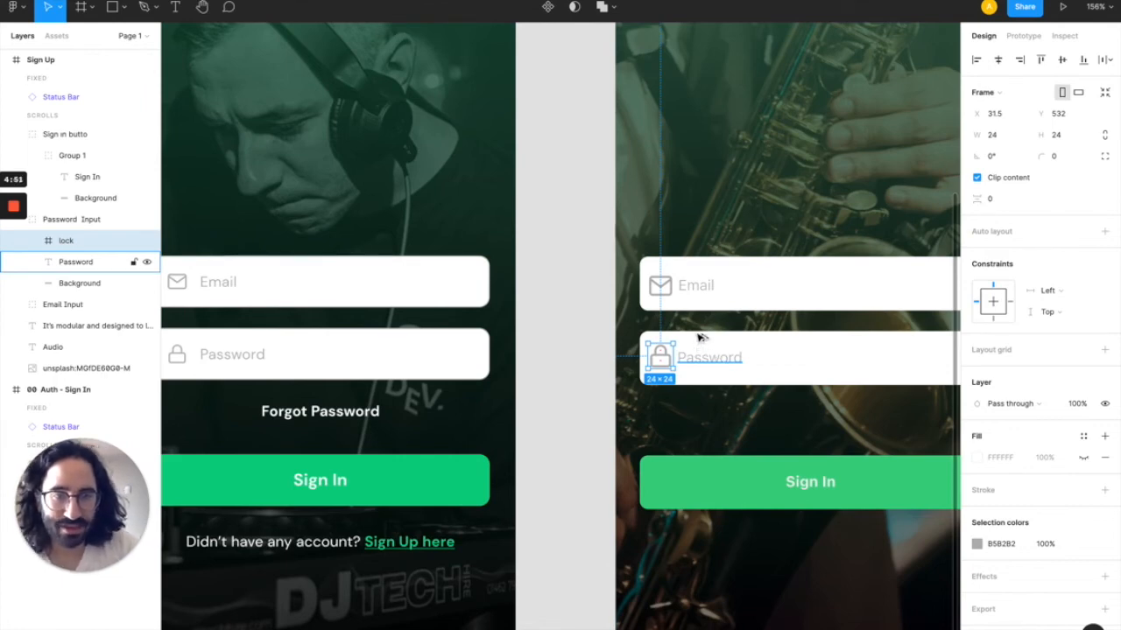
key(alt)
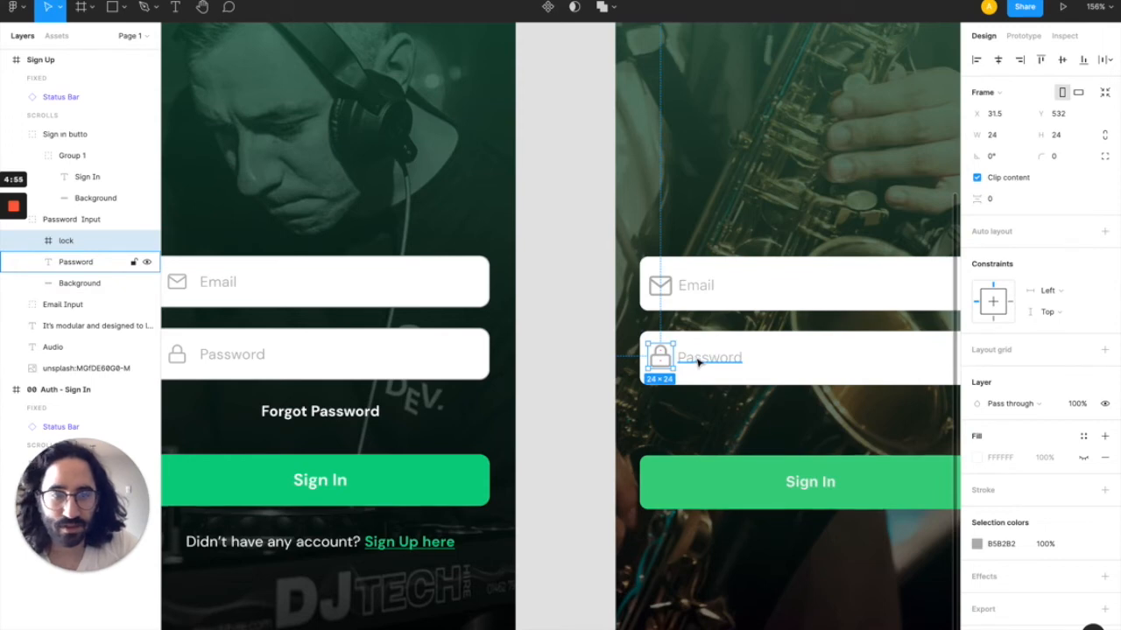
click(1077, 117)
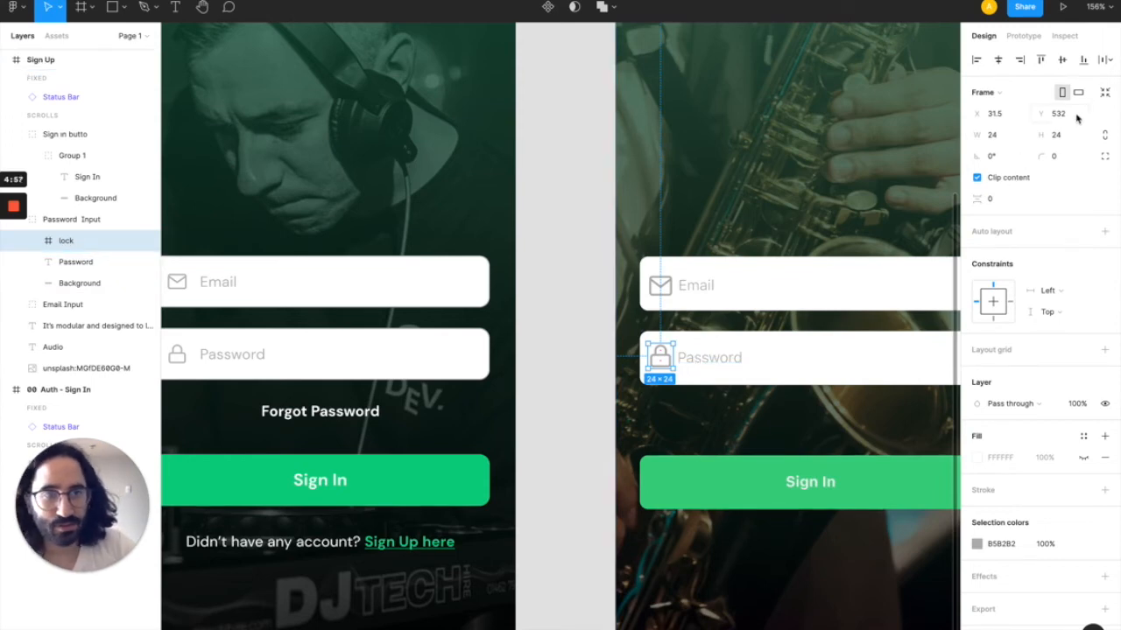
key(Up)
key(Up)
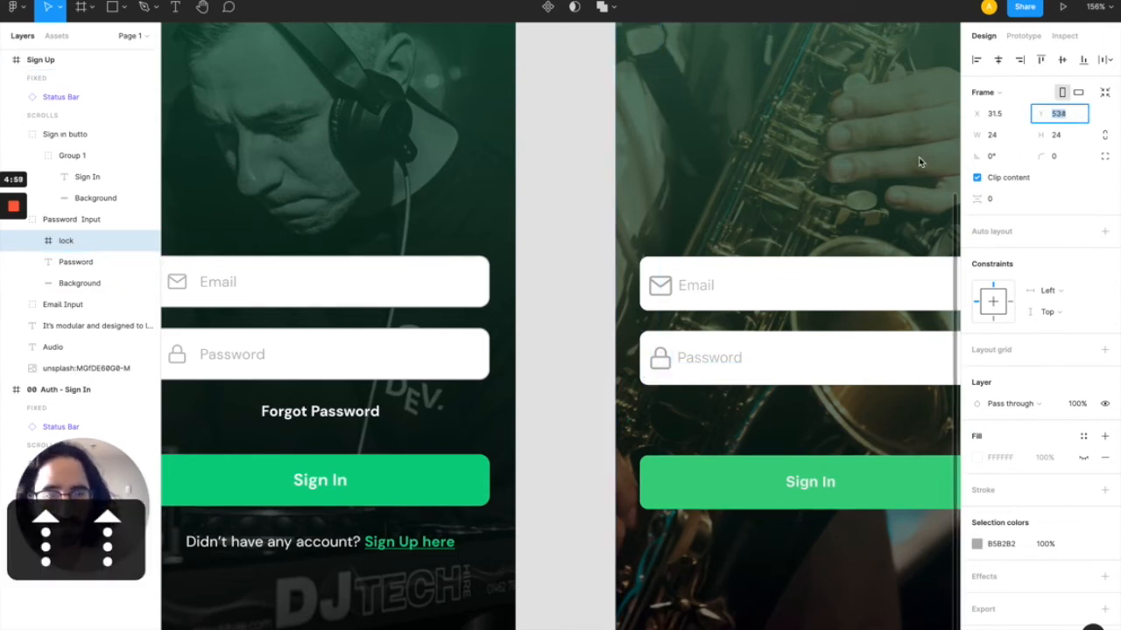
- Align the vertical centers of the Password text and the lock icon, and check their spacing within the field
click(691, 361)
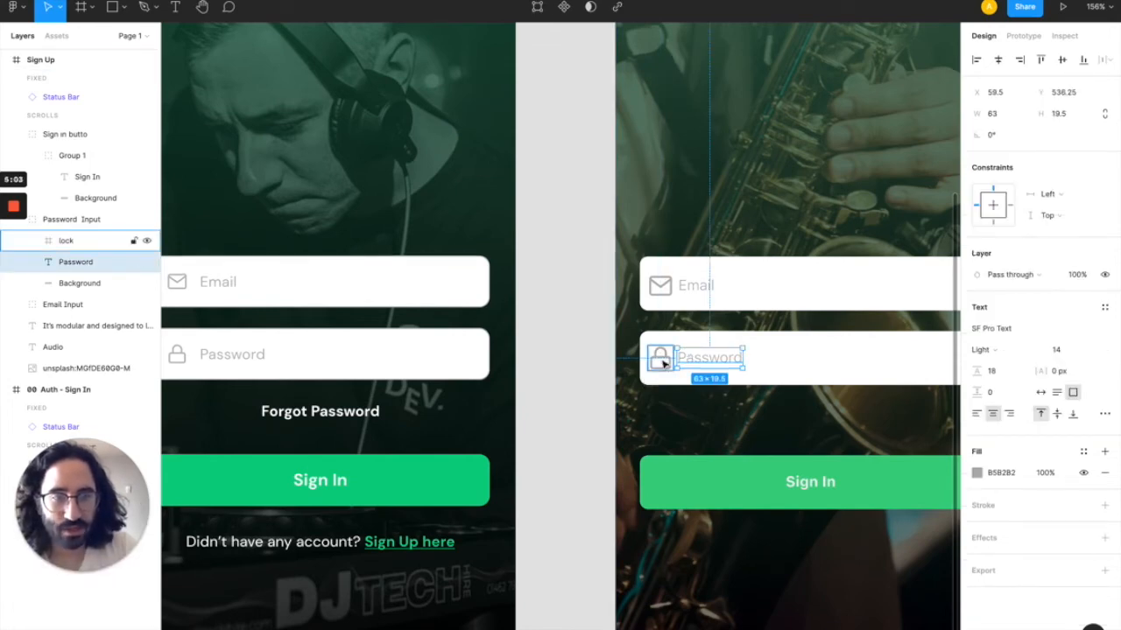
click(1064, 62)
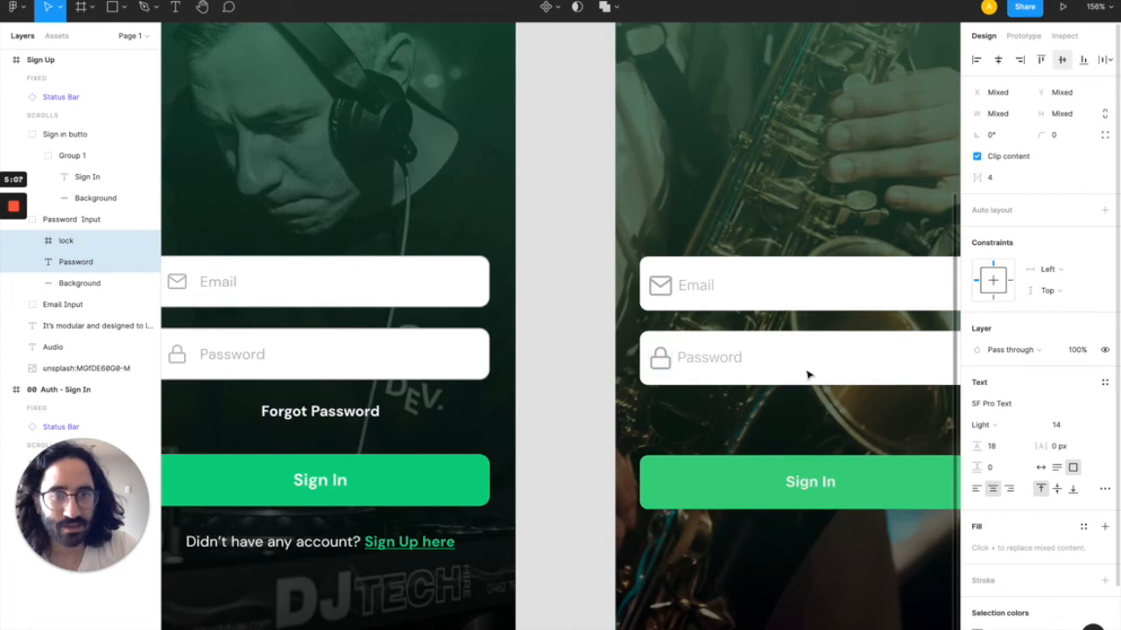
key(alt)
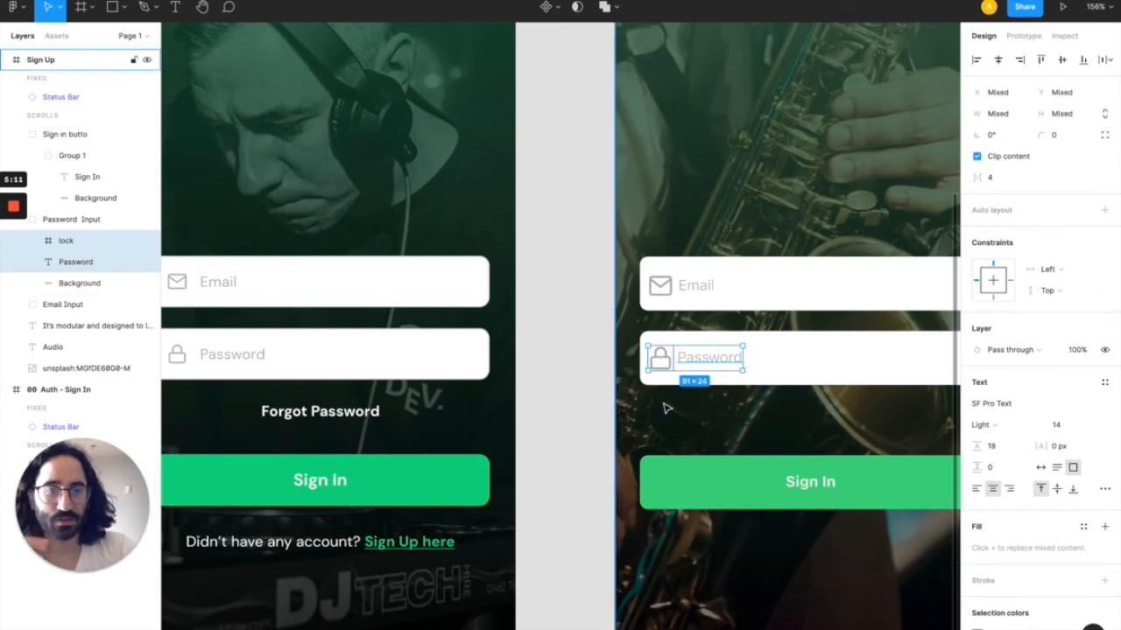
click(665, 408)
- Lower the Audio title on the Sign Up screen to Y 125 and check its distance to the status bar
scroll(666, 408, down, 5)
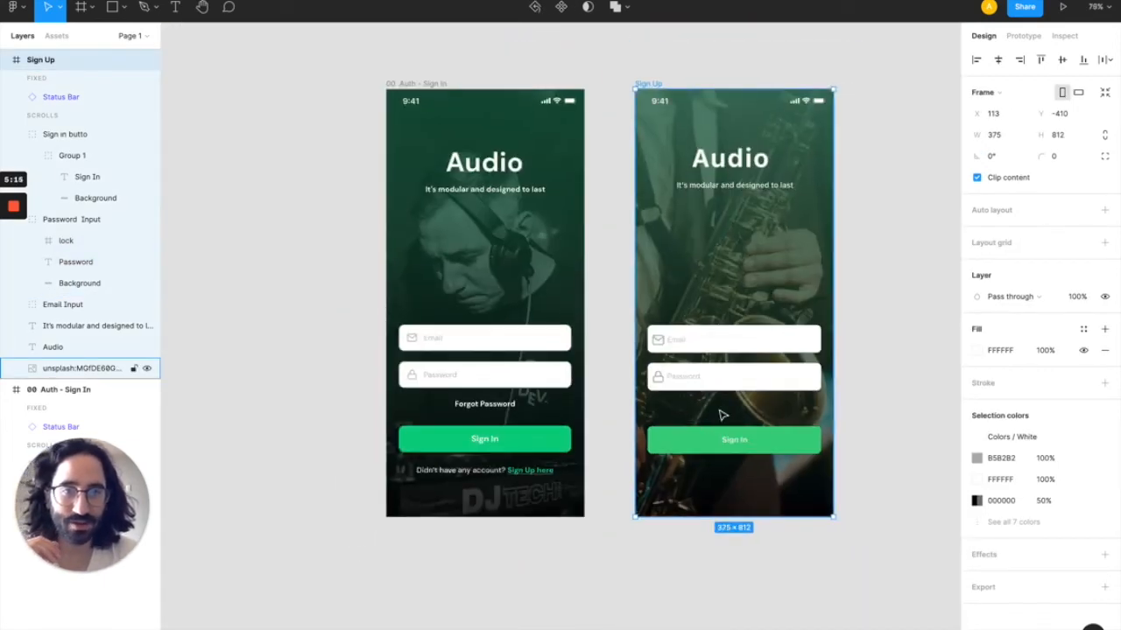
click(725, 164)
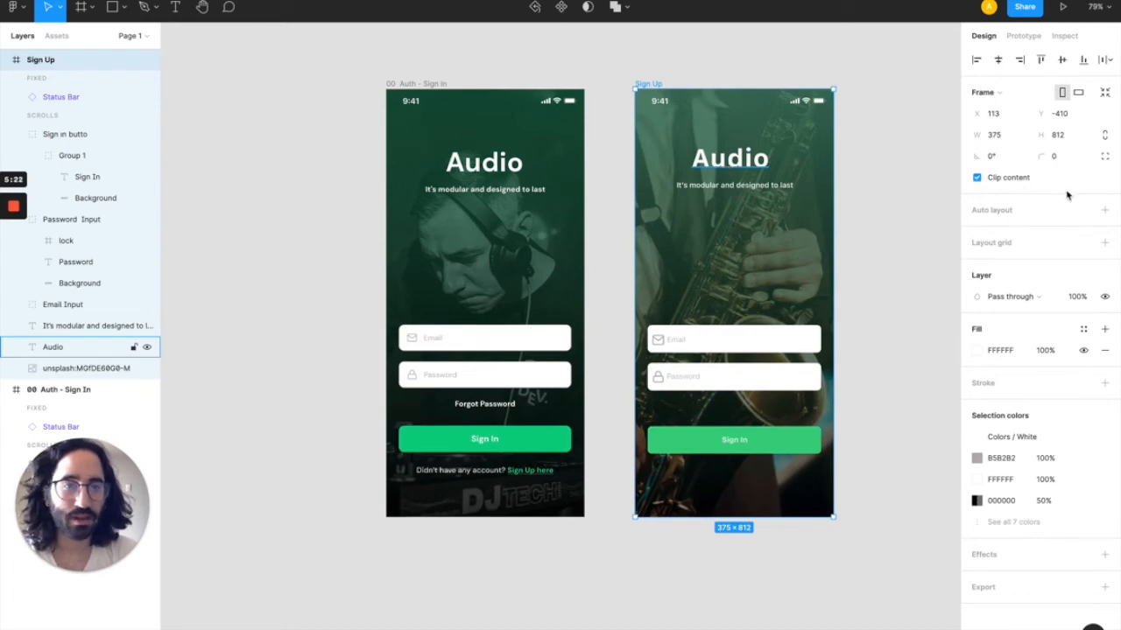
click(1068, 98)
key(Up)
key(Up)
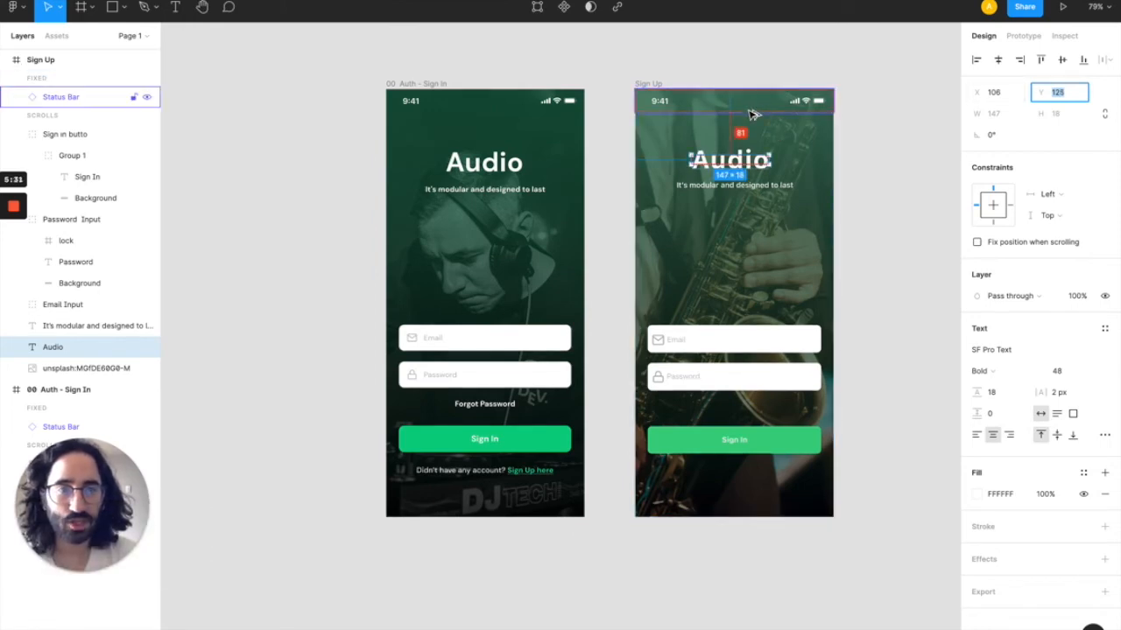
key(Up)
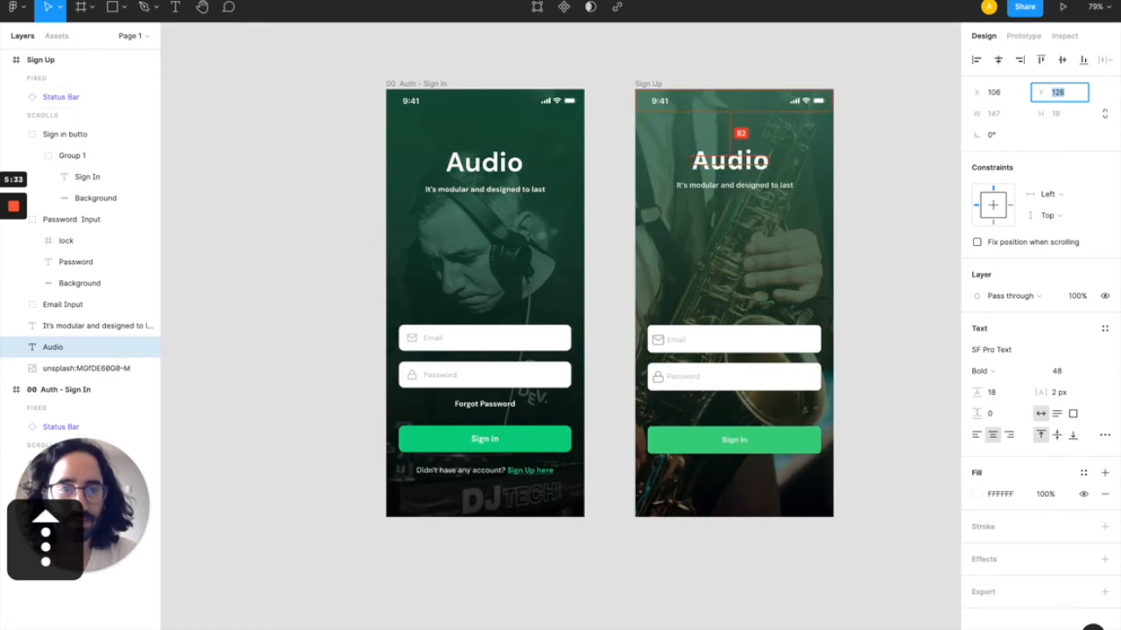
key(Down)
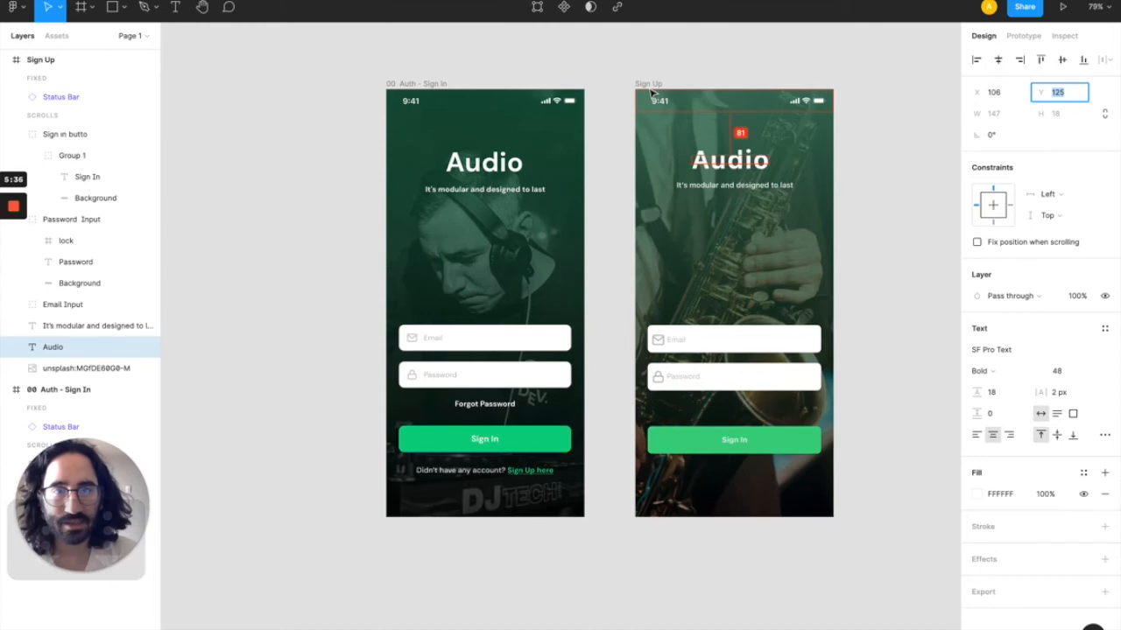
- Lower the tagline under the Audio title to Y 179 and check its spacing to the title
click(728, 188)
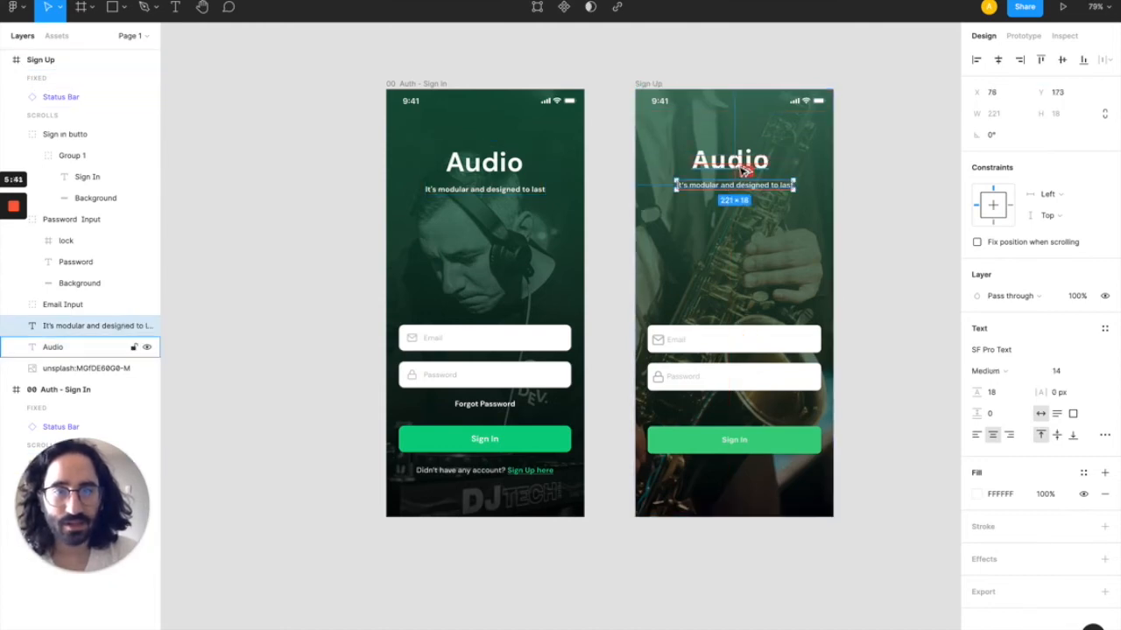
click(1069, 93)
key(Up)
key(Up)
key(Up)
key(Up)
key(Up)
key(Up)
key(Up)
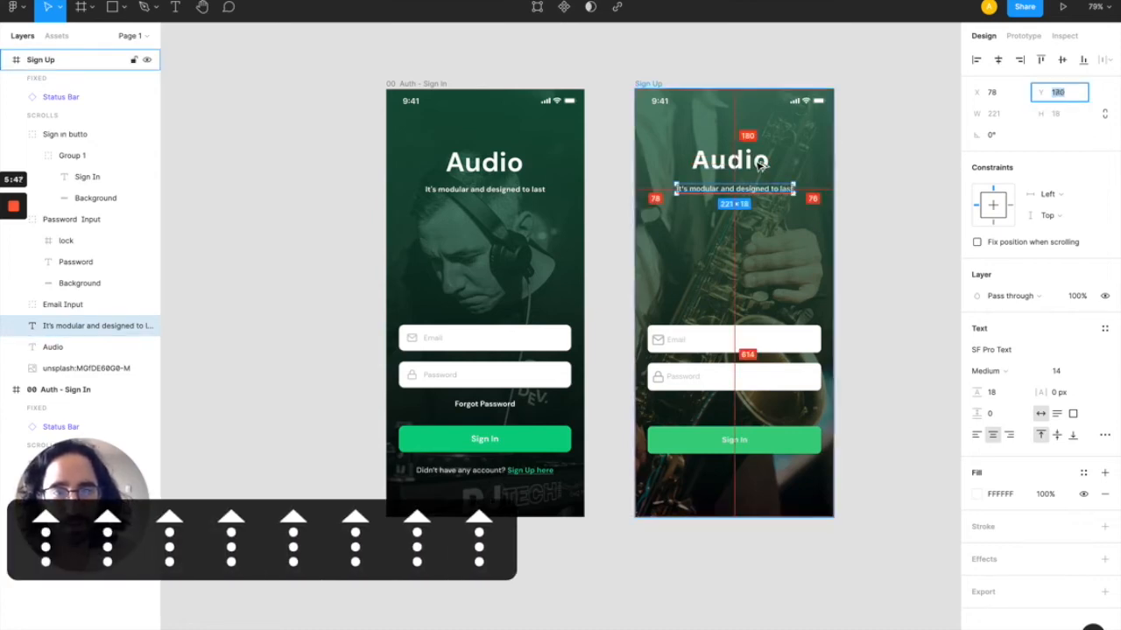
key(Down)
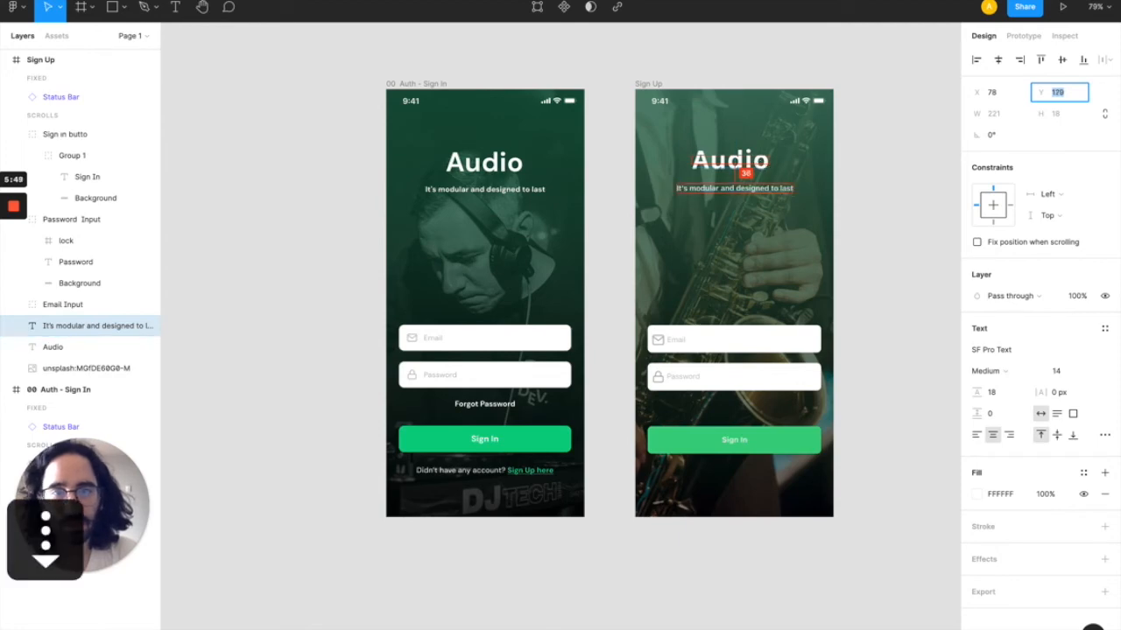
click(876, 193)
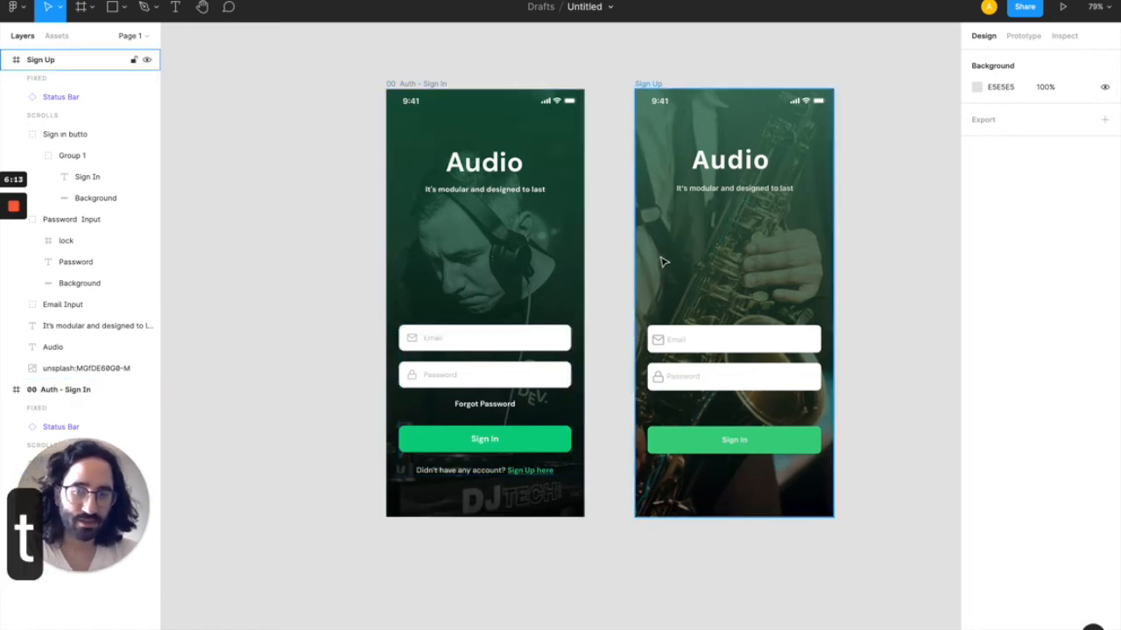
- Add a "Forgot password" text to the Sign Up screen and set its box to auto width so it fits one line
key(t)
click(725, 291)
text(Fo)
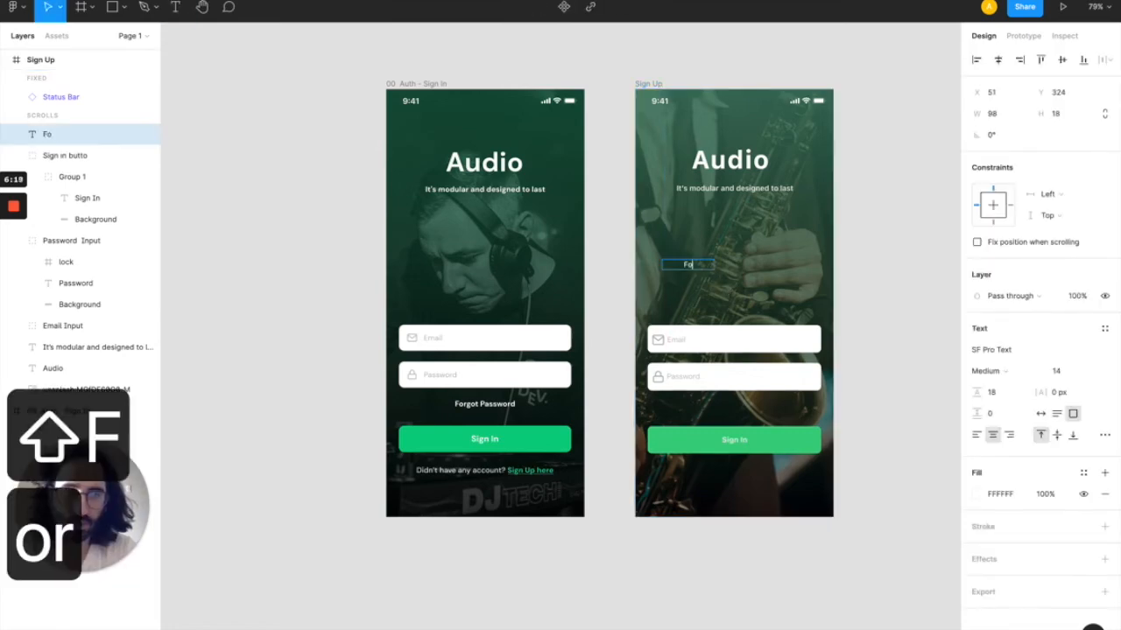
text(rgot p)
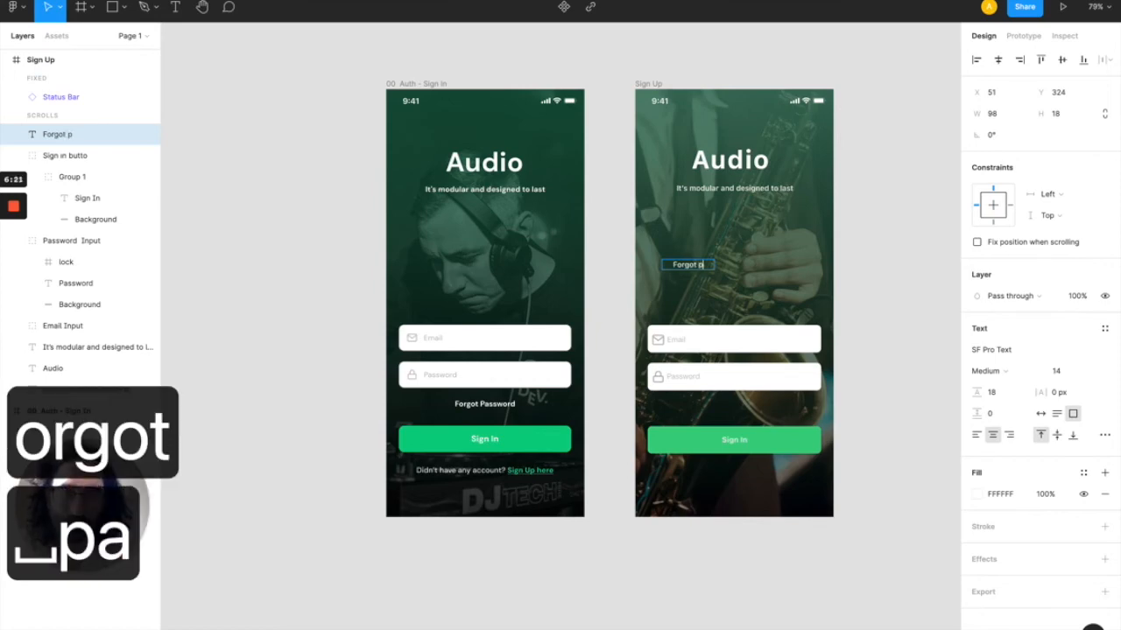
text(assword)
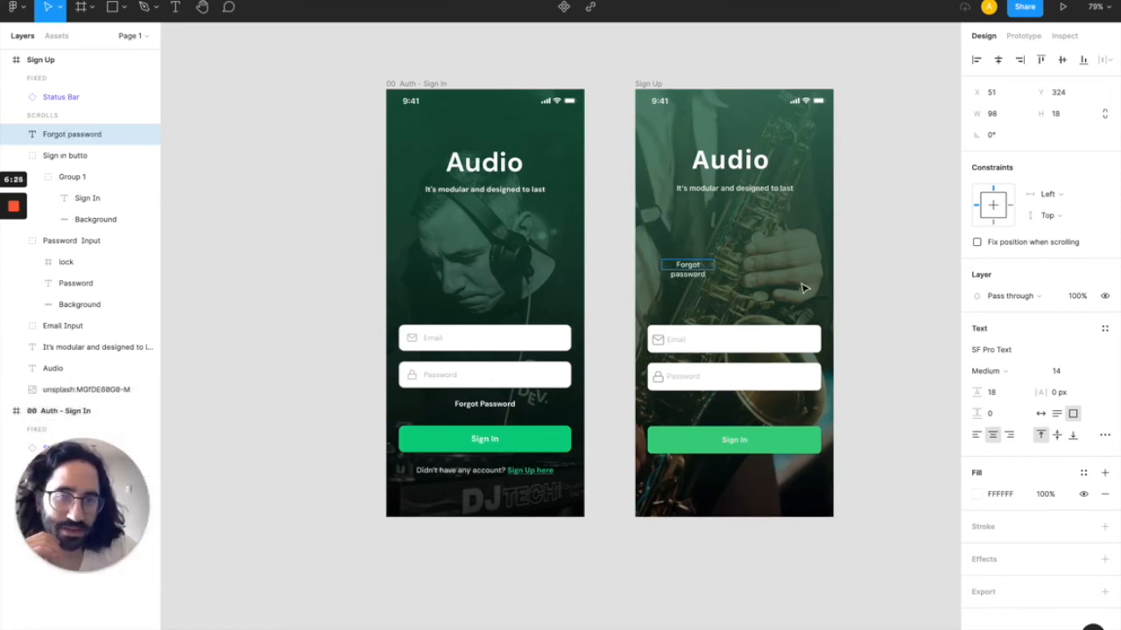
key(Escape)
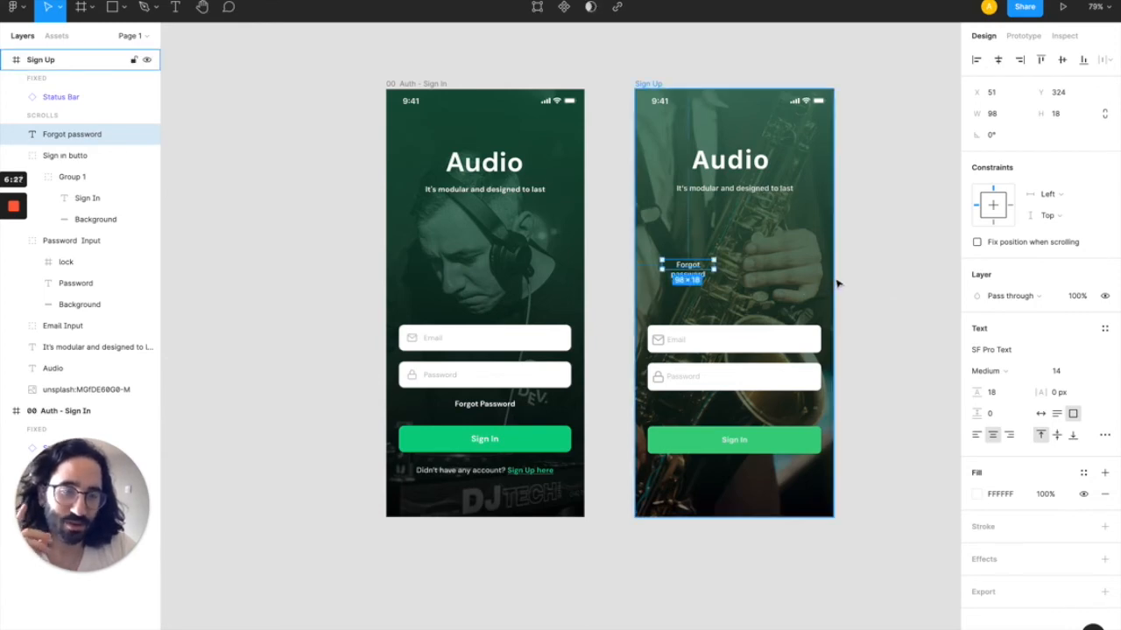
click(1040, 414)
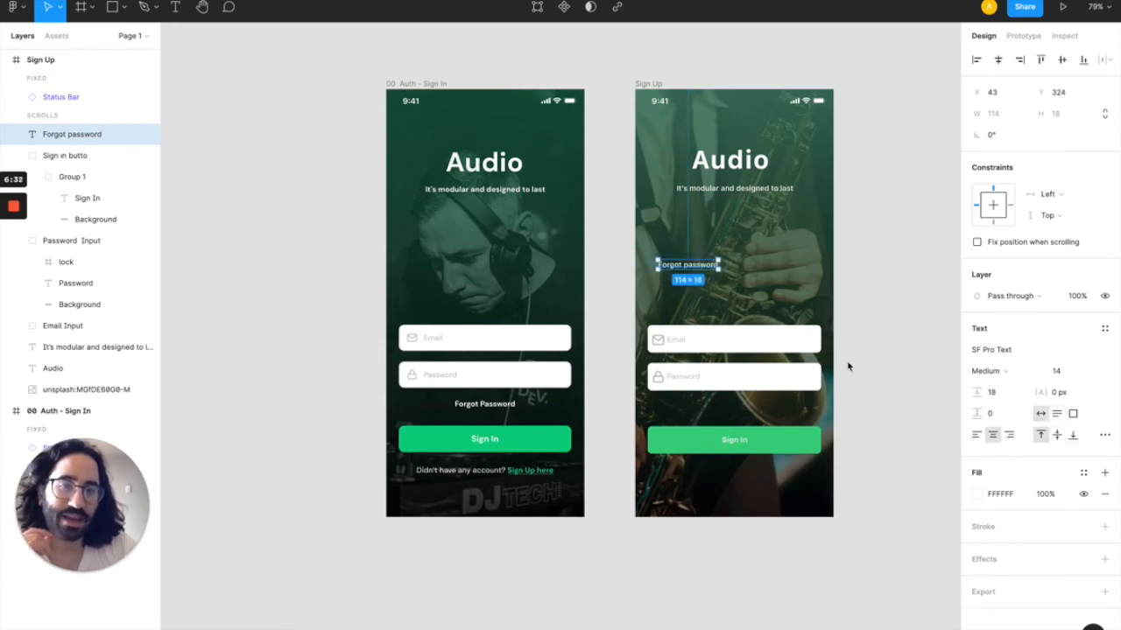
- Set the Forgot password text to title case and Semibold weight
click(1104, 438)
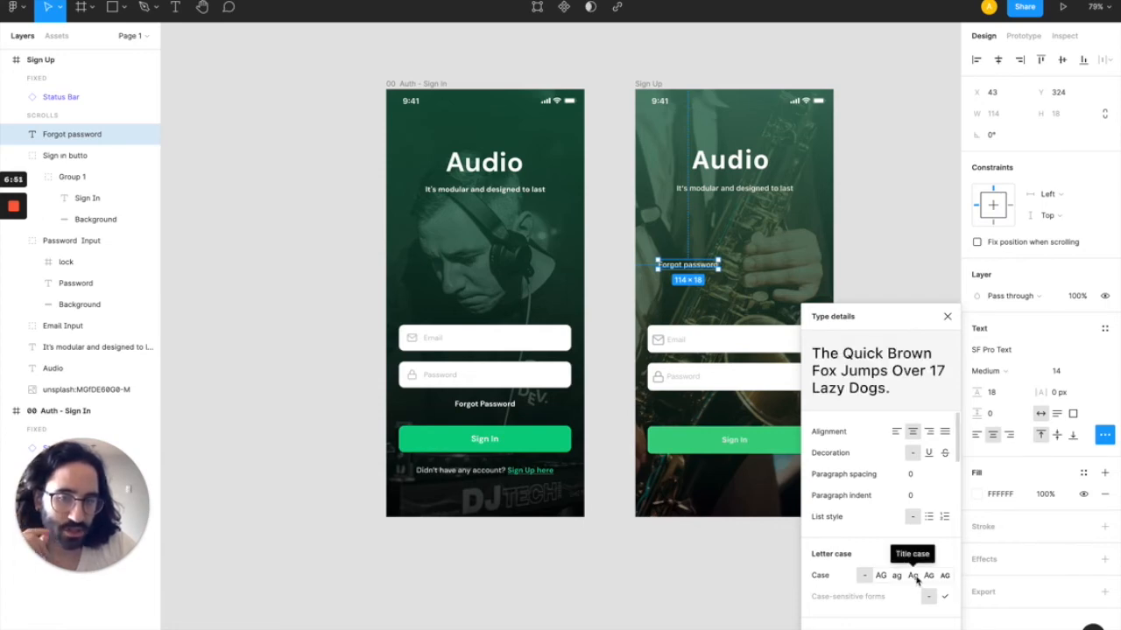
click(913, 575)
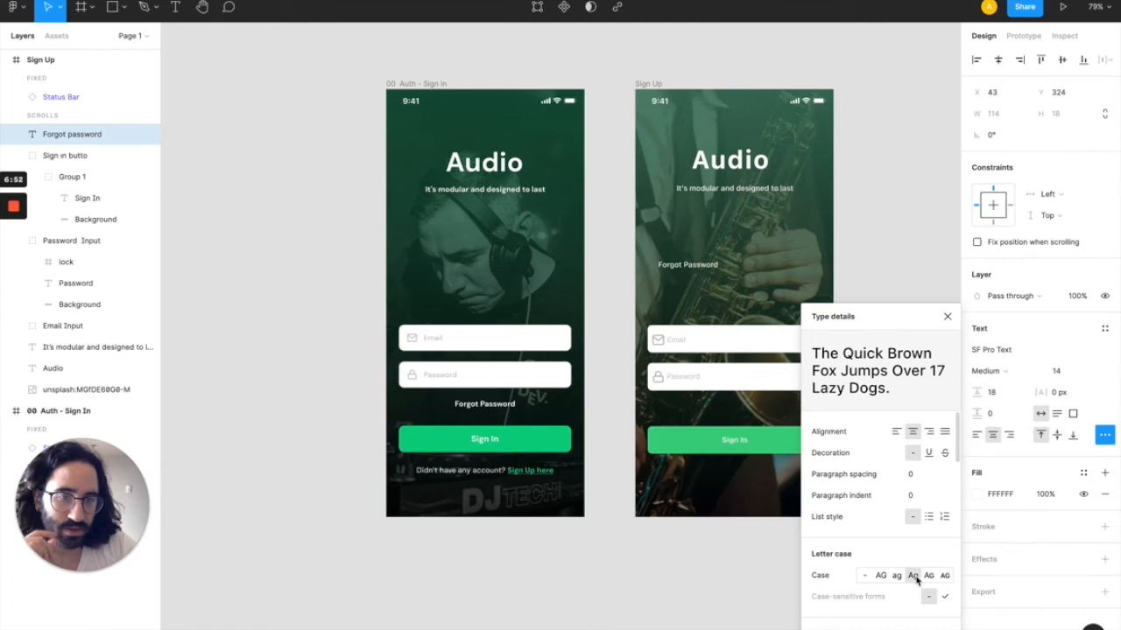
click(947, 317)
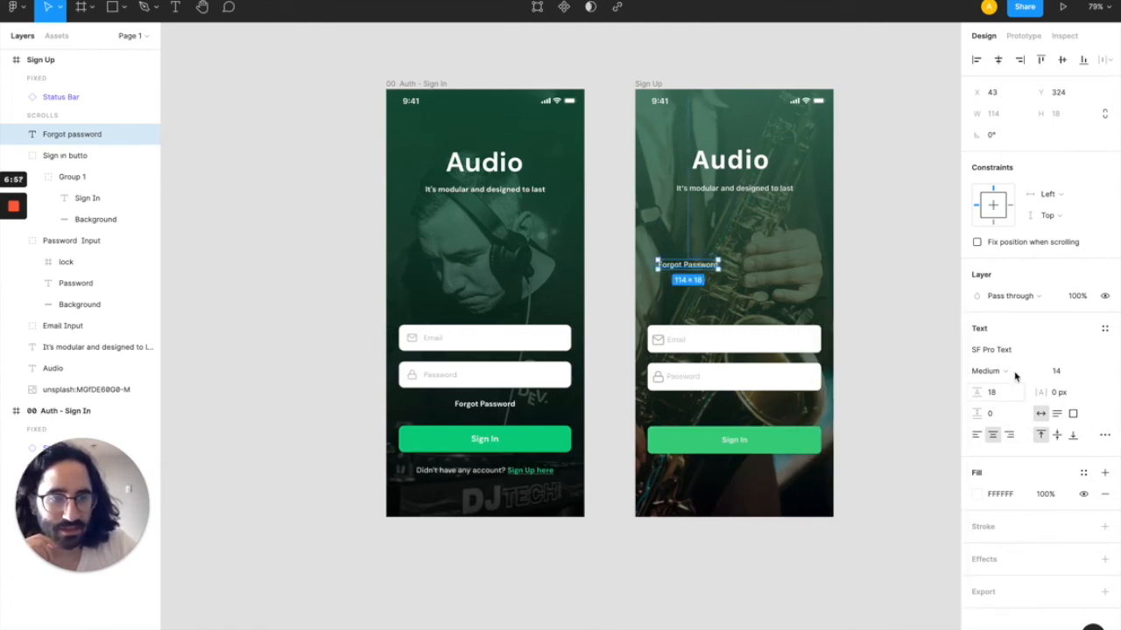
click(1012, 375)
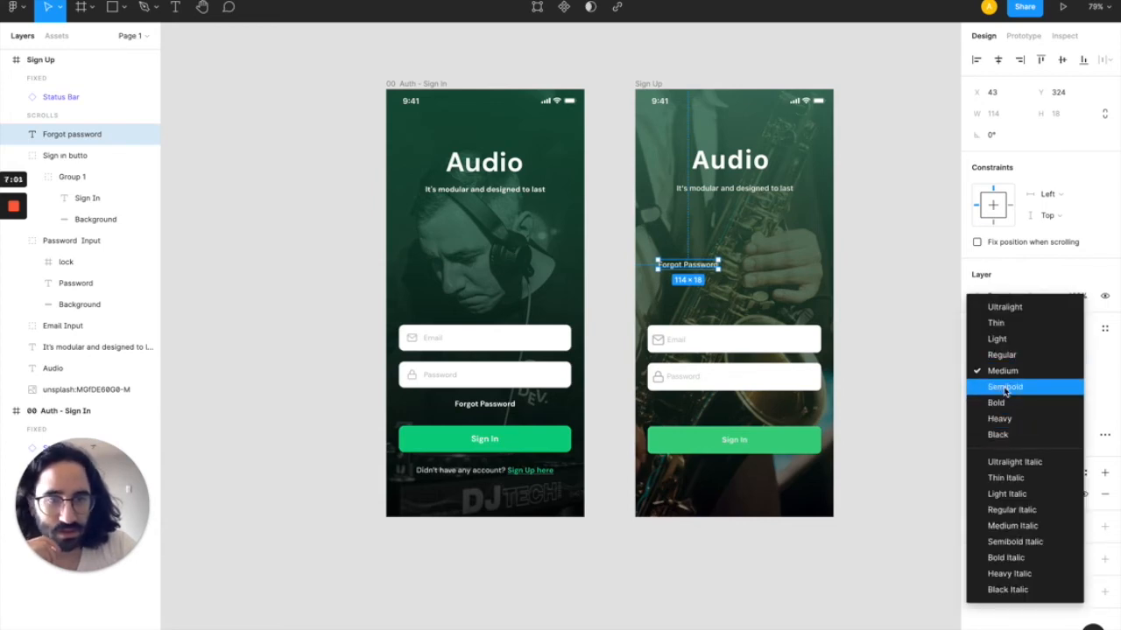
click(1004, 388)
- Move the Forgot Password text between the Password field and the Sign In button, at Y 592, and check its side margins
drag(700, 272, 747, 415)
key(alt)
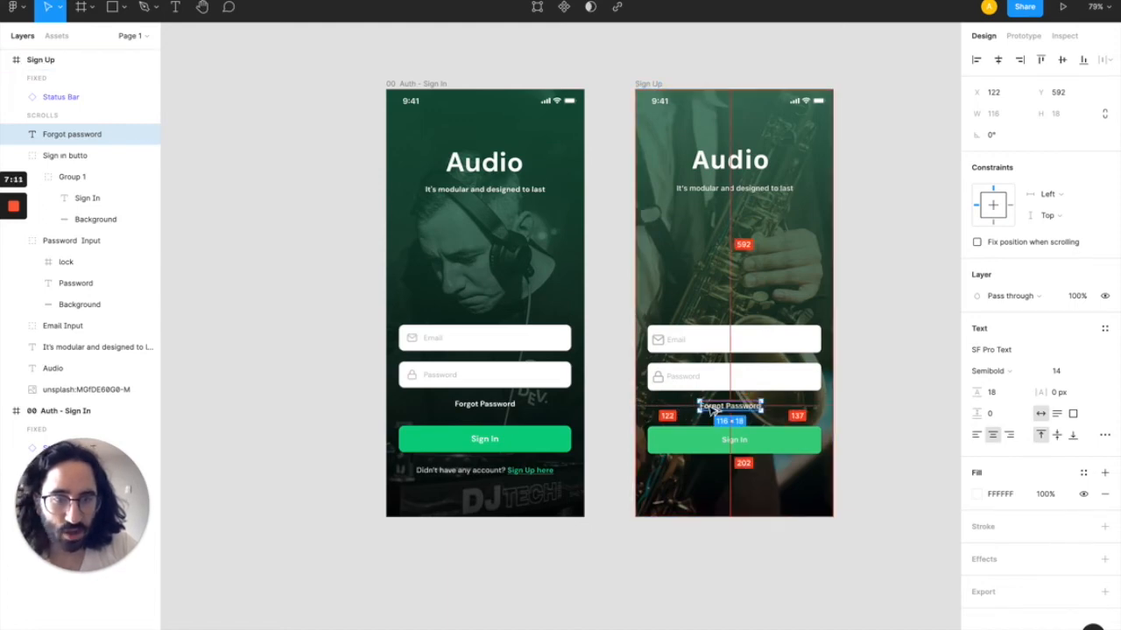
key(alt)
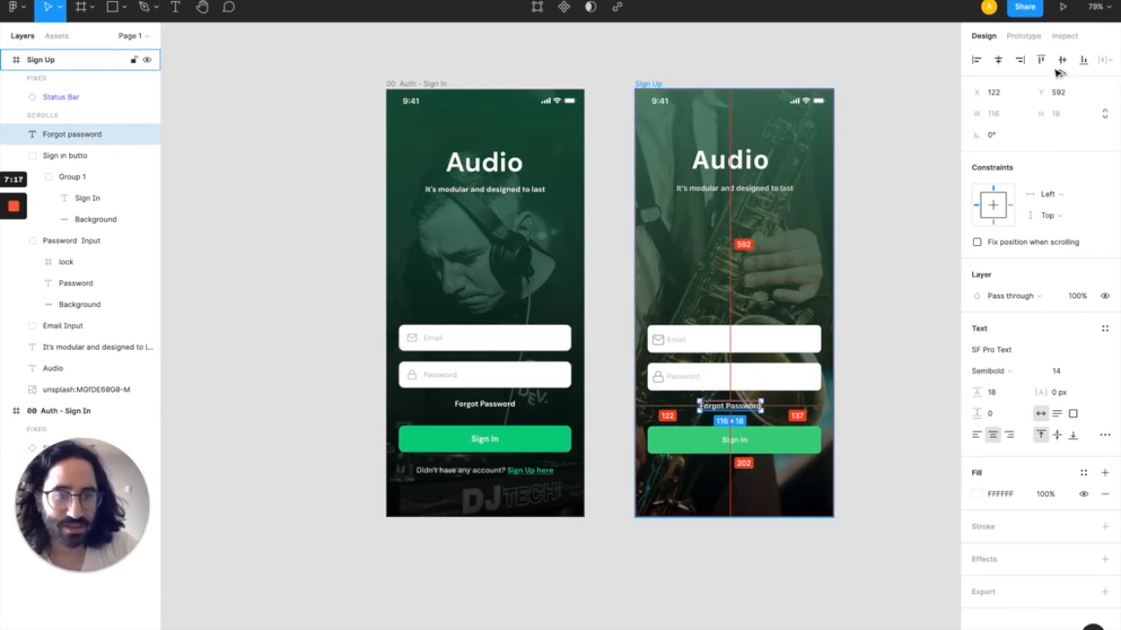
- Center the Forgot Password text horizontally in the screen by setting its X position to 129.5
click(1002, 98)
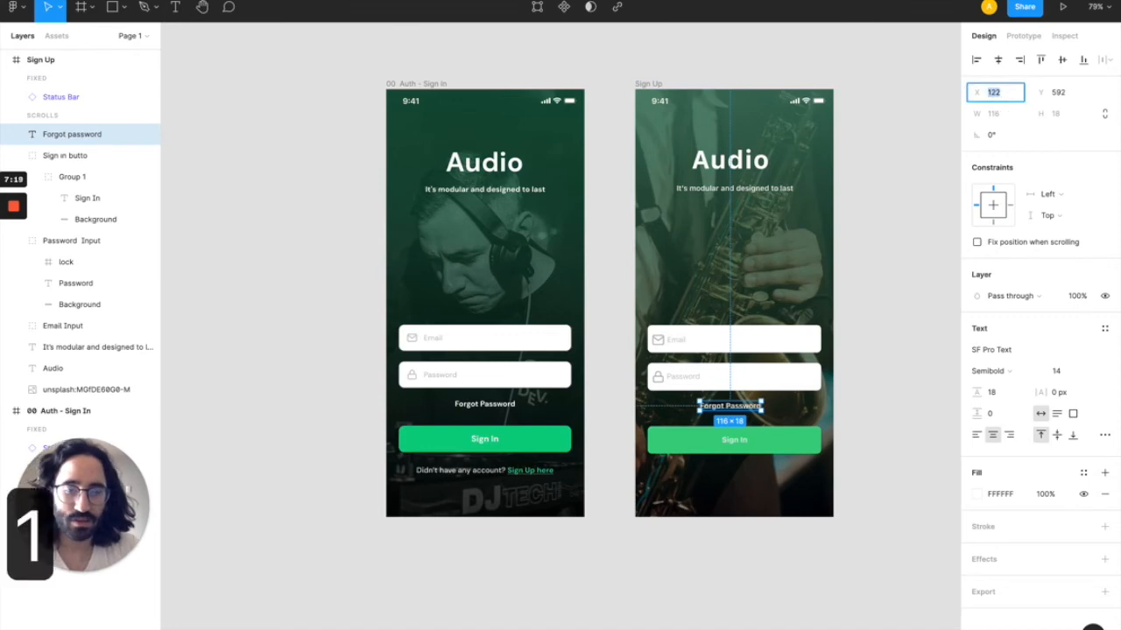
text(130)
key(Return)
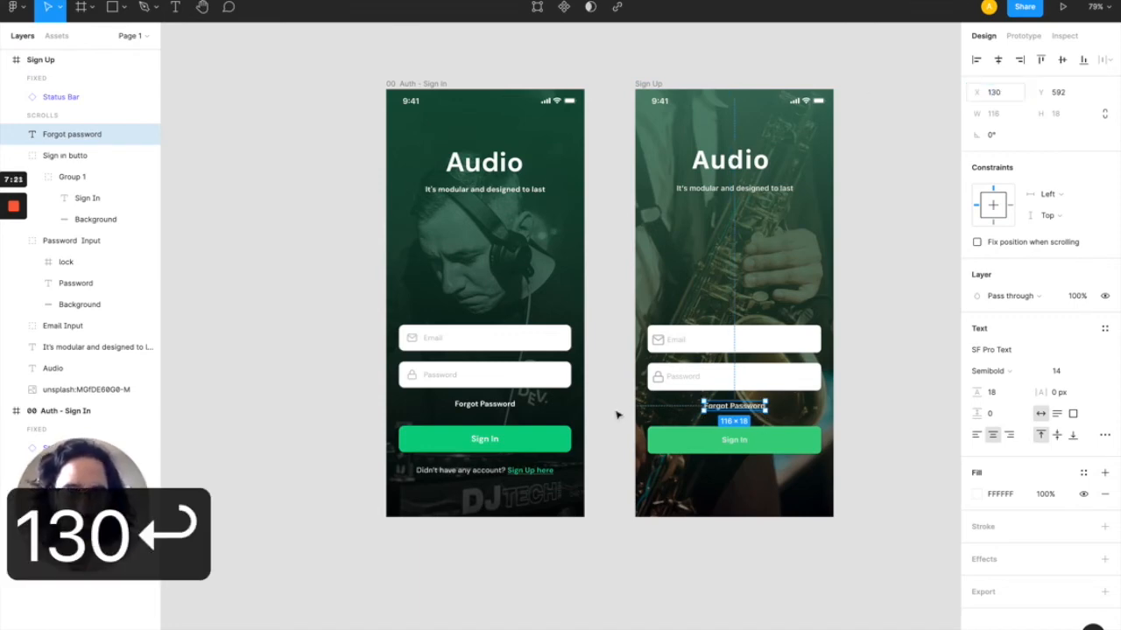
key(alt)
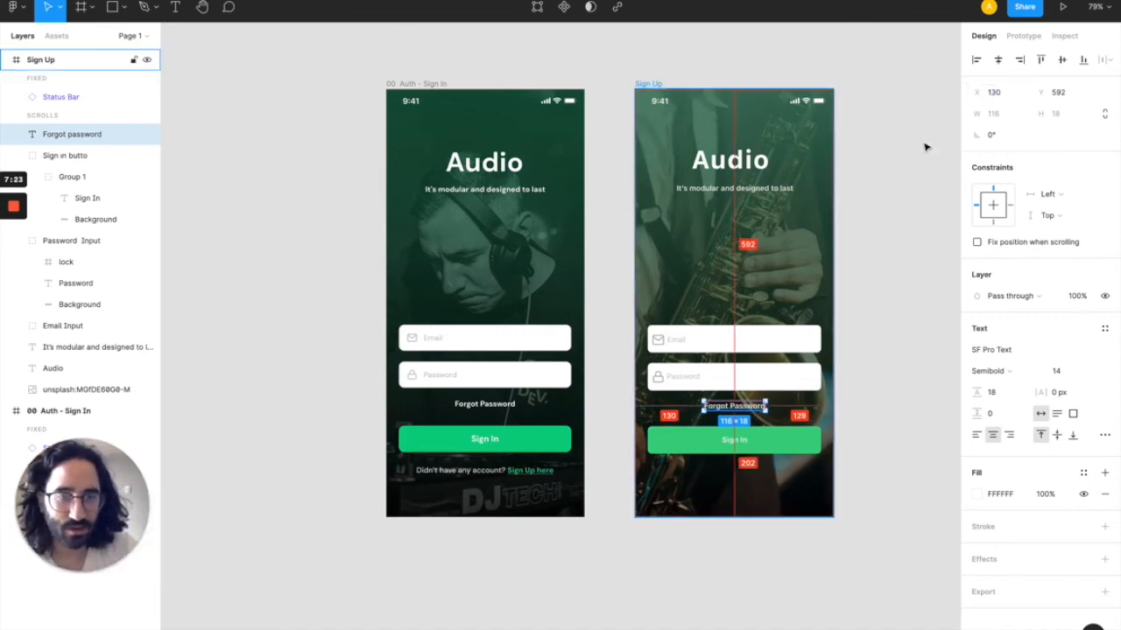
click(997, 95)
text(1)
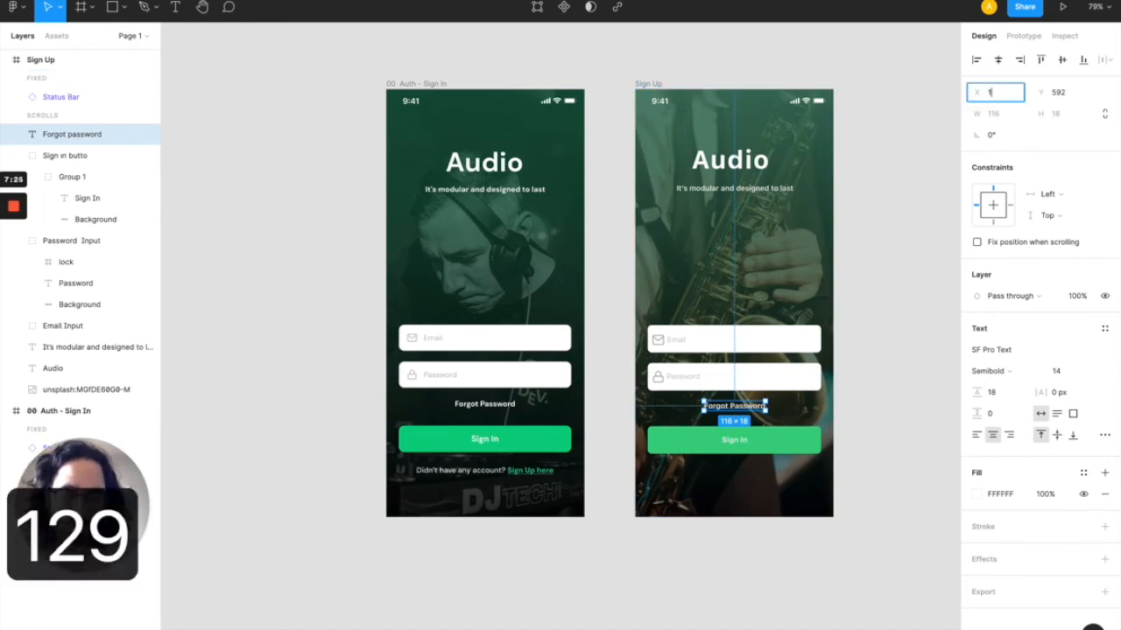
text(29.5)
key(Return)
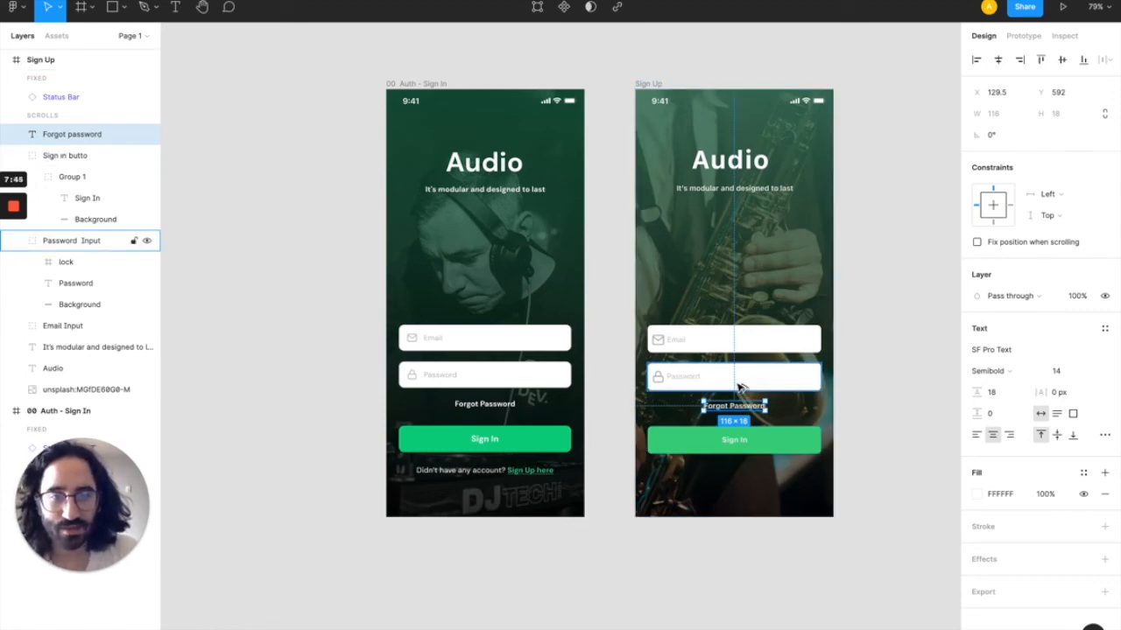
- Check the Forgot Password text's spacing to the elements above and below, and lower the Sign In button group to Y 642
click(781, 375)
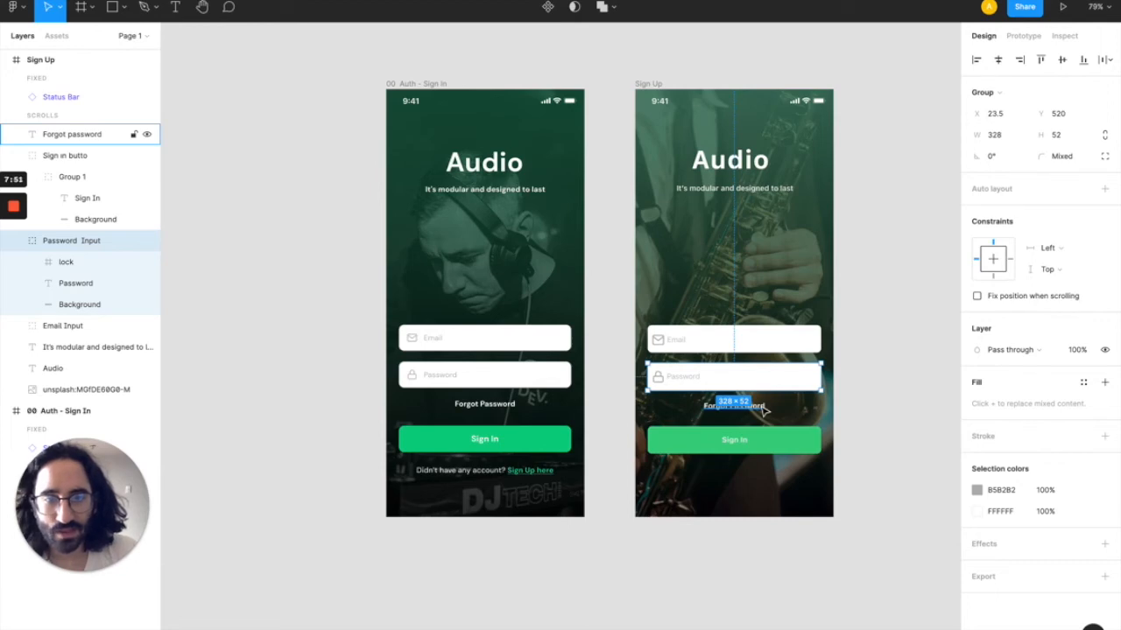
click(760, 435)
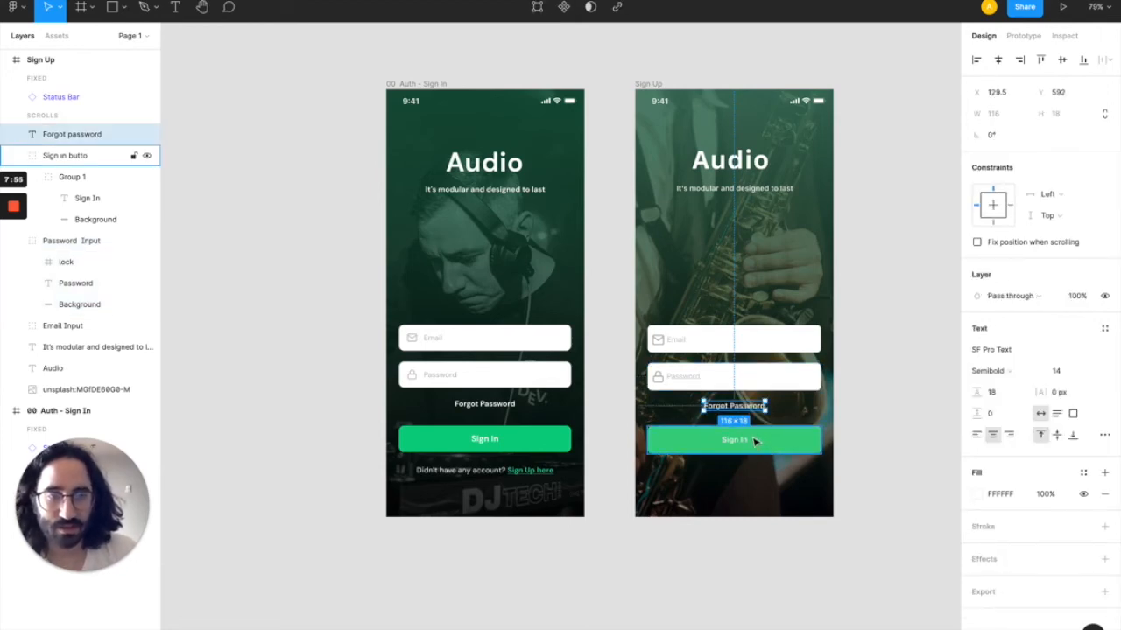
click(755, 440)
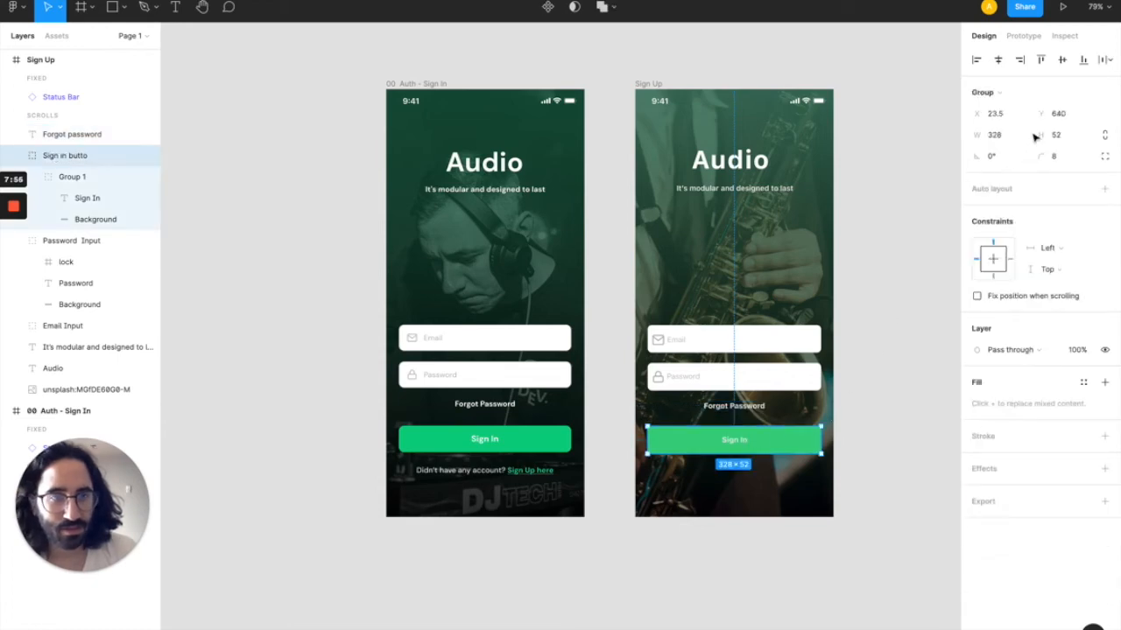
click(1059, 115)
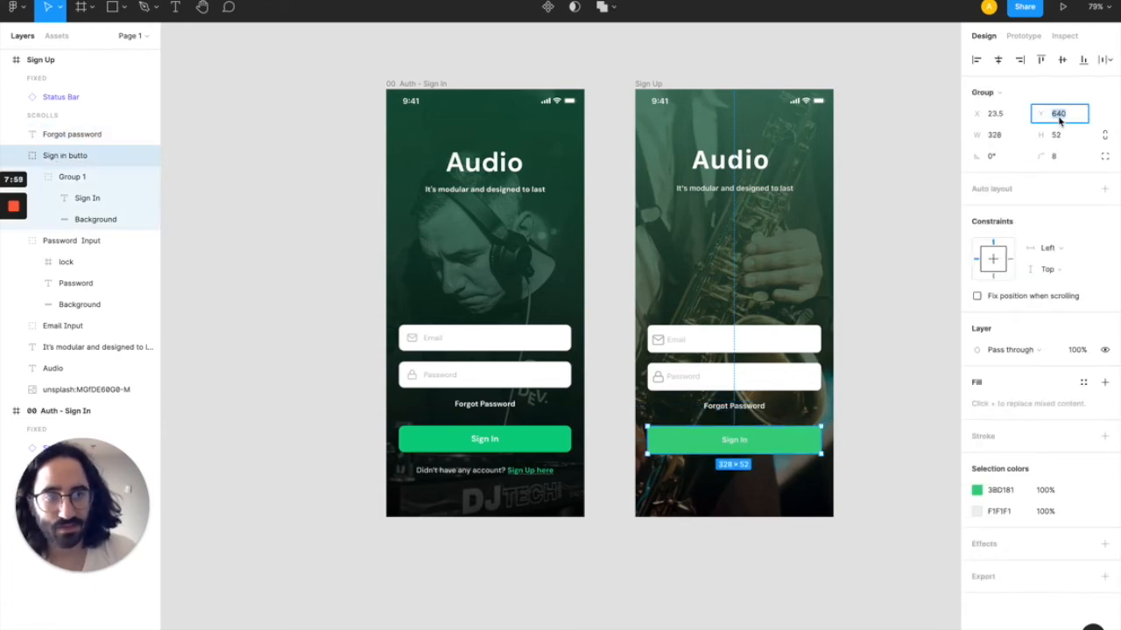
key(Up)
key(Up)
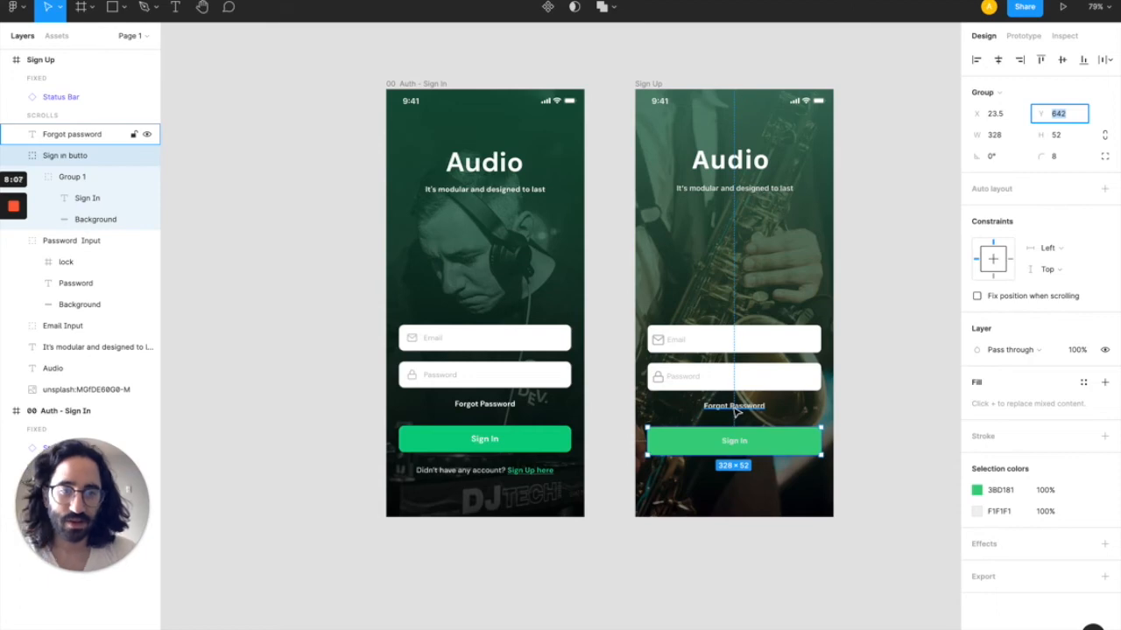
- Duplicate the Forgot Password text below the Sign In button at Y 714 and change its wording to "Didn't have any account?"
click(737, 408)
key(super+c)
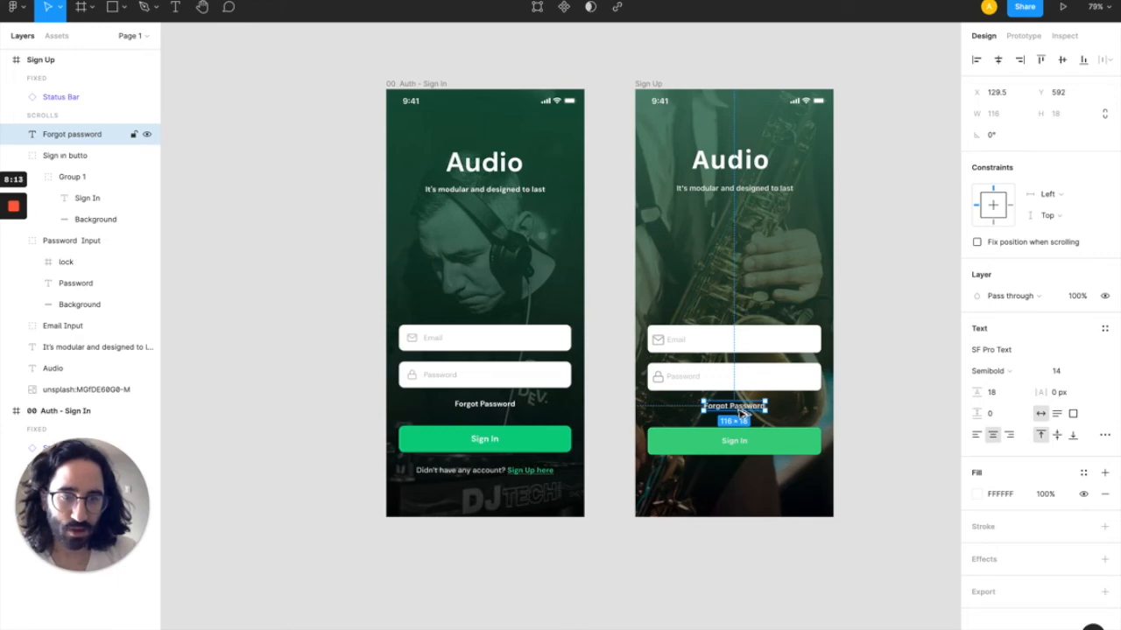
key(super+v)
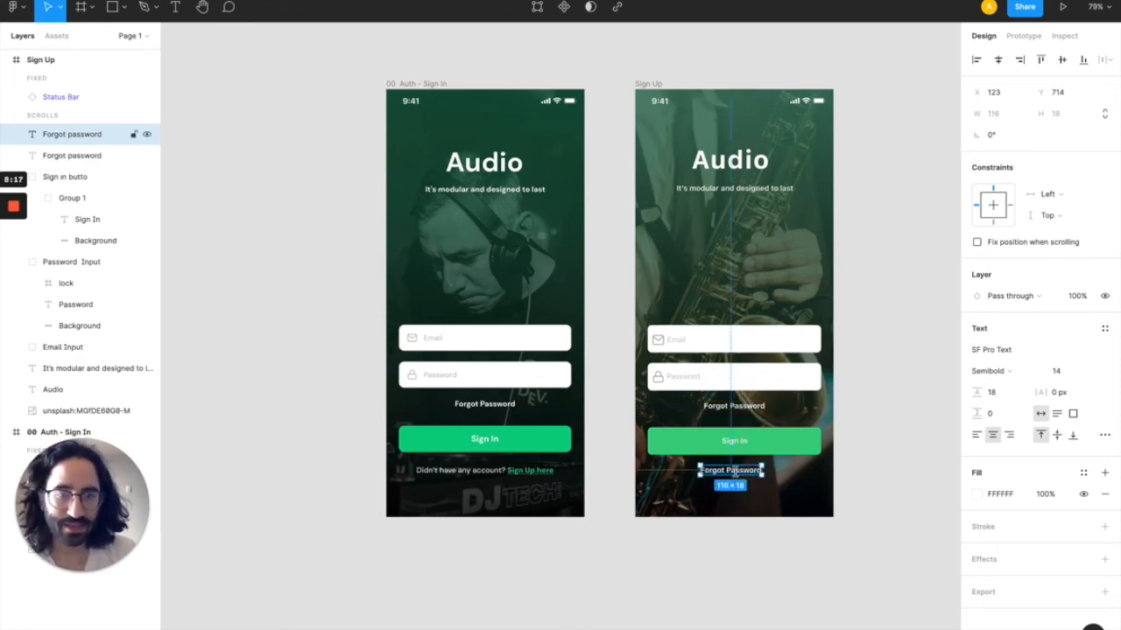
double_click(732, 472)
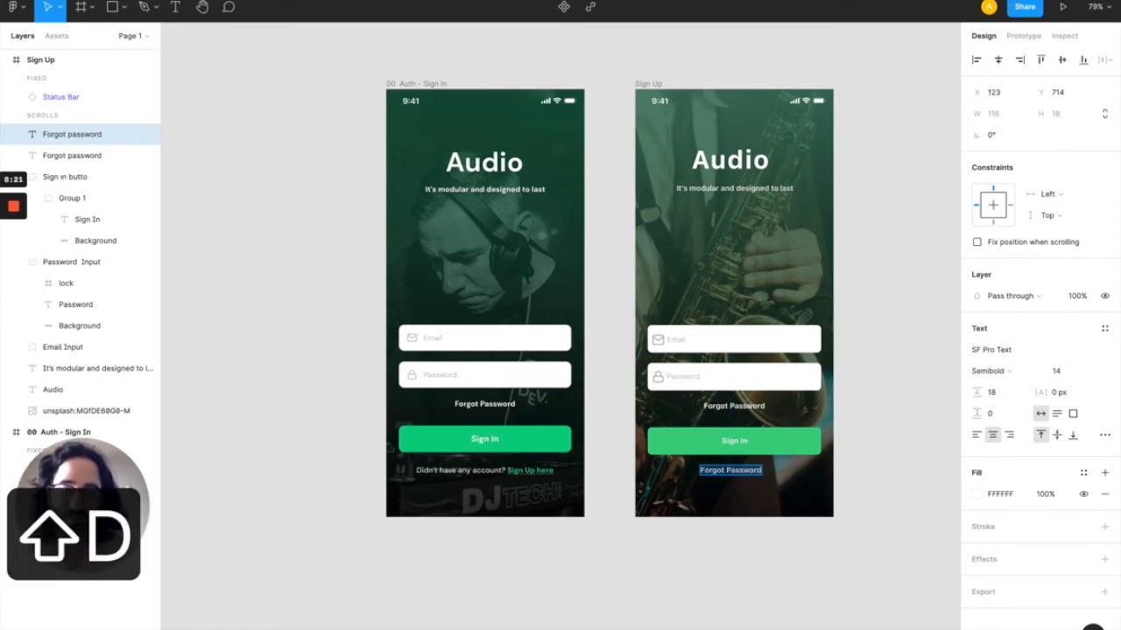
text(Didn't)
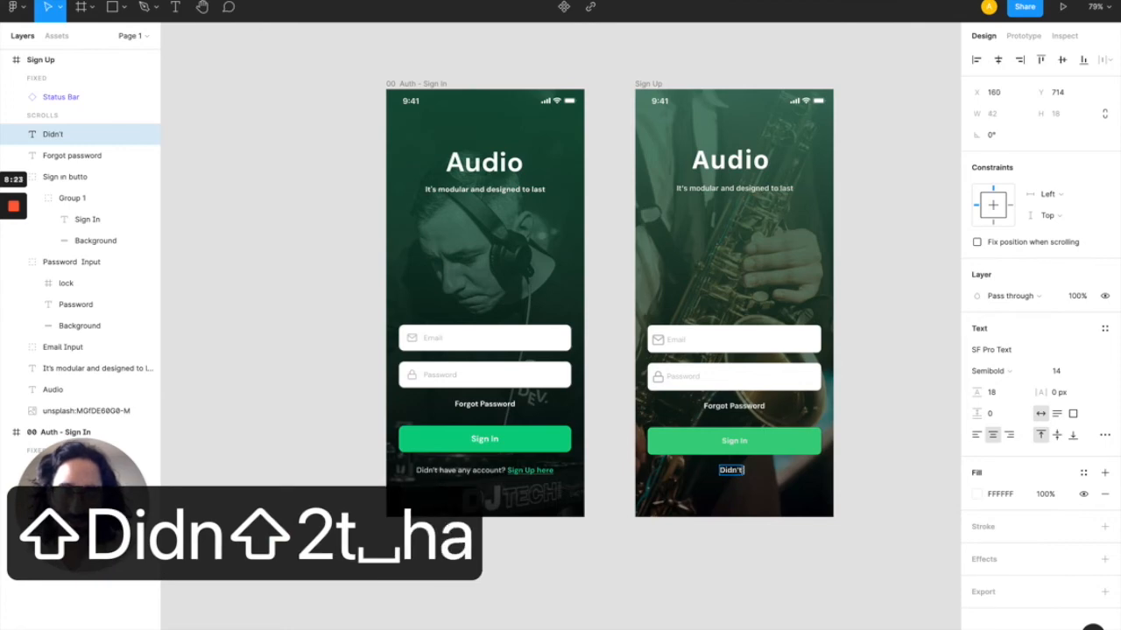
text( have any account?)
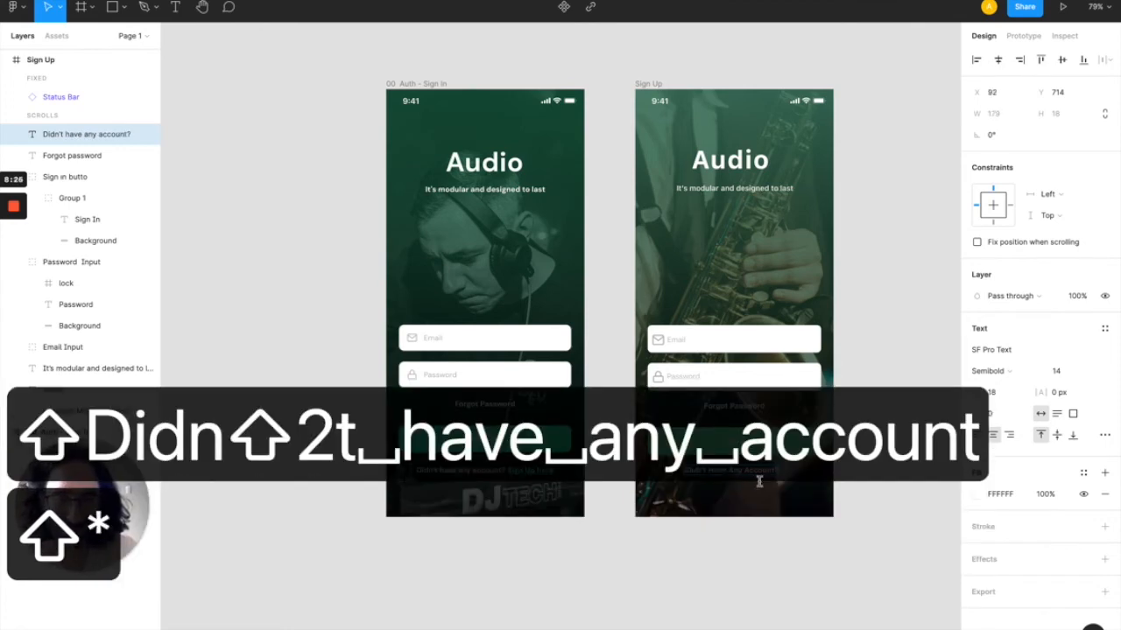
- Remove the title-case formatting from the "Didn't have any account?" text and set its font weight to Regular
key(Escape)
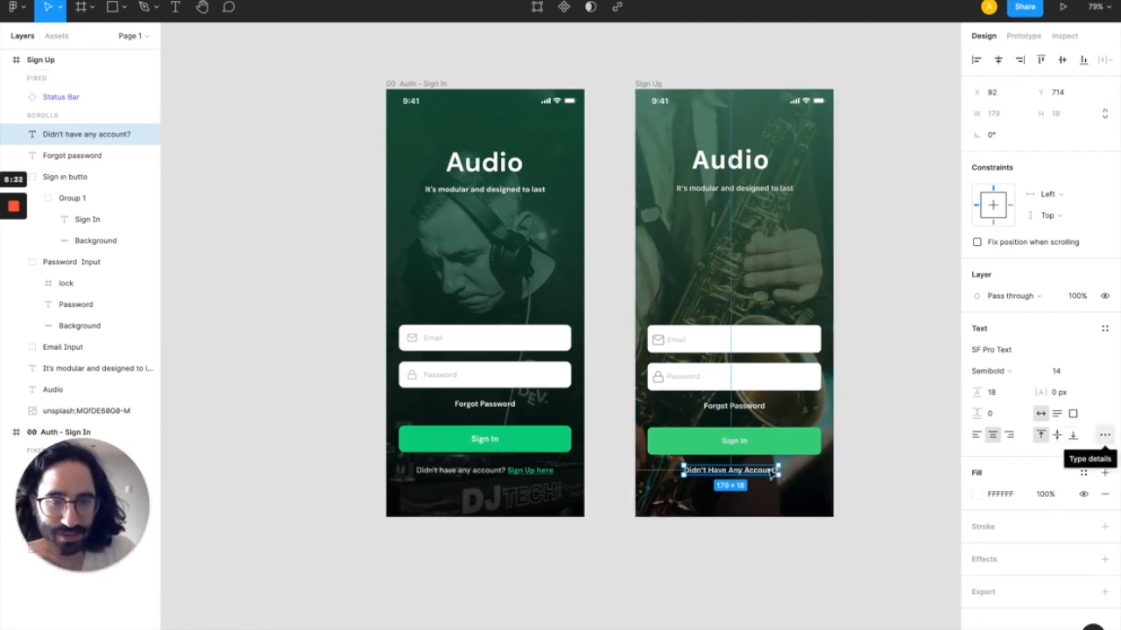
click(1103, 439)
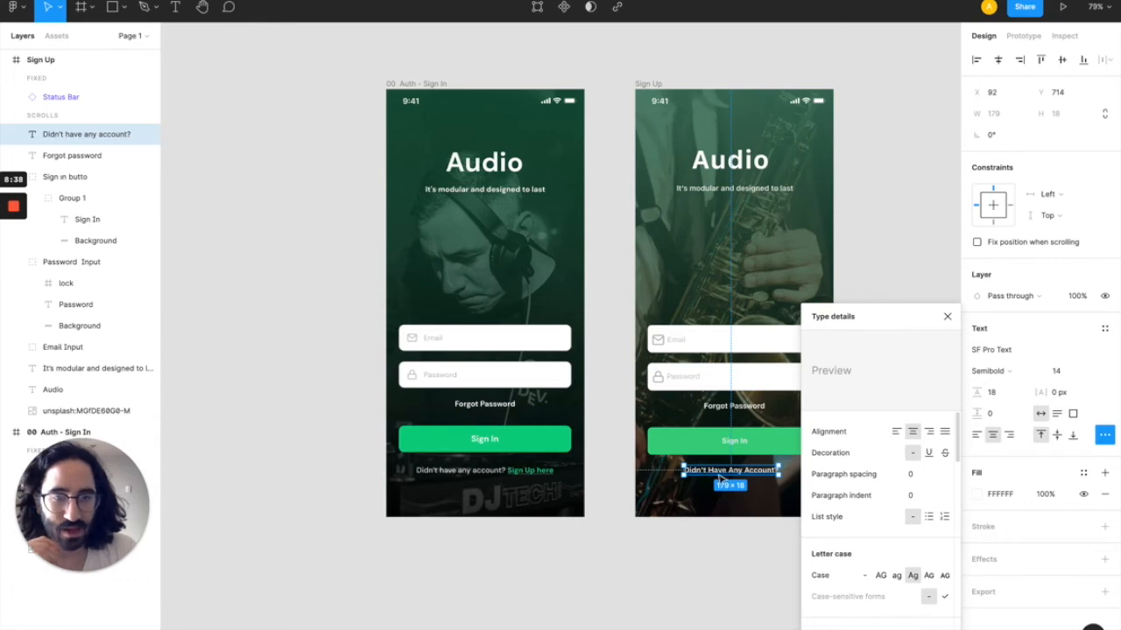
click(865, 576)
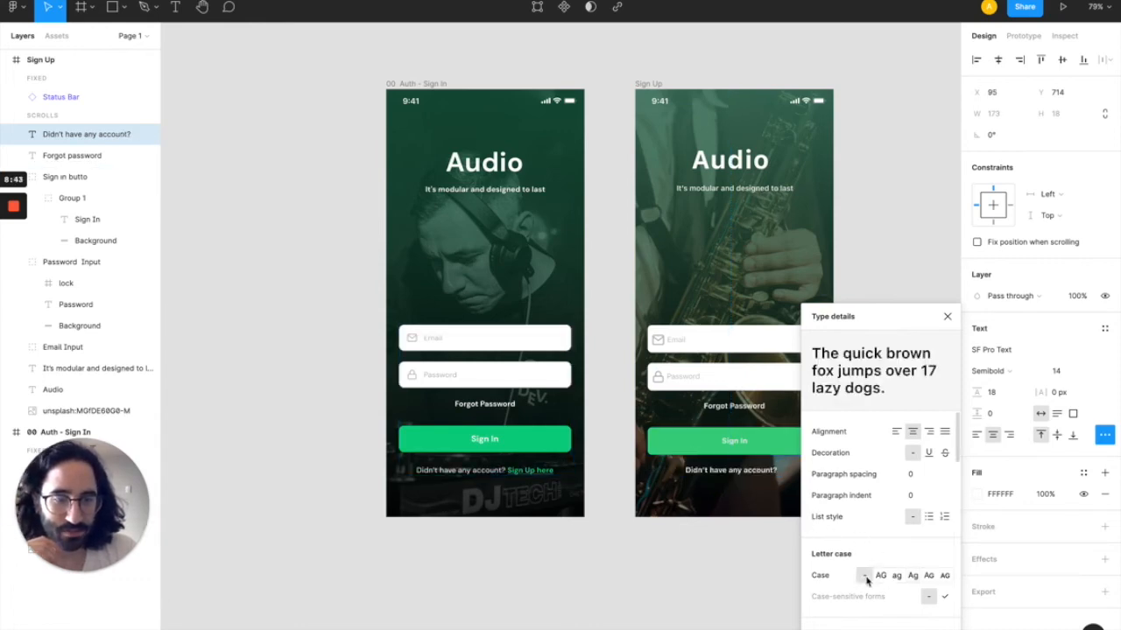
click(946, 318)
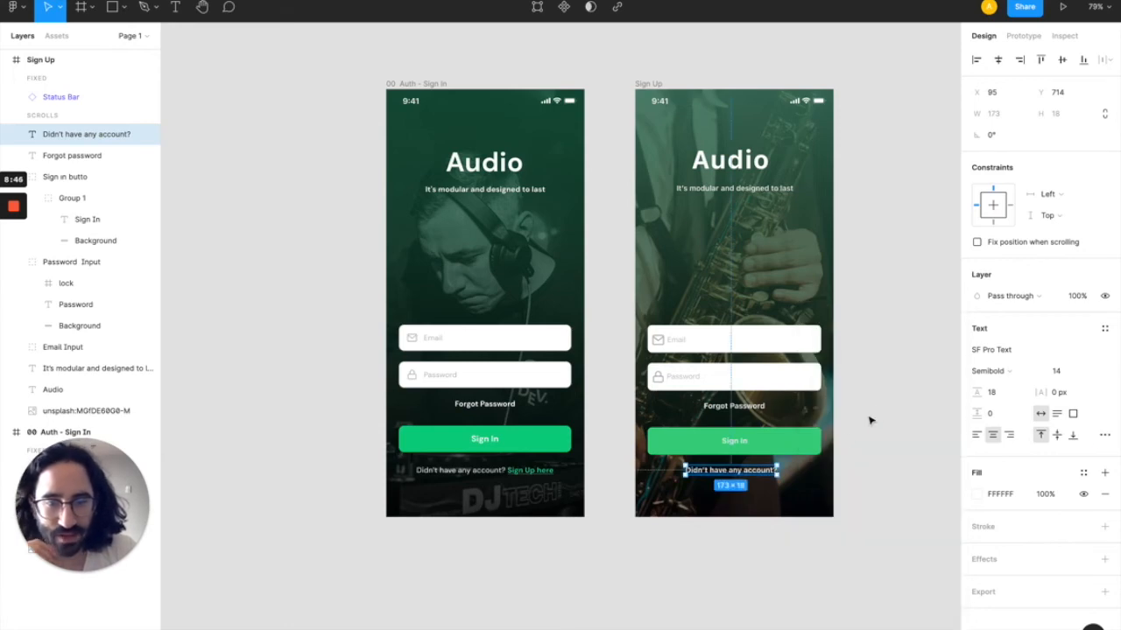
click(1012, 372)
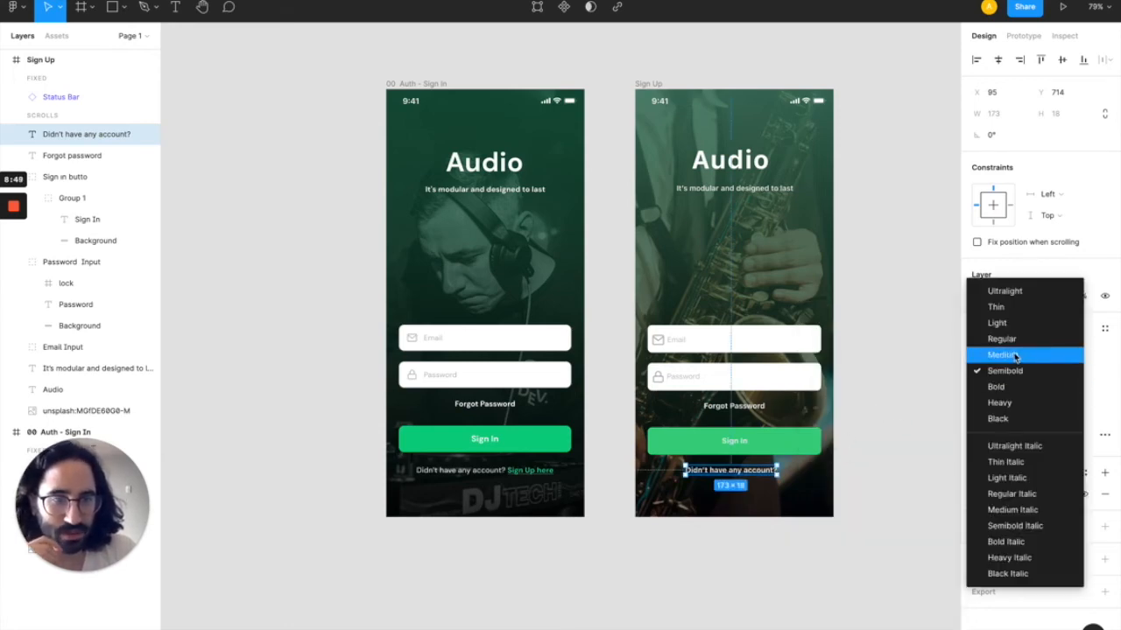
click(1010, 347)
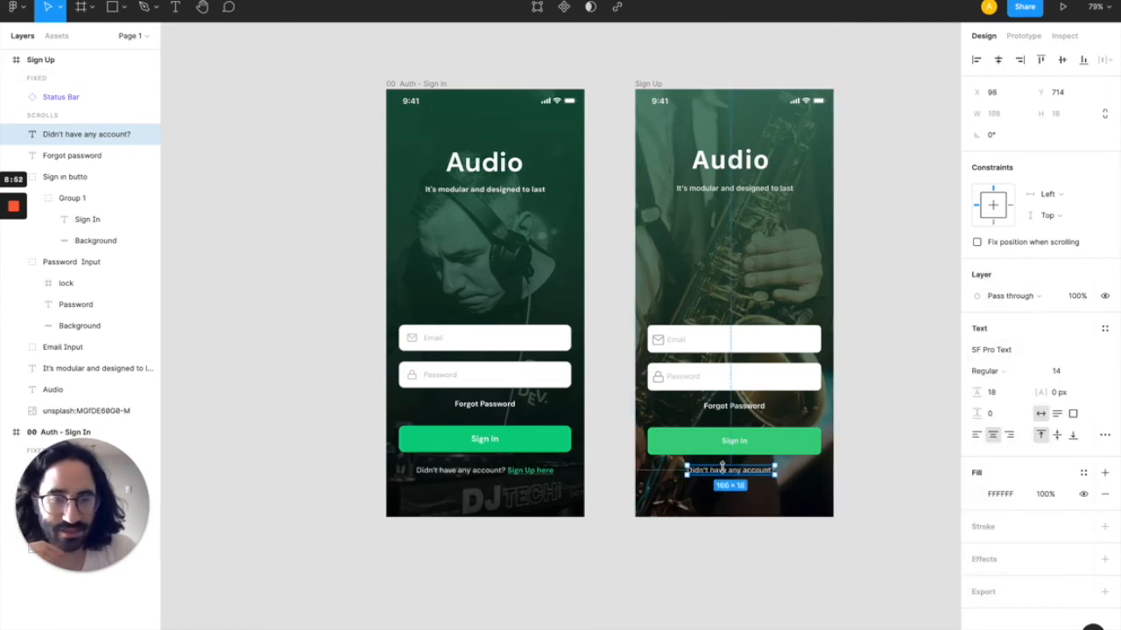
- Append "Sign Up here" to the end of the "Didn't have any account?" text
double_click(769, 470)
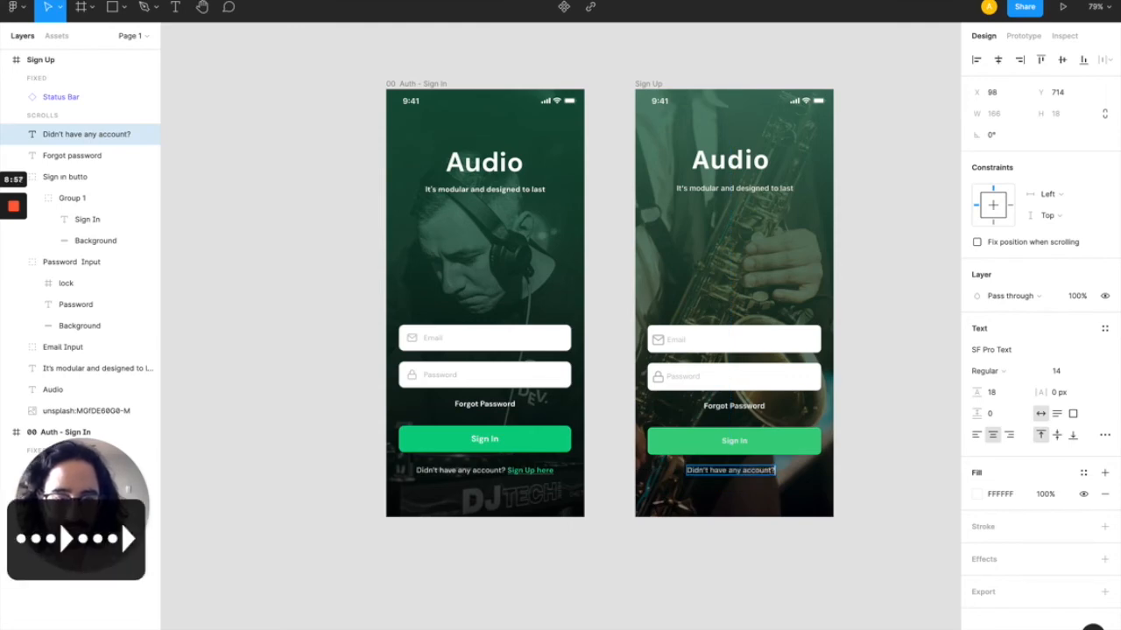
text(Sign )
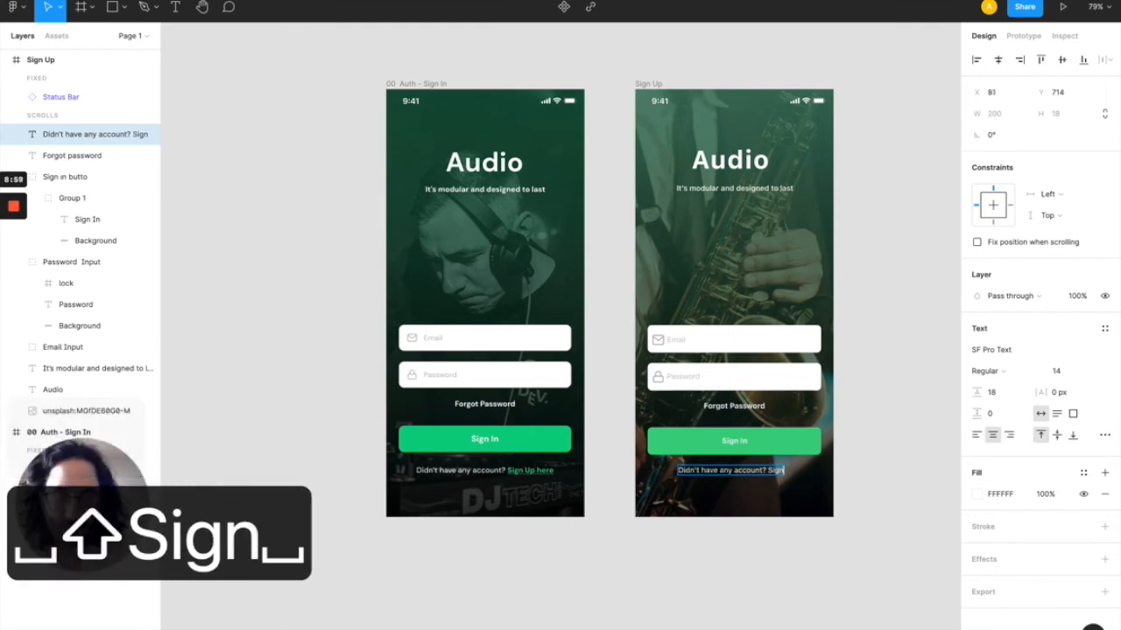
text(Up)
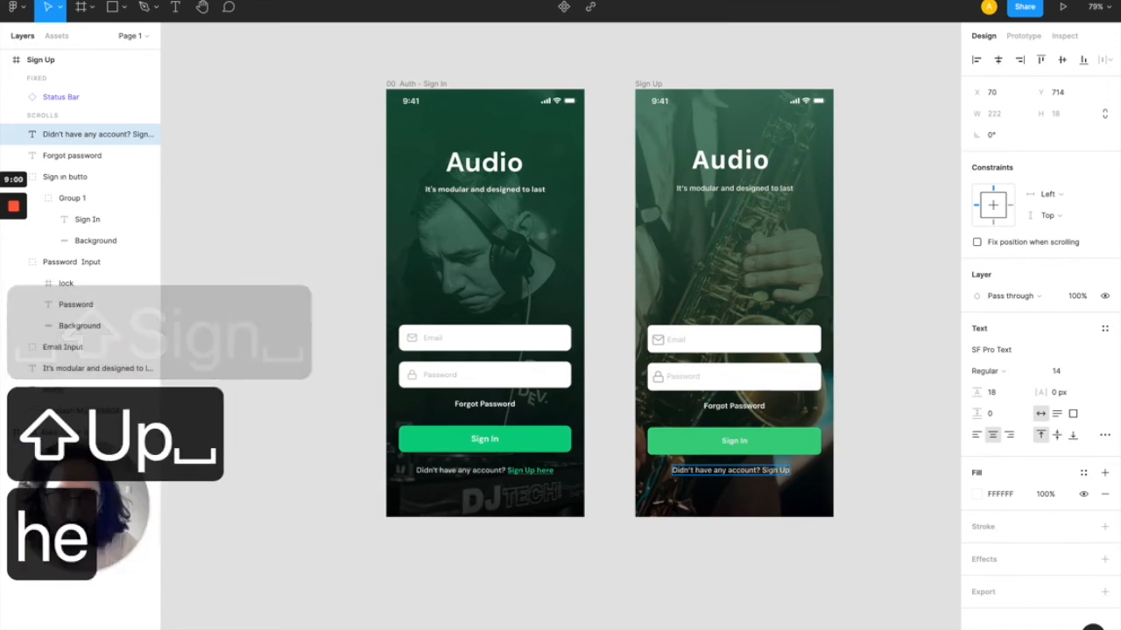
text( here)
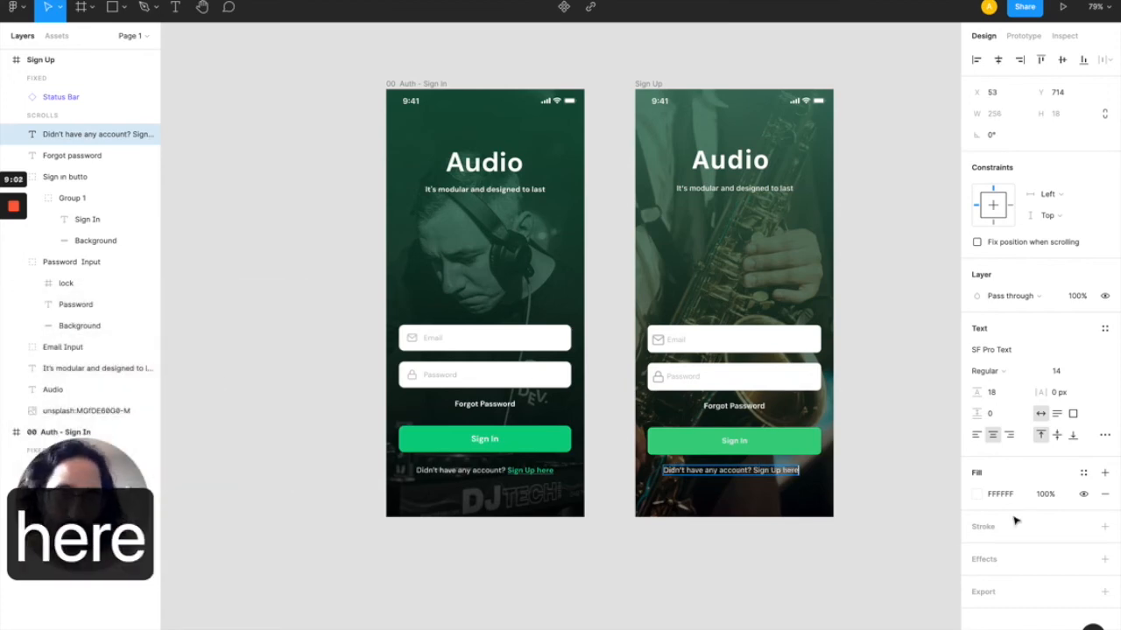
key(Escape)
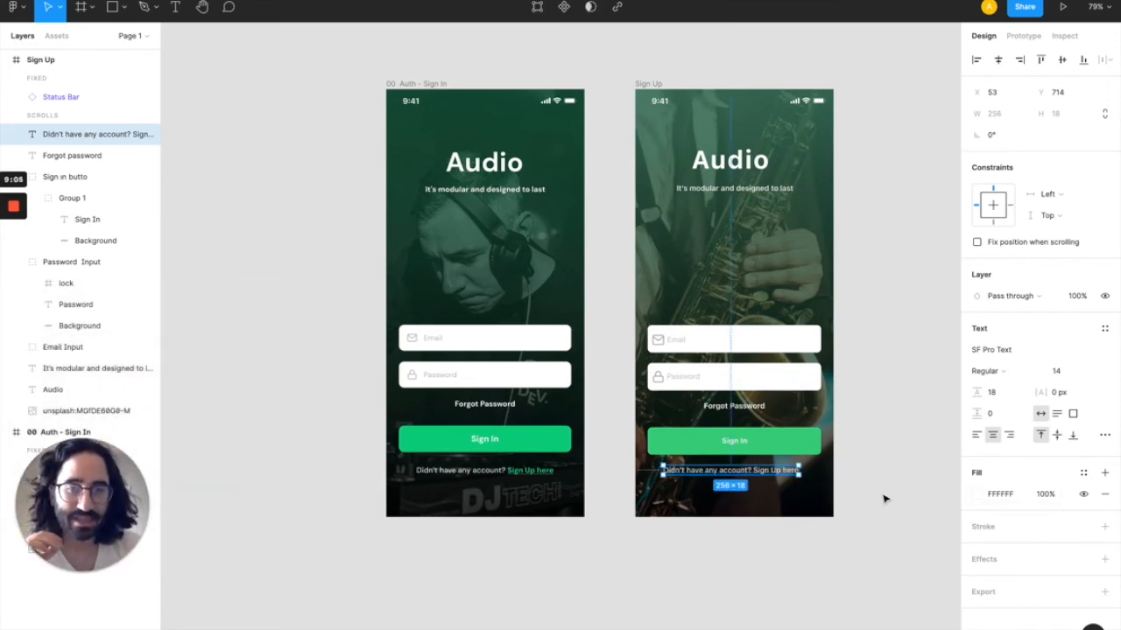
- Recolor only the words "Sign Up here" with the green 3BD181 sampled from the Sign Up screen's Sign In button
double_click(758, 473)
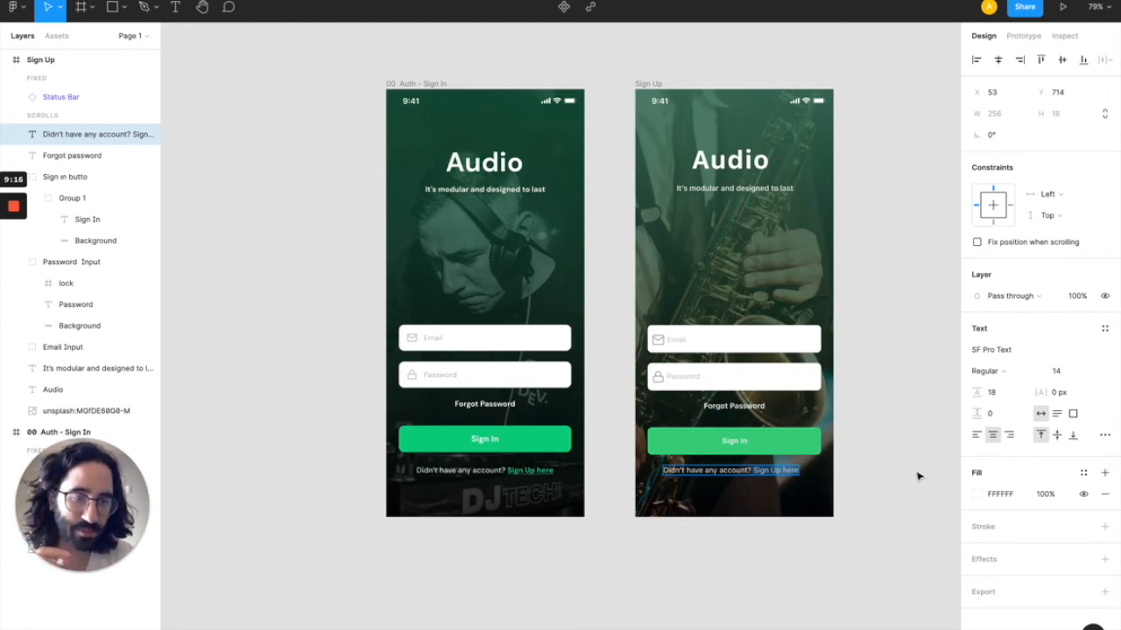
click(978, 494)
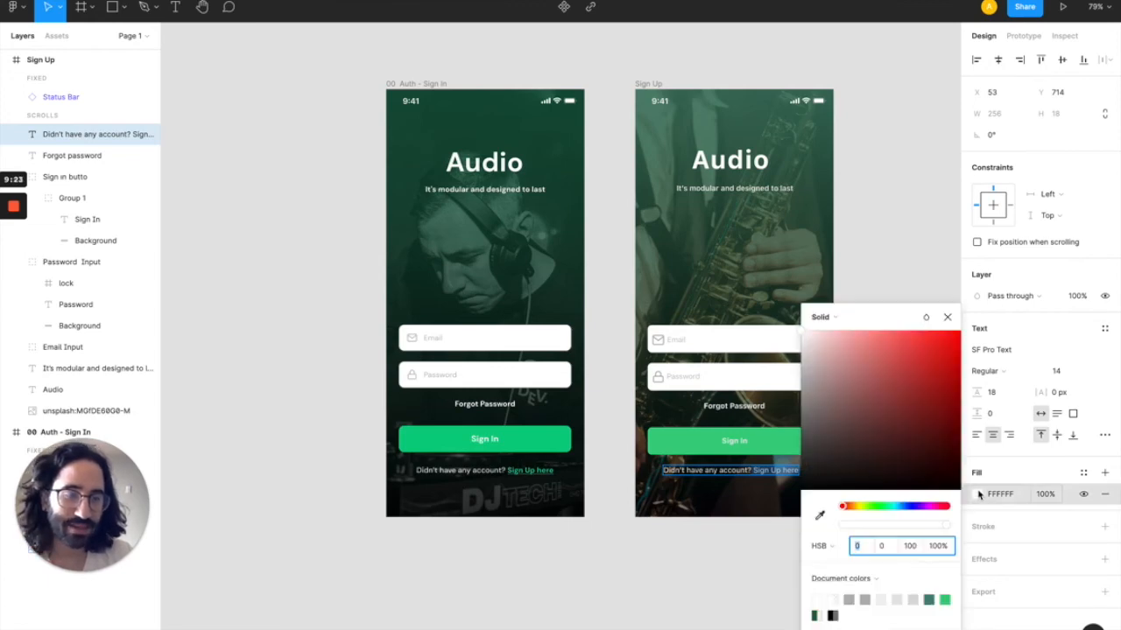
click(820, 517)
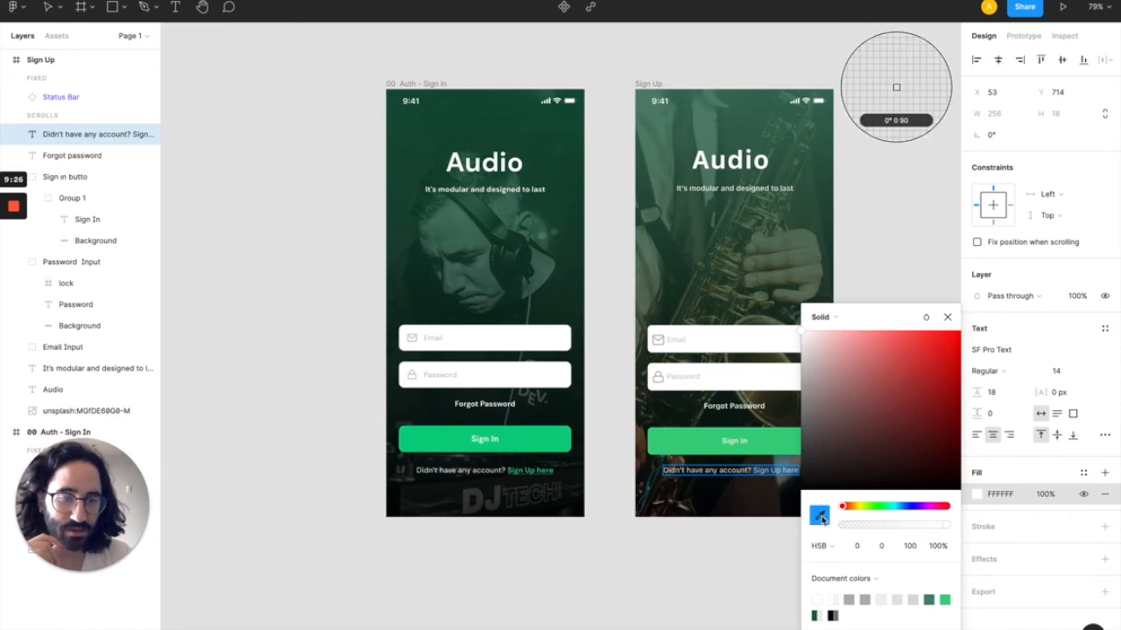
click(695, 443)
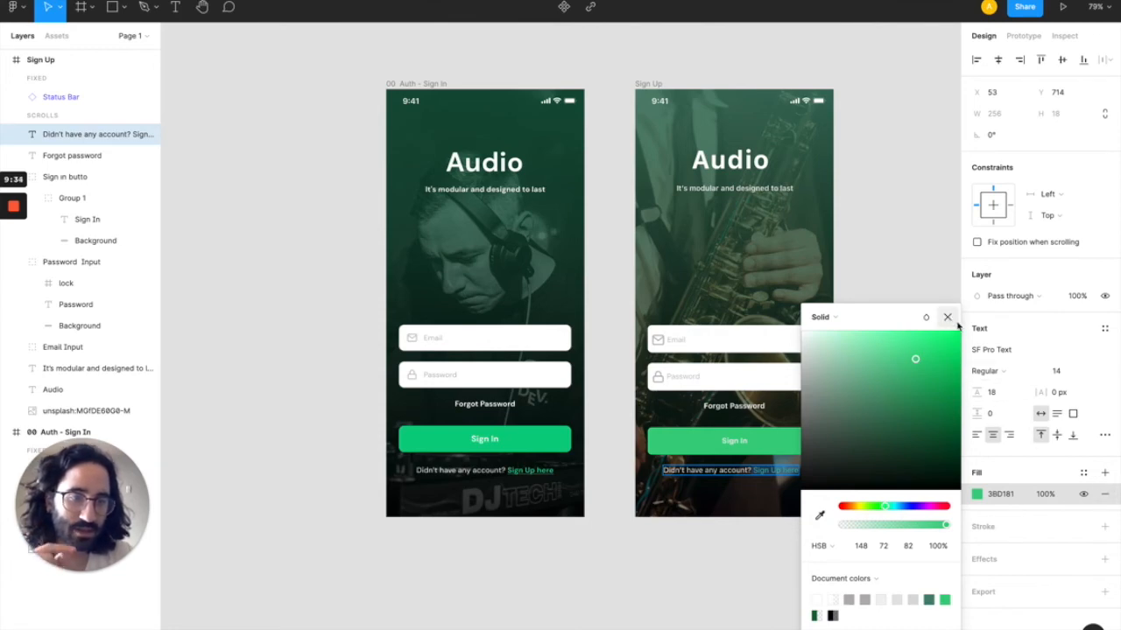
click(1087, 467)
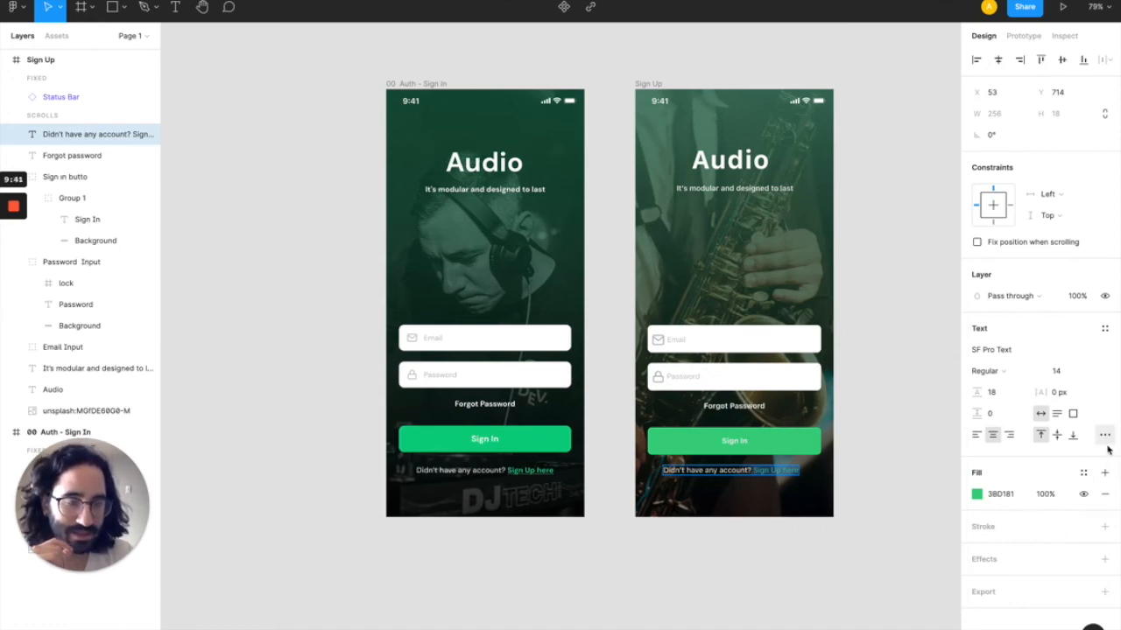
- Underline the words "Sign Up here" in the account text and deselect it
click(1107, 445)
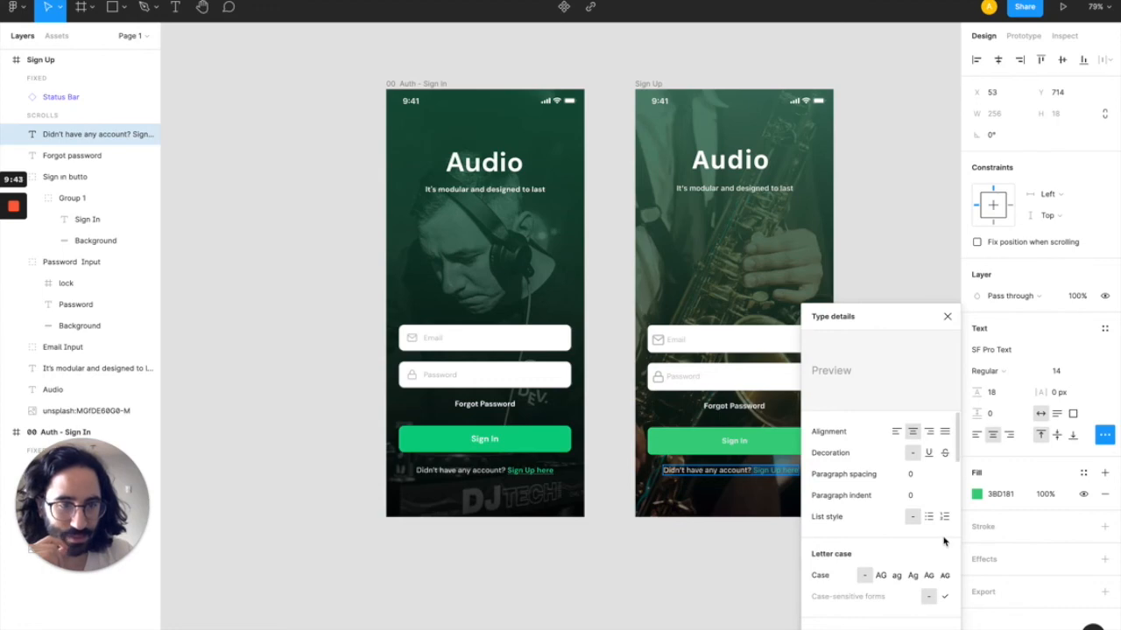
scroll(943, 538, down, 1)
scroll(937, 516, up, 1)
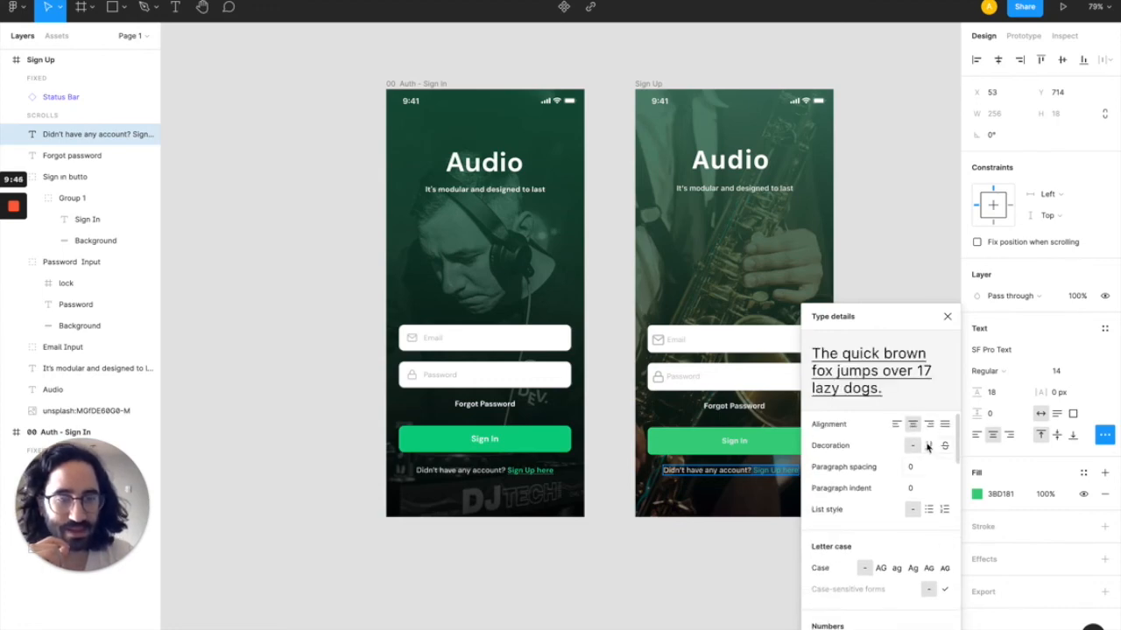
click(947, 318)
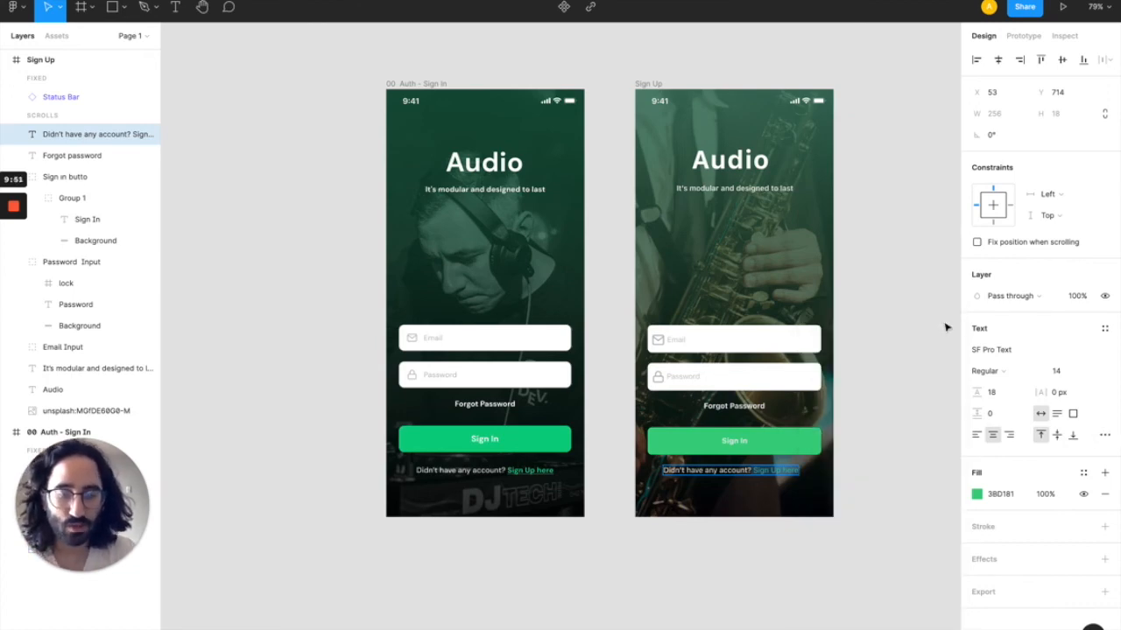
click(913, 492)
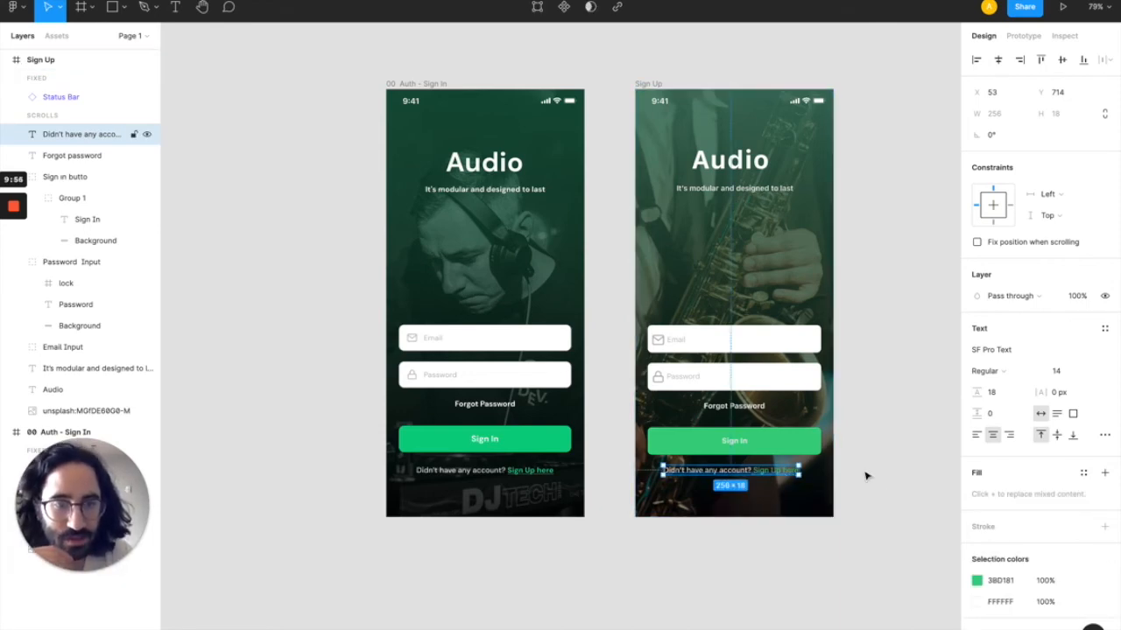
click(869, 522)
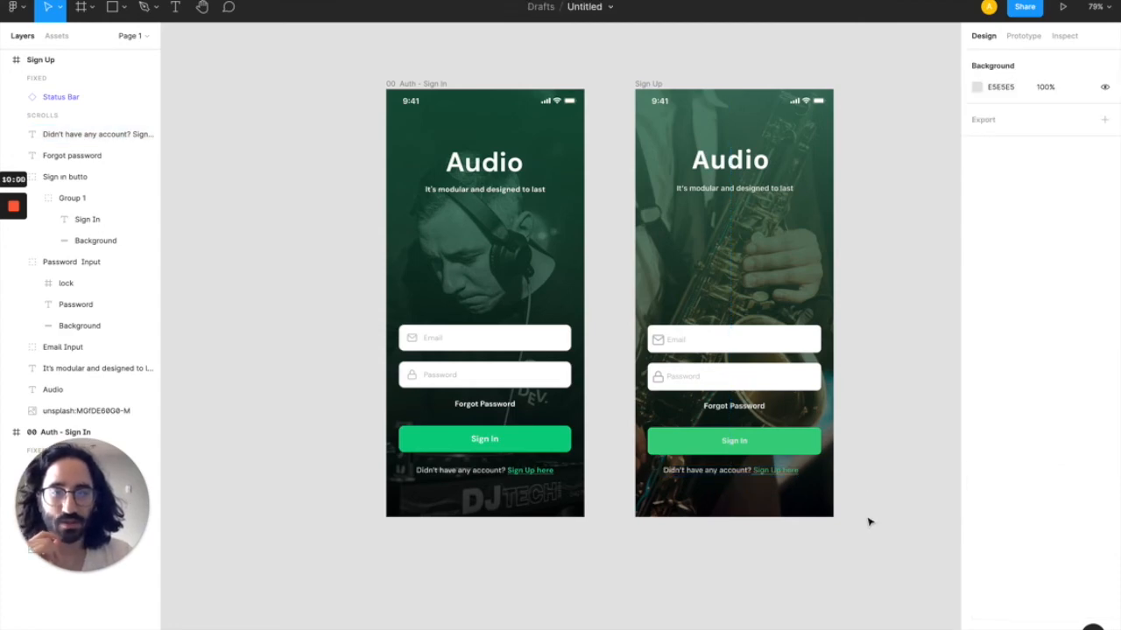
- Check the account text's distances to the edges of the Sign Up screen
click(751, 470)
key(alt)
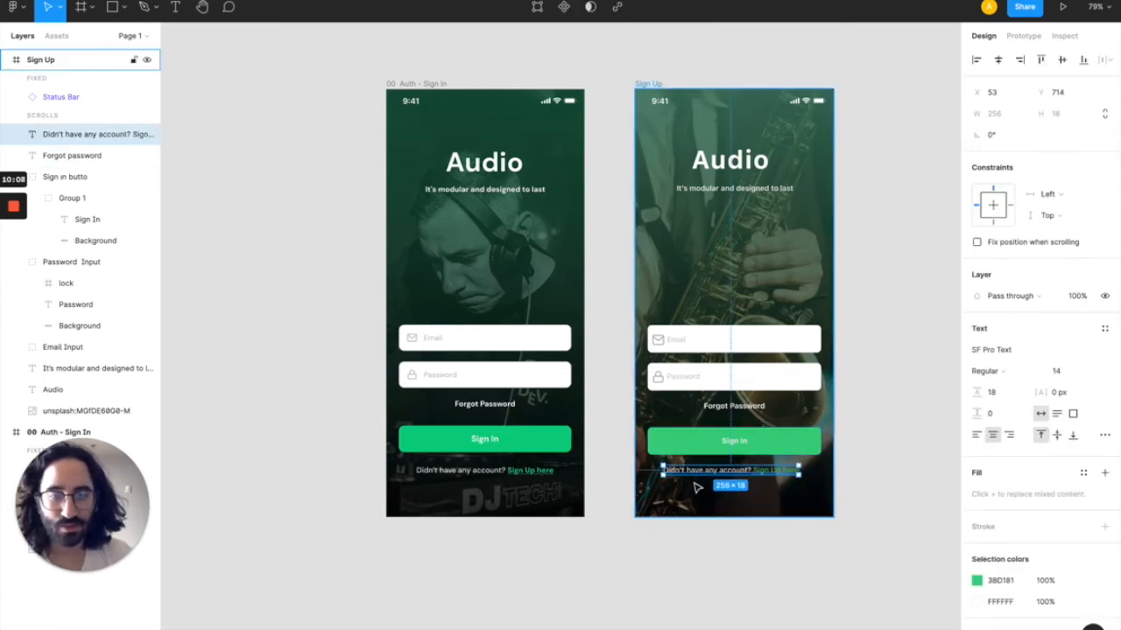
click(886, 197)
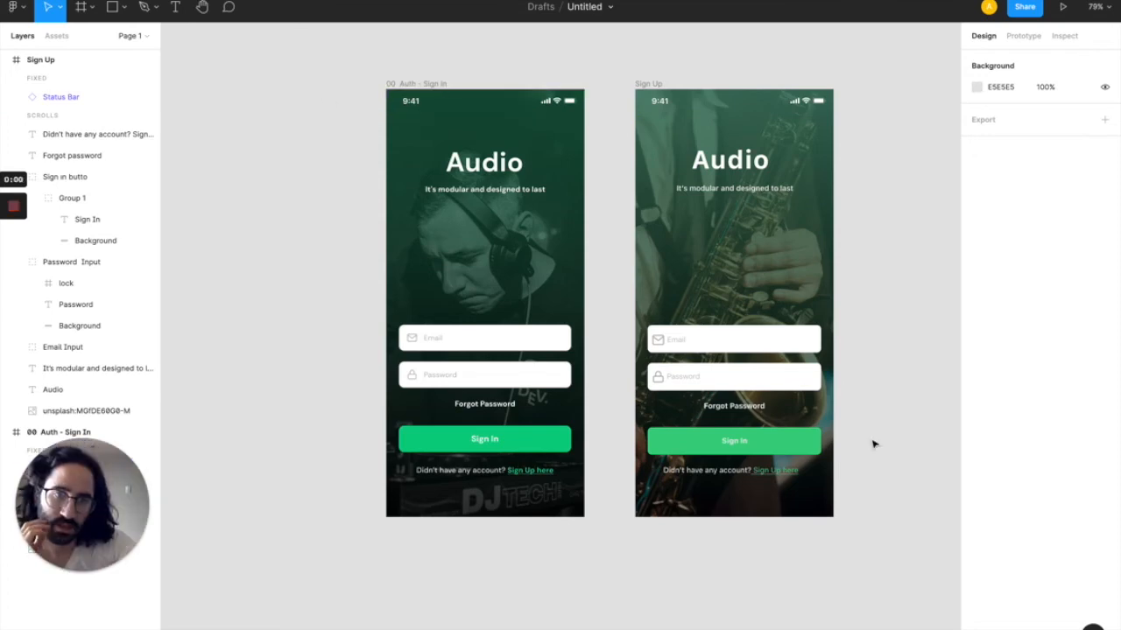
- Compare the size of the reference screen's Email field with the Email Input group on the Sign Up screen
click(442, 85)
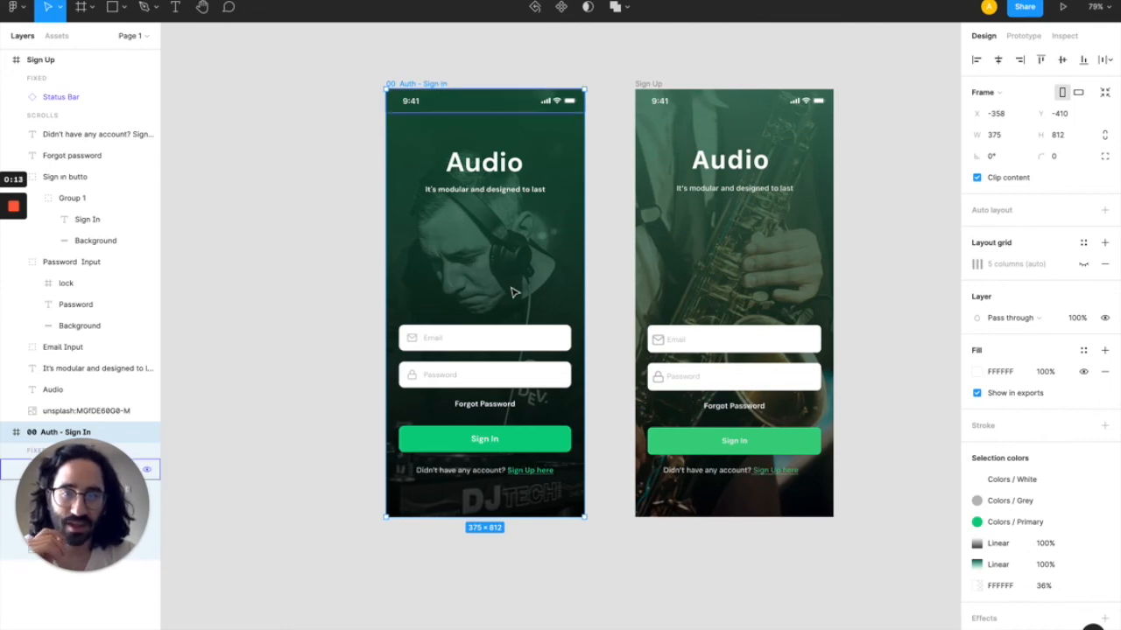
click(520, 348)
double_click(520, 348)
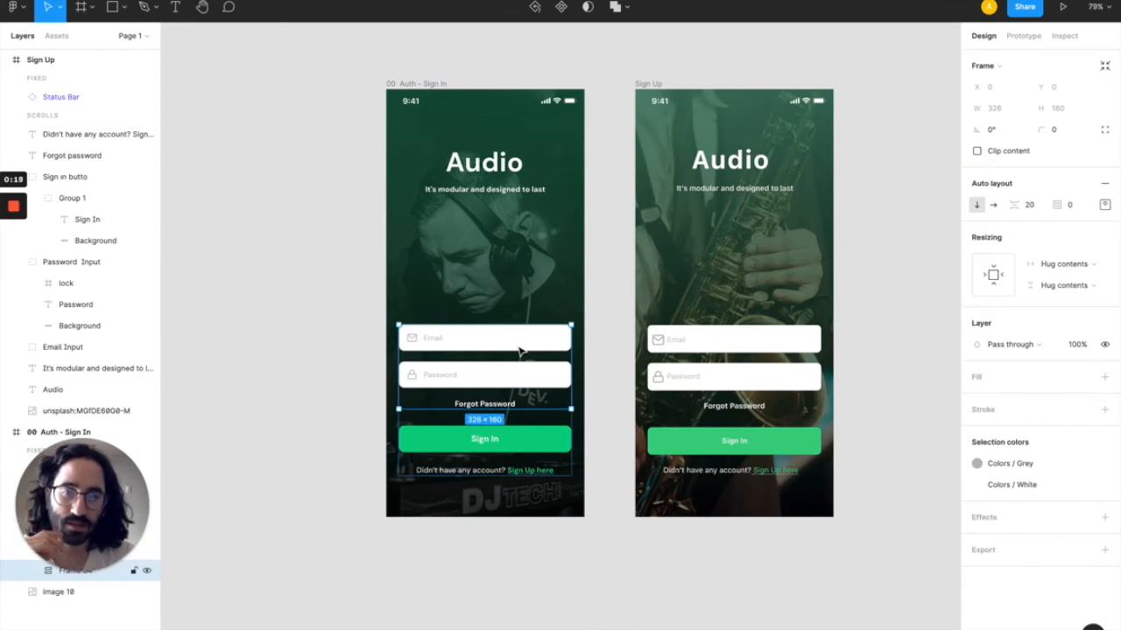
double_click(519, 350)
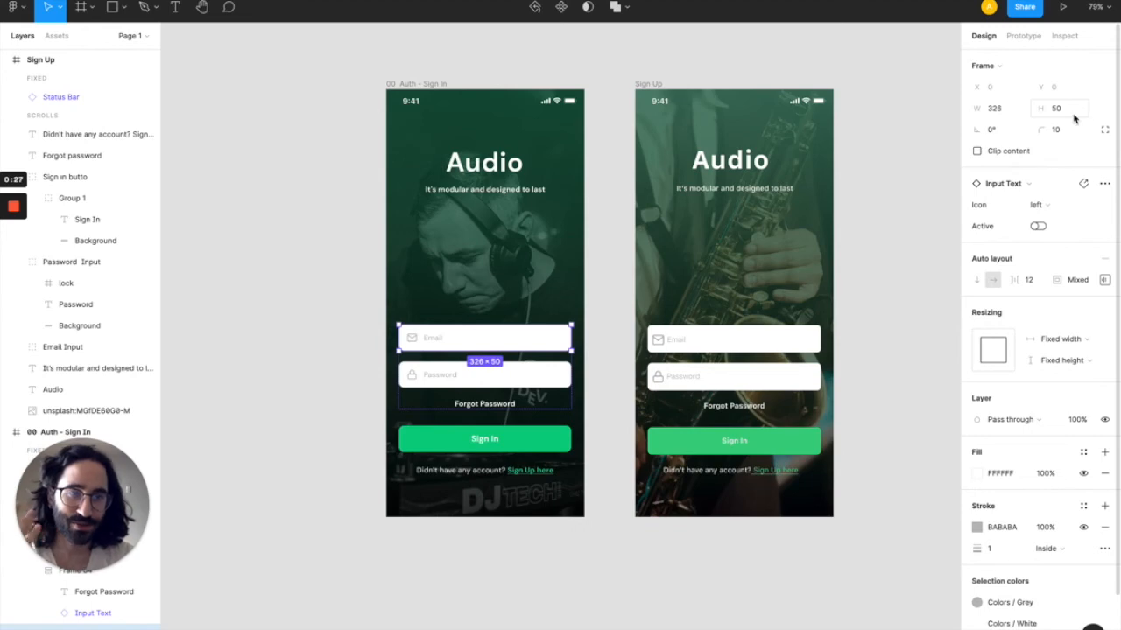
click(723, 341)
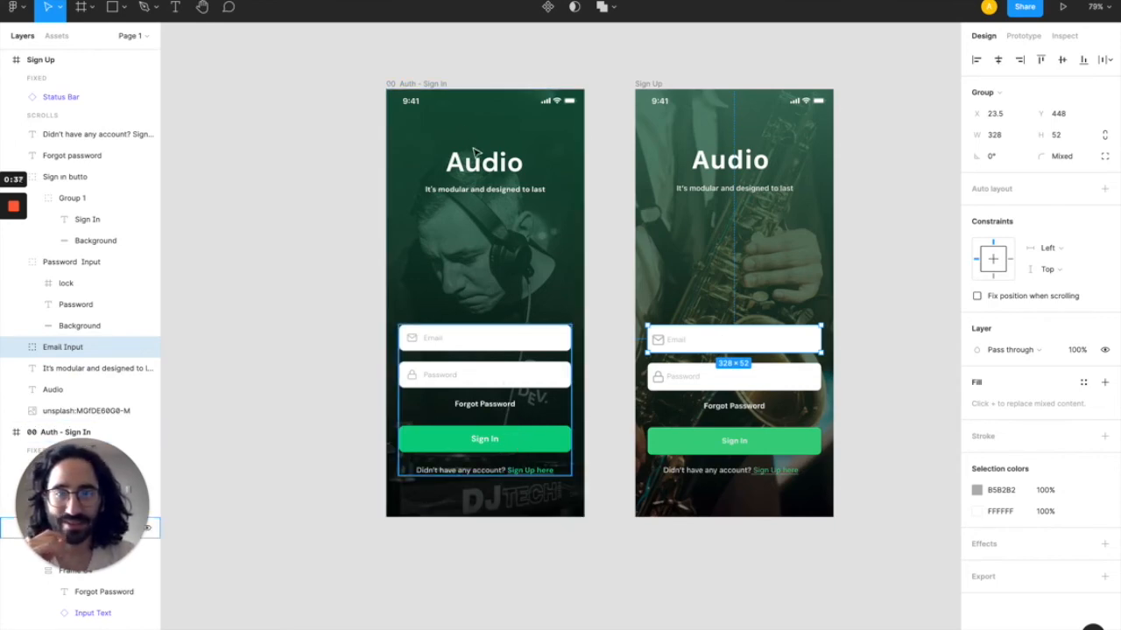
- Check the reference Audio title's font and set the Sign Up screen's Audio title to DM Sans
click(483, 170)
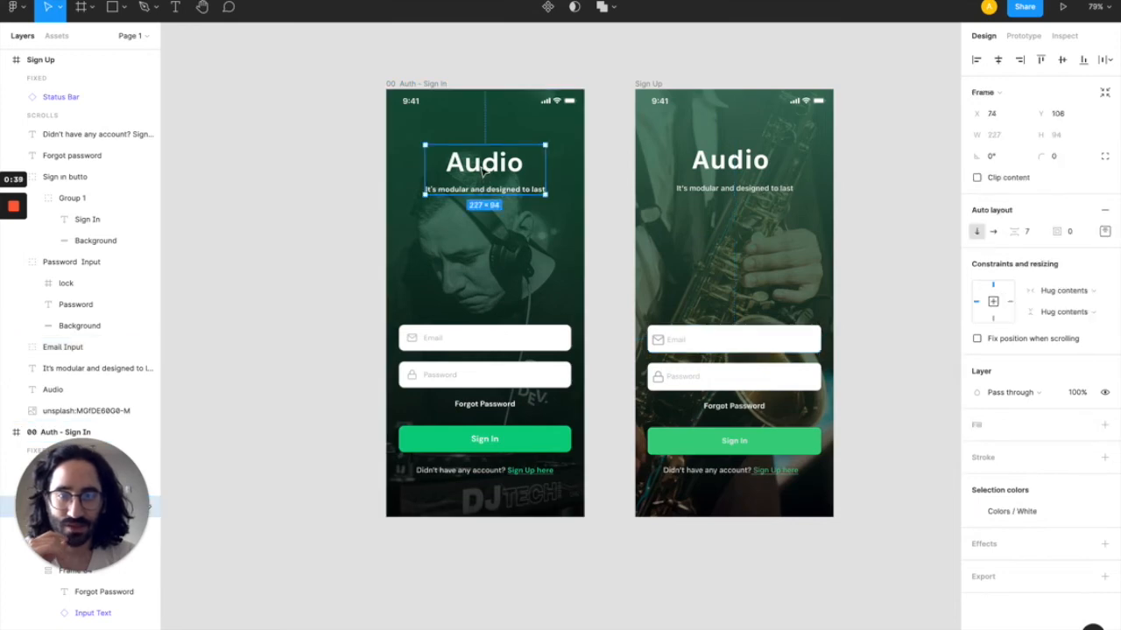
click(482, 170)
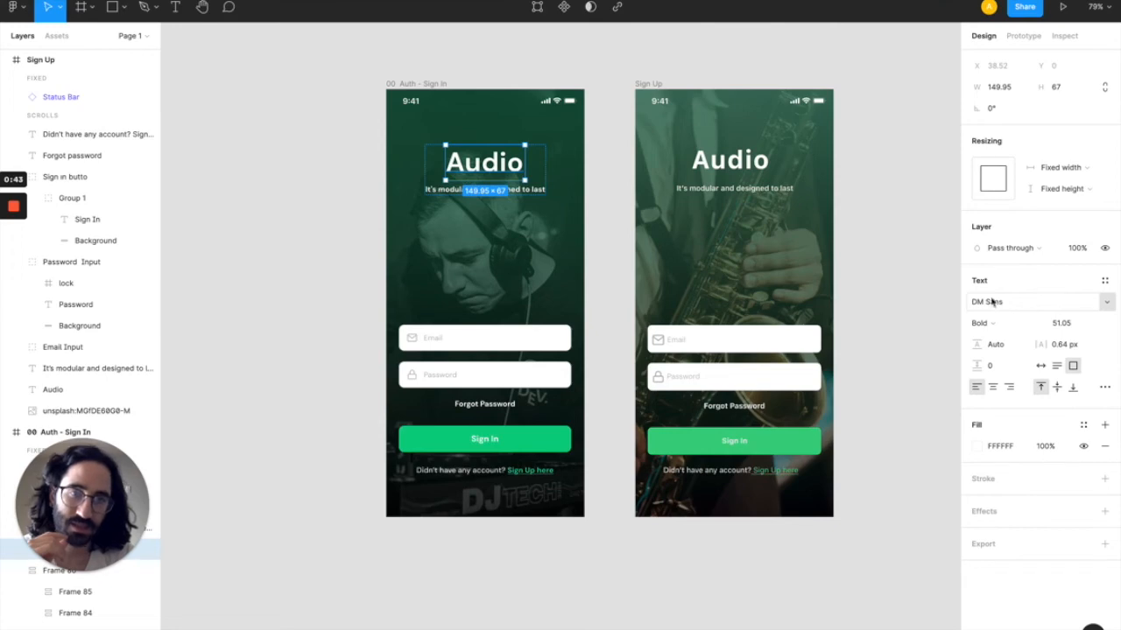
click(758, 167)
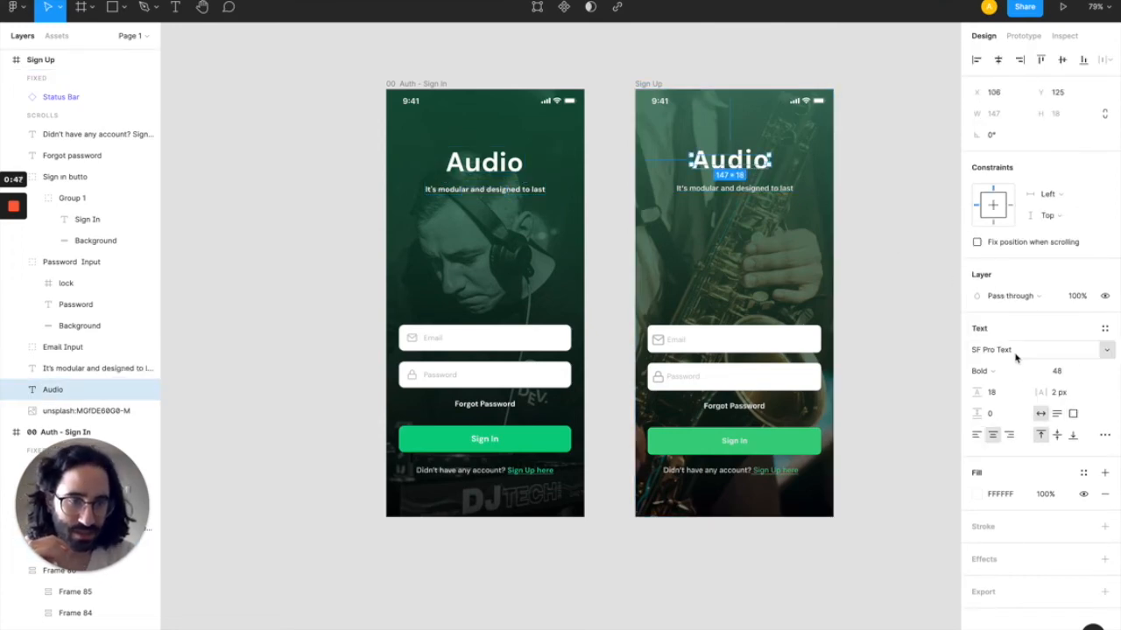
click(1015, 354)
text(Dm)
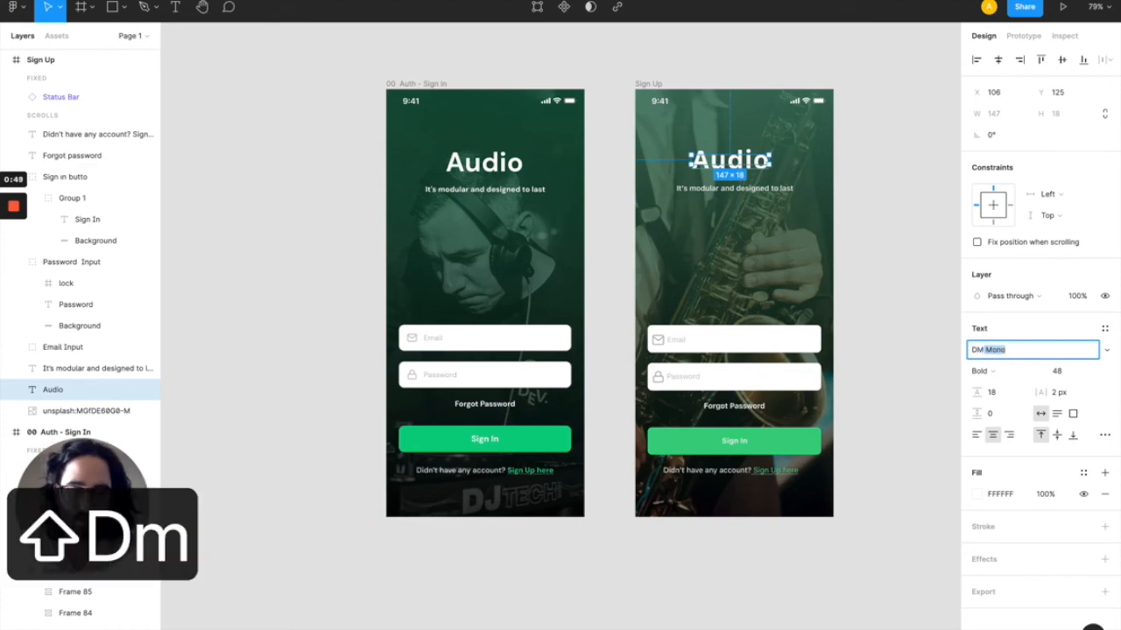
text( S)
key(Return)
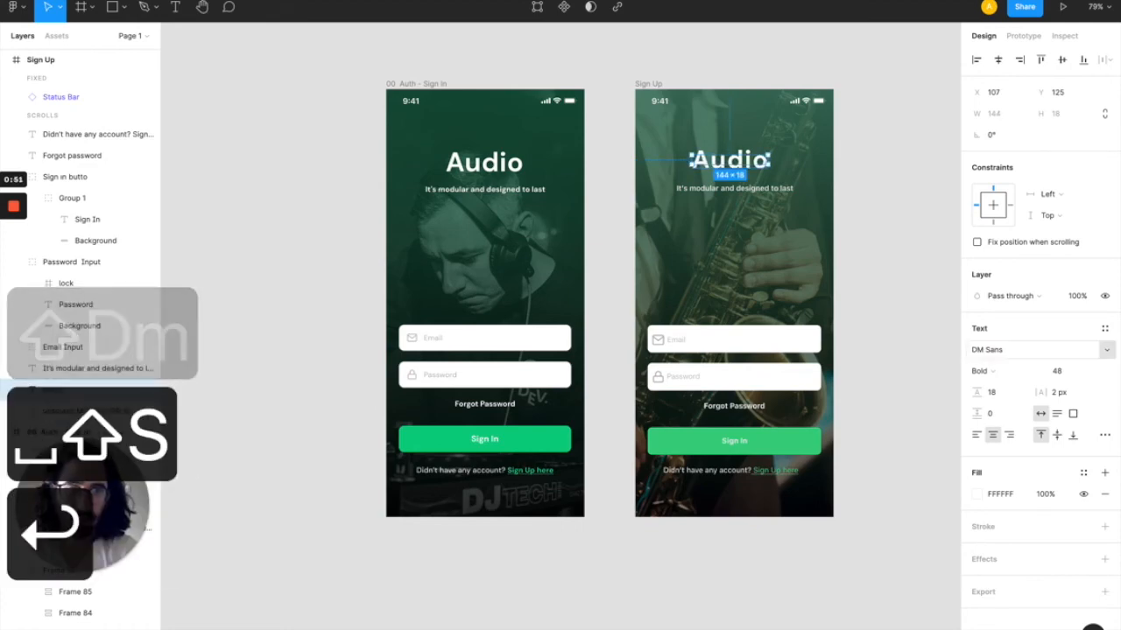
click(931, 299)
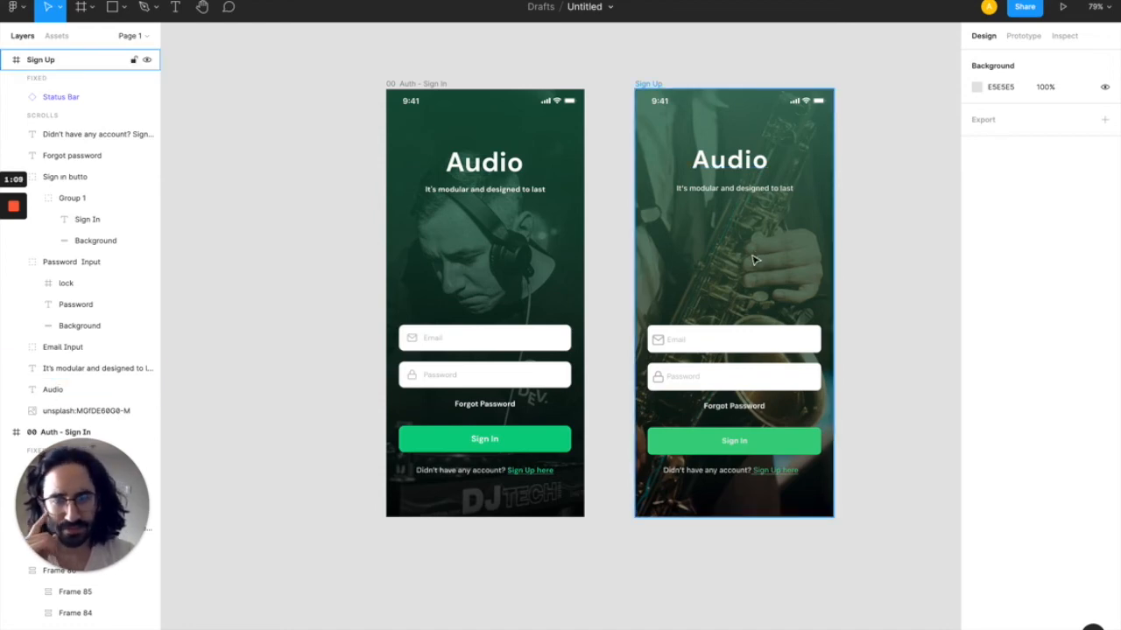
- Check the fill colour and HSB values of the reference screen's Sign In button
click(563, 447)
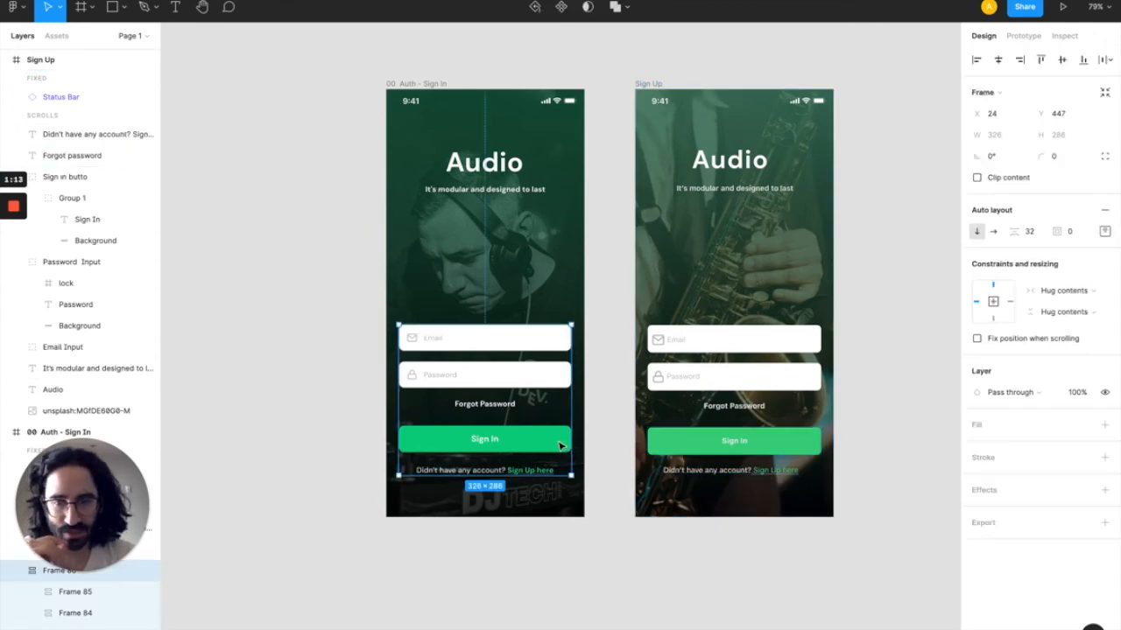
click(561, 446)
click(561, 446)
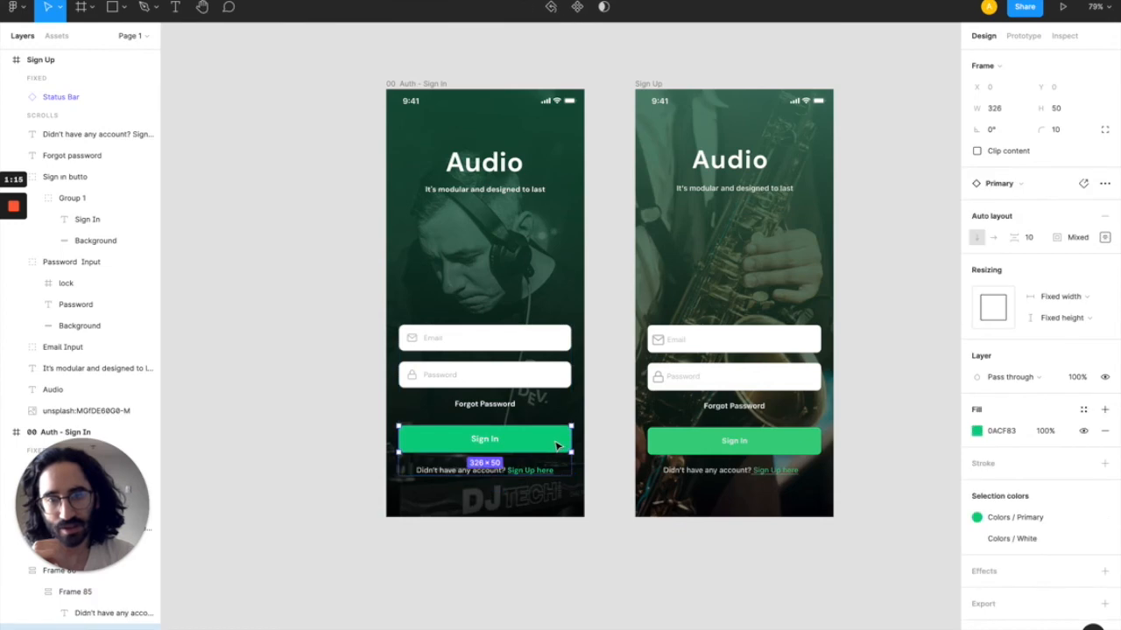
click(977, 431)
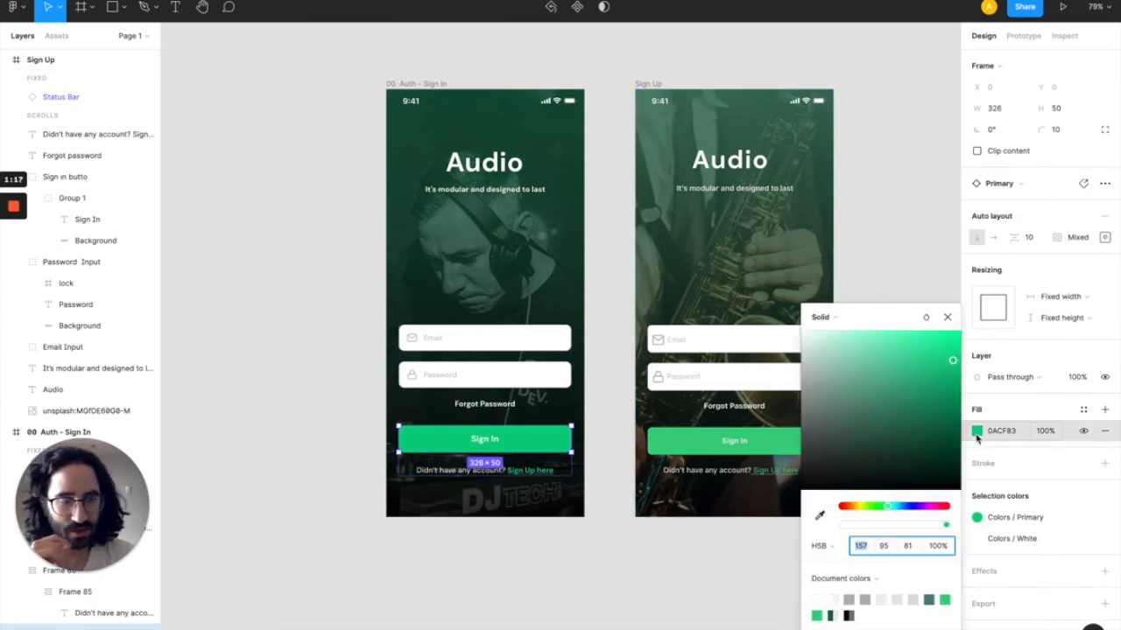
click(867, 546)
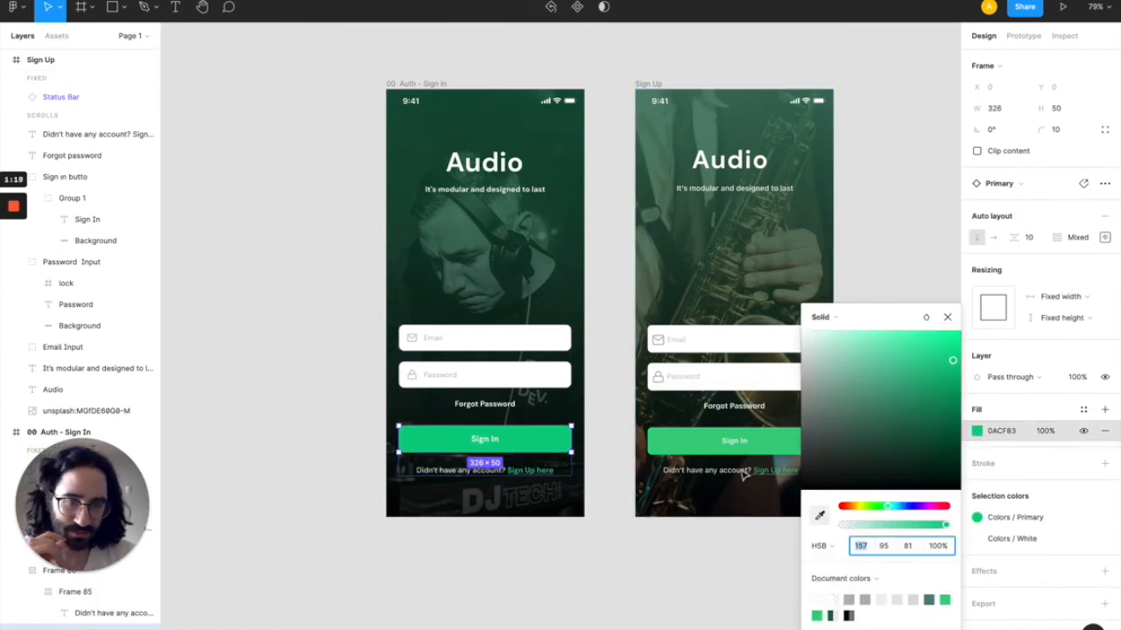
- Set the hue of the green on the Sign Up screen's Sign In button to 157
click(692, 442)
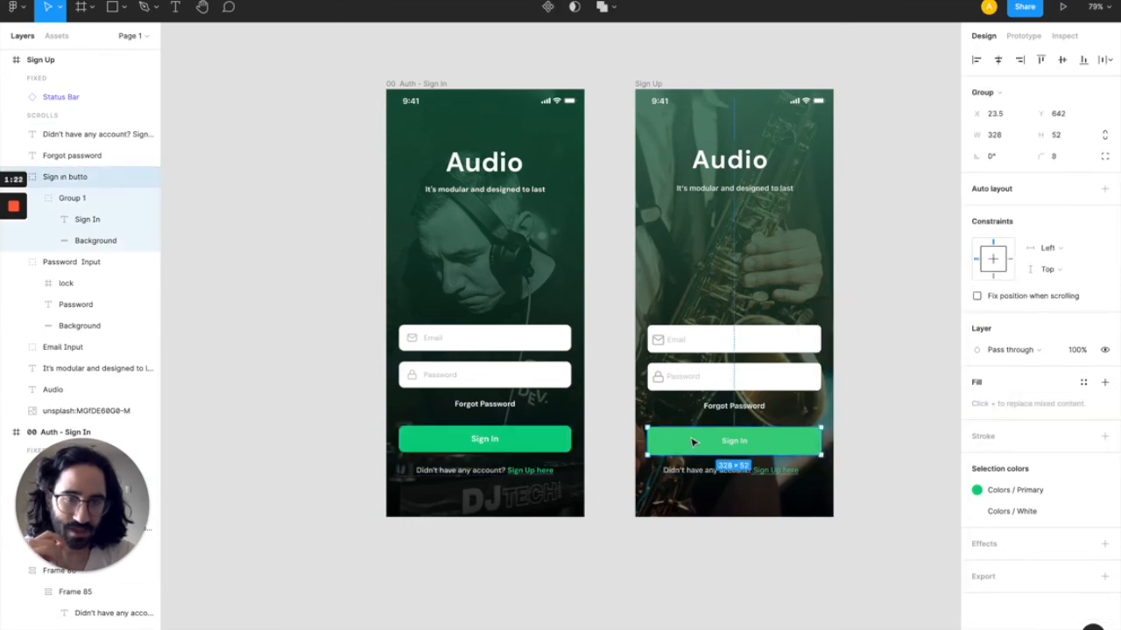
click(976, 490)
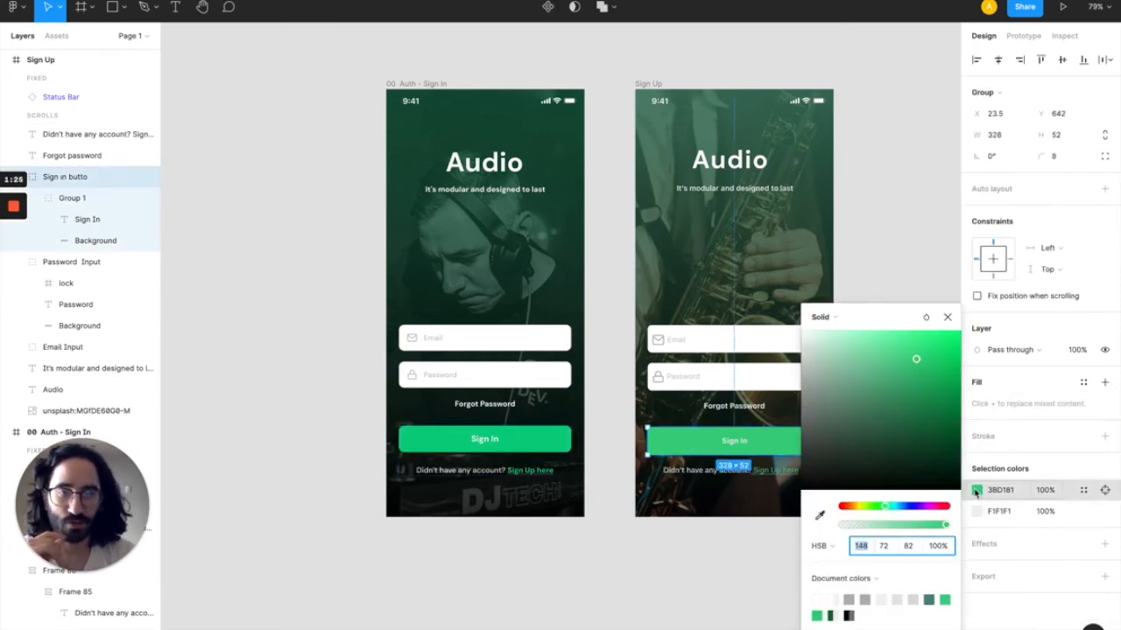
click(867, 545)
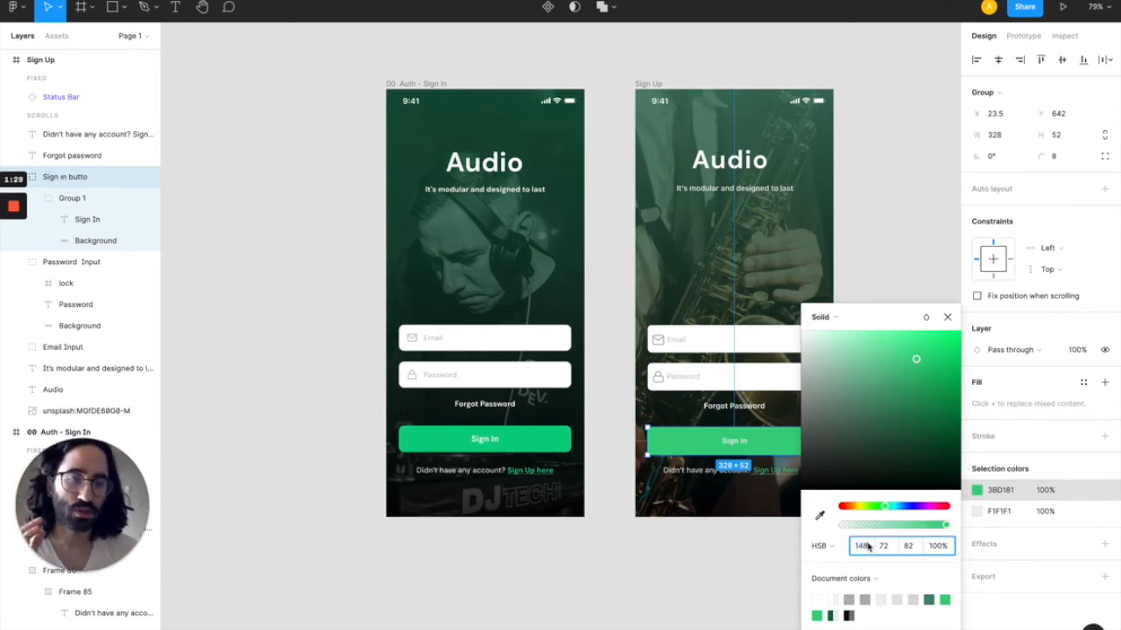
key(Up)
key(Up)
key(Up)
key(Up)
key(Up)
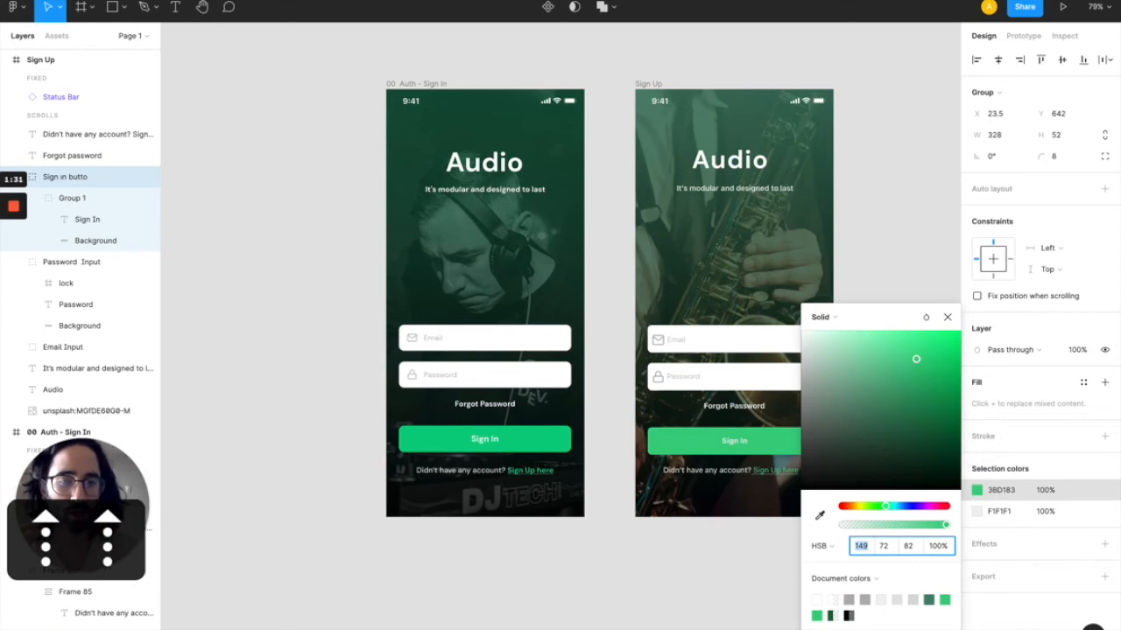
key(Up)
key(Up)
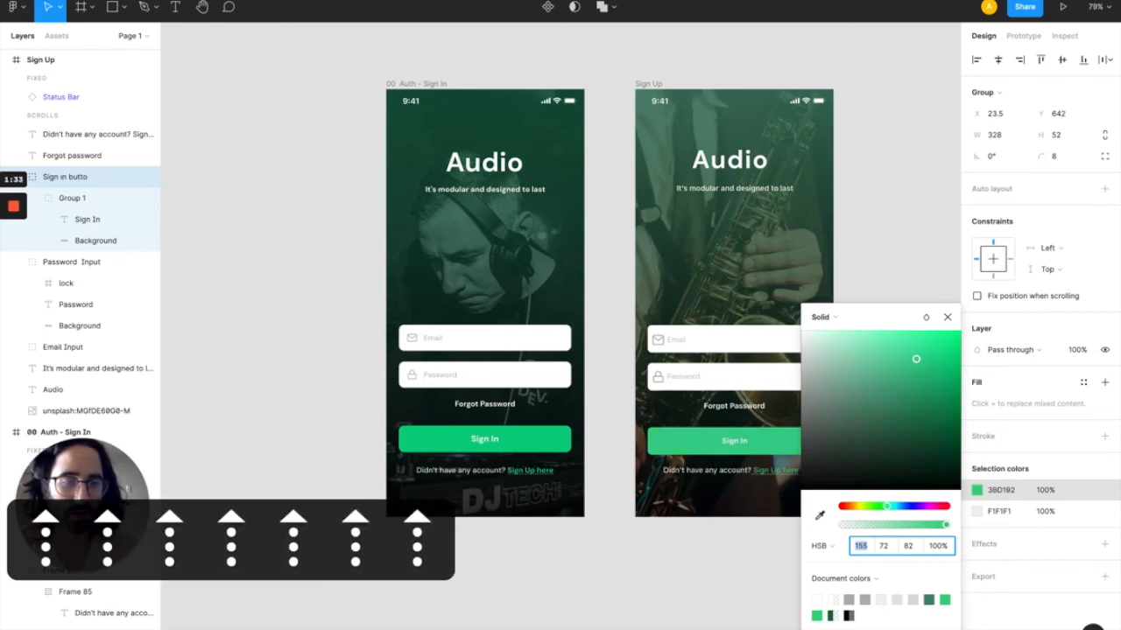
key(Up)
key(Up)
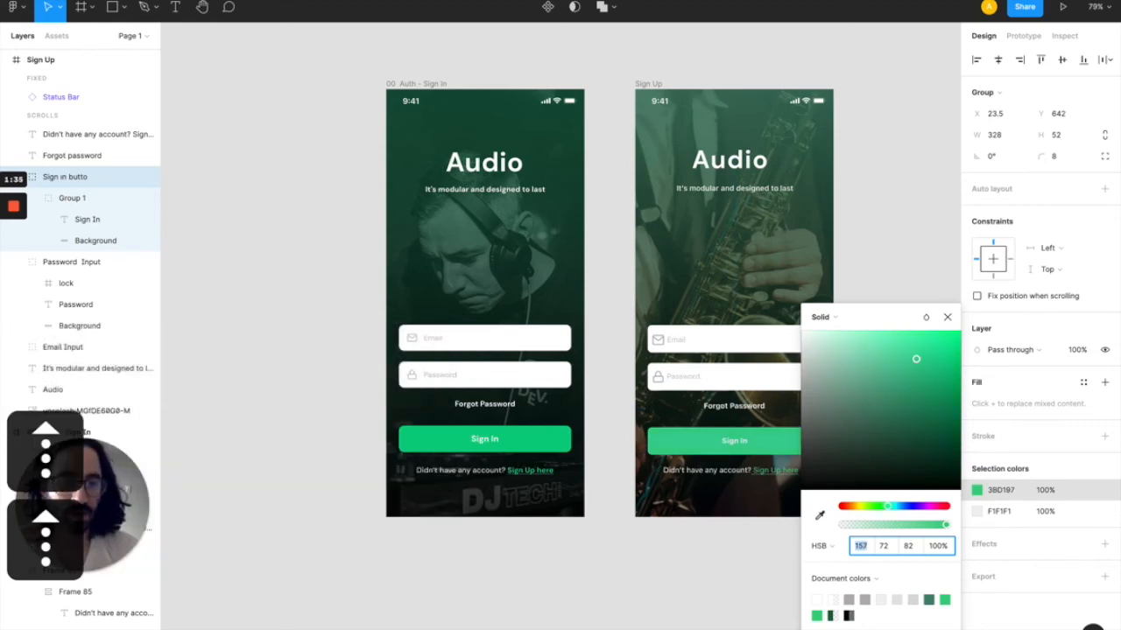
- Adjust the Sign In button's green to saturation 73 and brightness 73
click(917, 359)
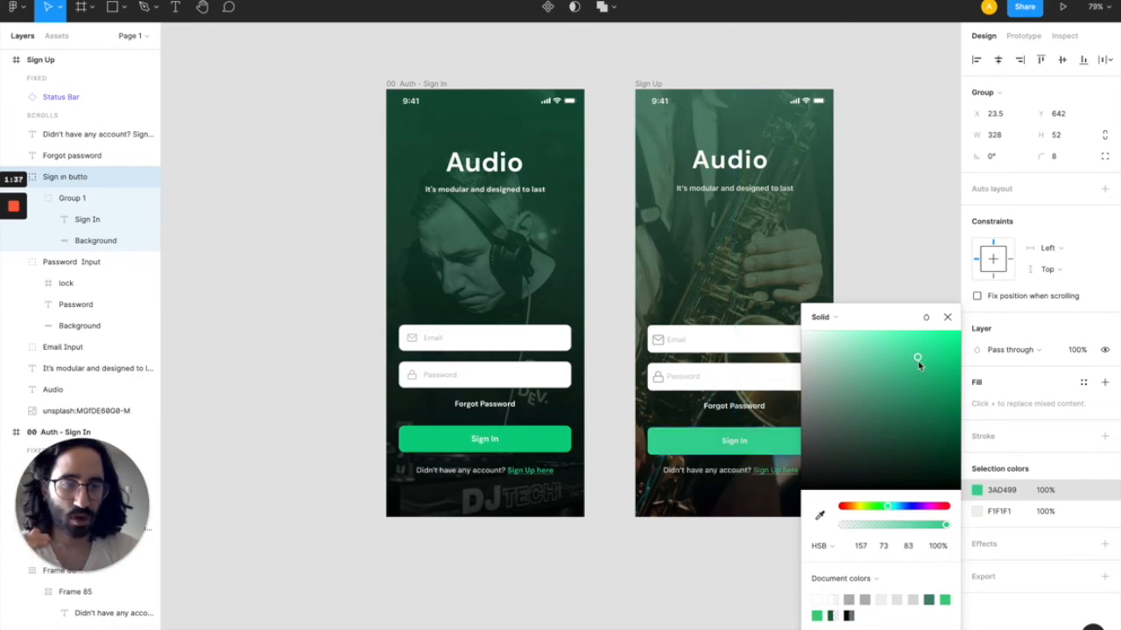
click(908, 545)
key(Up)
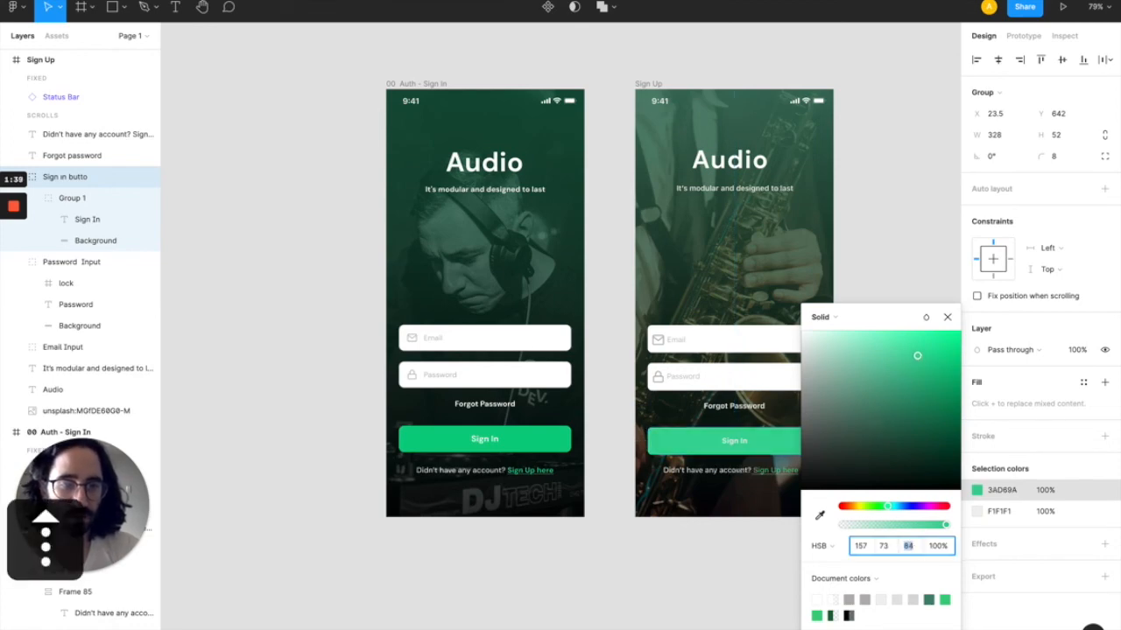
key(Down)
key(Down)
key(Down)
key(Down)
key(Down)
key(Down)
key(Down)
key(Down)
key(Down)
key(Down)
key(Down)
key(Down)
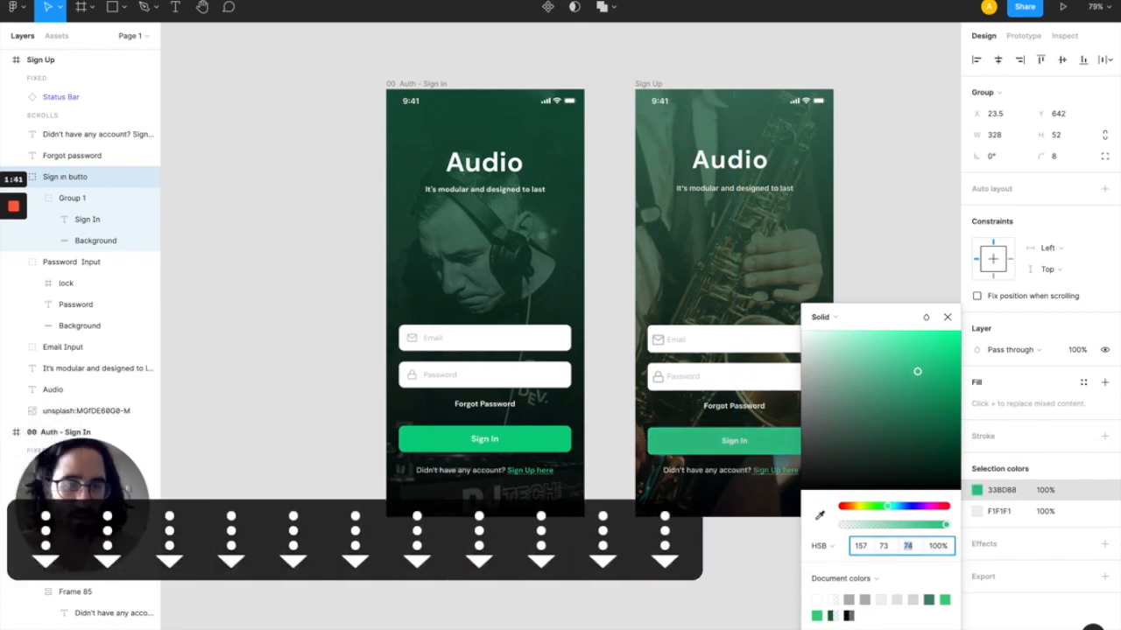
- Lower the saturation of the Sign In button's green to 60
click(884, 545)
key(Down)
key(Down)
key(Down)
key(Down)
key(Down)
key(Down)
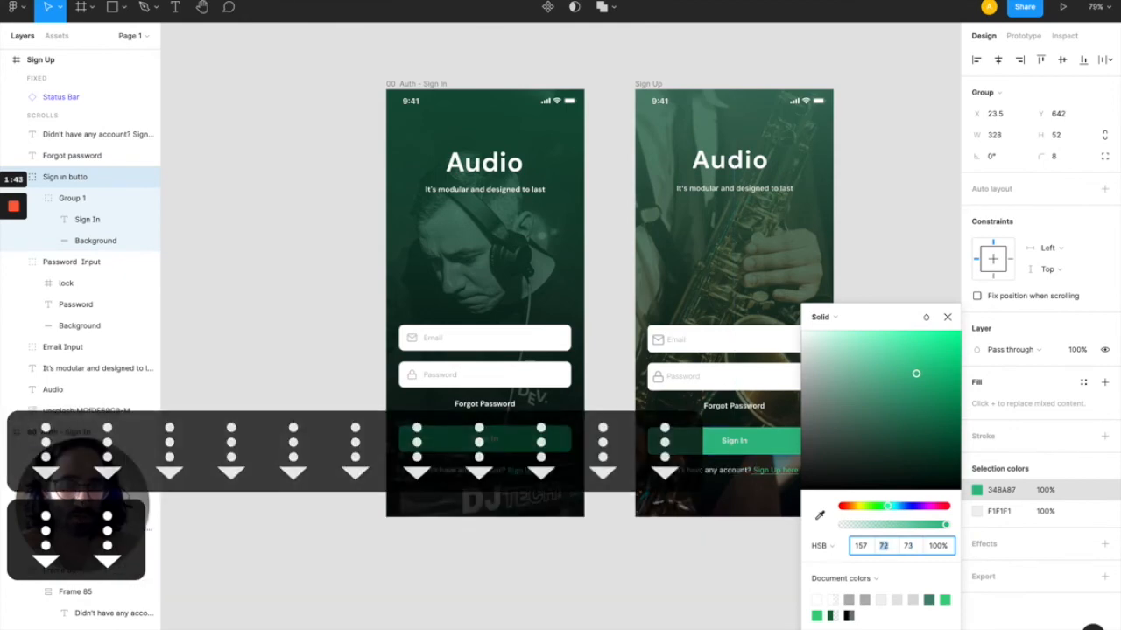
key(Down)
key(Down)
key(Down)
key(Down)
key(Down)
key(Down)
key(Down)
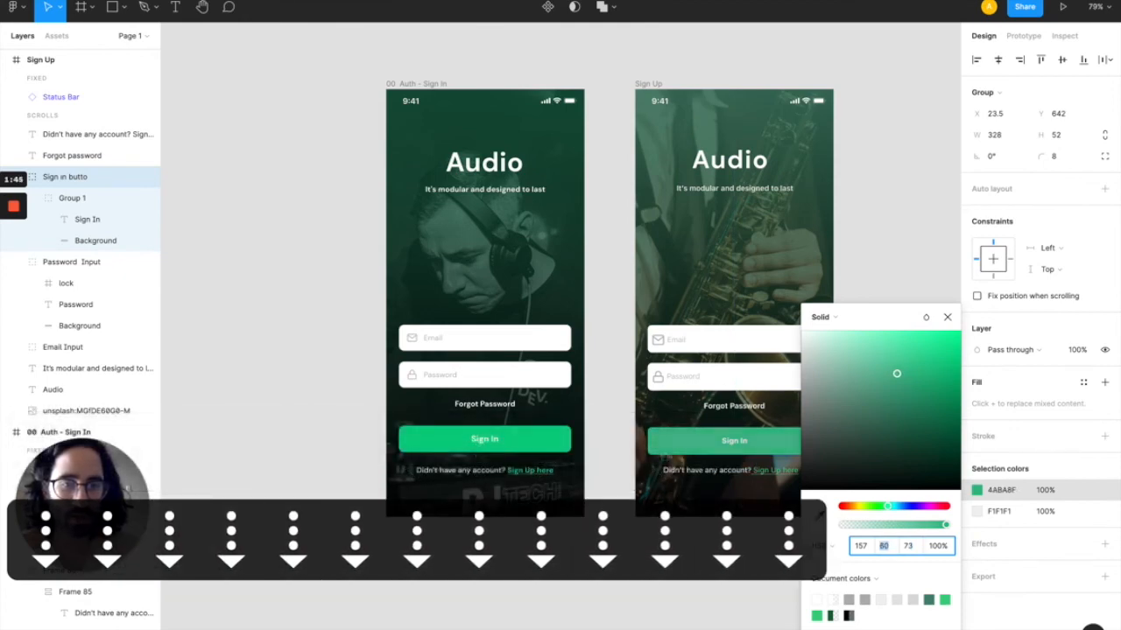
- Vary the brightness of the Sign In button's green and leave it at 75
click(908, 546)
key(Down)
key(Down)
key(Down)
key(Down)
key(Down)
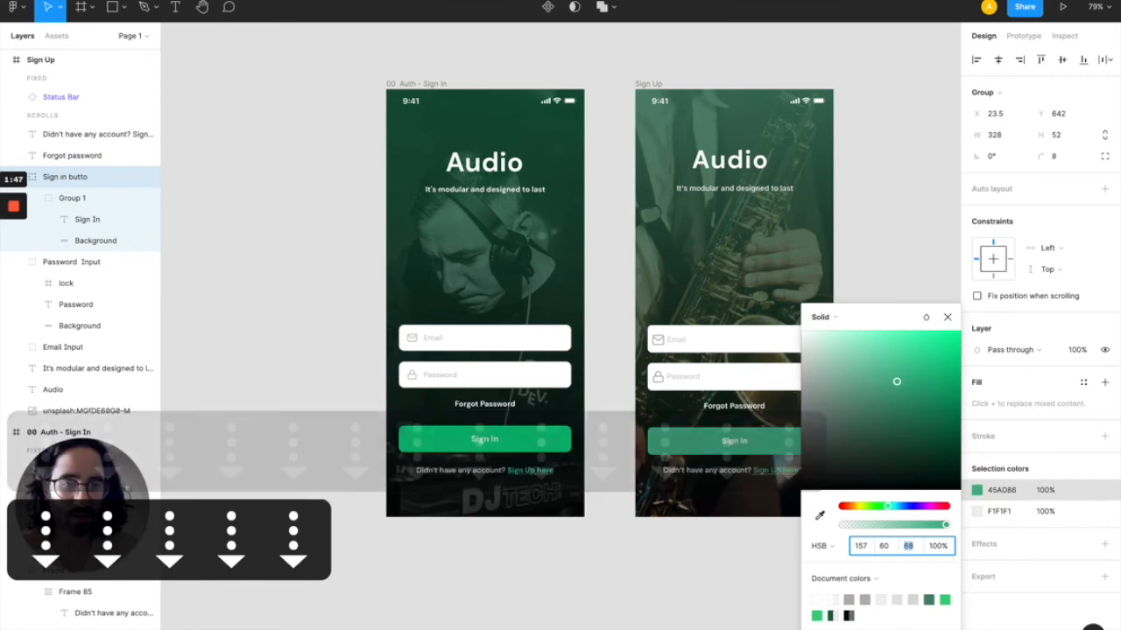
key(Up)
key(Up)
key(Up)
key(Up)
key(Up)
key(Up)
key(Up)
key(Up)
key(Up)
key(Up)
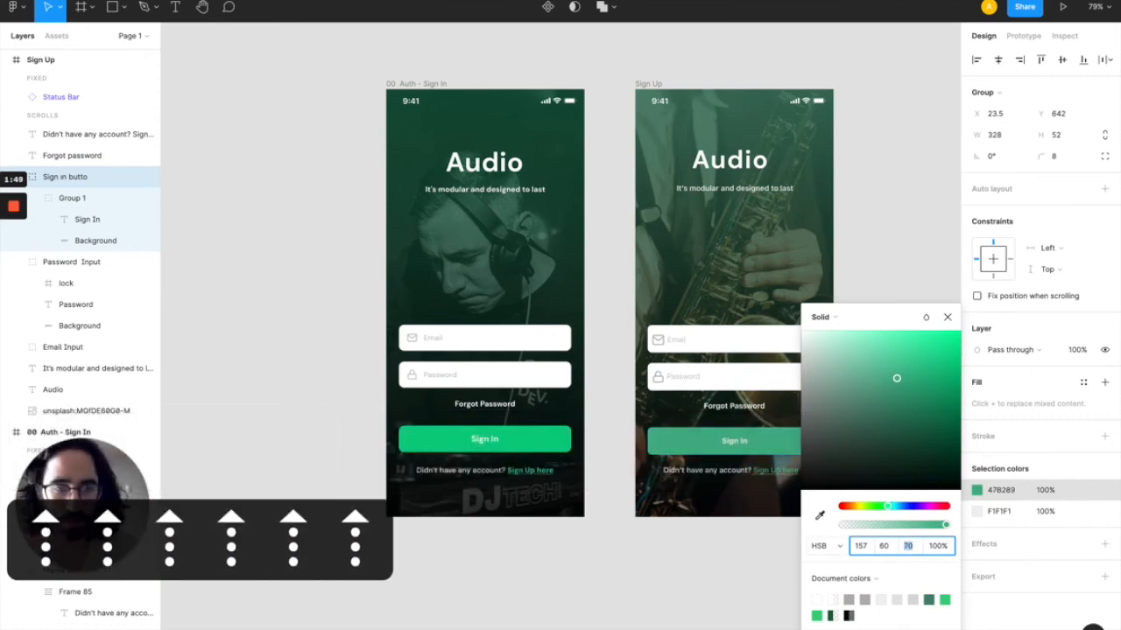
- Recheck the fill colour of the reference screen's Sign In button
double_click(520, 444)
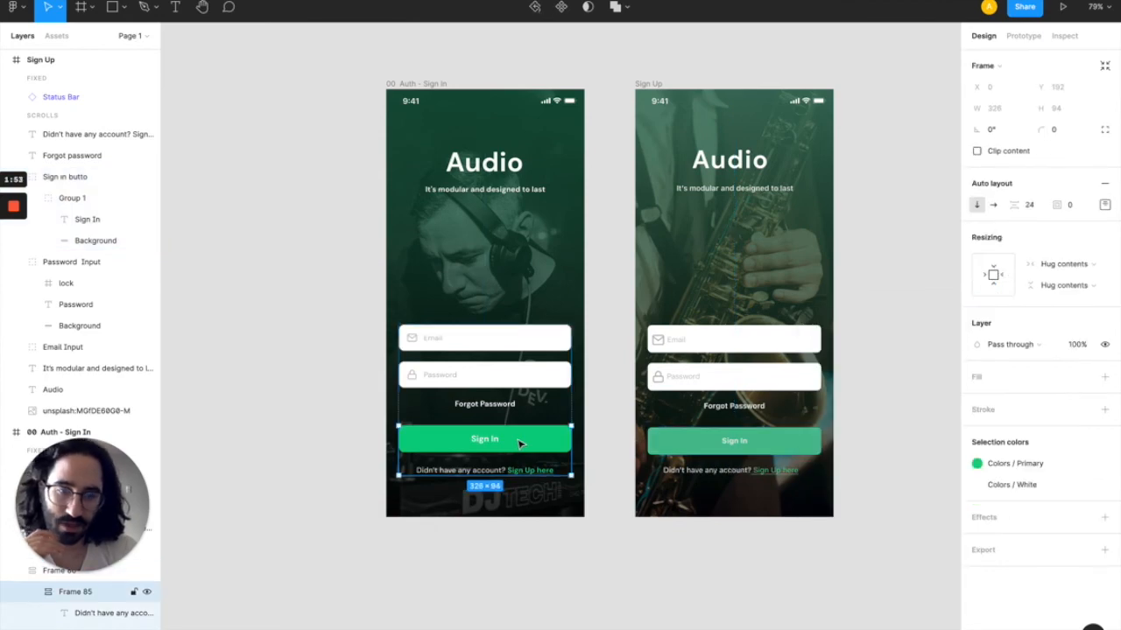
double_click(520, 444)
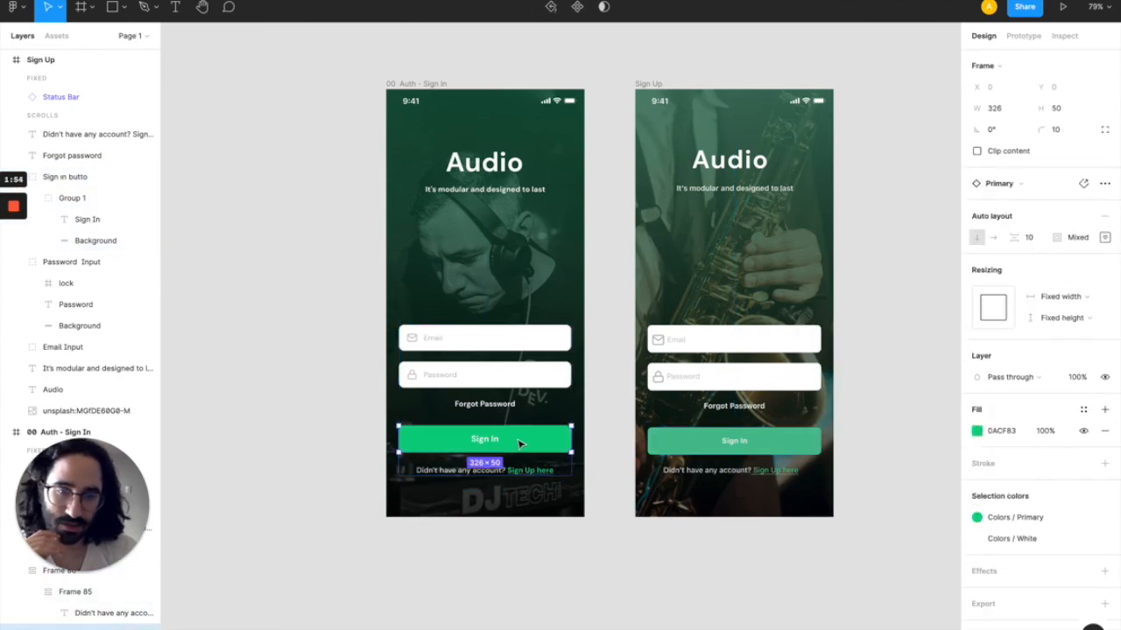
click(977, 431)
click(787, 462)
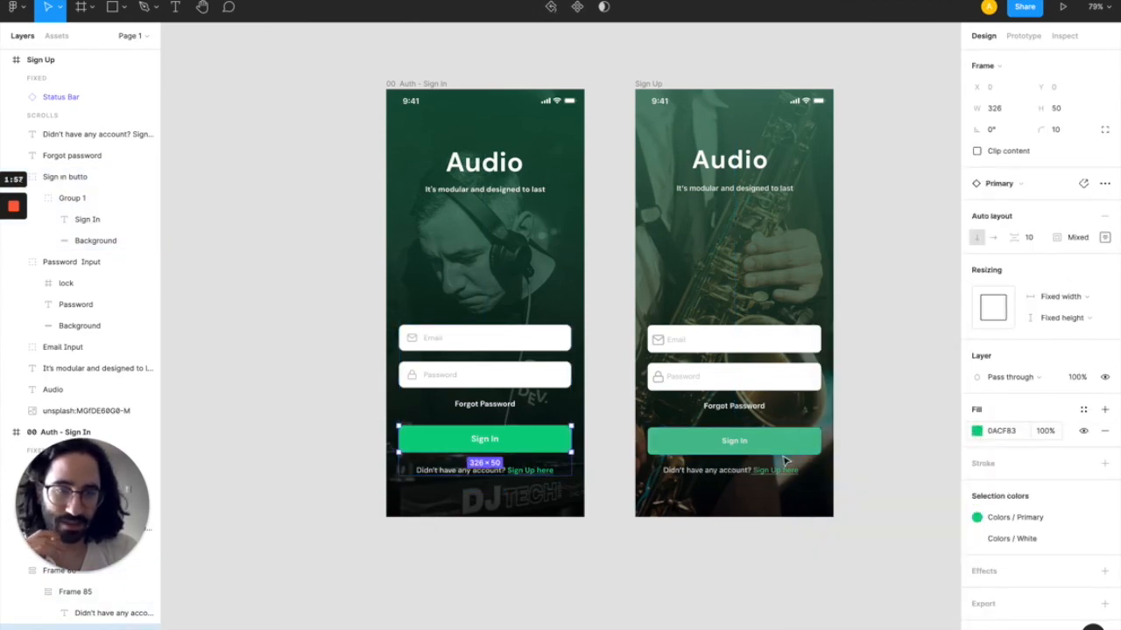
- Raise the saturation of the Sign Up screen's Sign In button green to 86 and deselect the button
click(780, 445)
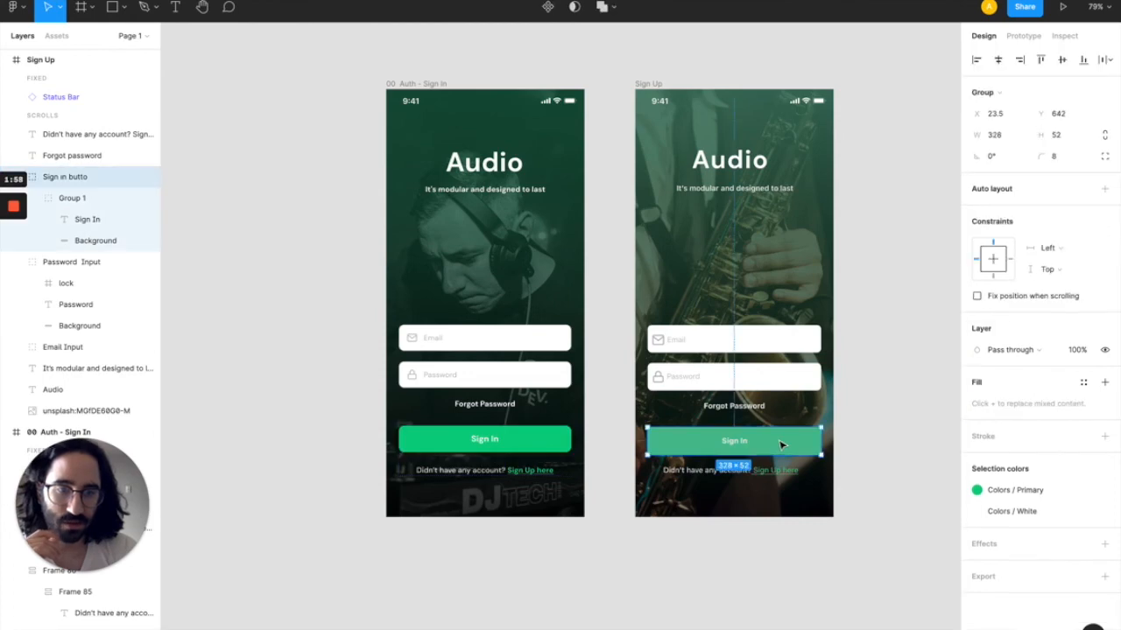
click(971, 496)
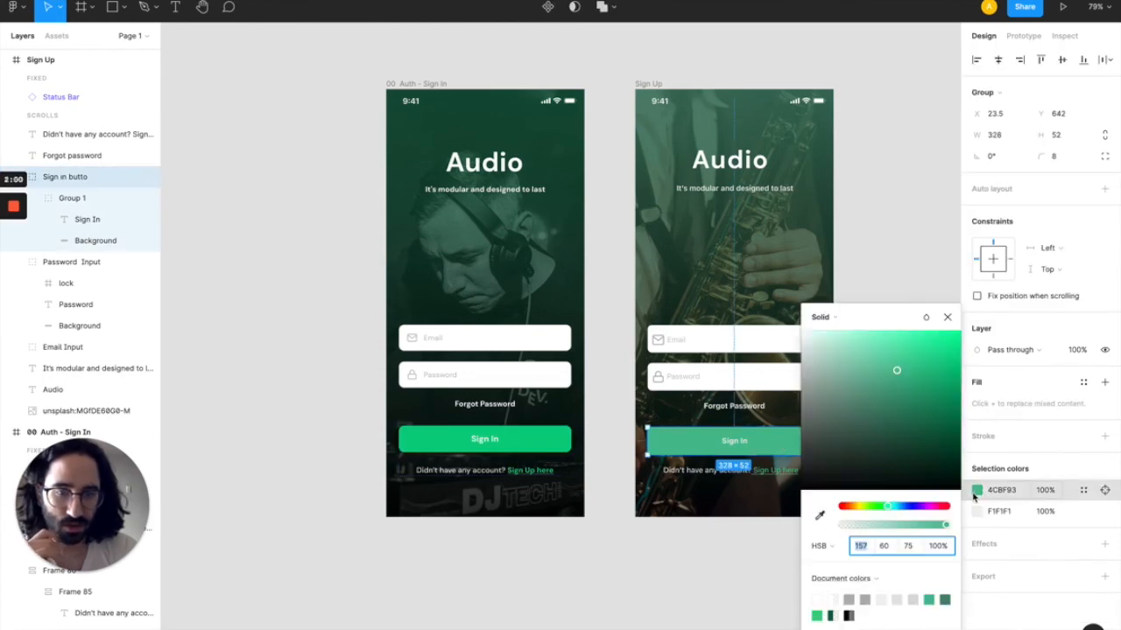
click(908, 546)
click(884, 546)
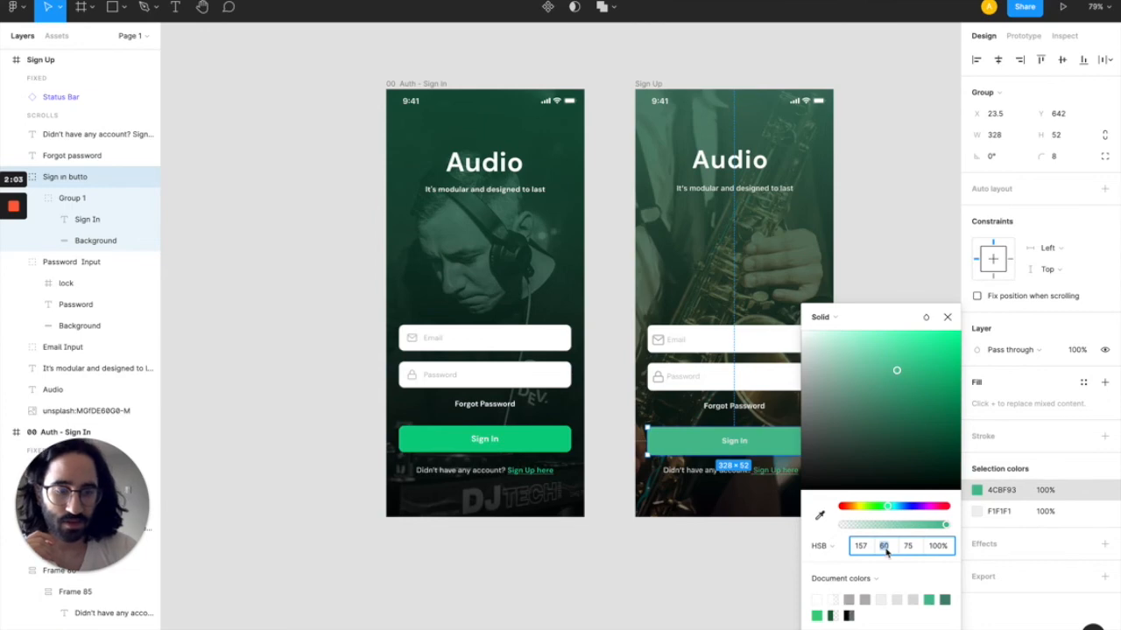
key(Up)
key(Up)
key(Up)
key(Up)
key(Up)
key(Up)
key(Up)
key(Up)
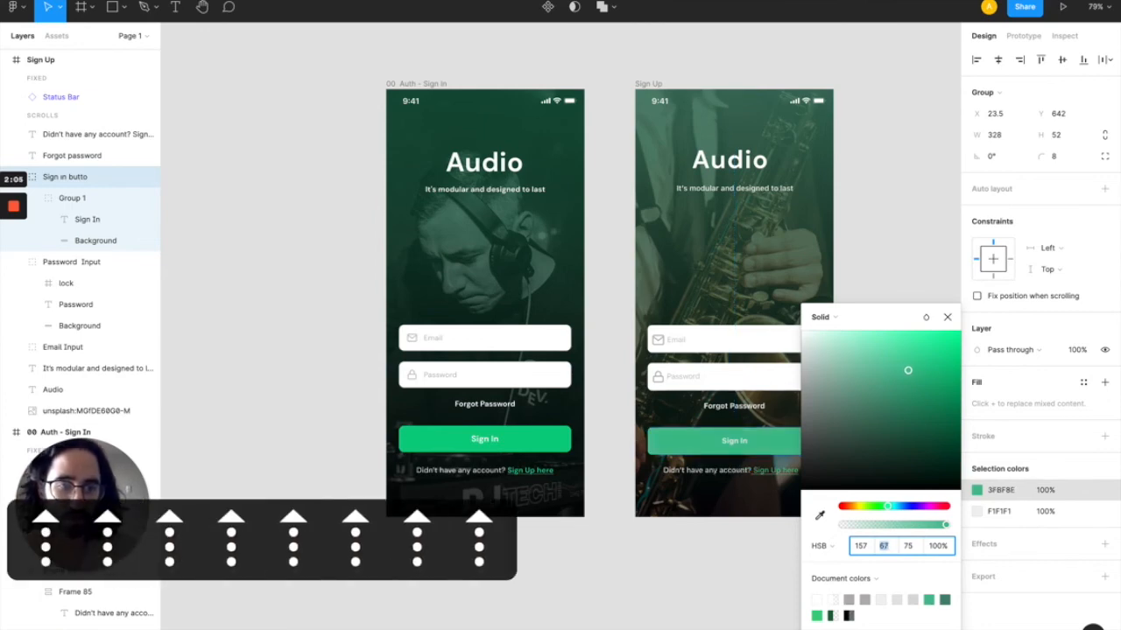
key(Up)
key(Up)
key(Up)
key(Up)
key(Up)
key(Up)
key(Up)
key(Up)
key(Up)
key(Up)
key(Up)
key(Up)
key(Up)
key(Up)
key(Up)
key(Up)
key(Up)
key(Up)
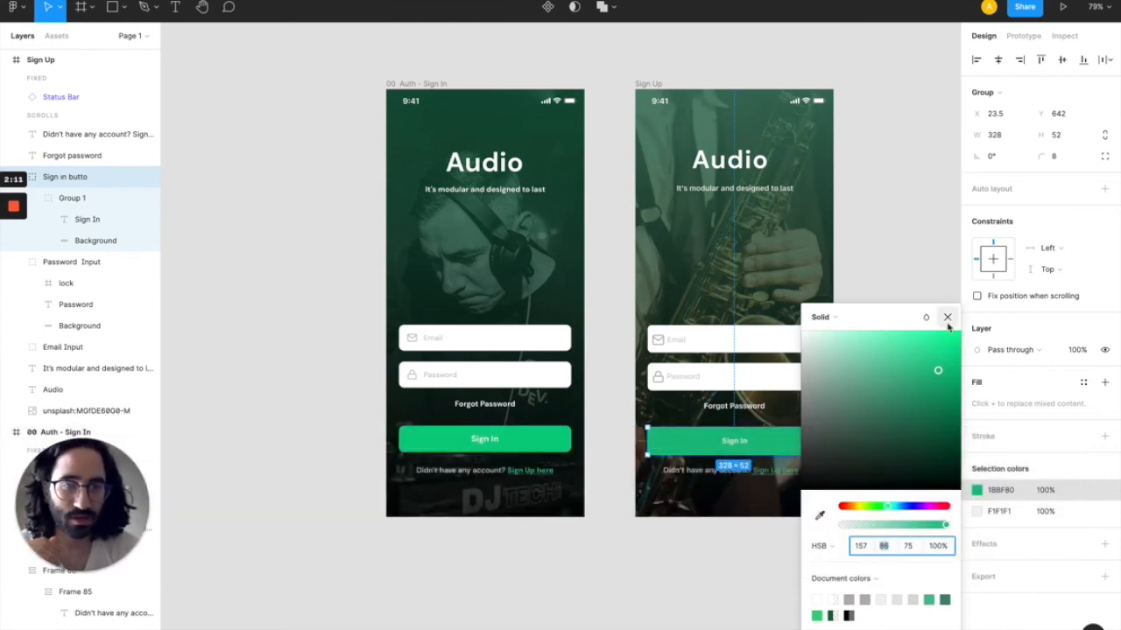
click(947, 320)
click(933, 340)
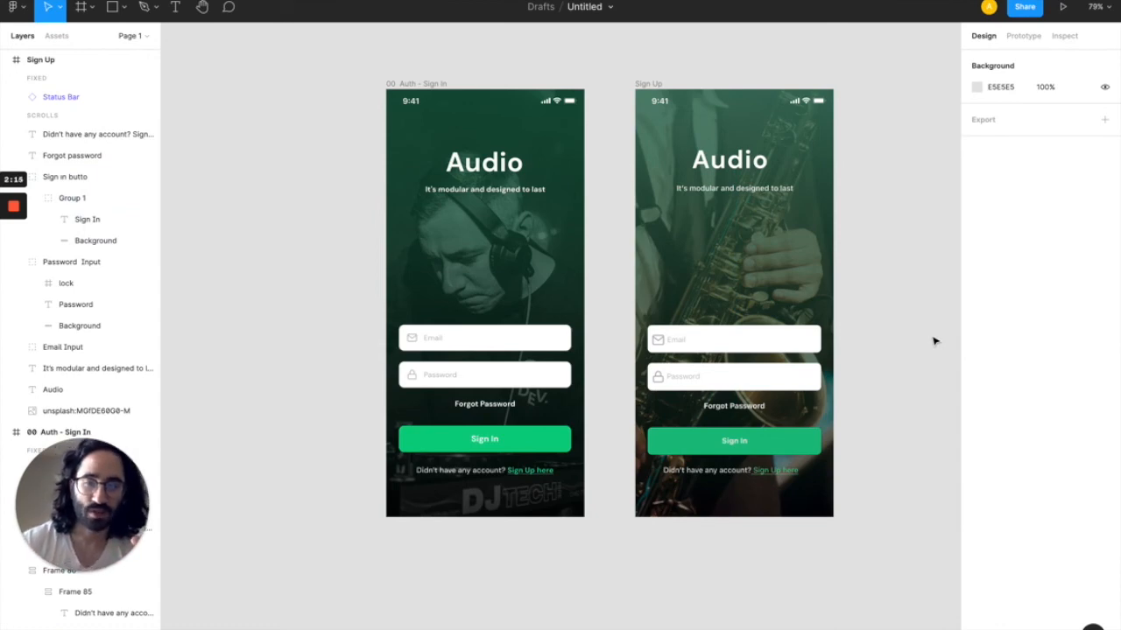
- Undo the saturation increase on the Sign Up screen's Sign In button
key(super+z)
key(super+z)
key(super+z)
key(super+z)
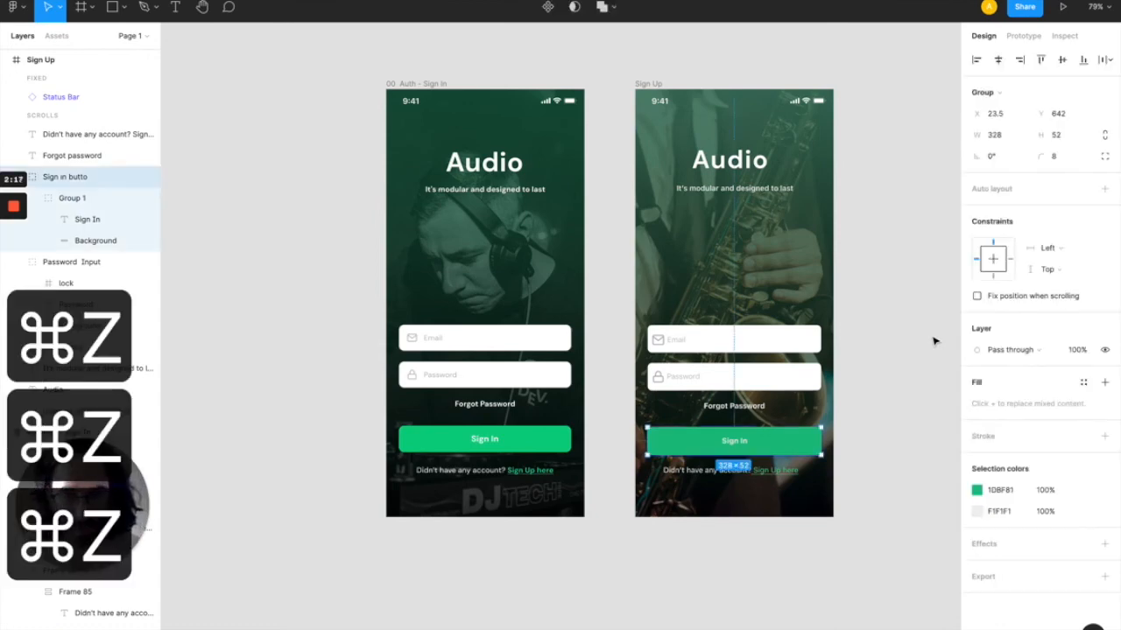
key(super+z)
key(super+z)
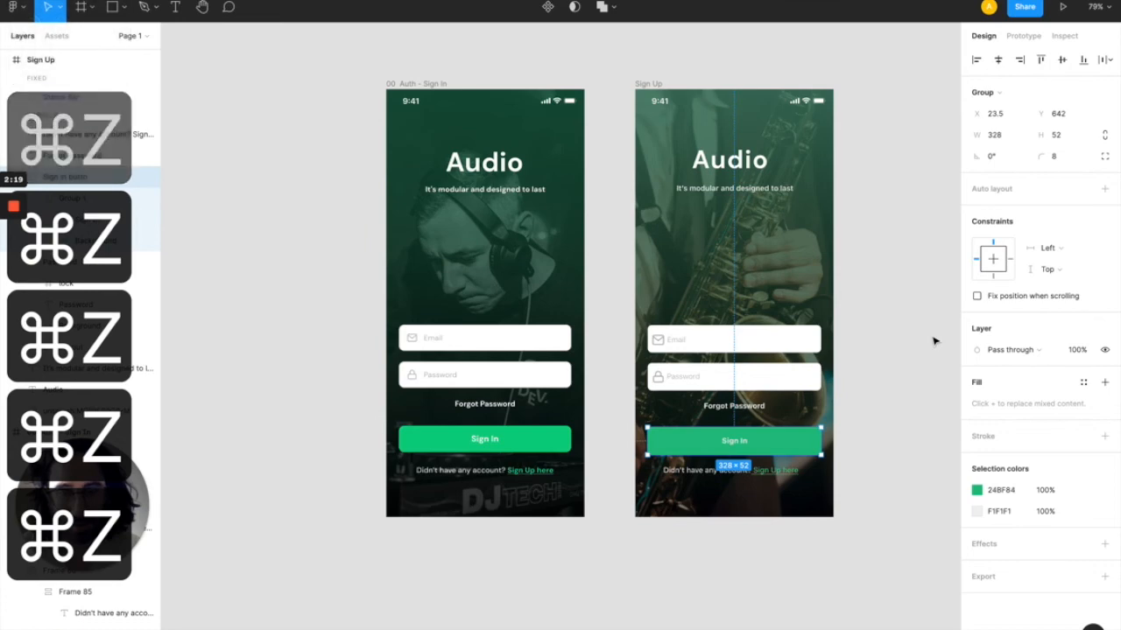
key(super+z)
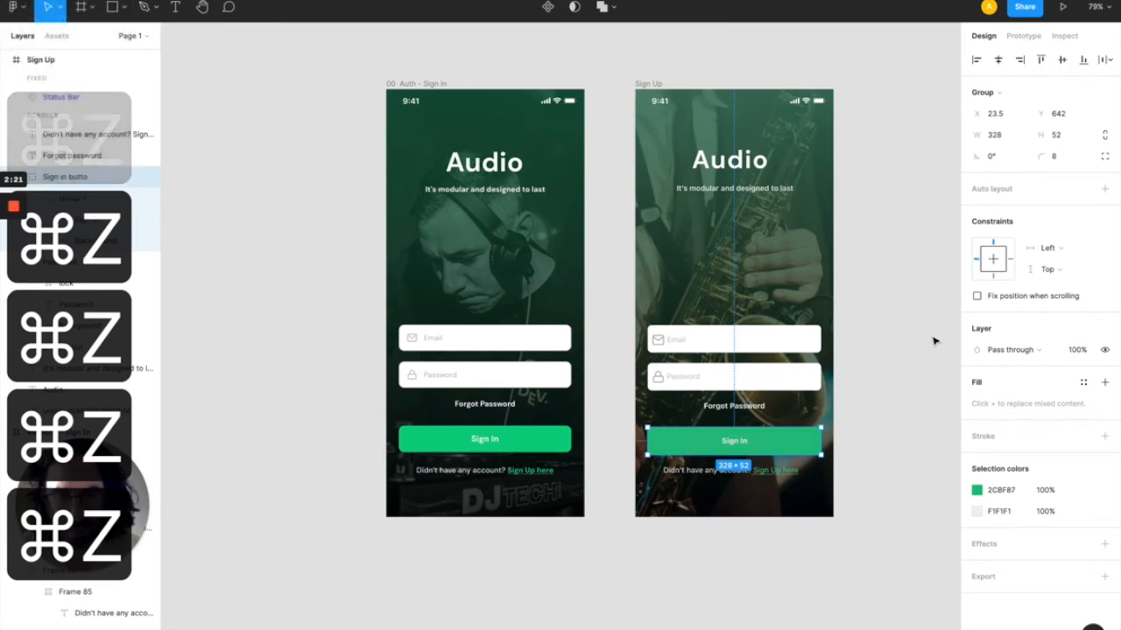
key(super+z)
key(super+z)
key(super+z)
key(super+z)
key(super+z)
key(super+z)
key(super+z)
key(super+z)
key(super+z)
key(super+z)
key(super+z)
key(super+z)
key(super+z)
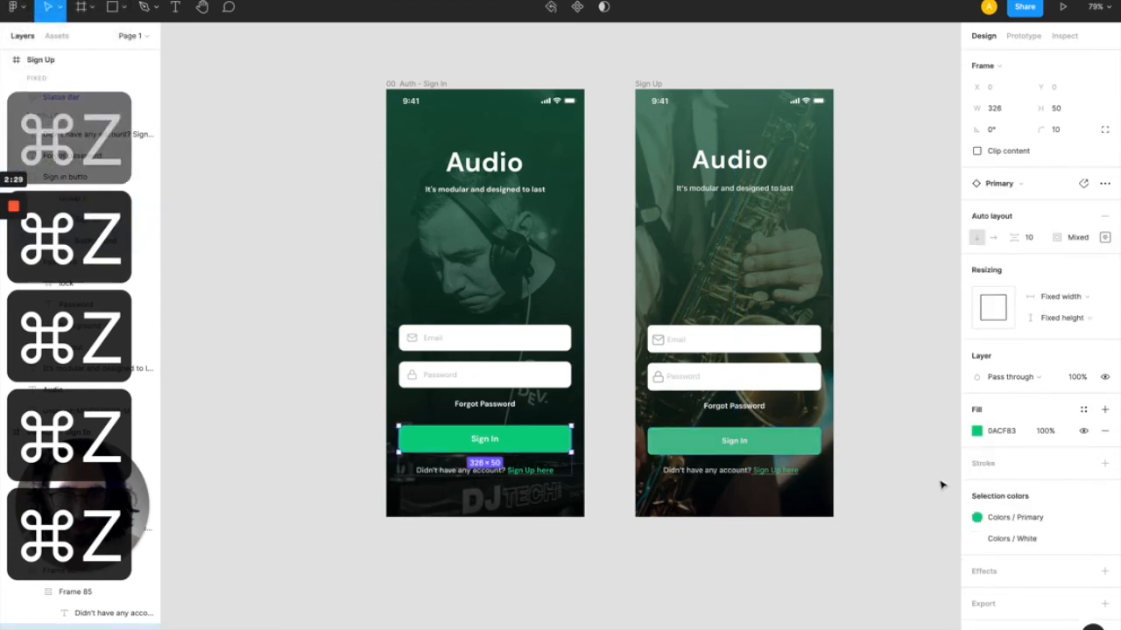
- Undo the preceding brightness changes and saturation reductions on the Sign In button's green and deselect the button
key(super+z)
key(super+z)
key(super+z)
key(super+z)
key(super+z)
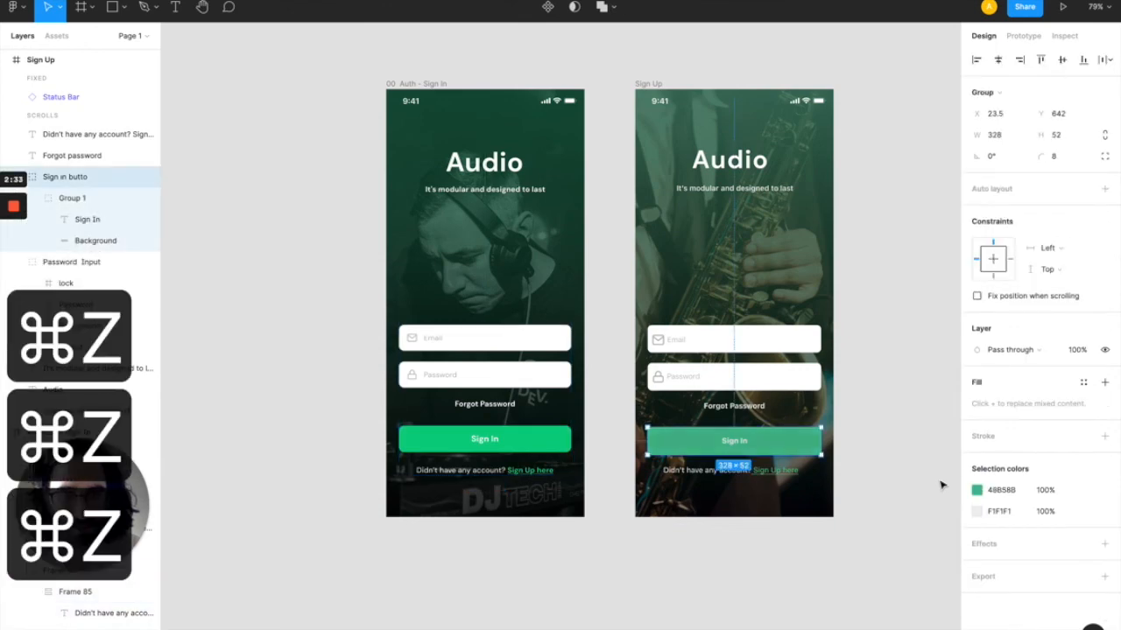
key(super+z)
key(super+z)
key(super+z)
key(super+z)
key(super+z)
key(super+z)
key(super+z)
key(super+z)
key(super+z)
key(super+z)
key(super+z)
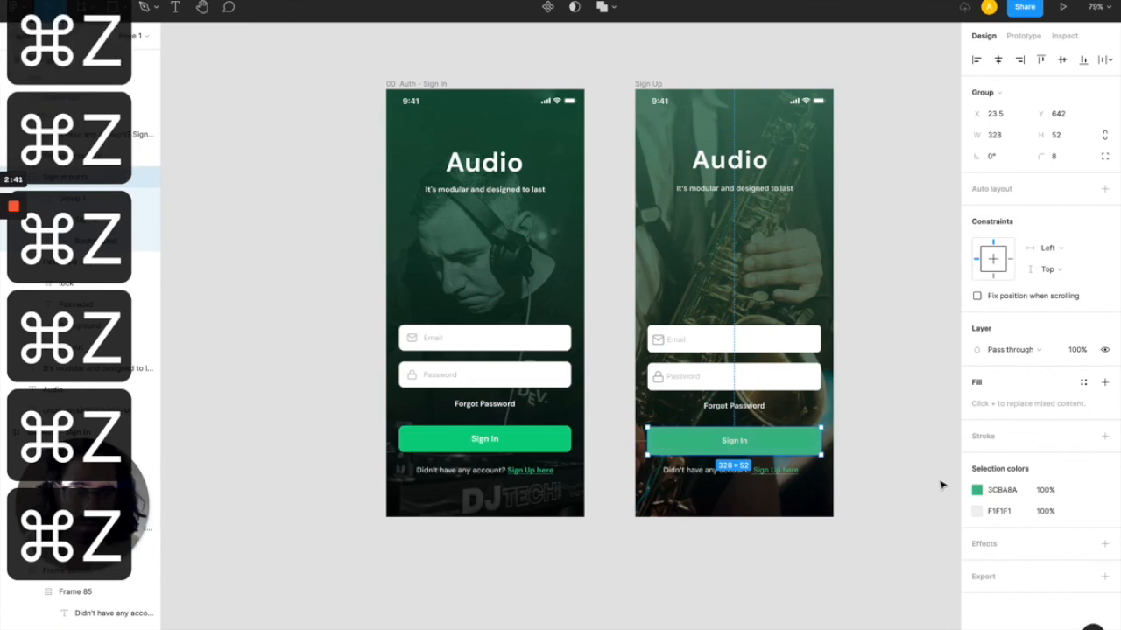
key(super+z)
key(super+z)
key(super+z)
click(884, 514)
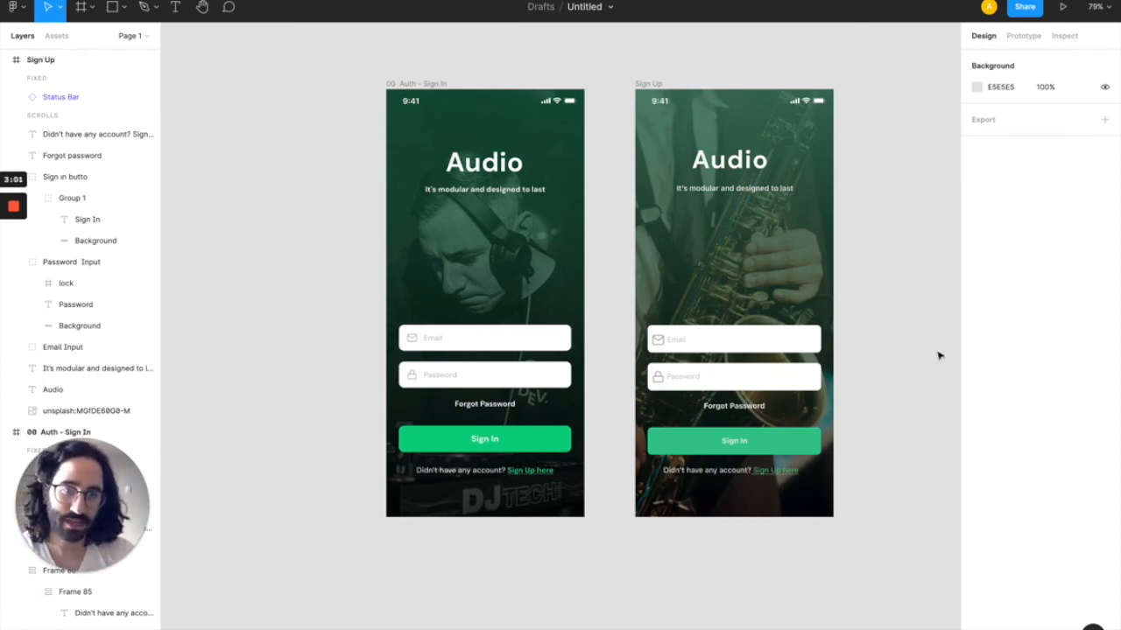
- Inspect the spacing between the reference screen's Email field, Password field, Forgot Password text and the elements below them
double_click(535, 353)
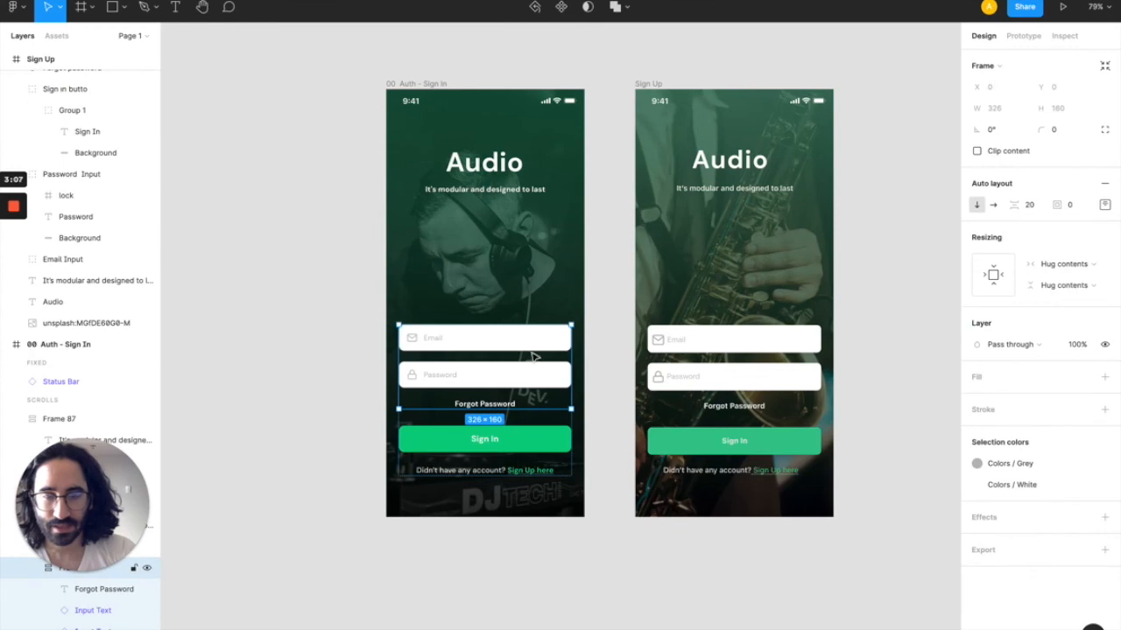
click(529, 343)
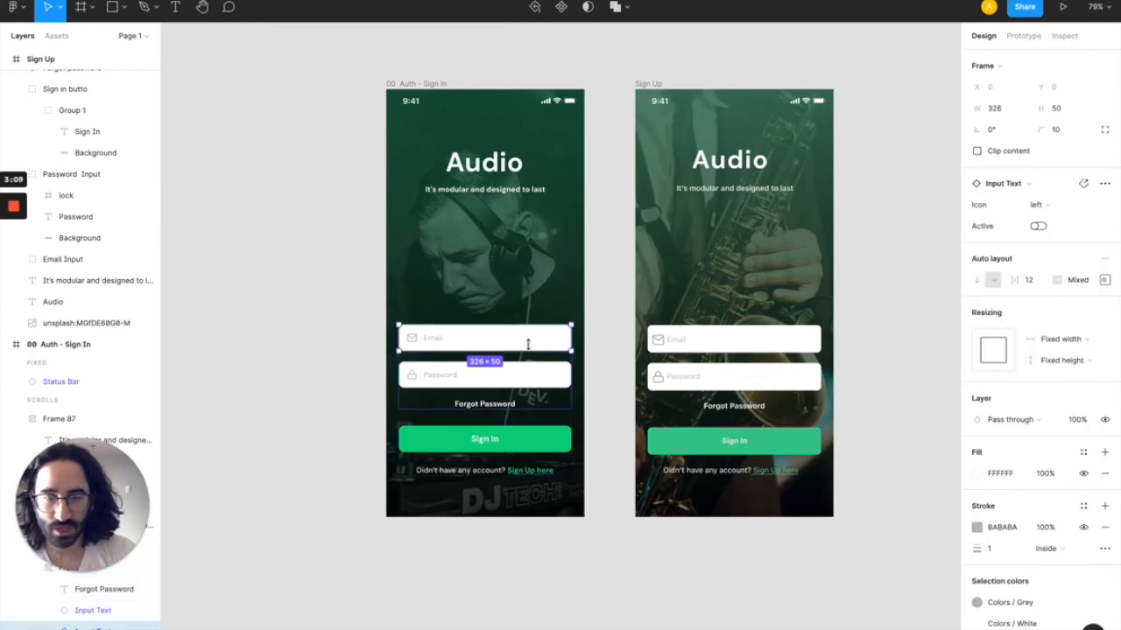
key(alt)
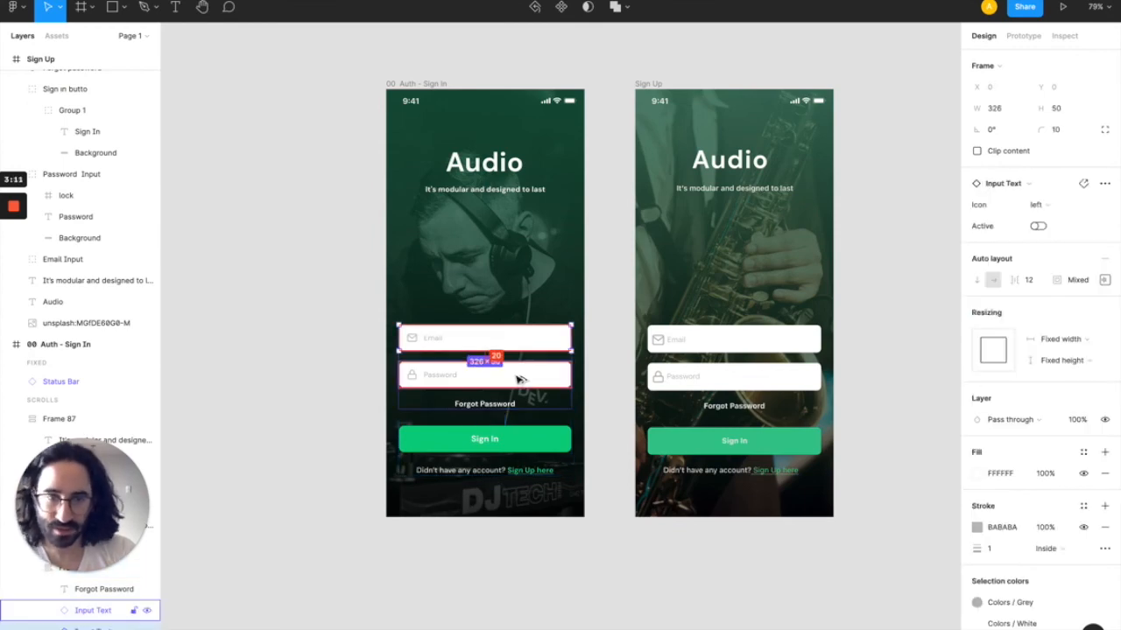
click(517, 377)
key(alt)
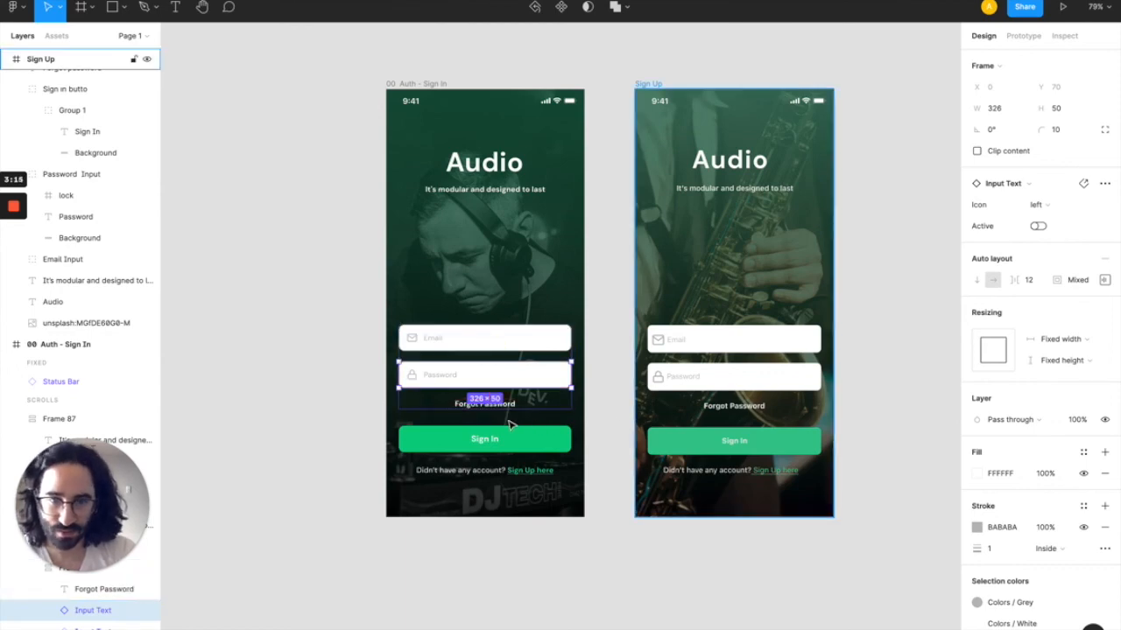
click(504, 406)
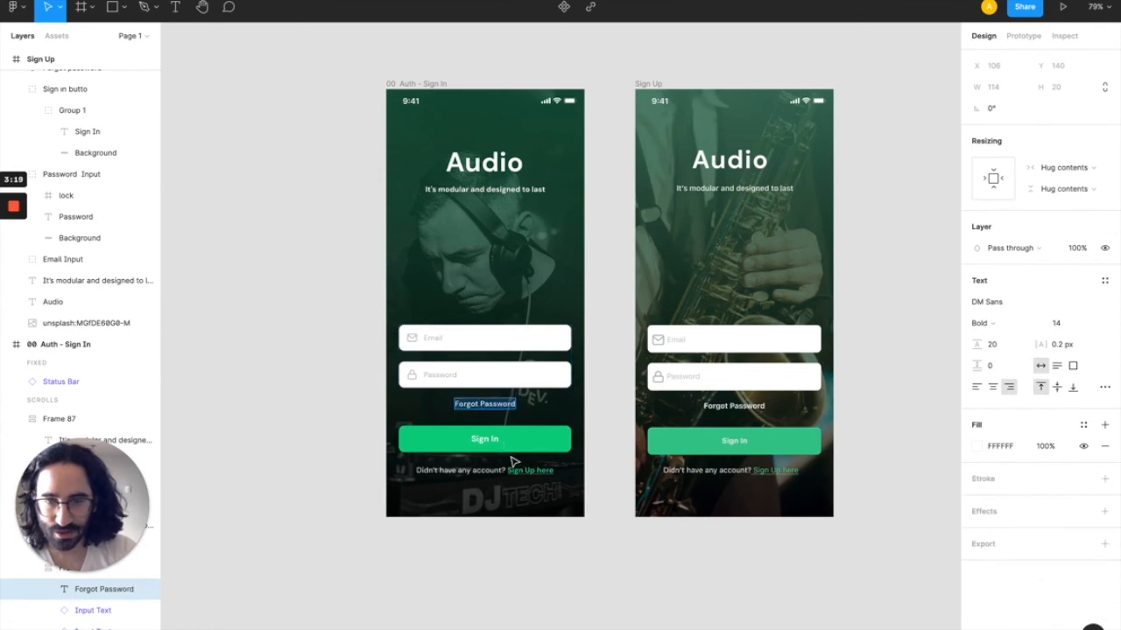
key(Escape)
key(alt)
key(Escape)
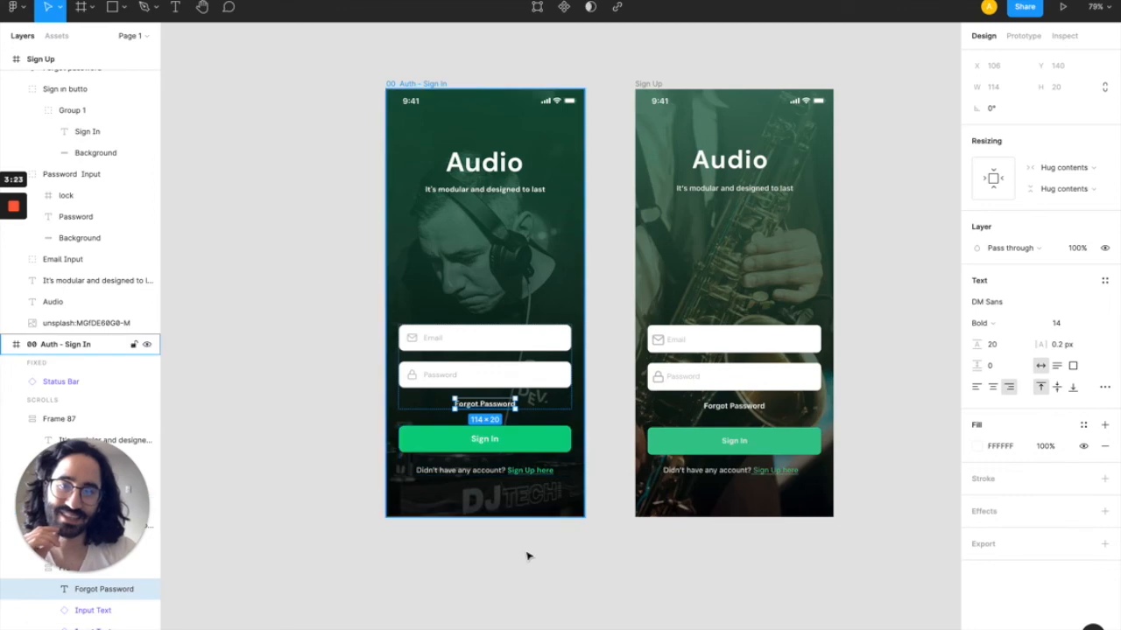
key(Escape)
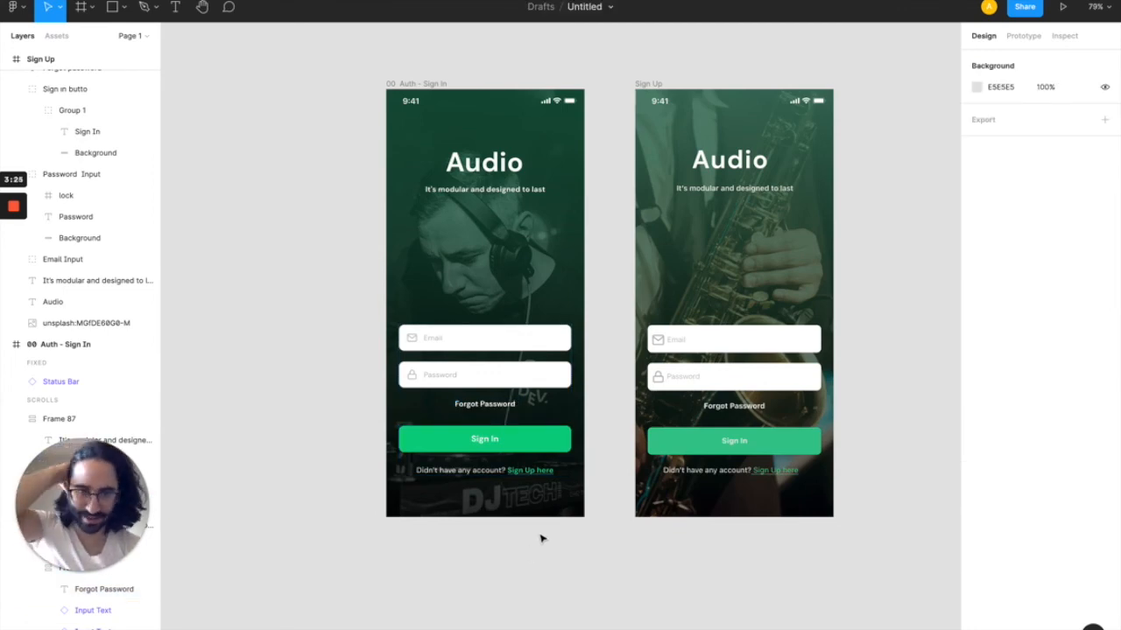
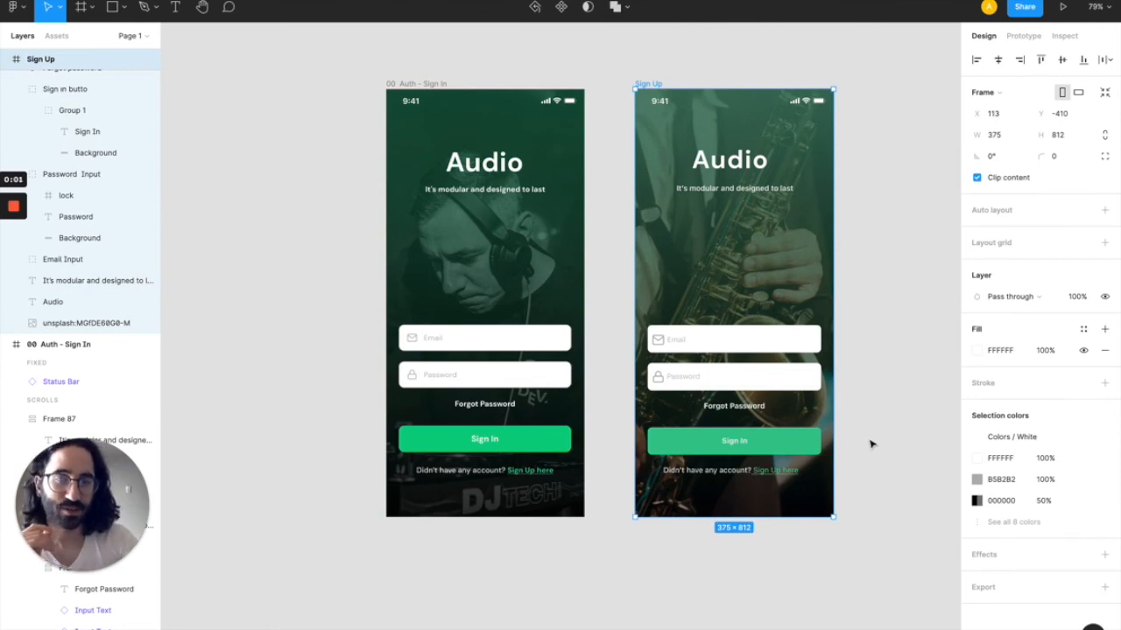
- Duplicate the Sign Up frame and place the copy directly below the Auth - Sign In reference screen
scroll(862, 460, down, 3)
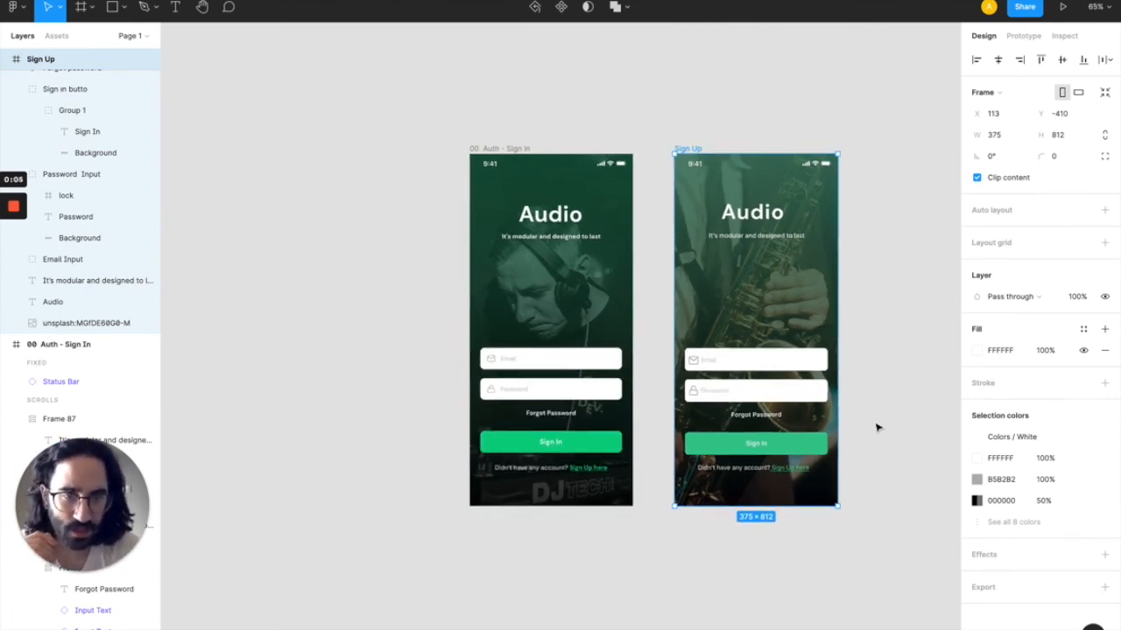
click(876, 427)
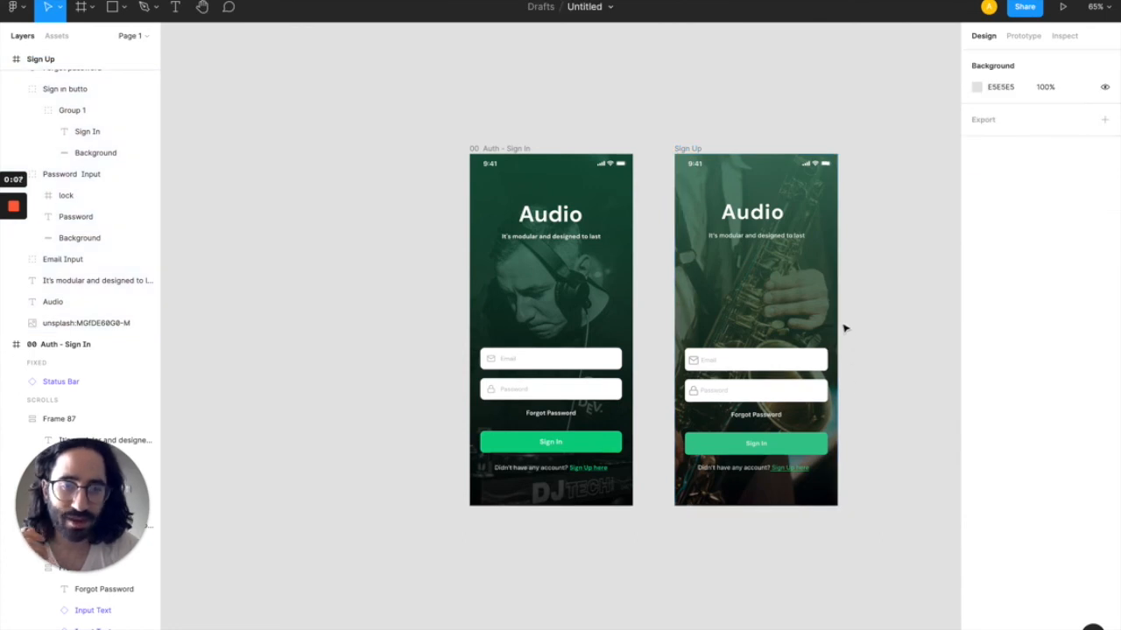
click(688, 149)
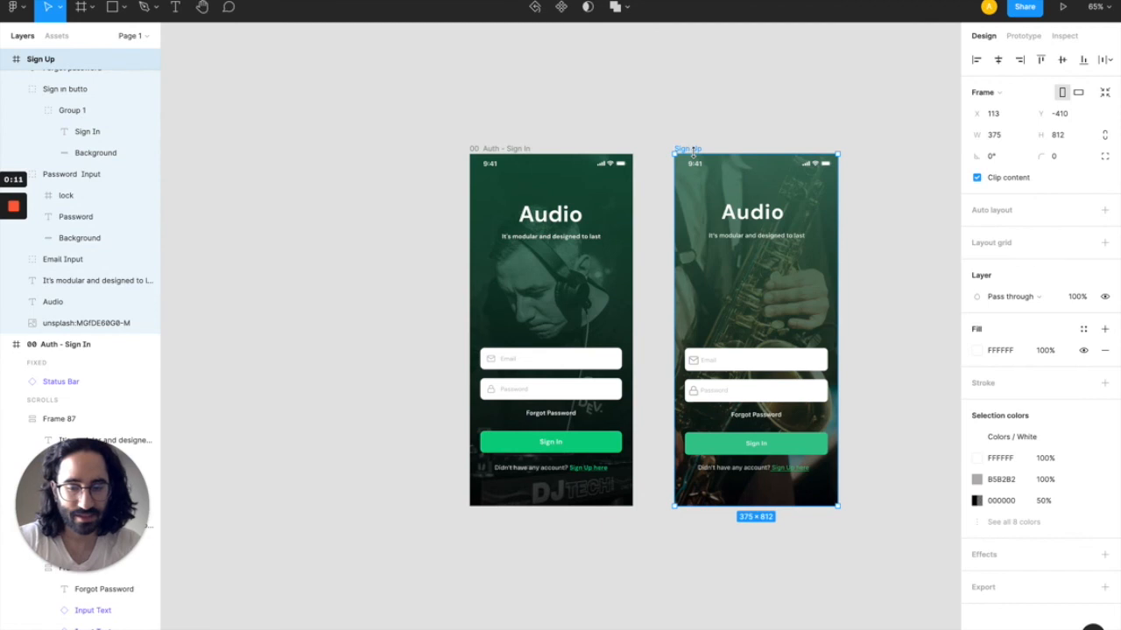
key(alt)
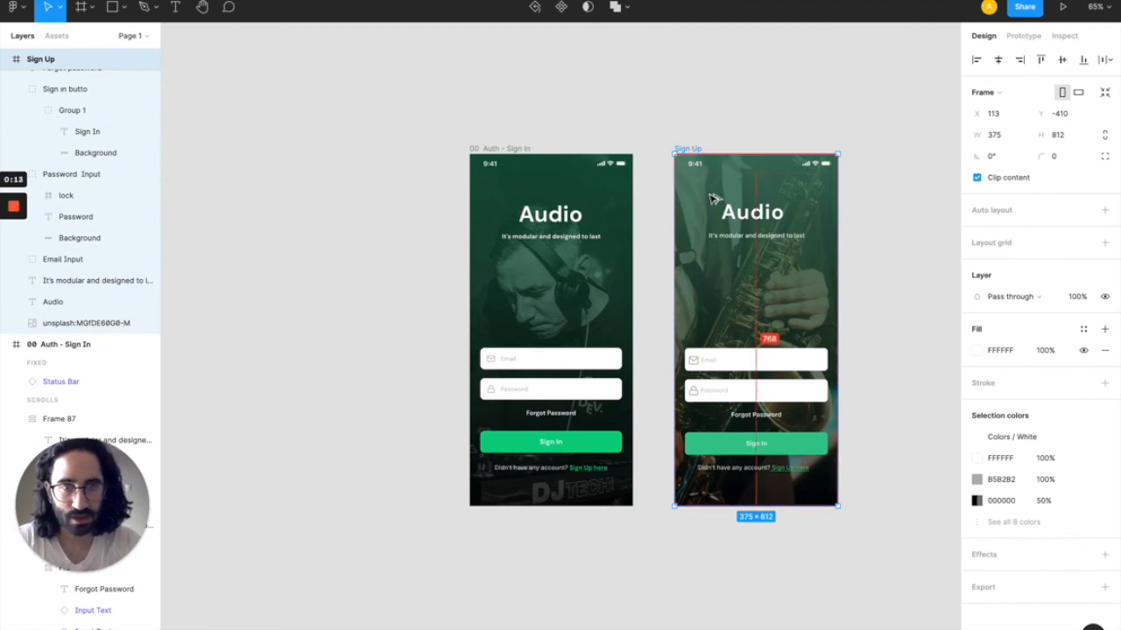
drag(702, 483, 508, 574)
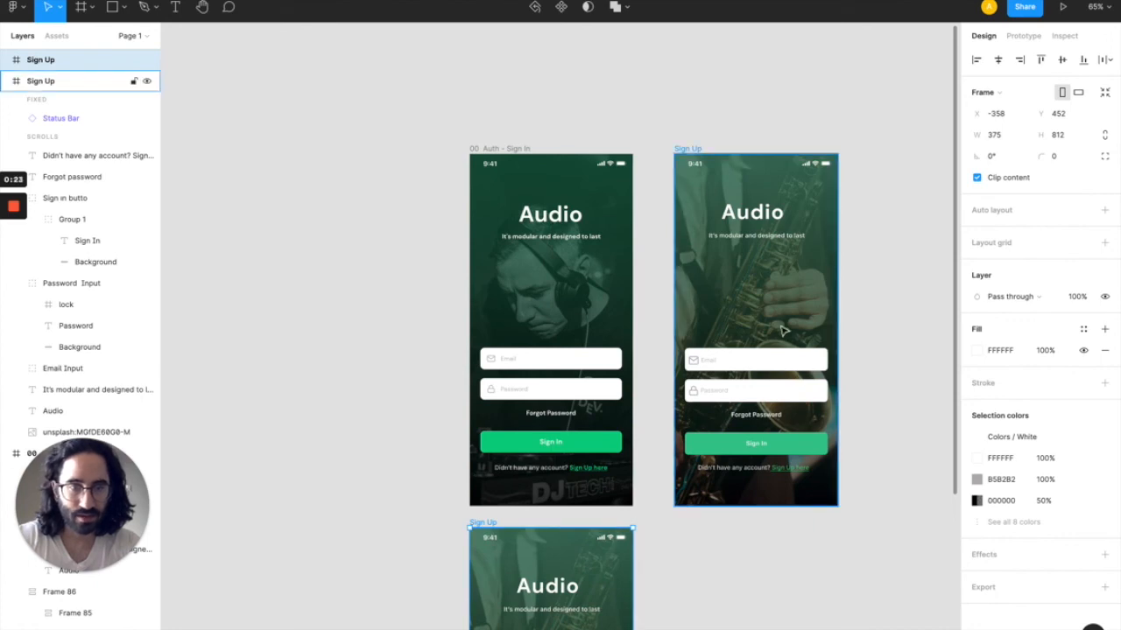
- Duplicate the original Sign Up frame again and place this copy directly below the original, level with the first copy
scroll(779, 328, down, 3)
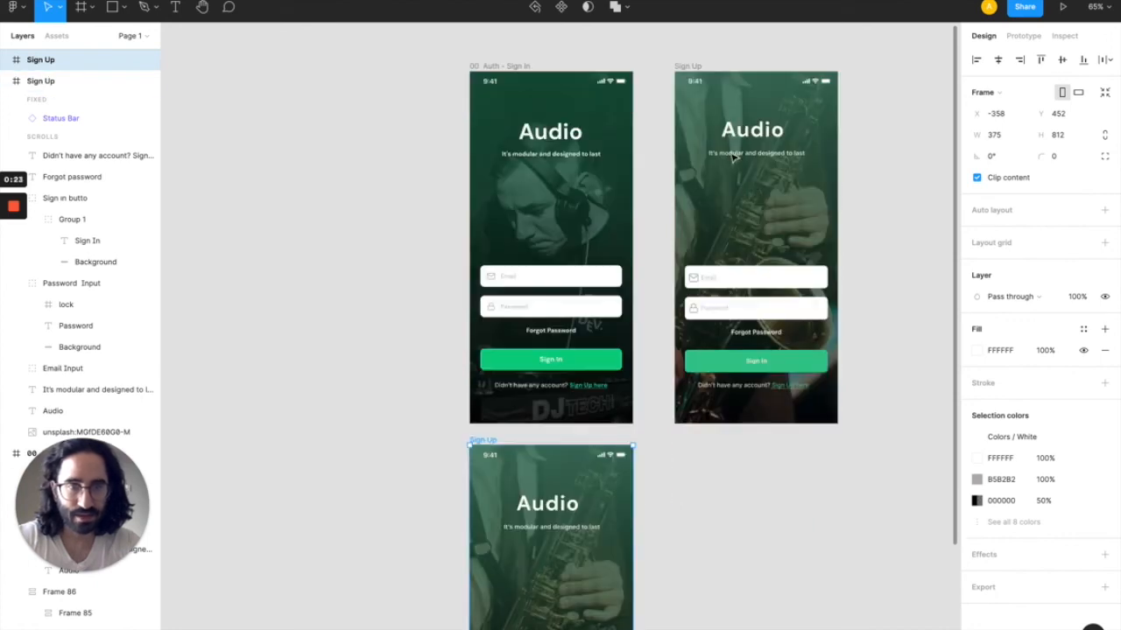
click(693, 70)
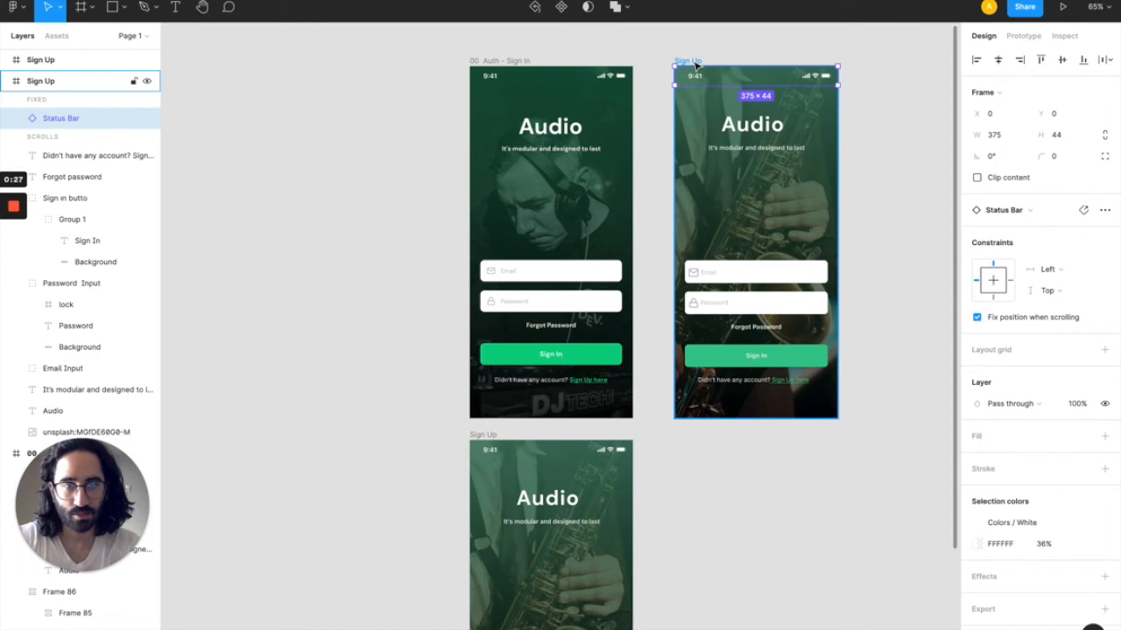
click(688, 61)
key(alt)
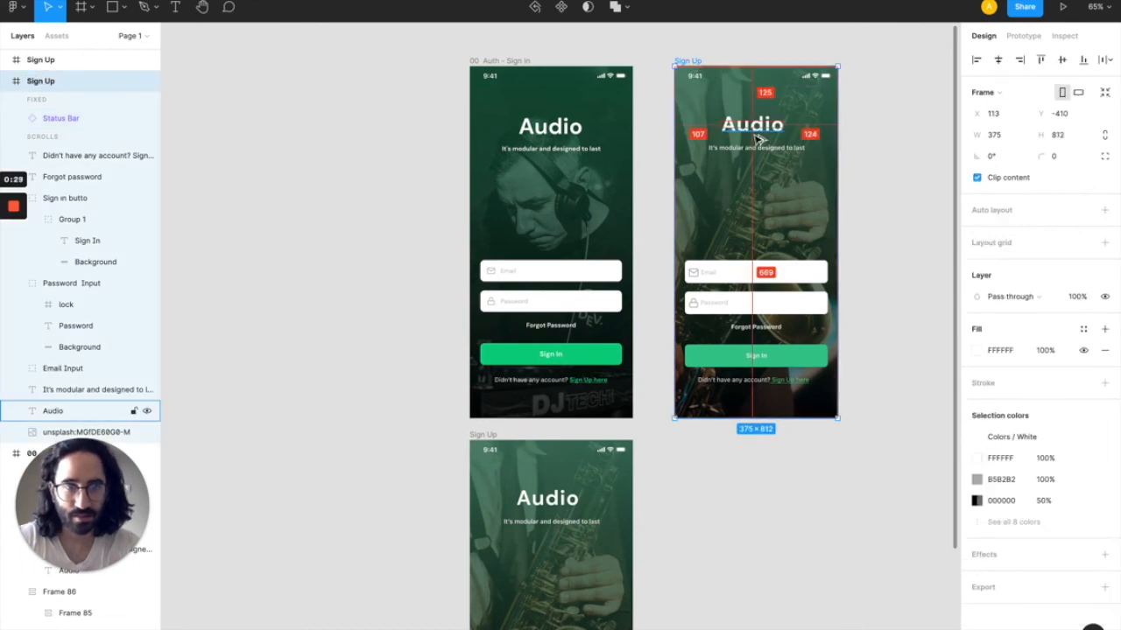
drag(719, 494, 760, 512)
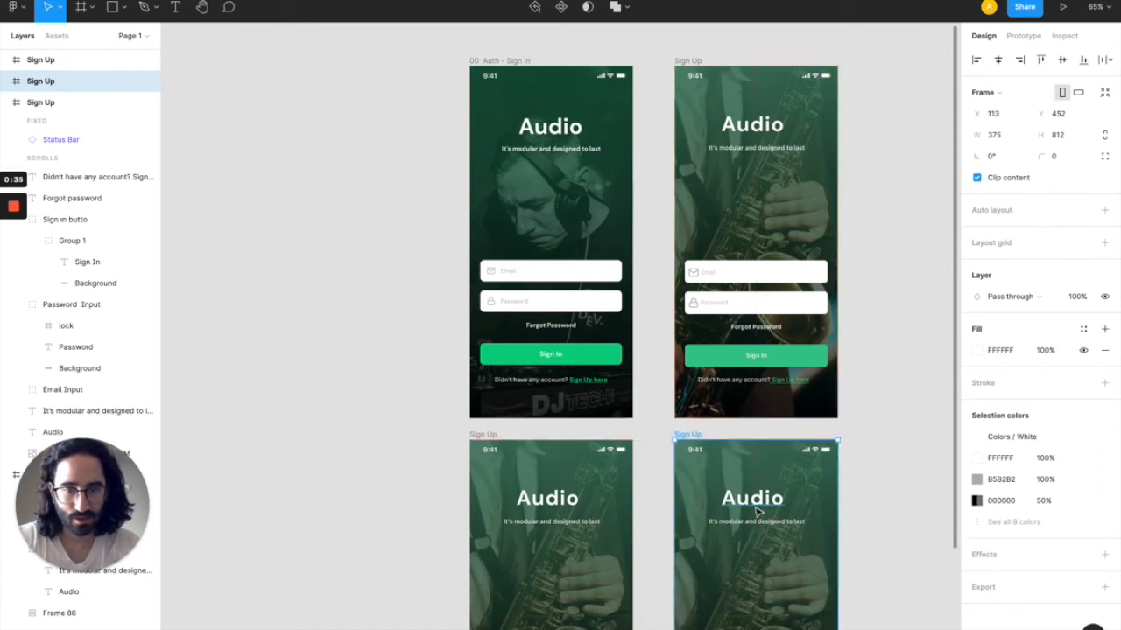
- Rename the Sign Up copy below the reference screen as Sign Up Alternative 2
click(497, 436)
text(Alternative 2)
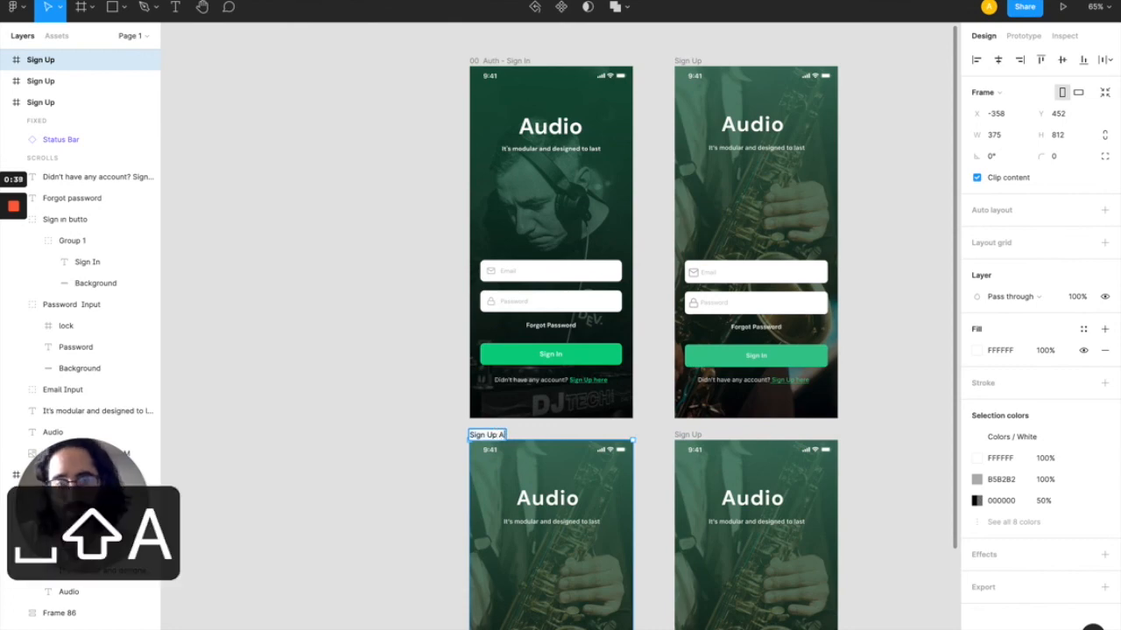
key(Return)
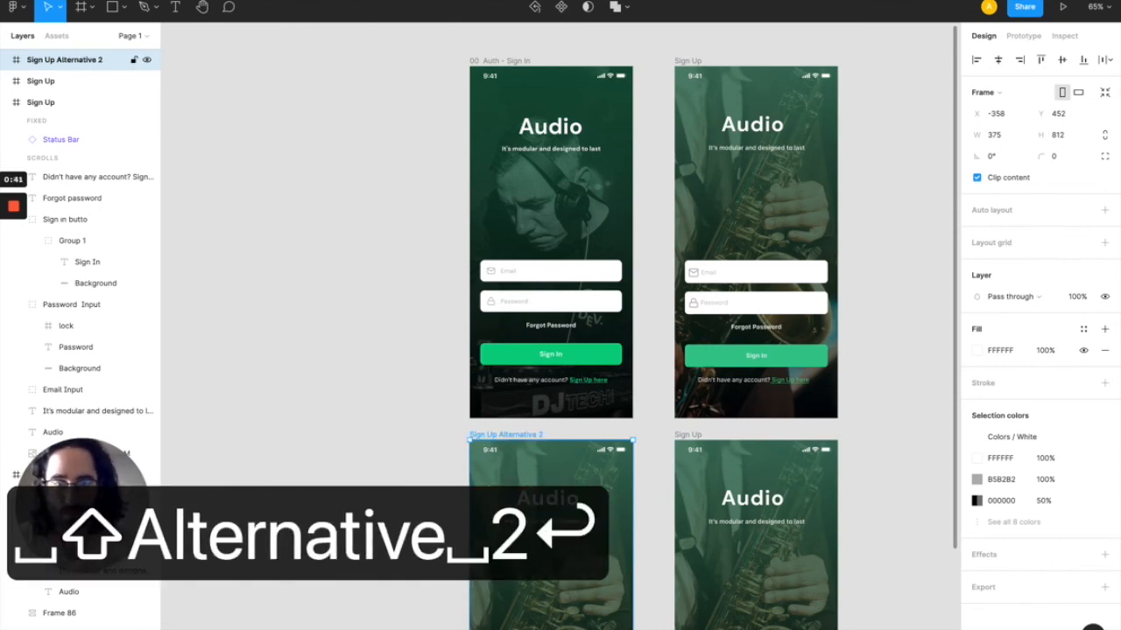
- Rename the copy below the original Sign Up screen as Sign Up Alternative 3 and deselect it
click(687, 436)
double_click(687, 435)
text(Si)
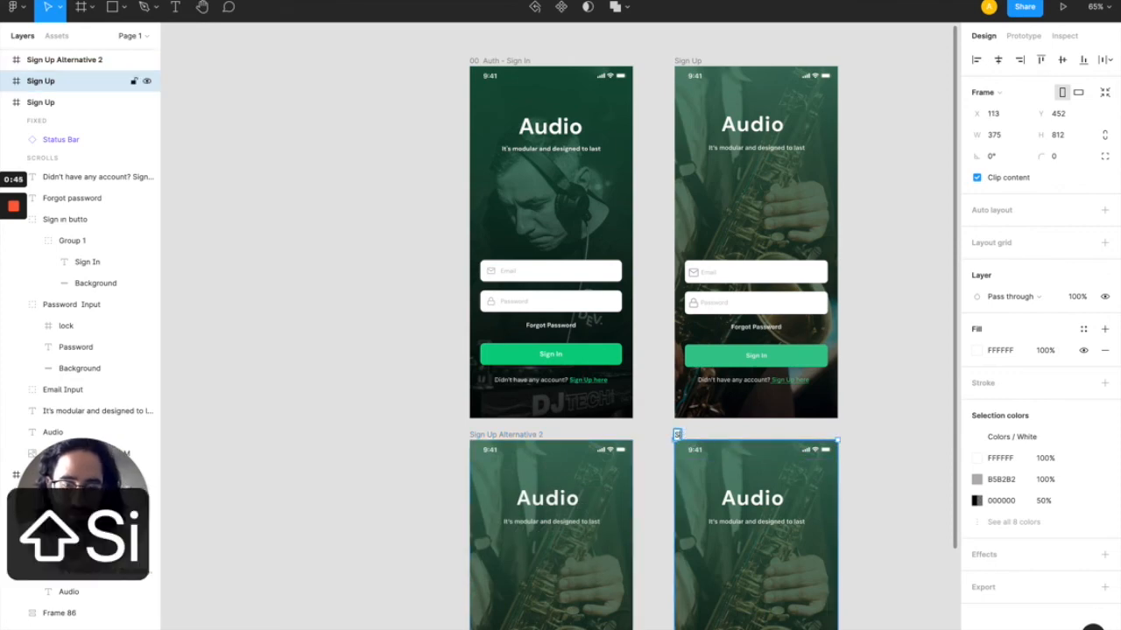
text(gn Up Alterna)
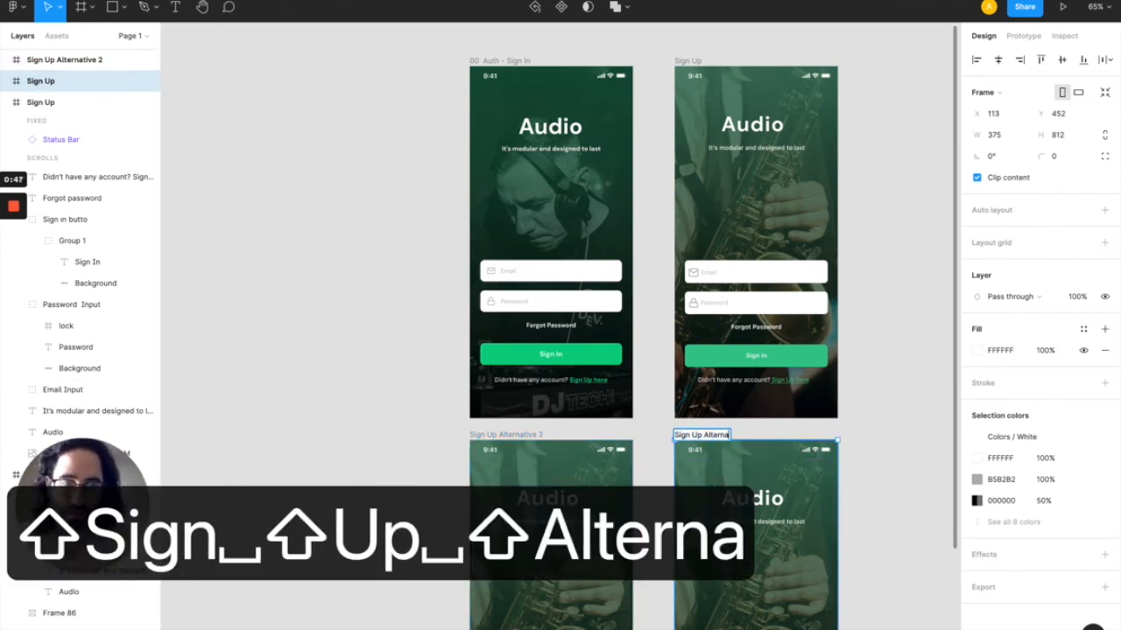
text(tive 3)
key(Return)
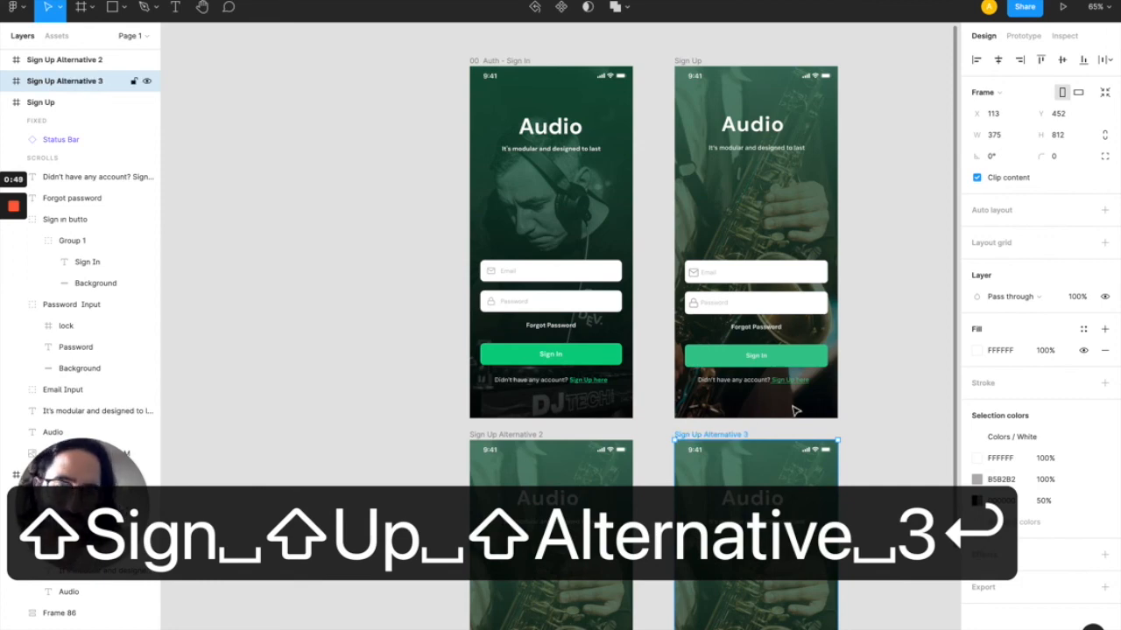
click(862, 421)
- Set the Audio title and tagline of Sign Up Alternative 2 to left text alignment
scroll(862, 423, down, 2)
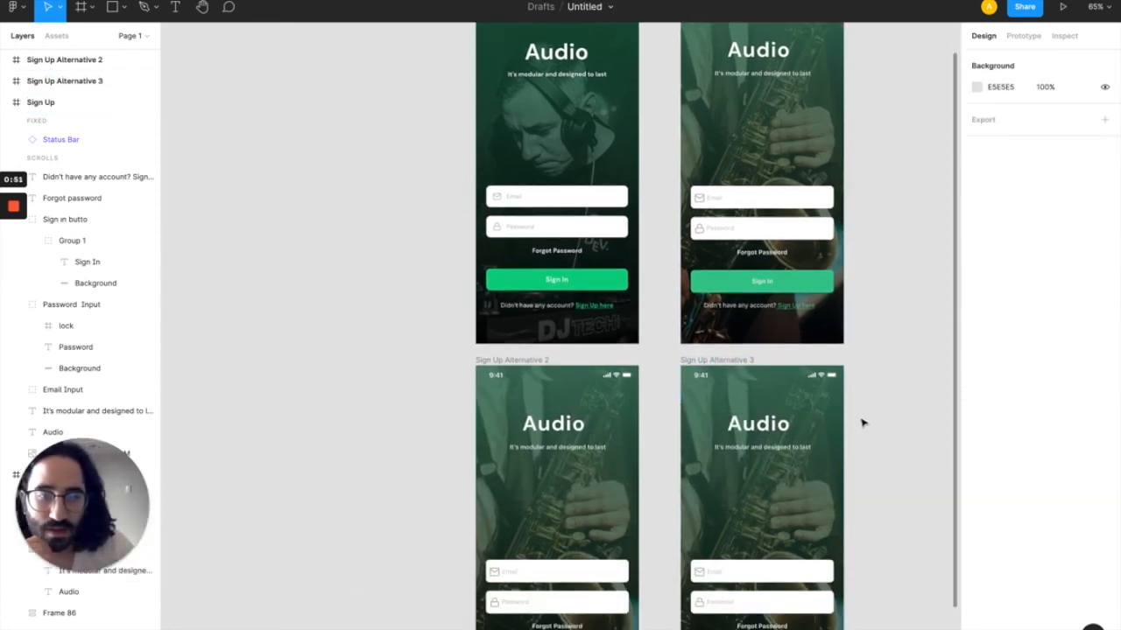
scroll(862, 423, down, 3)
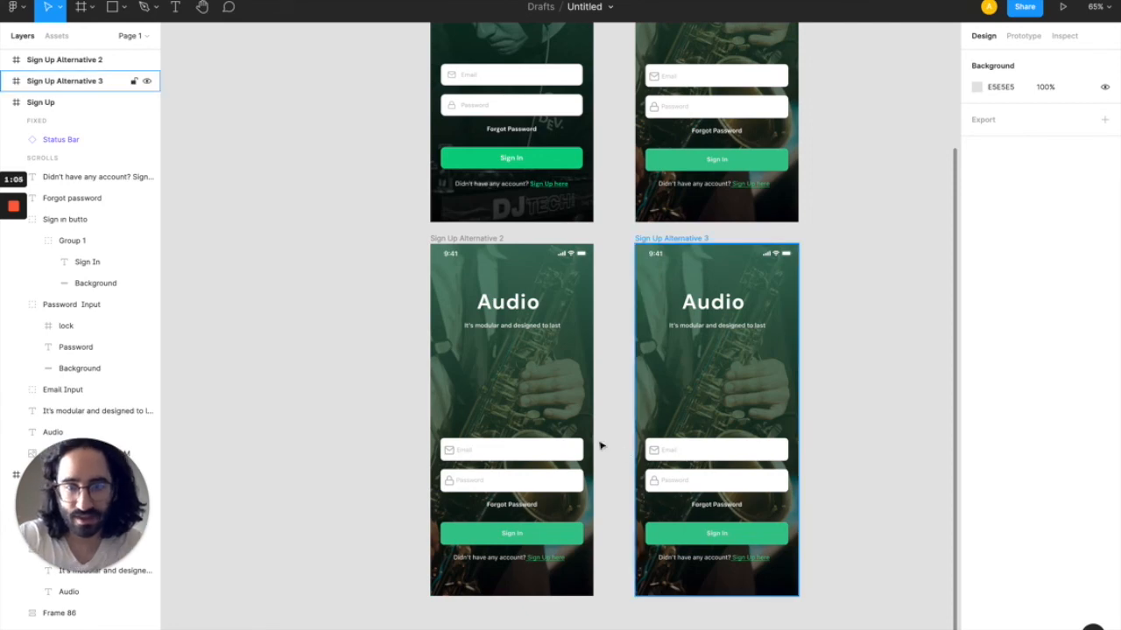
click(515, 313)
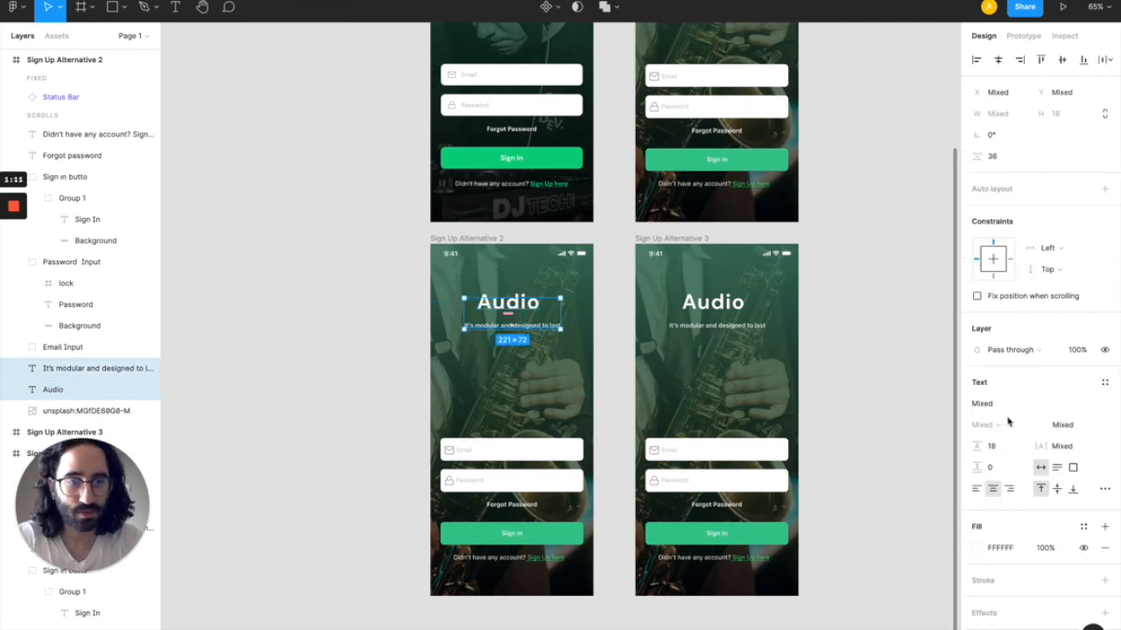
click(976, 489)
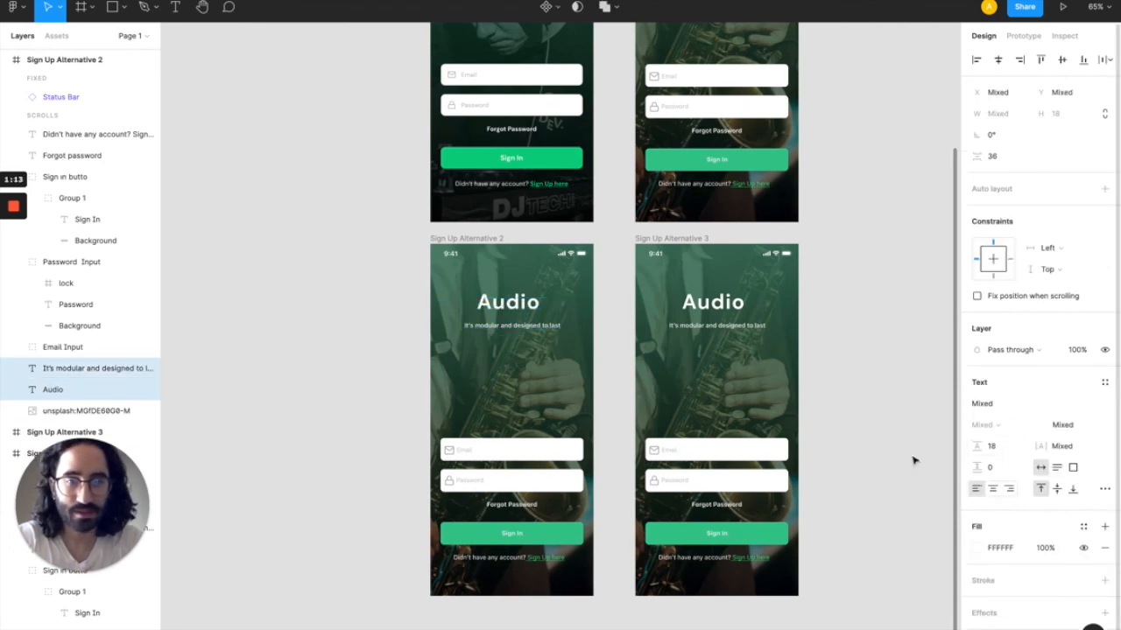
- Move the Audio title of Sign Up Alternative 2 to the left edge of the input fields and set its X position to 23.5
click(517, 304)
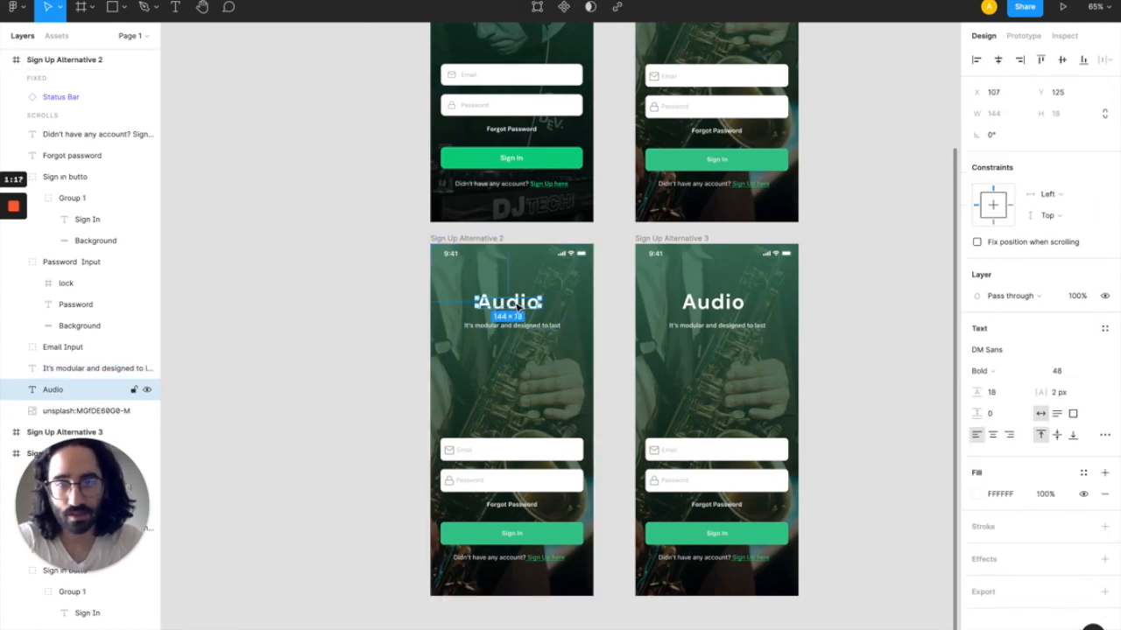
drag(518, 307, 478, 307)
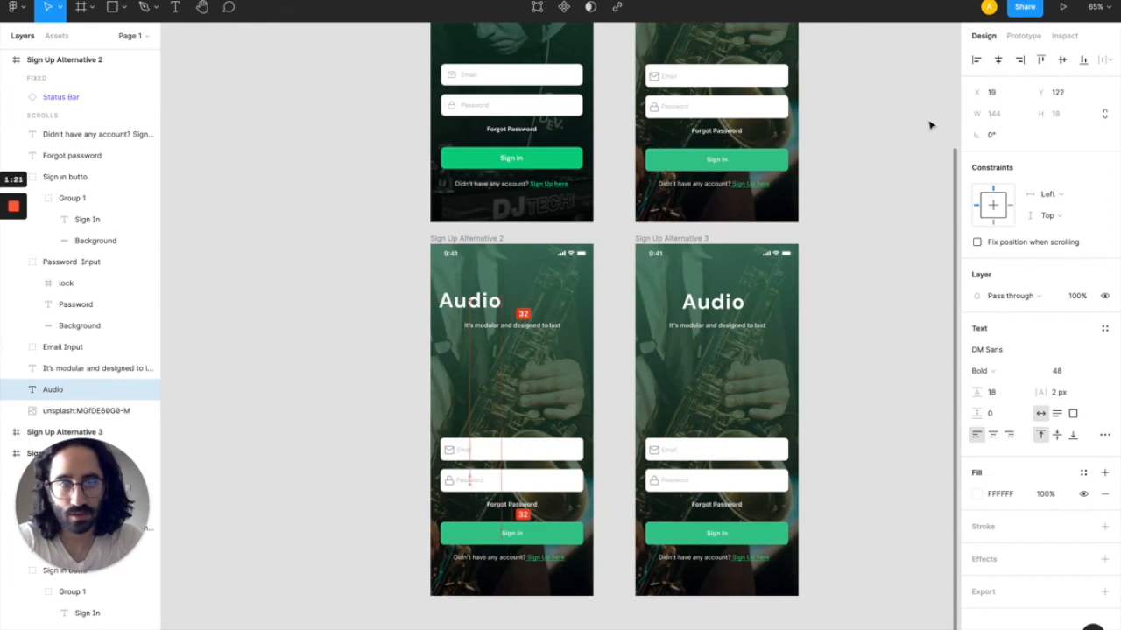
click(995, 93)
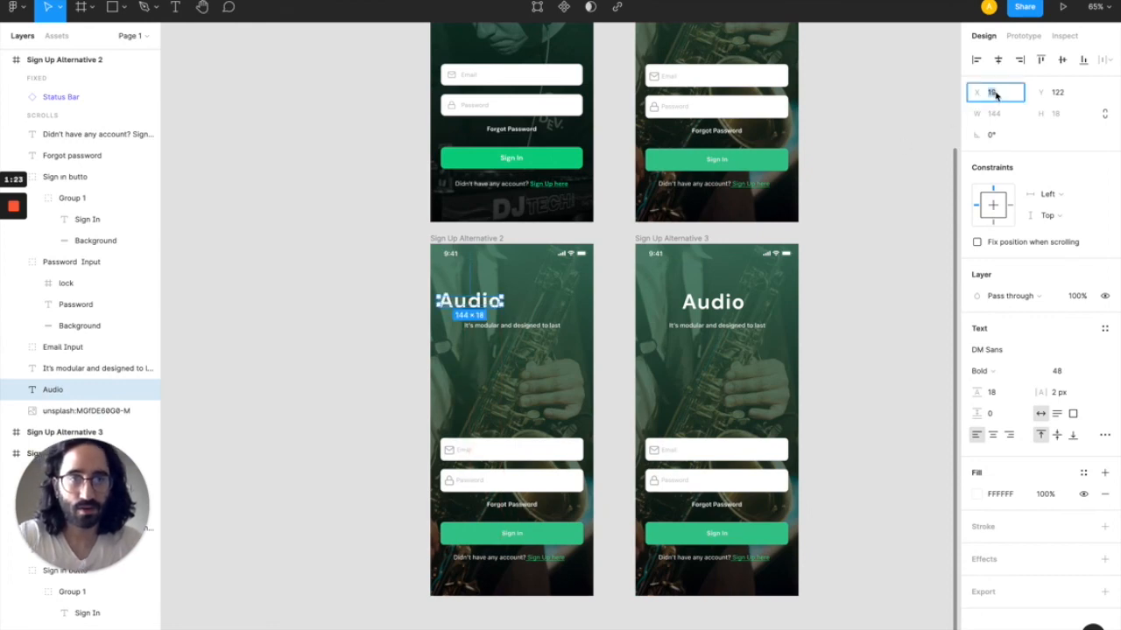
text(24)
key(Return)
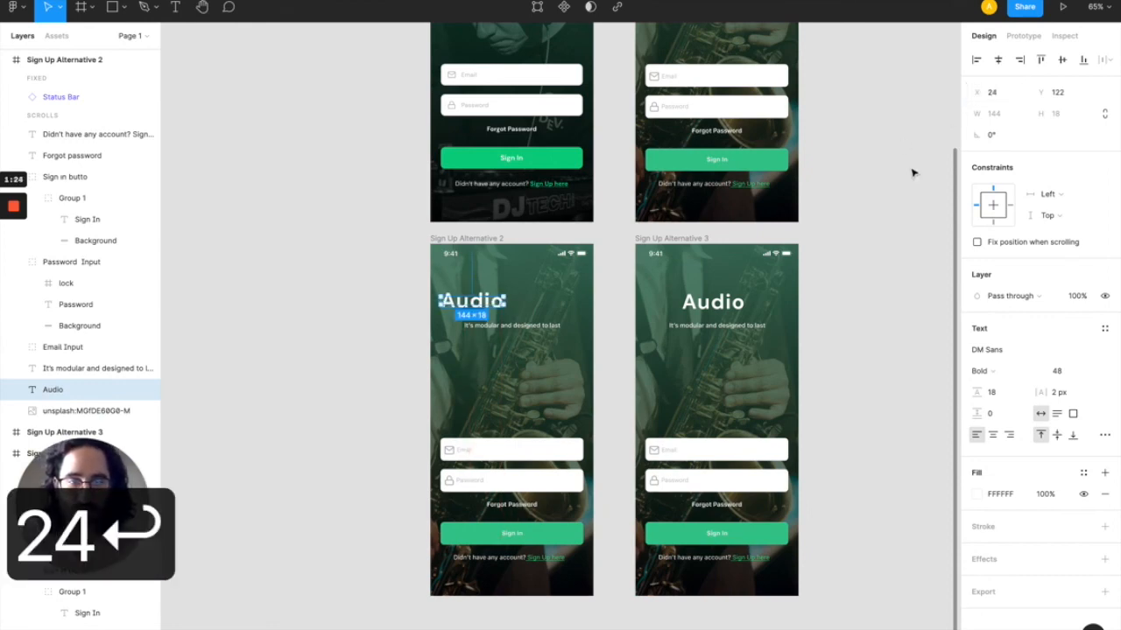
click(1013, 92)
text(23.5)
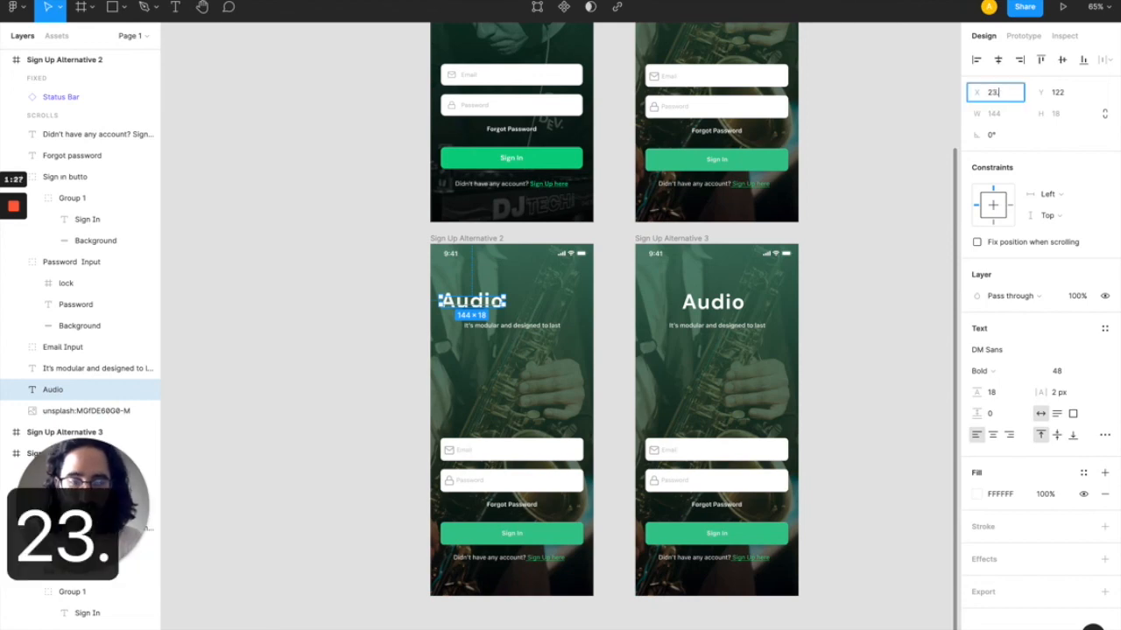
key(Return)
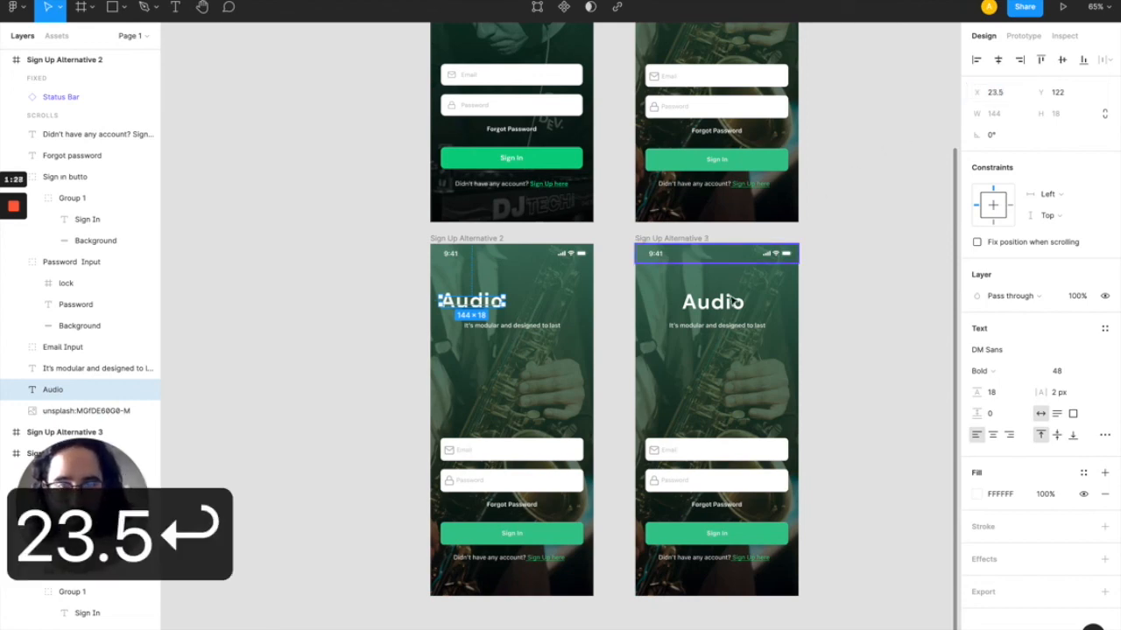
- Align the tagline of Sign Up Alternative 2 with the Audio title by setting its X position to 23.5, and deselect it
click(499, 329)
drag(497, 331, 478, 330)
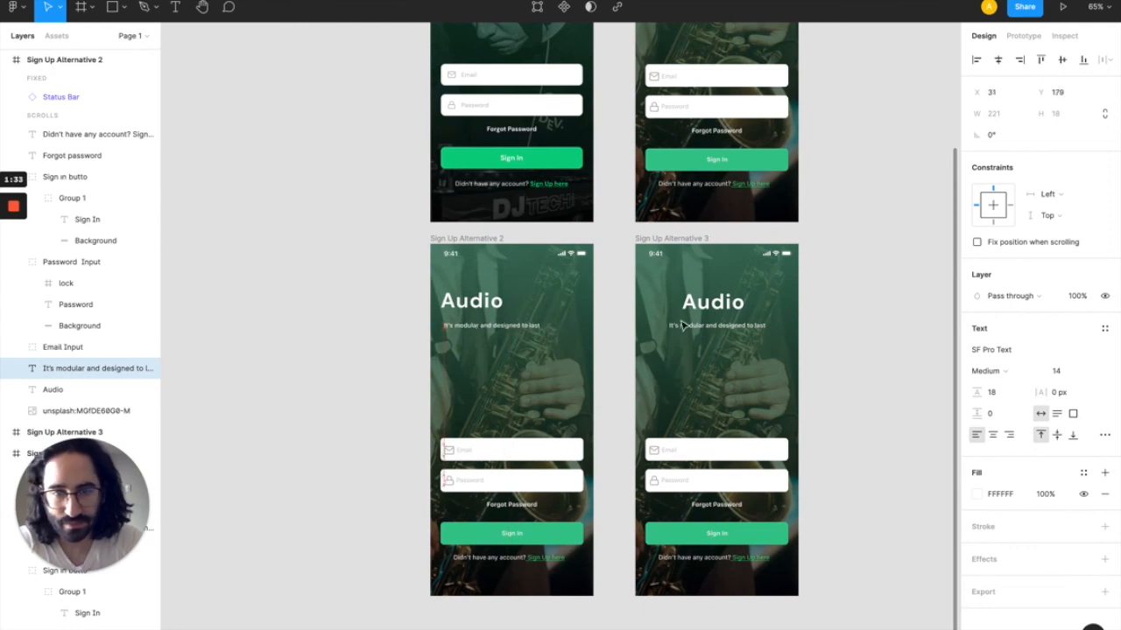
click(699, 328)
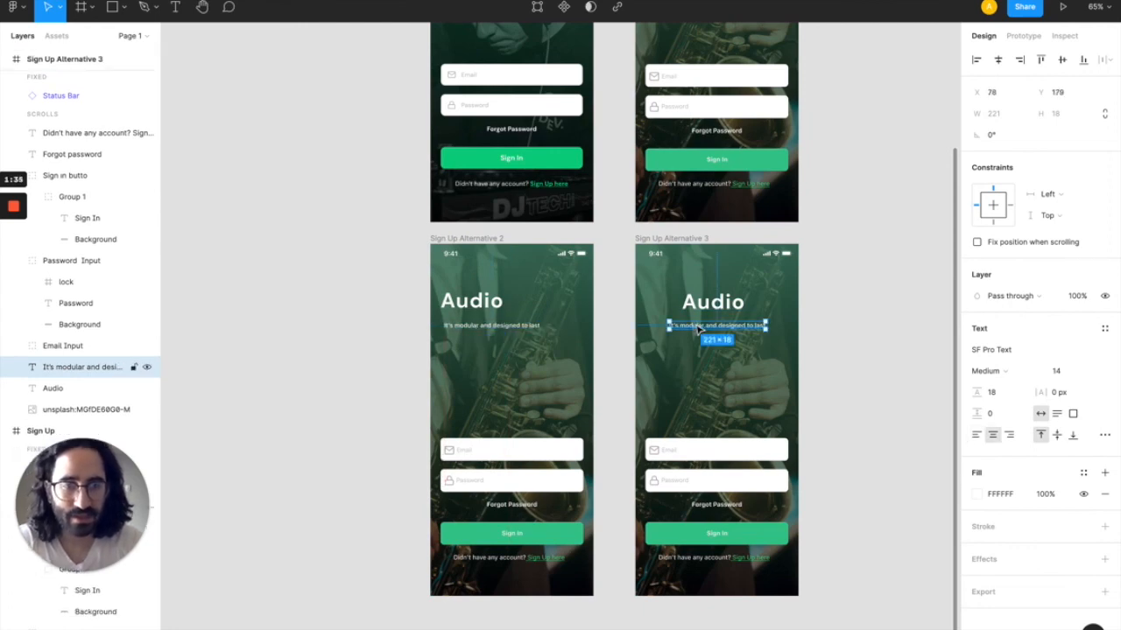
click(486, 327)
click(994, 92)
text(23.5)
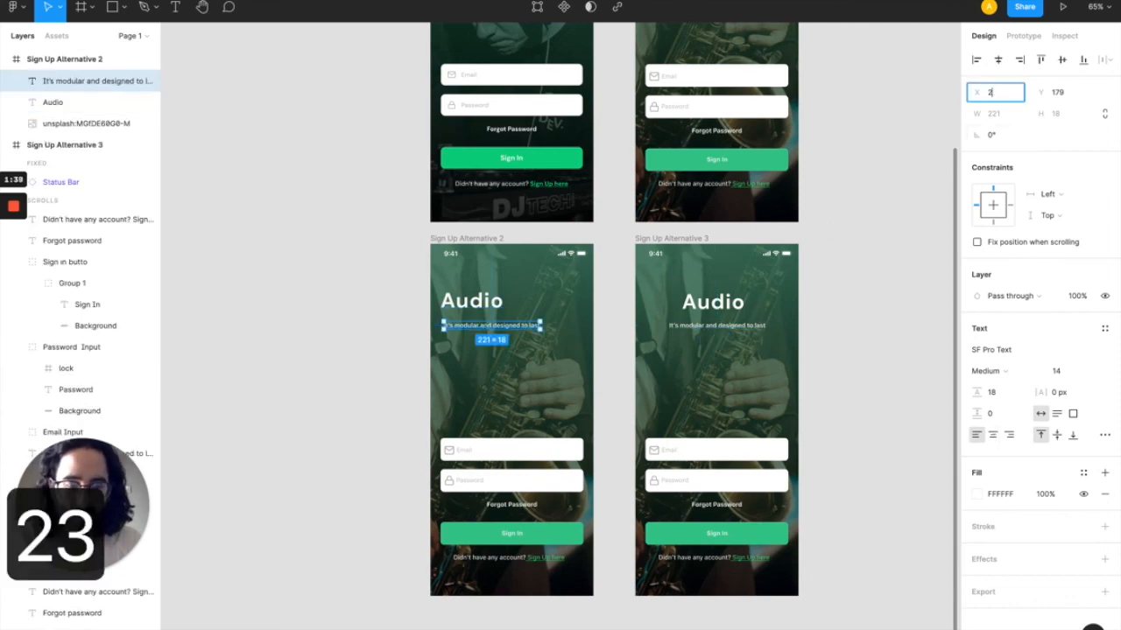
key(Return)
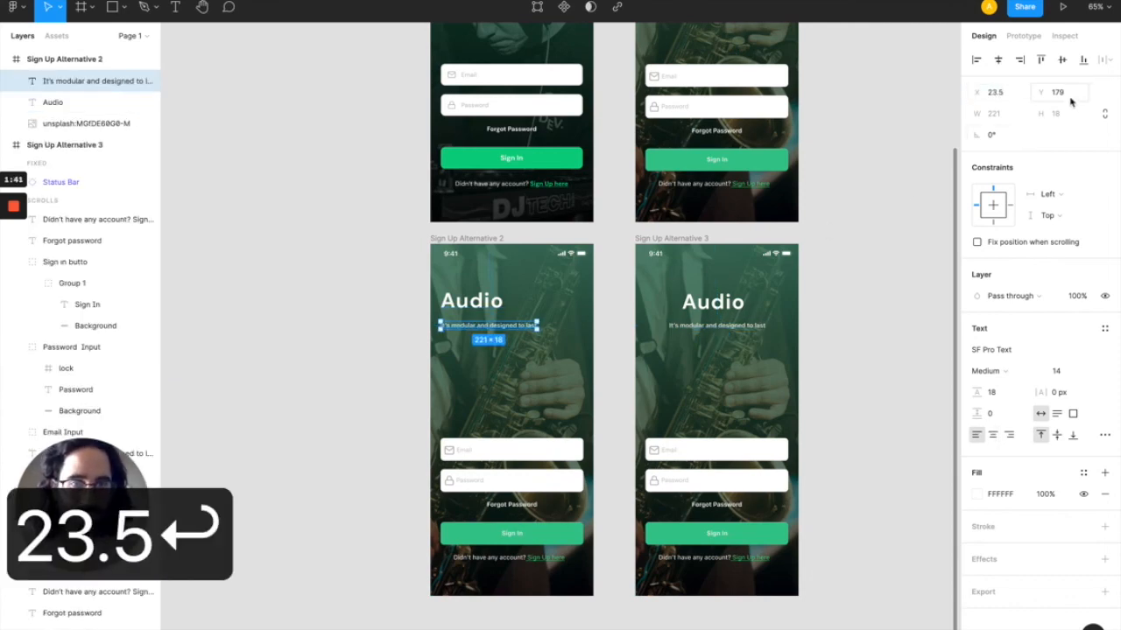
click(905, 246)
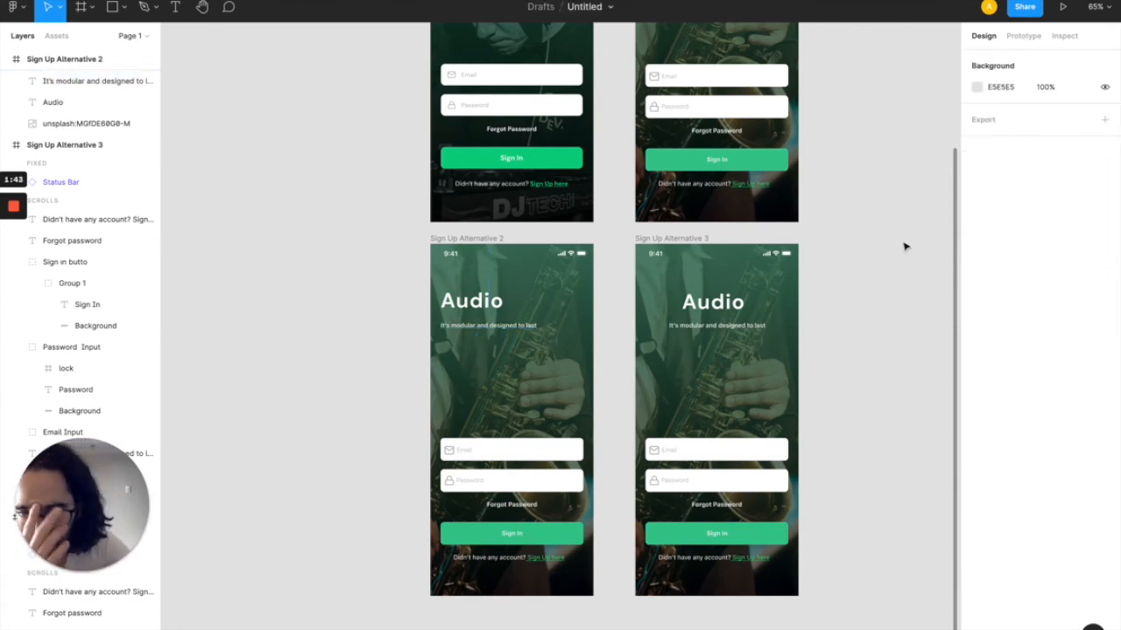
- Delete the Sign Up Alternative 3 screen
scroll(714, 259, down, 1)
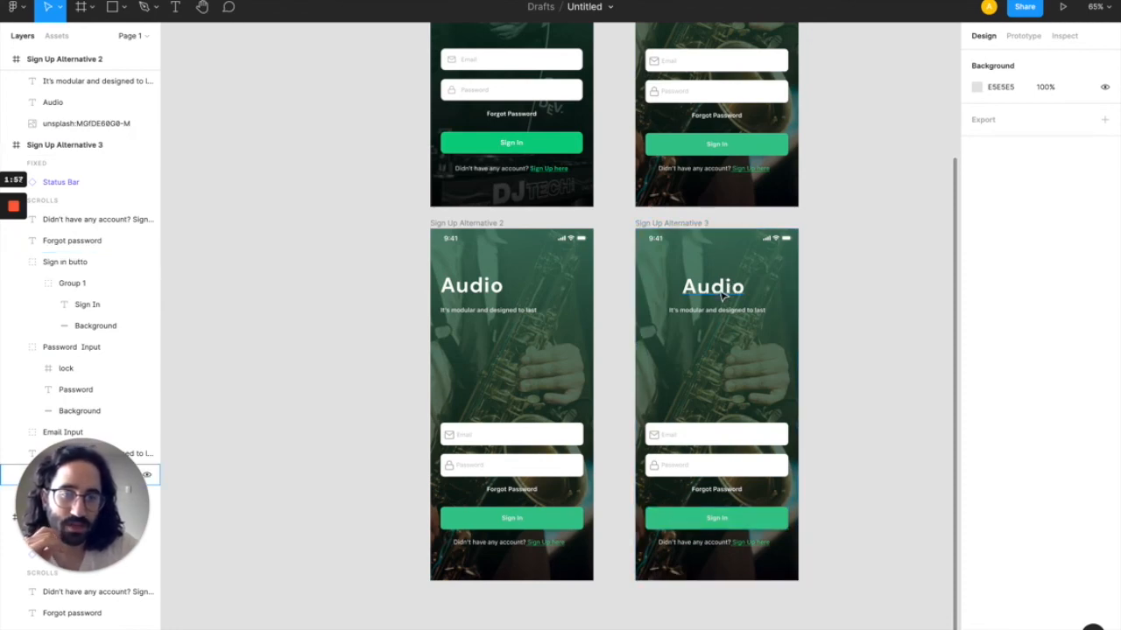
click(699, 225)
key(BackSpace)
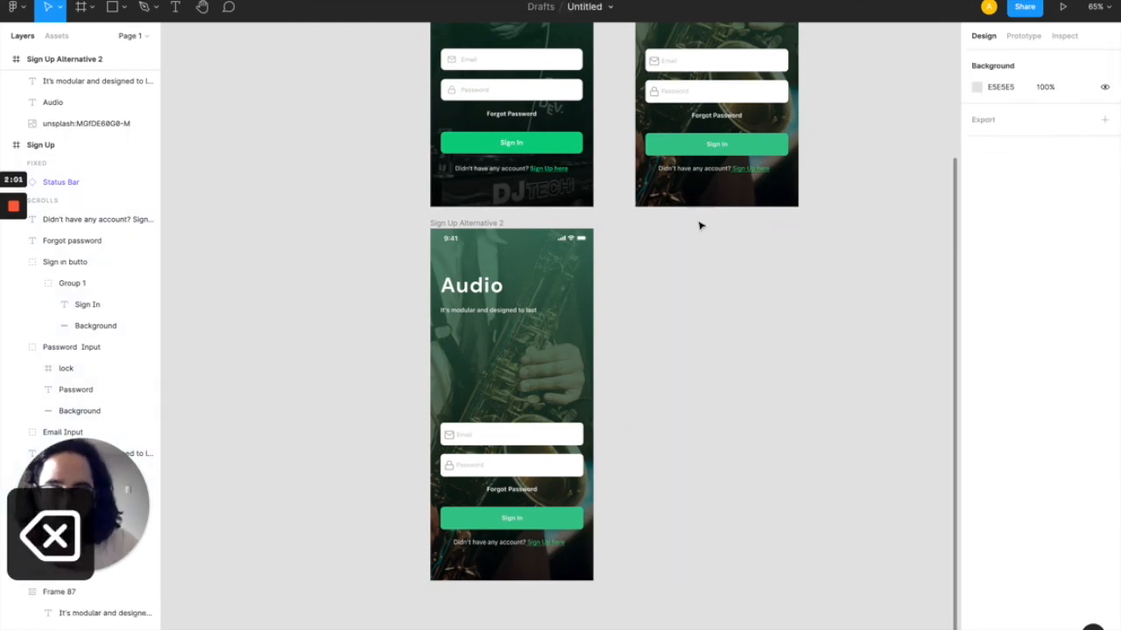
- Duplicate Sign Up Alternative 2 into the empty spot beside it and rename the copy as Sign Up Alternative 3
click(497, 224)
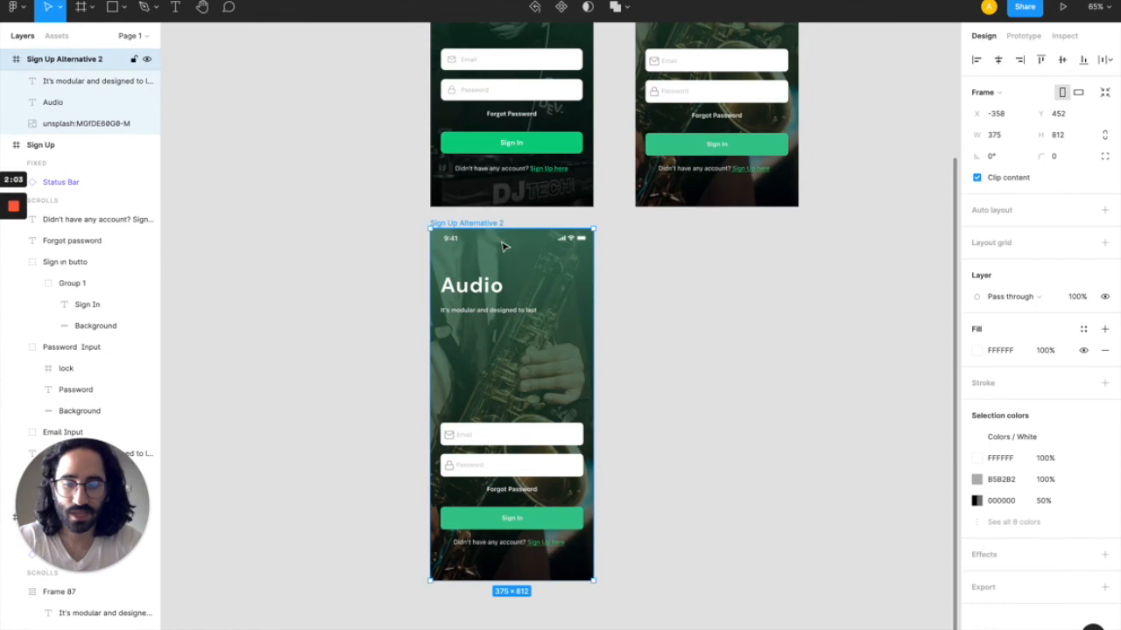
drag(561, 319, 764, 319)
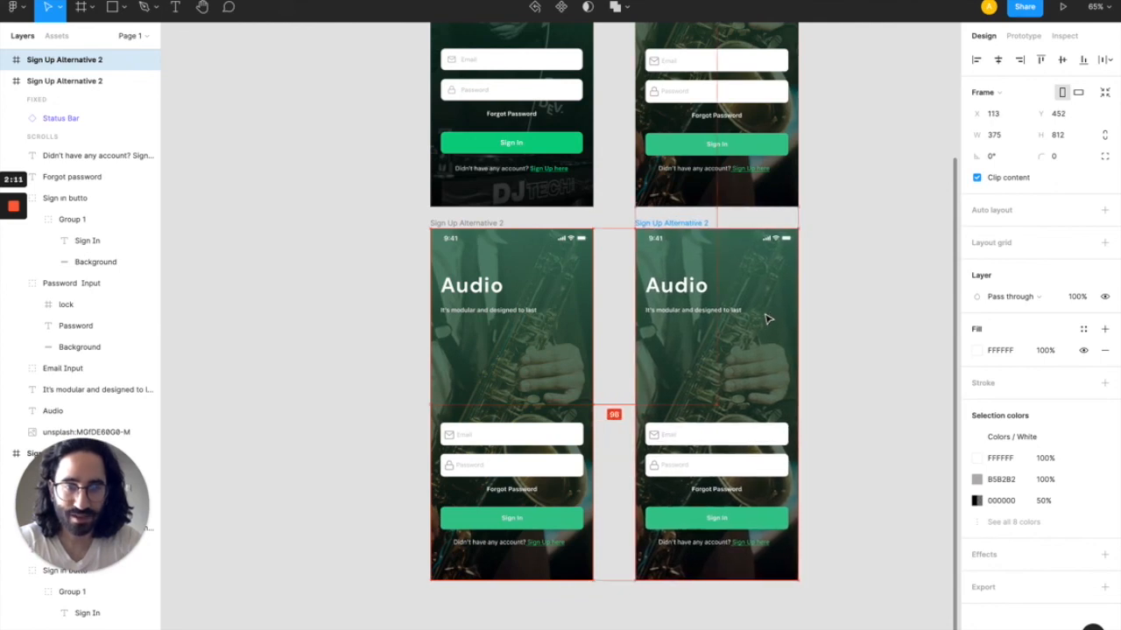
click(815, 302)
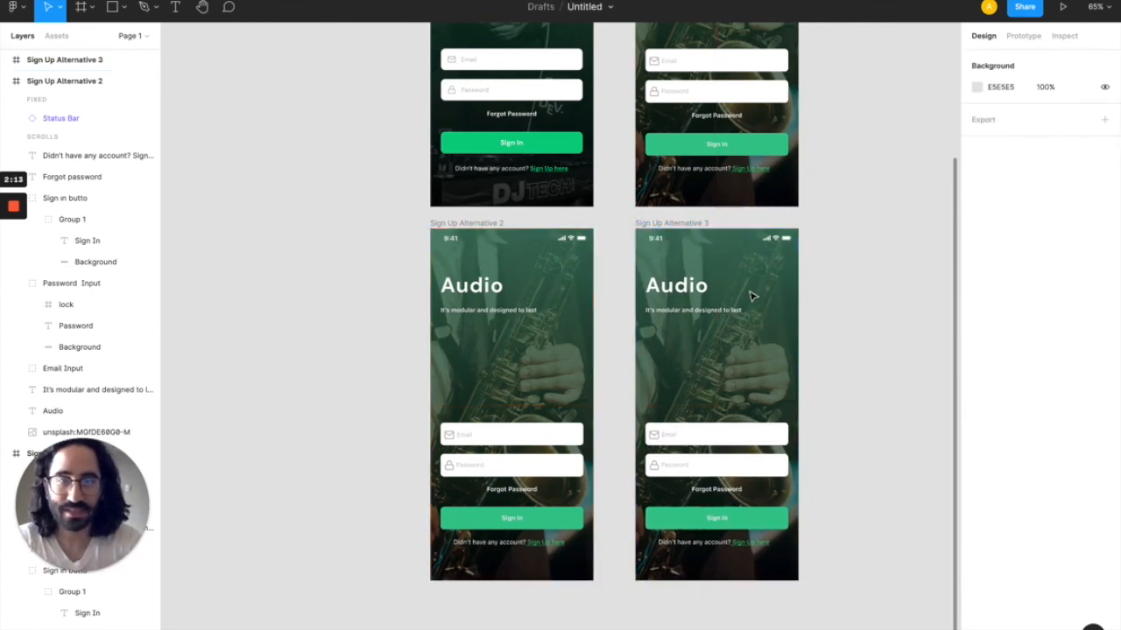
- Draw a rectangle about 198 wide over the Audio title of Sign Up Alternative 3, flush with the frame's left edge, and set its height to 80
scroll(750, 295, up, 2)
scroll(750, 295, up, 1)
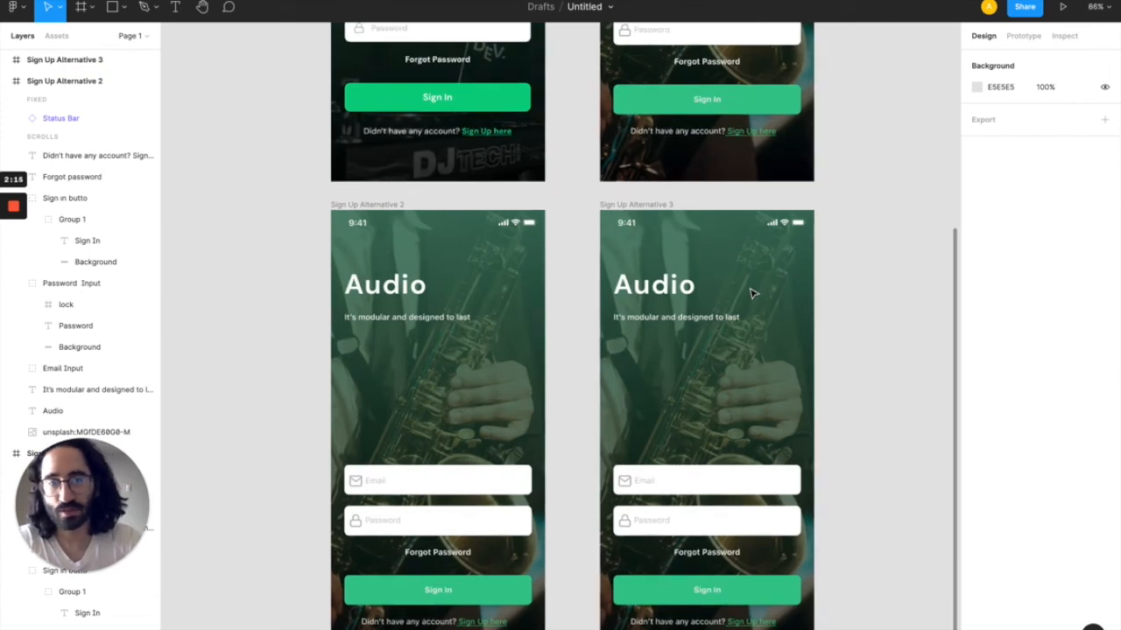
key(r)
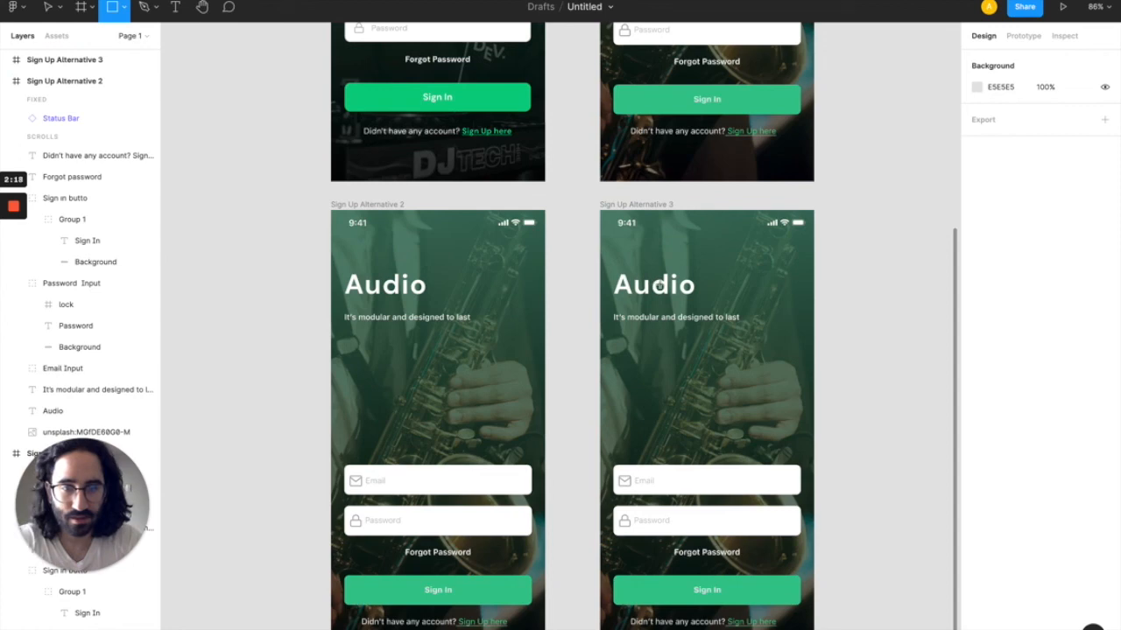
mouse_move(600, 260)
mouse_down()
mouse_move(720, 319)
mouse_move(713, 311)
mouse_up()
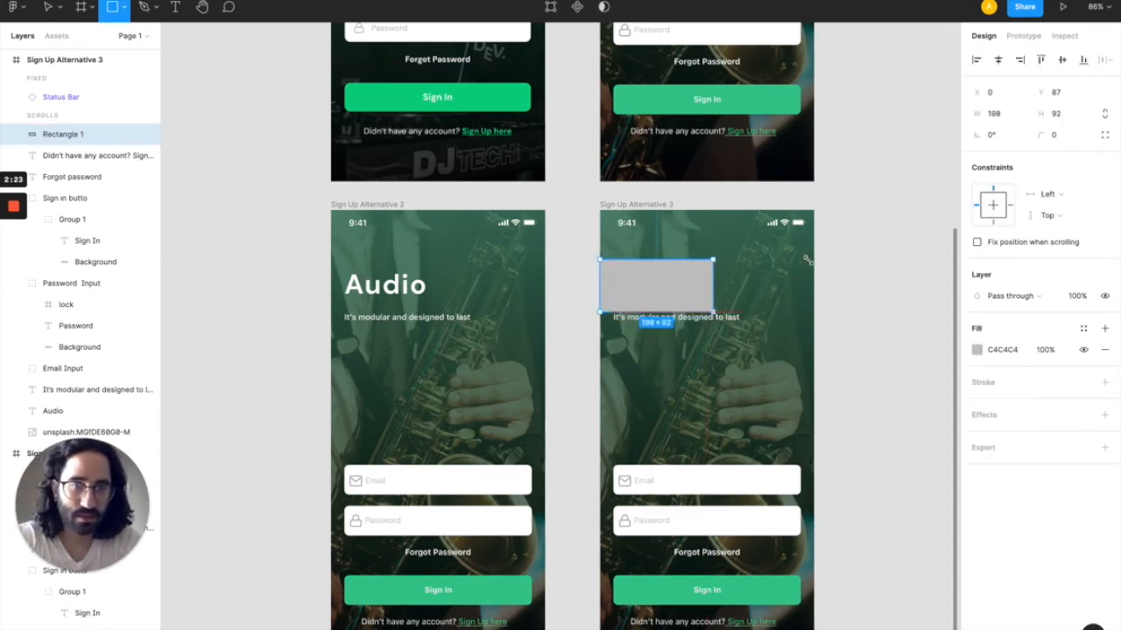
click(1059, 114)
text(8)
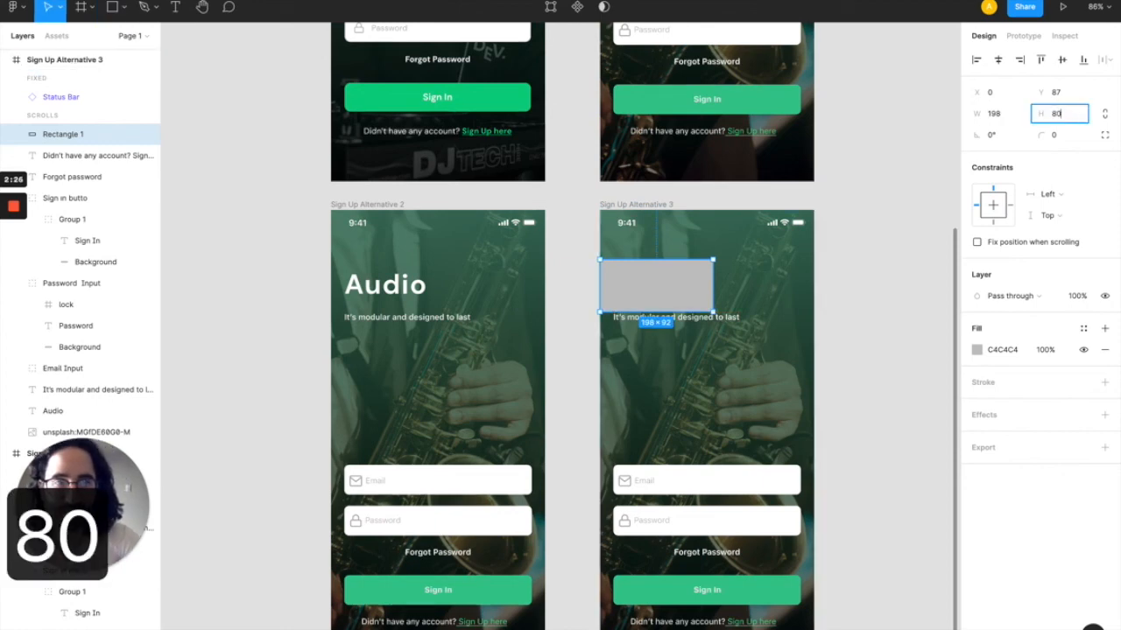
text(0)
key(Return)
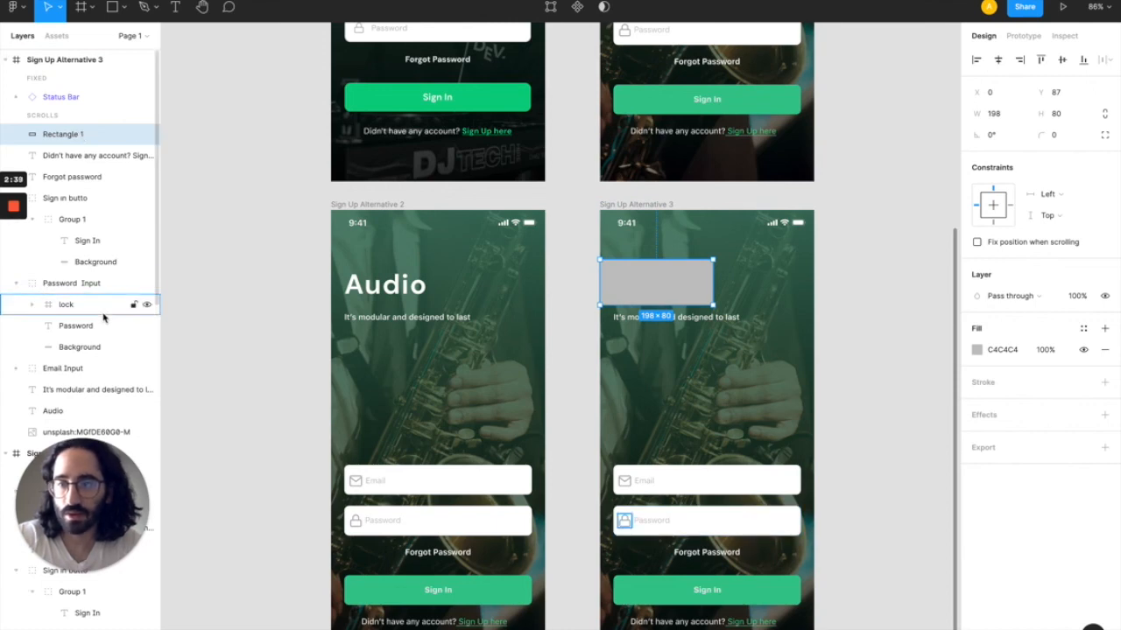
- Reorder the rectangle's layer in Sign Up Alternative 3 so it sits directly below the Audio text and above the background photo
scroll(102, 317, down, 1)
drag(87, 165, 85, 423)
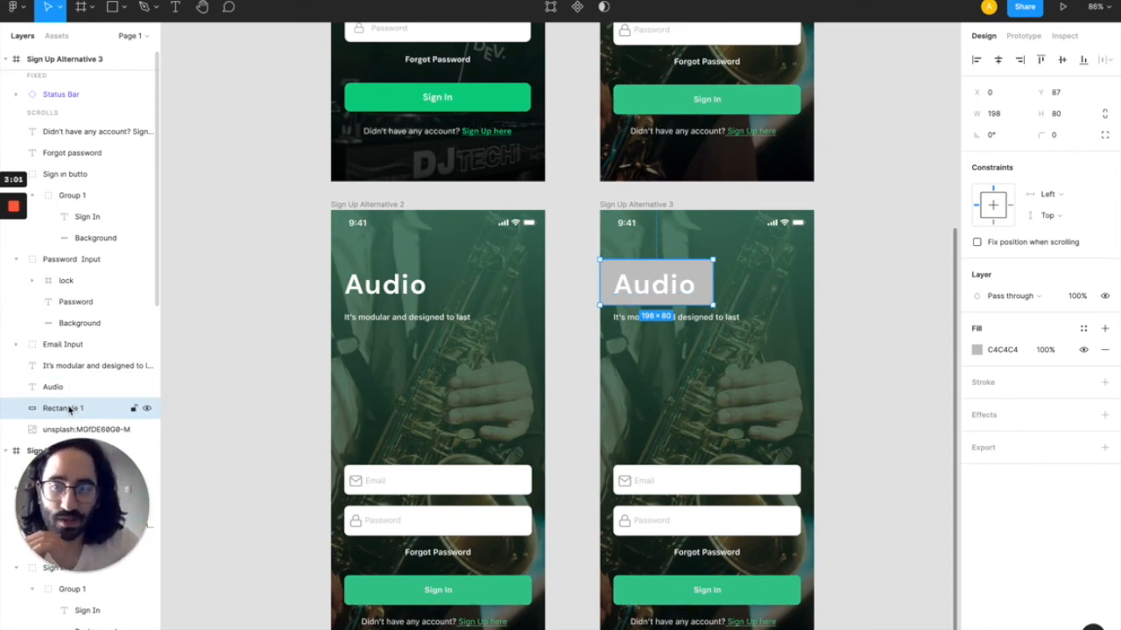
drag(67, 407, 103, 415)
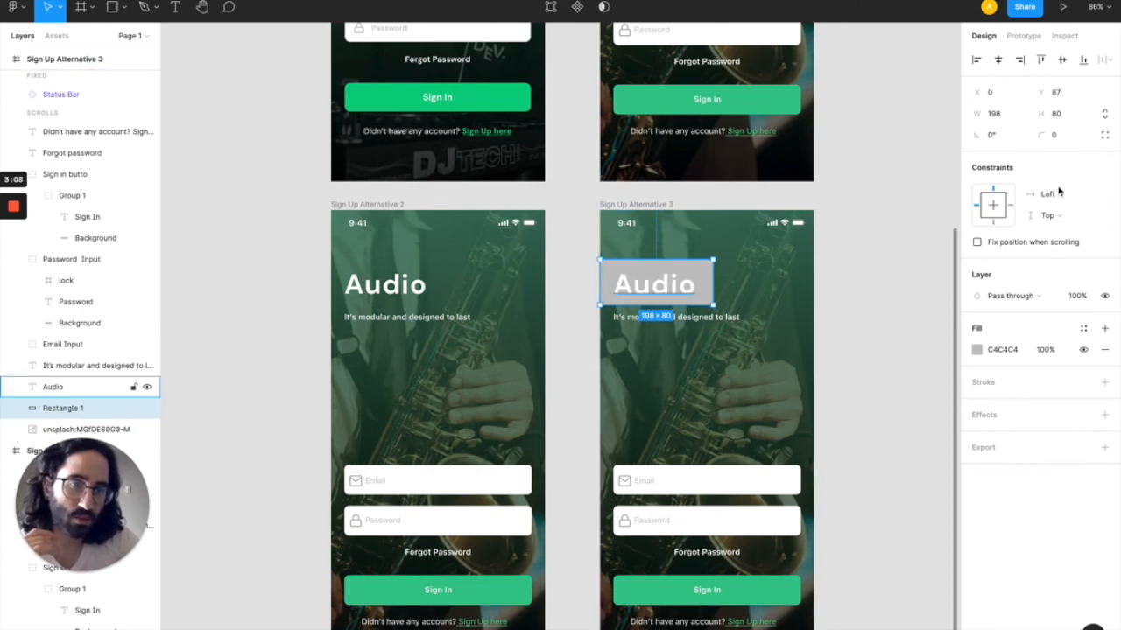
- Enable independent corners on the rectangle and set its bottom-right and bottom-left corner radii to 16
click(1104, 135)
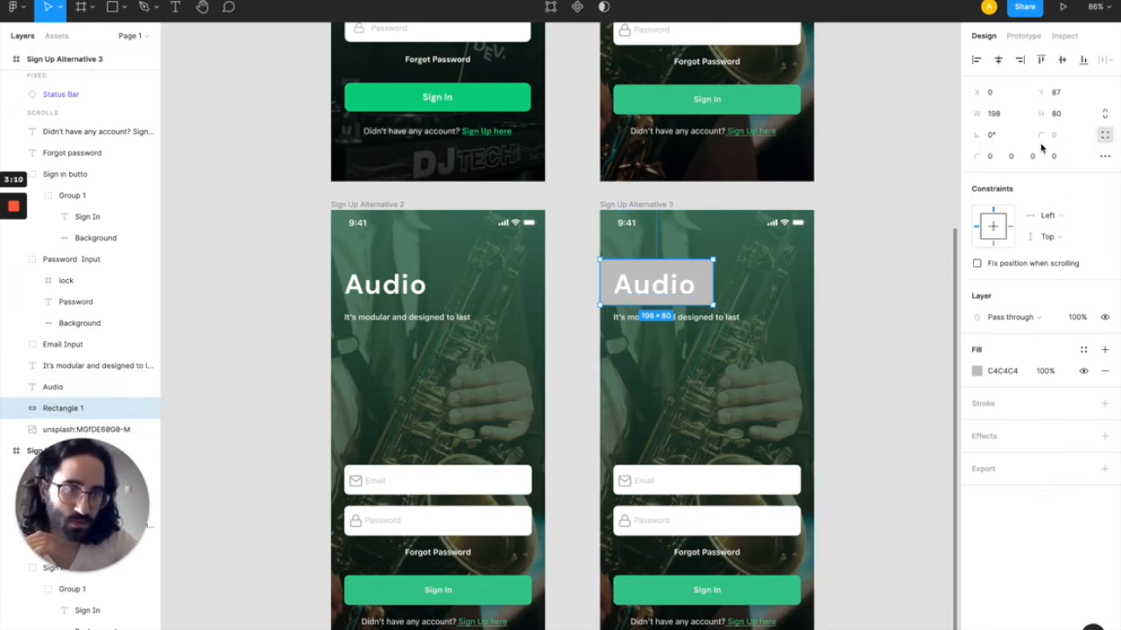
text(16)
key(Return)
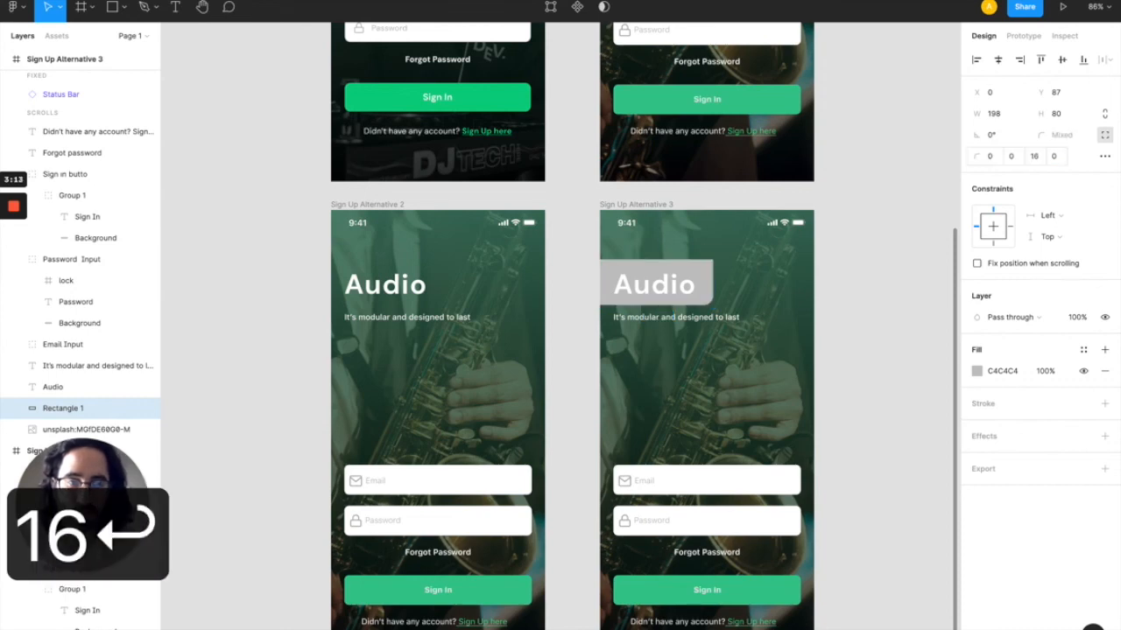
click(1054, 156)
text(16)
key(Return)
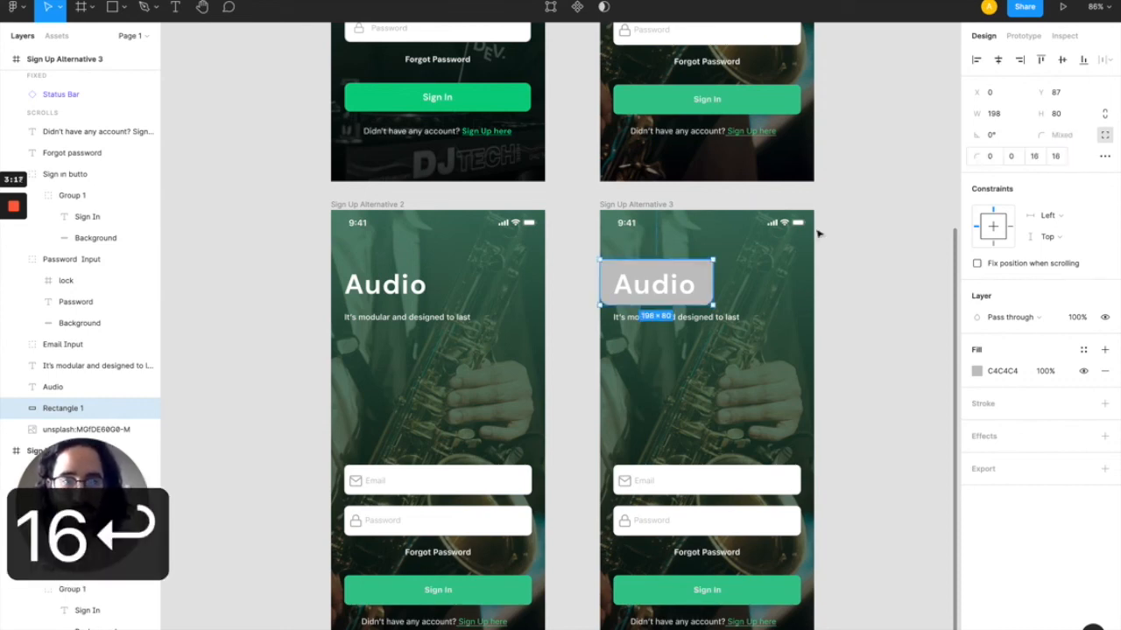
click(874, 298)
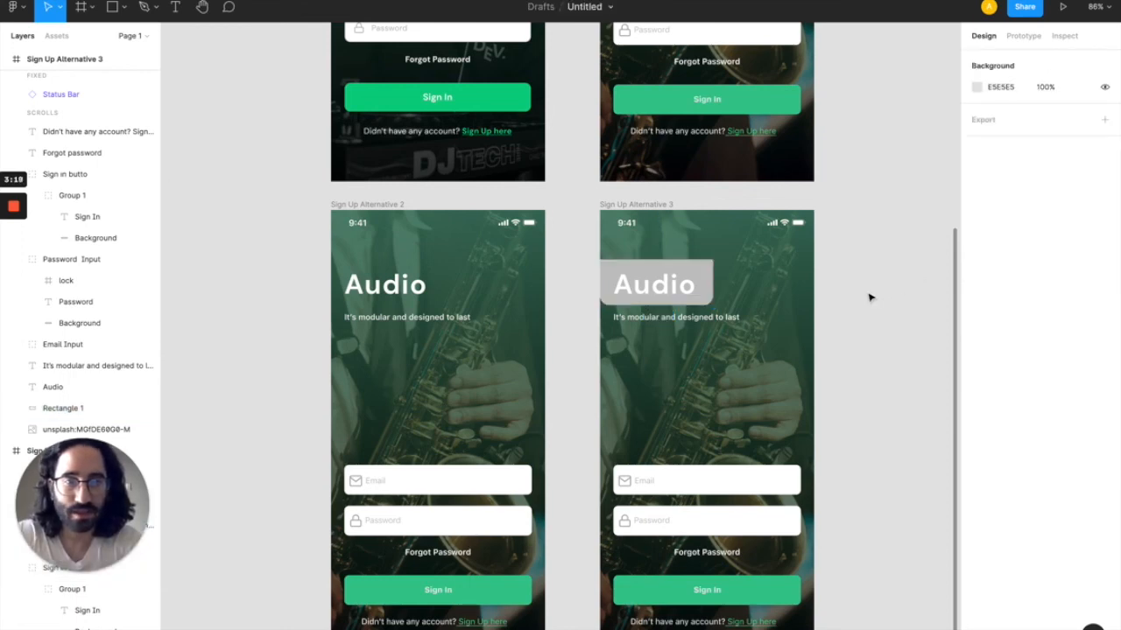
- Change the rectangle's bottom-right corner radius to 0 and restore it to 16
double_click(711, 278)
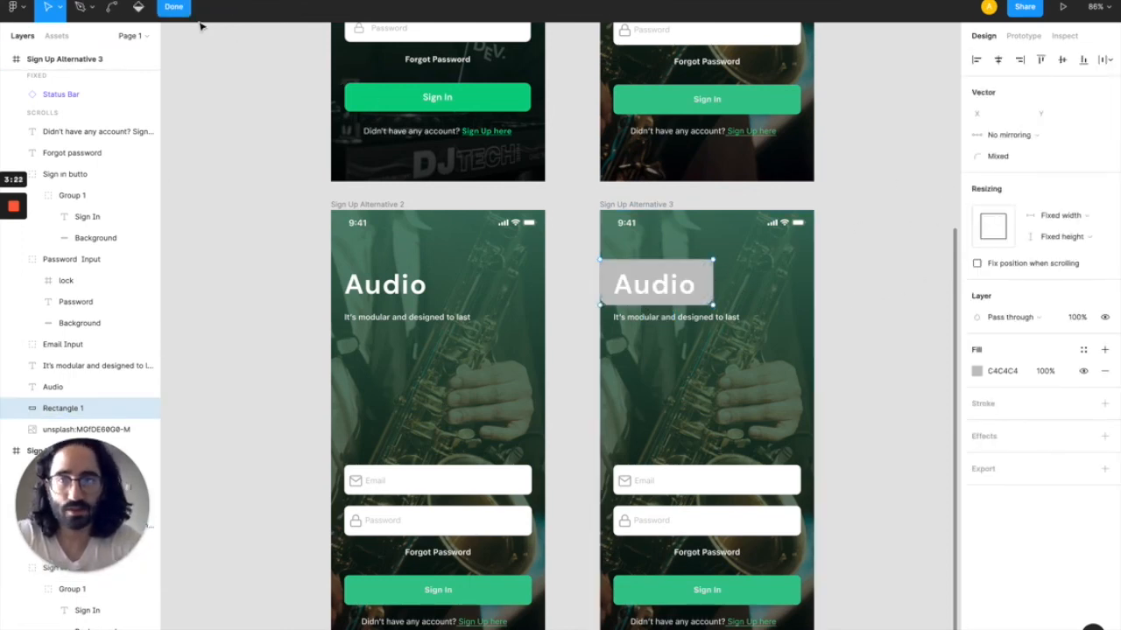
key(Escape)
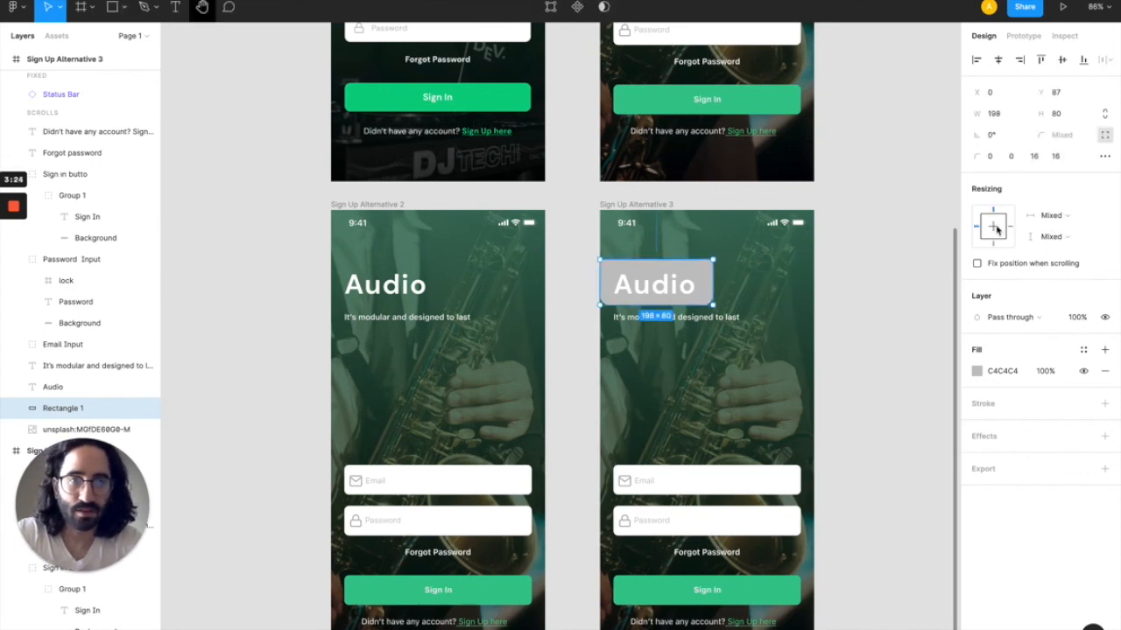
click(1035, 156)
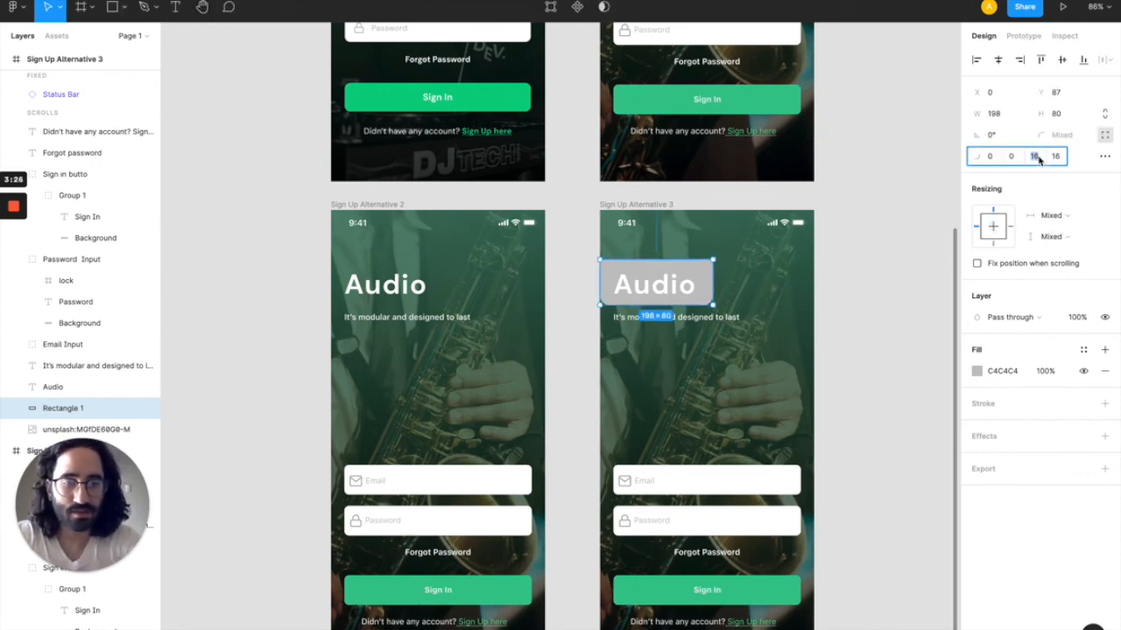
key(Return)
click(1035, 156)
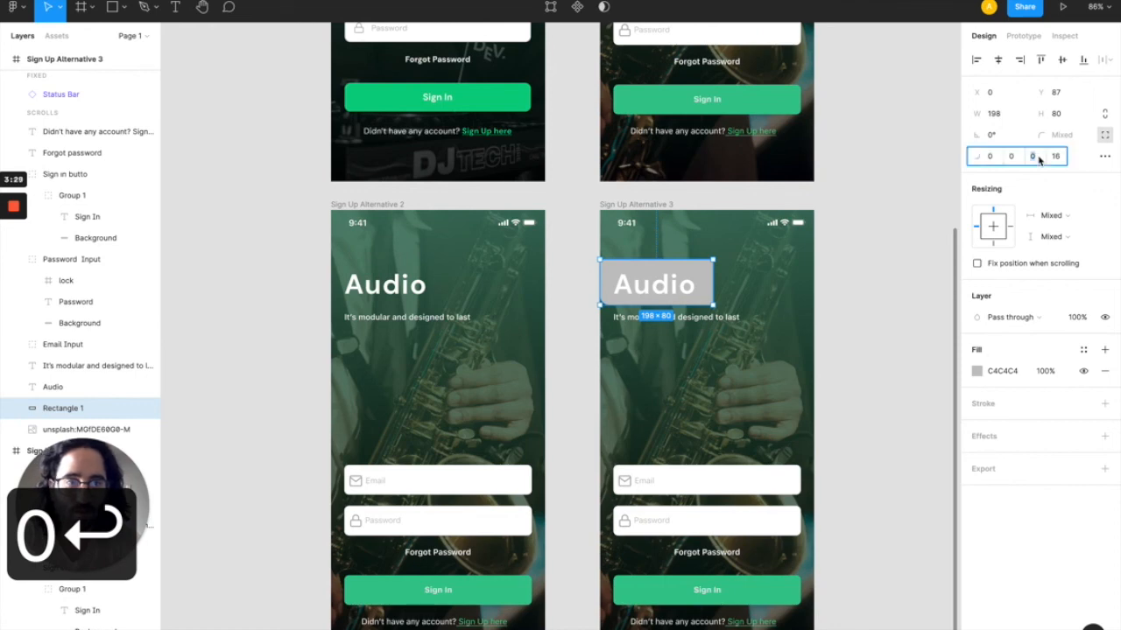
text(16)
key(Return)
- Set the rectangle's bottom-left corner radius to 0 and its top-right corner radius to 16
click(1056, 156)
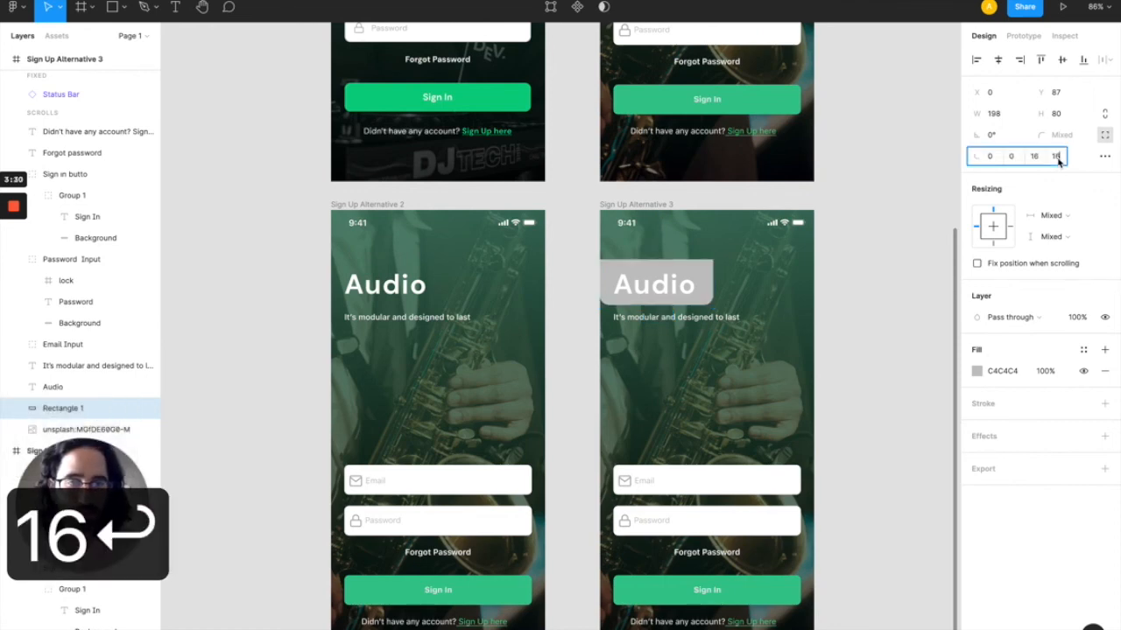
text(0)
key(Return)
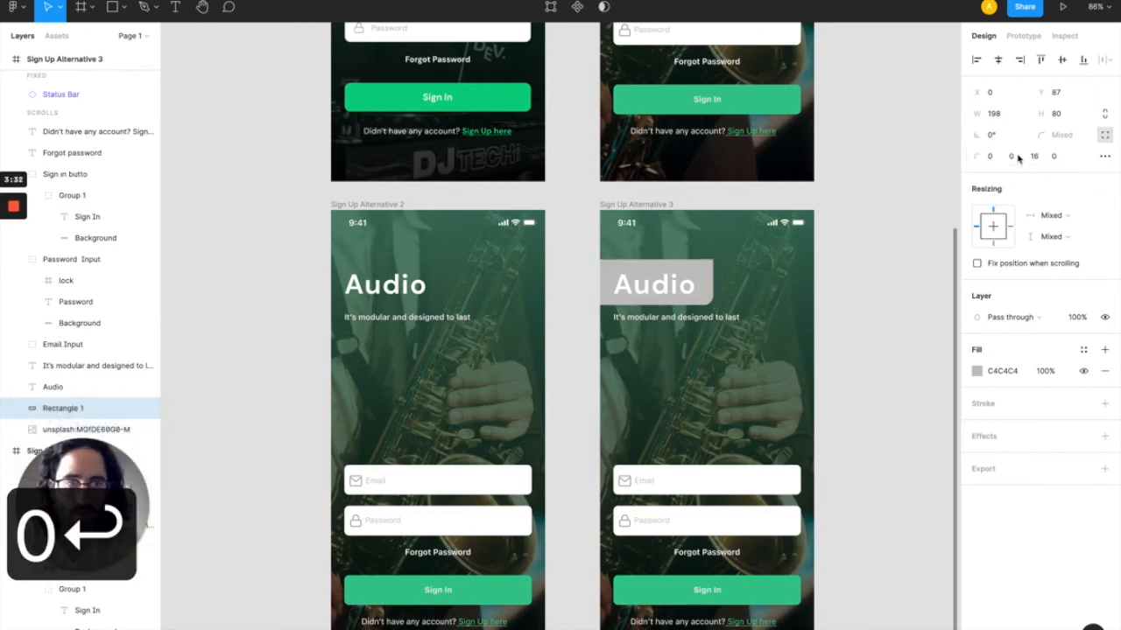
click(1012, 156)
text(16)
key(Return)
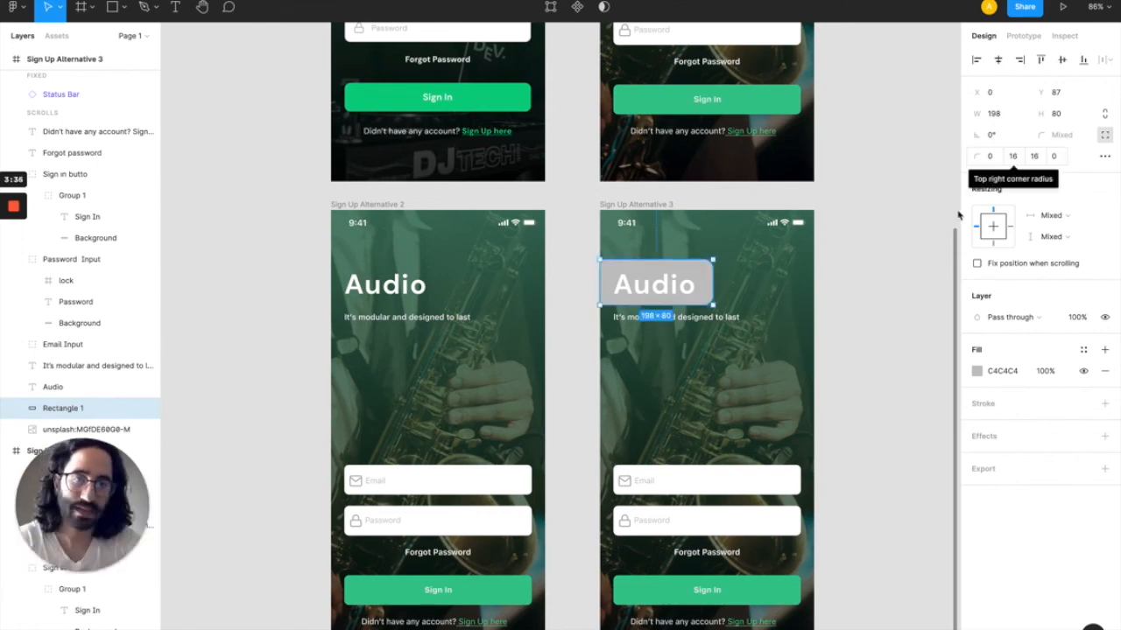
- Fill the rectangle with the Sign In button's green, 36C78F, by sampling it with the eyedropper
click(976, 371)
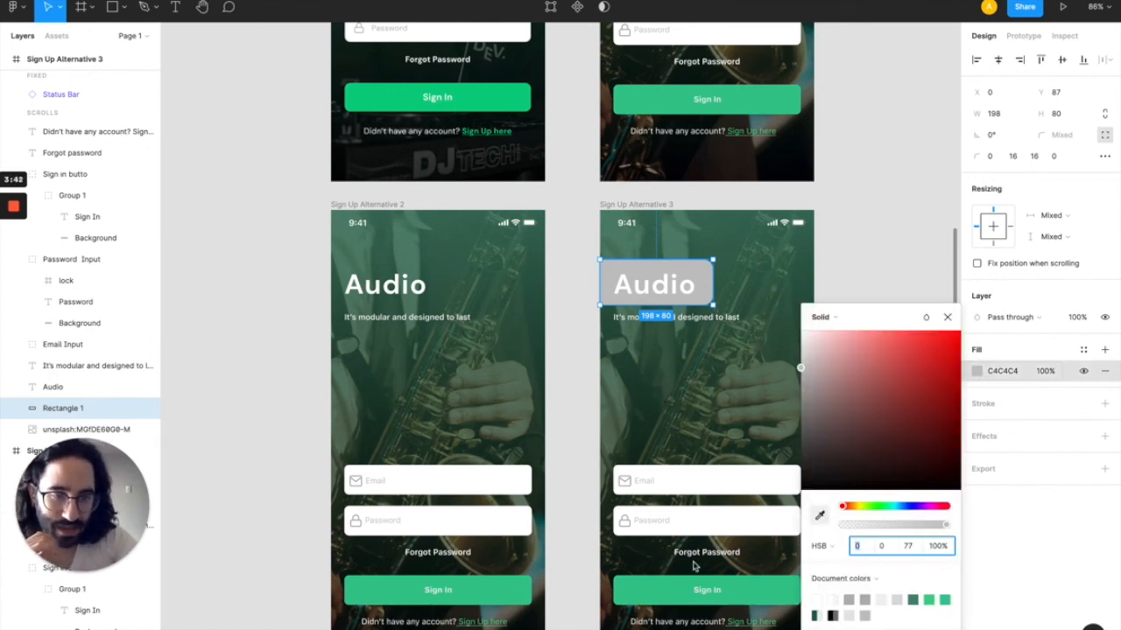
key(i)
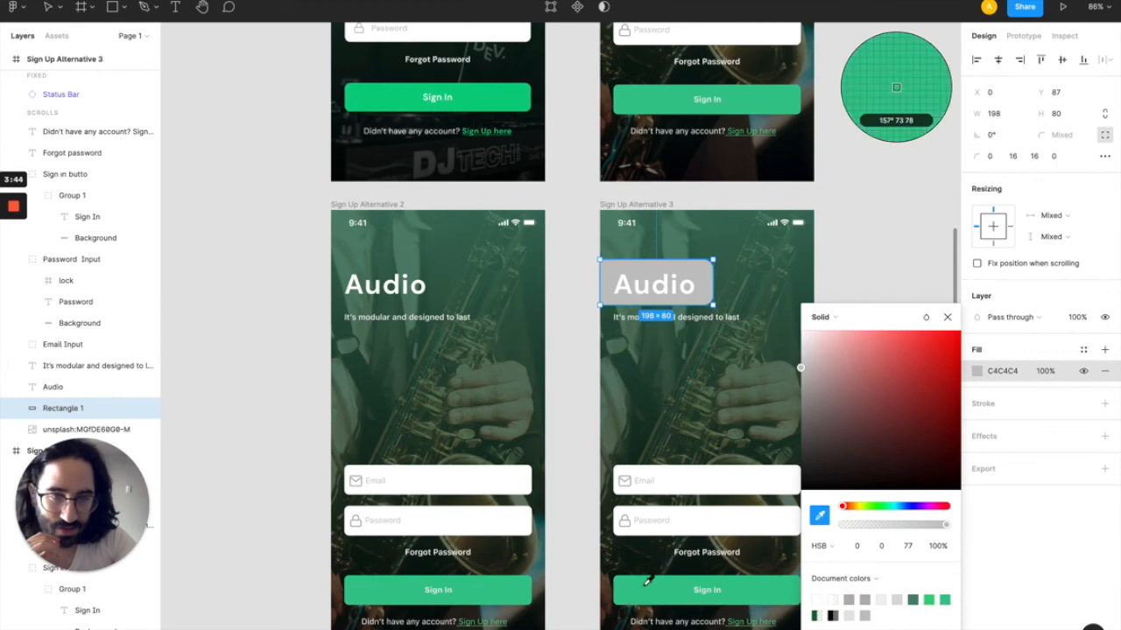
click(645, 590)
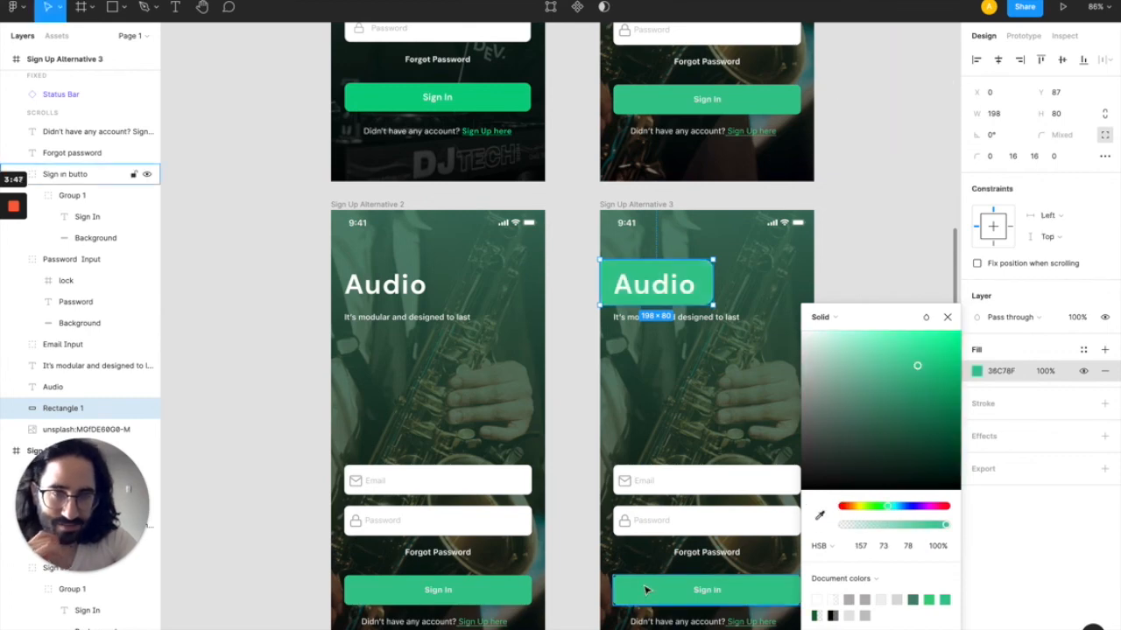
click(947, 319)
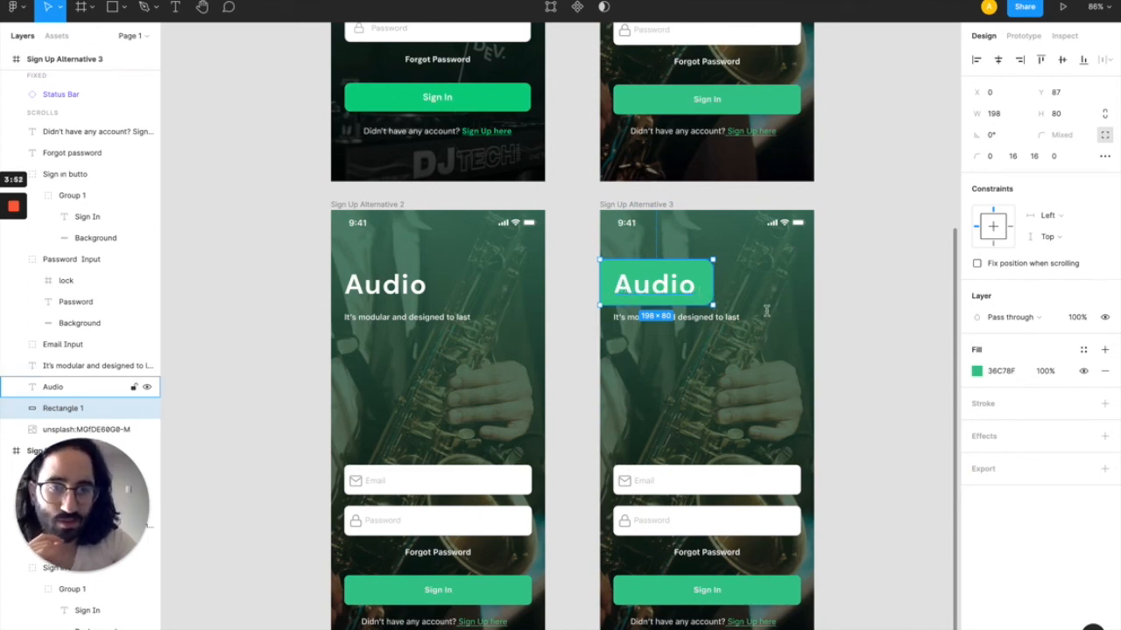
- Set the line height of the Audio title on Sign Up Alternative 3 to 48
double_click(666, 287)
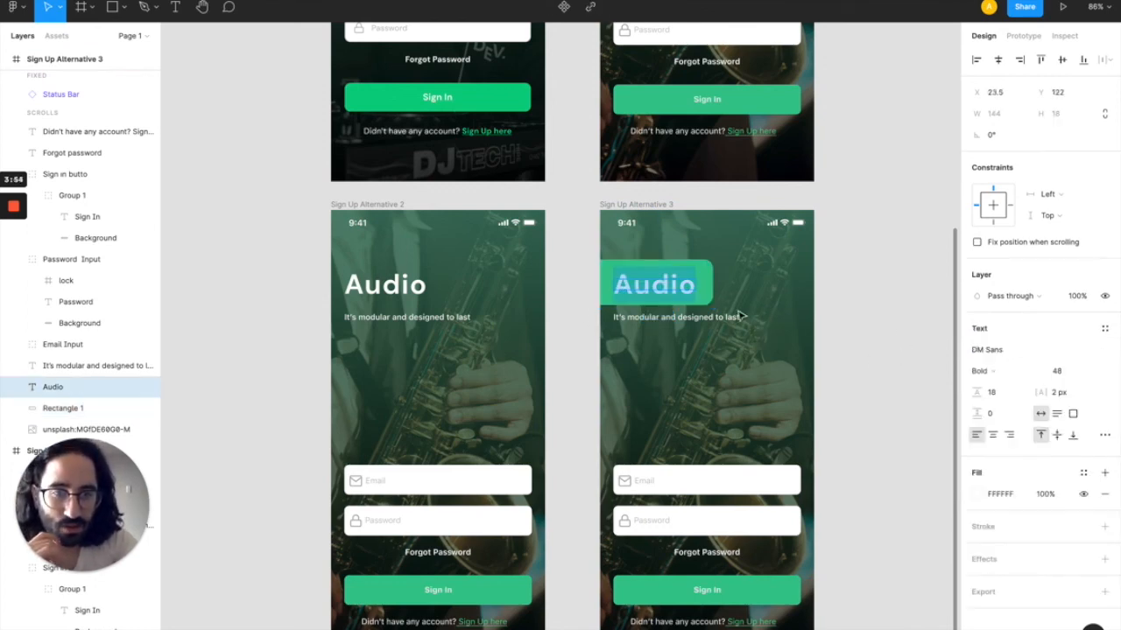
click(1005, 399)
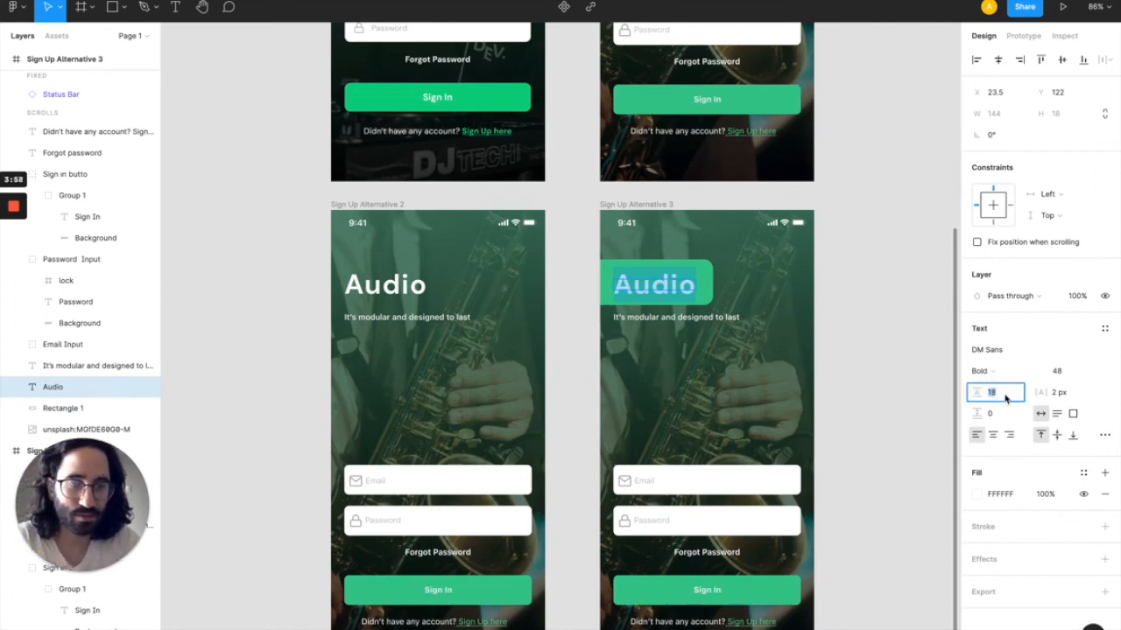
text(48)
key(Return)
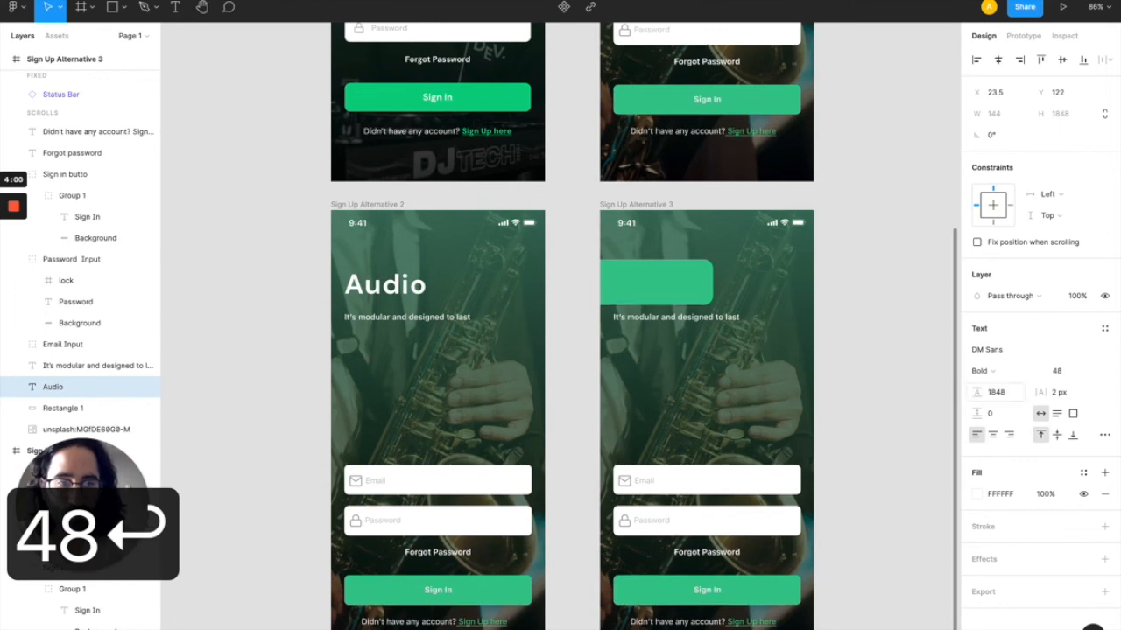
click(1009, 394)
text(48)
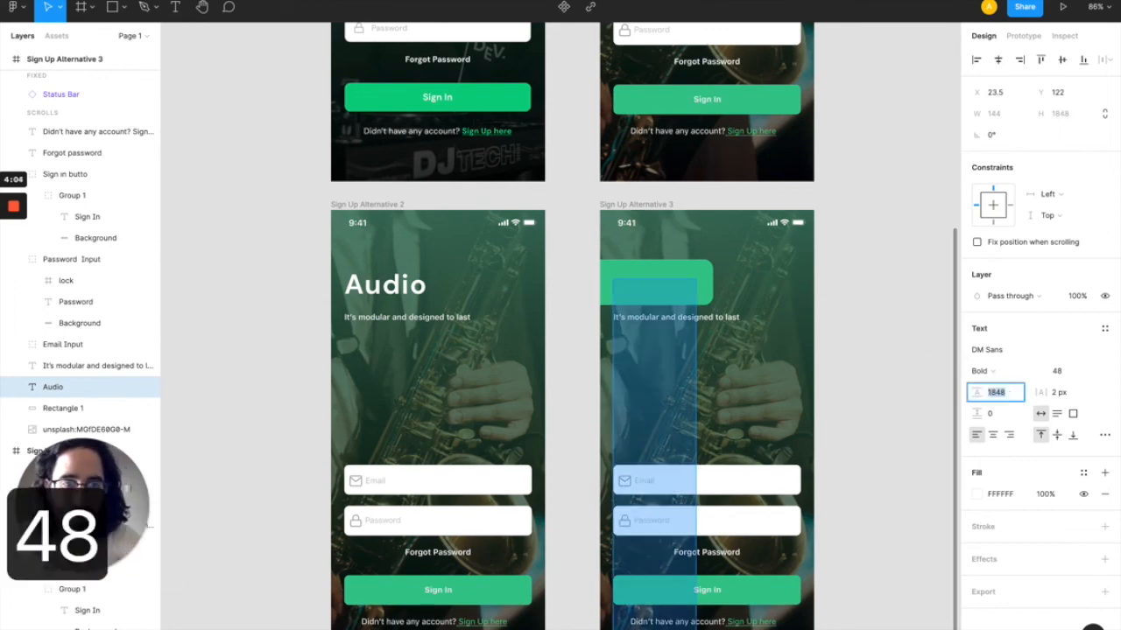
key(Return)
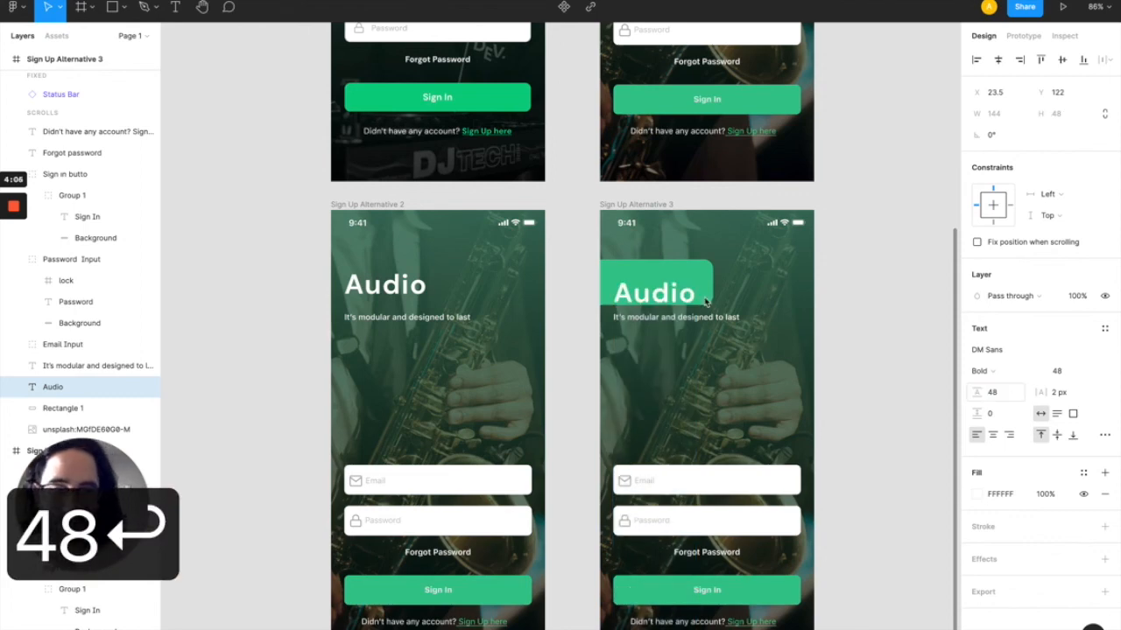
- Move the Audio title up within the green badge to a Y position of 111
double_click(669, 295)
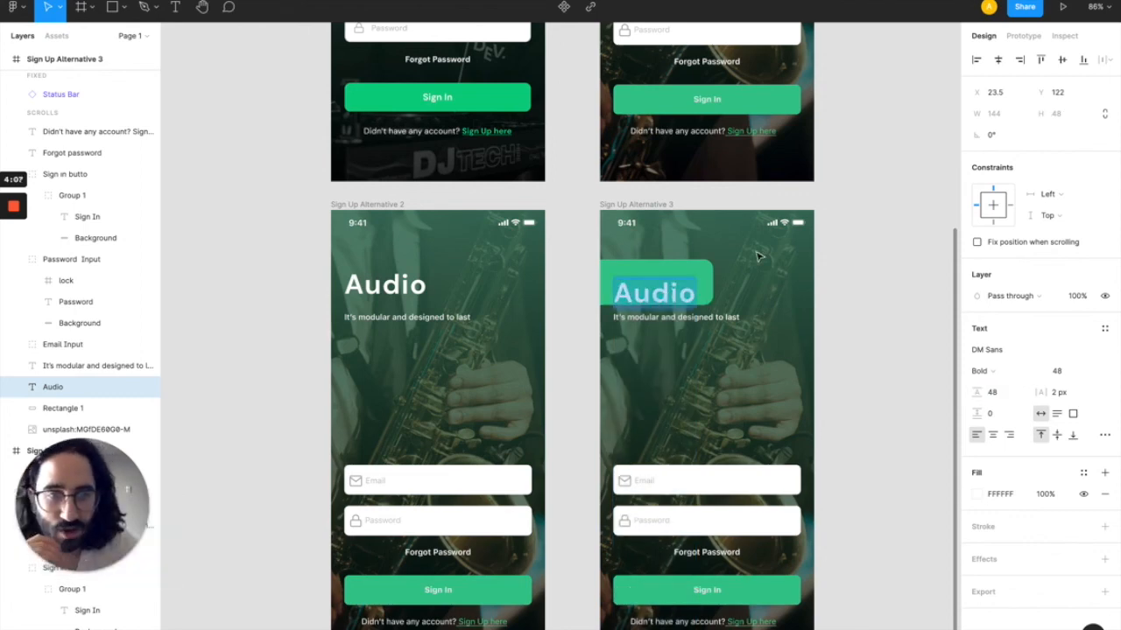
click(1077, 92)
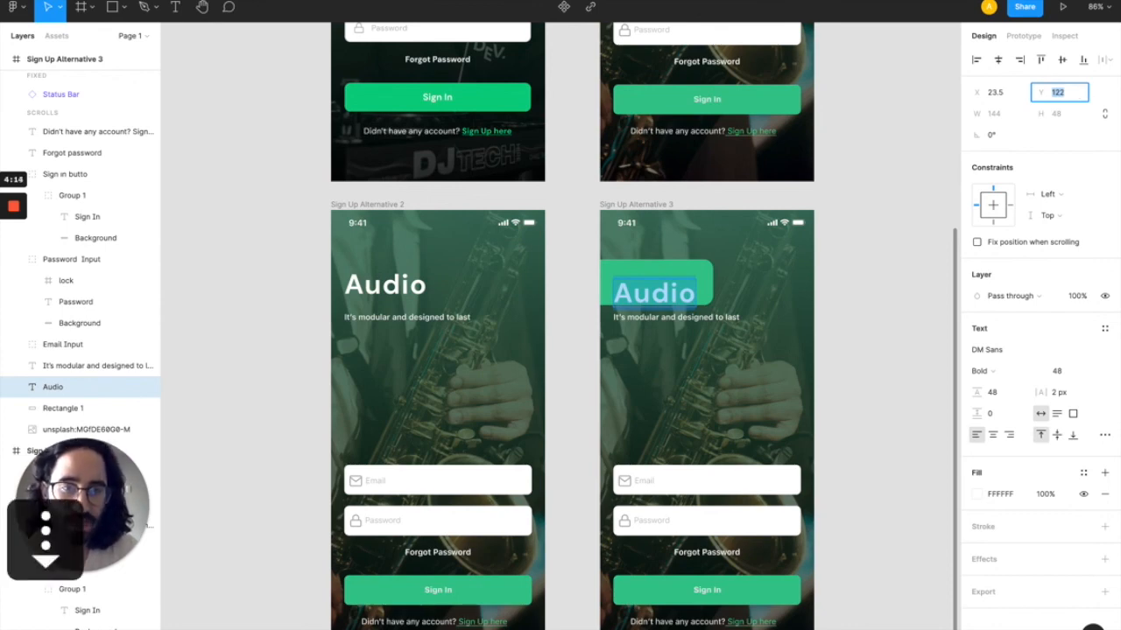
key(Down)
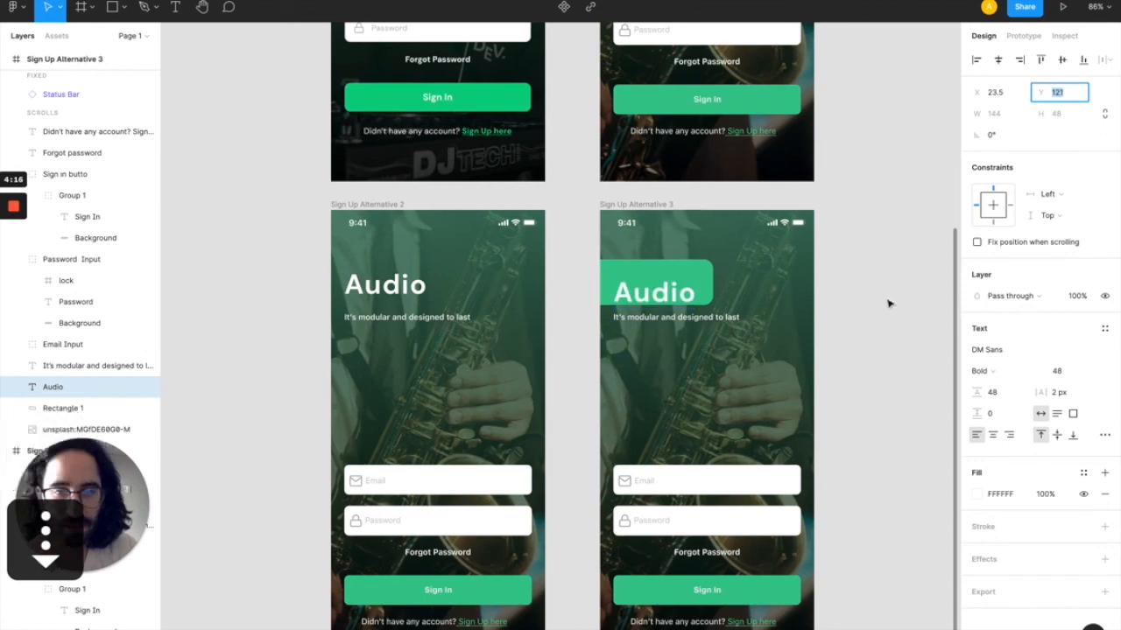
click(658, 296)
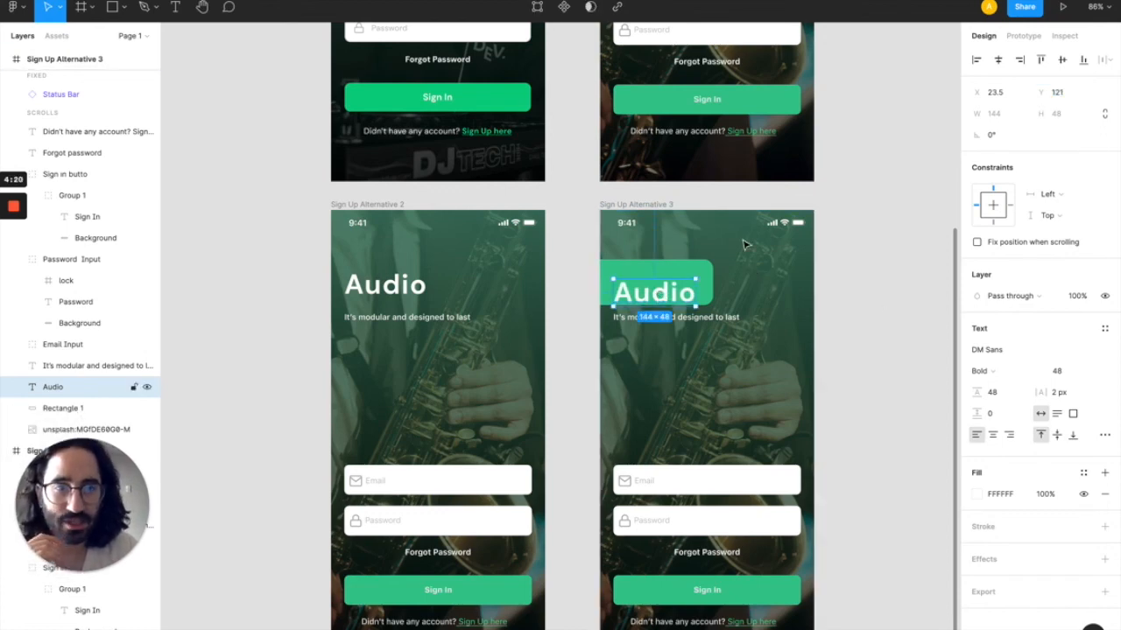
click(1058, 92)
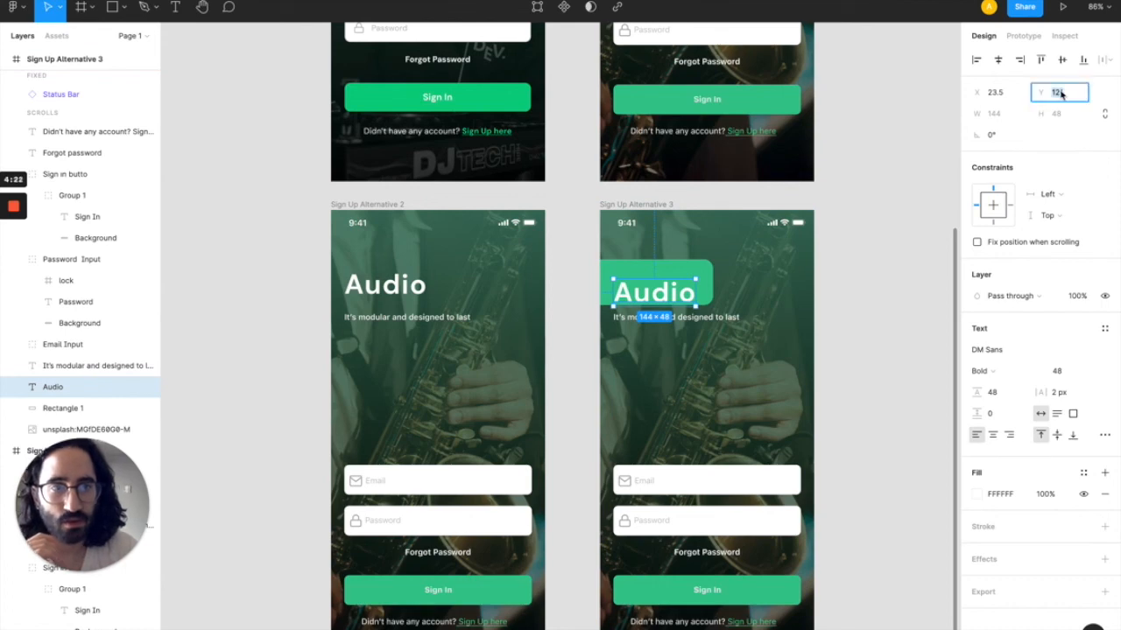
key(Down)
key(Down)
key(Down)
key(Down)
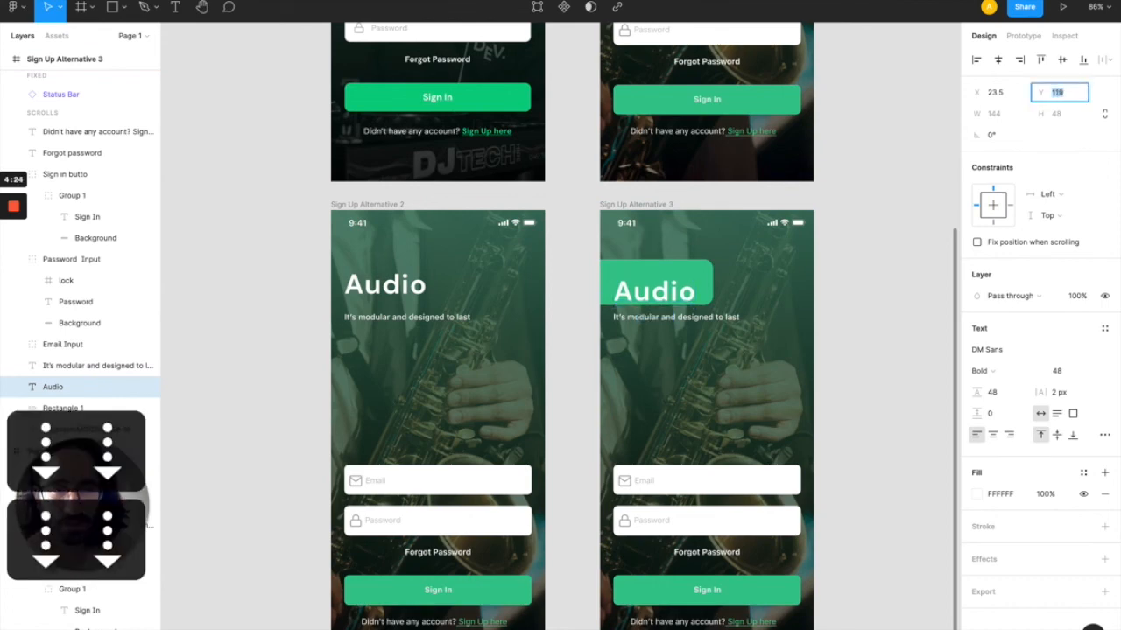
key(Down)
key(Down)
key(Down)
key(Down)
key(Down)
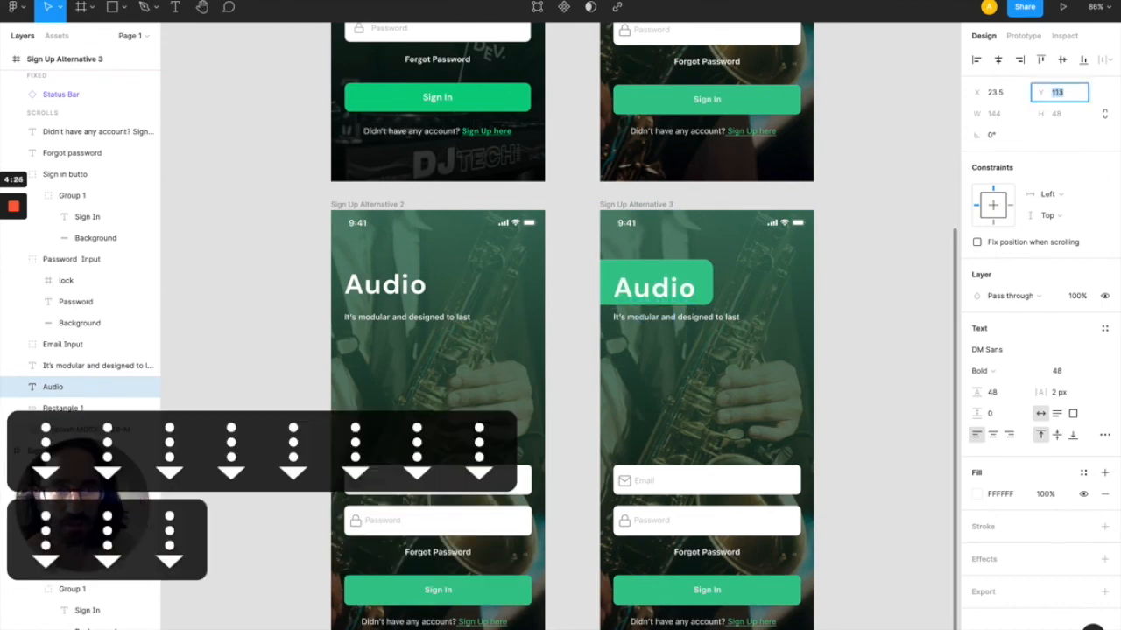
key(Down)
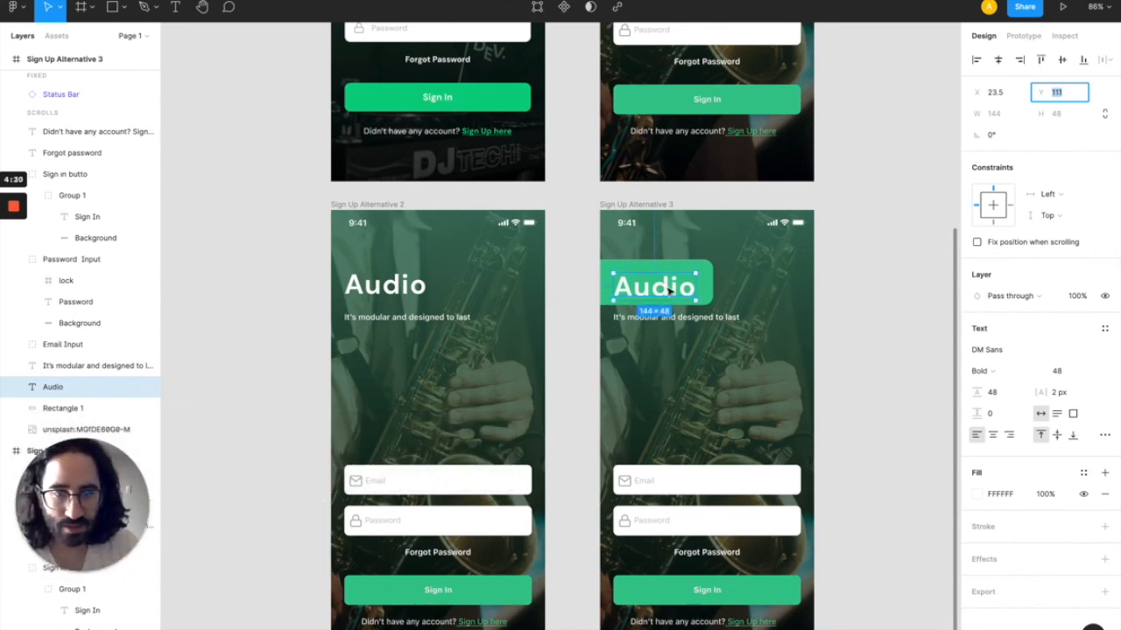
- Check the Audio title's spacing and raise the title to a Y position of 103 to centre it in the green badge
key(alt)
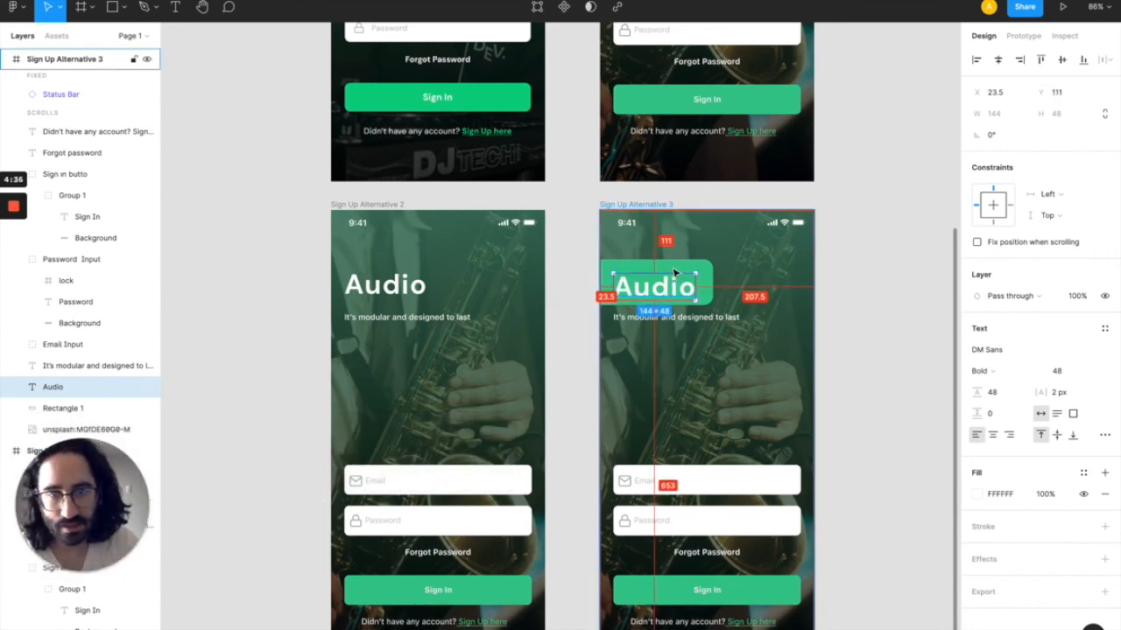
click(1062, 94)
key(Down)
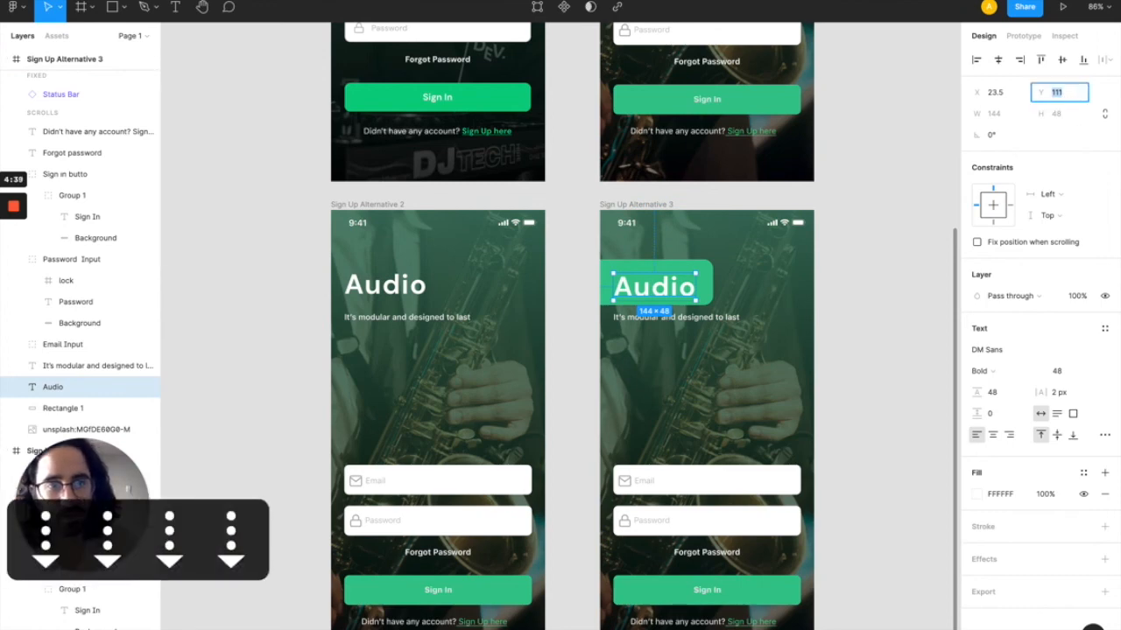
key(Down)
key(Down)
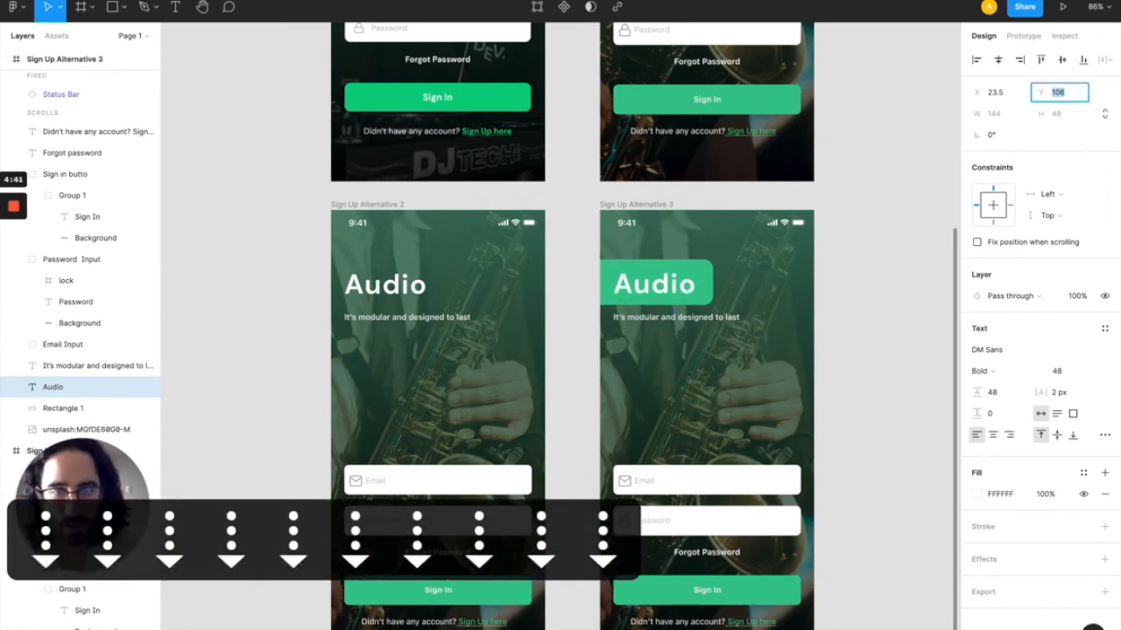
key(Down)
key(Down)
key(Down)
key(Down)
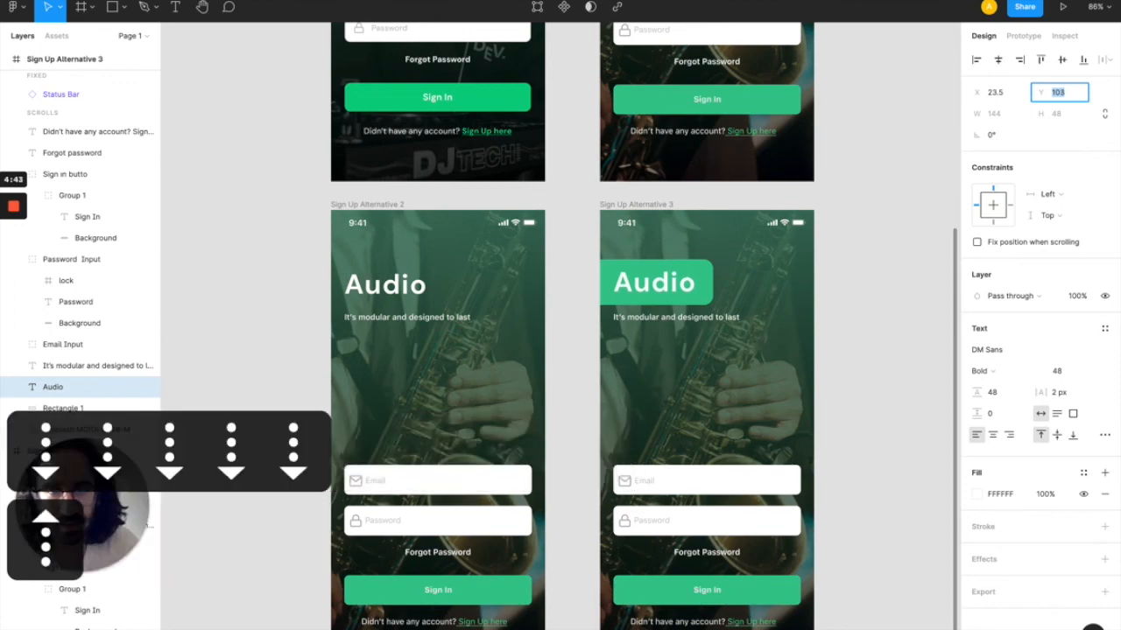
click(903, 280)
scroll(903, 280, down, 1)
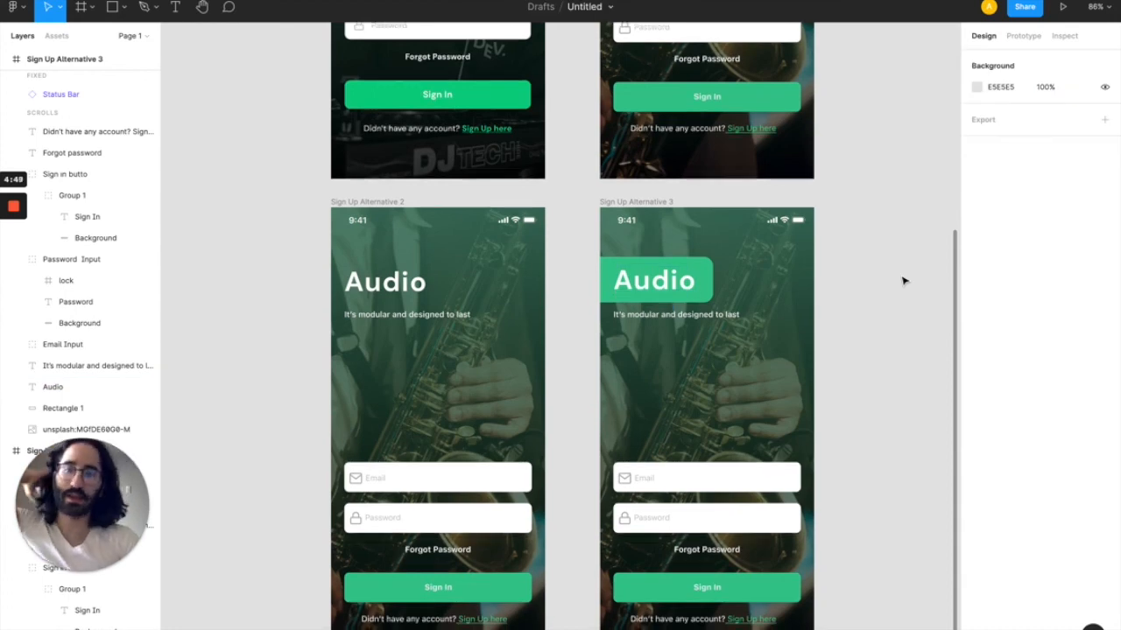
scroll(907, 327, down, 2)
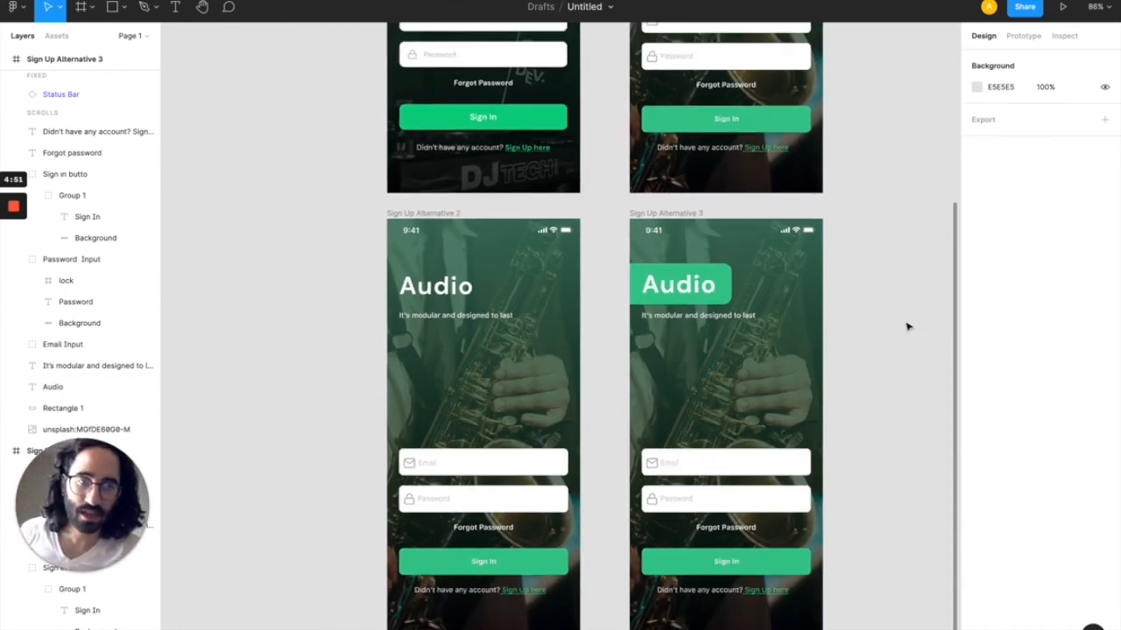
scroll(907, 327, up, 3)
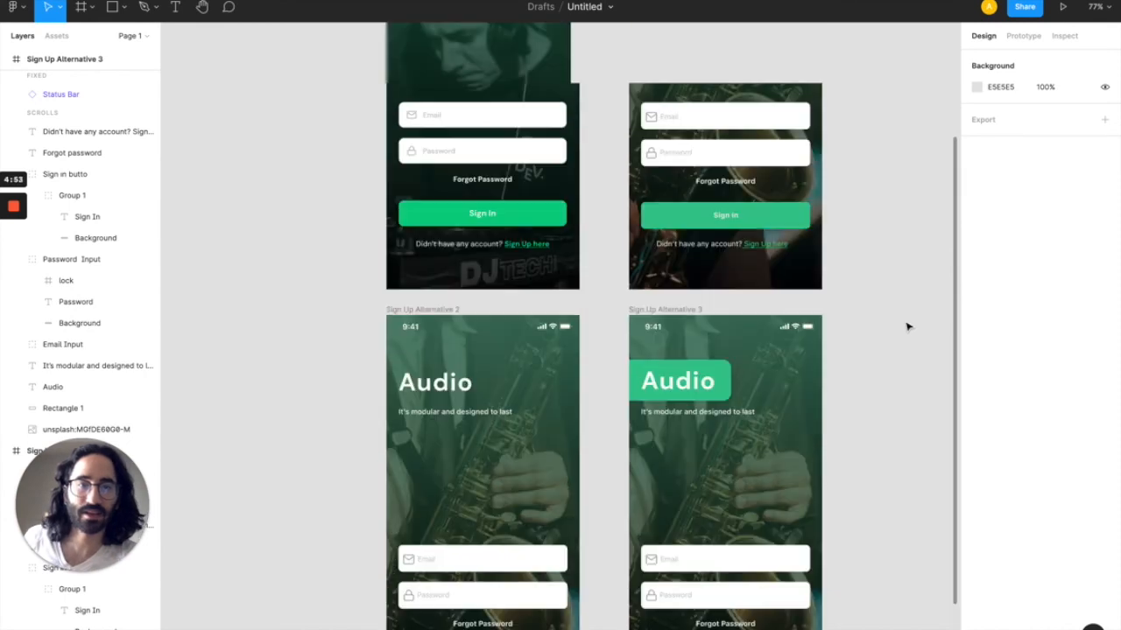
scroll(907, 327, down, 1)
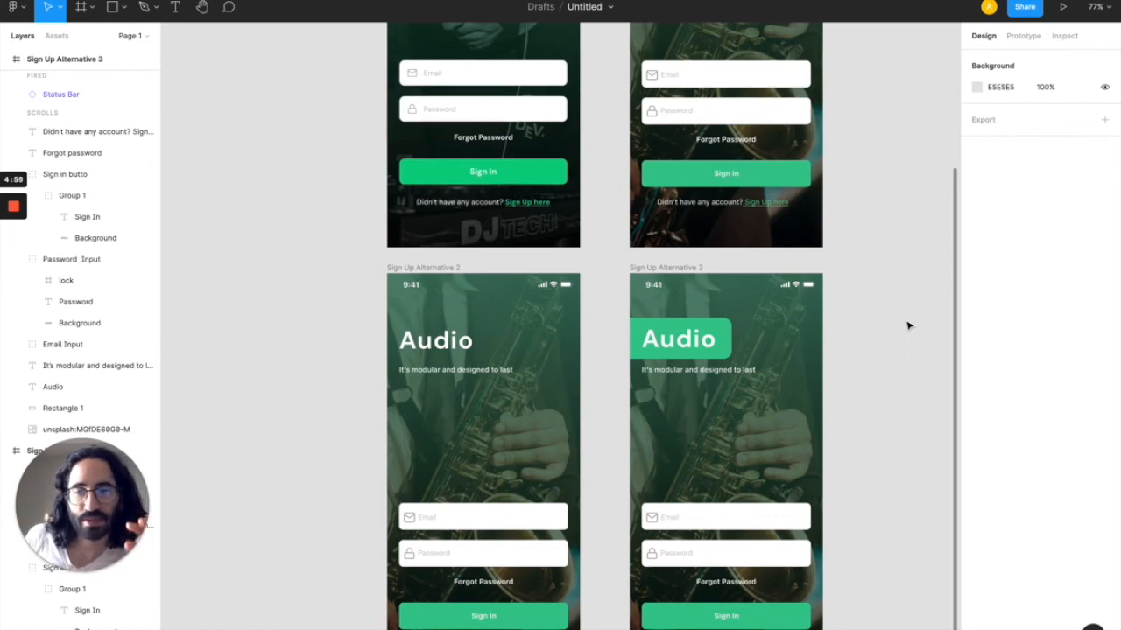
scroll(907, 326, down, 3)
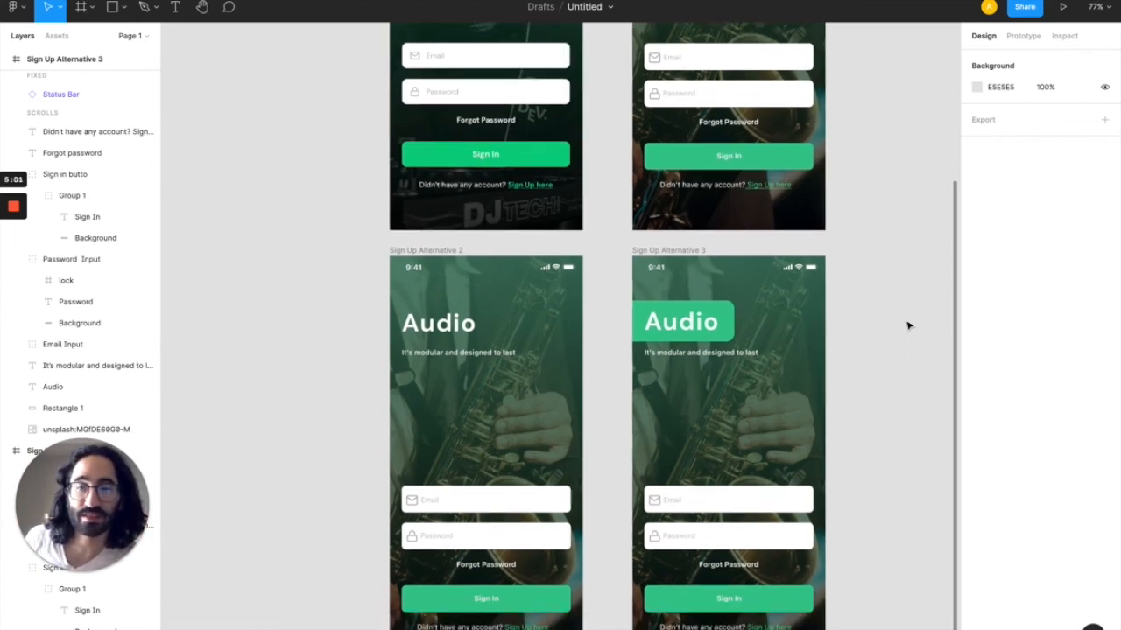